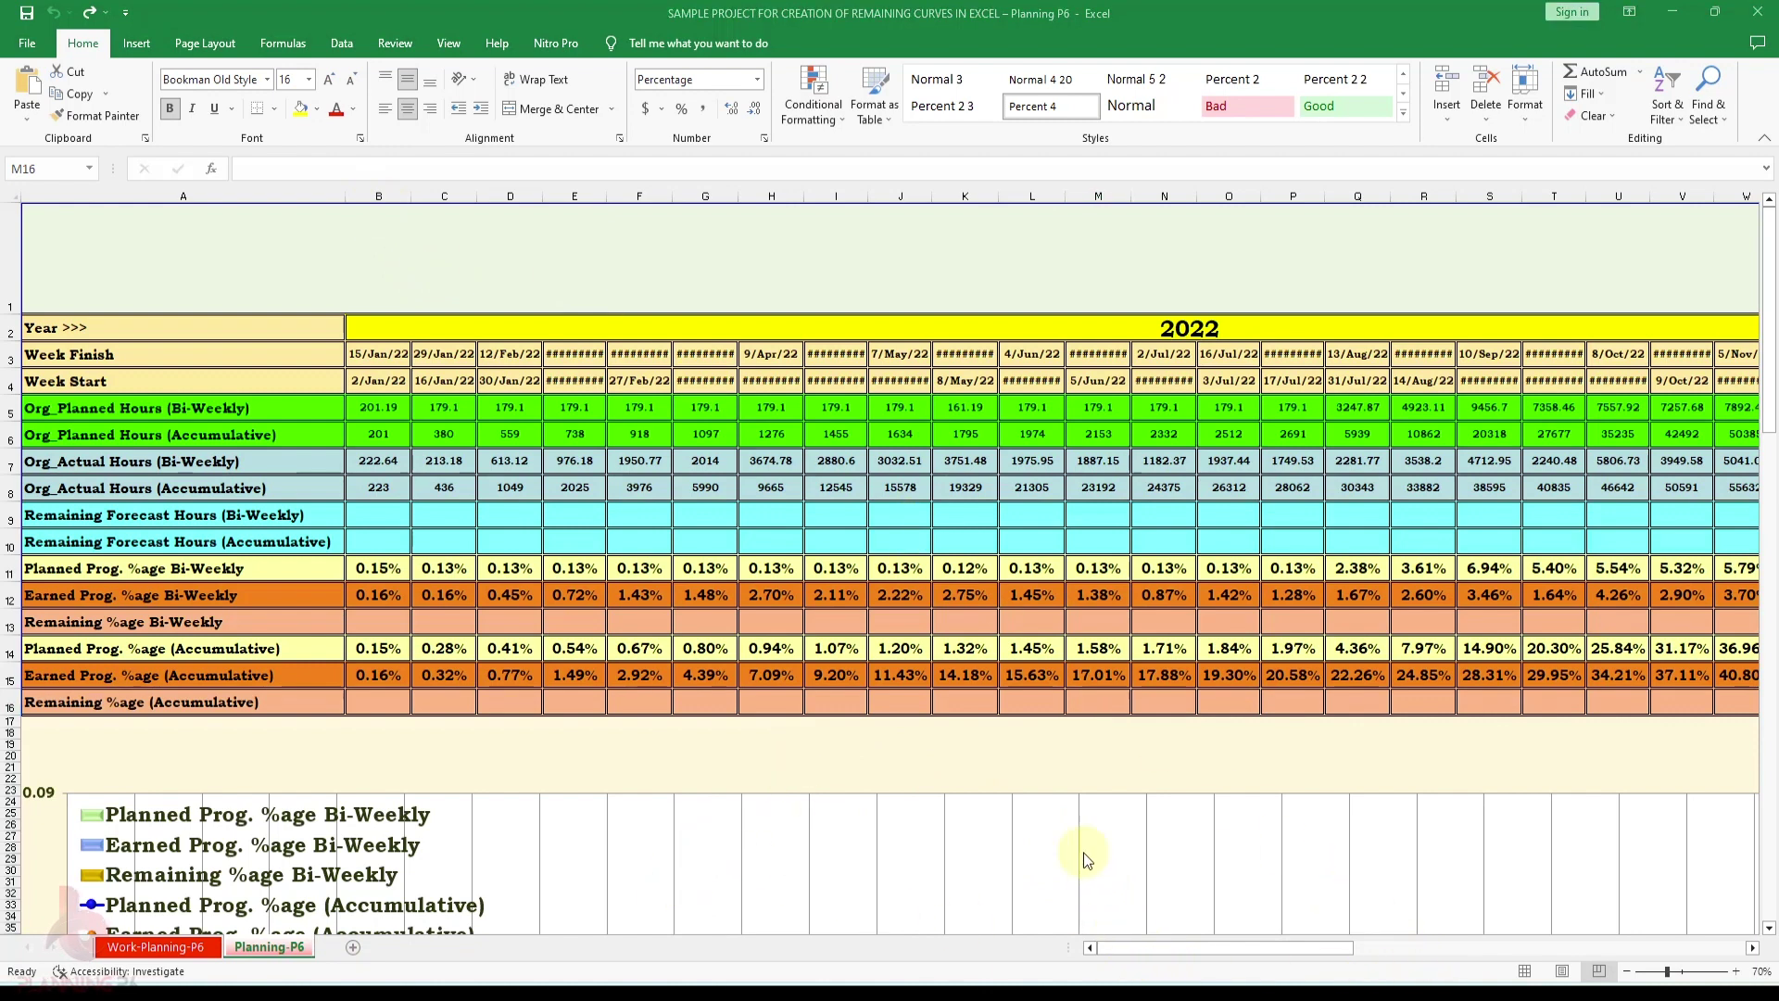
Examine the planned, earned and remaining accumulative curves on the Planning-P6 sheet's chart, from the earned curve's end through the 100% end
{"action": "left_click", "coordinate": [1628, 971]}
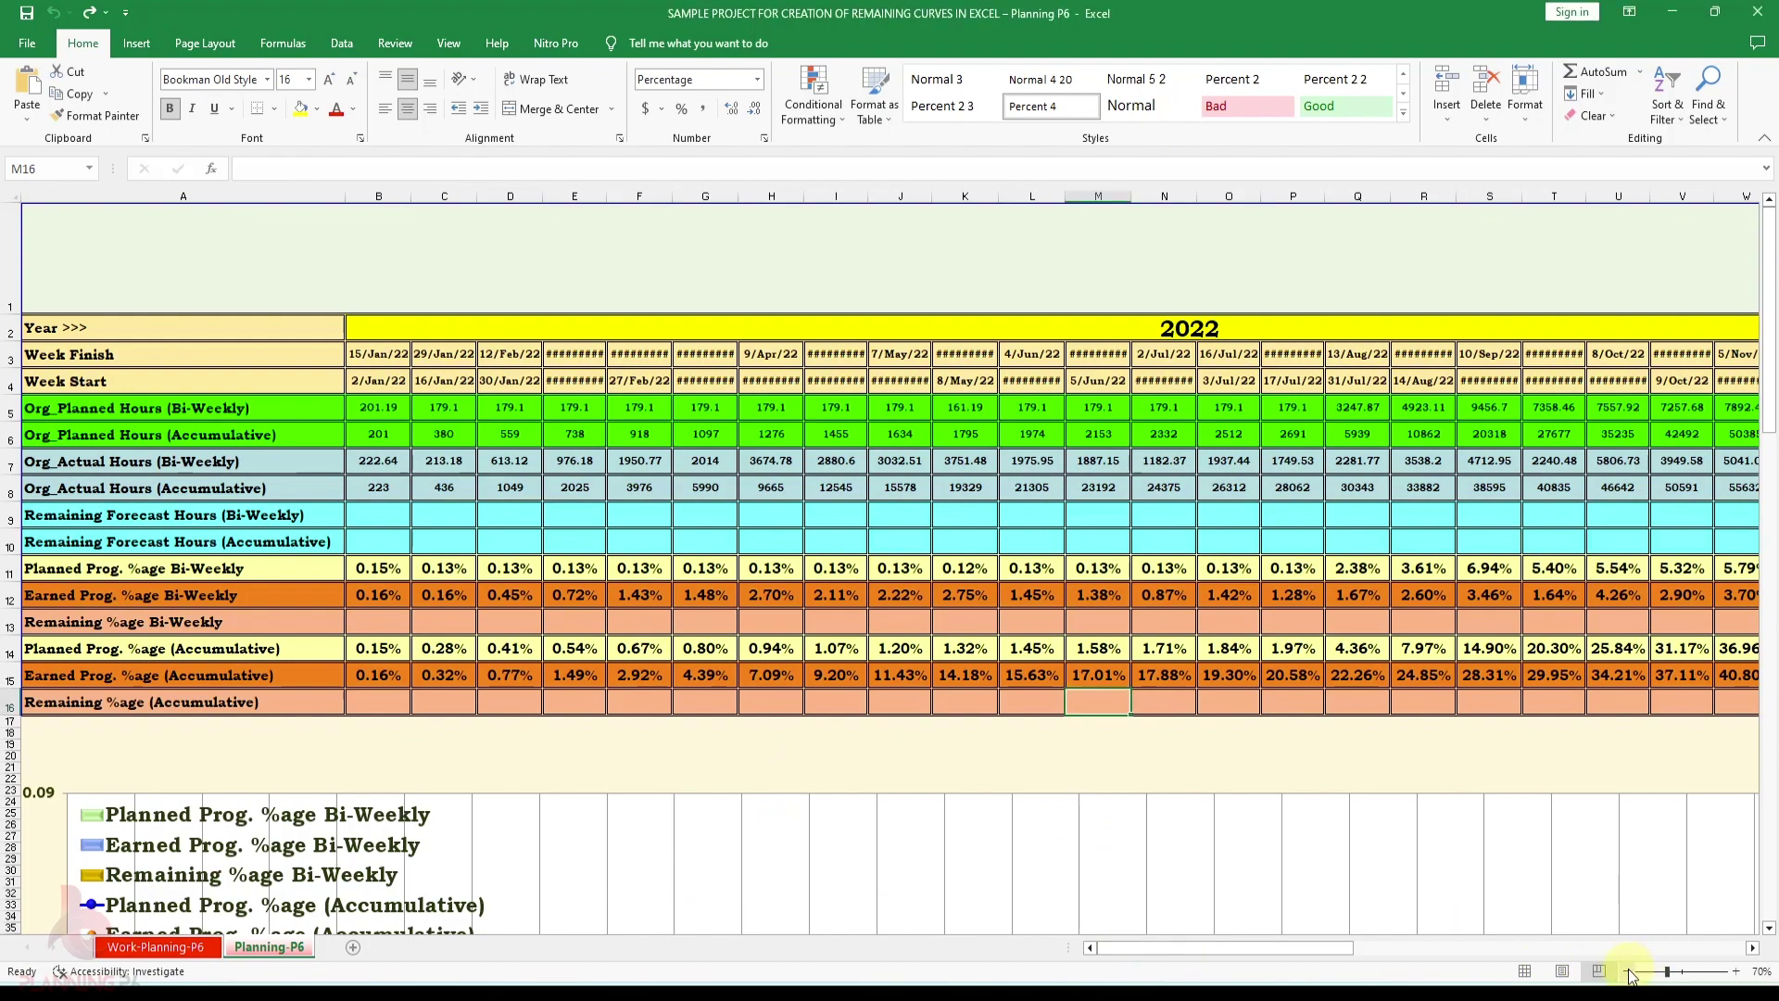
{"action": "left_click", "coordinate": [1628, 971]}
{"action": "left_click", "coordinate": [1628, 971]}
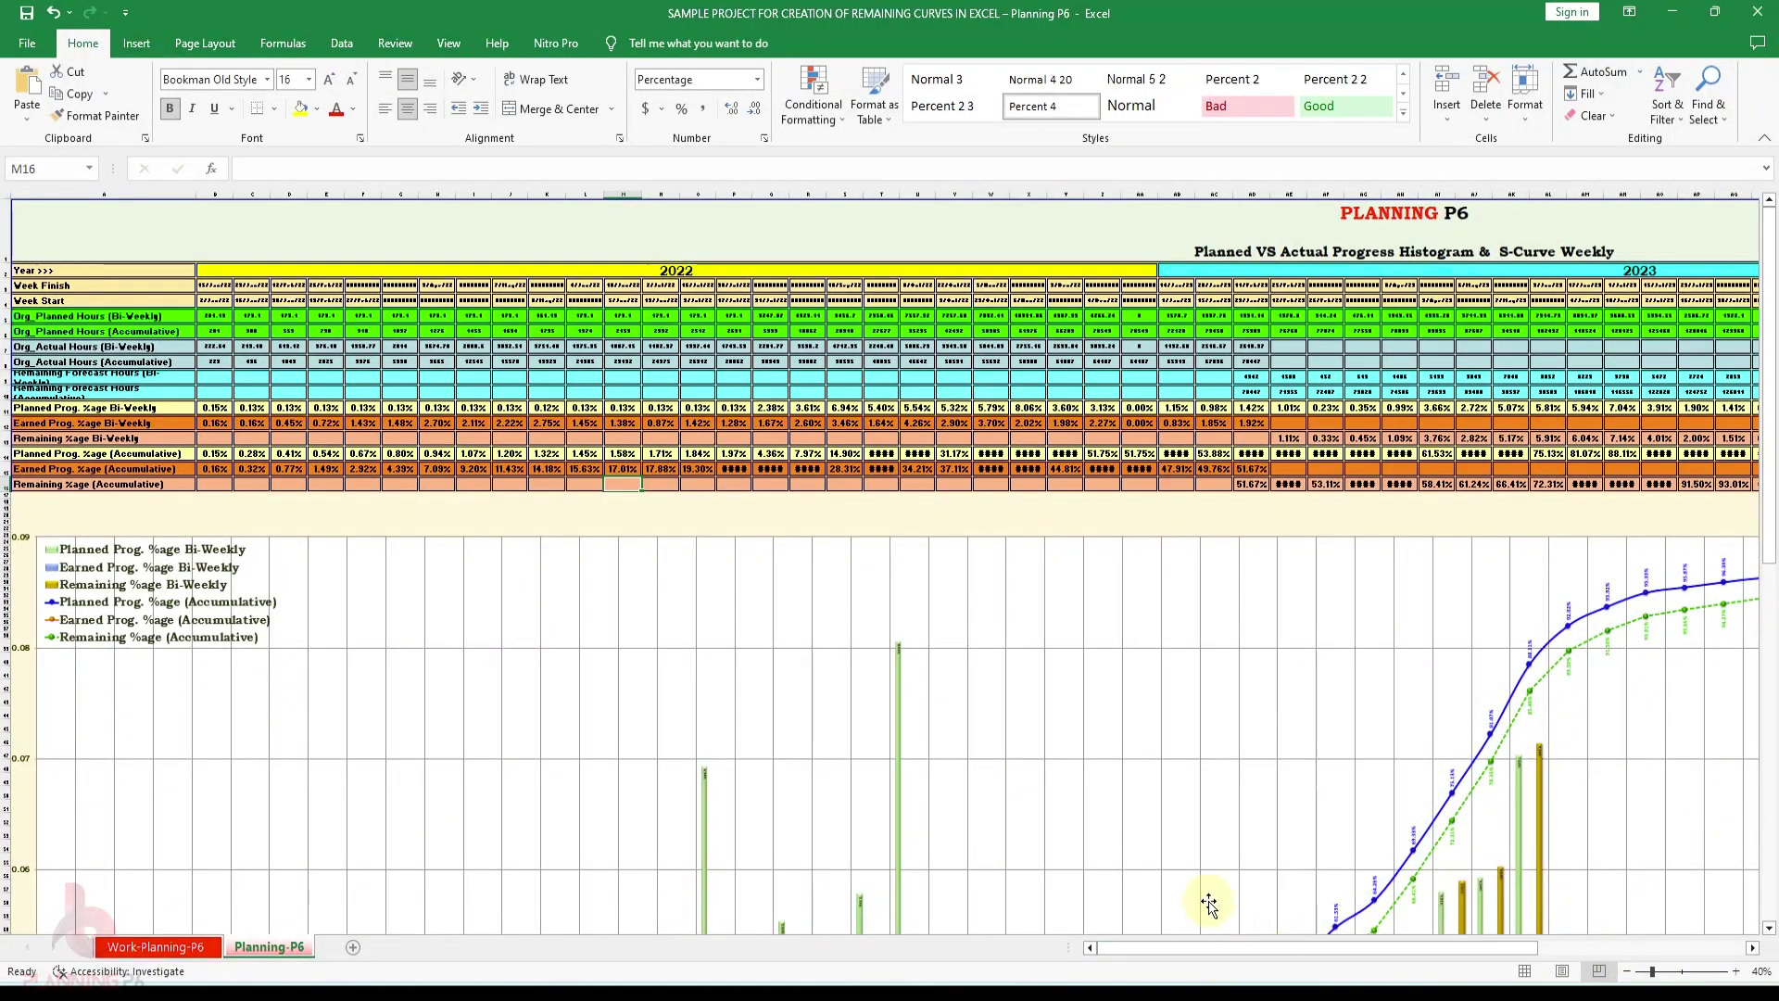
{"action": "scroll", "coordinate": [1205, 862], "scroll_direction": "down", "scroll_amount": 5}
{"action": "scroll", "coordinate": [1204, 850], "scroll_direction": "down", "scroll_amount": 2}
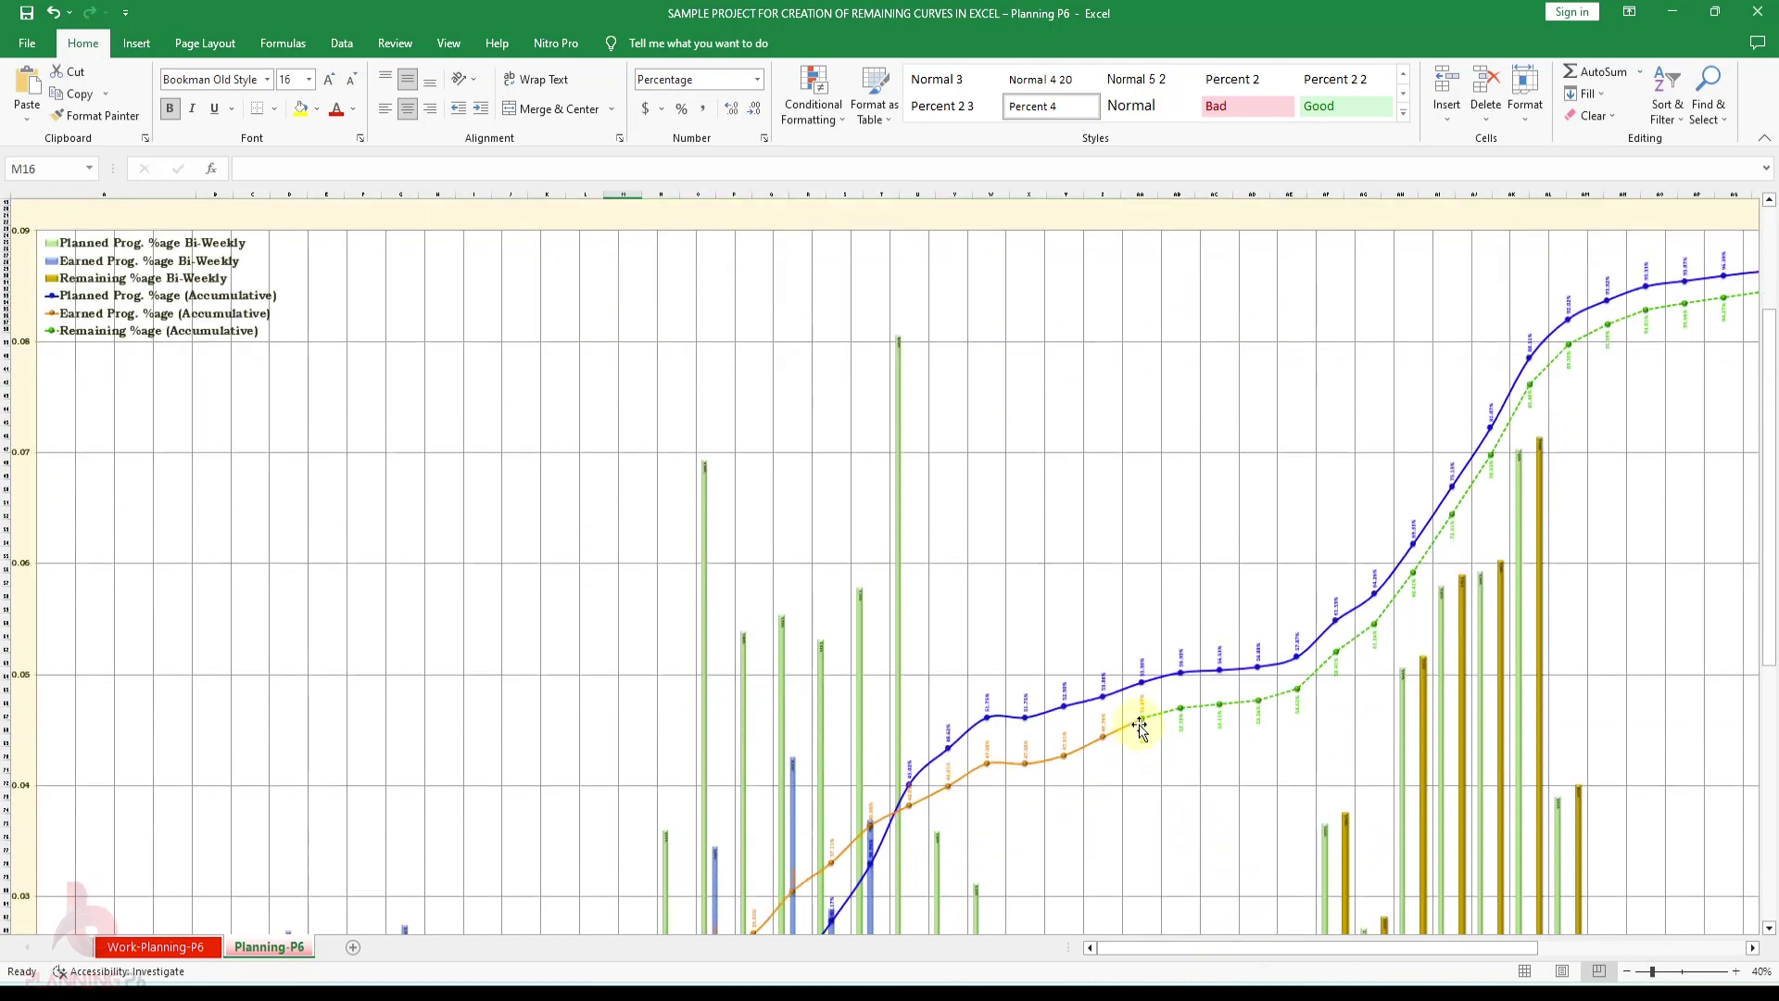
{"action": "mouse_move", "coordinate": [1143, 719]}
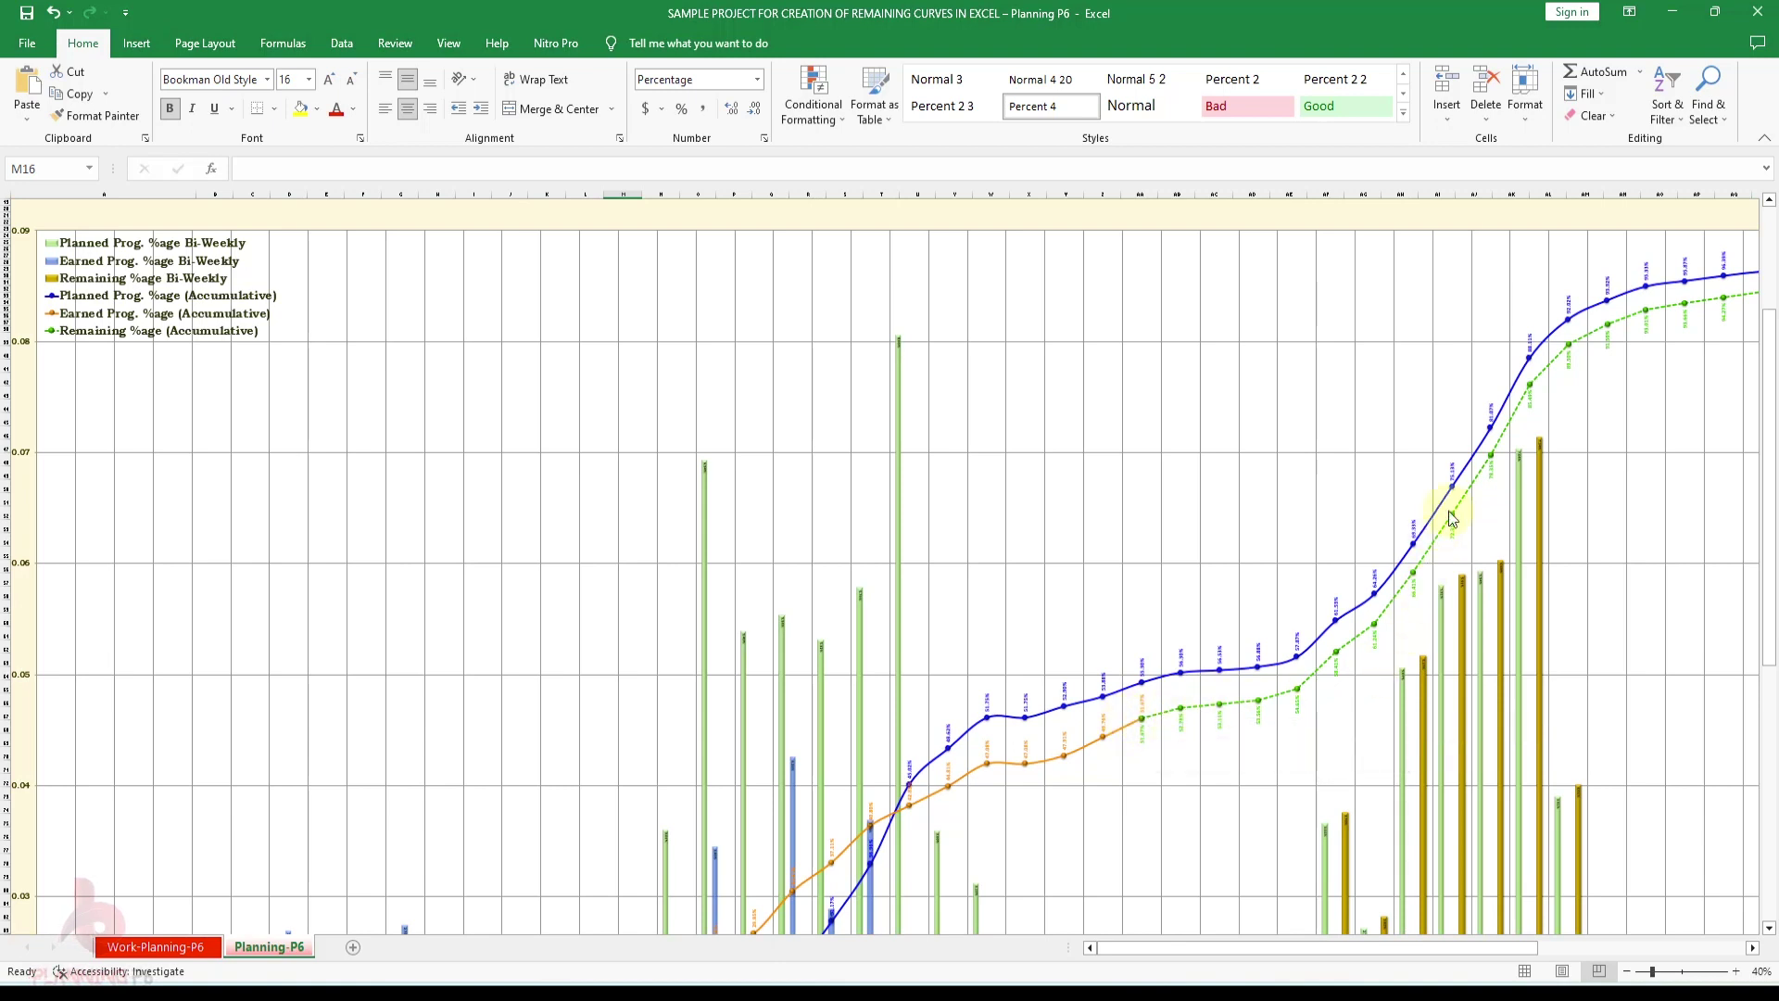
{"action": "left_click_drag", "start_coordinate": [1449, 949], "coordinate": [1663, 922]}
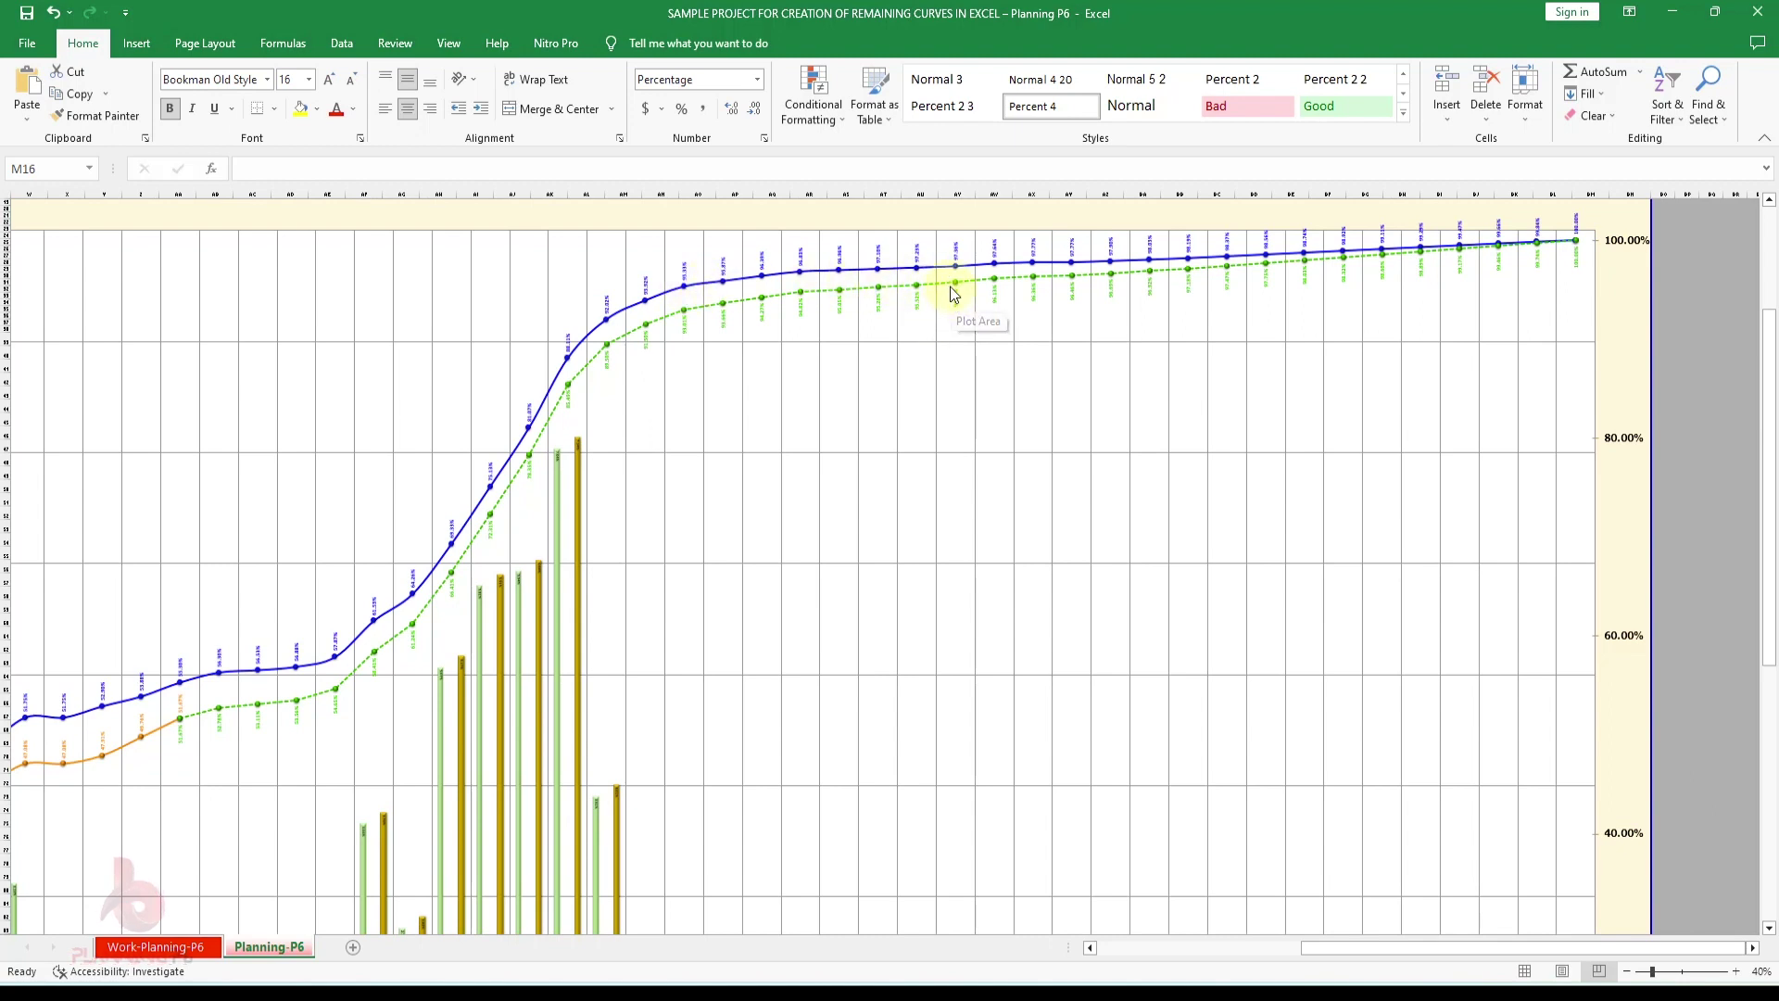
{"action": "mouse_move", "coordinate": [953, 293]}
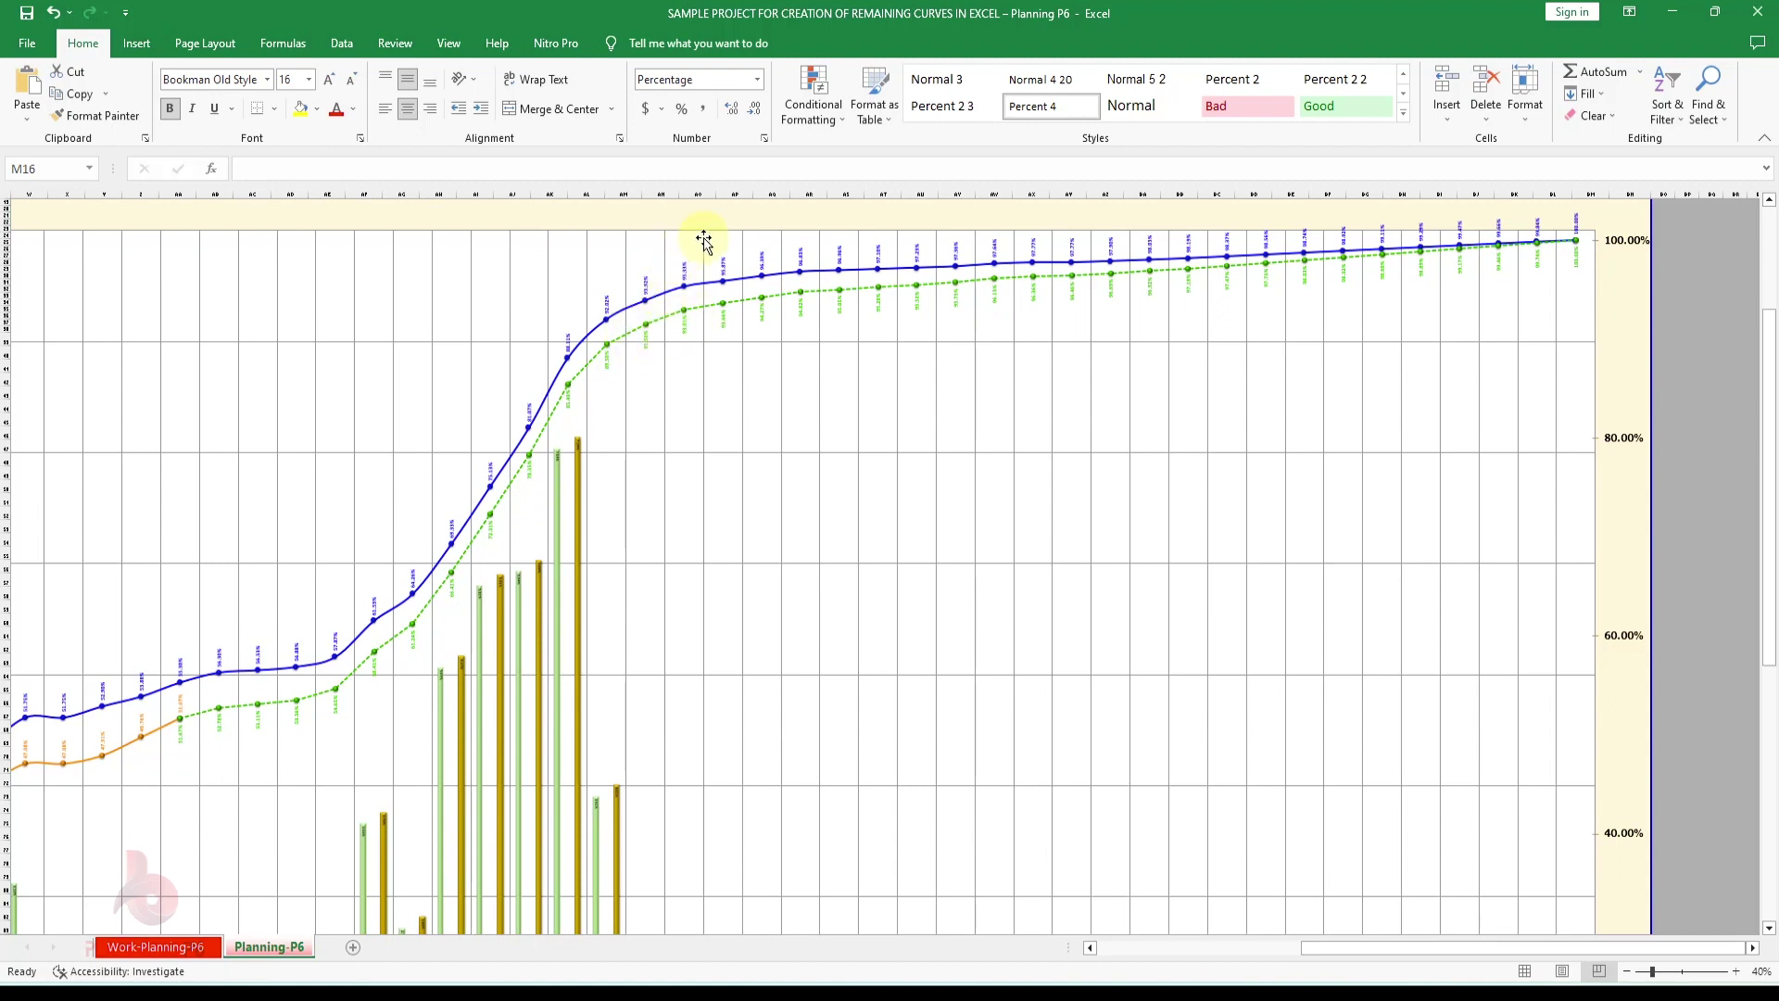
{"action": "mouse_move", "coordinate": [1262, 267]}
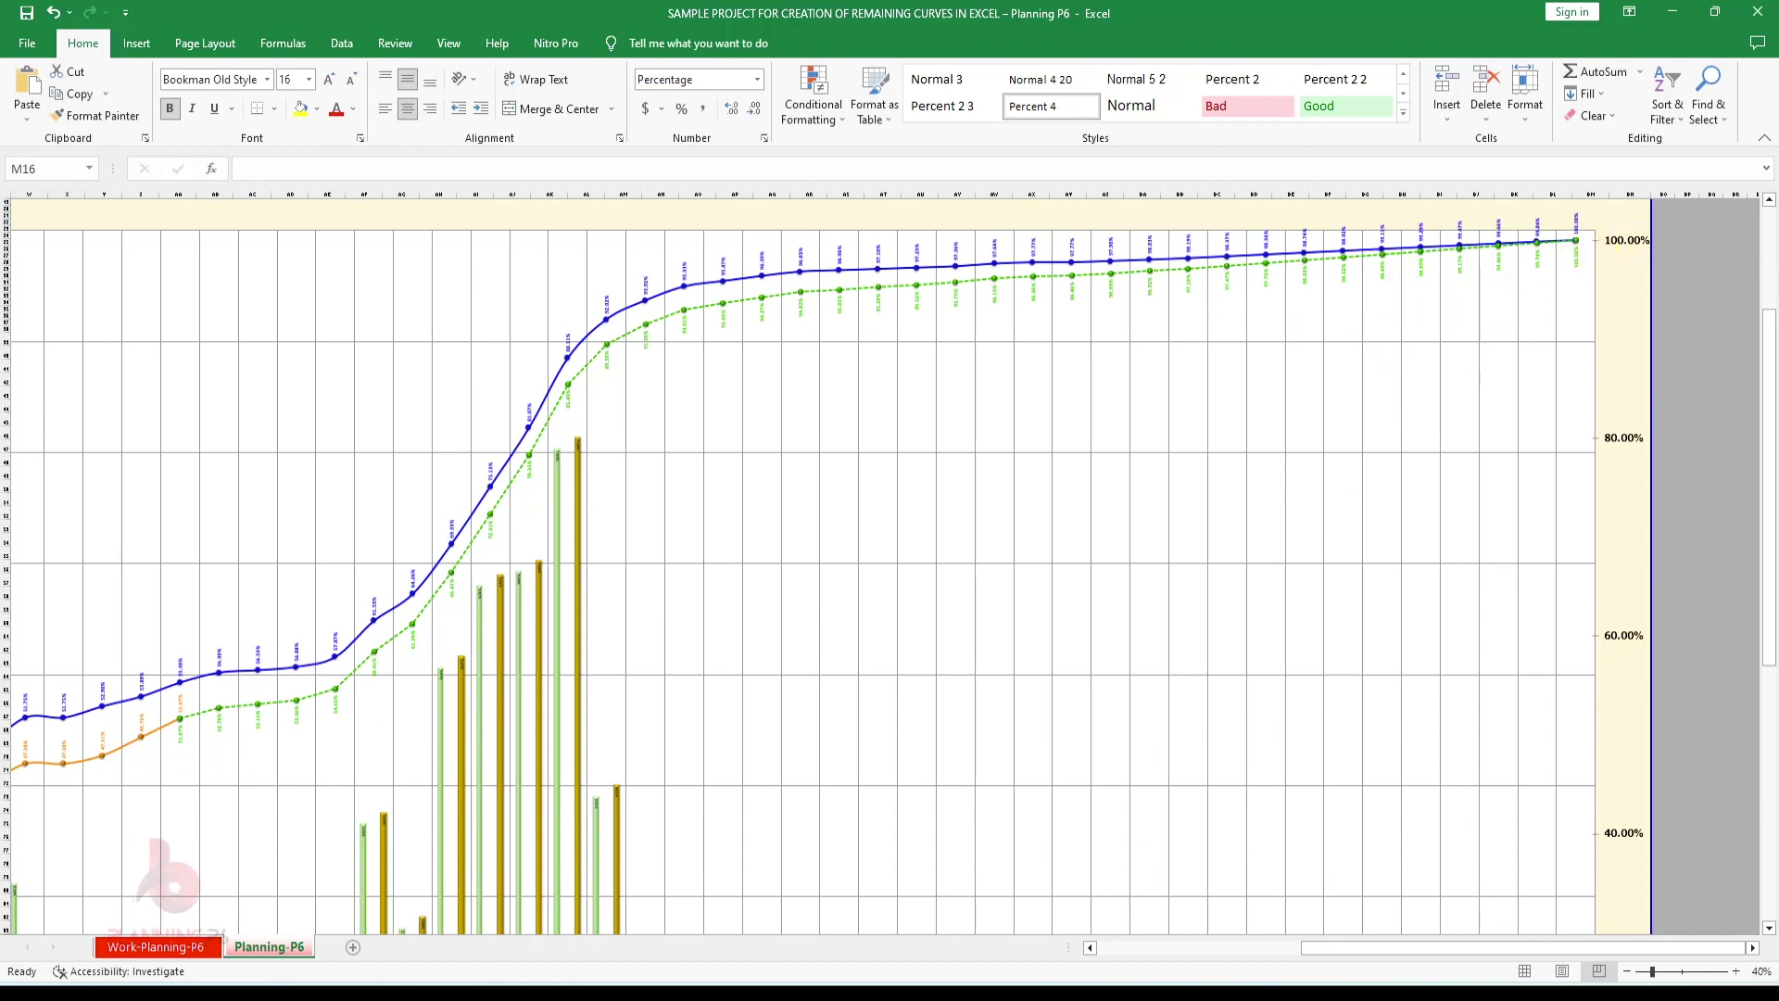
Switch to Primavera P6 and review the sample project's activities and its resource assignments
{"action": "key", "text": "alt+Tab"}
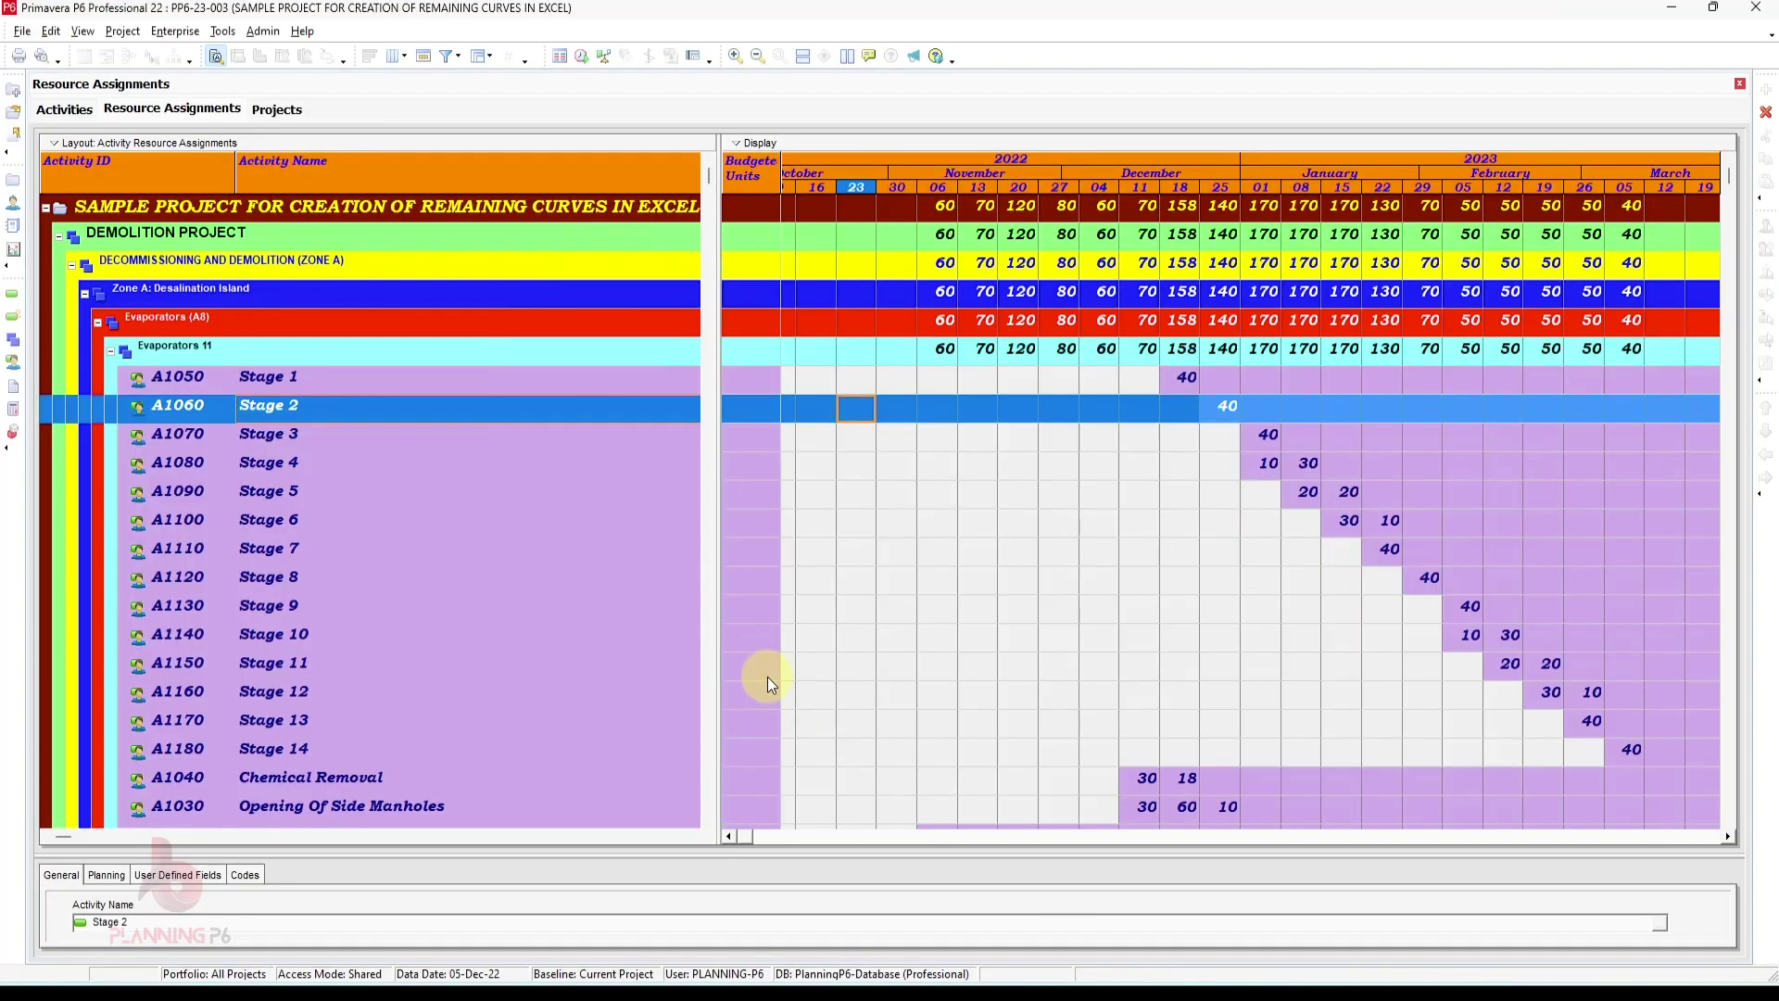
{"action": "left_click", "coordinate": [65, 109]}
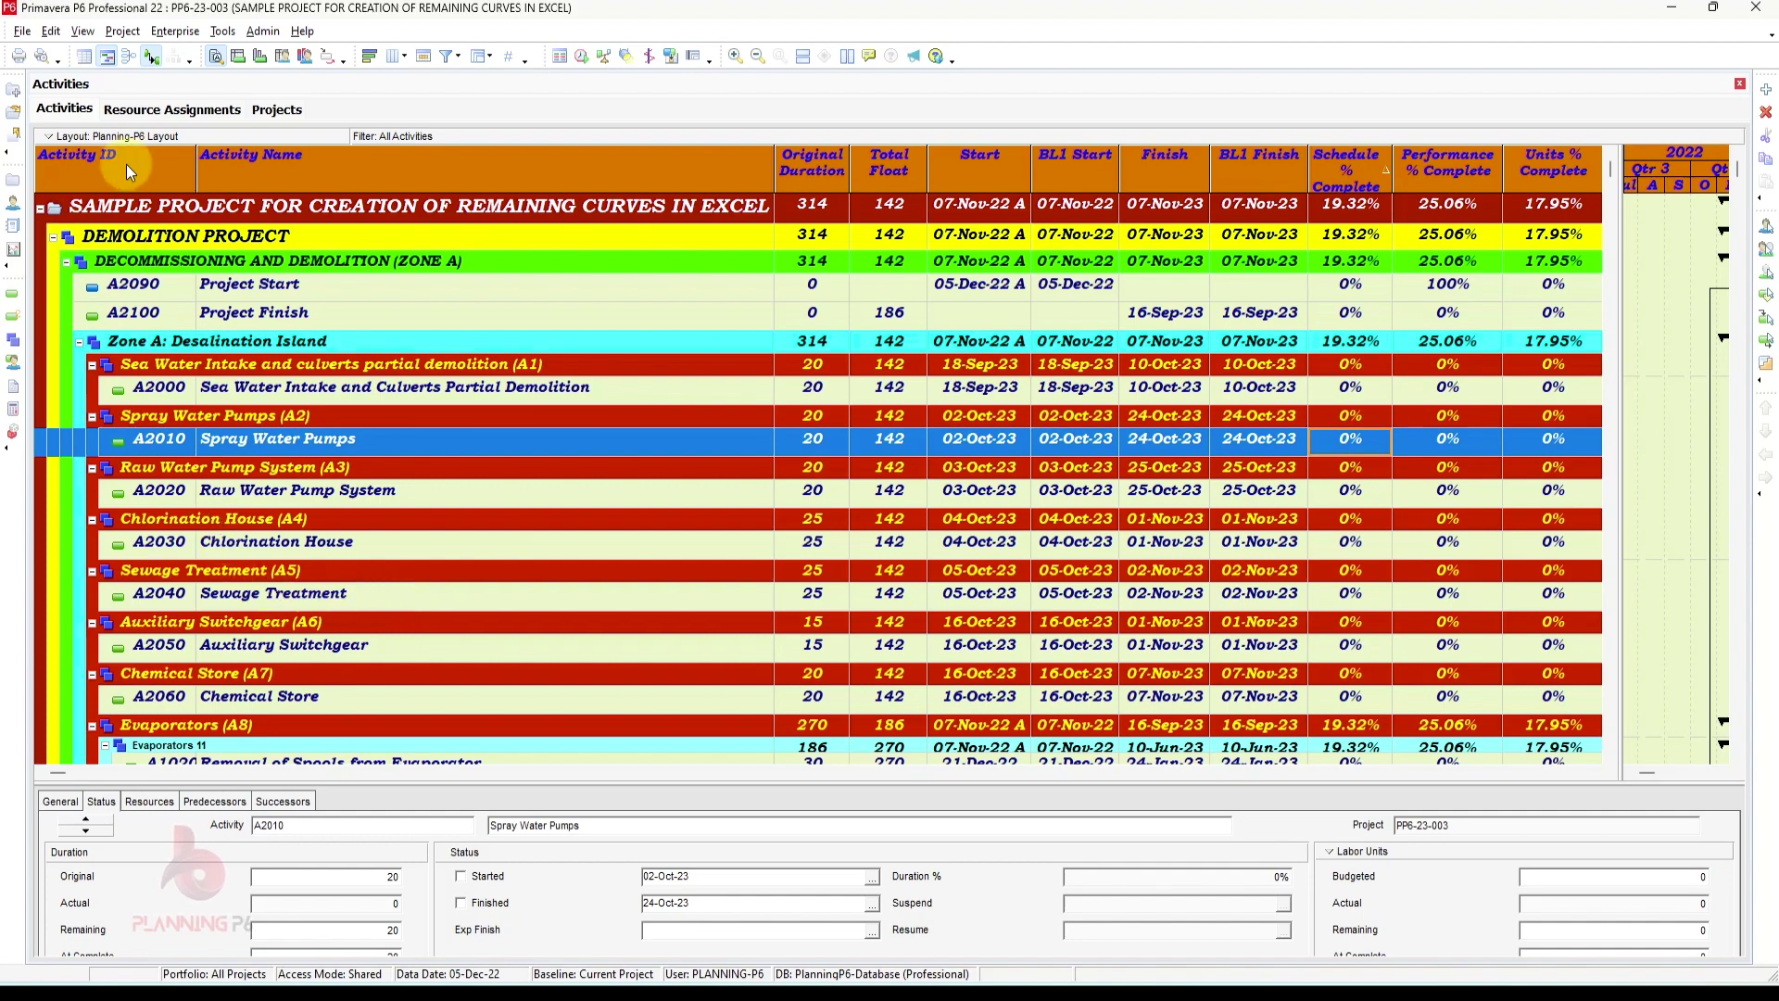
{"action": "left_click", "coordinate": [176, 109]}
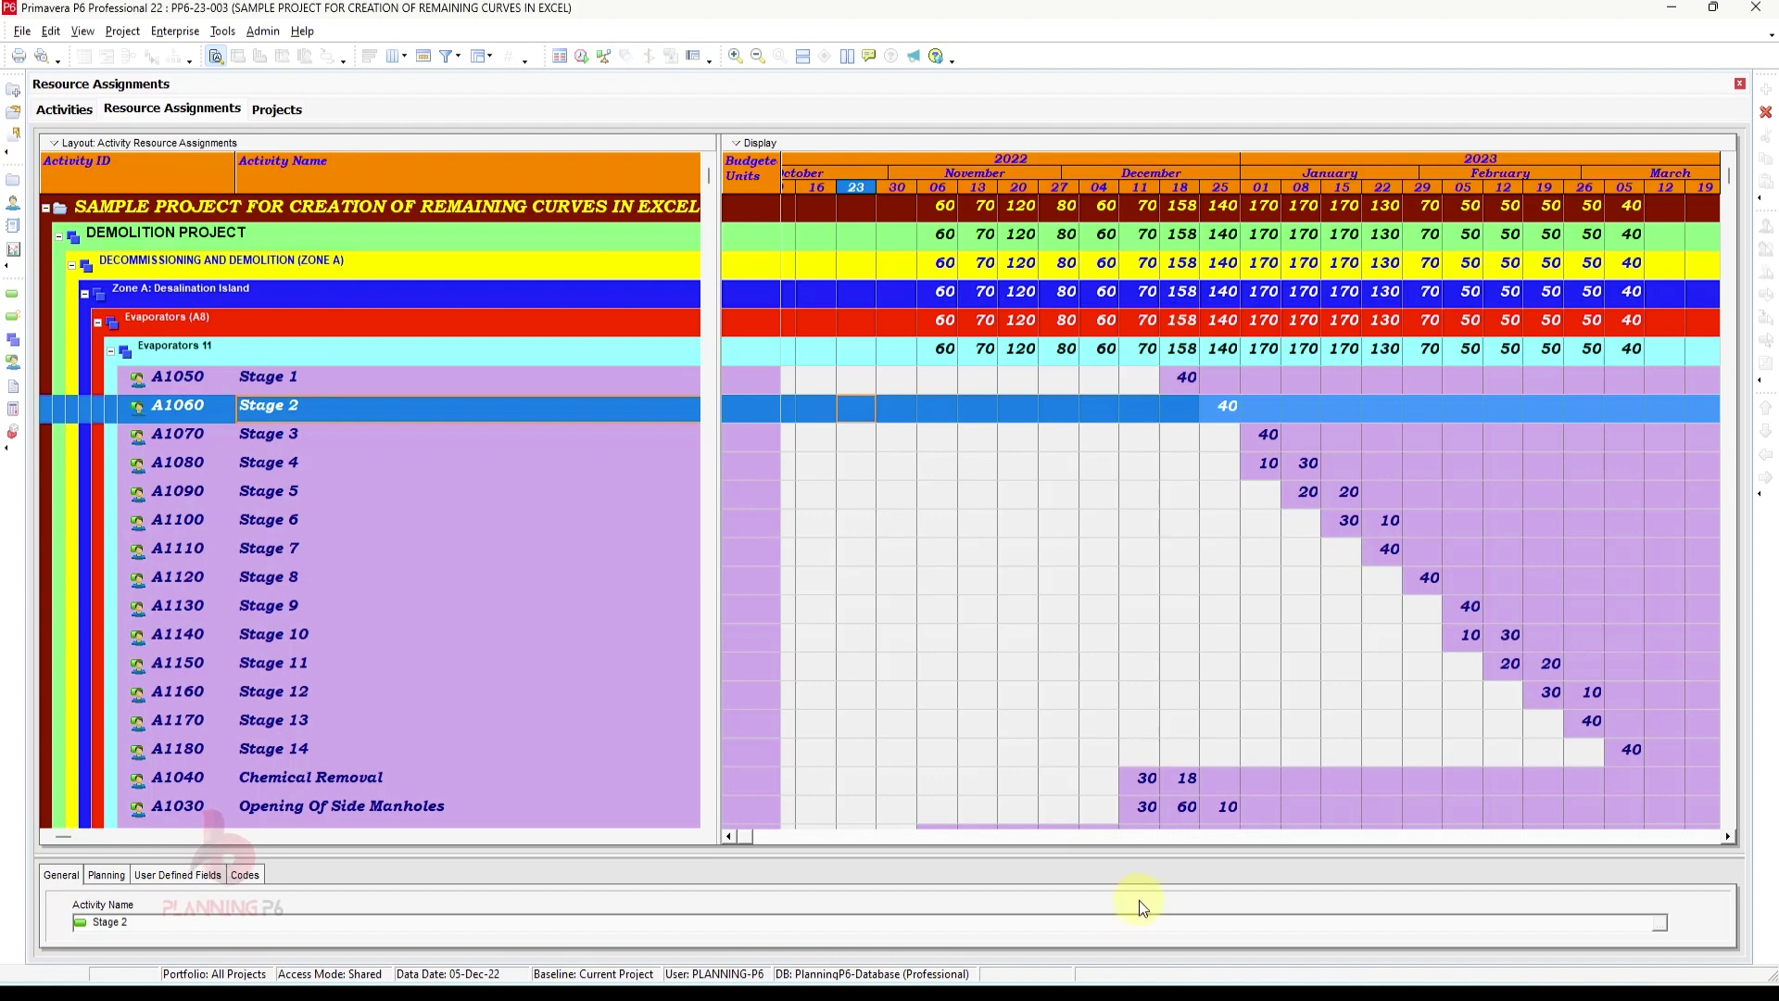
Switch to Excel and show the first columns of the Work-Planning-P6 sheet
{"action": "left_click", "coordinate": [478, 968]}
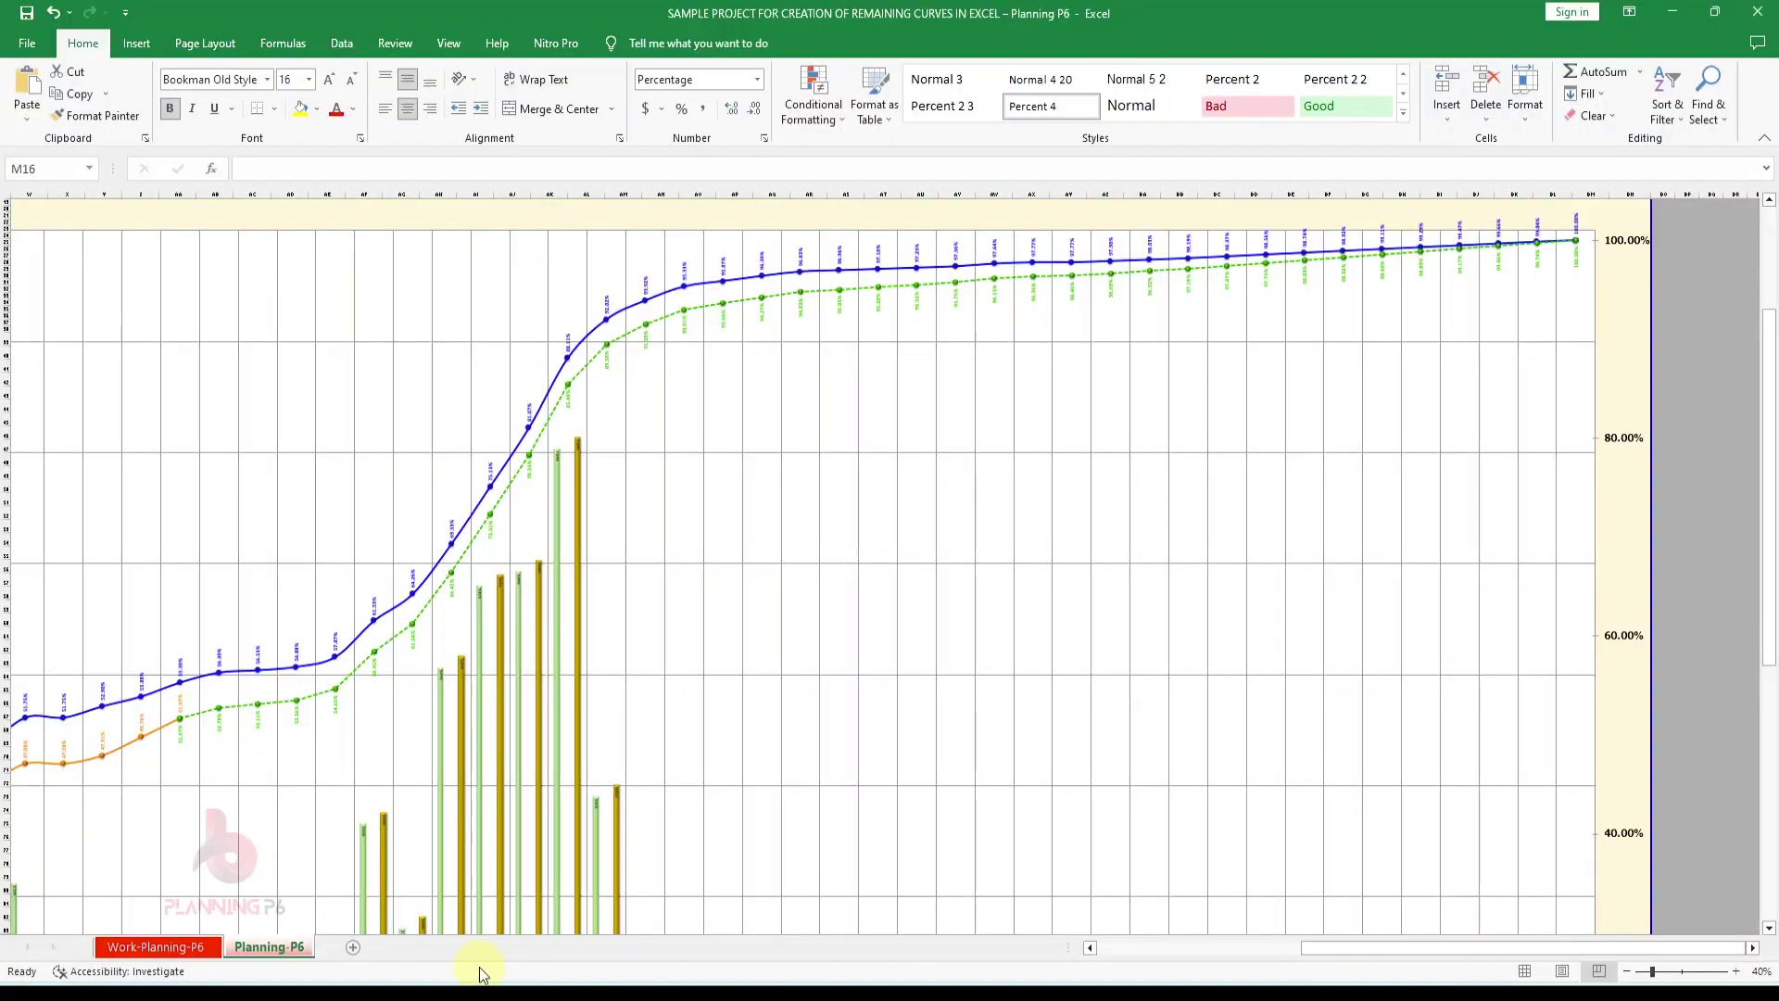
{"action": "left_click", "coordinate": [198, 948]}
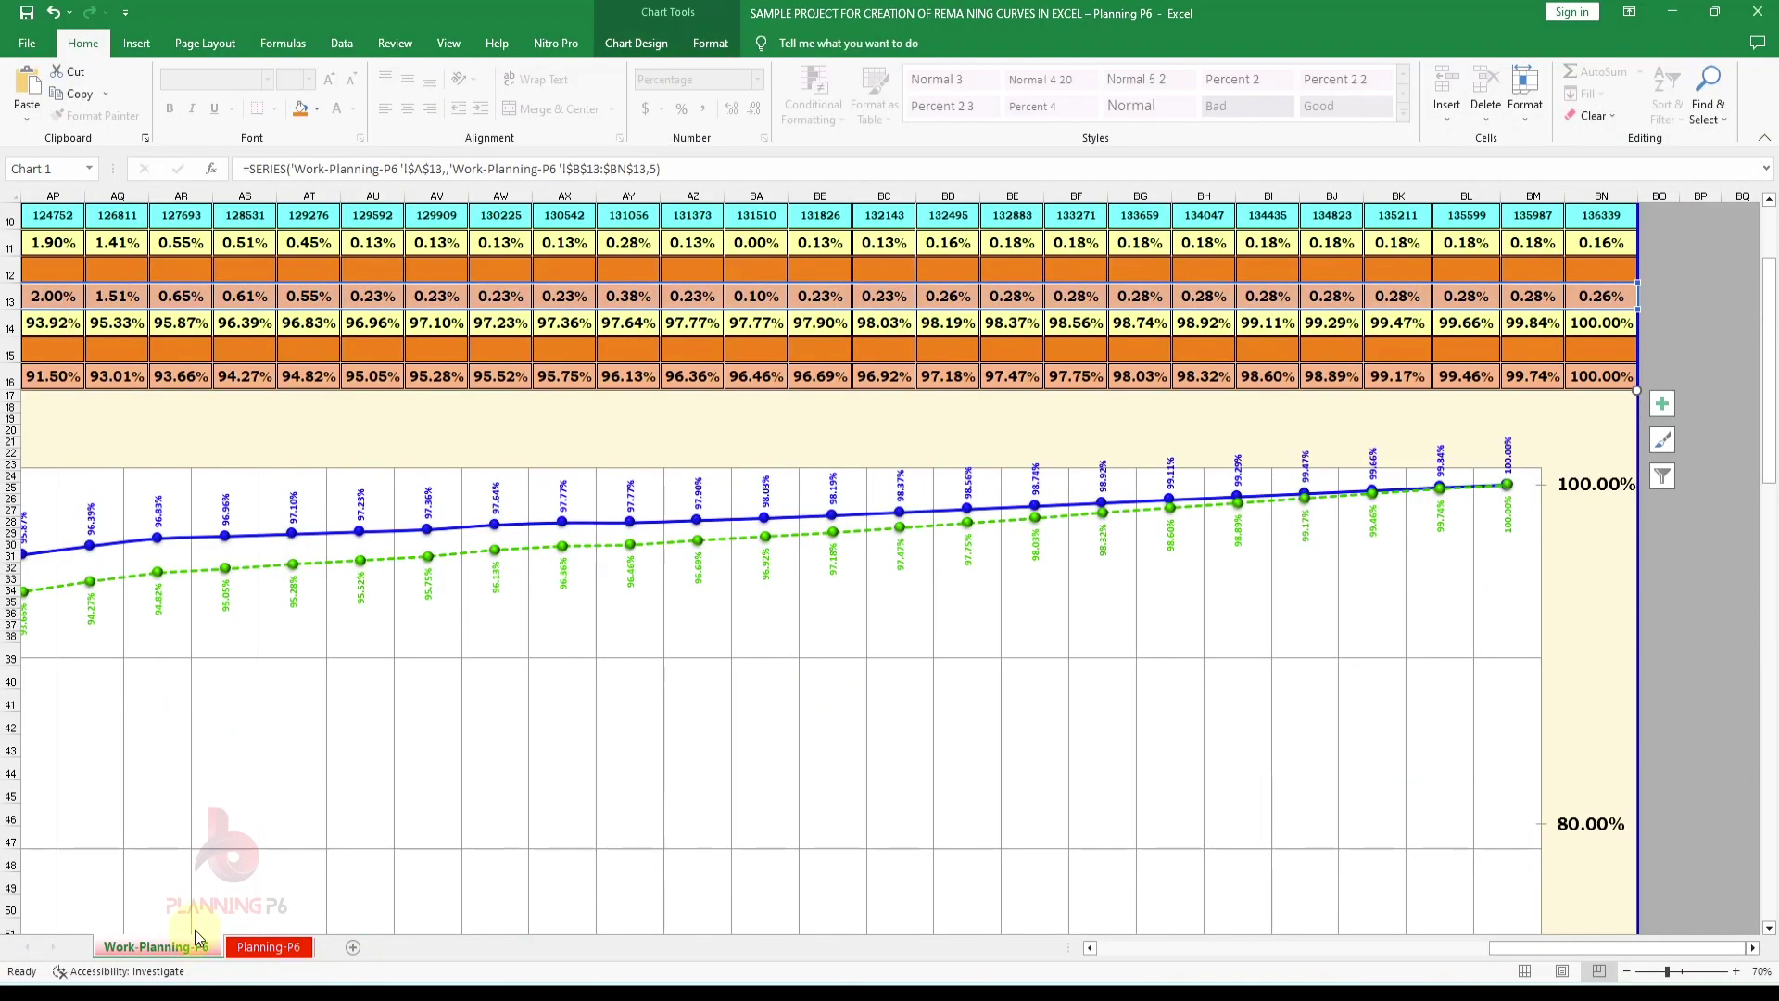
{"action": "left_click_drag", "start_coordinate": [1509, 952], "coordinate": [775, 893]}
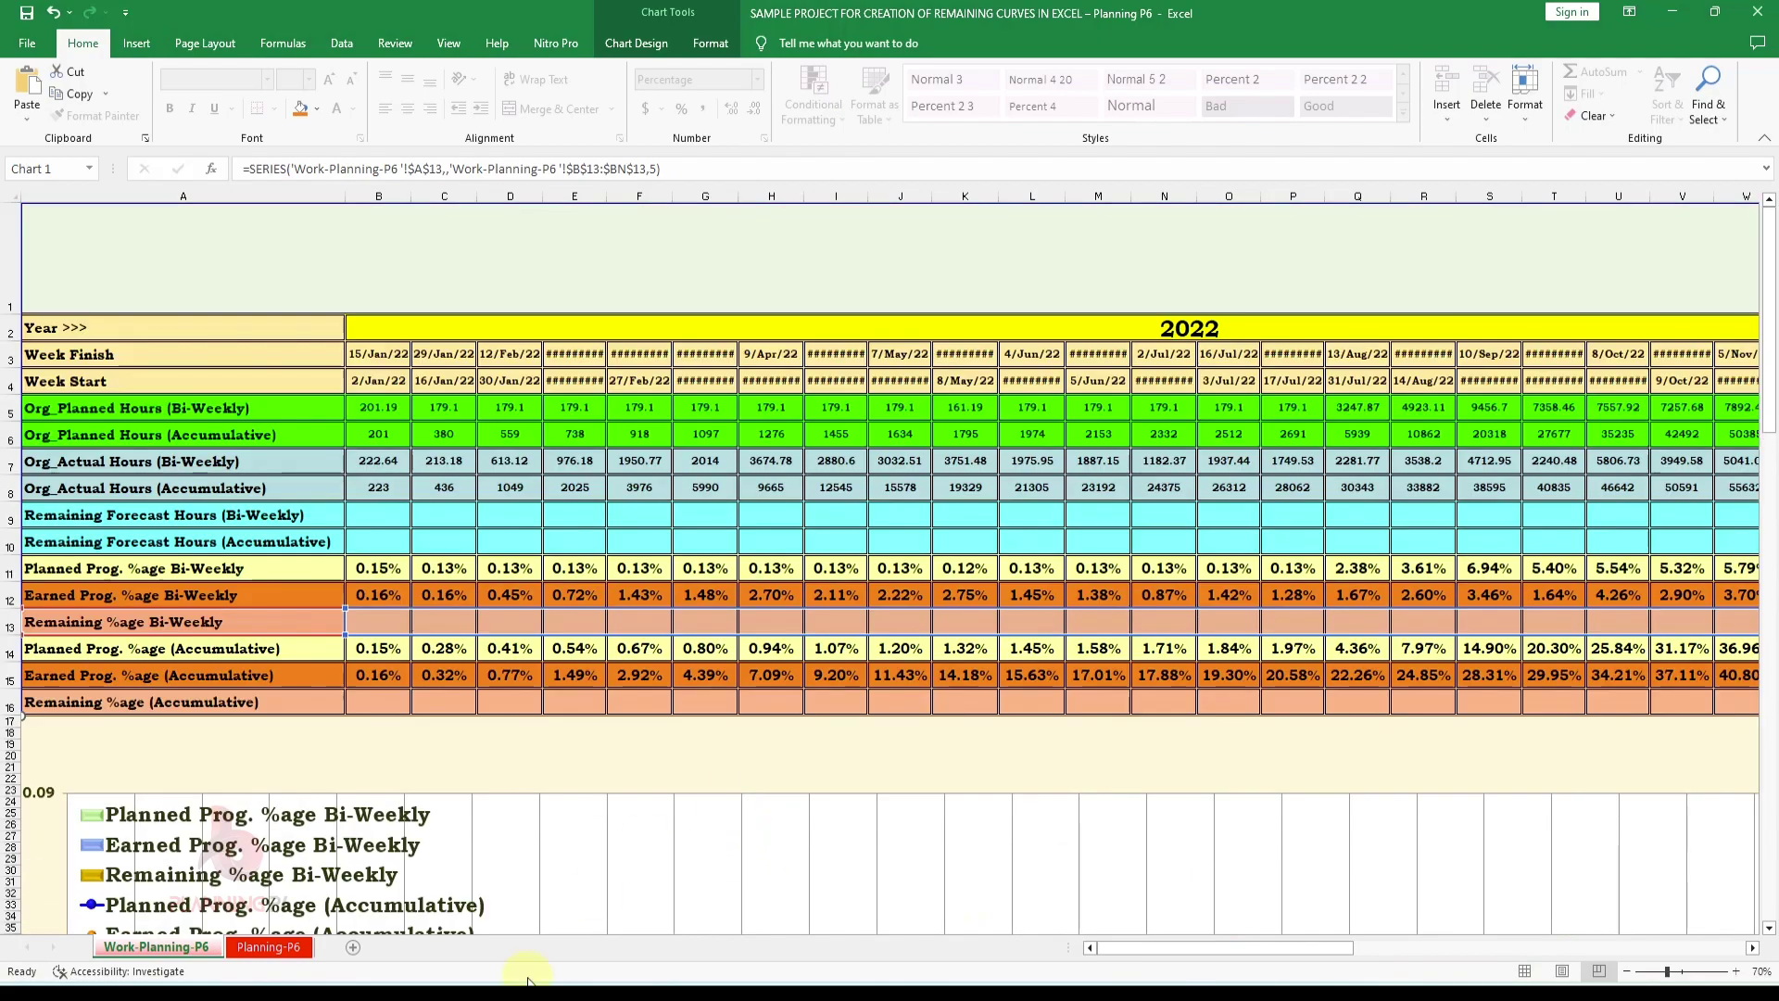
Switch to Primavera P6, show the project's activities and open the global Corporate - Standard Full Time calendar for modification
{"action": "key", "text": "alt+Tab"}
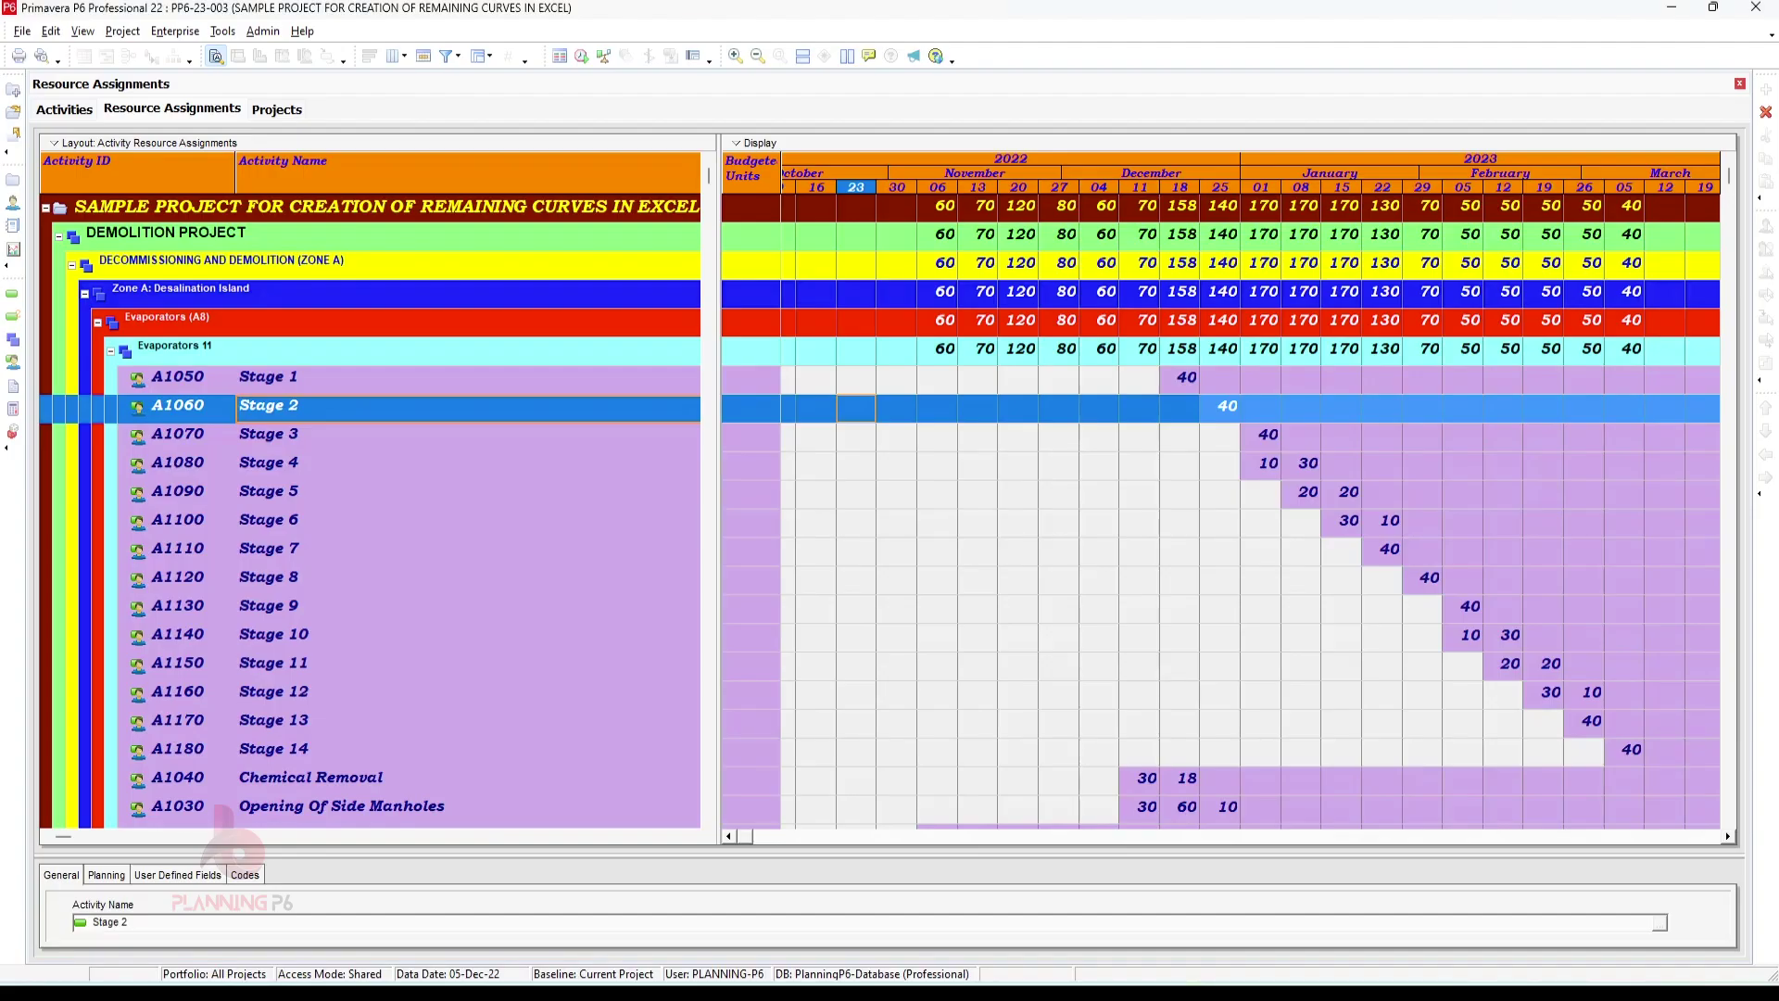
{"action": "left_click", "coordinate": [64, 109]}
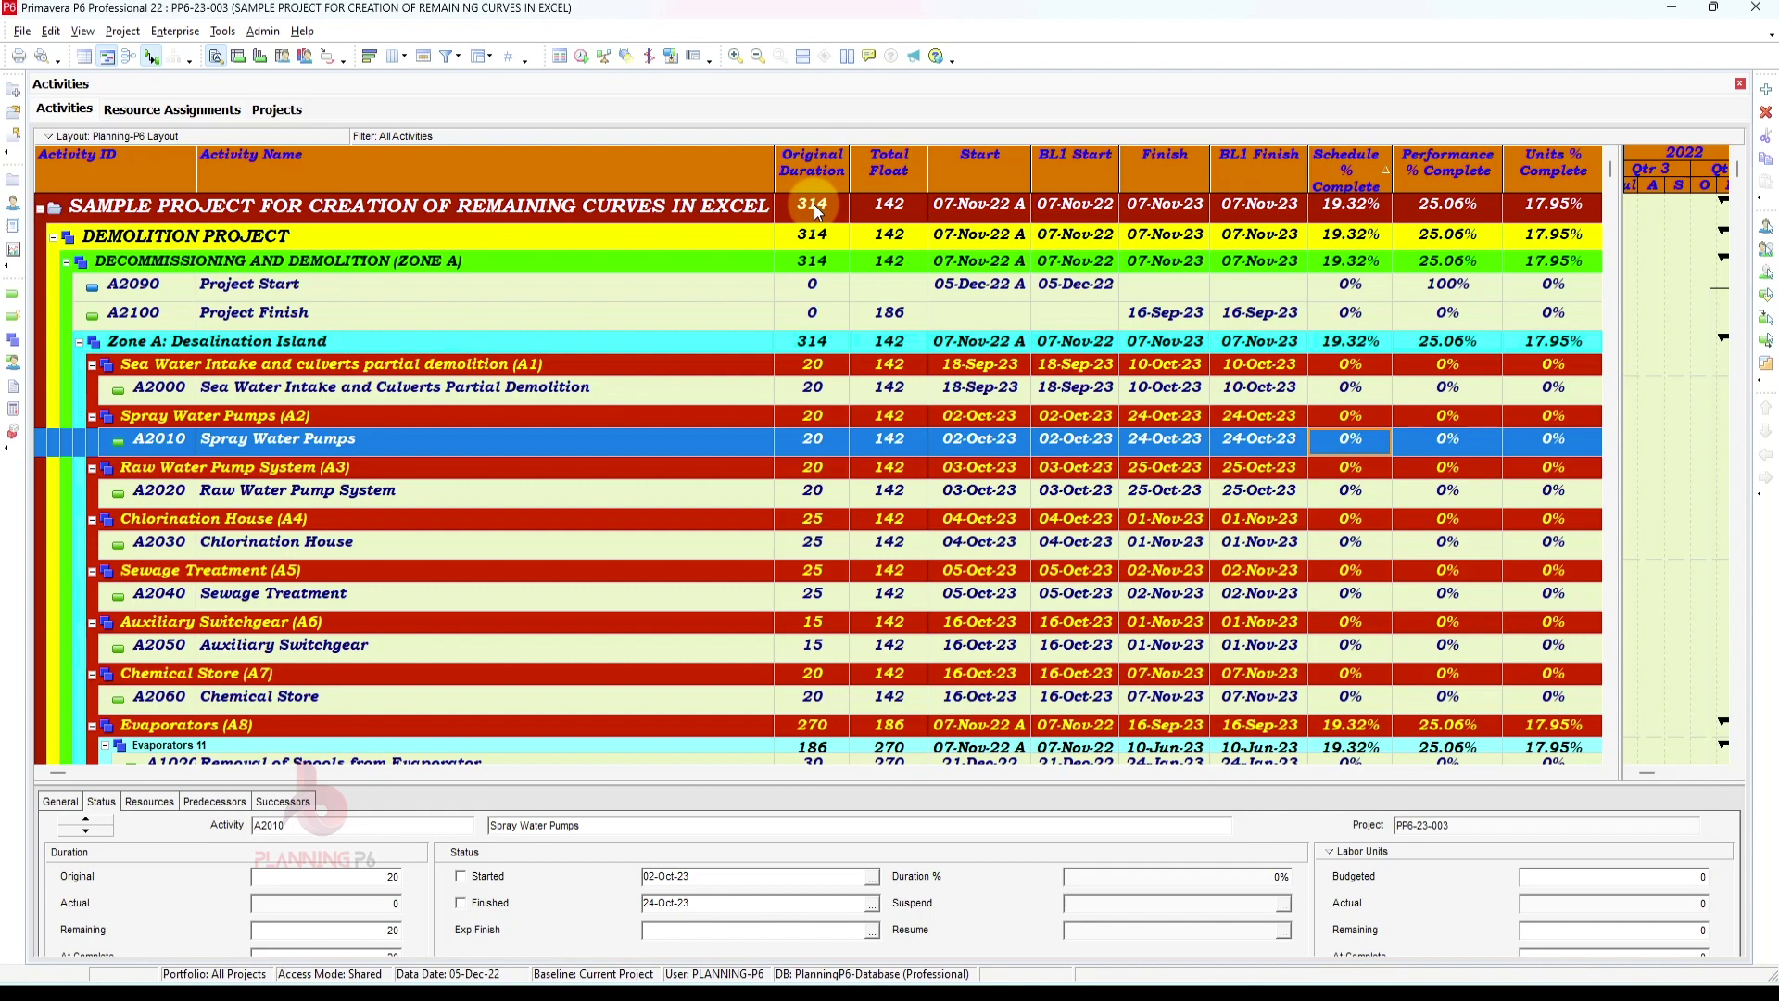
{"action": "left_click", "coordinate": [175, 31]}
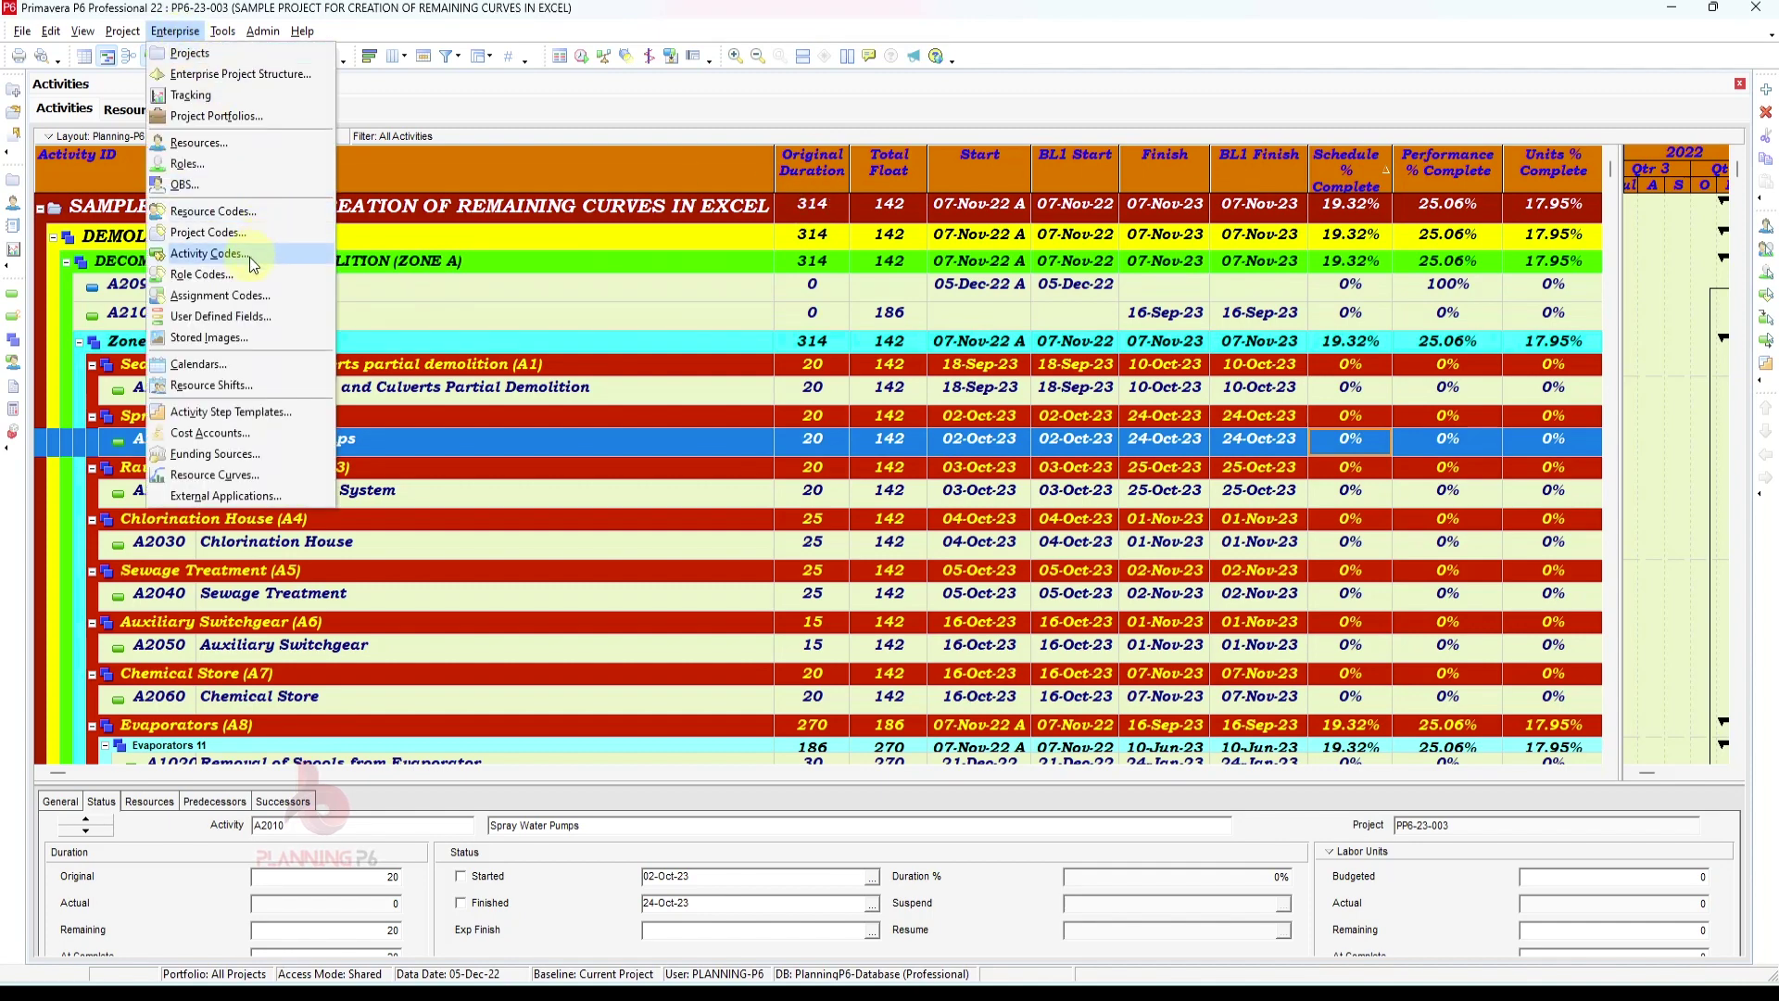
{"action": "left_click", "coordinate": [227, 364]}
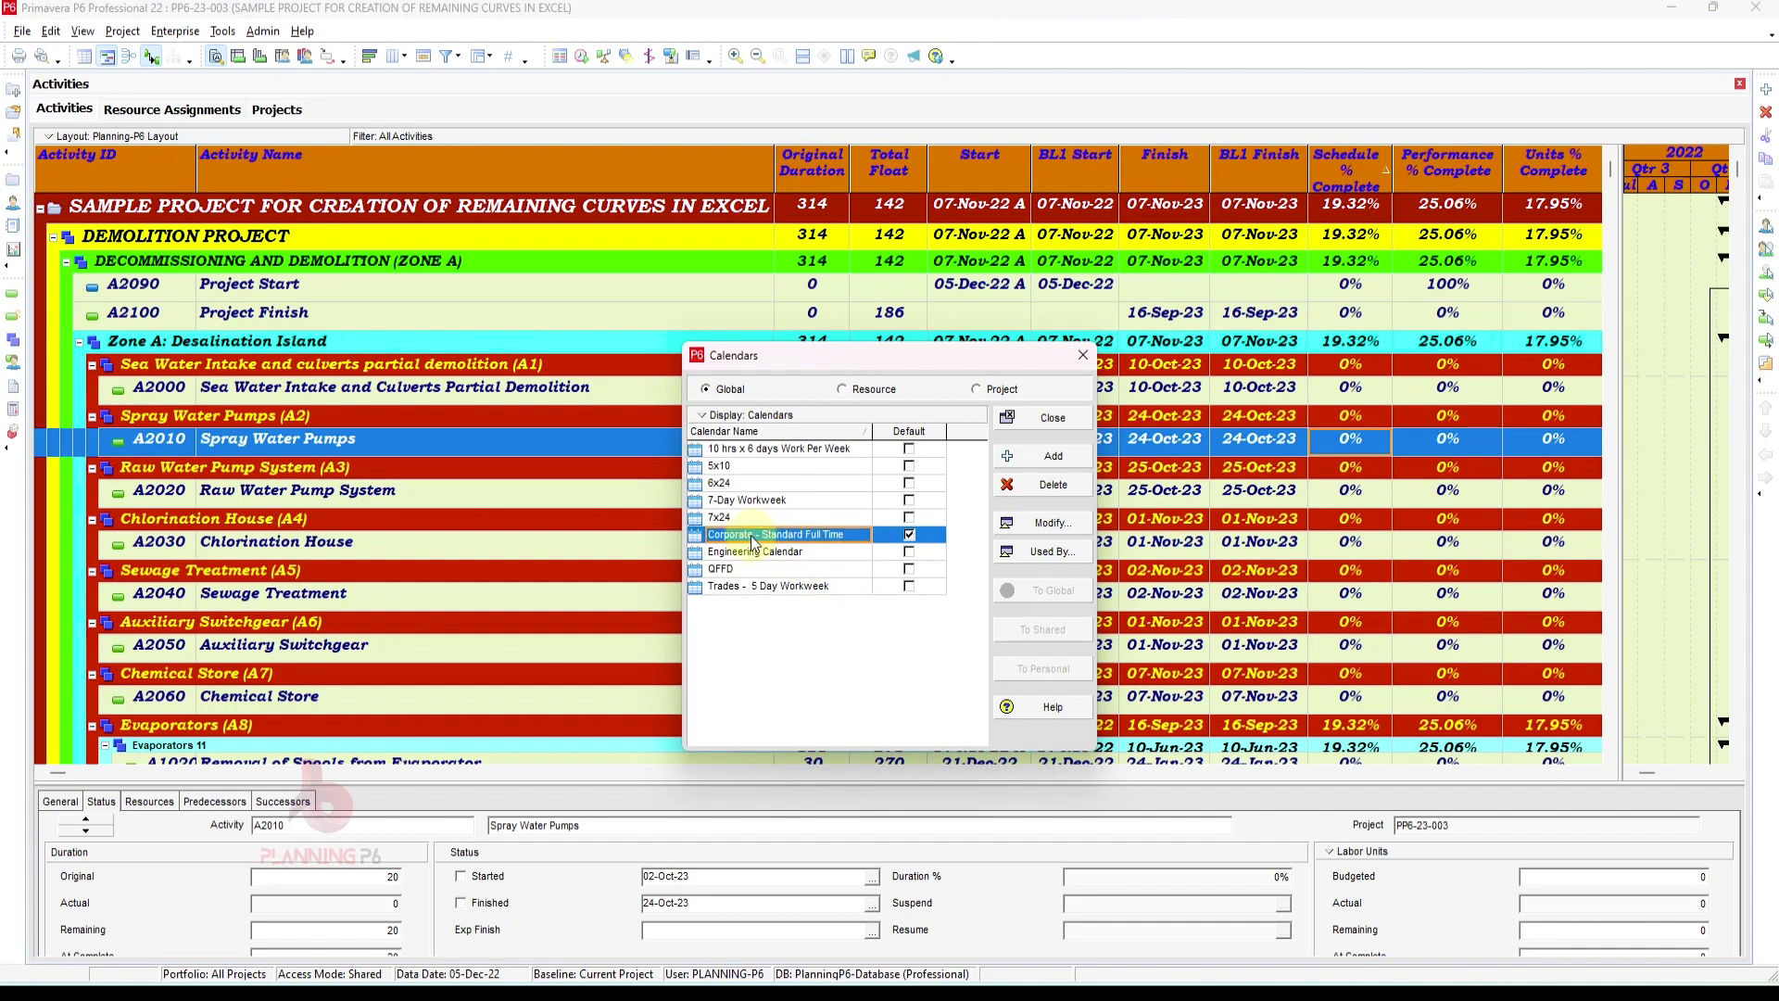
{"action": "left_click", "coordinate": [851, 537]}
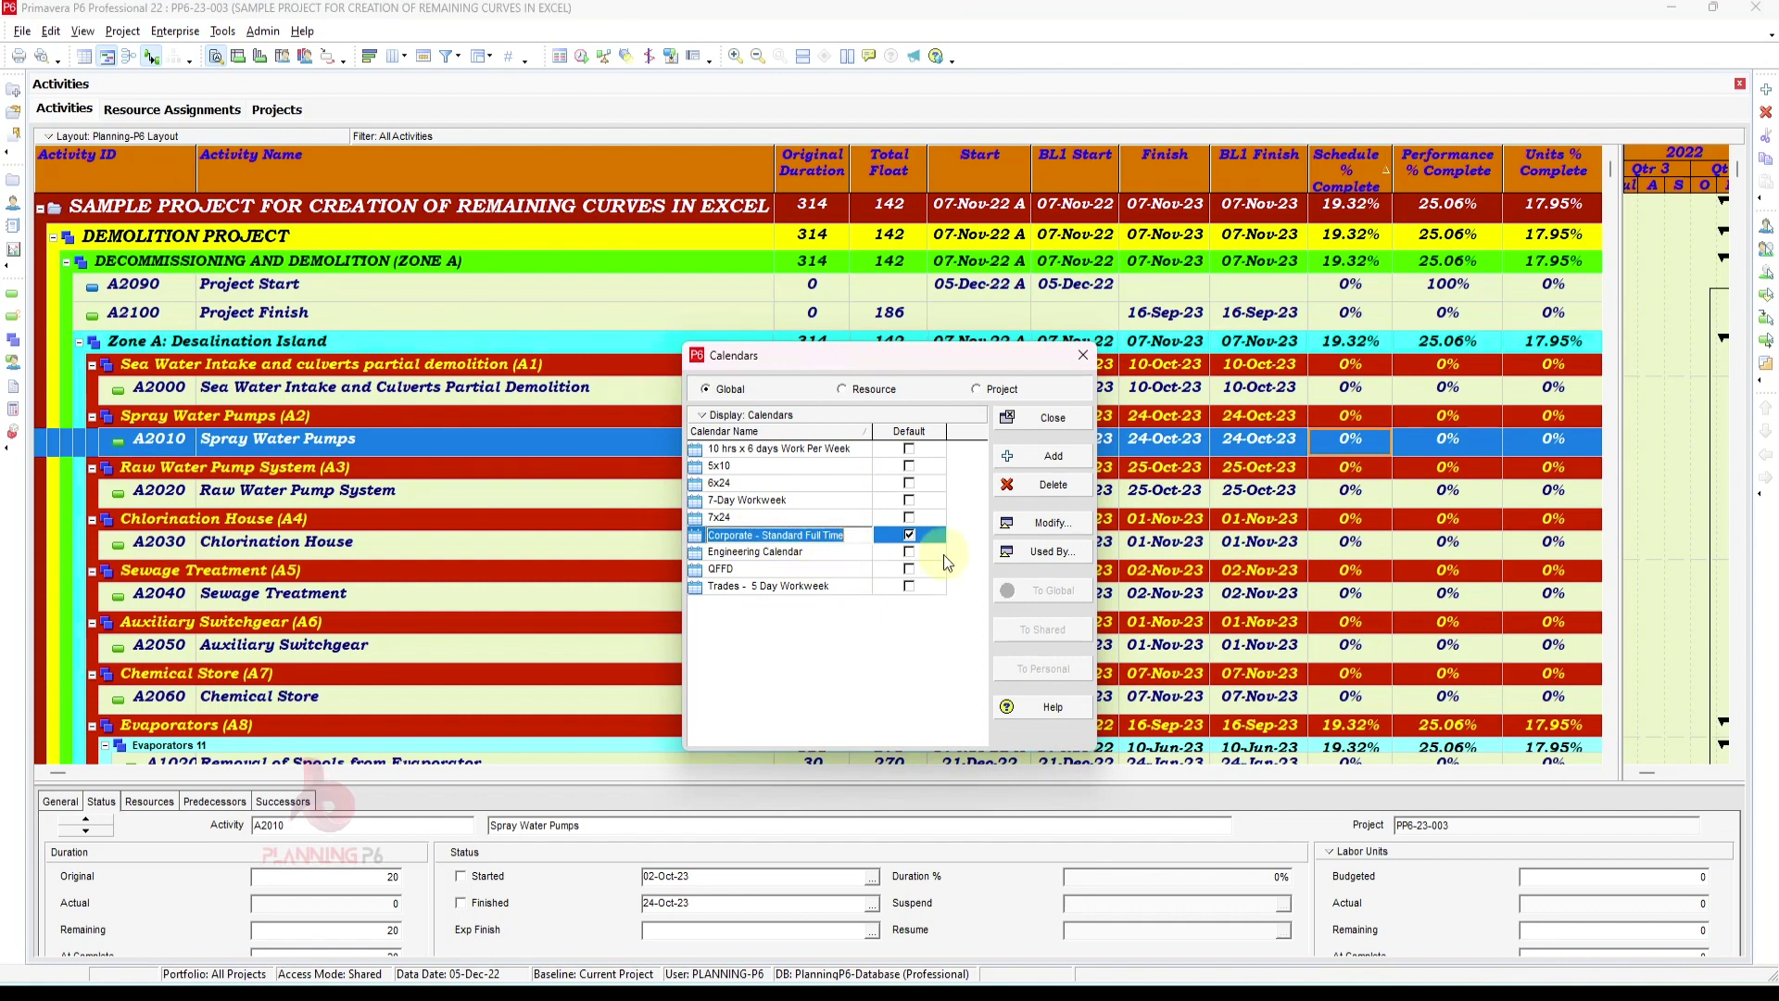
{"action": "left_click", "coordinate": [829, 556]}
{"action": "left_click", "coordinate": [828, 540]}
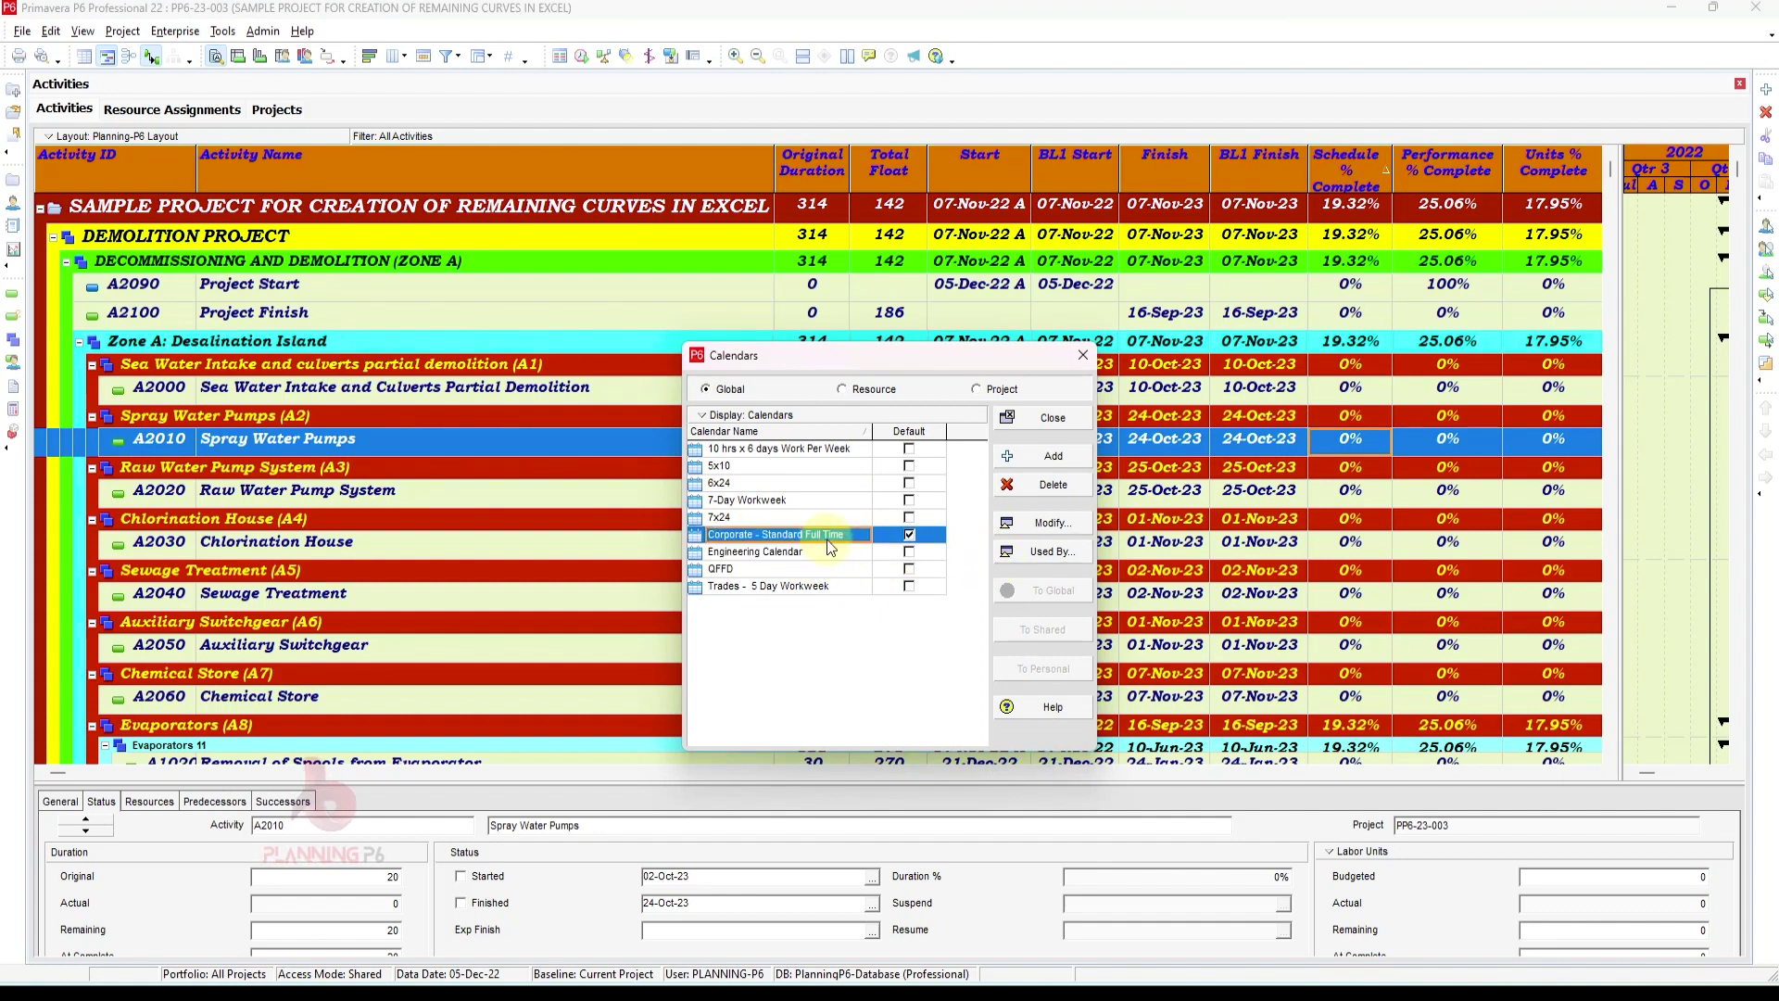
{"action": "left_click", "coordinate": [1047, 525]}
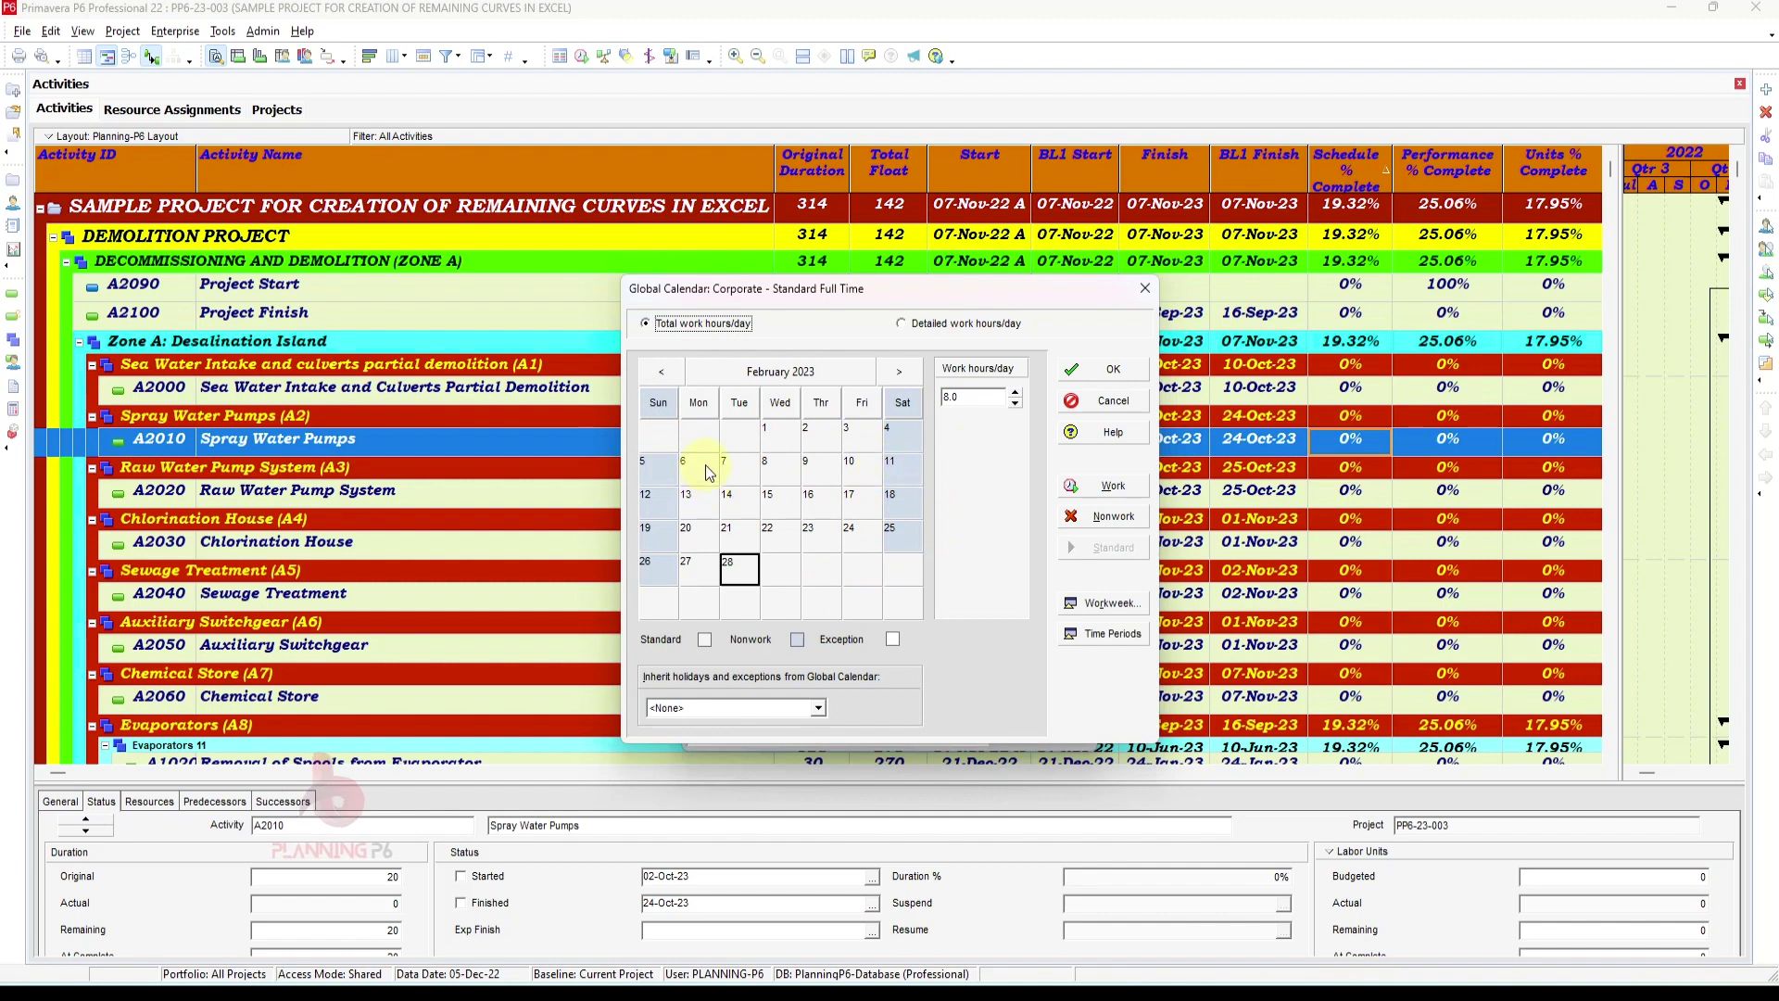
Show the calendar's detailed work hours, check Monday's standard hours in the workweek, and close the calendar windows
{"action": "left_click", "coordinate": [969, 325]}
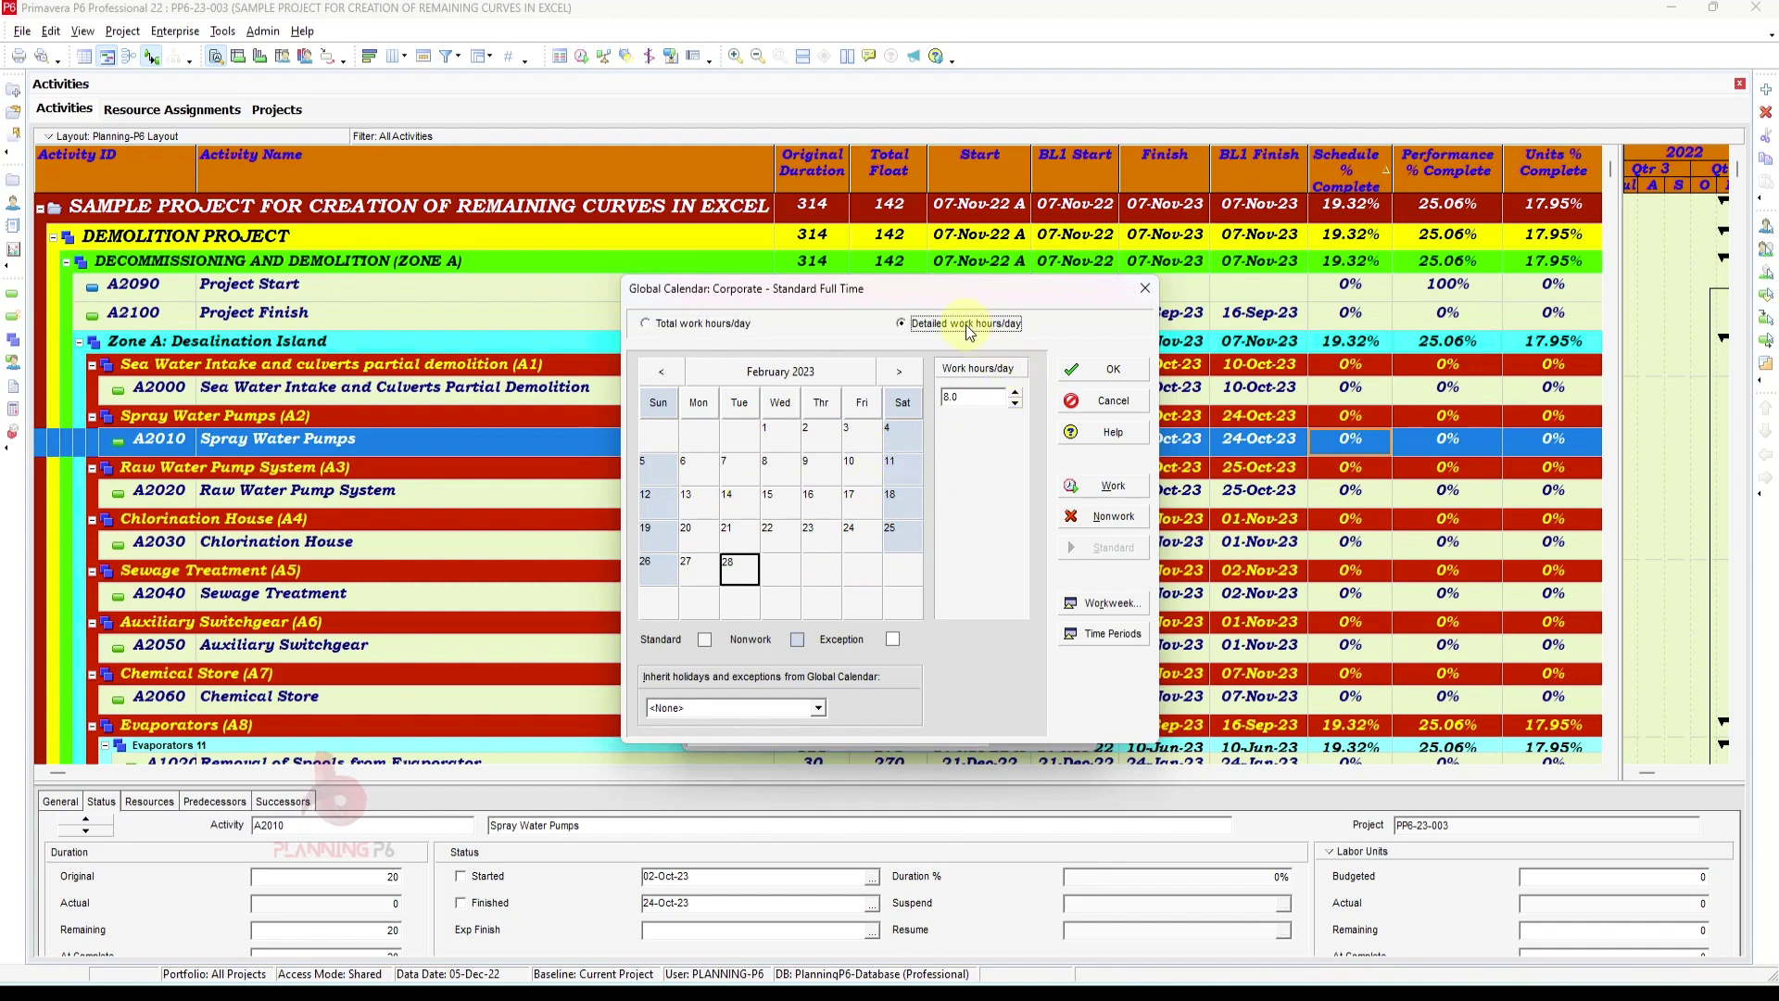
{"action": "left_click", "coordinate": [1118, 609]}
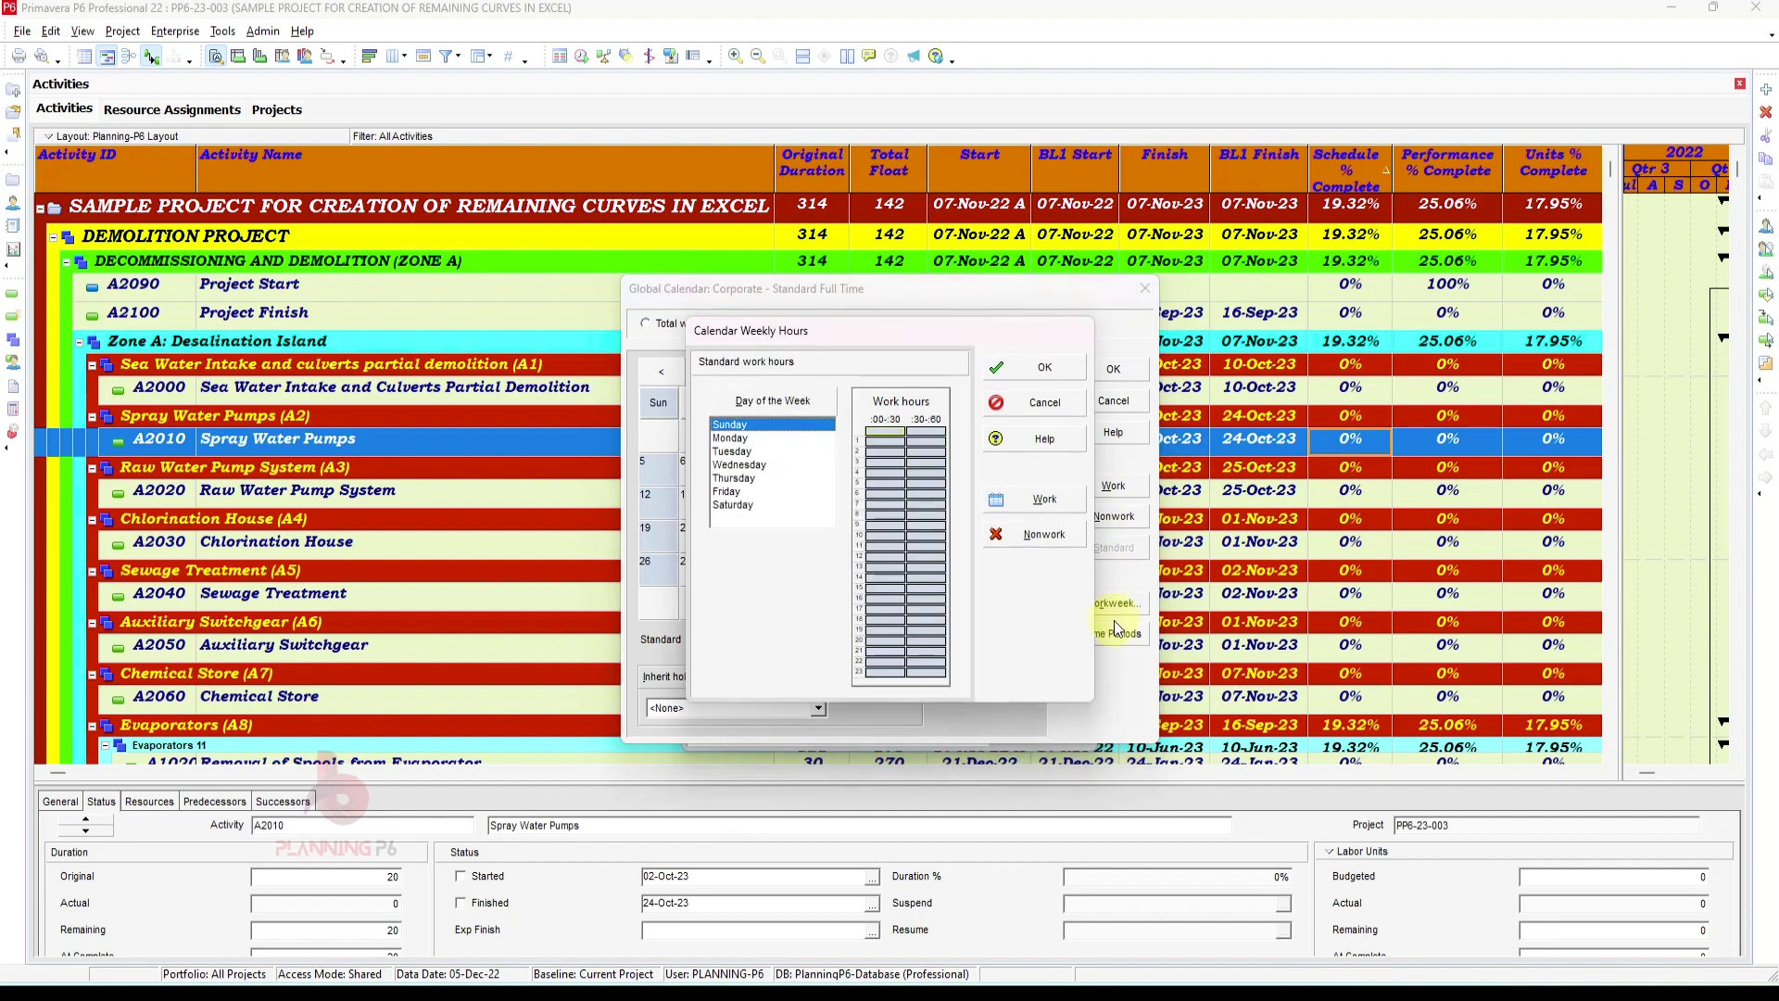
{"action": "left_click", "coordinate": [748, 438]}
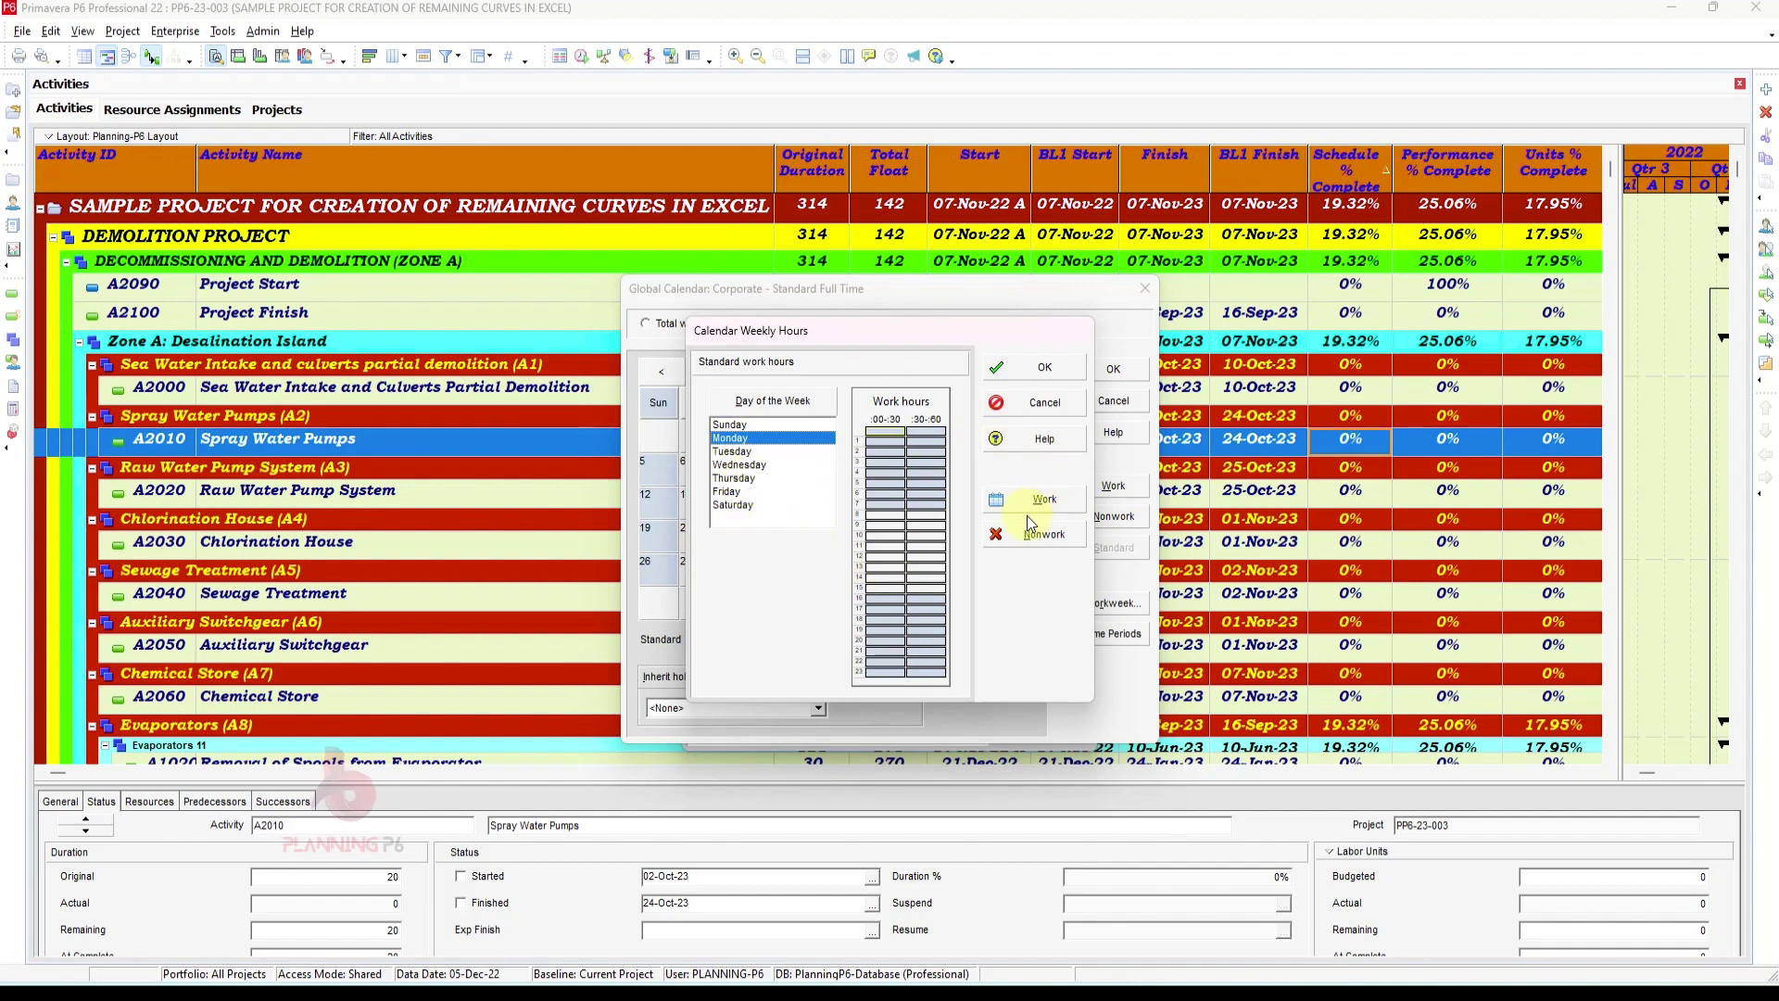
{"action": "left_click", "coordinate": [1047, 369]}
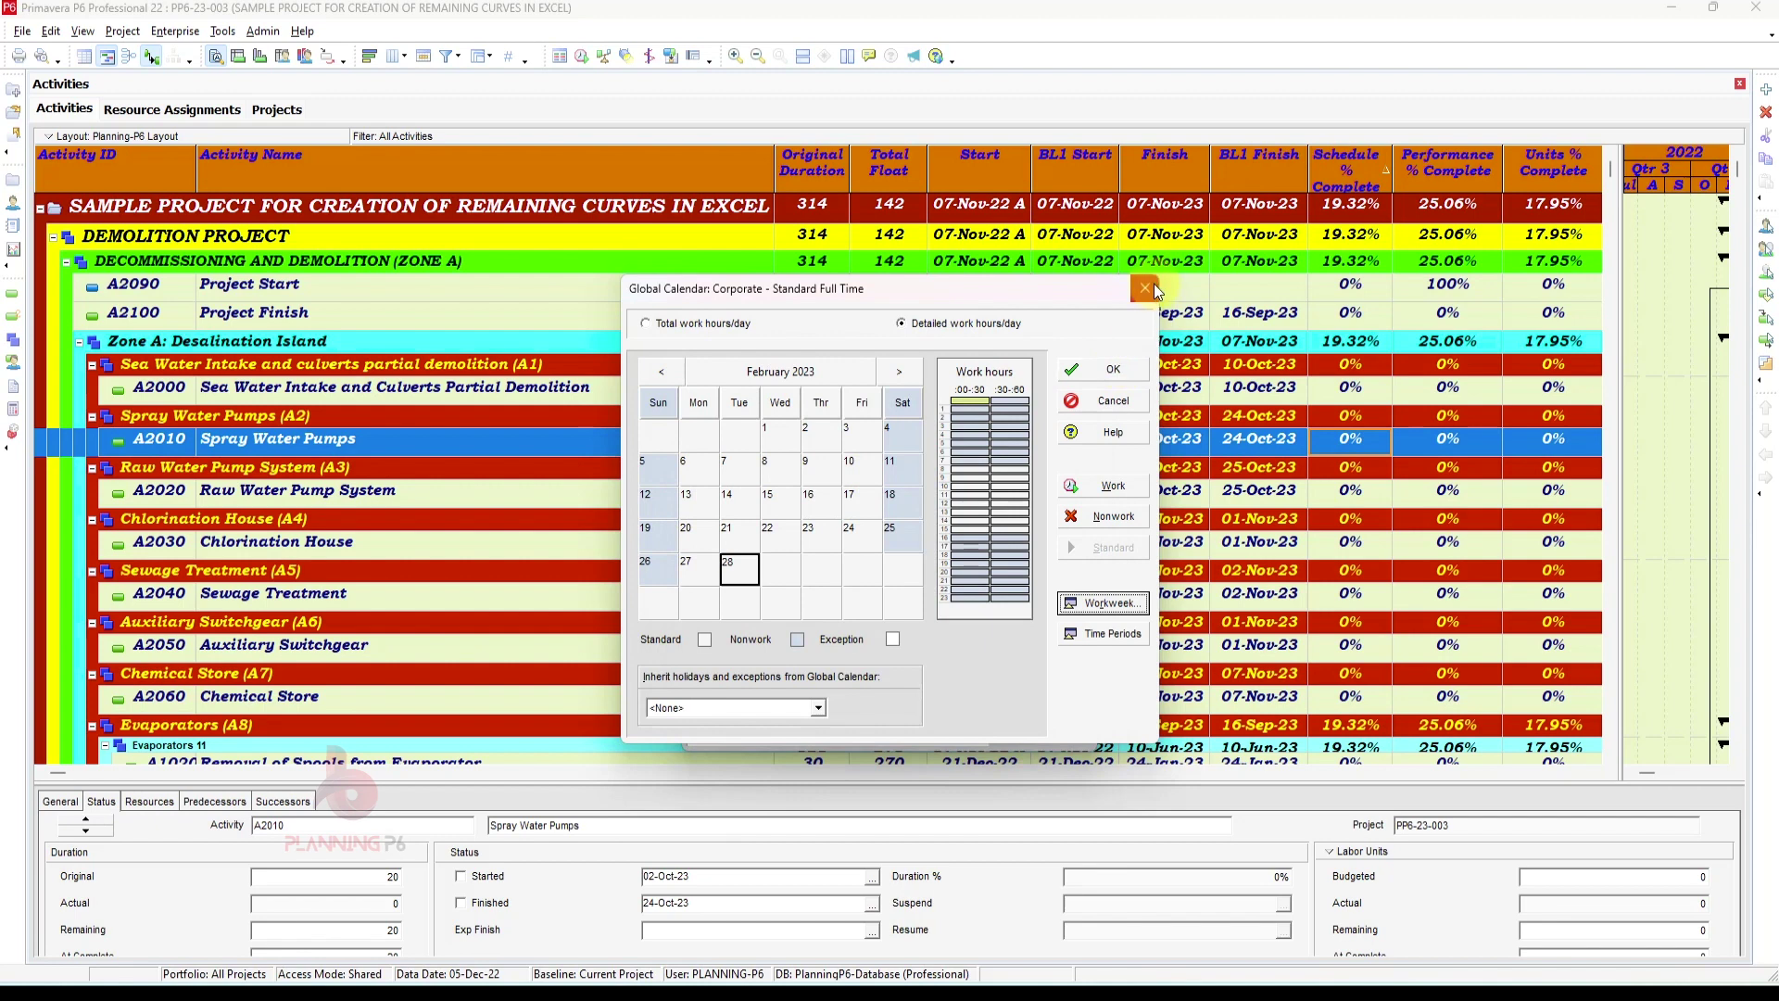
{"action": "left_click", "coordinate": [1115, 369]}
{"action": "left_click", "coordinate": [1082, 355]}
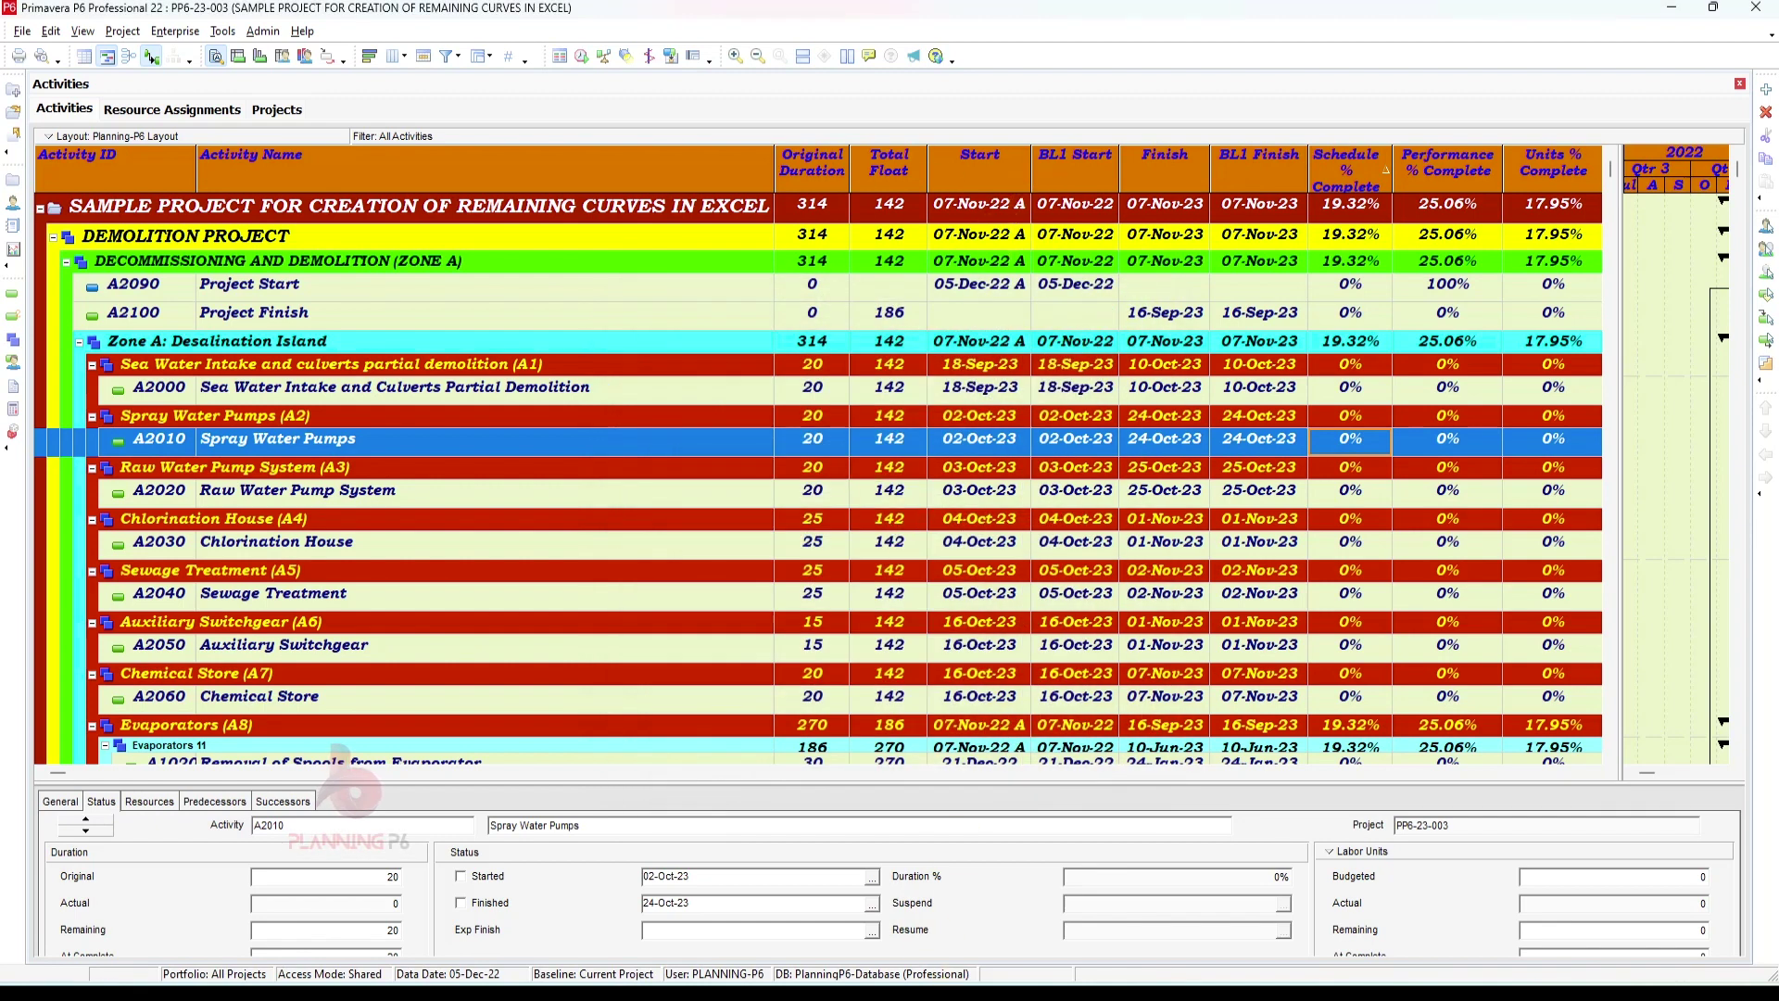
Switch to Excel and set the first Week Start date in cell B4 to 11/7/2022, checking the Week Finish formula in B3
{"action": "key", "text": "alt+Tab"}
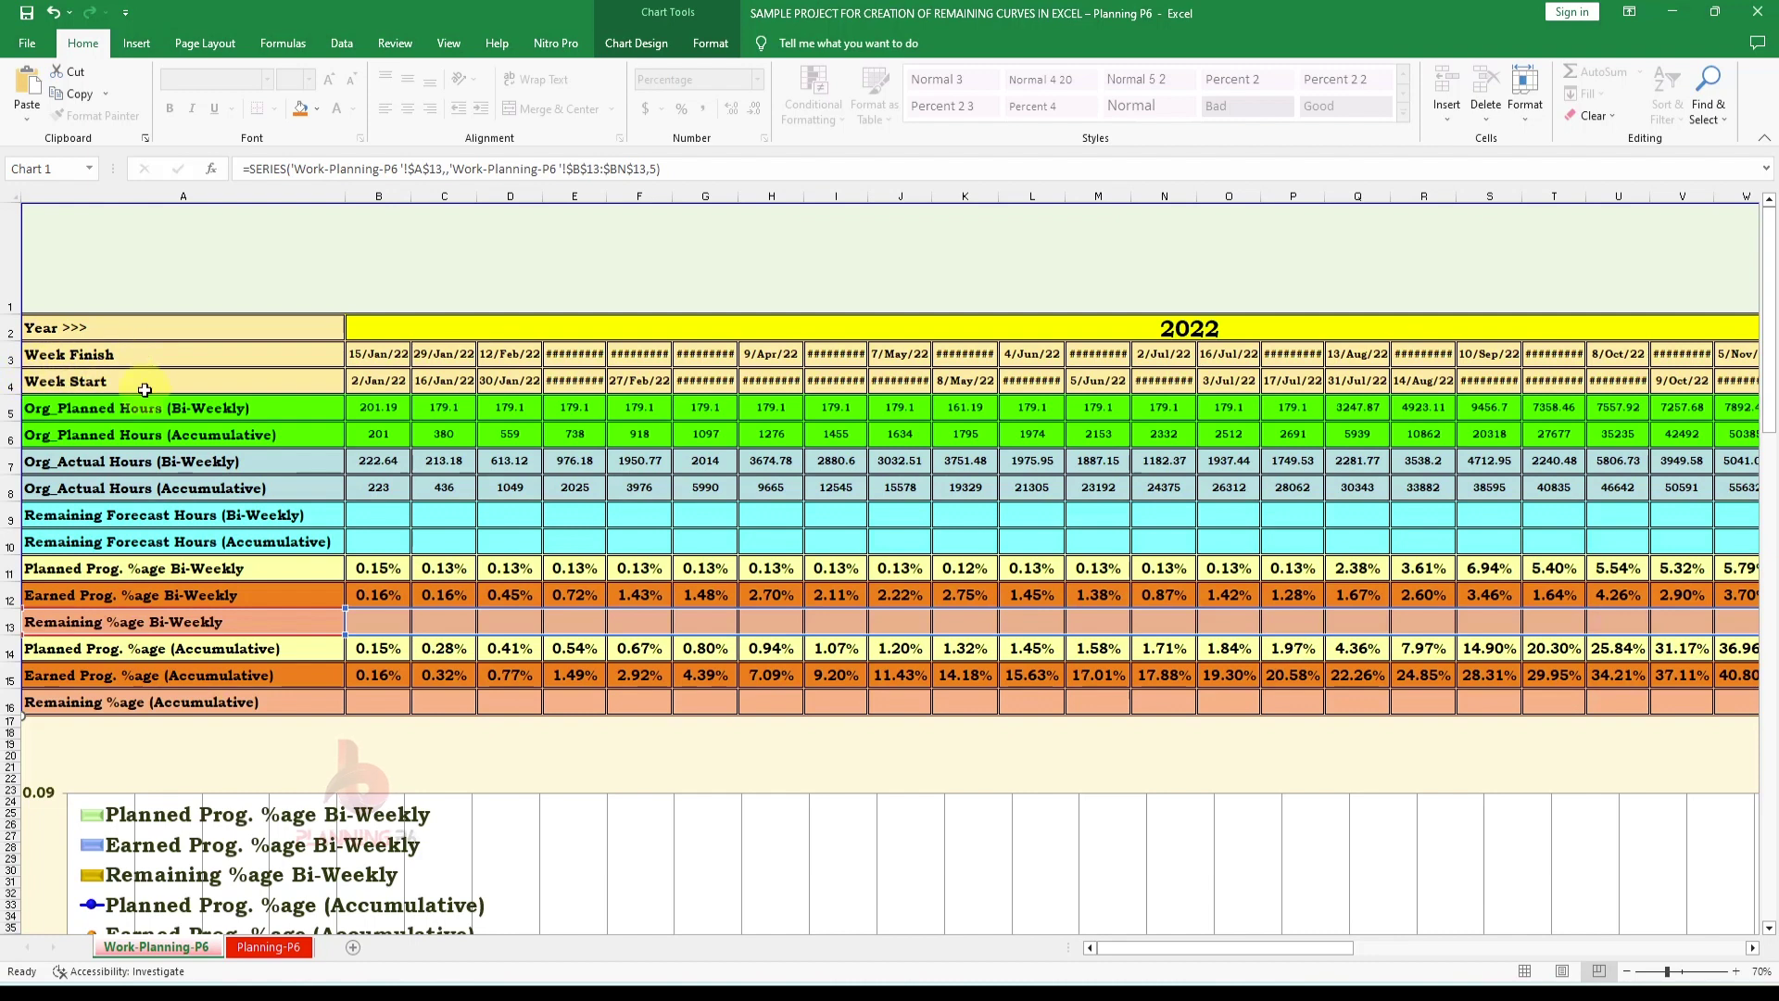
{"action": "left_click", "coordinate": [377, 360]}
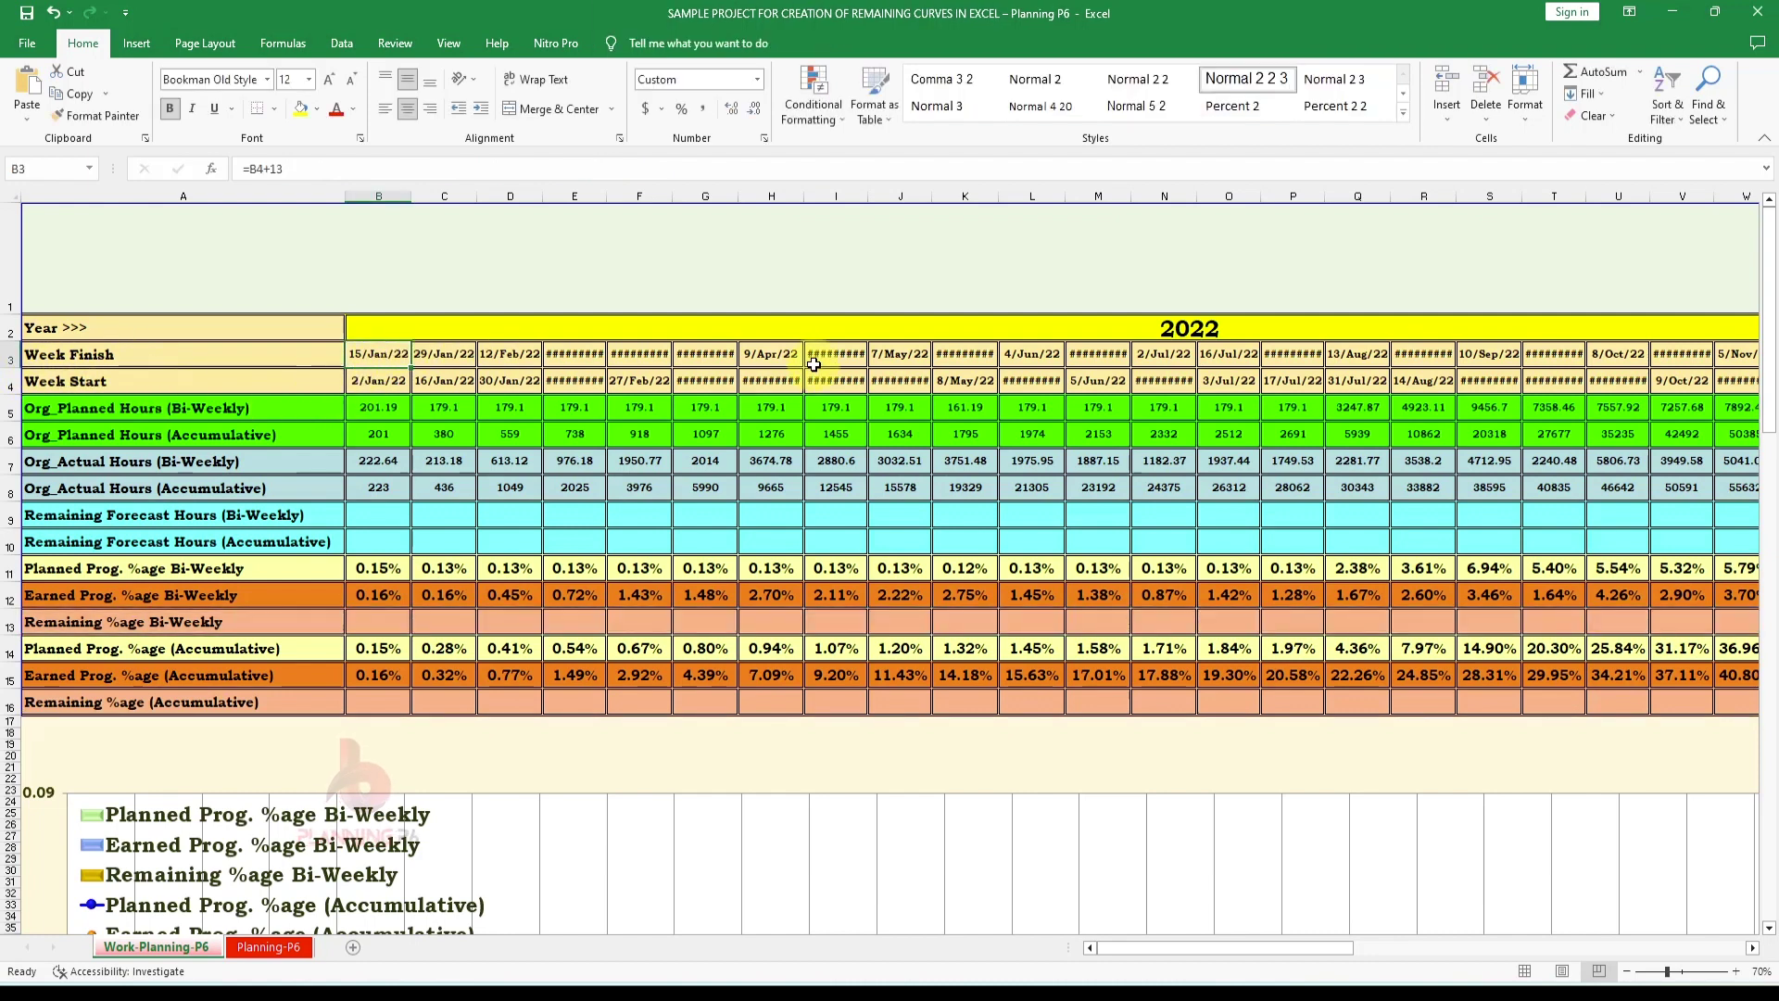
{"action": "double_click", "coordinate": [379, 359]}
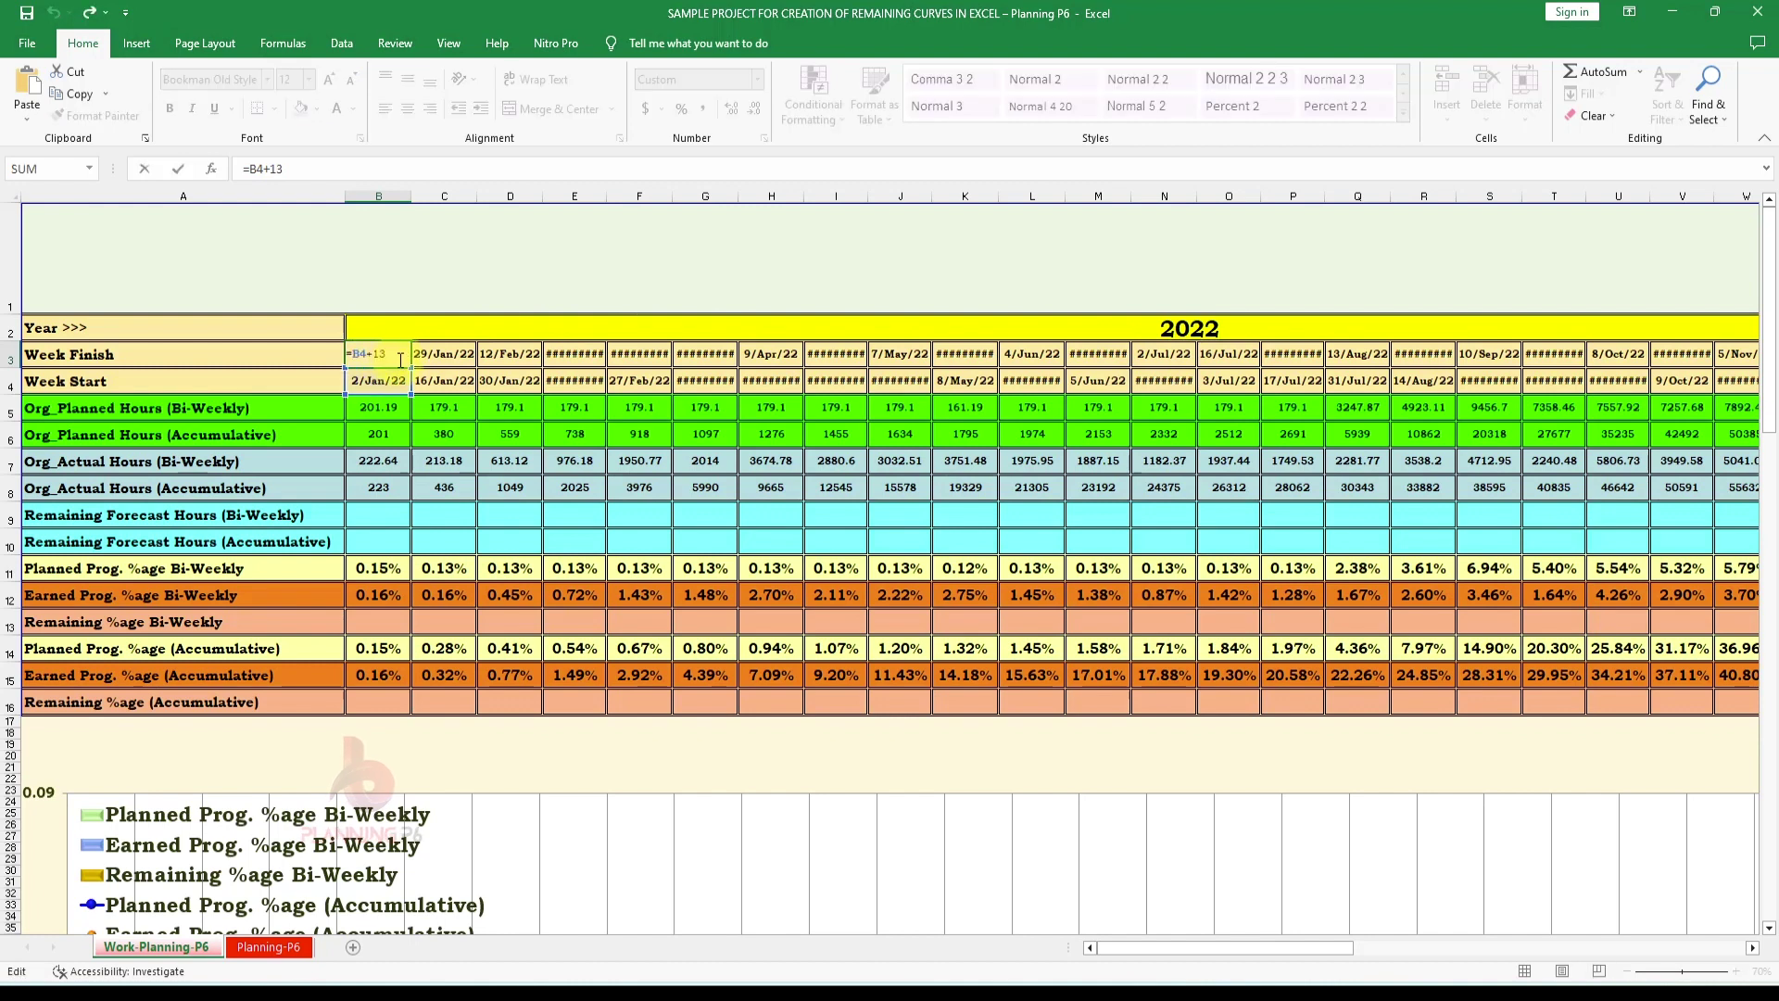
{"action": "left_click", "coordinate": [378, 380]}
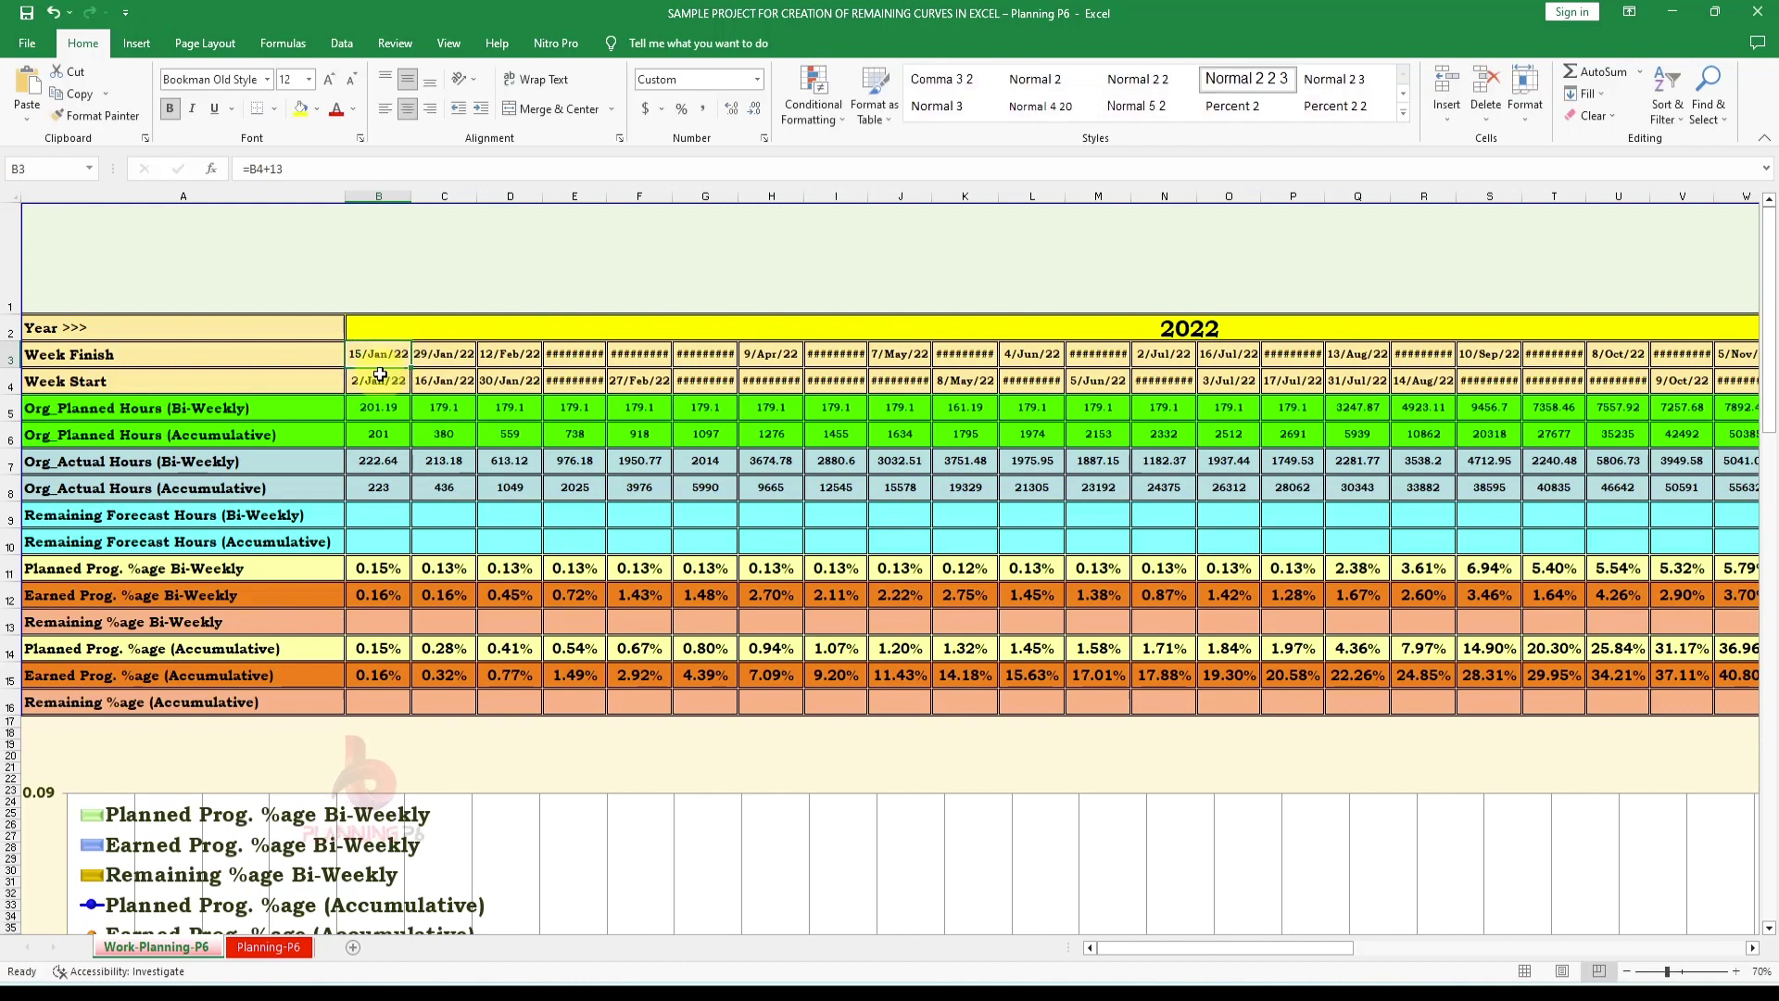
{"action": "double_click", "coordinate": [378, 381]}
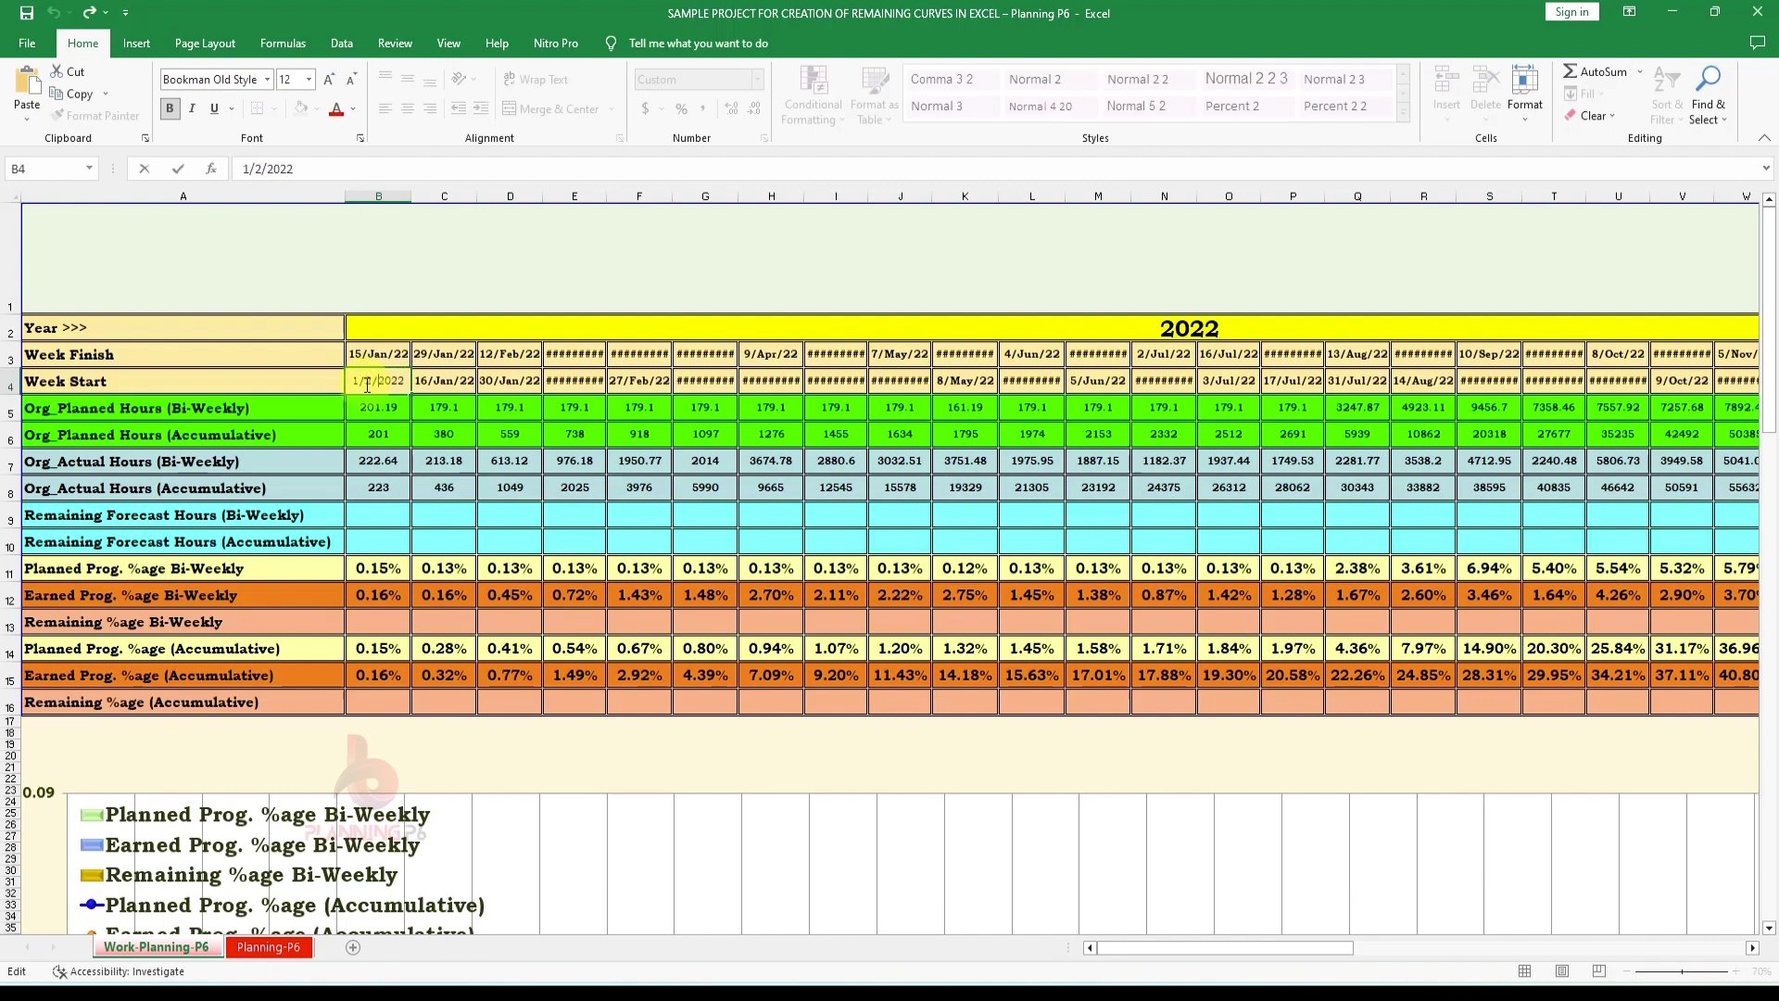
{"action": "key", "text": "Escape"}
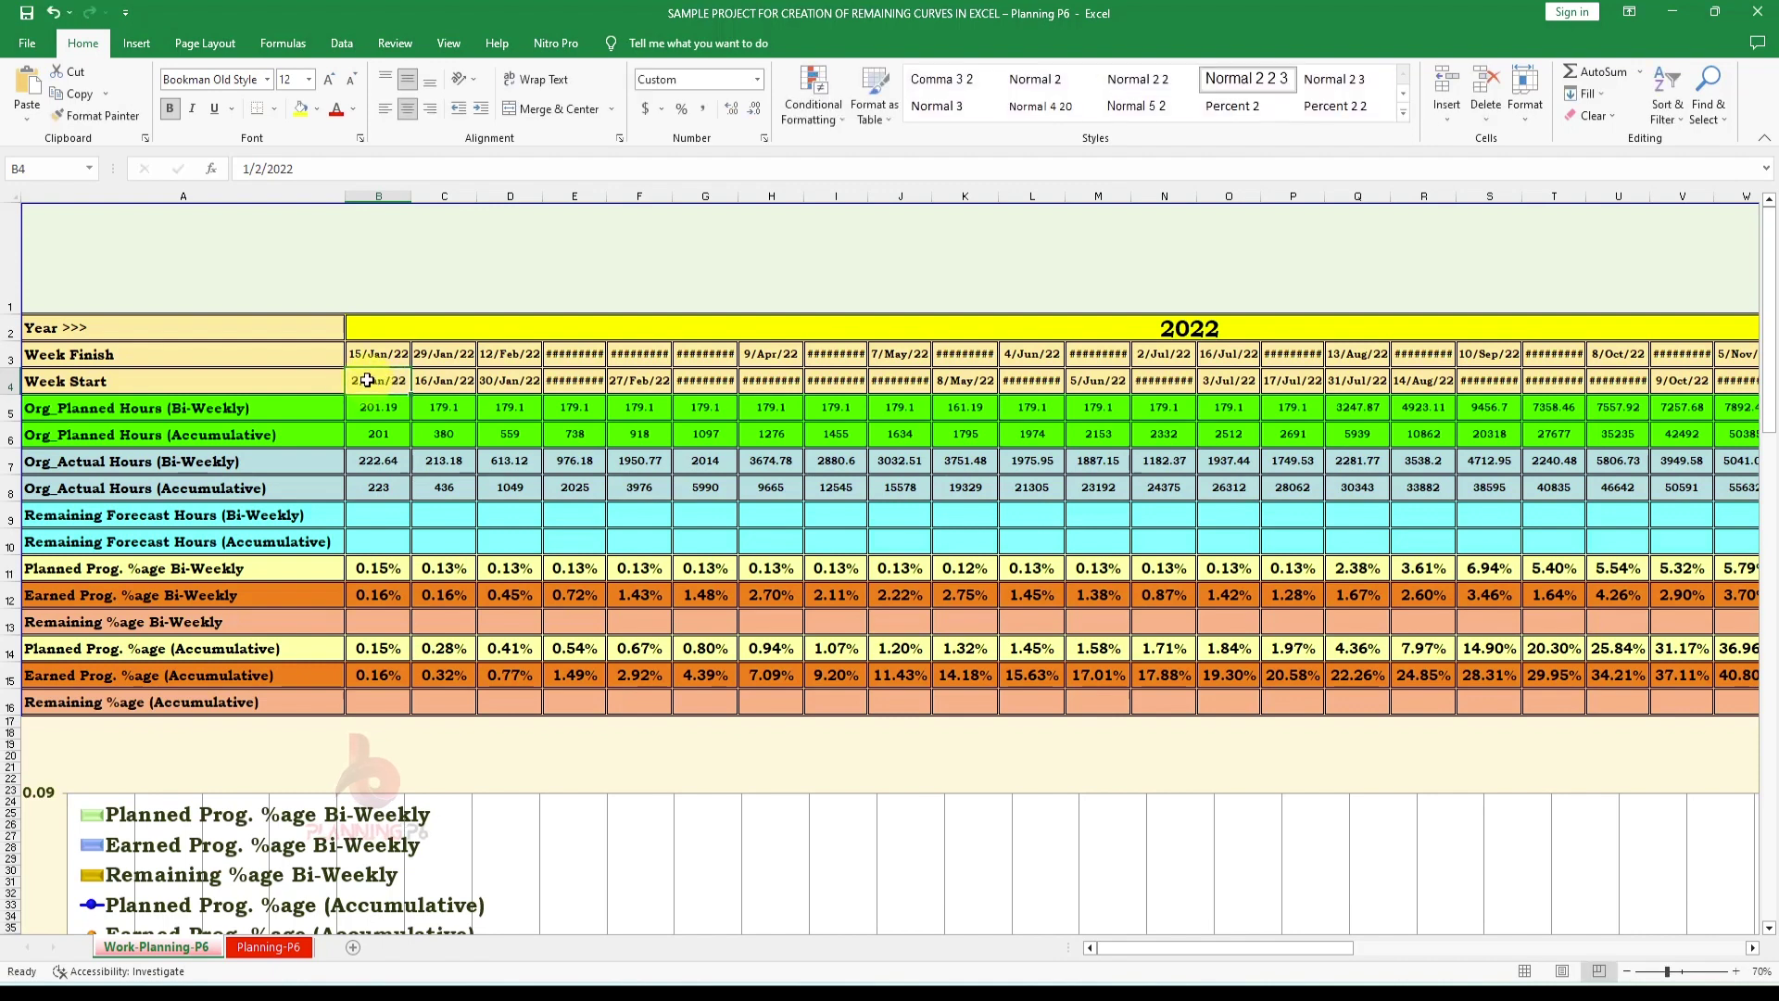
{"action": "double_click", "coordinate": [356, 380]}
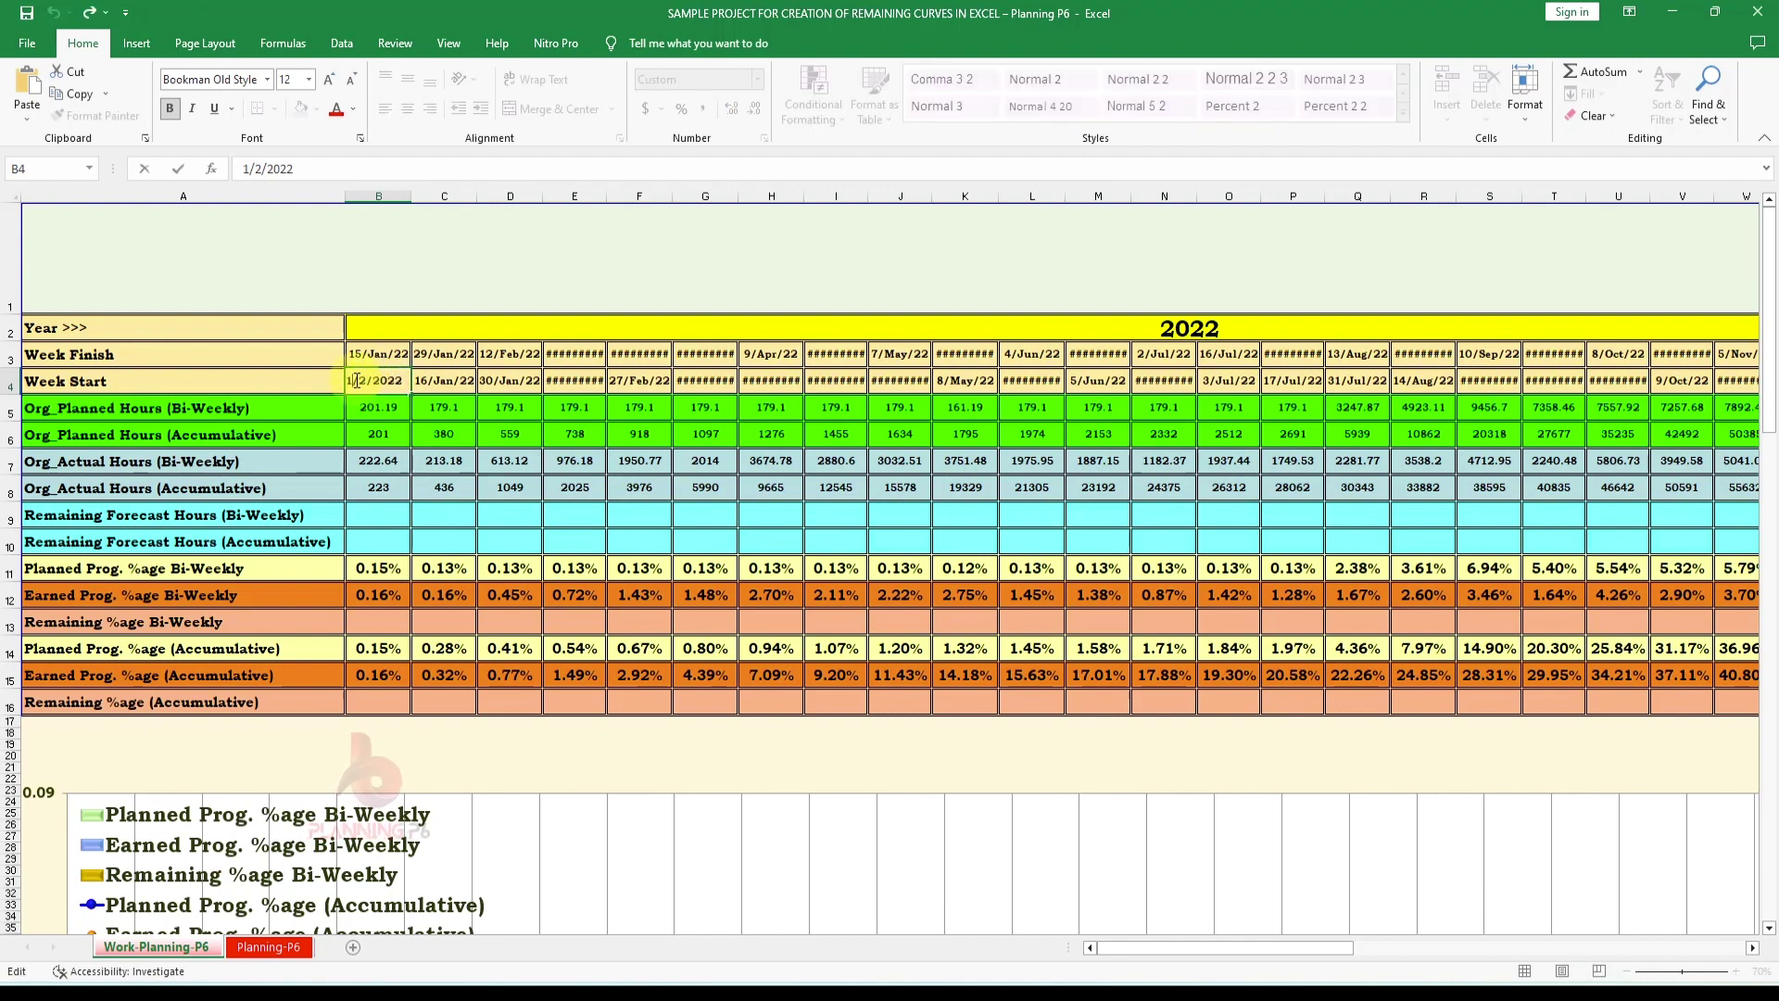
{"action": "type", "text": "1"}
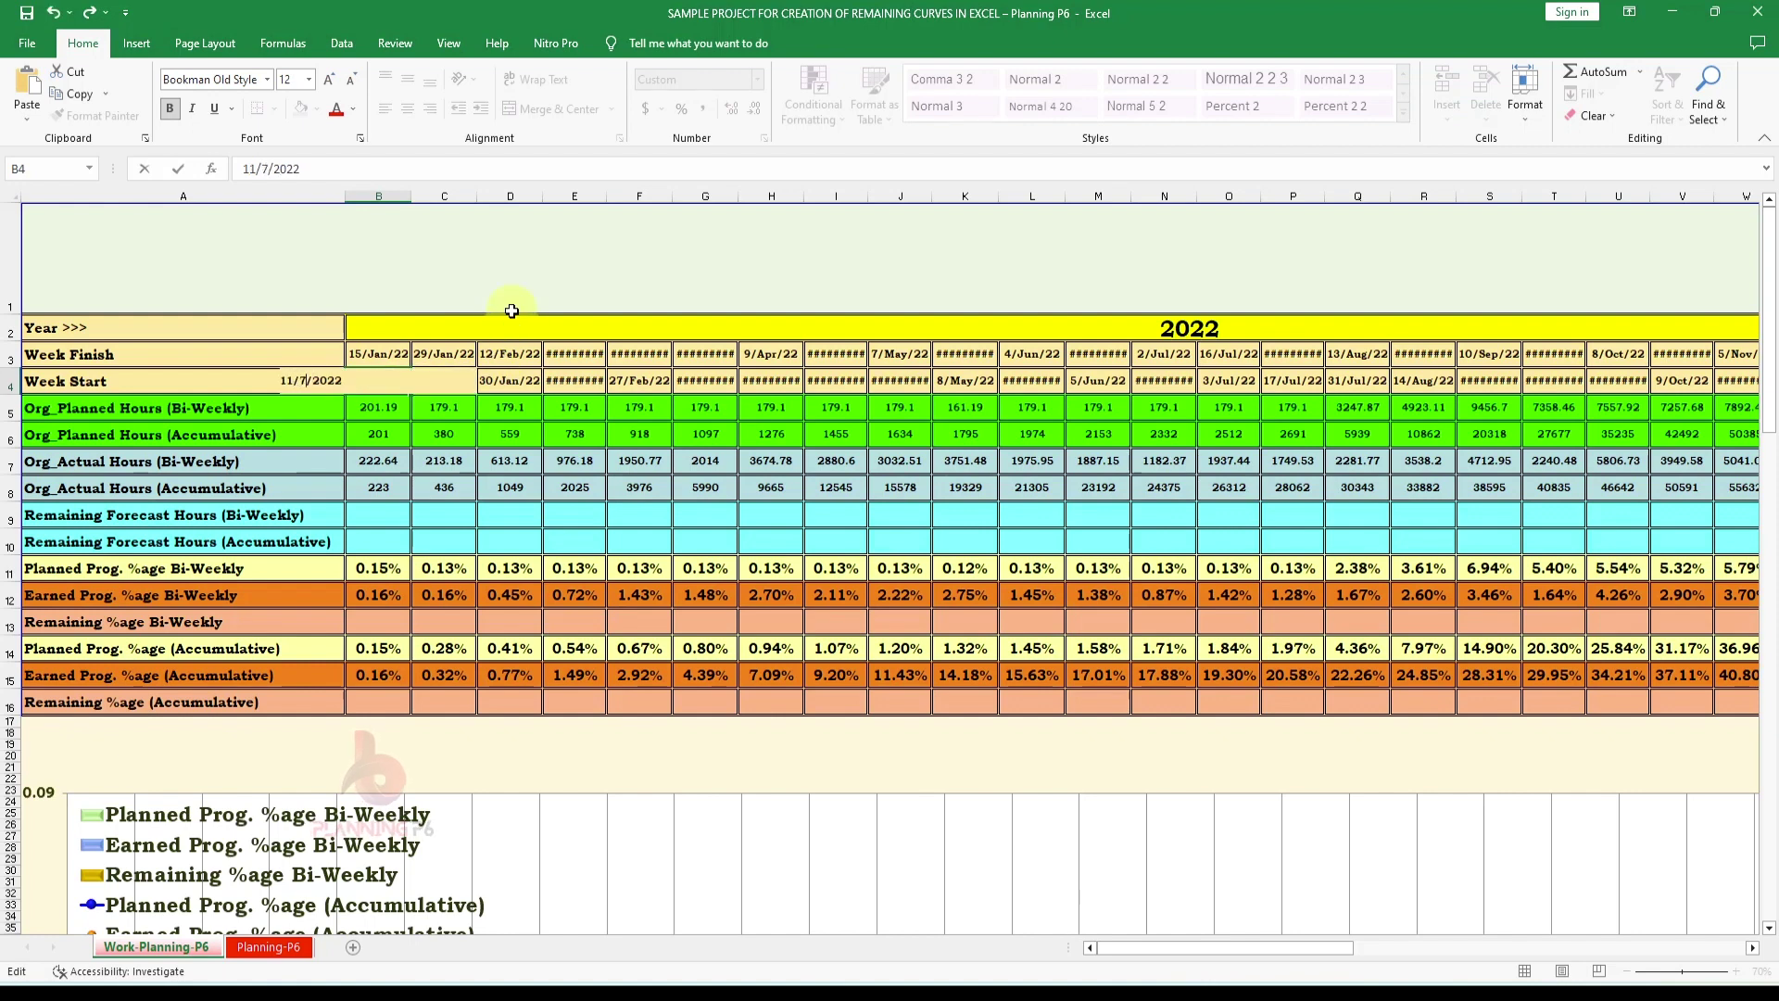
{"action": "key", "text": "Return"}
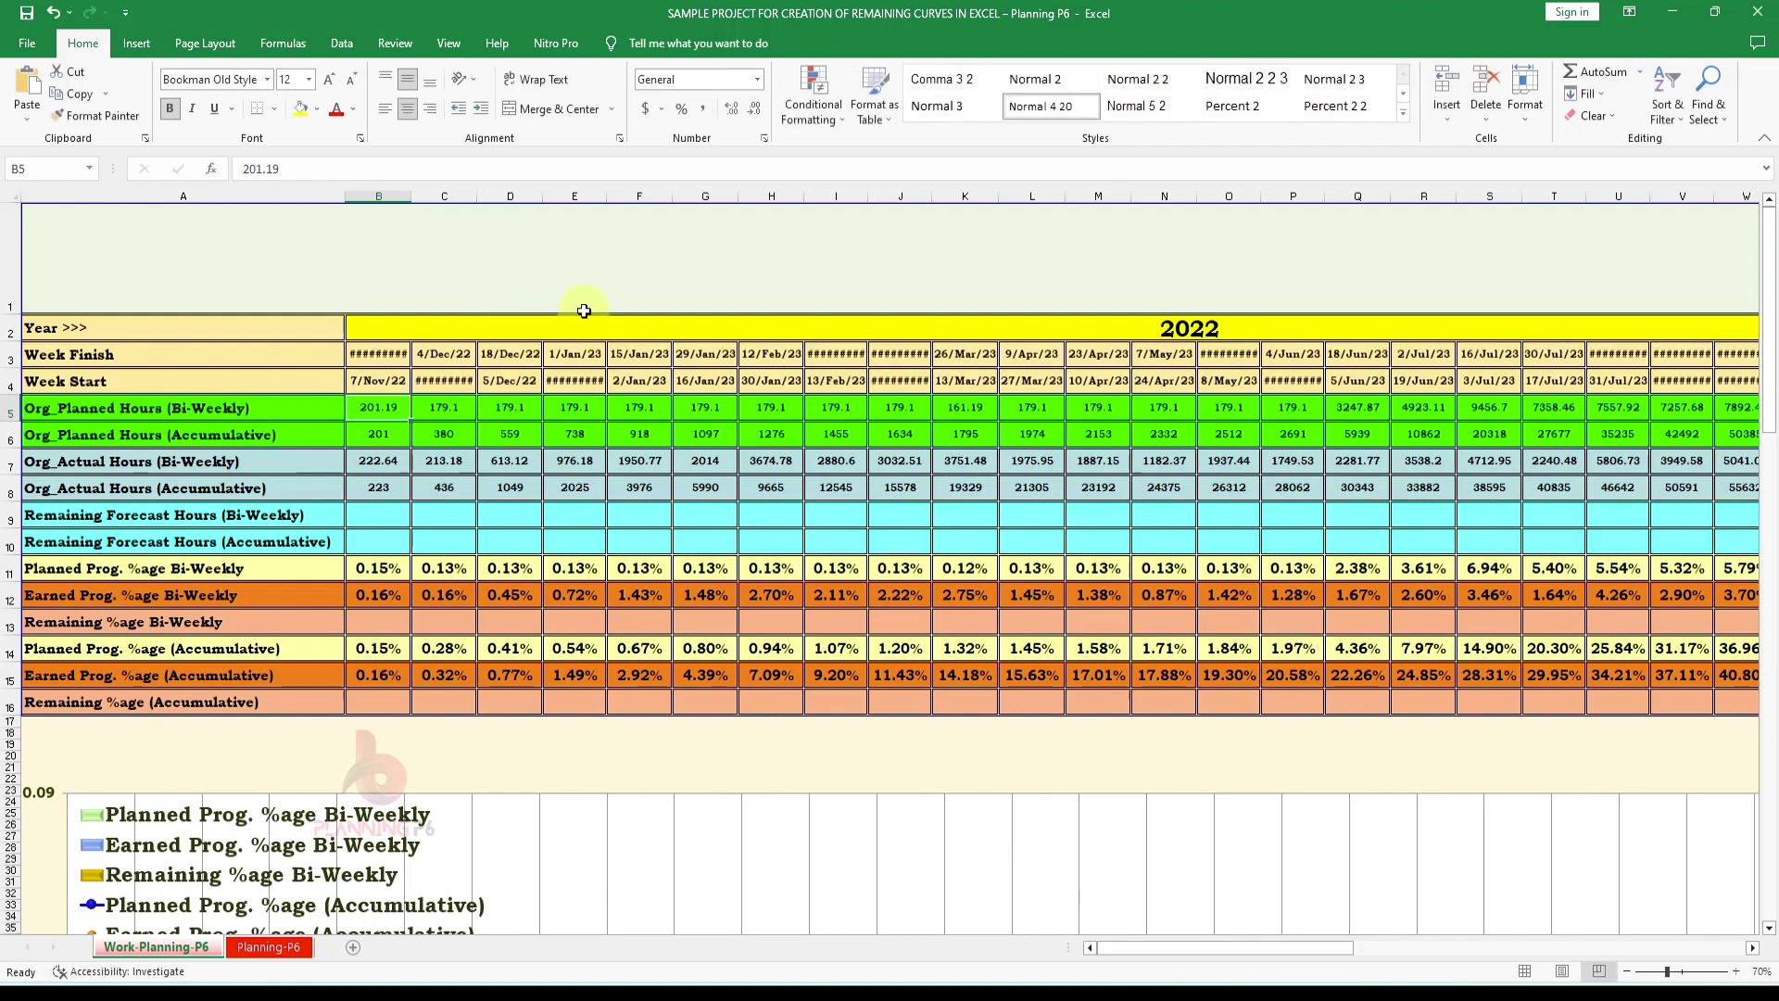
{"action": "double_click", "coordinate": [394, 356]}
{"action": "key", "text": "Escape"}
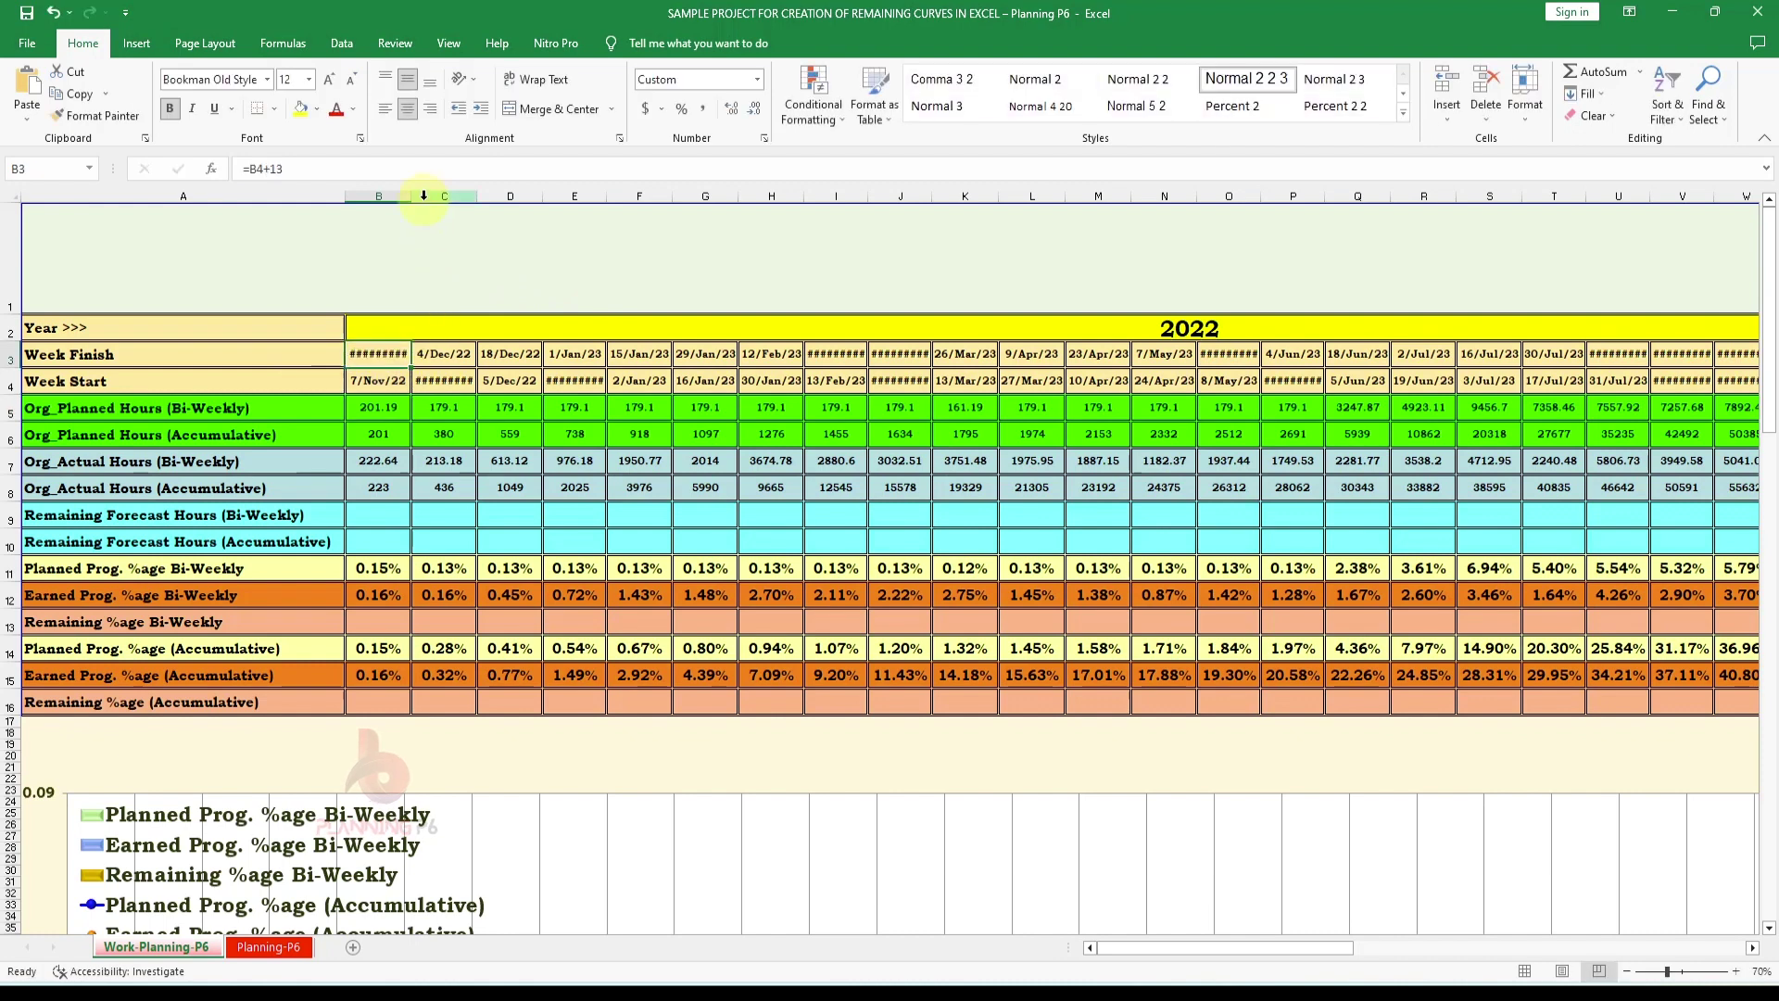
Widen column B to show its dates in full and browse the system calendar back to November 2022
{"action": "left_click_drag", "start_coordinate": [411, 199], "coordinate": [414, 200]}
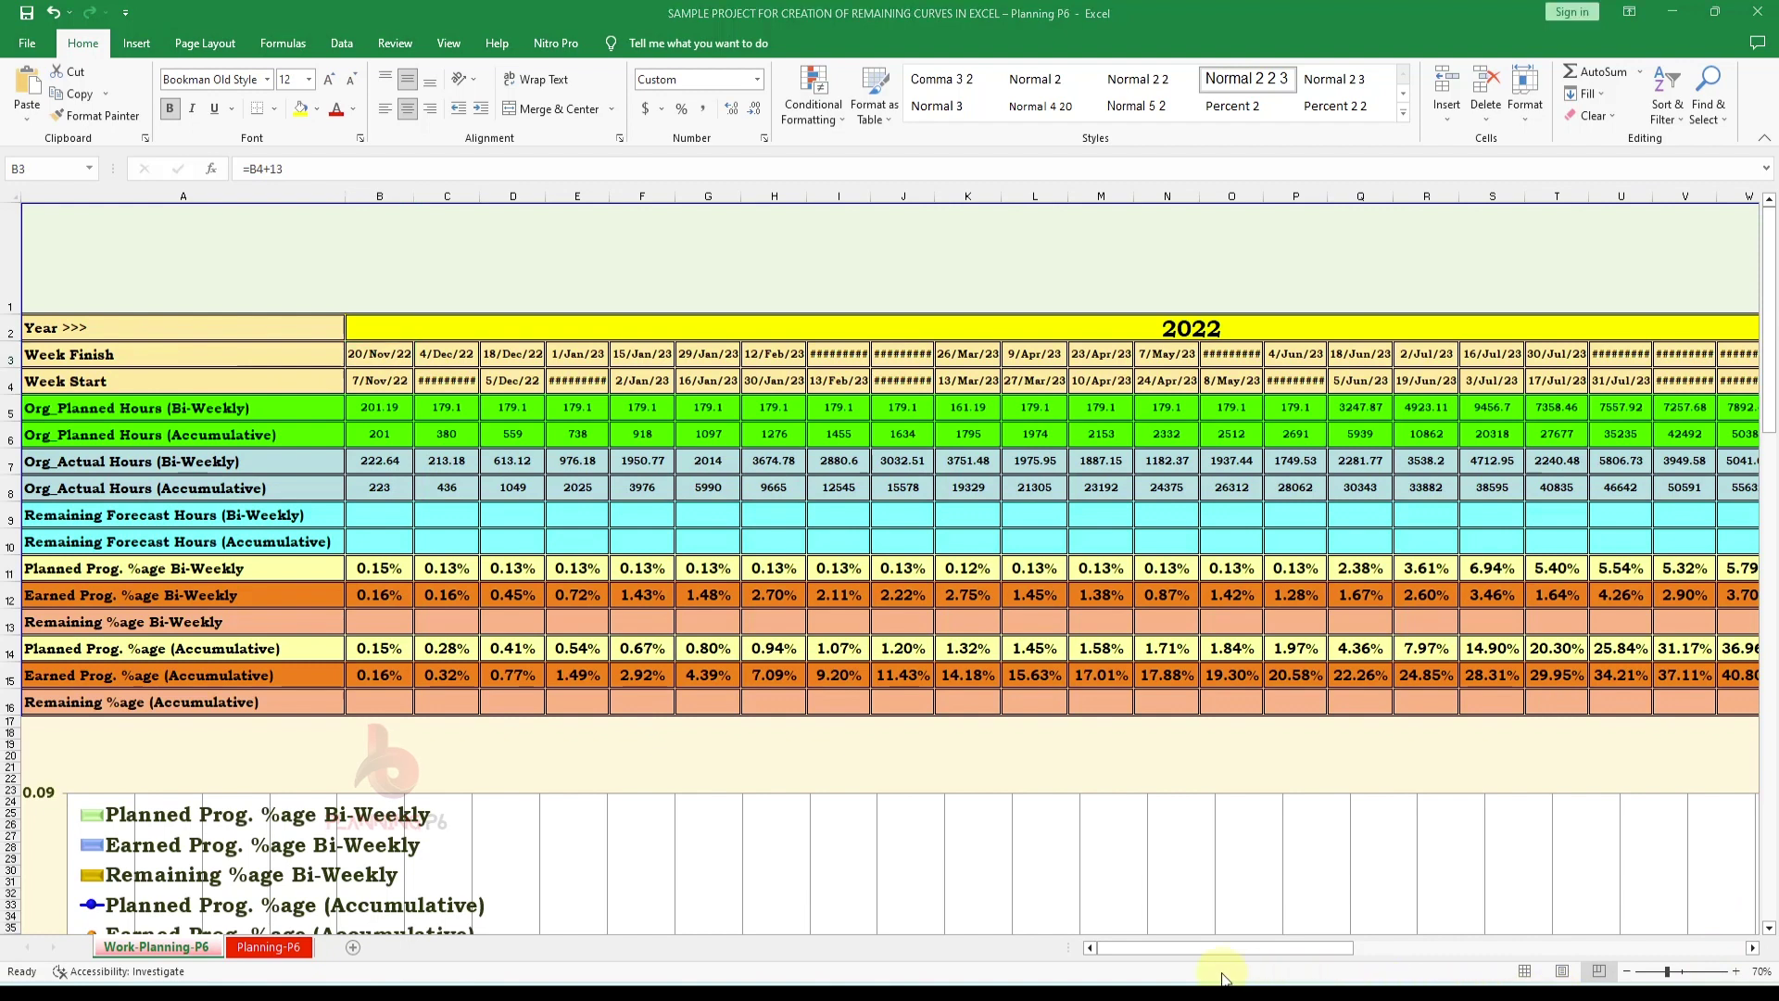
{"action": "key", "text": "super+n"}
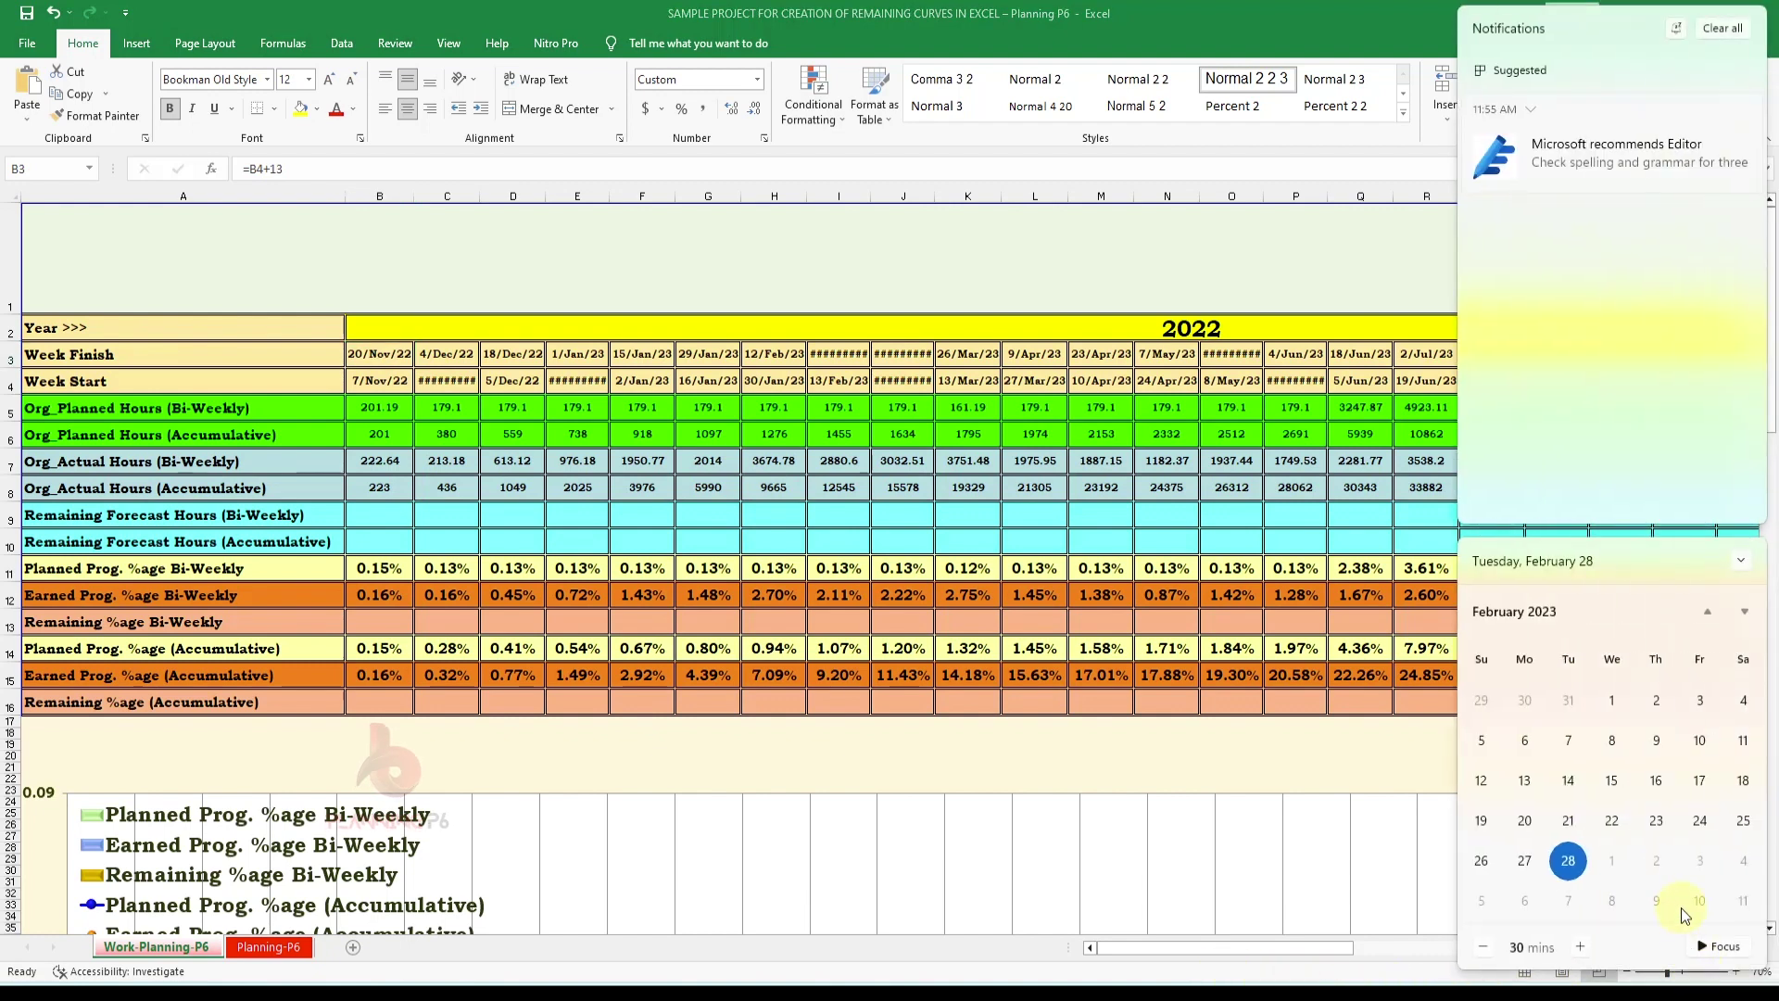
{"action": "left_click", "coordinate": [1715, 619]}
{"action": "left_click", "coordinate": [1715, 619]}
{"action": "left_click", "coordinate": [1715, 619]}
{"action": "left_click", "coordinate": [1715, 619]}
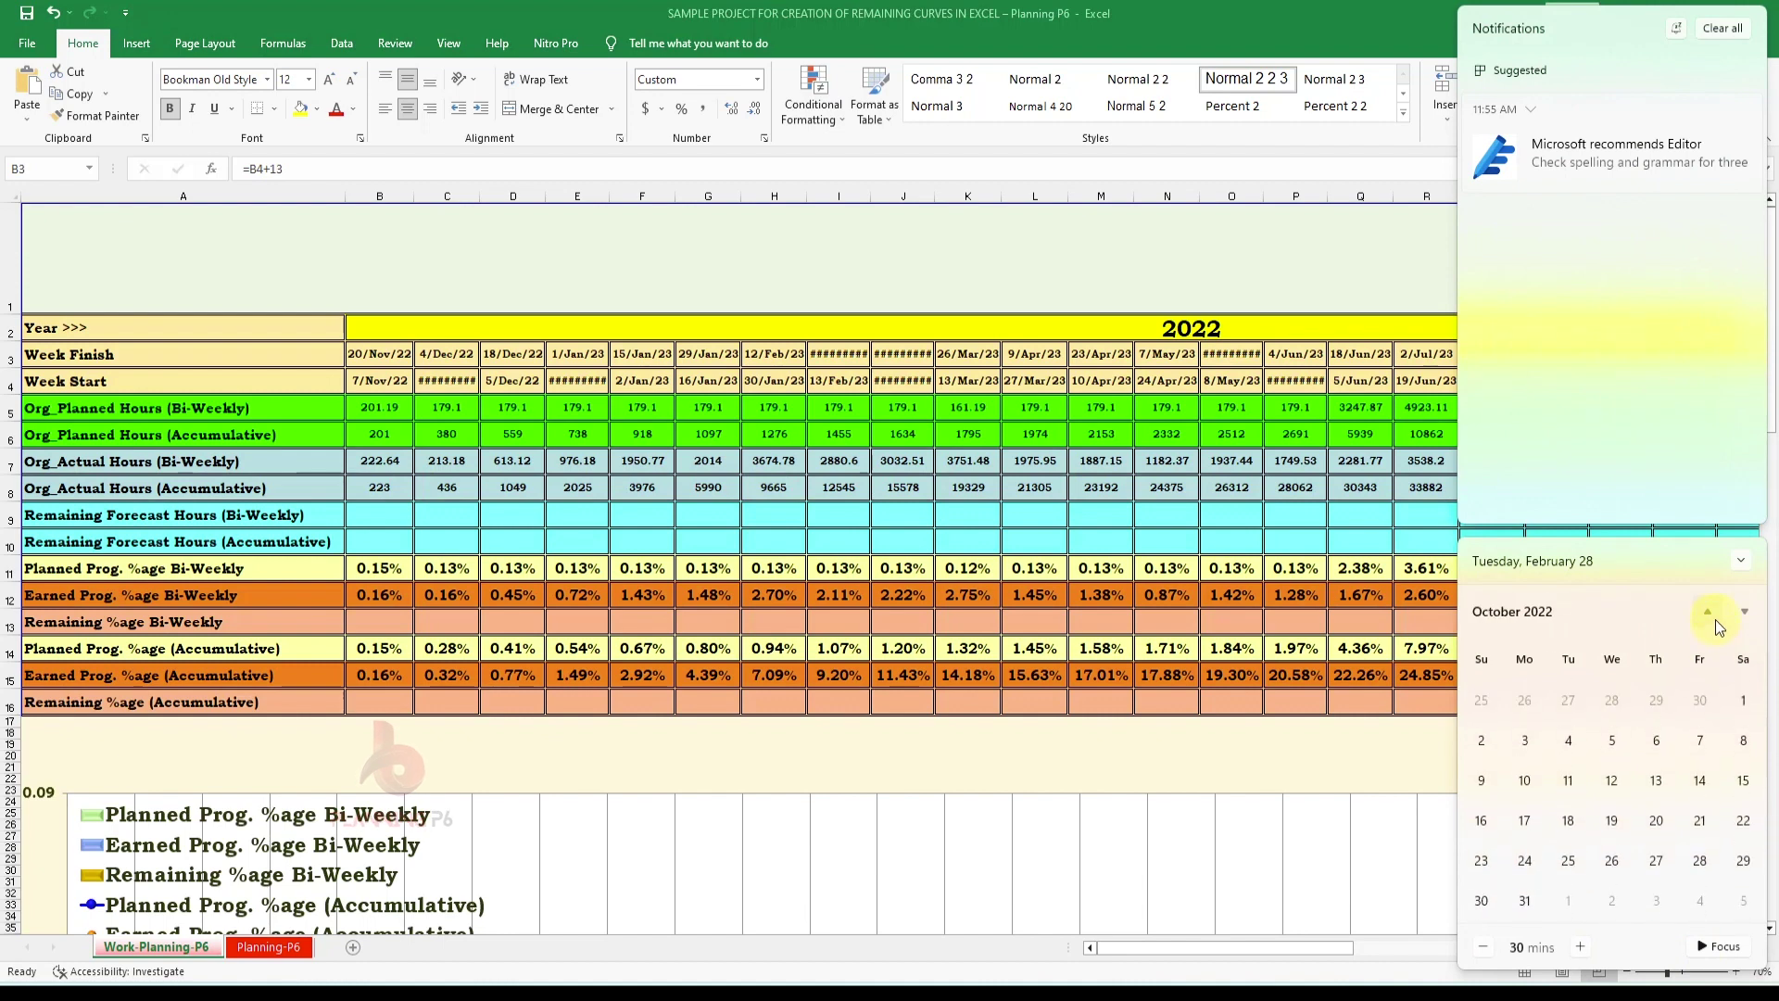
{"action": "left_click", "coordinate": [1715, 619]}
{"action": "left_click", "coordinate": [1715, 619]}
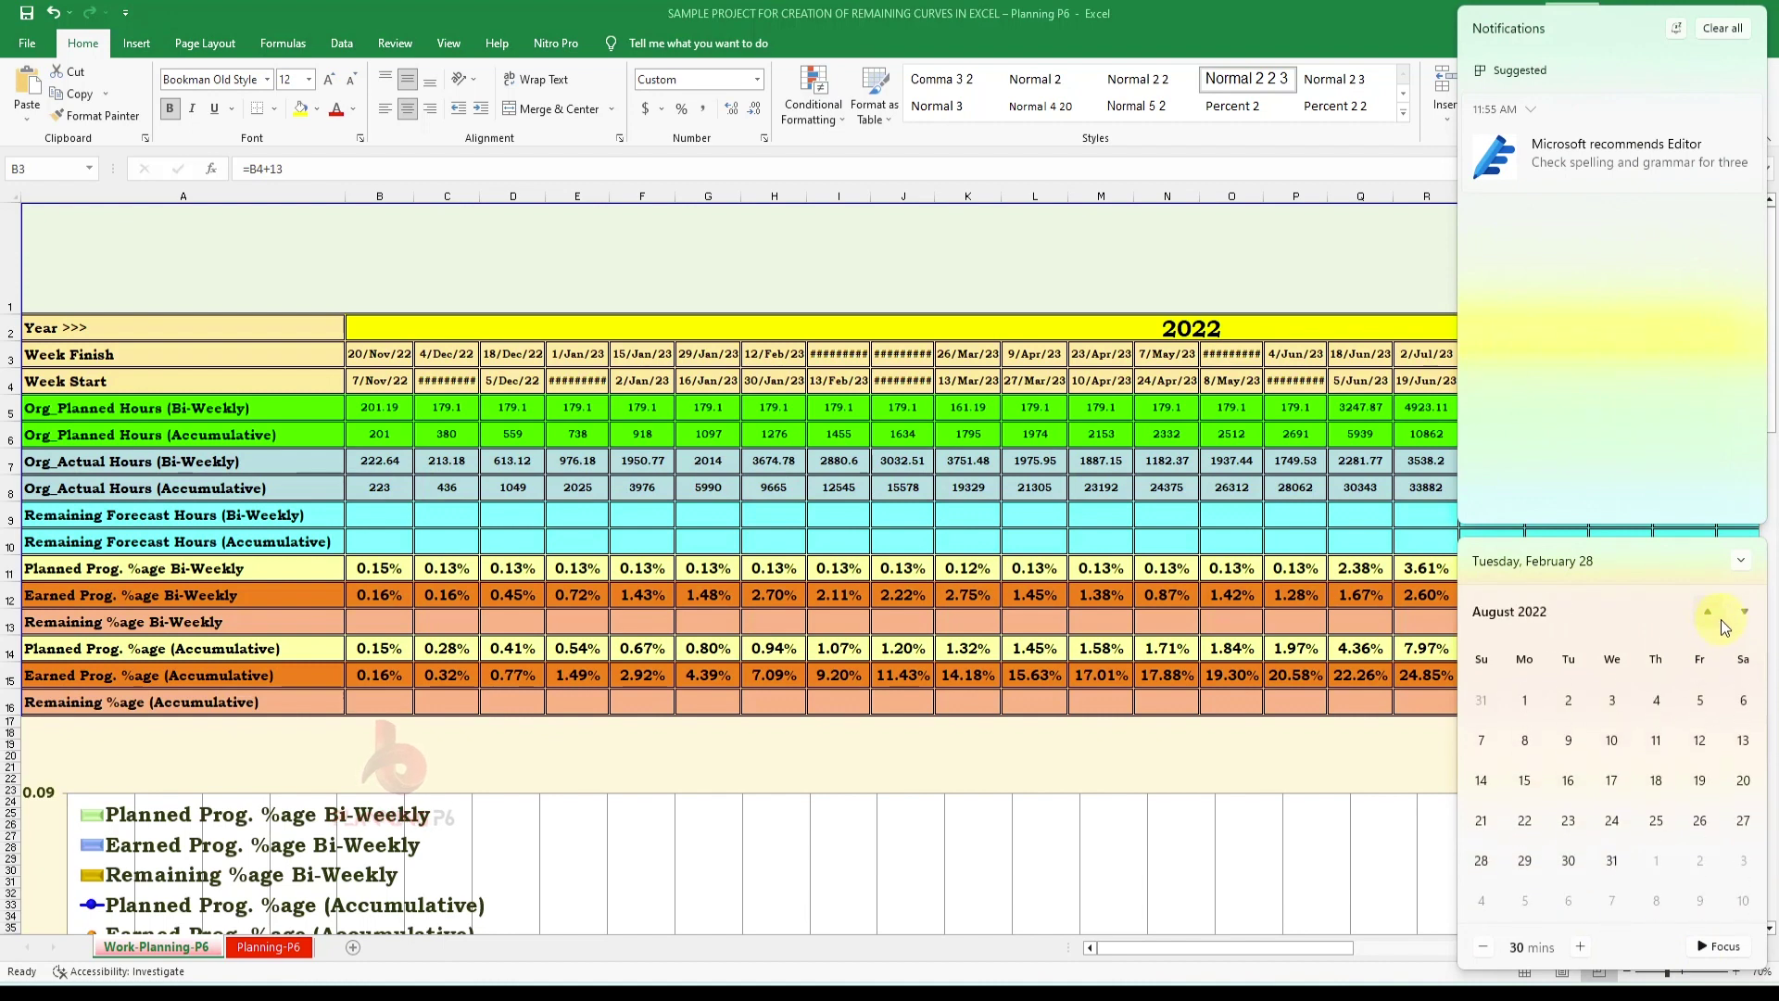
{"action": "left_click", "coordinate": [1721, 619]}
{"action": "left_click", "coordinate": [1743, 611]}
{"action": "left_click", "coordinate": [1742, 611]}
{"action": "left_click", "coordinate": [1742, 612]}
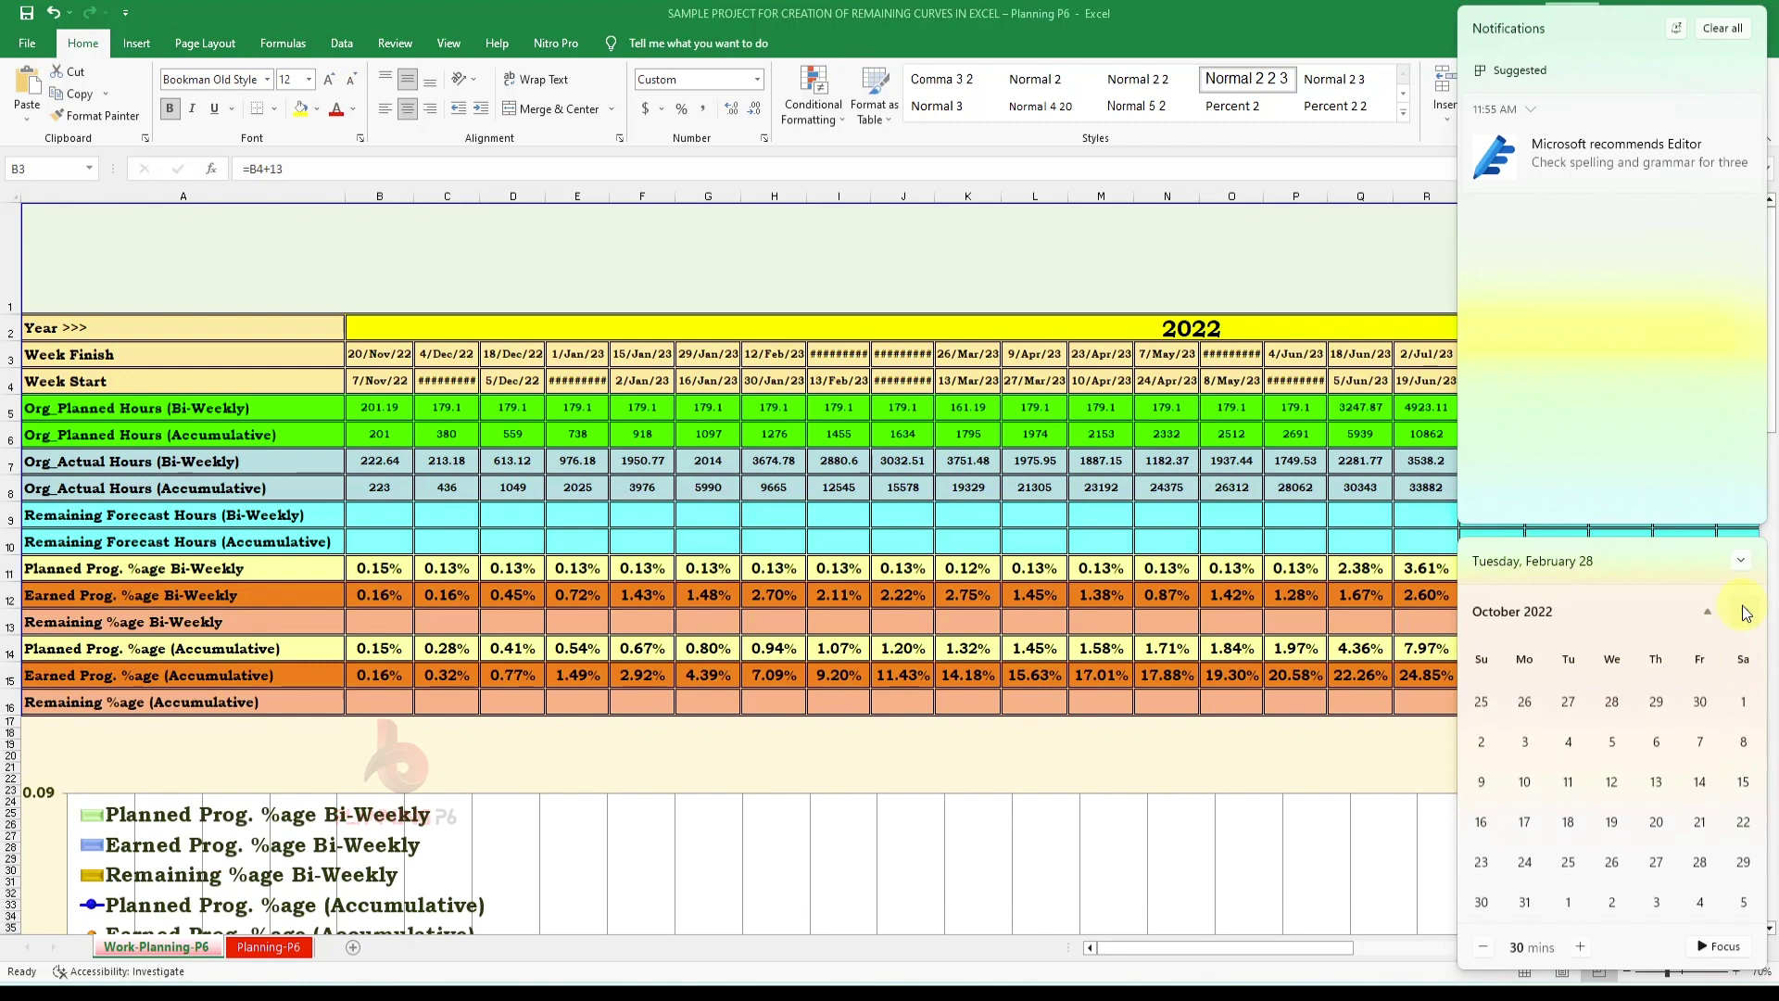
{"action": "left_click", "coordinate": [1715, 612]}
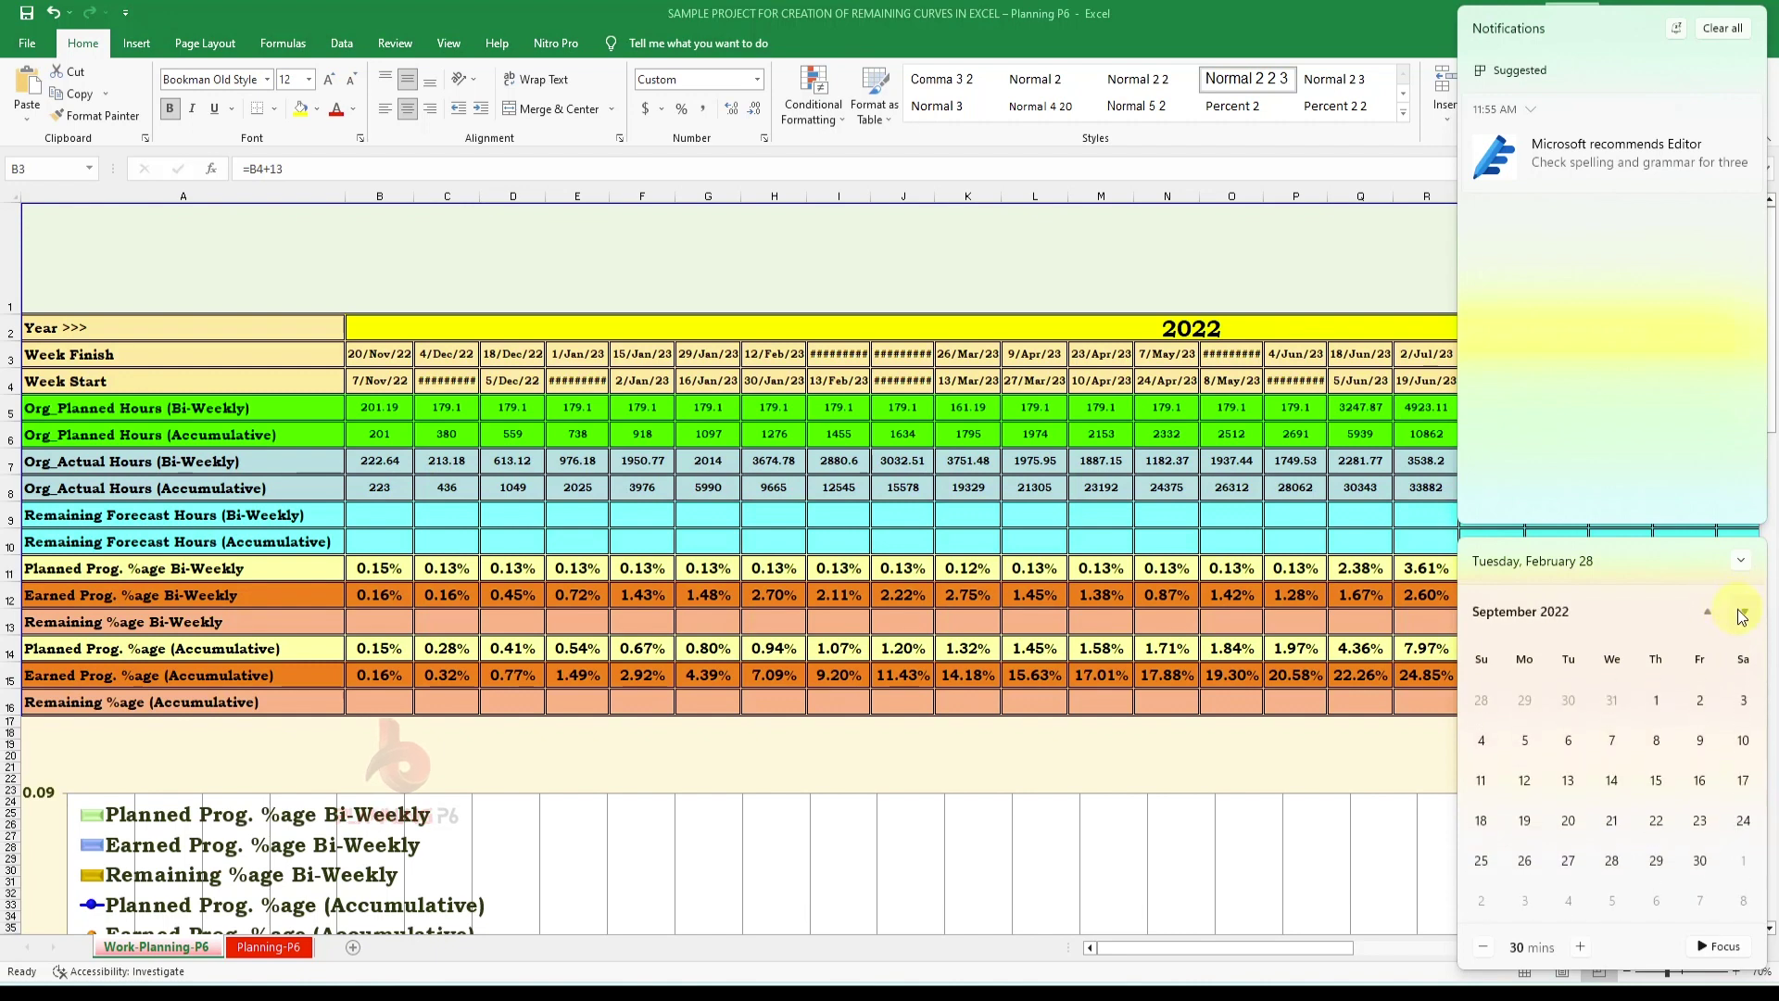
{"action": "left_click", "coordinate": [1743, 611]}
{"action": "left_click", "coordinate": [1742, 611]}
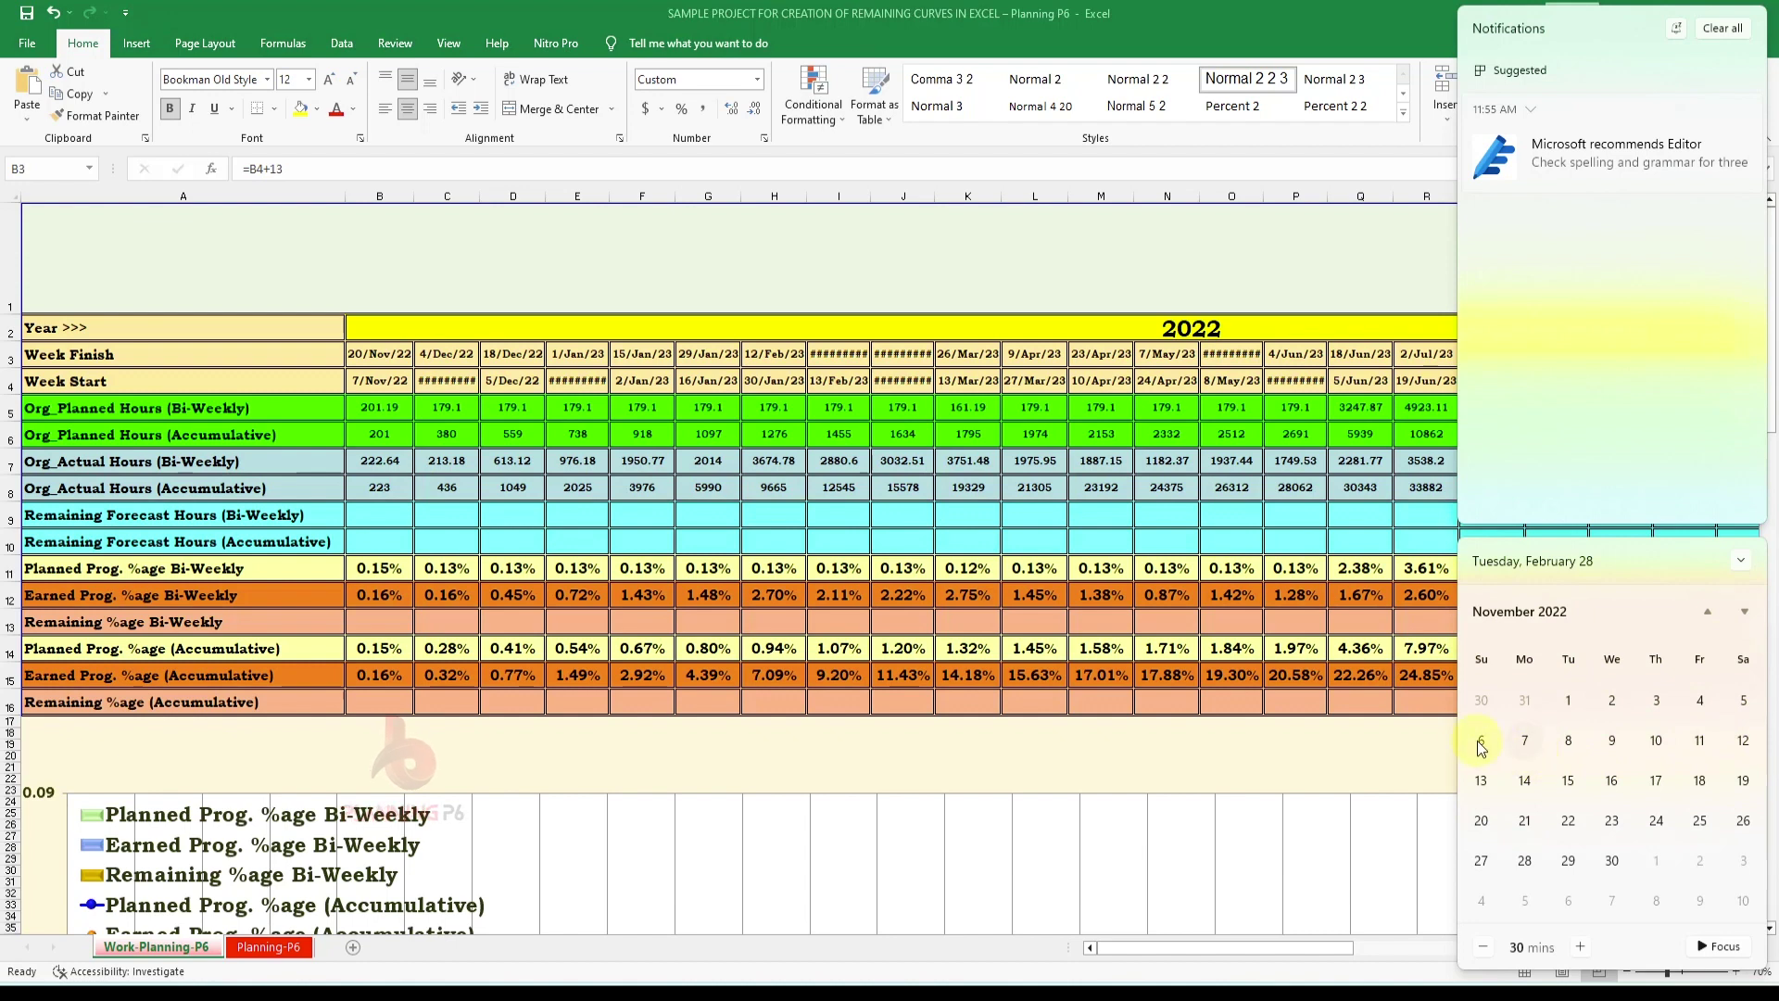
Change the Week Finish formula in B3 to =B4+6, checking the week's last day in the November 2022 system calendar
{"action": "double_click", "coordinate": [408, 358]}
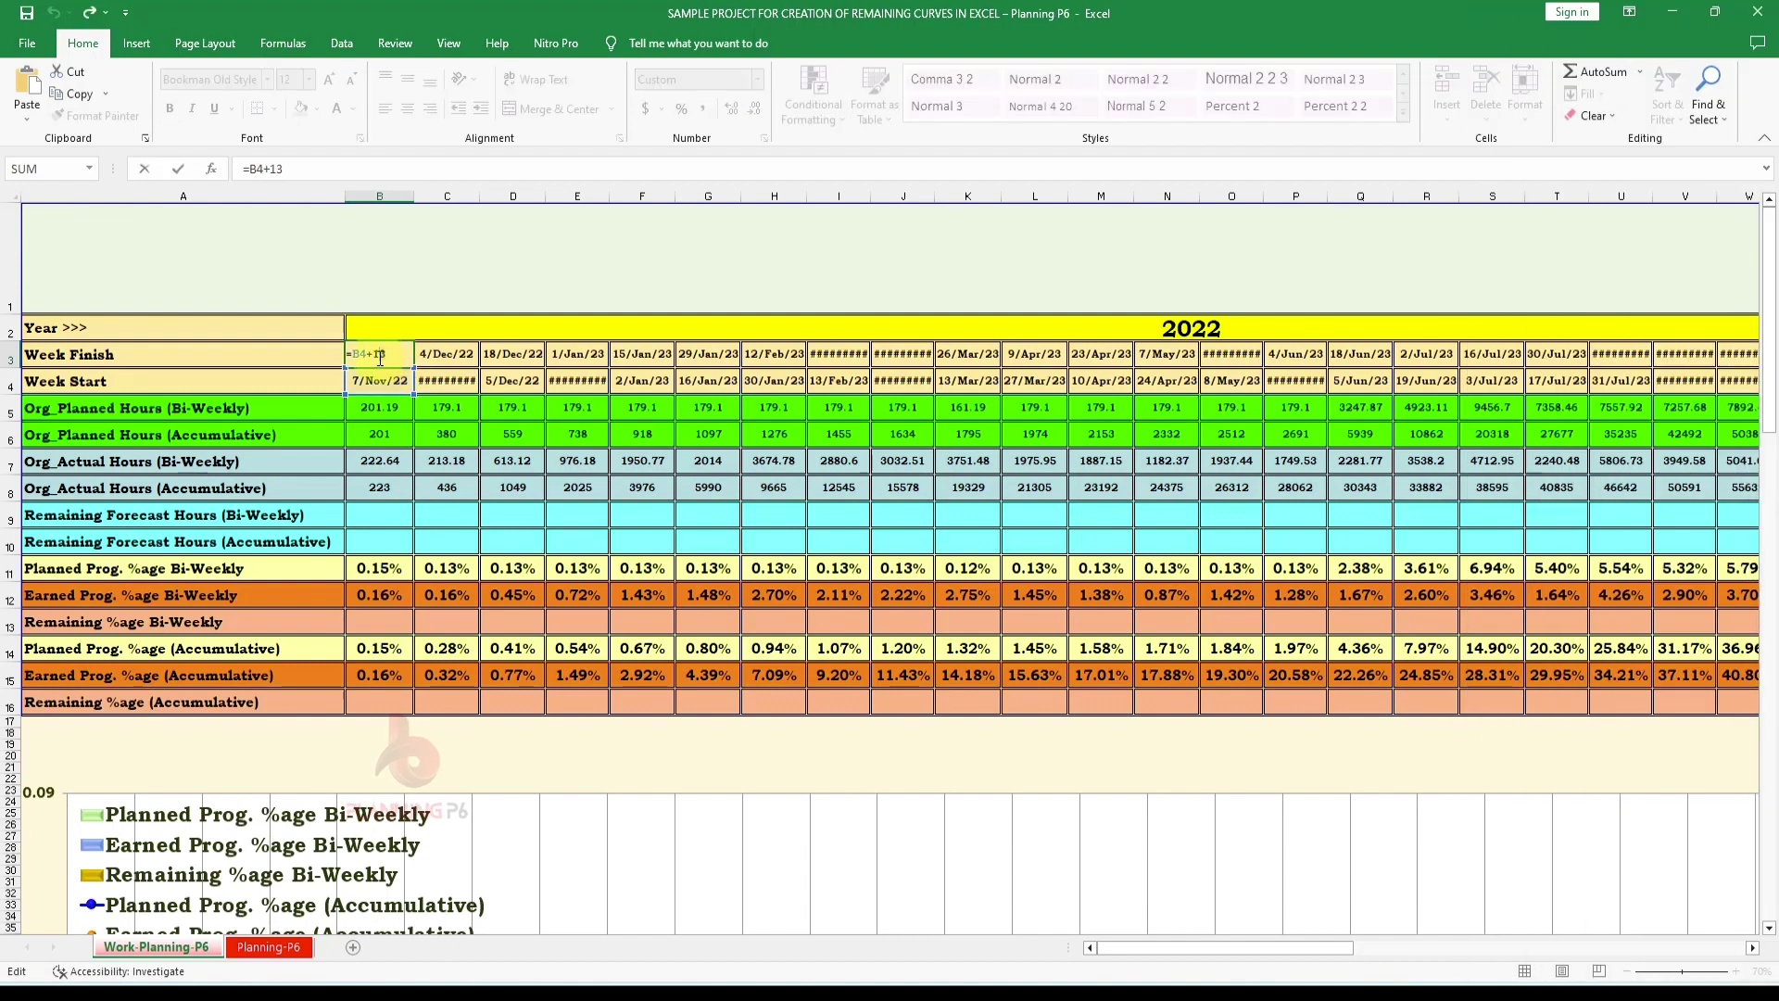
{"action": "left_click", "coordinate": [377, 358]}
{"action": "key", "text": "super+n"}
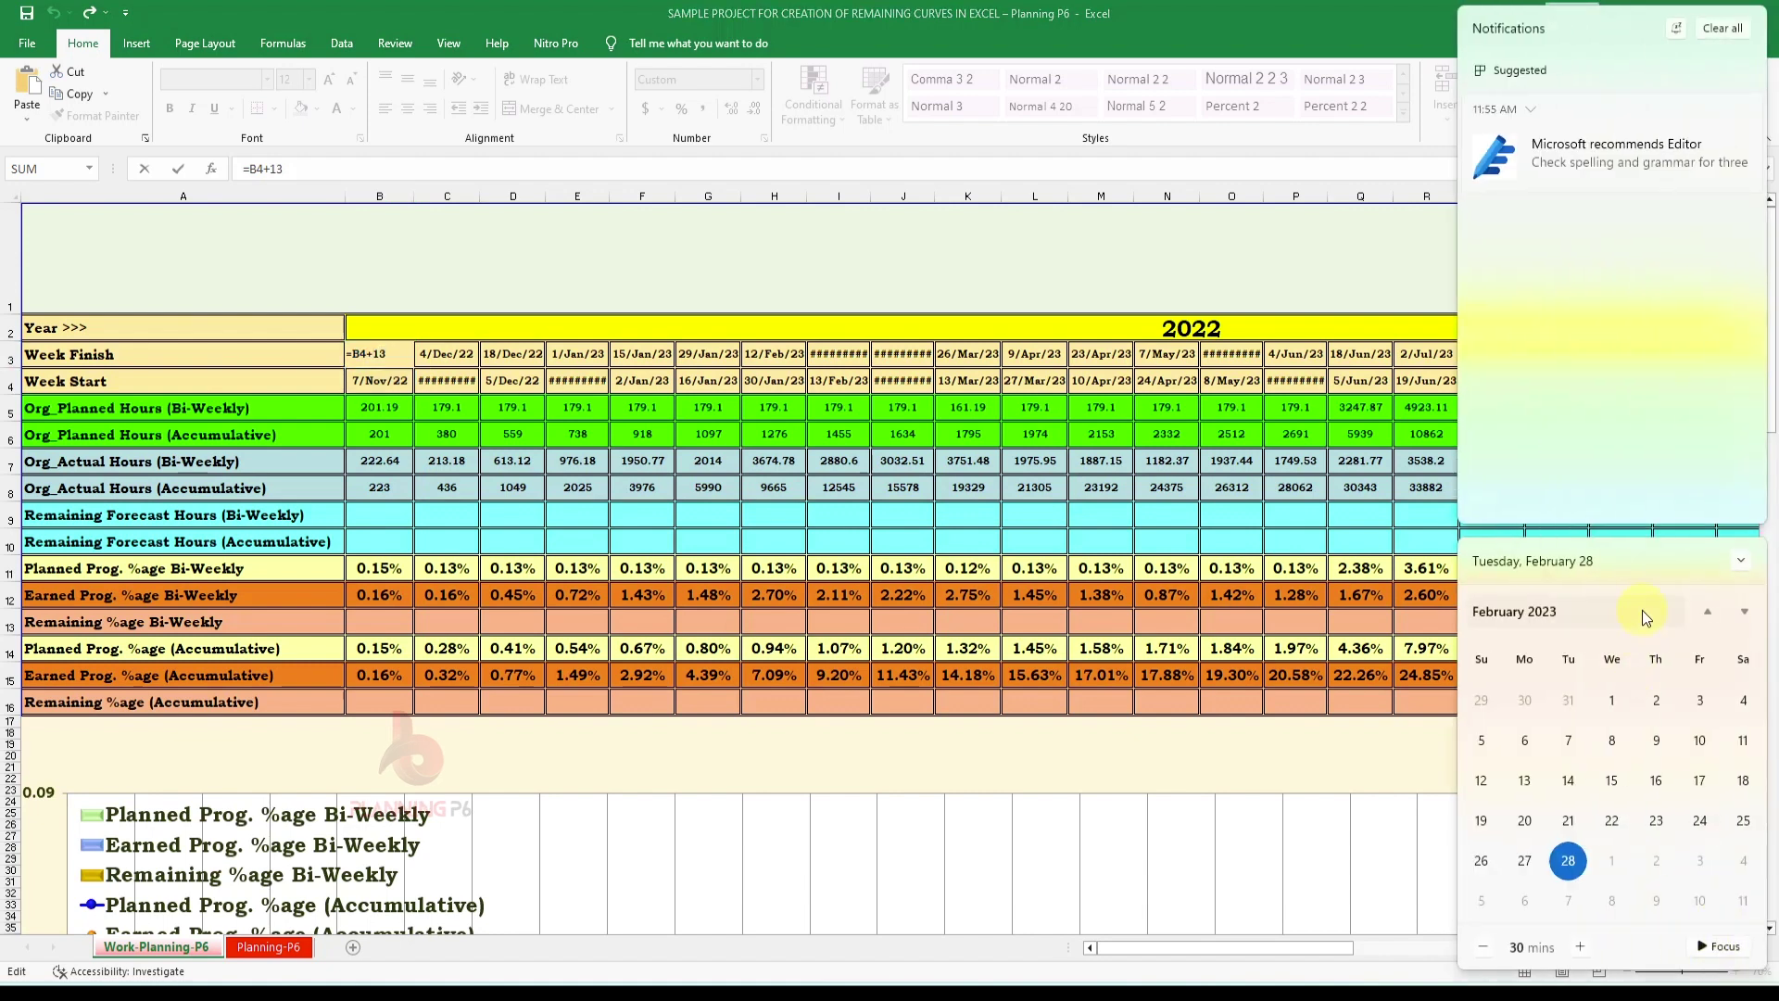
{"action": "left_click", "coordinate": [1727, 34]}
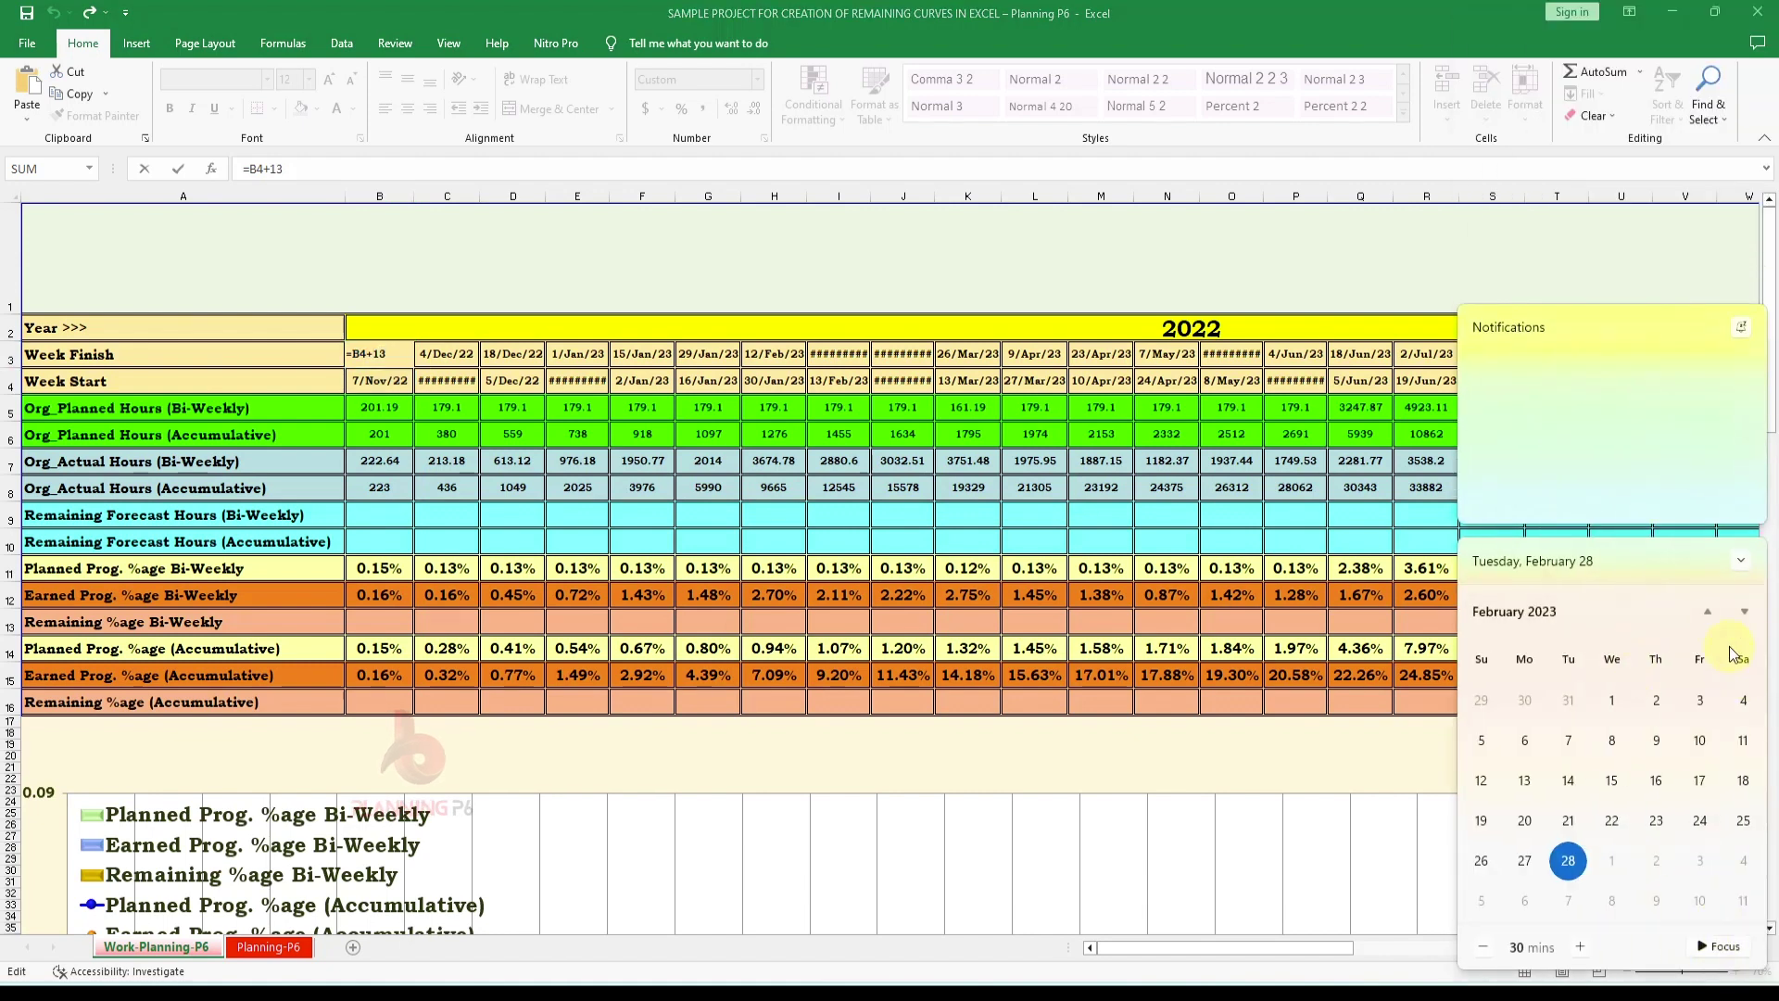
{"action": "left_click", "coordinate": [1708, 613]}
{"action": "left_click", "coordinate": [1708, 612]}
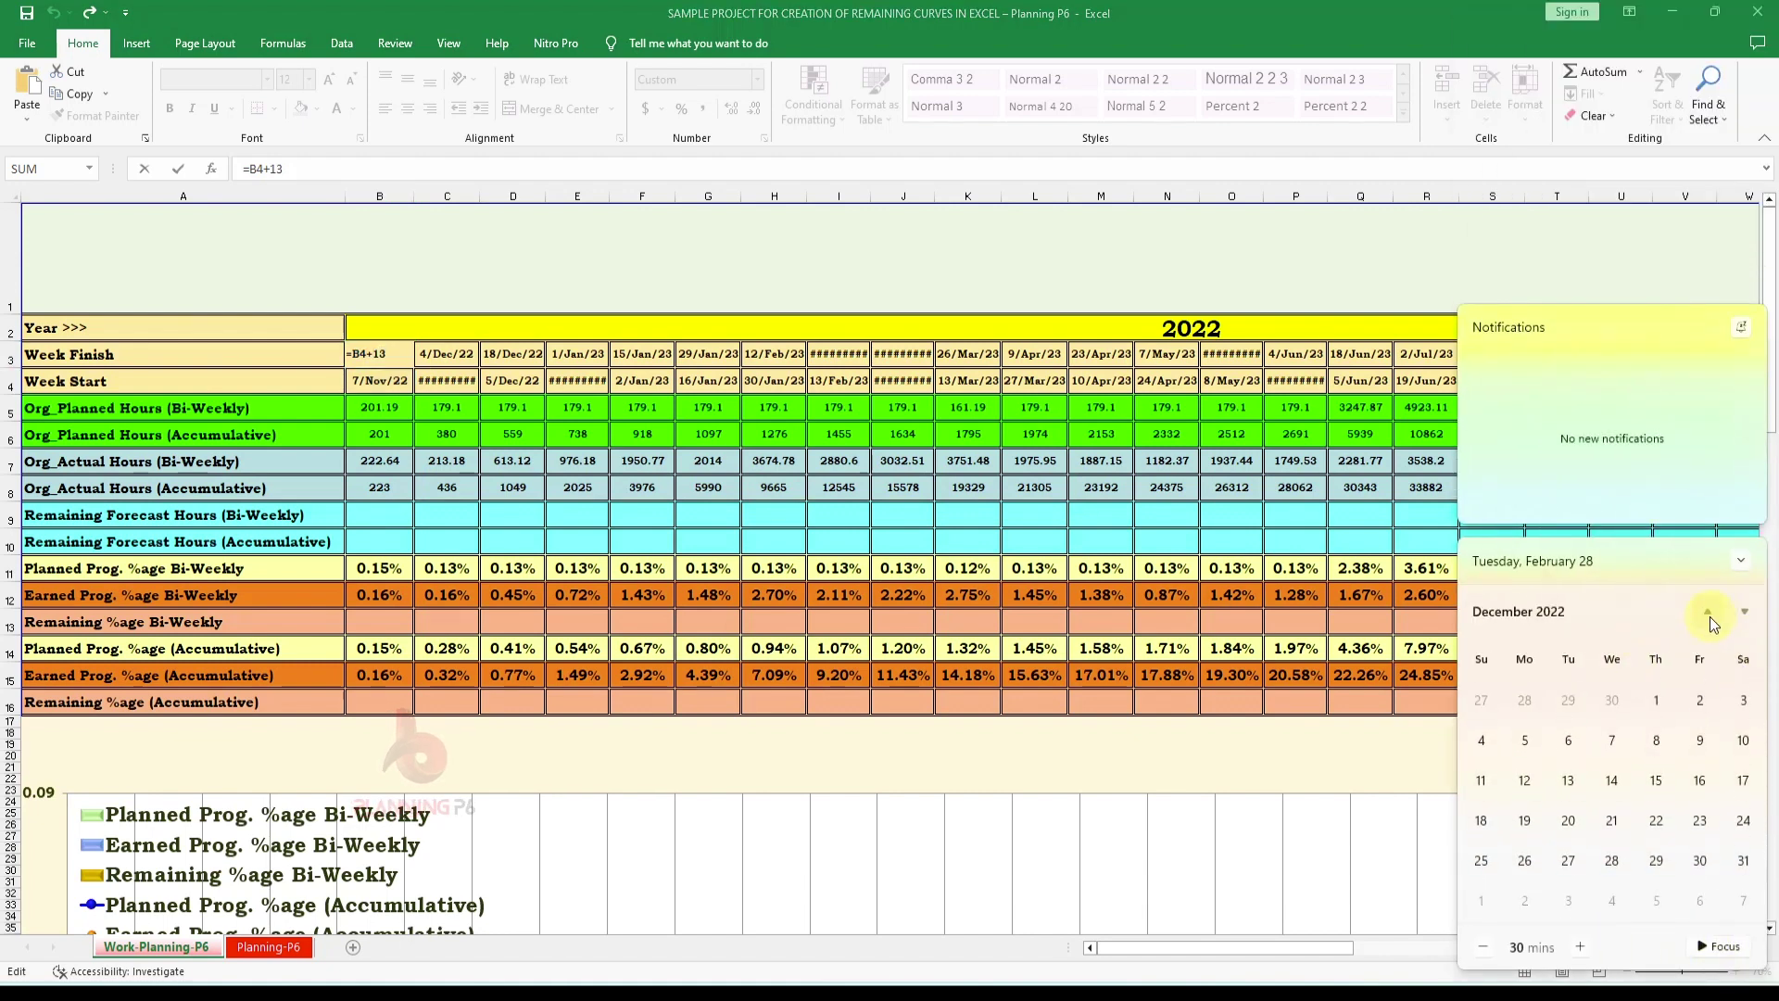
{"action": "left_click", "coordinate": [1708, 612]}
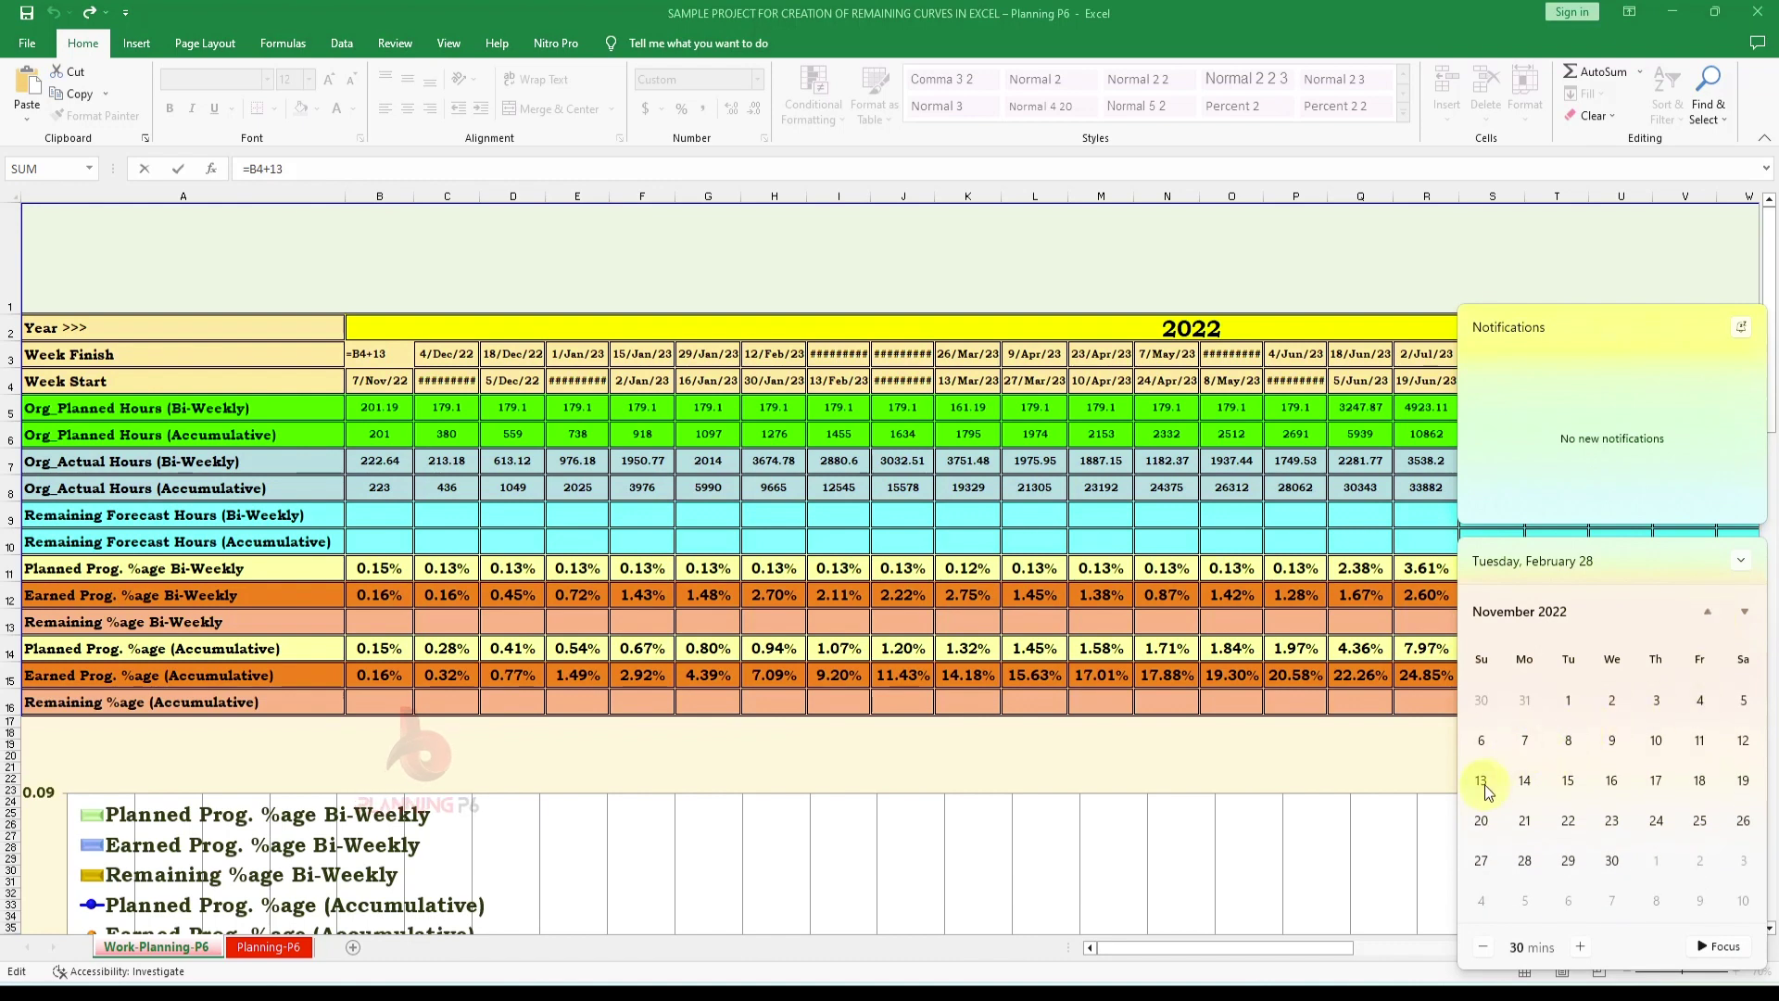
{"action": "left_click", "coordinate": [1395, 765]}
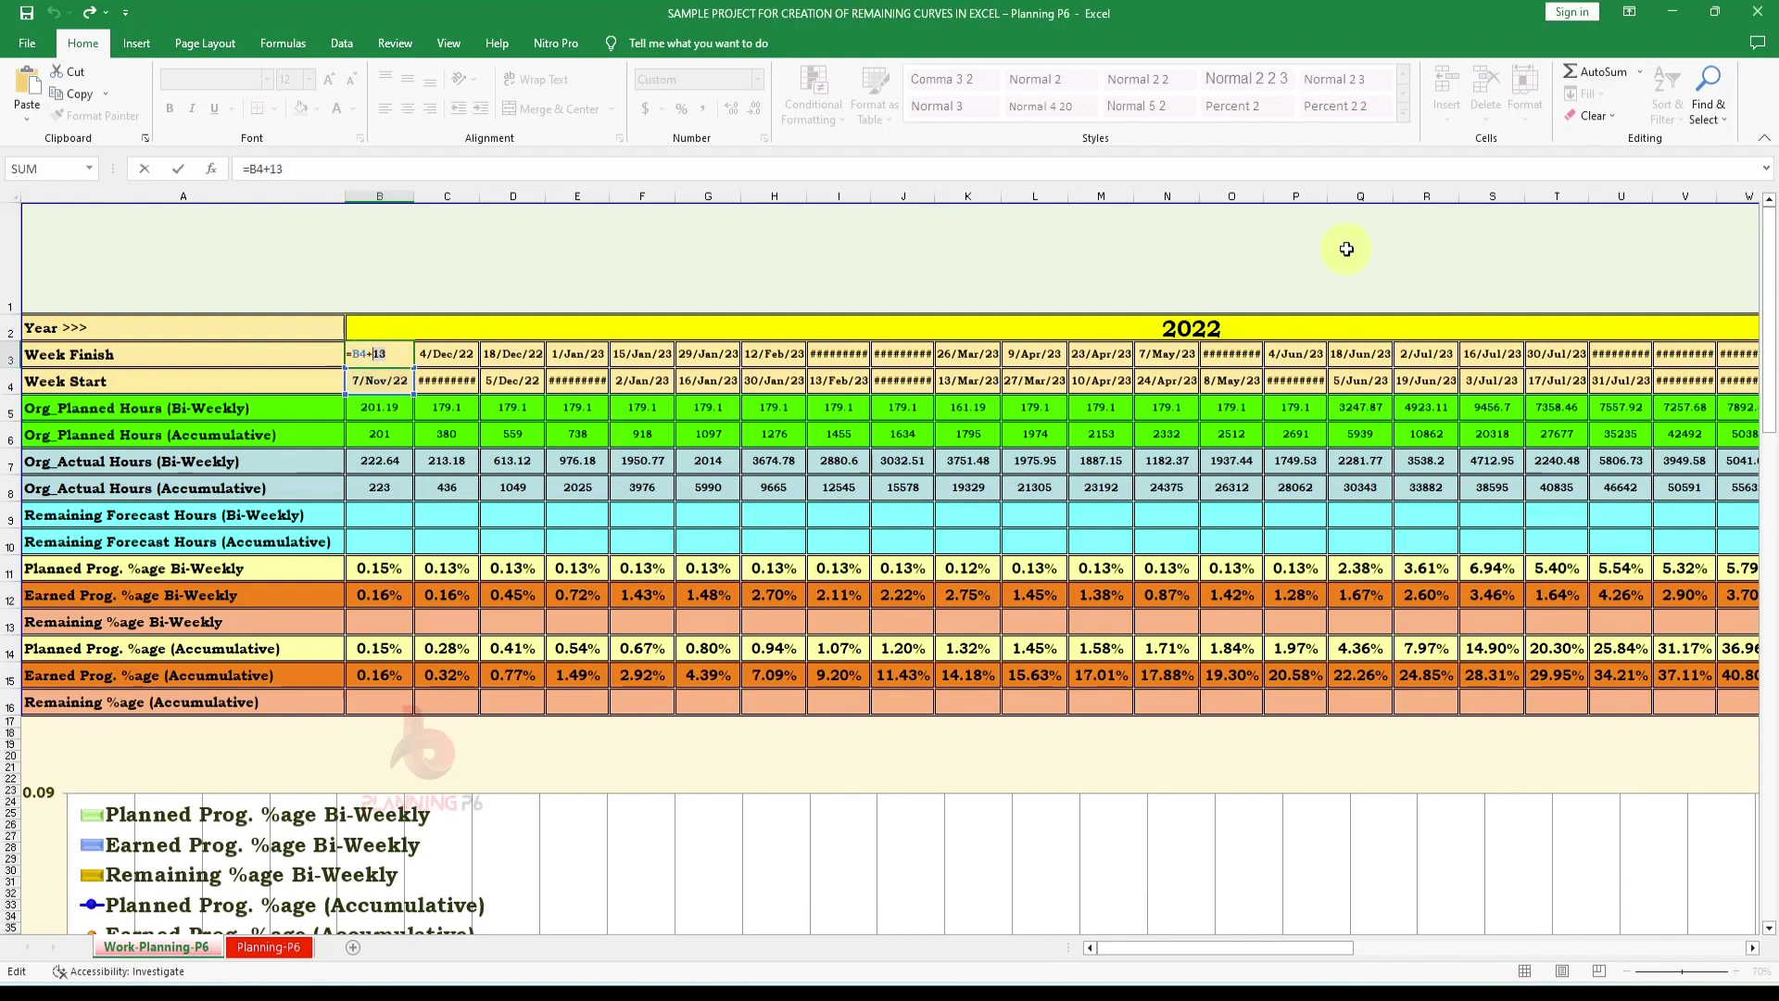
{"action": "type", "text": "6"}
{"action": "key", "text": "Return"}
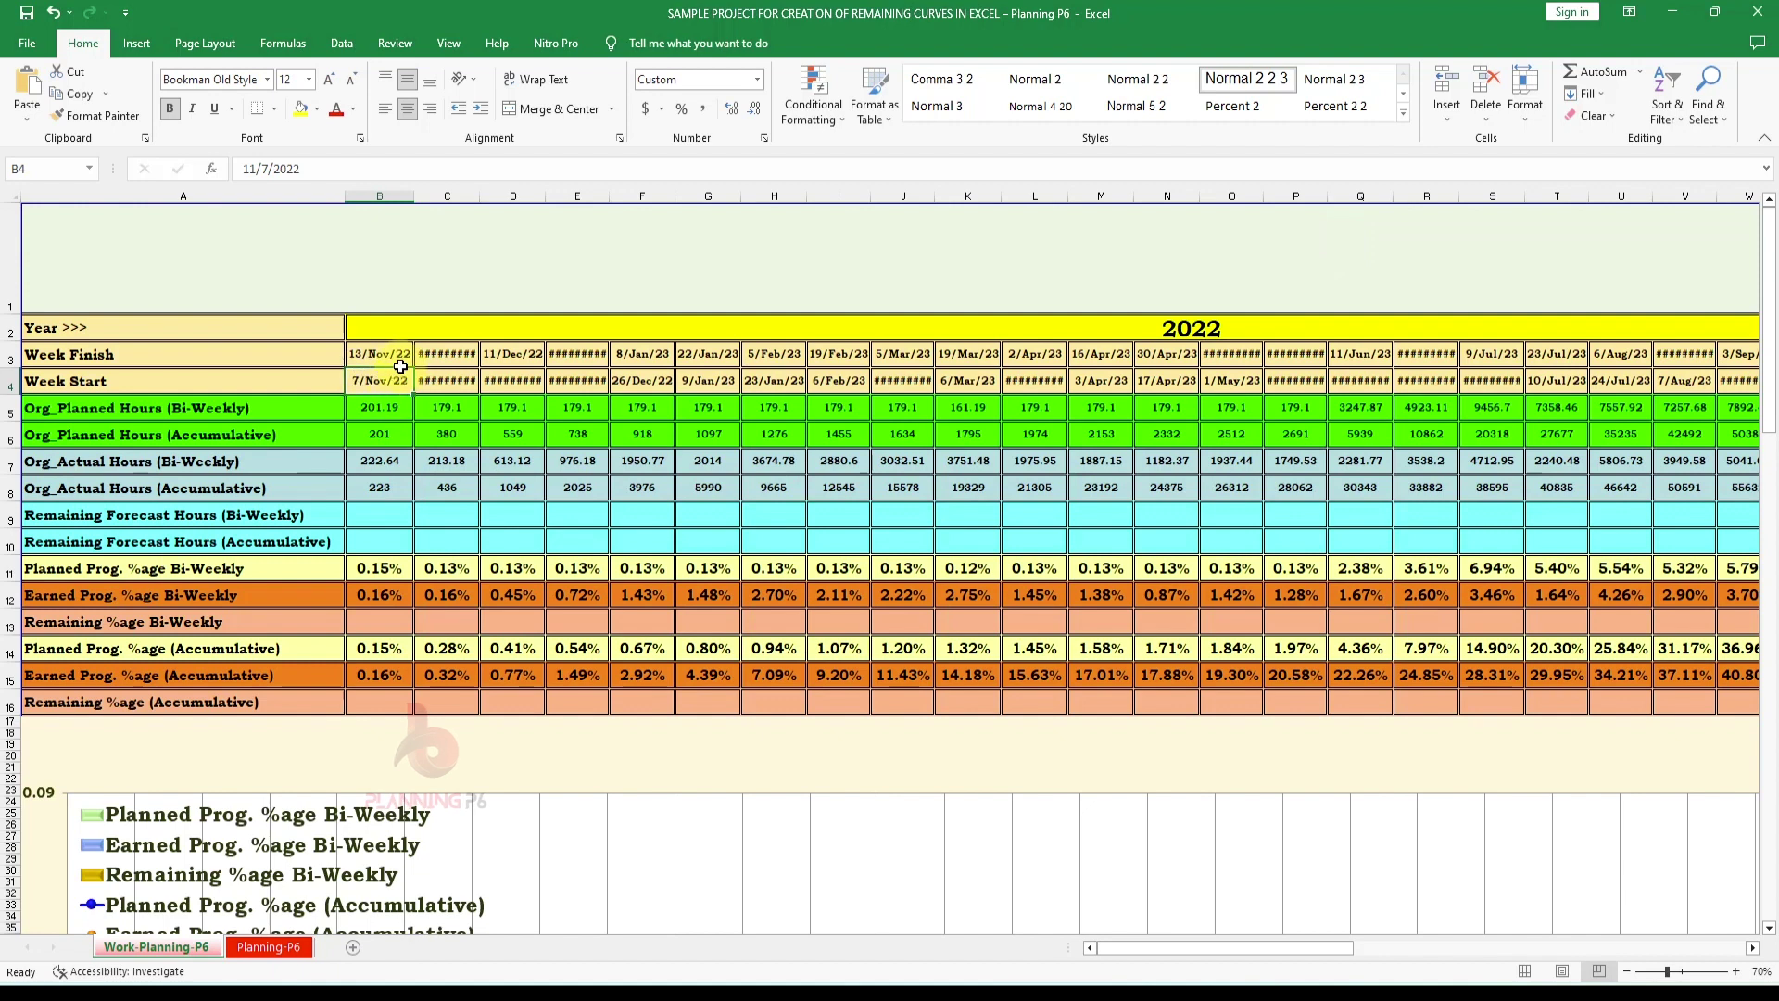
Widen column C to show its dates in full and check the Week Start formula in C4
{"action": "left_click", "coordinate": [441, 356]}
{"action": "key", "text": "Down"}
{"action": "key", "text": "Right"}
{"action": "key", "text": "Right"}
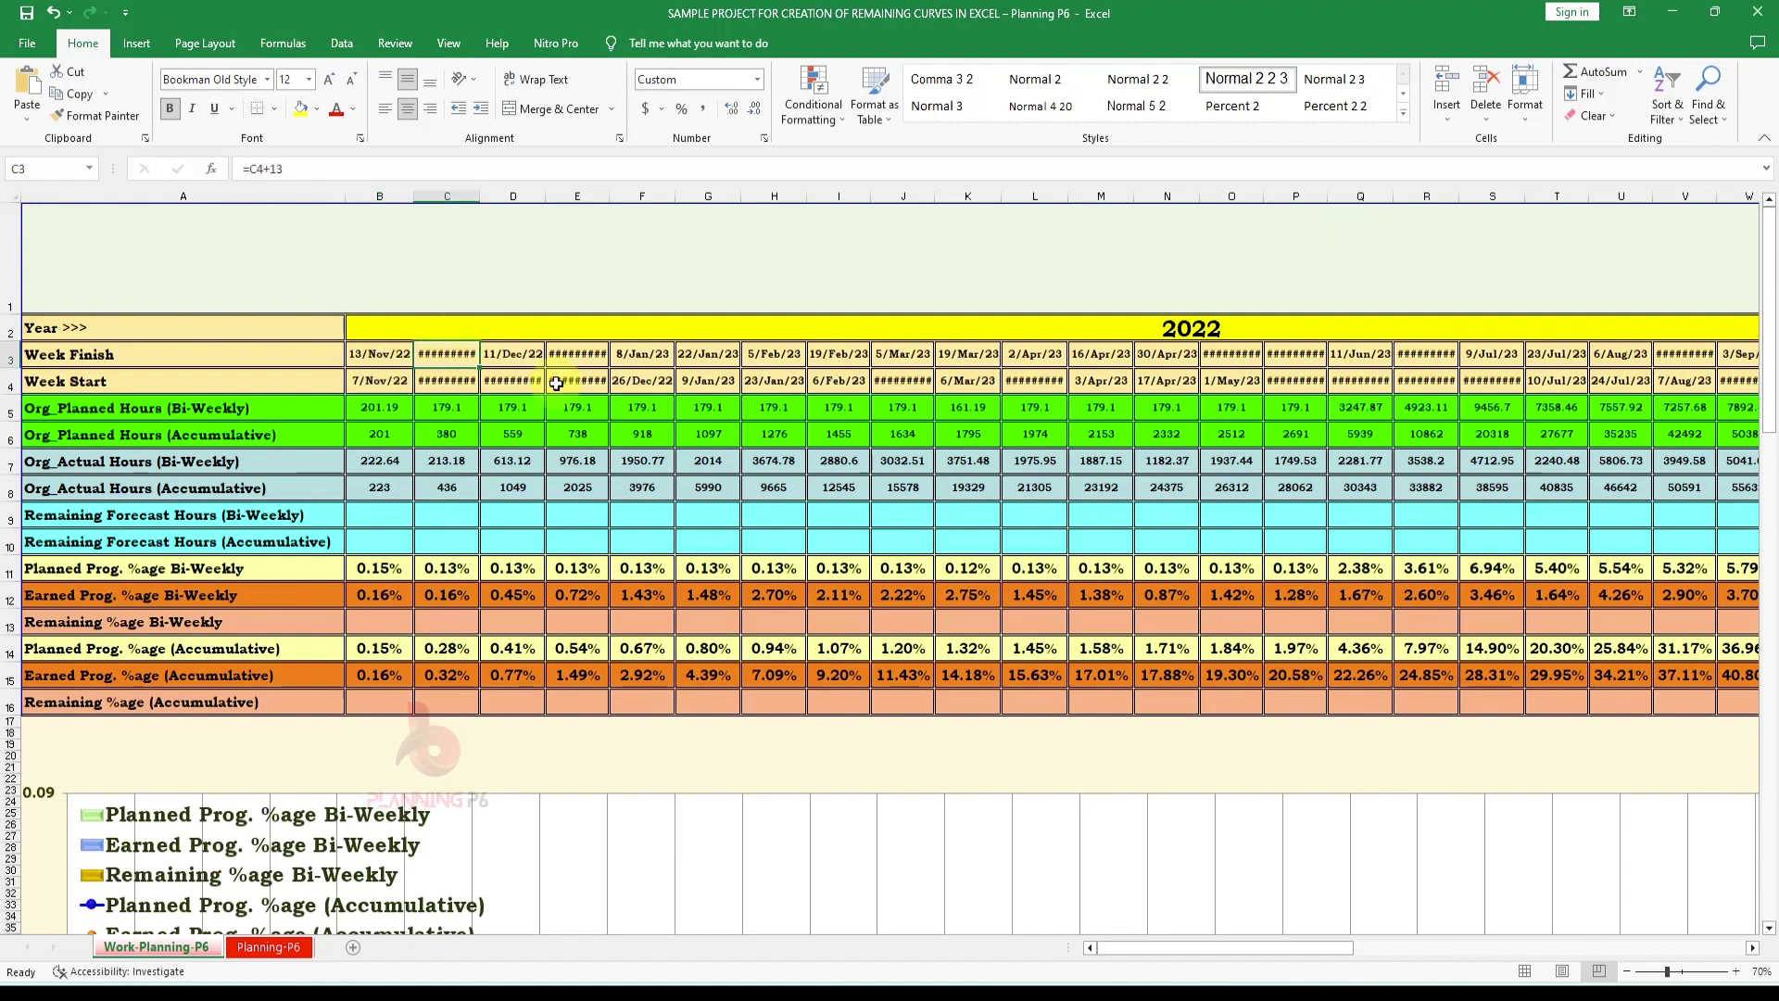
{"action": "left_click_drag", "start_coordinate": [481, 200], "coordinate": [492, 199]}
{"action": "left_click", "coordinate": [463, 388]}
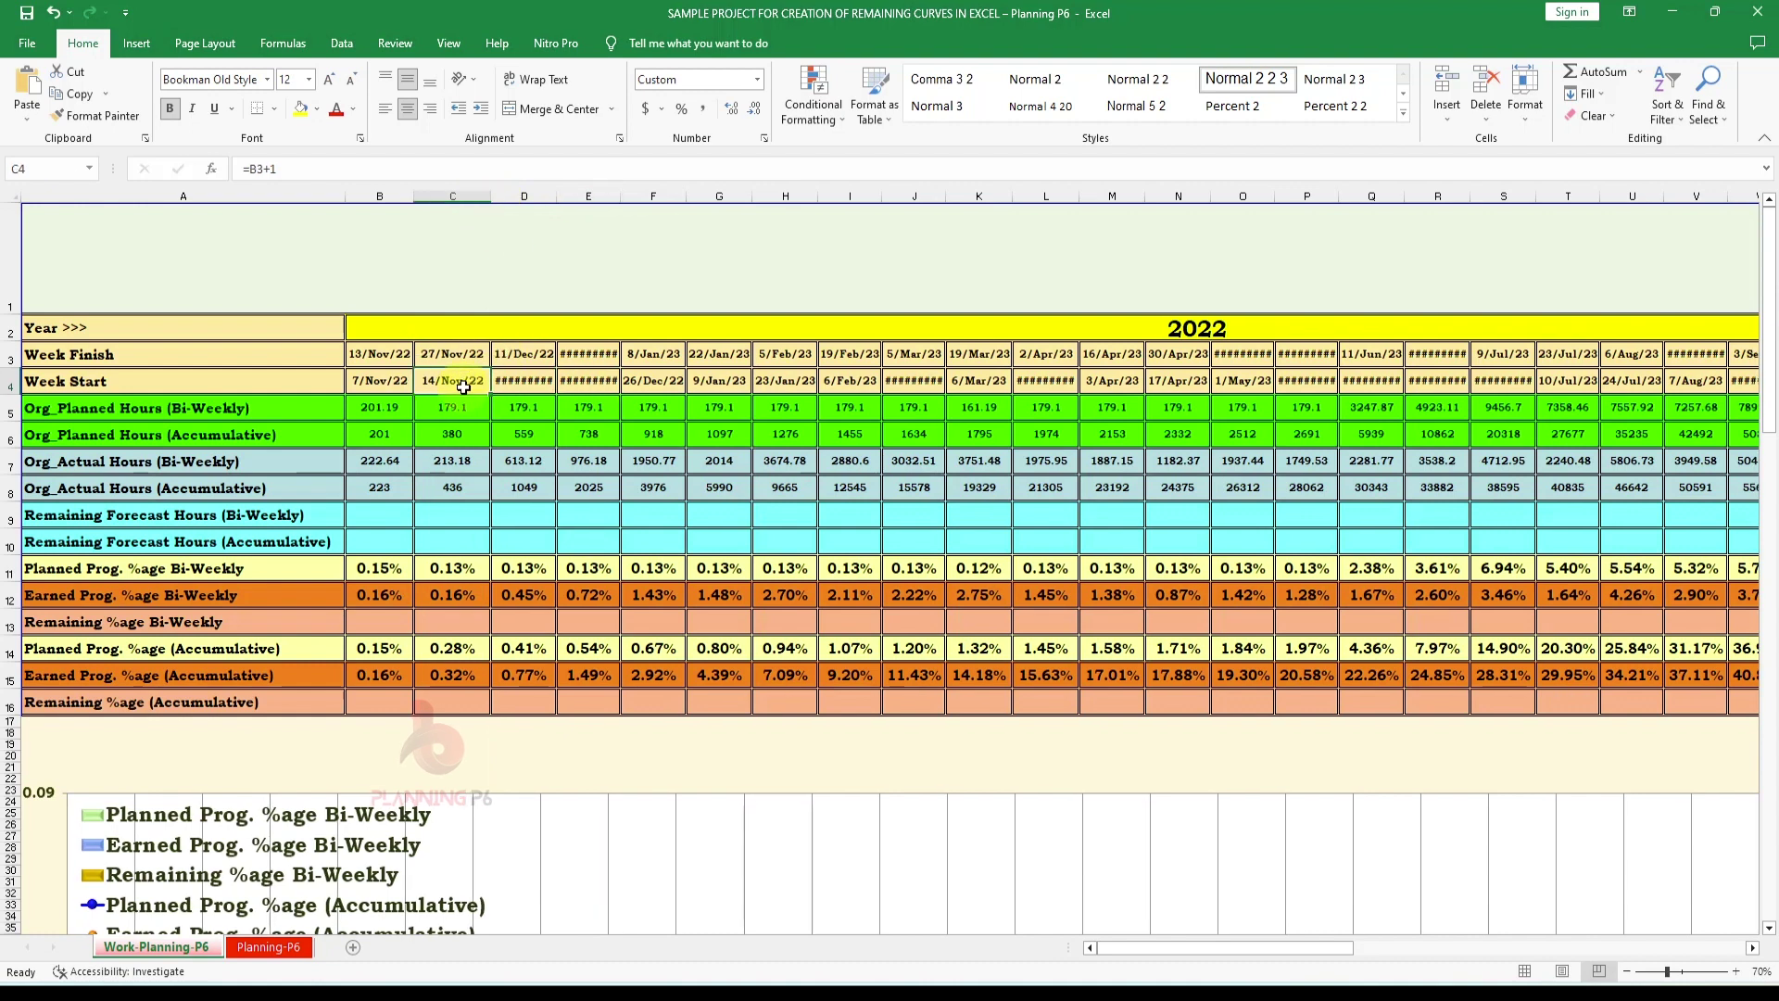
Change the Week Finish formula in C3 to =C4+6
{"action": "double_click", "coordinate": [461, 355]}
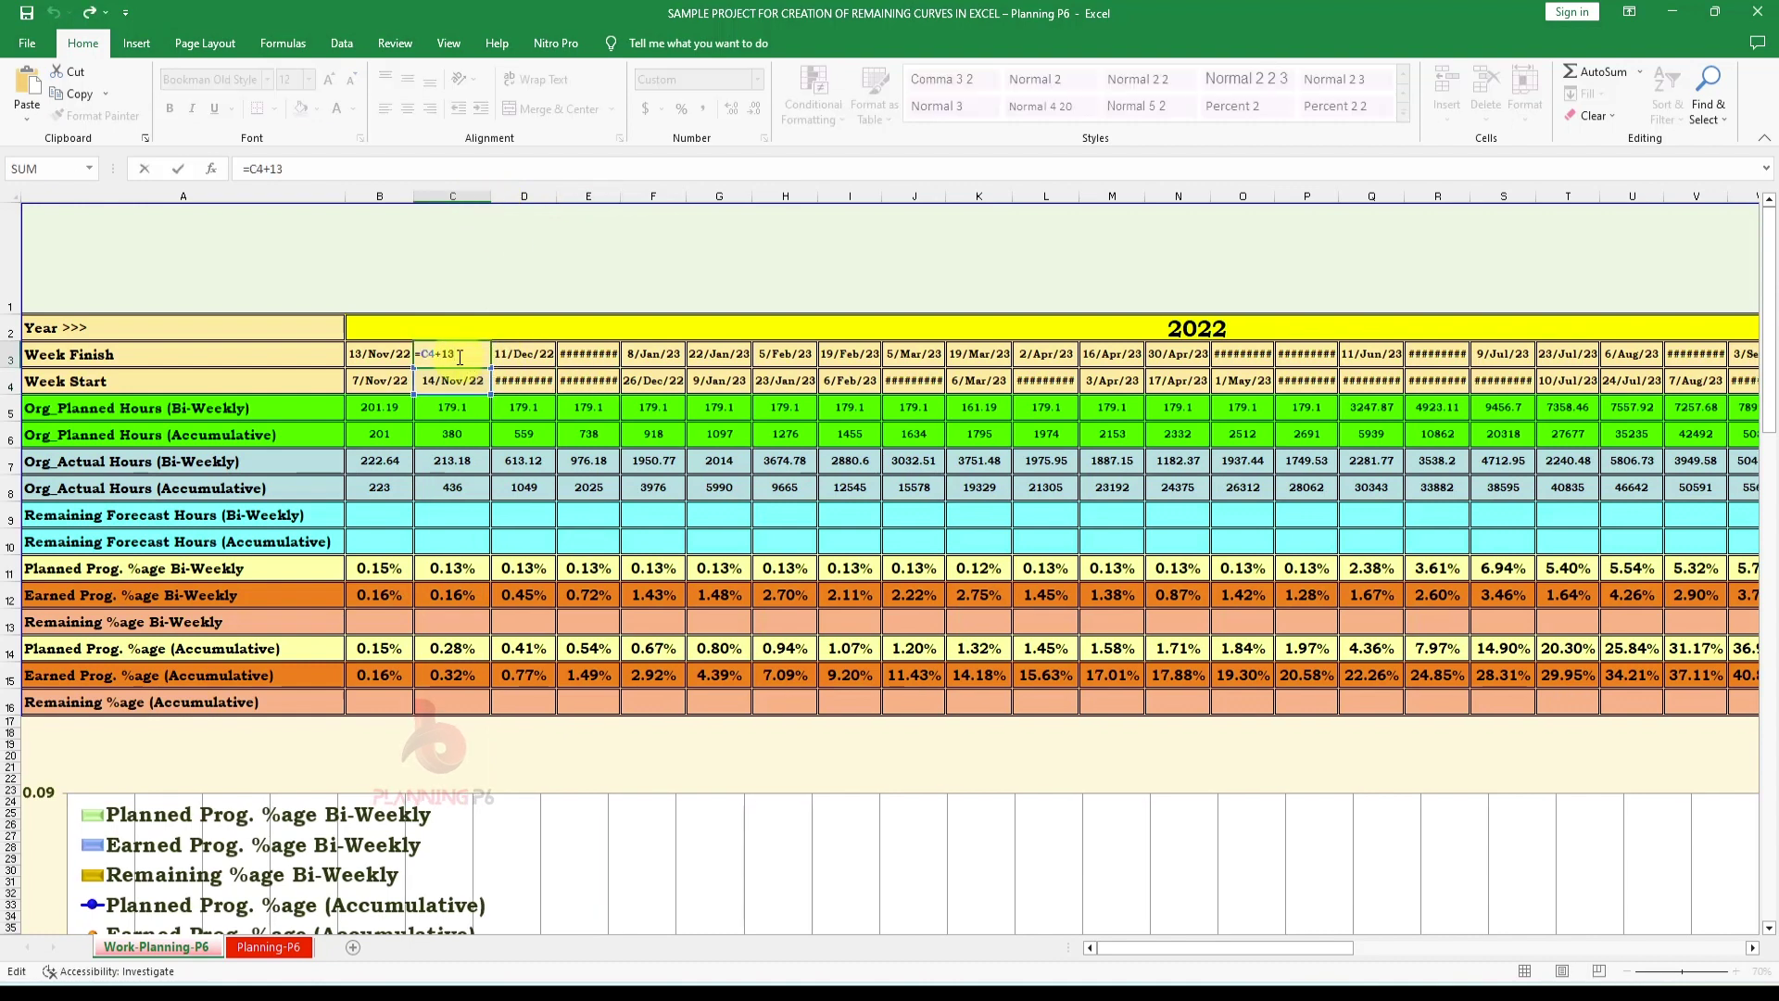
{"action": "key", "text": "BackSpace"}
{"action": "key", "text": "BackSpace"}
{"action": "type", "text": "6"}
{"action": "key", "text": "Return"}
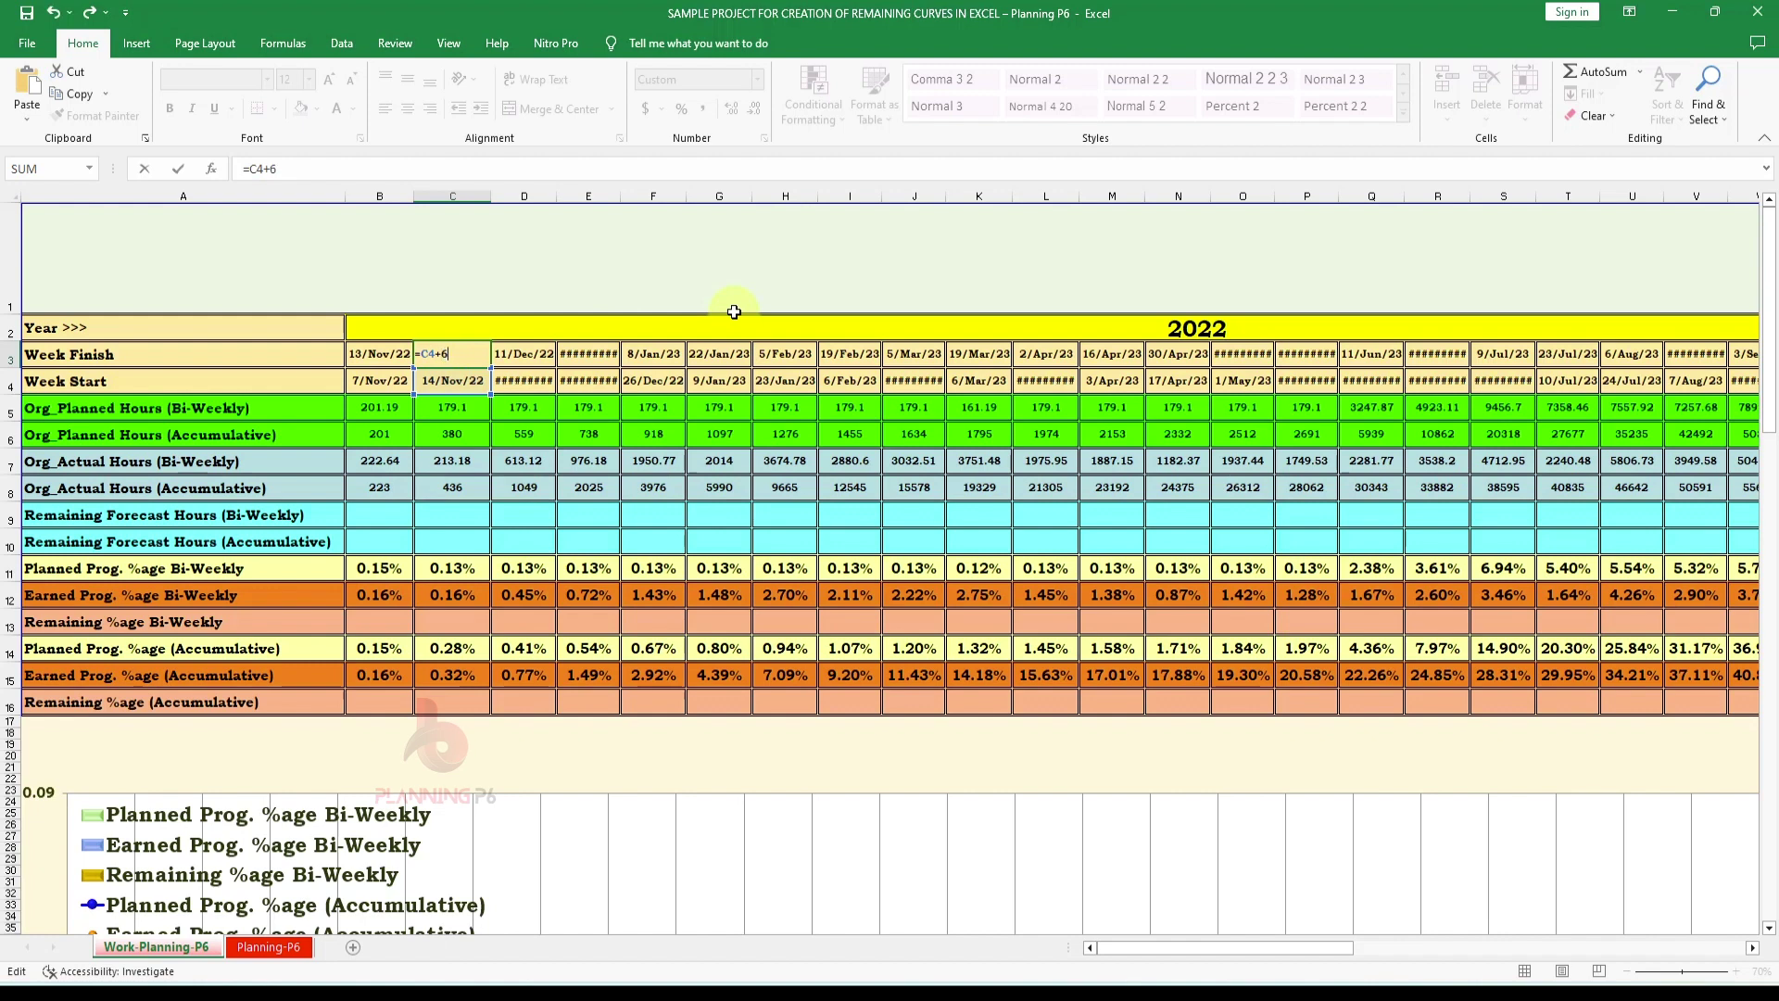
Fill the Week Finish formula from C3 across row 3 to BE3
{"action": "left_click", "coordinate": [474, 354]}
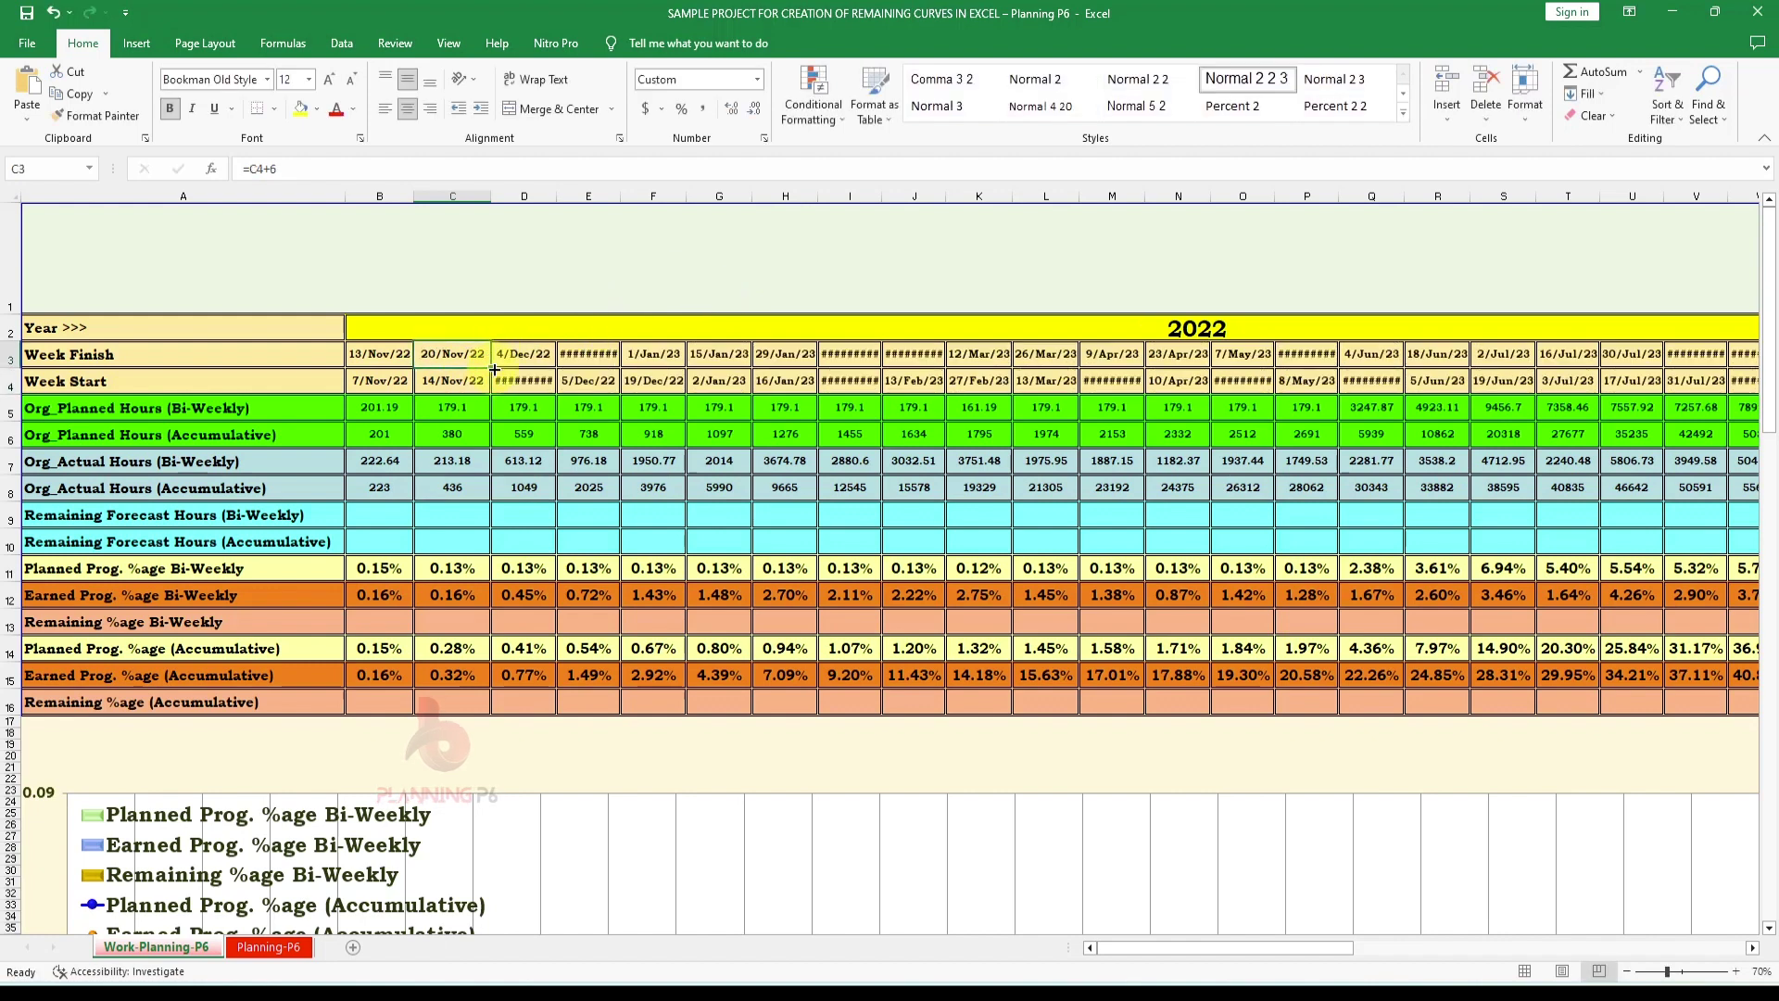
{"action": "left_click_drag", "start_coordinate": [493, 368], "coordinate": [1614, 355]}
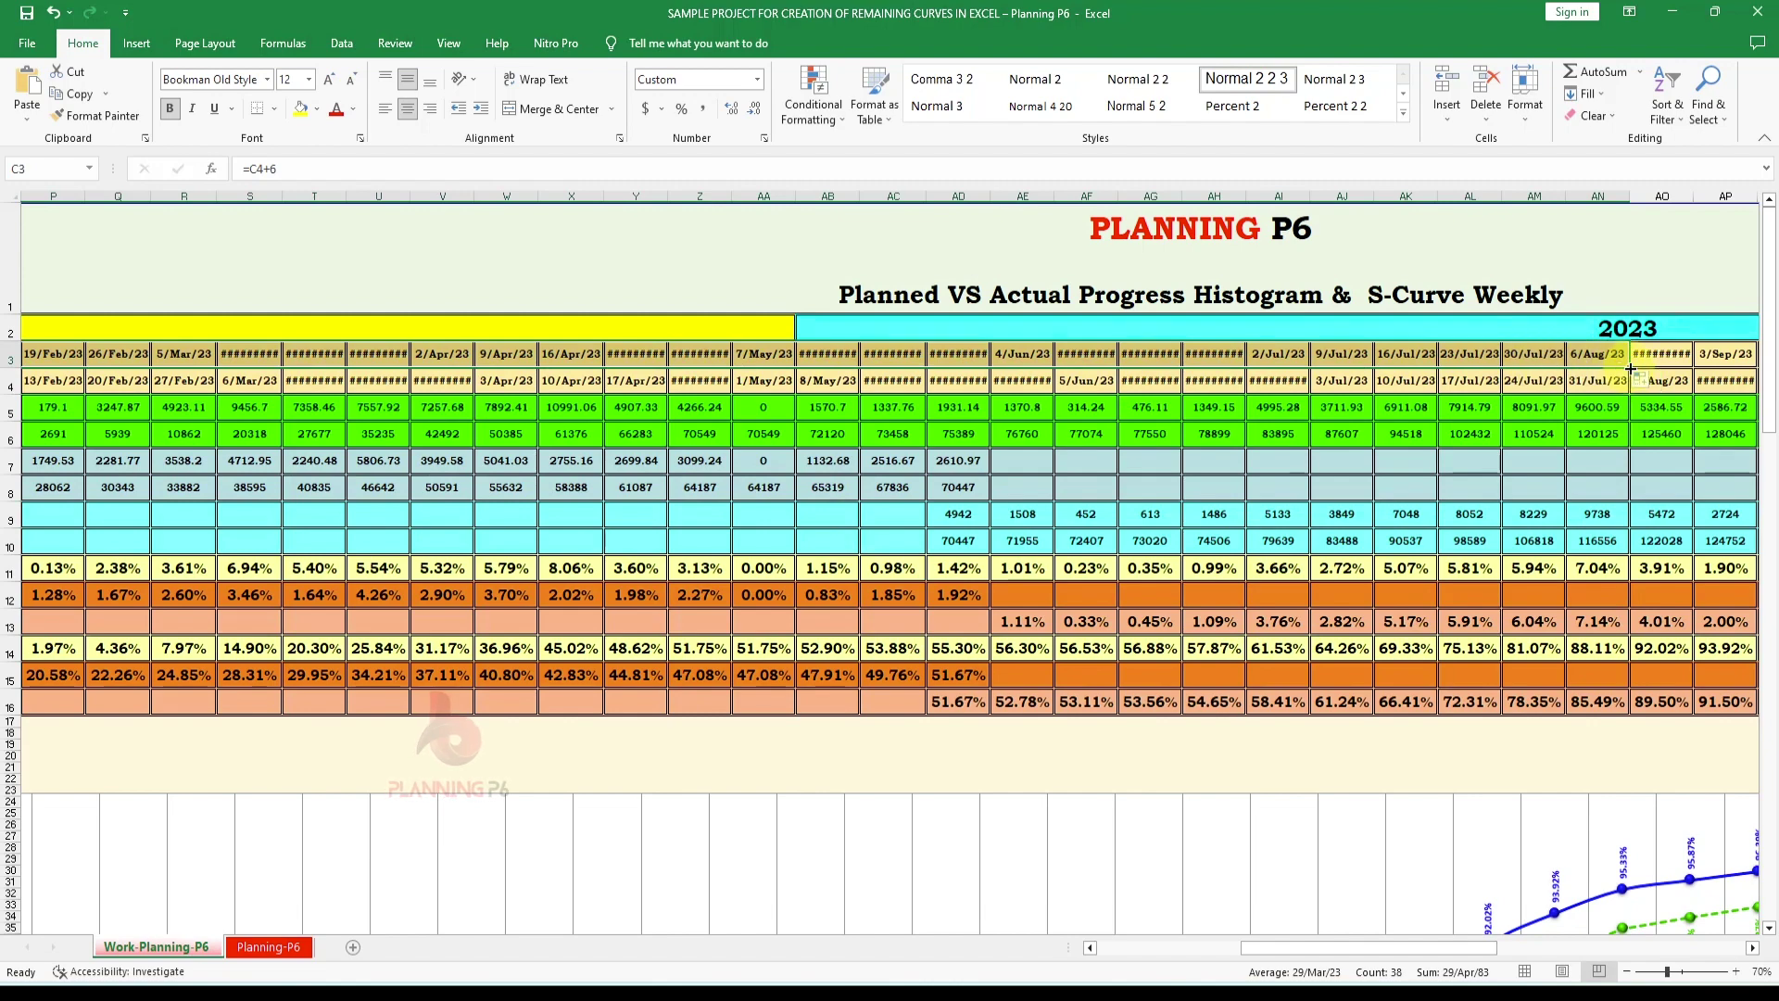
{"action": "left_click_drag", "start_coordinate": [1631, 369], "coordinate": [1774, 359]}
{"action": "left_click_drag", "start_coordinate": [1609, 355], "coordinate": [1630, 378]}
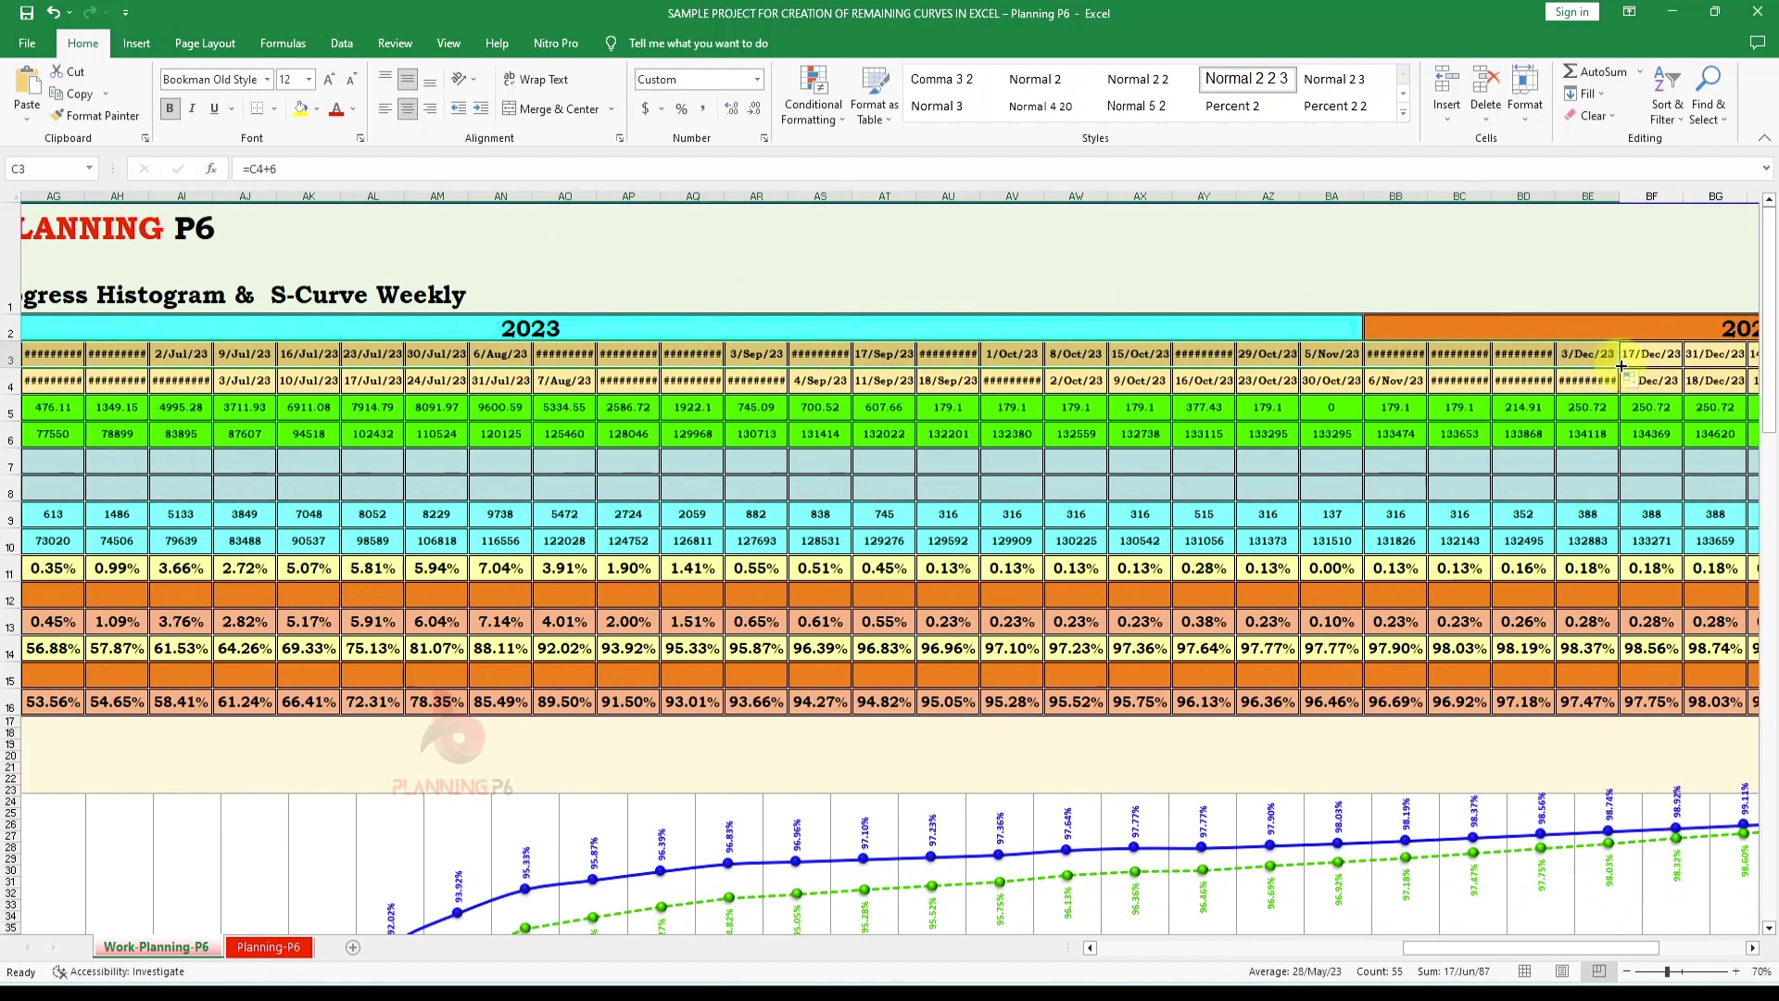
Check the Week Finish dates around BA3 and delete the surplus weeks after column BA by removing columns BB to BG twice
{"action": "left_click", "coordinate": [1524, 355]}
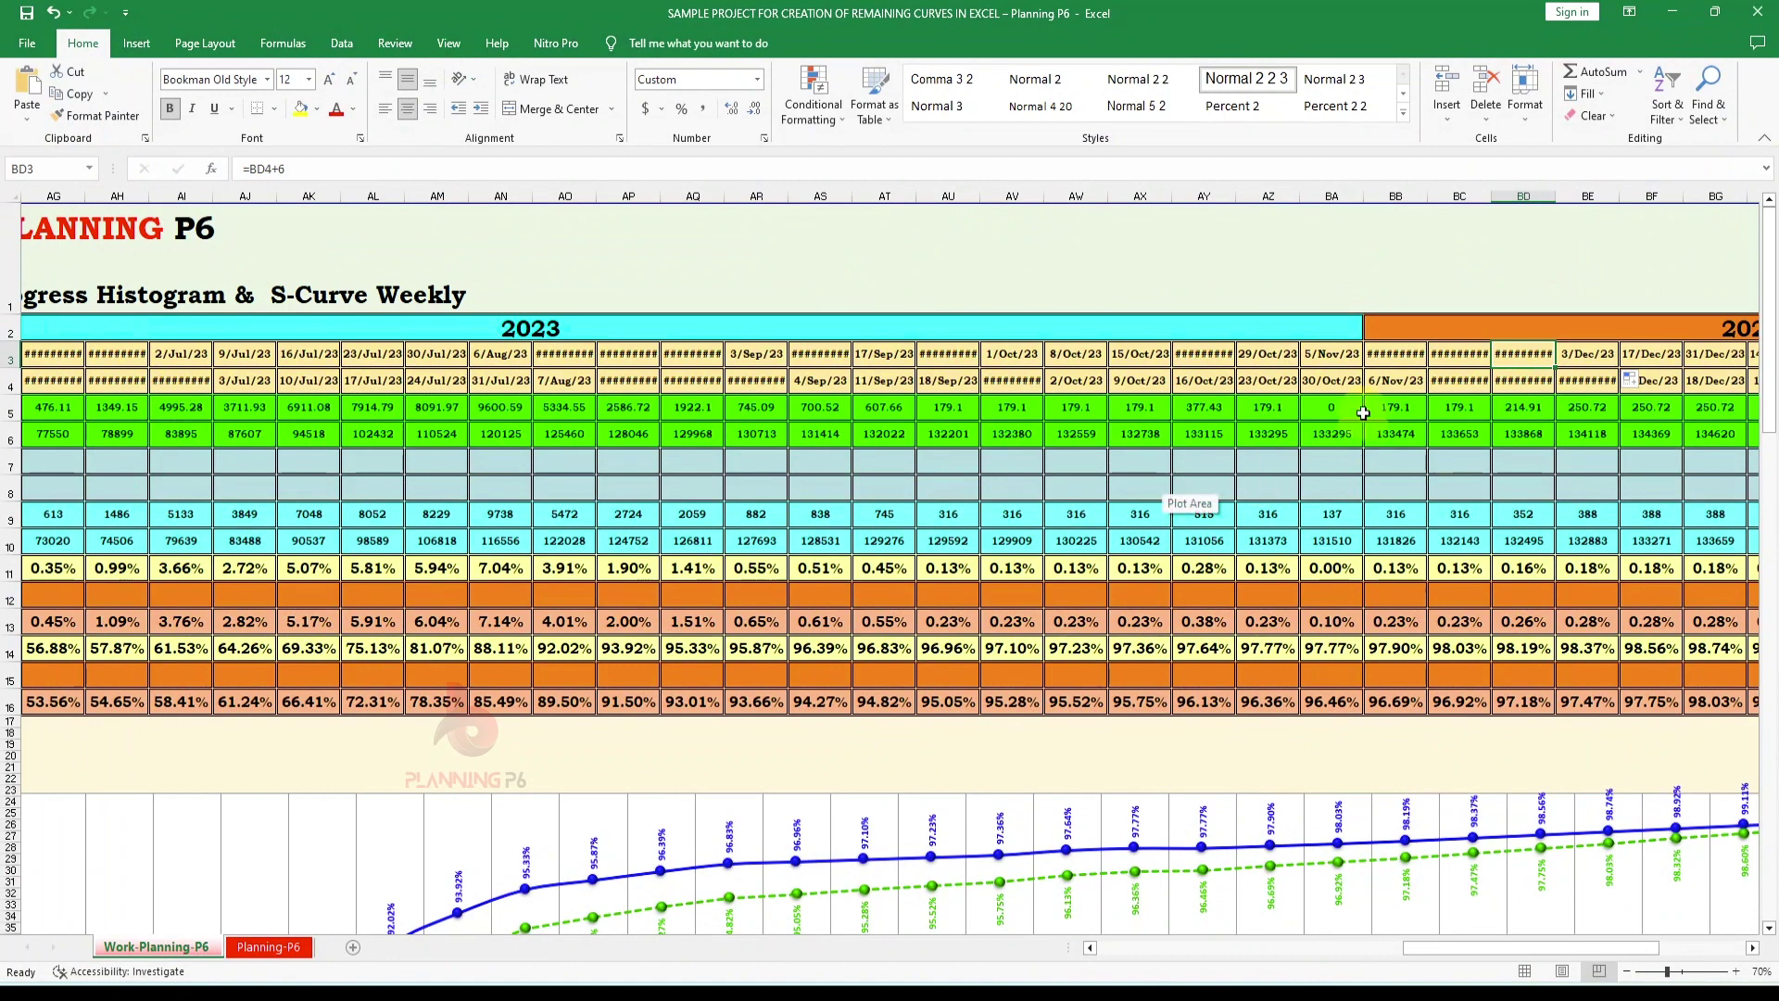
{"action": "left_click", "coordinate": [1342, 354]}
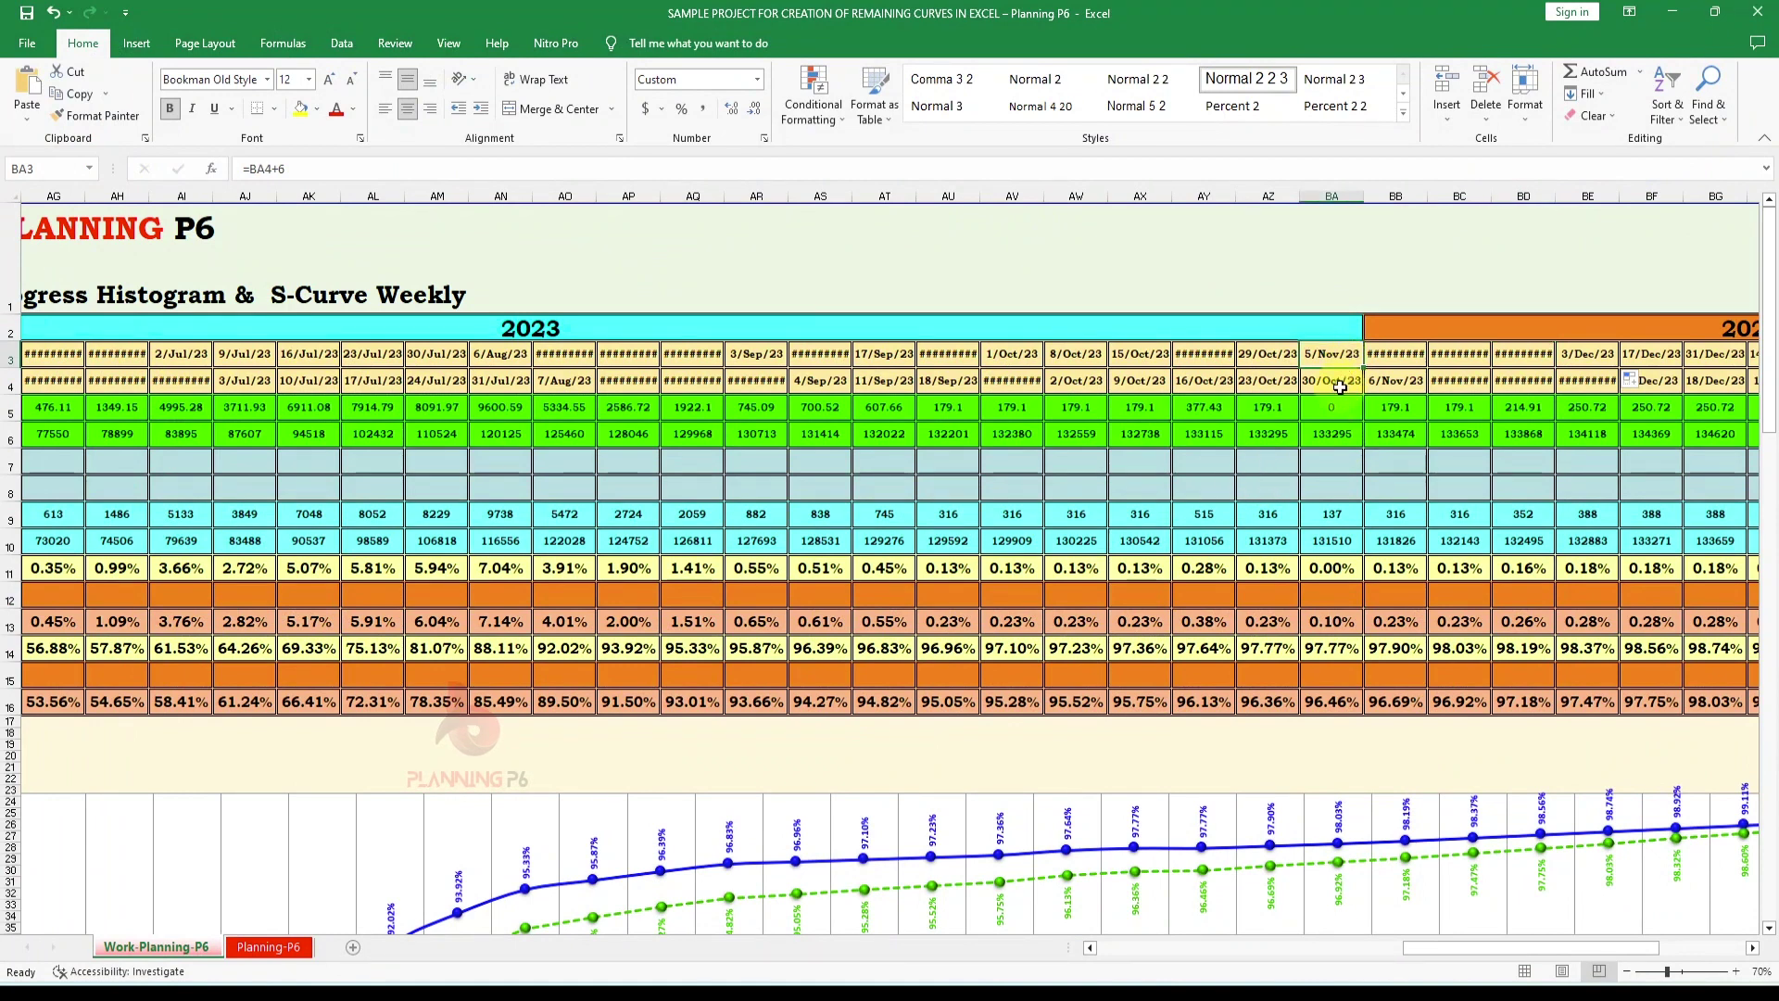
{"action": "double_click", "coordinate": [1430, 195]}
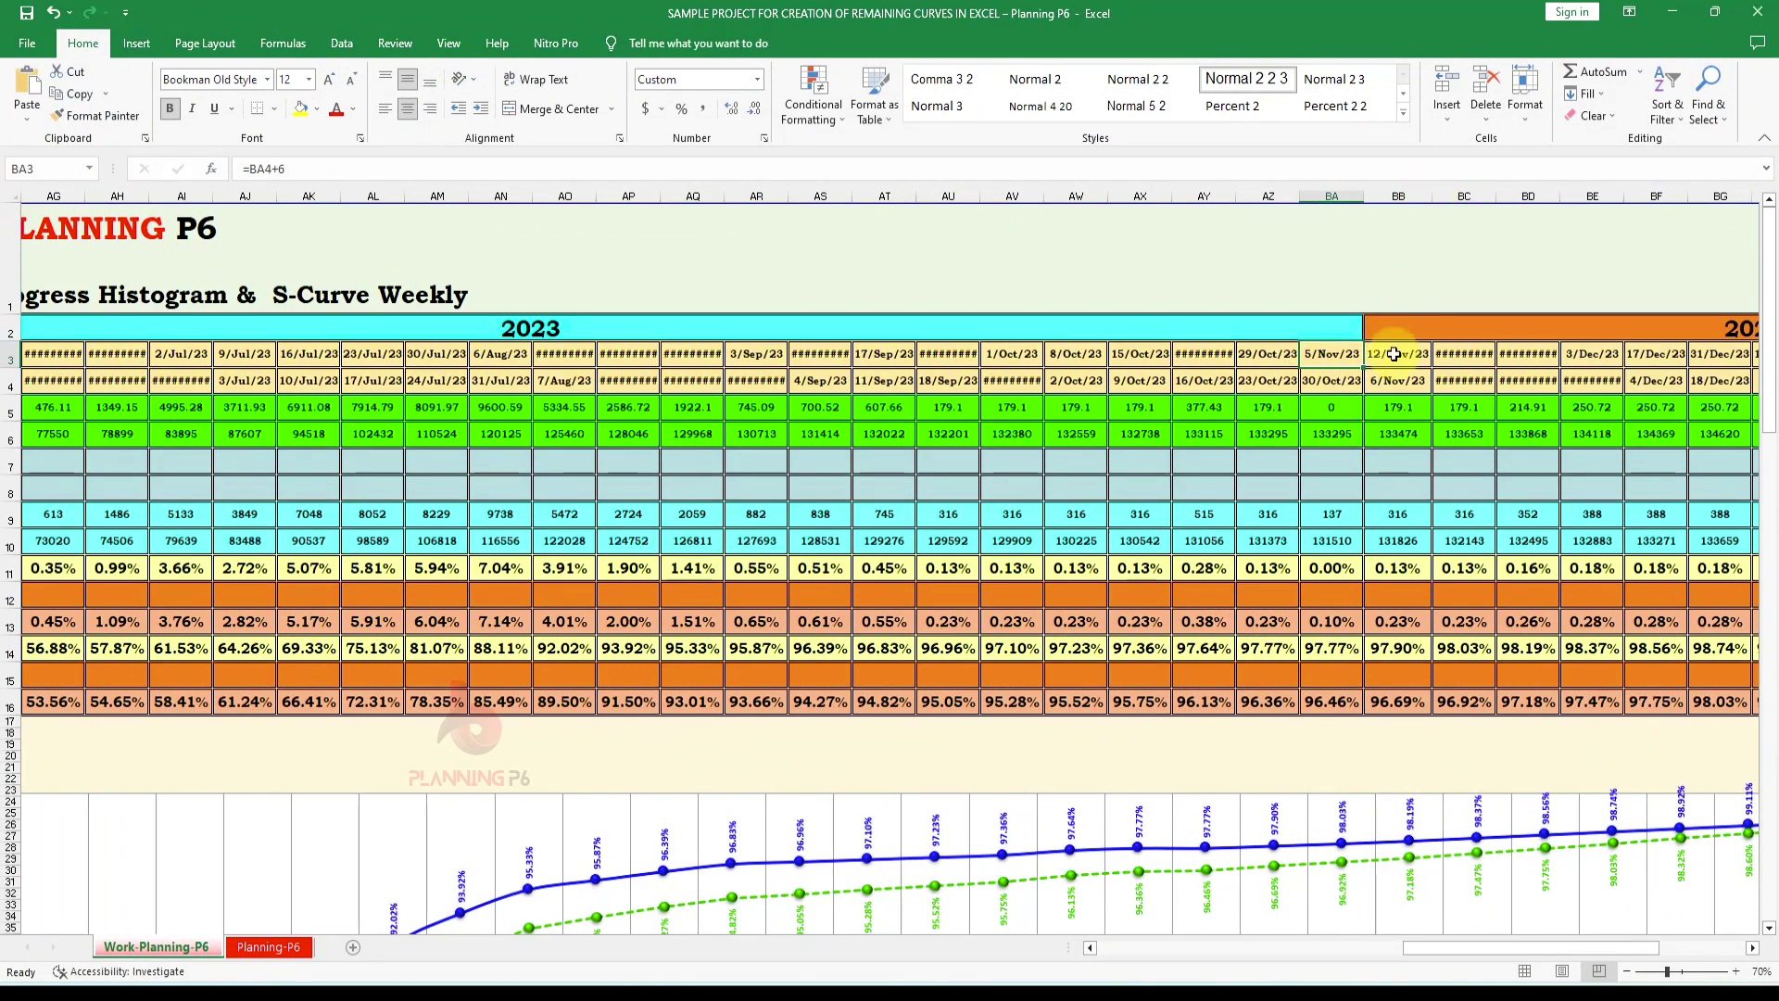
{"action": "left_click_drag", "start_coordinate": [1397, 195], "coordinate": [1715, 207]}
{"action": "right_click", "coordinate": [1530, 196]}
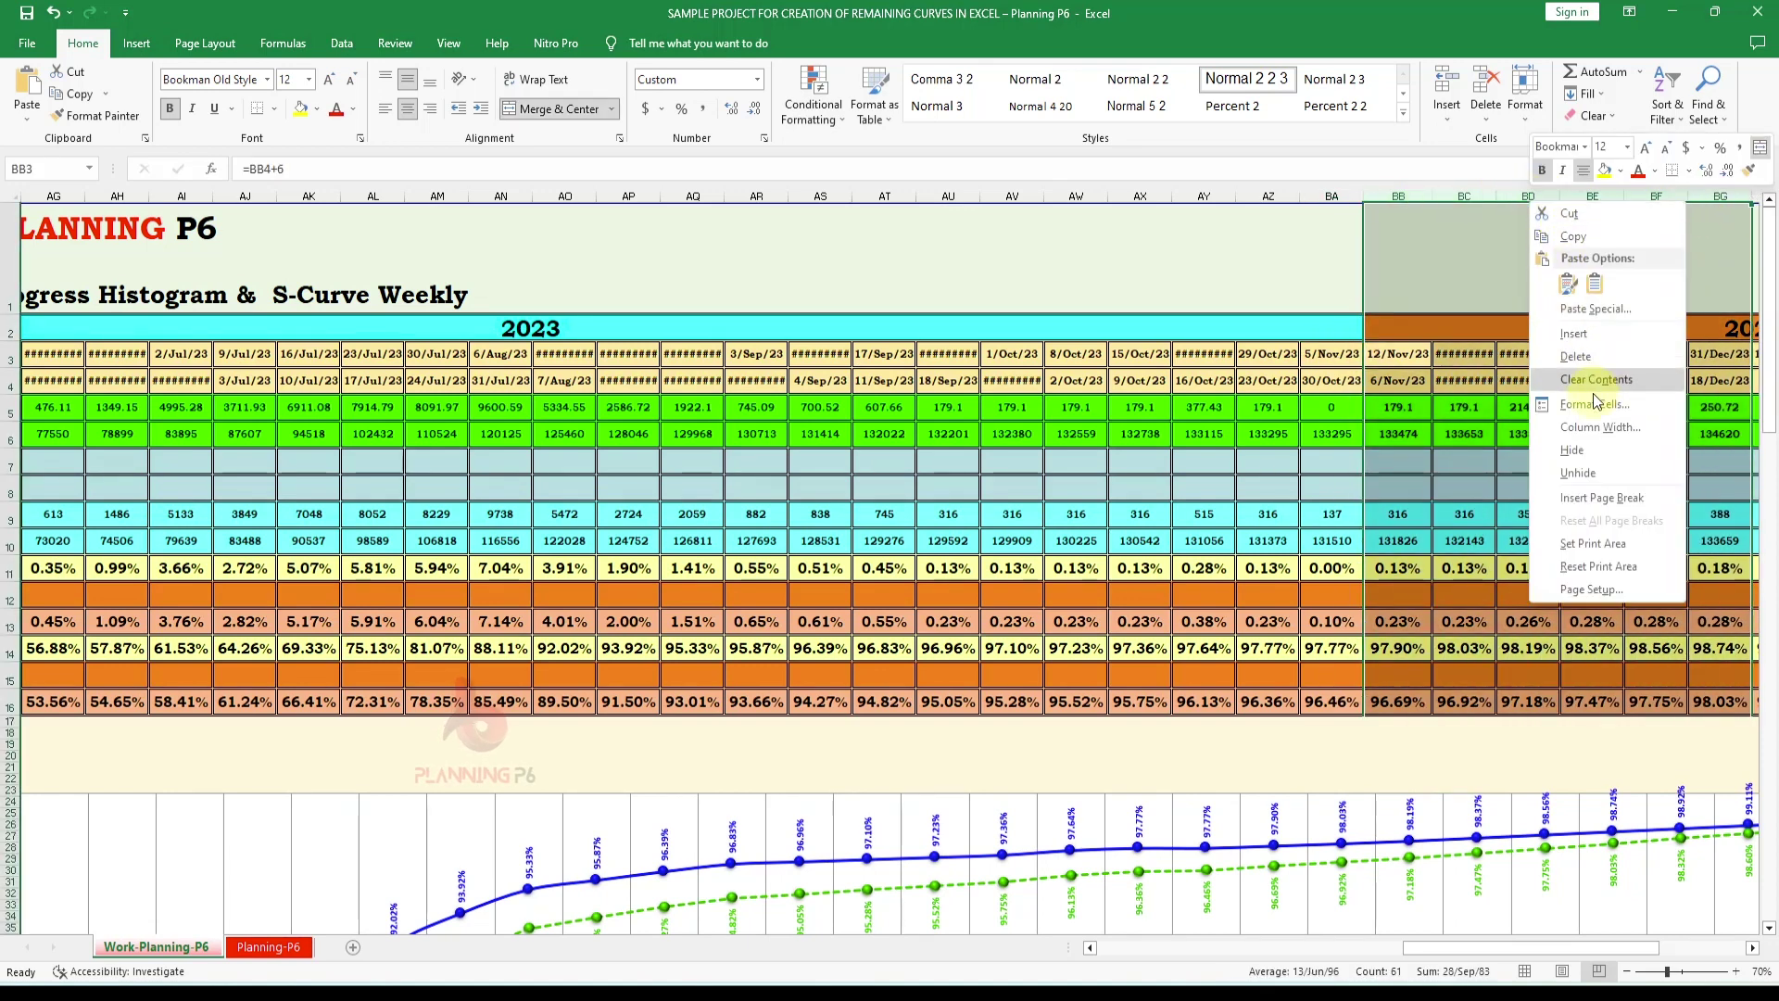
{"action": "left_click", "coordinate": [1575, 356]}
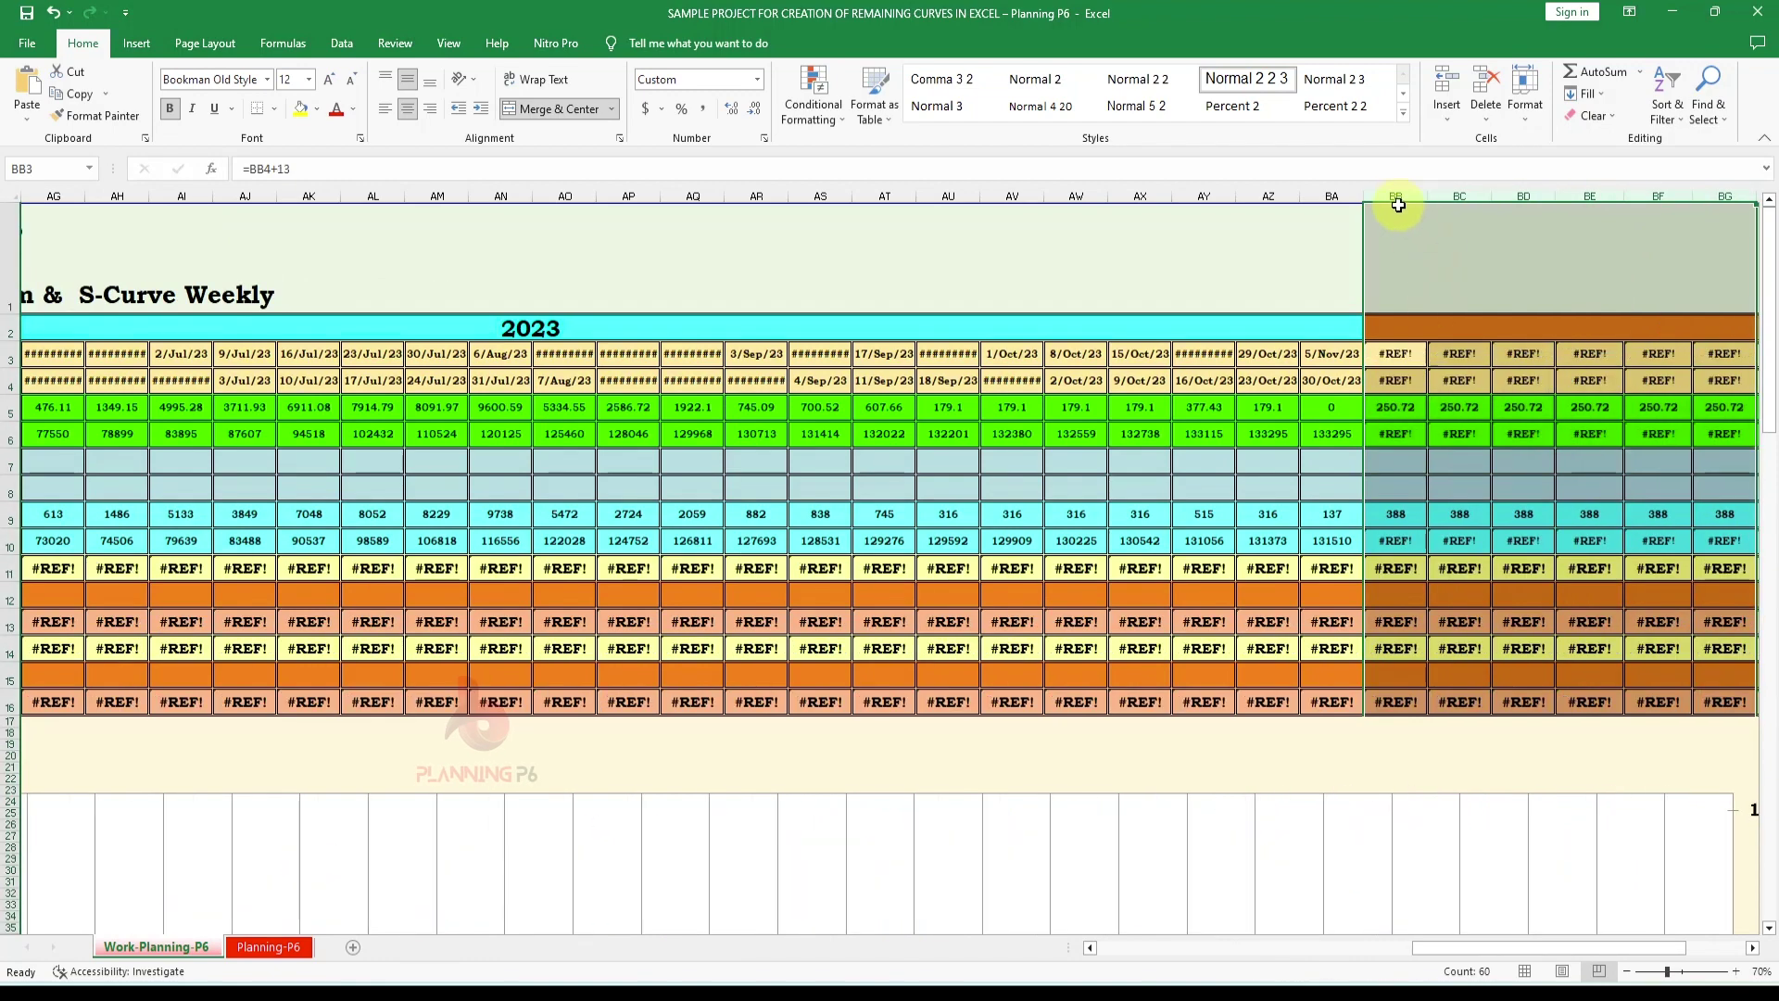
{"action": "left_click_drag", "start_coordinate": [1398, 204], "coordinate": [1714, 226]}
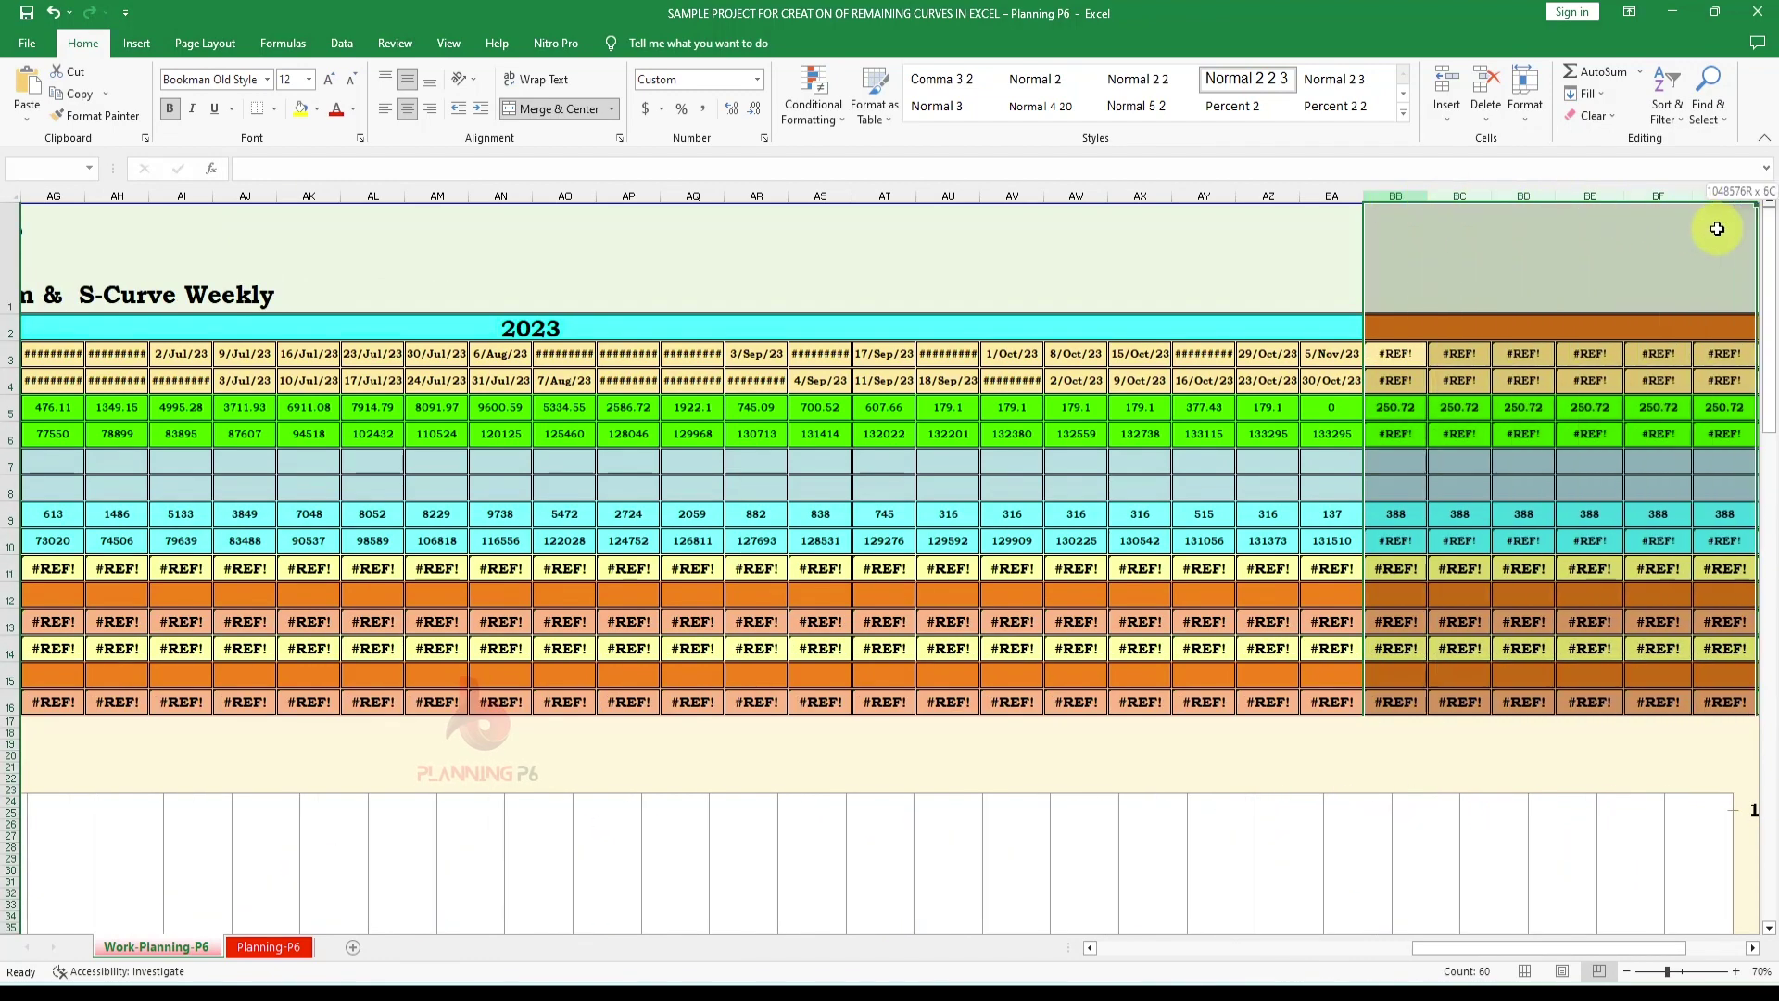
{"action": "right_click", "coordinate": [1510, 196]}
{"action": "left_click", "coordinate": [1557, 352]}
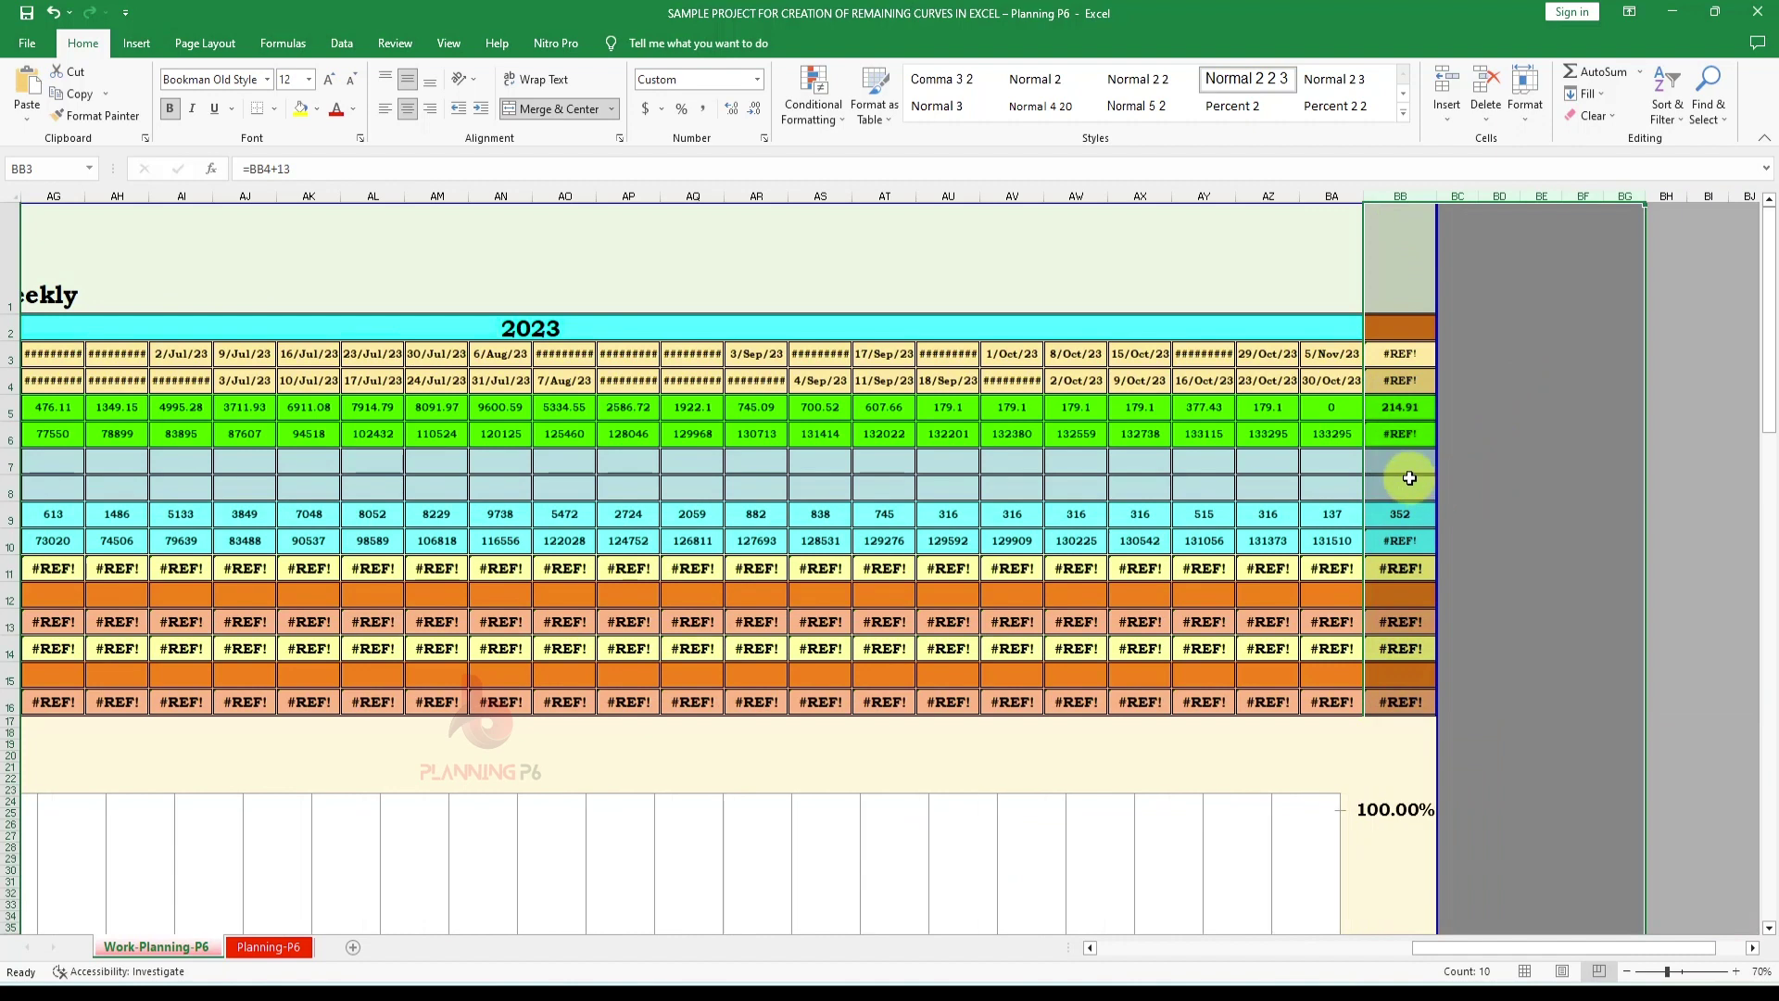
Copy the Week Finish formula from BA3 to BB3 and the Week Start formula from BA4 to BB4
{"action": "double_click", "coordinate": [1410, 356]}
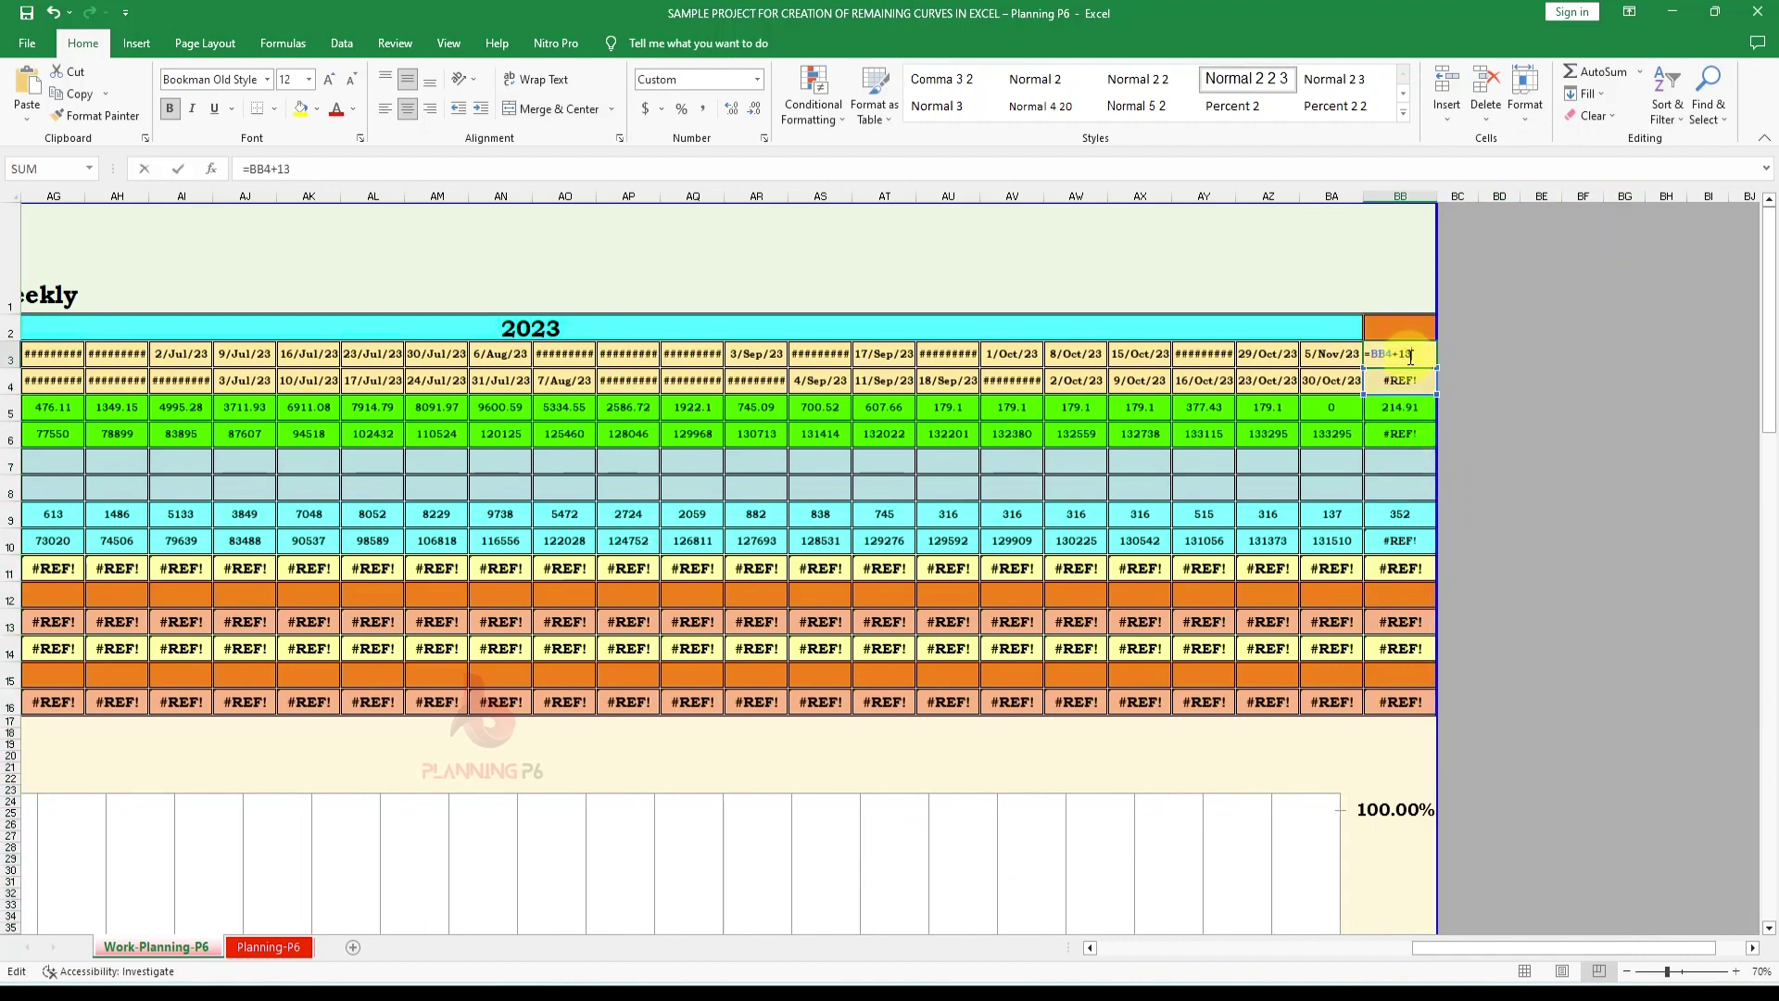
{"action": "left_click", "coordinate": [1346, 361]}
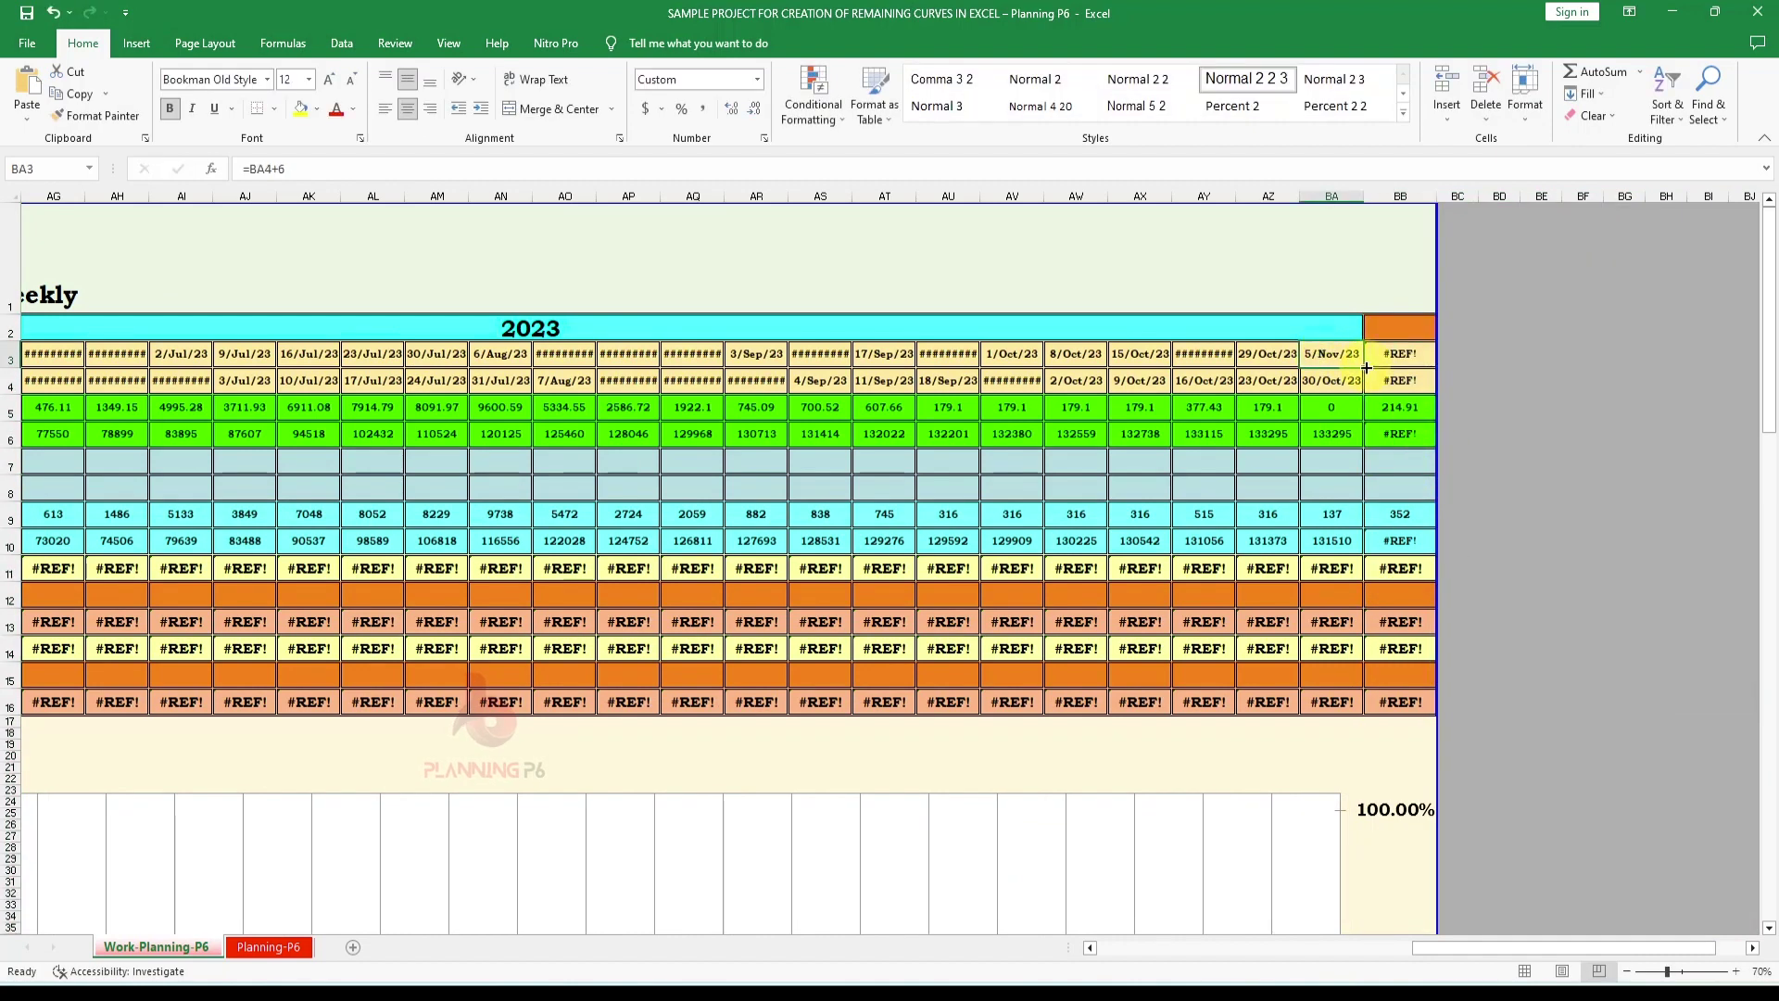
{"action": "left_click_drag", "start_coordinate": [1366, 368], "coordinate": [1408, 364]}
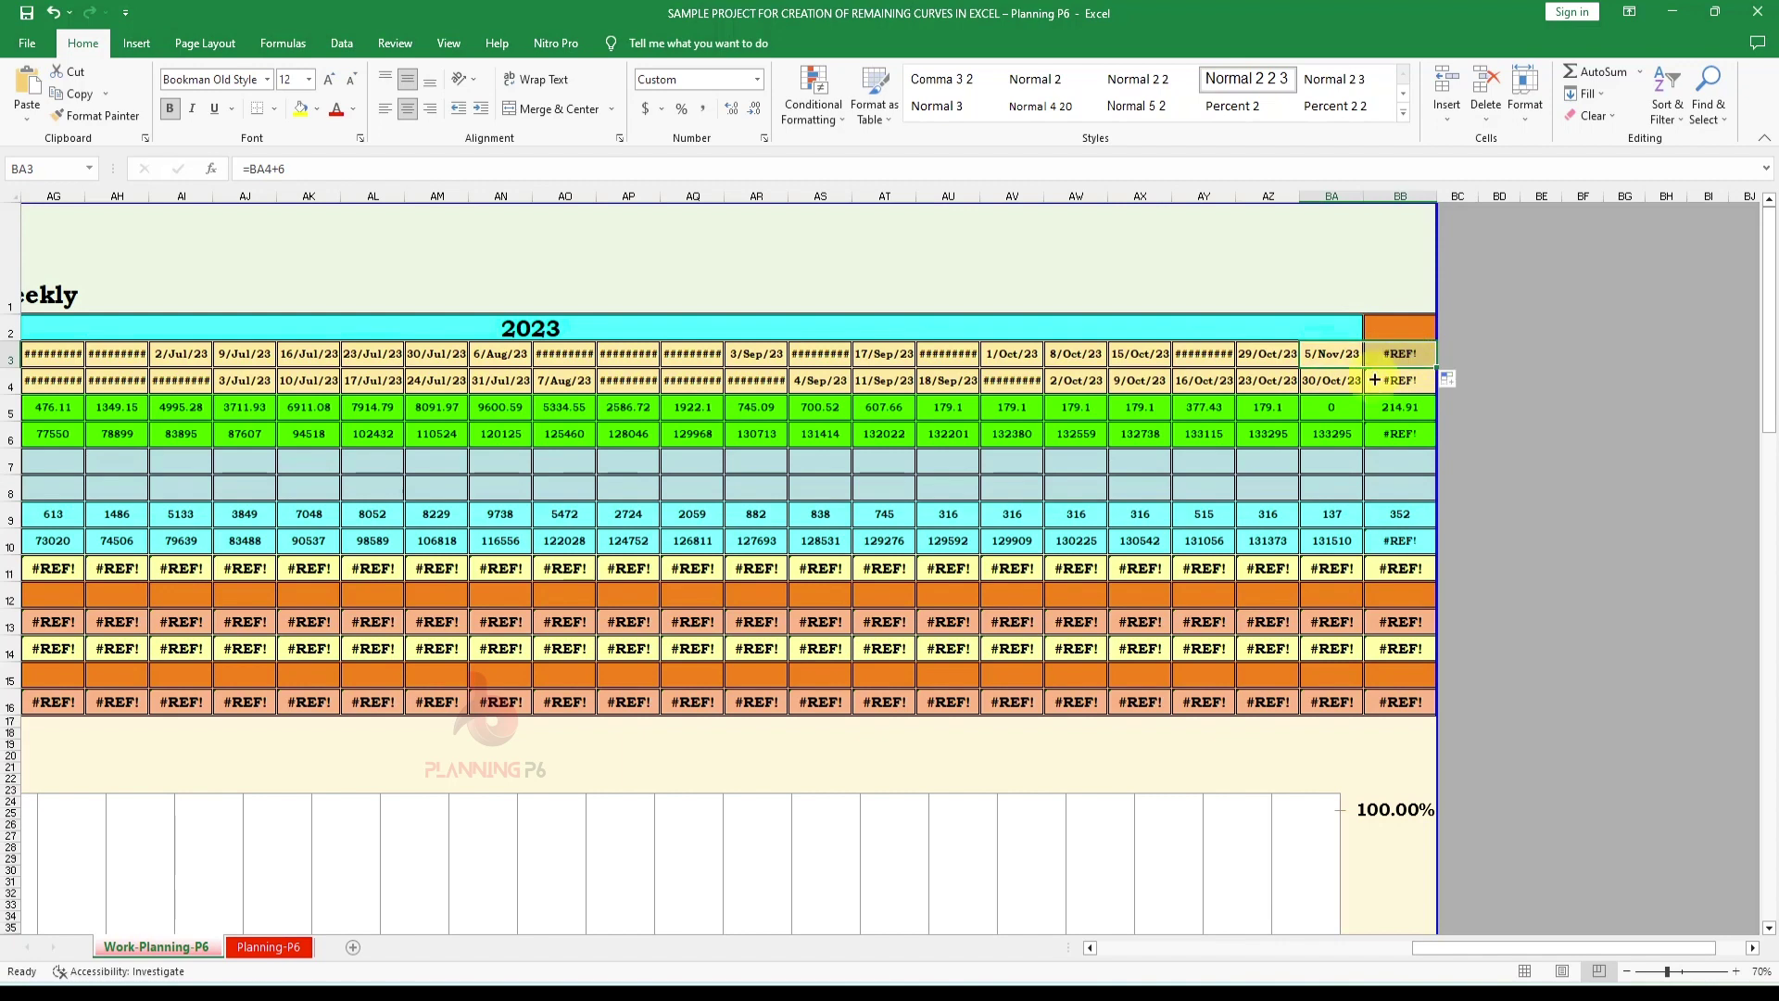
{"action": "left_click", "coordinate": [1330, 357]}
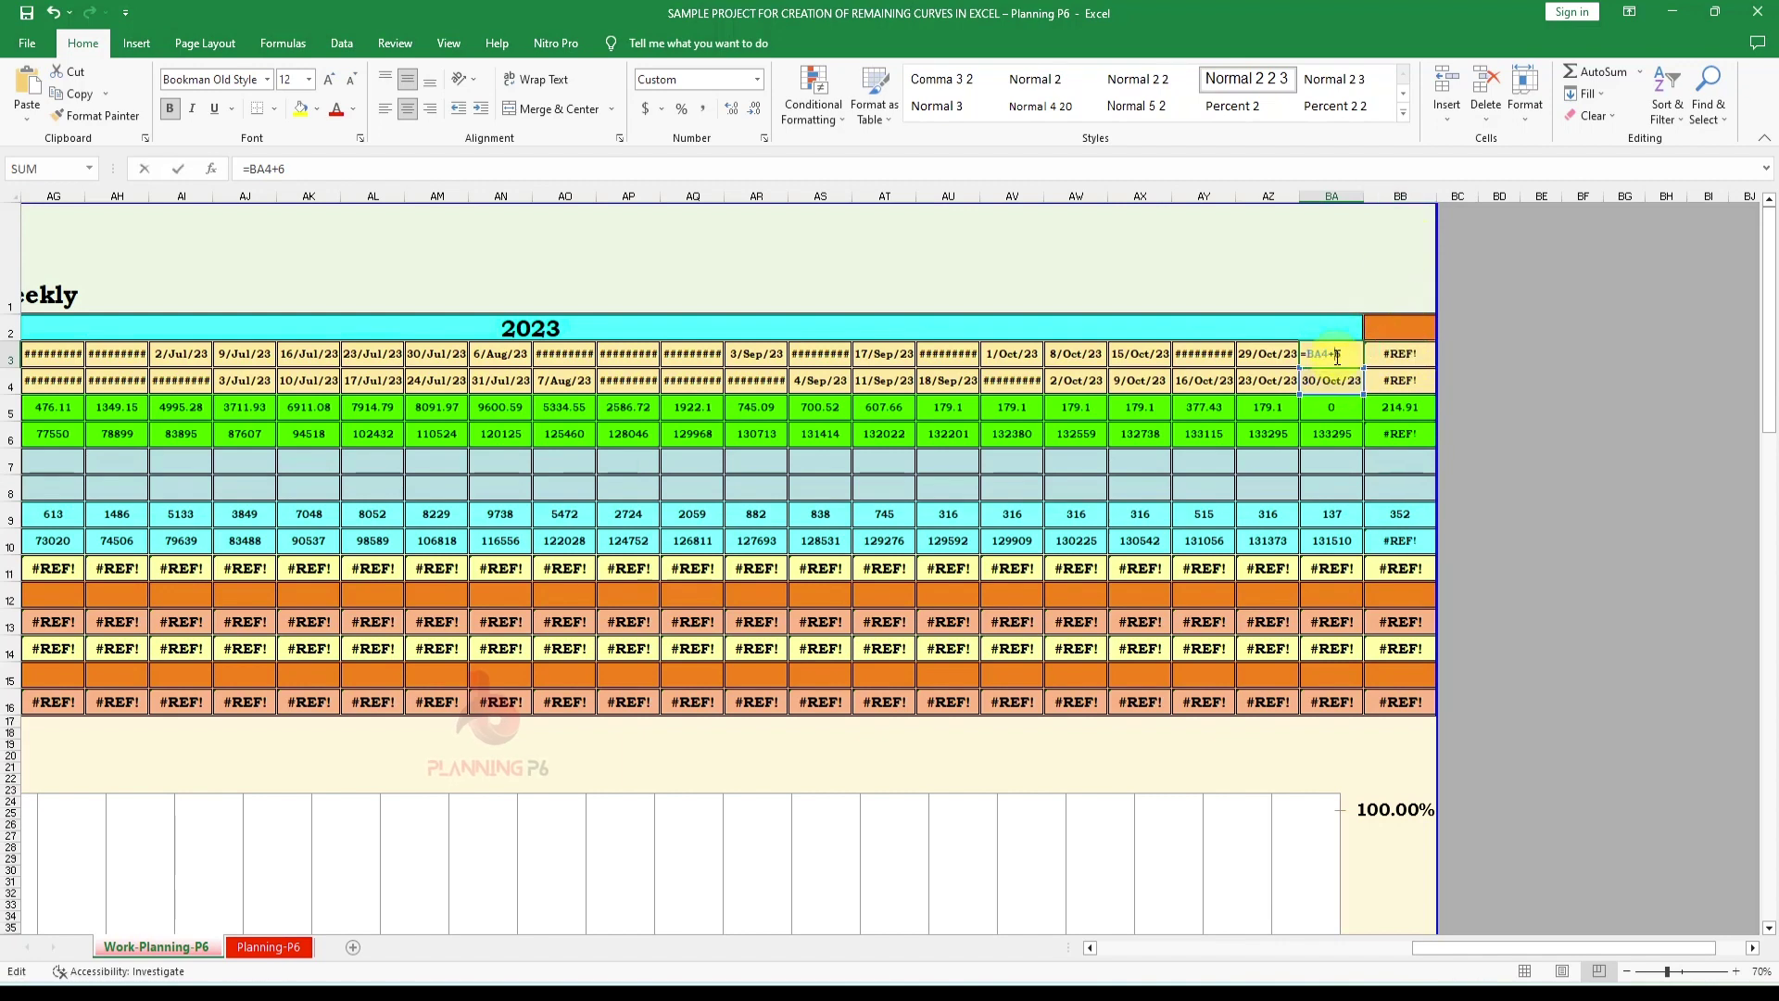
{"action": "left_click_drag", "start_coordinate": [1365, 368], "coordinate": [1409, 361]}
{"action": "double_click", "coordinate": [1399, 355]}
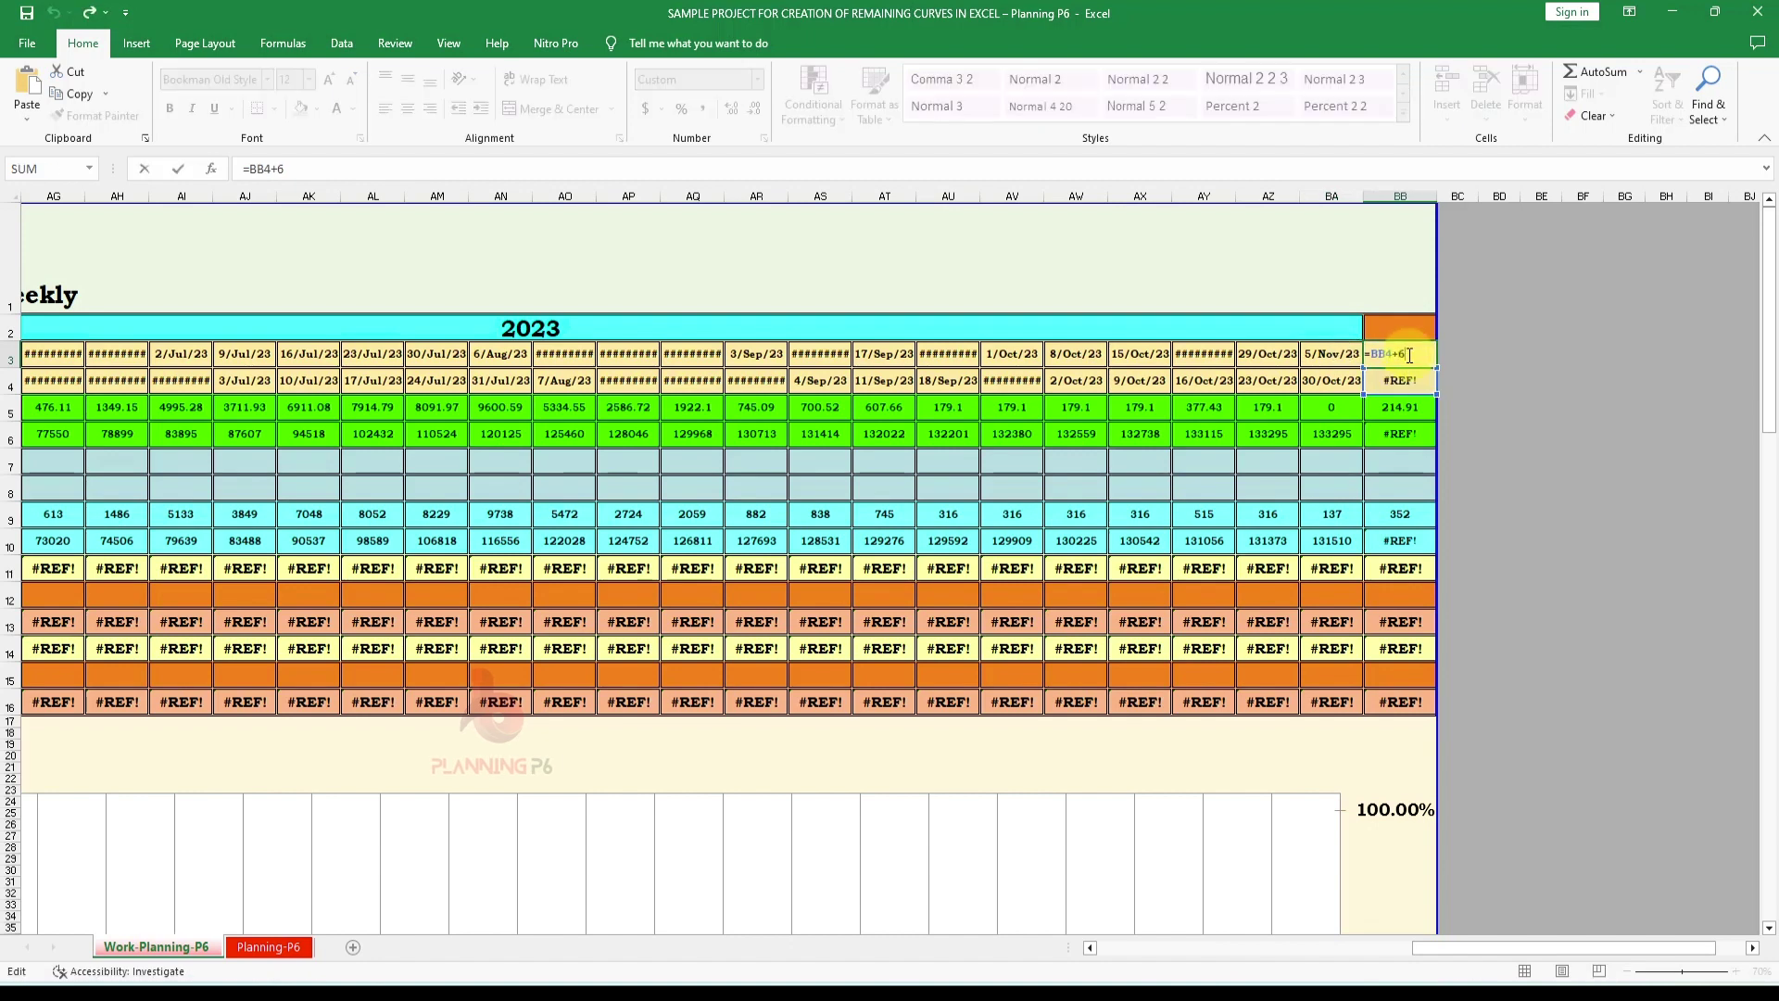
{"action": "key", "text": "Escape"}
{"action": "left_click", "coordinate": [1345, 389]}
{"action": "left_click_drag", "start_coordinate": [1365, 393], "coordinate": [1413, 386]}
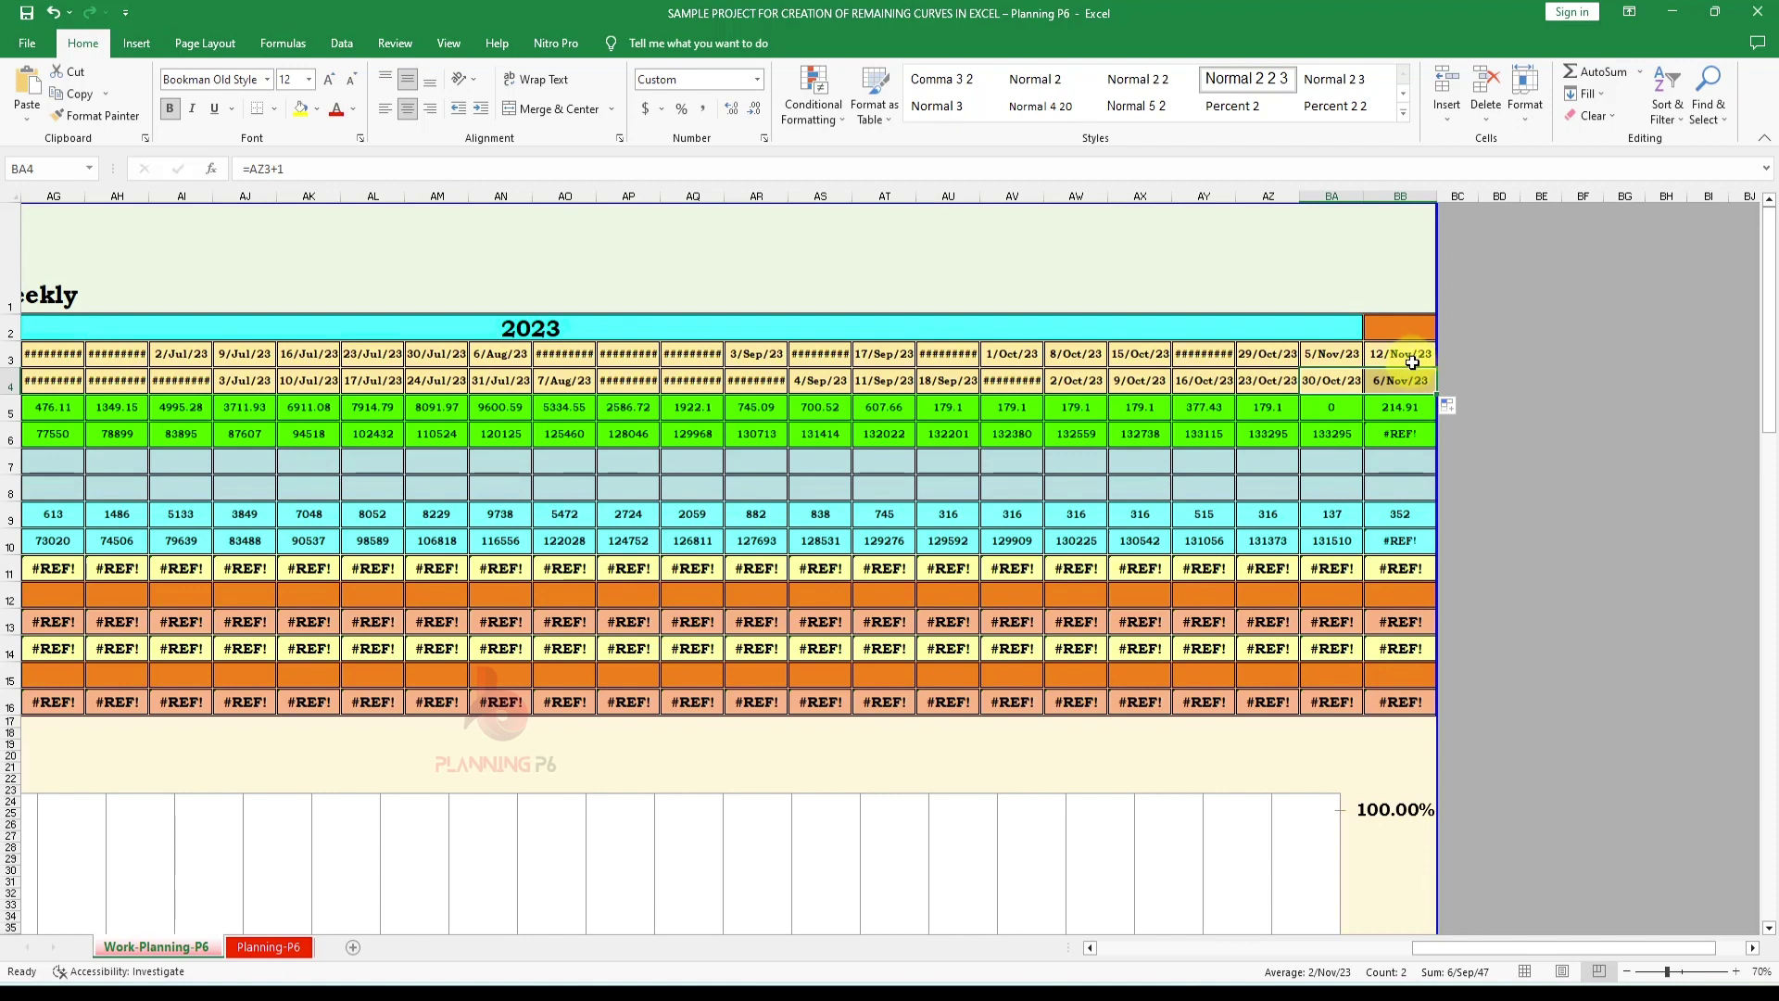
Edit the Week Finish formula in BB3 to =BB4+1 so the last period finishes on 7/Nov/23
{"action": "double_click", "coordinate": [1412, 362]}
{"action": "key", "text": "BackSpace"}
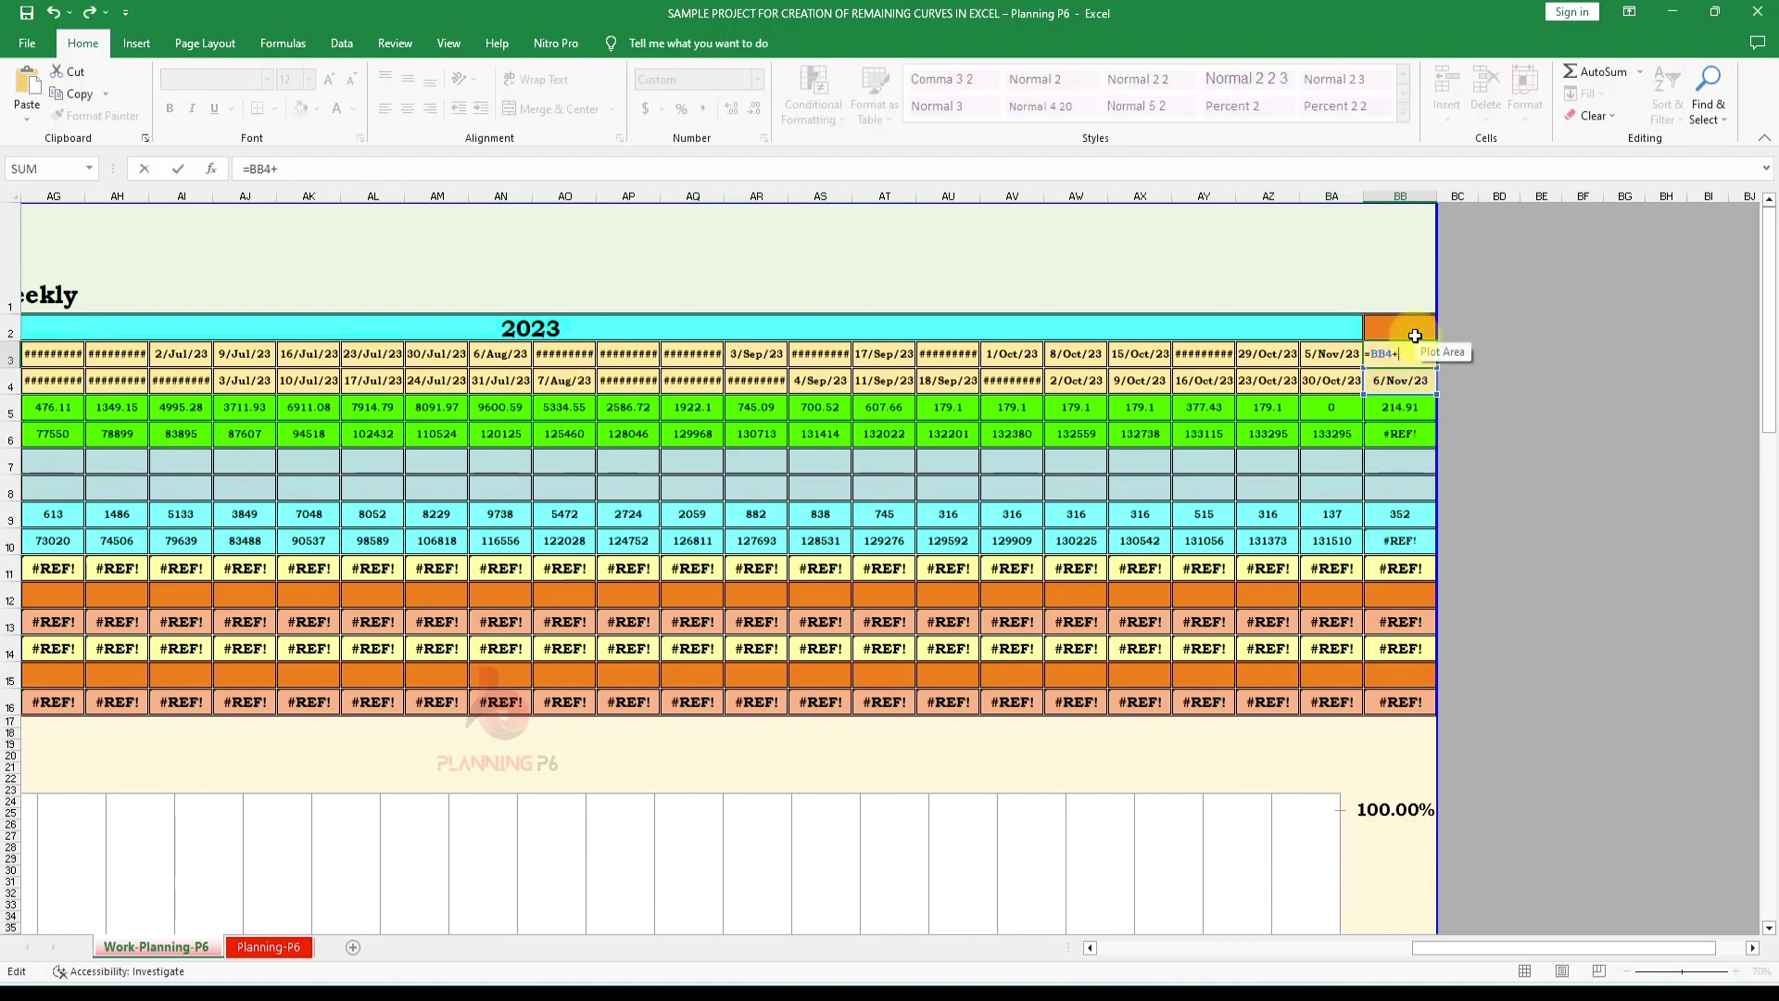
{"action": "key", "text": "Return"}
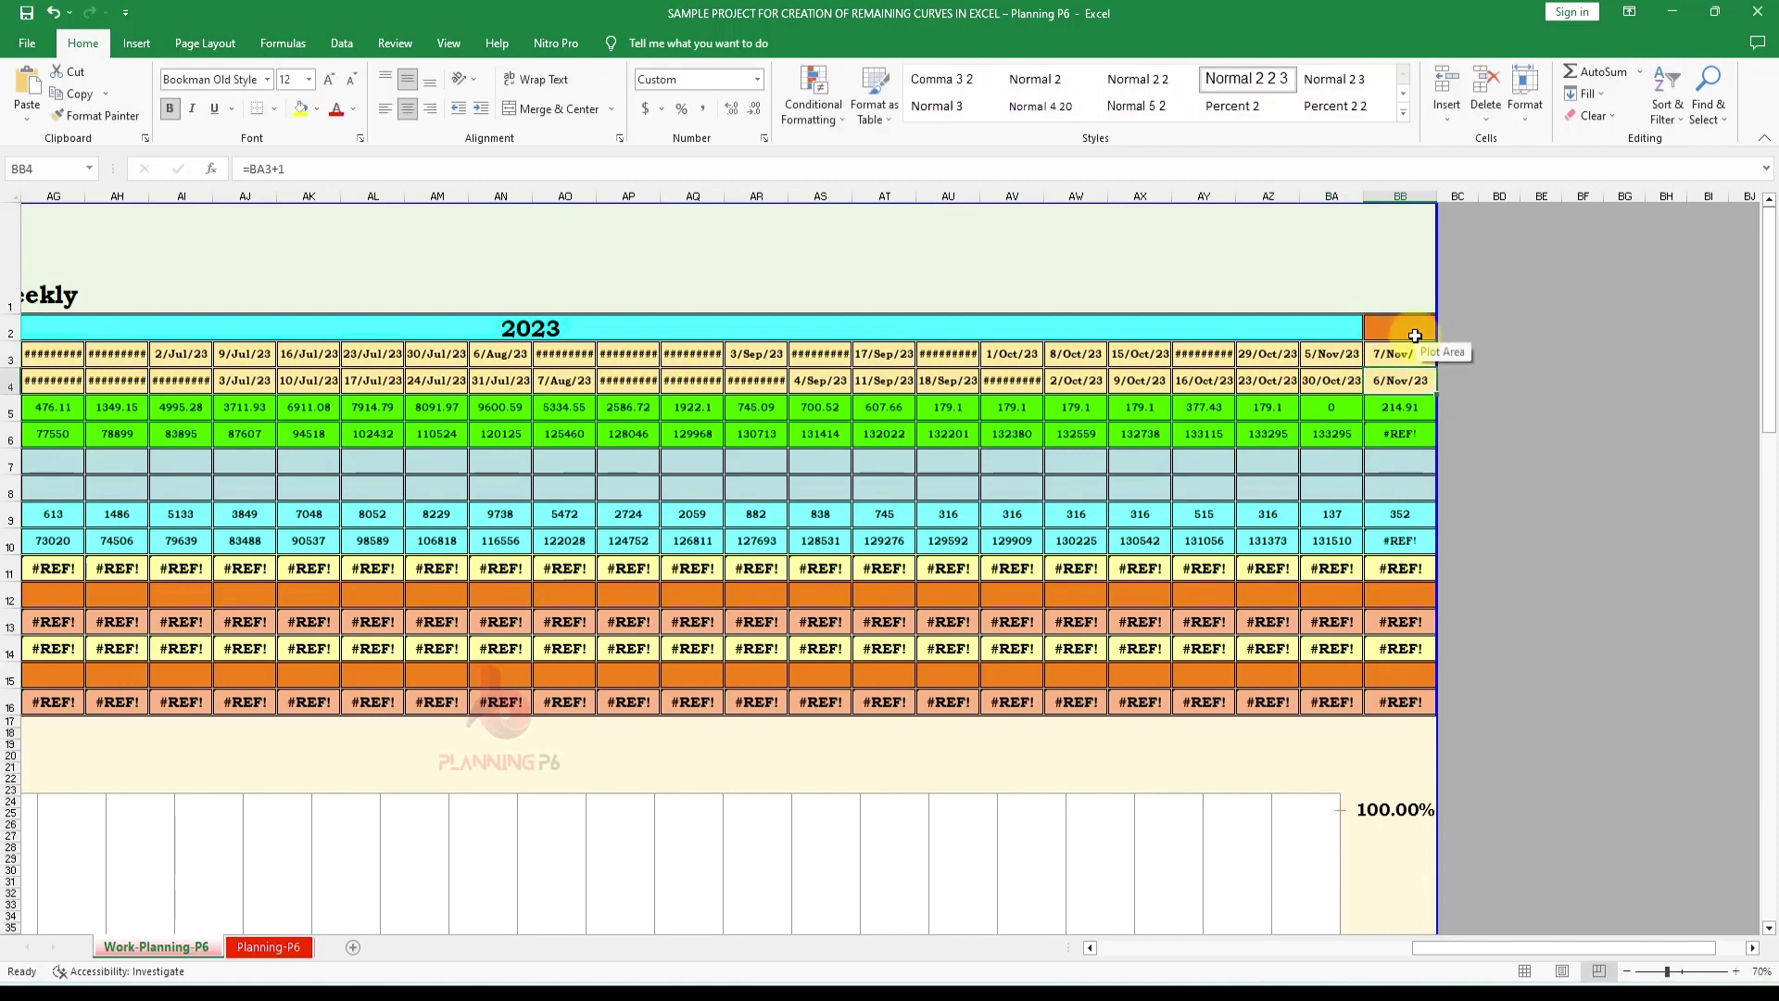
Widen column AY slightly so its week dates fit
{"action": "left_click", "coordinate": [1204, 381]}
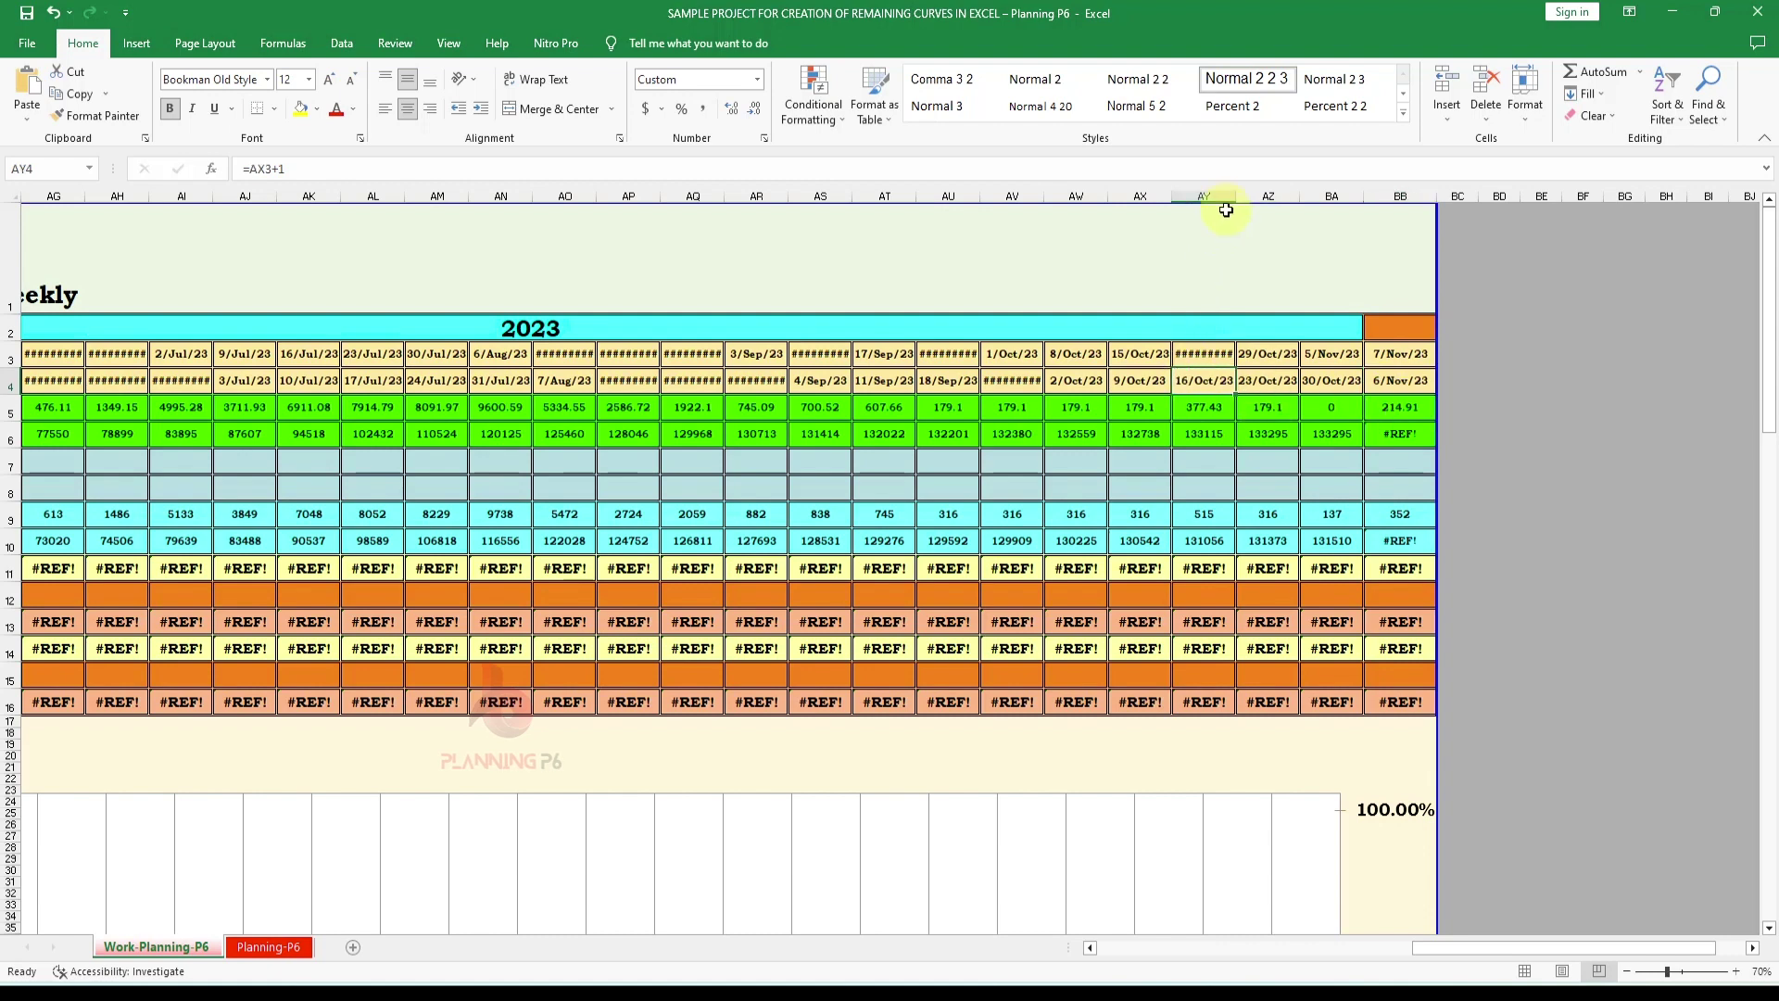
{"action": "left_click_drag", "start_coordinate": [1236, 196], "coordinate": [1249, 192]}
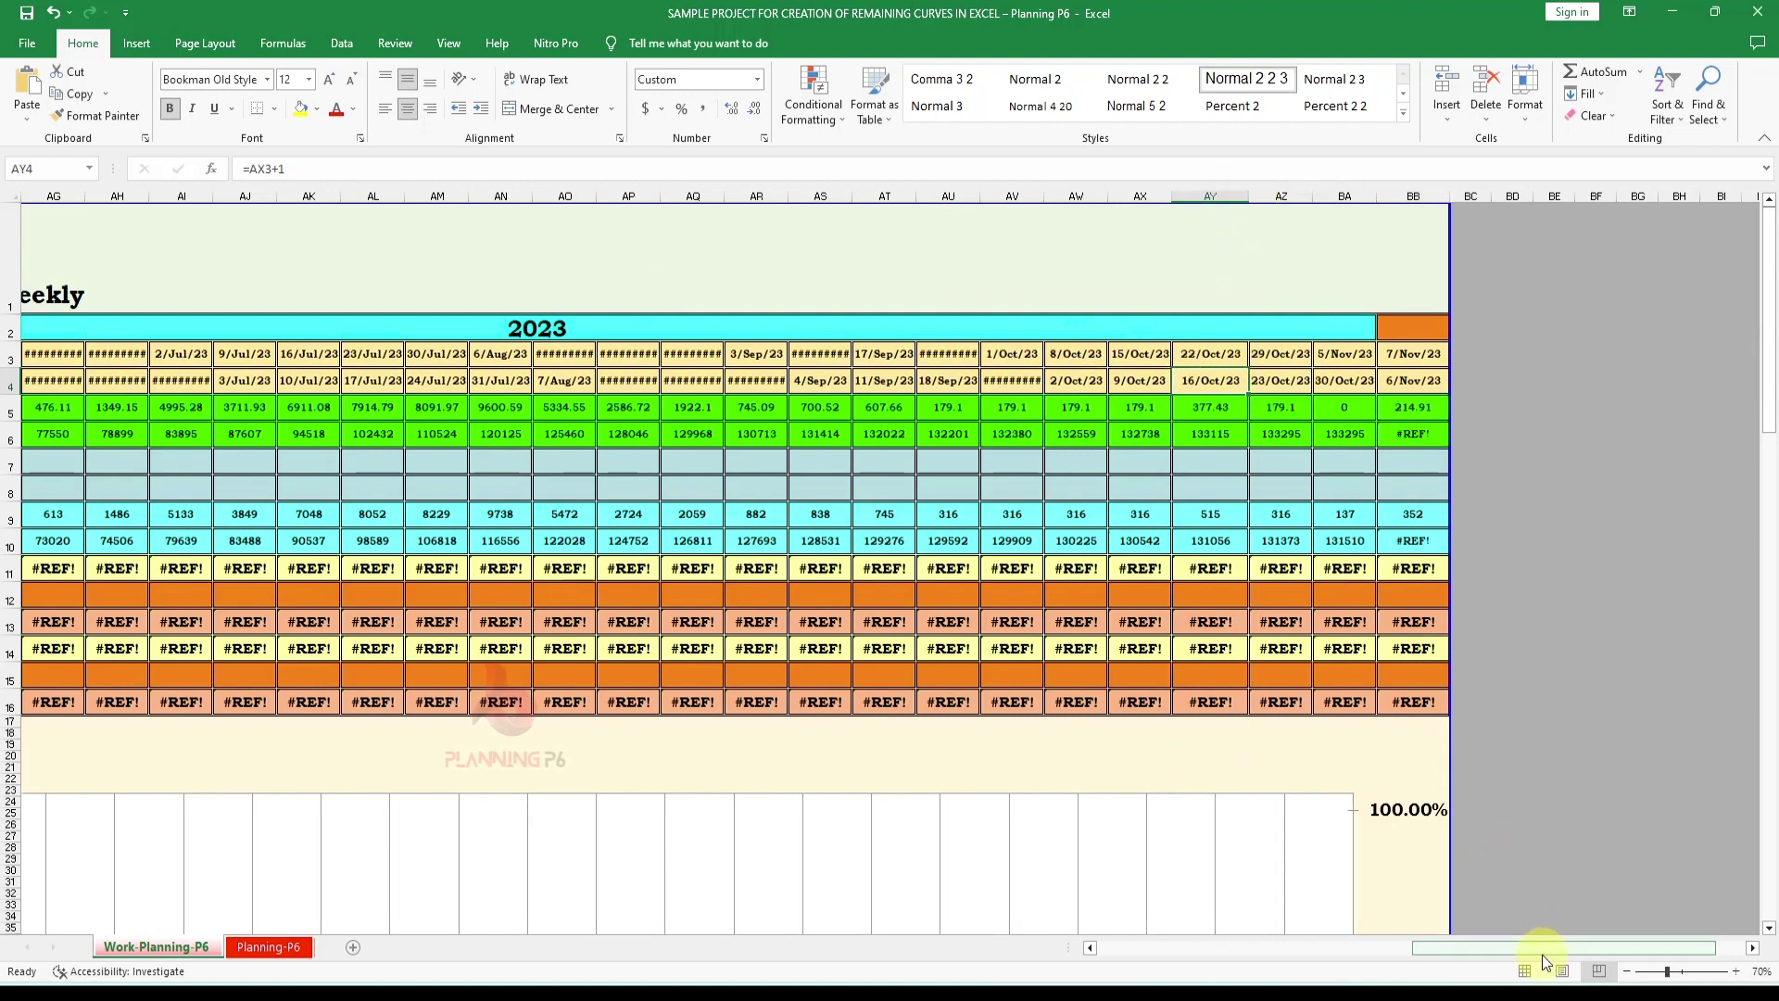
Unmerge the 2022 year heading in row 2
{"action": "left_click_drag", "start_coordinate": [1542, 954], "coordinate": [1297, 938]}
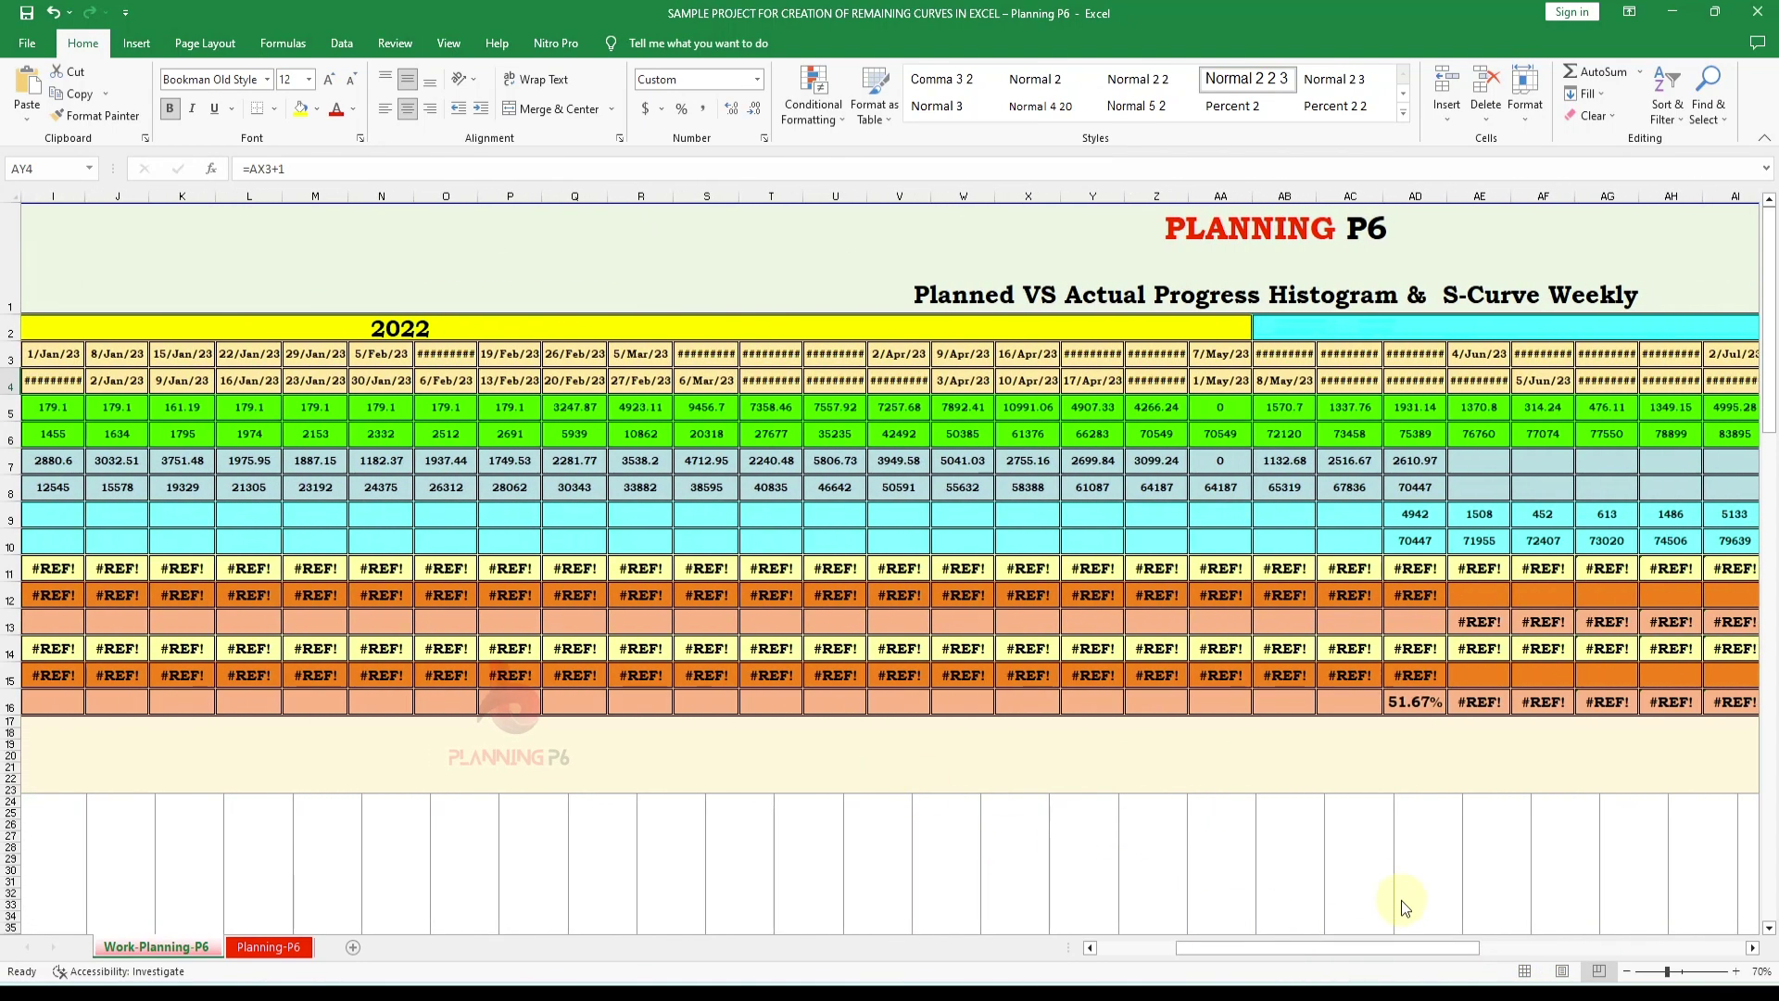
{"action": "left_click_drag", "start_coordinate": [1420, 948], "coordinate": [1332, 943]}
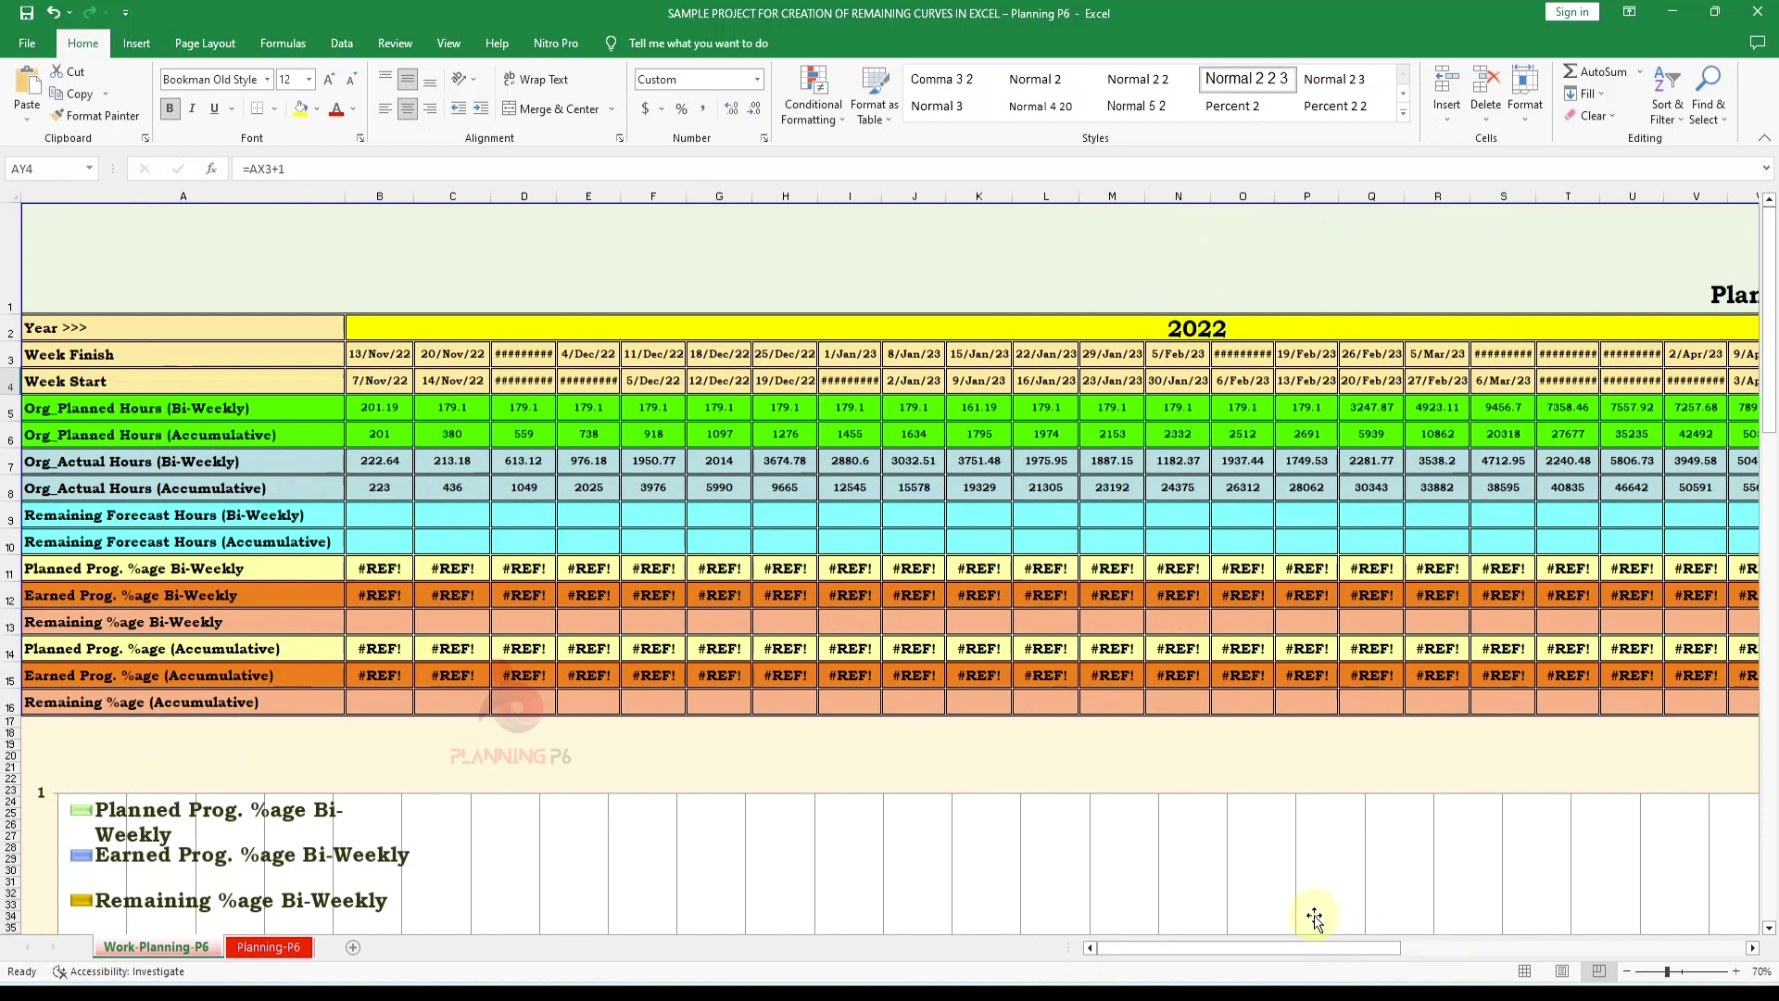
{"action": "left_click", "coordinate": [733, 333]}
{"action": "left_click", "coordinate": [580, 111]}
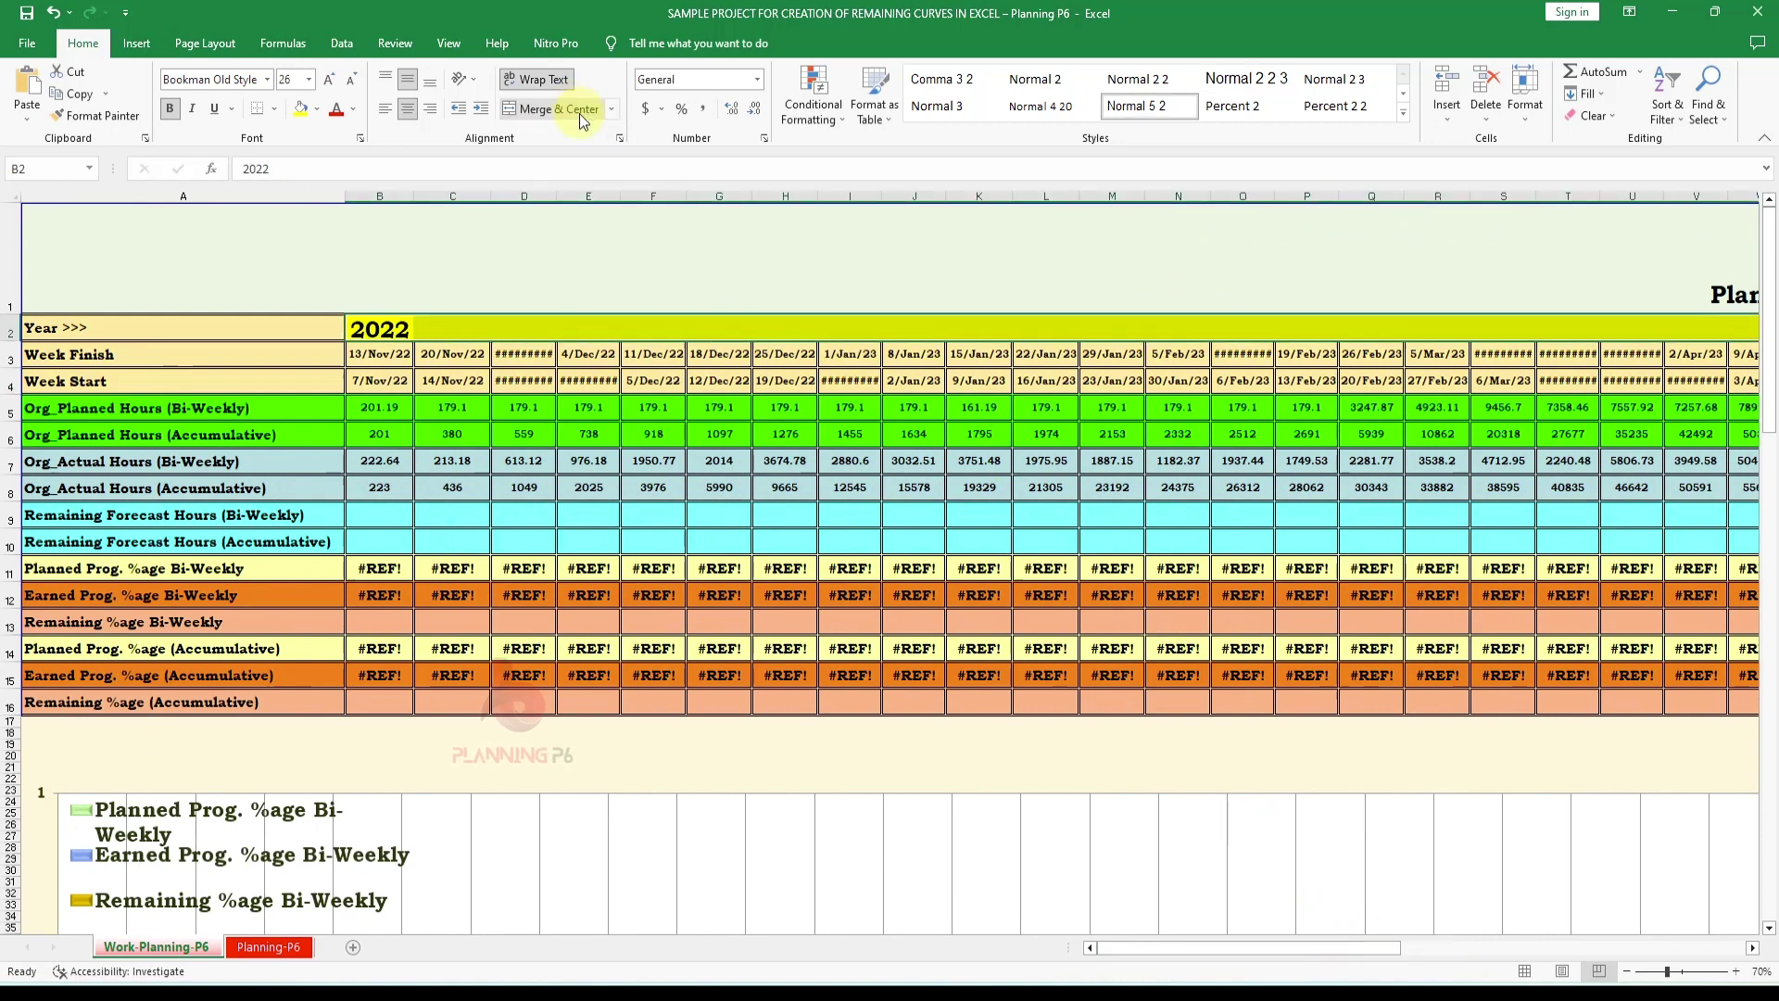
{"action": "left_click", "coordinate": [935, 494]}
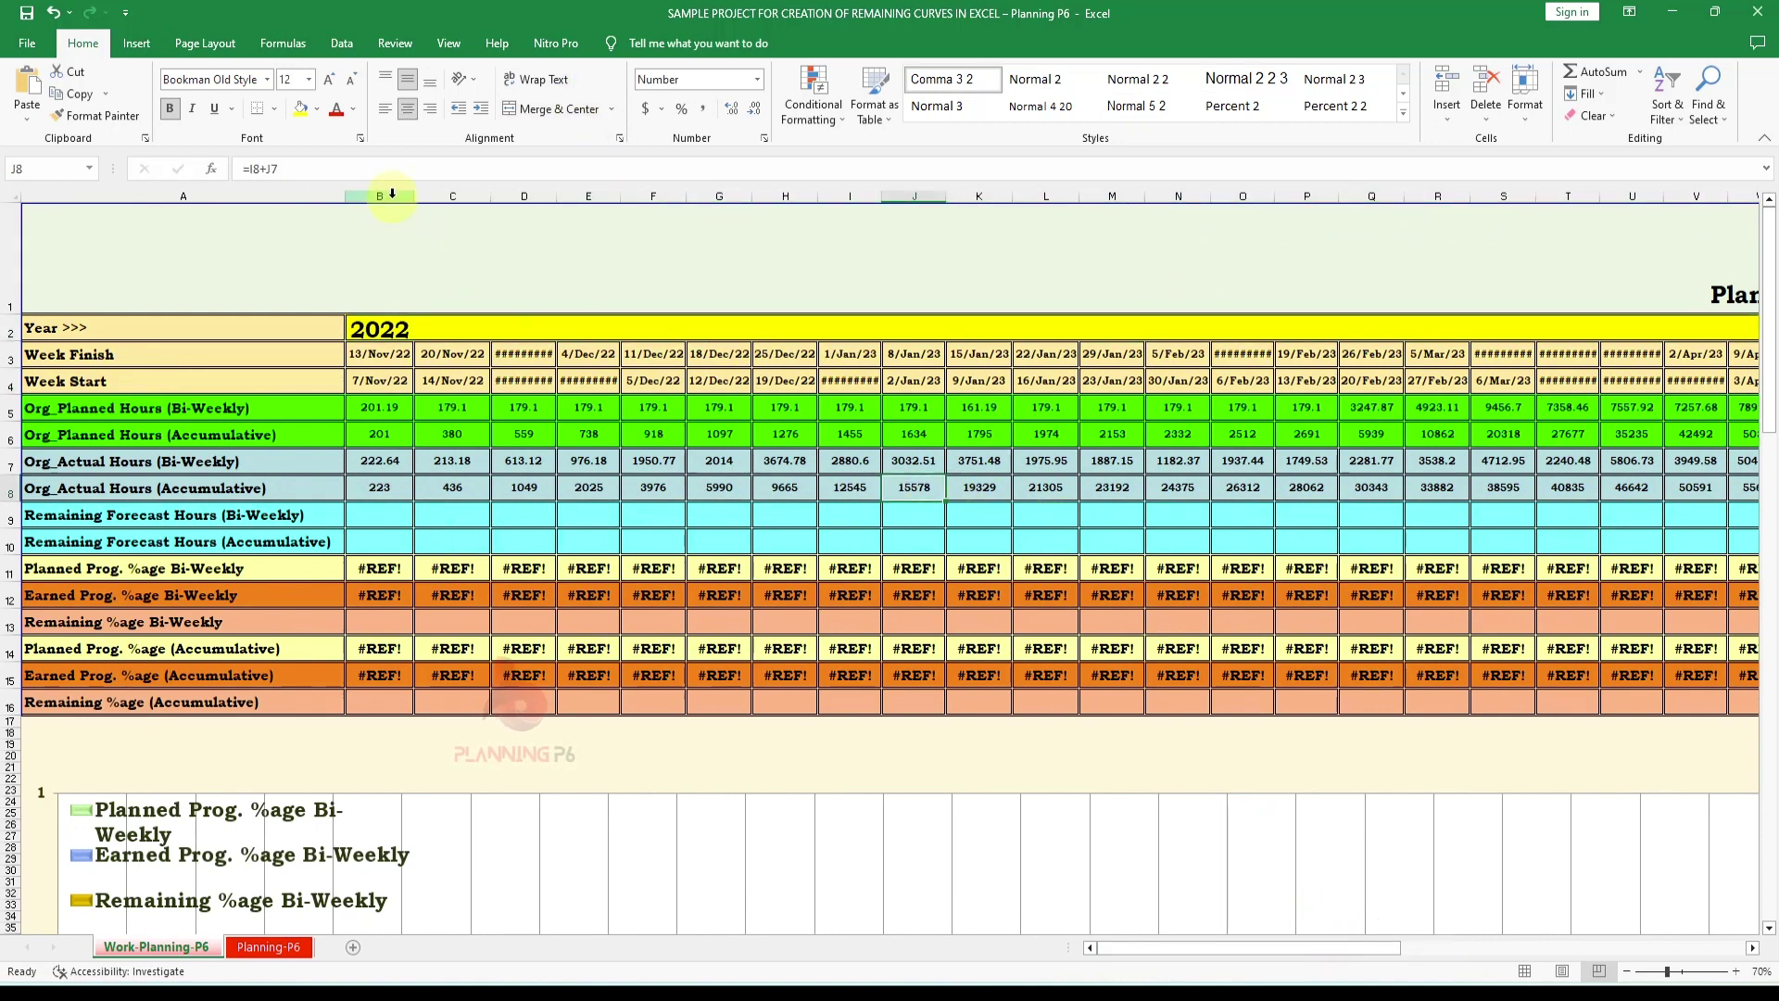
Widen columns B through BB together so every Week Finish and Week Start date is shown in full
{"action": "left_click_drag", "start_coordinate": [392, 194], "coordinate": [1705, 341]}
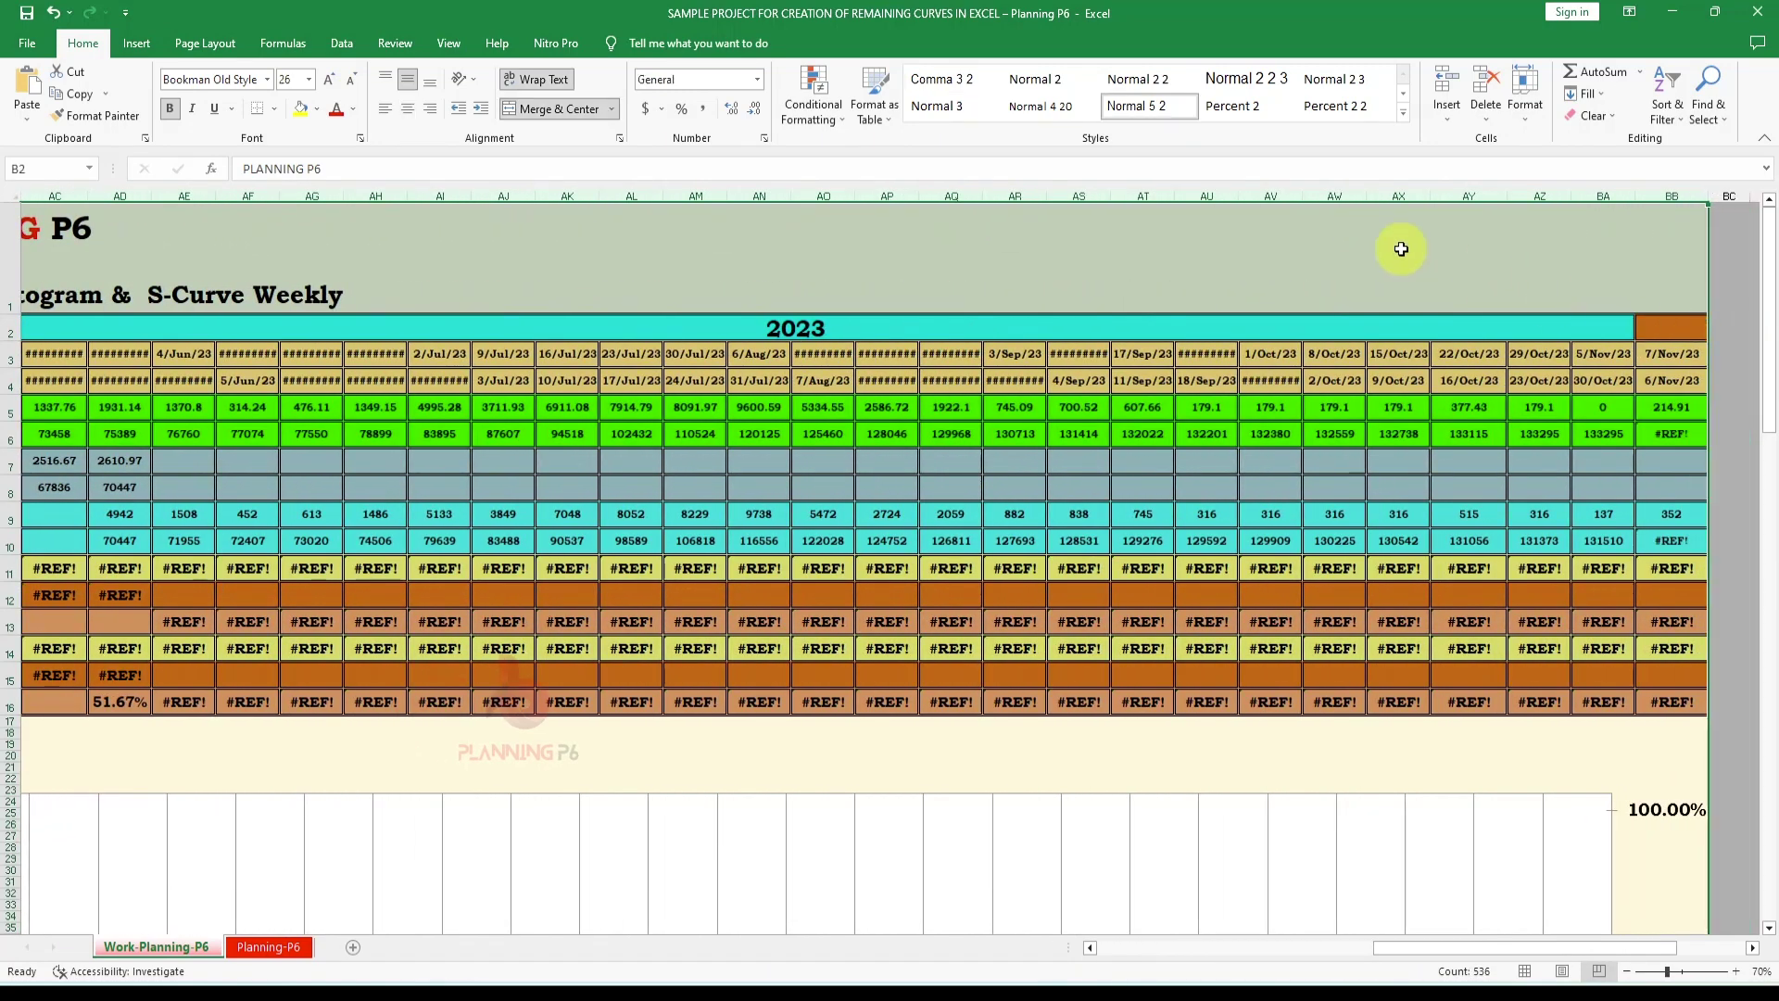
{"action": "left_click_drag", "start_coordinate": [1175, 197], "coordinate": [1194, 195]}
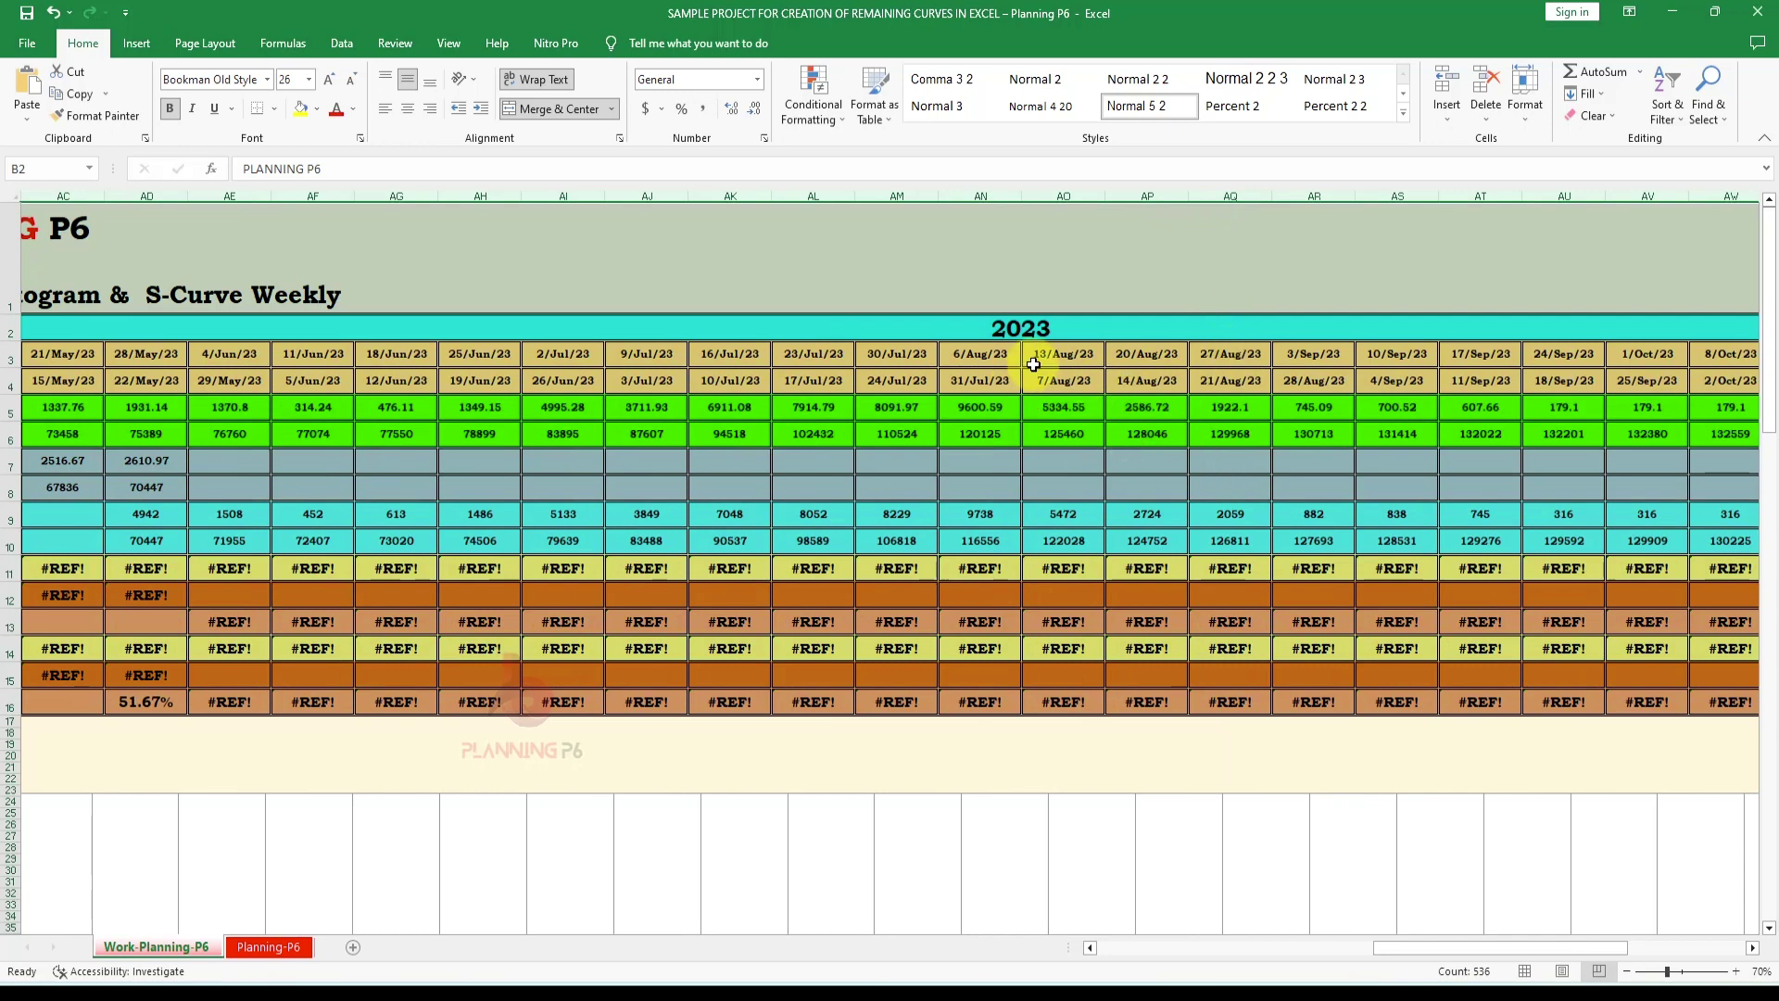
{"action": "right_click", "coordinate": [969, 359]}
{"action": "key", "text": "Escape"}
{"action": "left_click", "coordinate": [900, 368]}
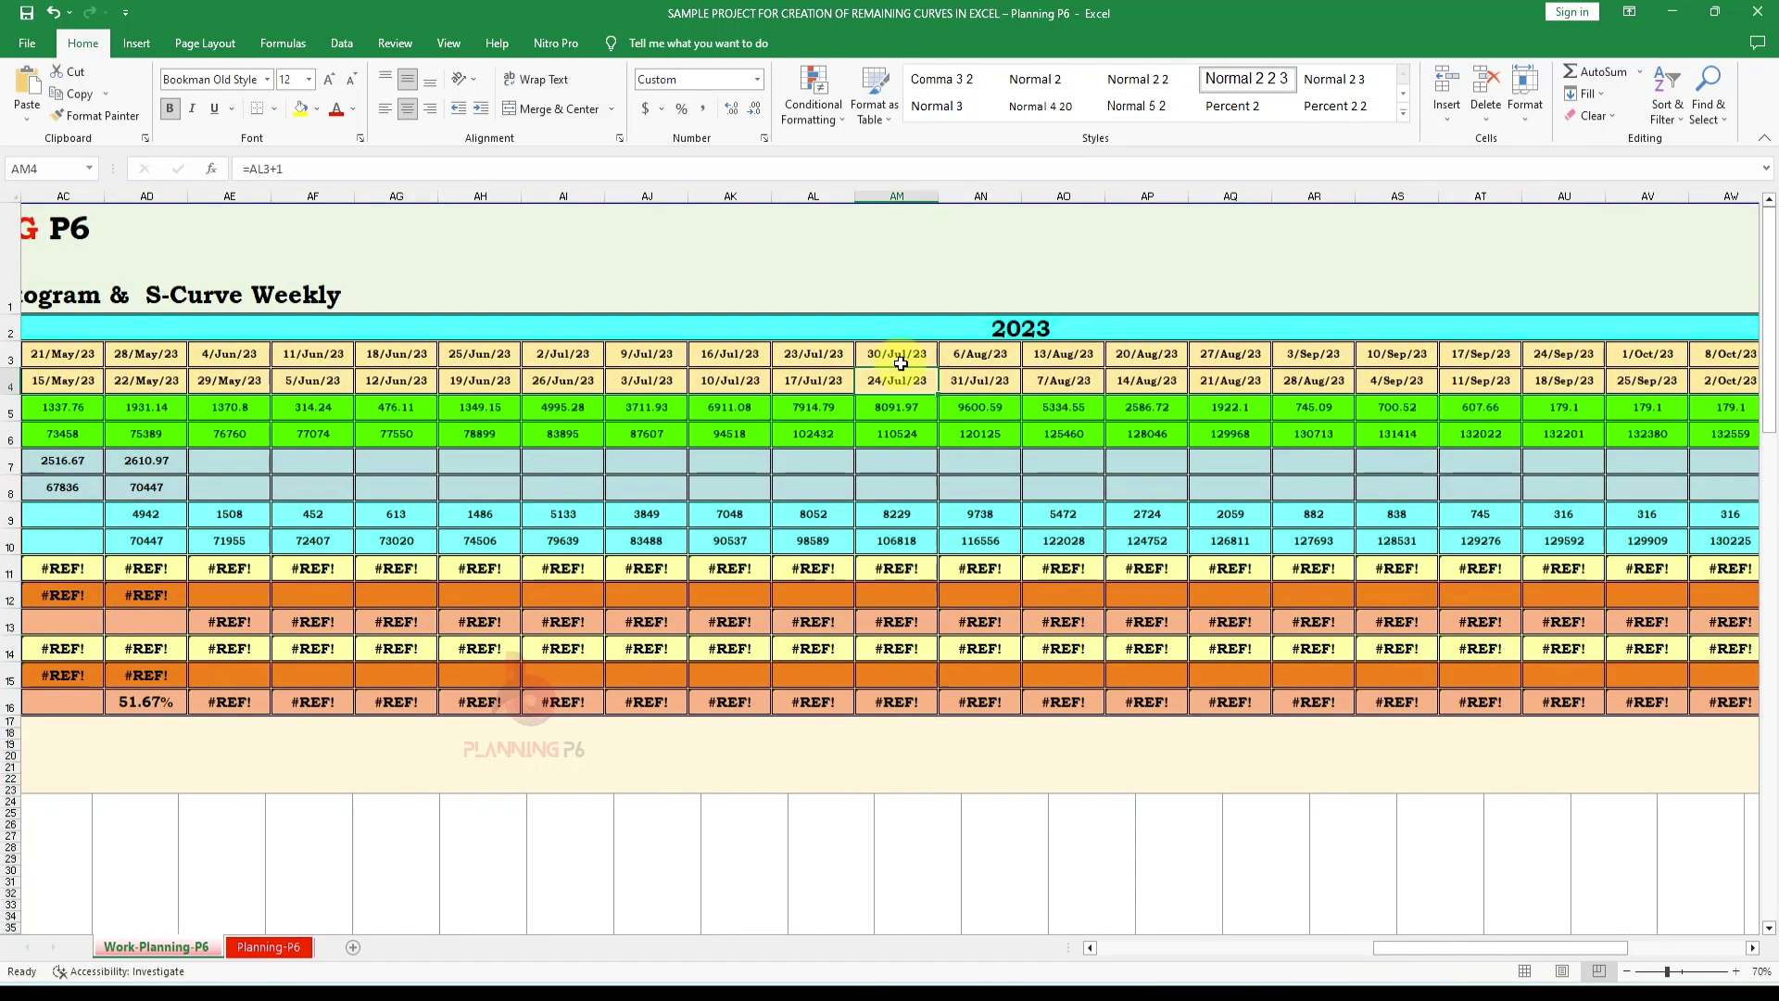
Try a vertical text orientation for the Week Finish date in AM3 and undo it
{"action": "right_click", "coordinate": [899, 357]}
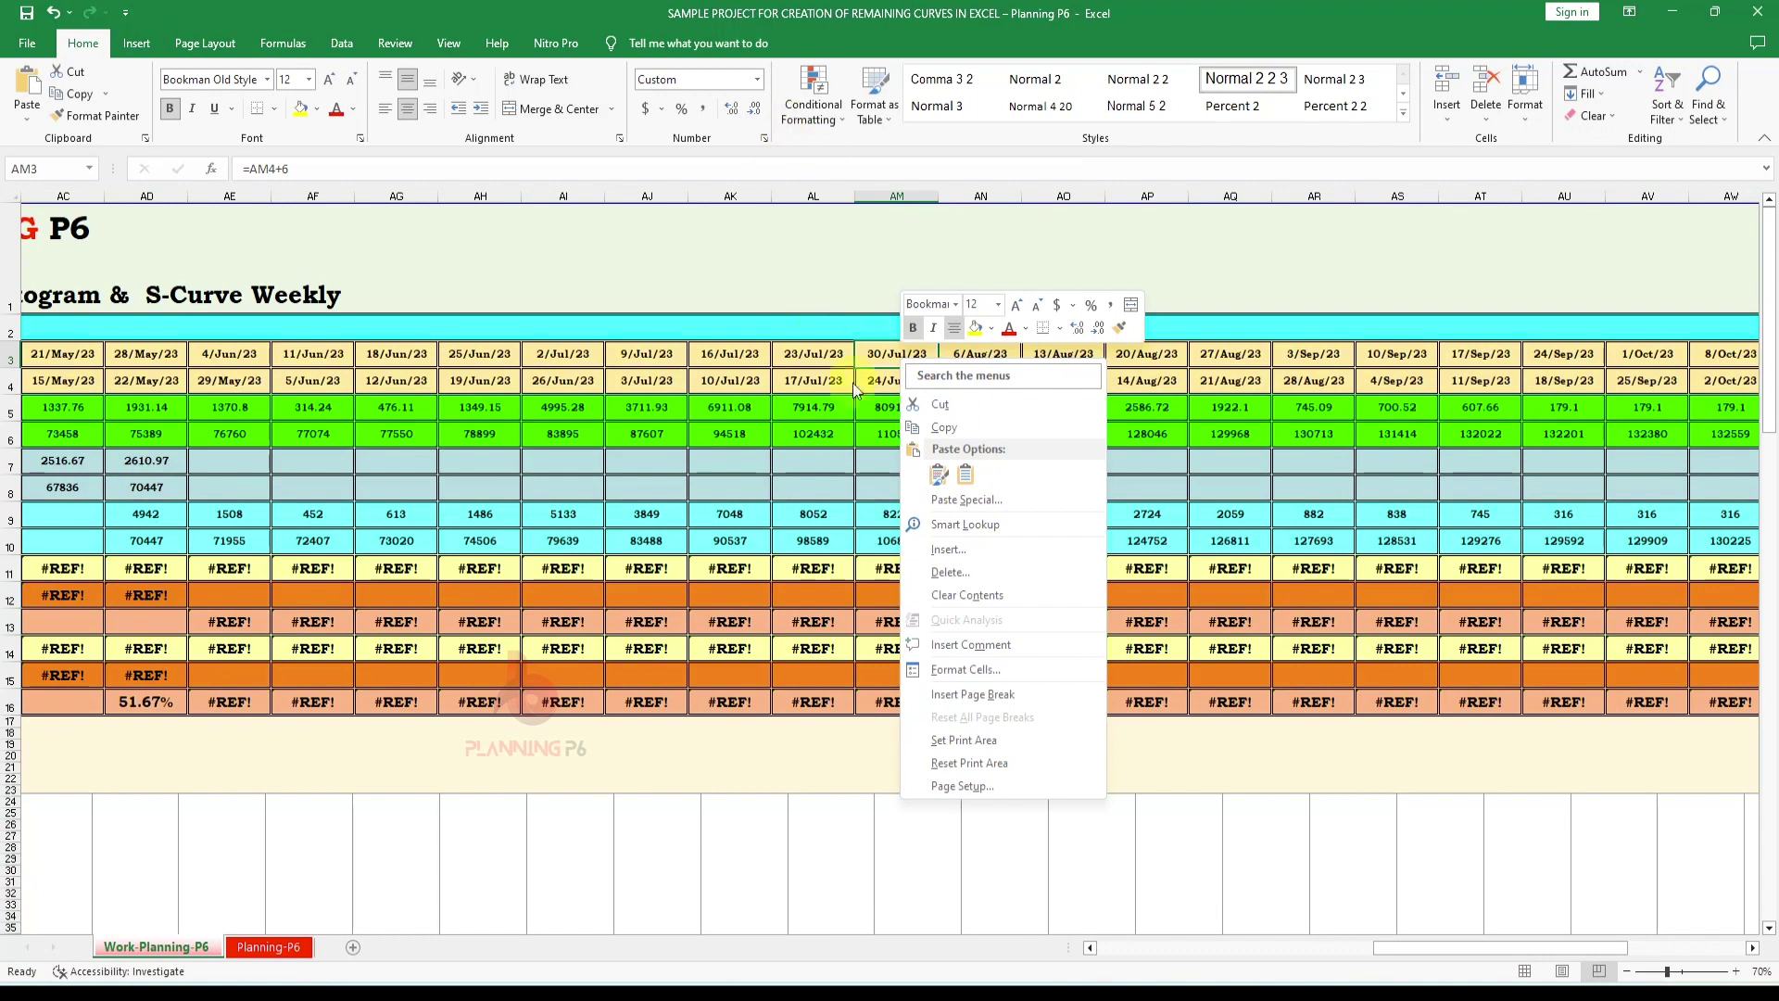
{"action": "left_click", "coordinate": [967, 669]}
{"action": "left_click", "coordinate": [833, 476]}
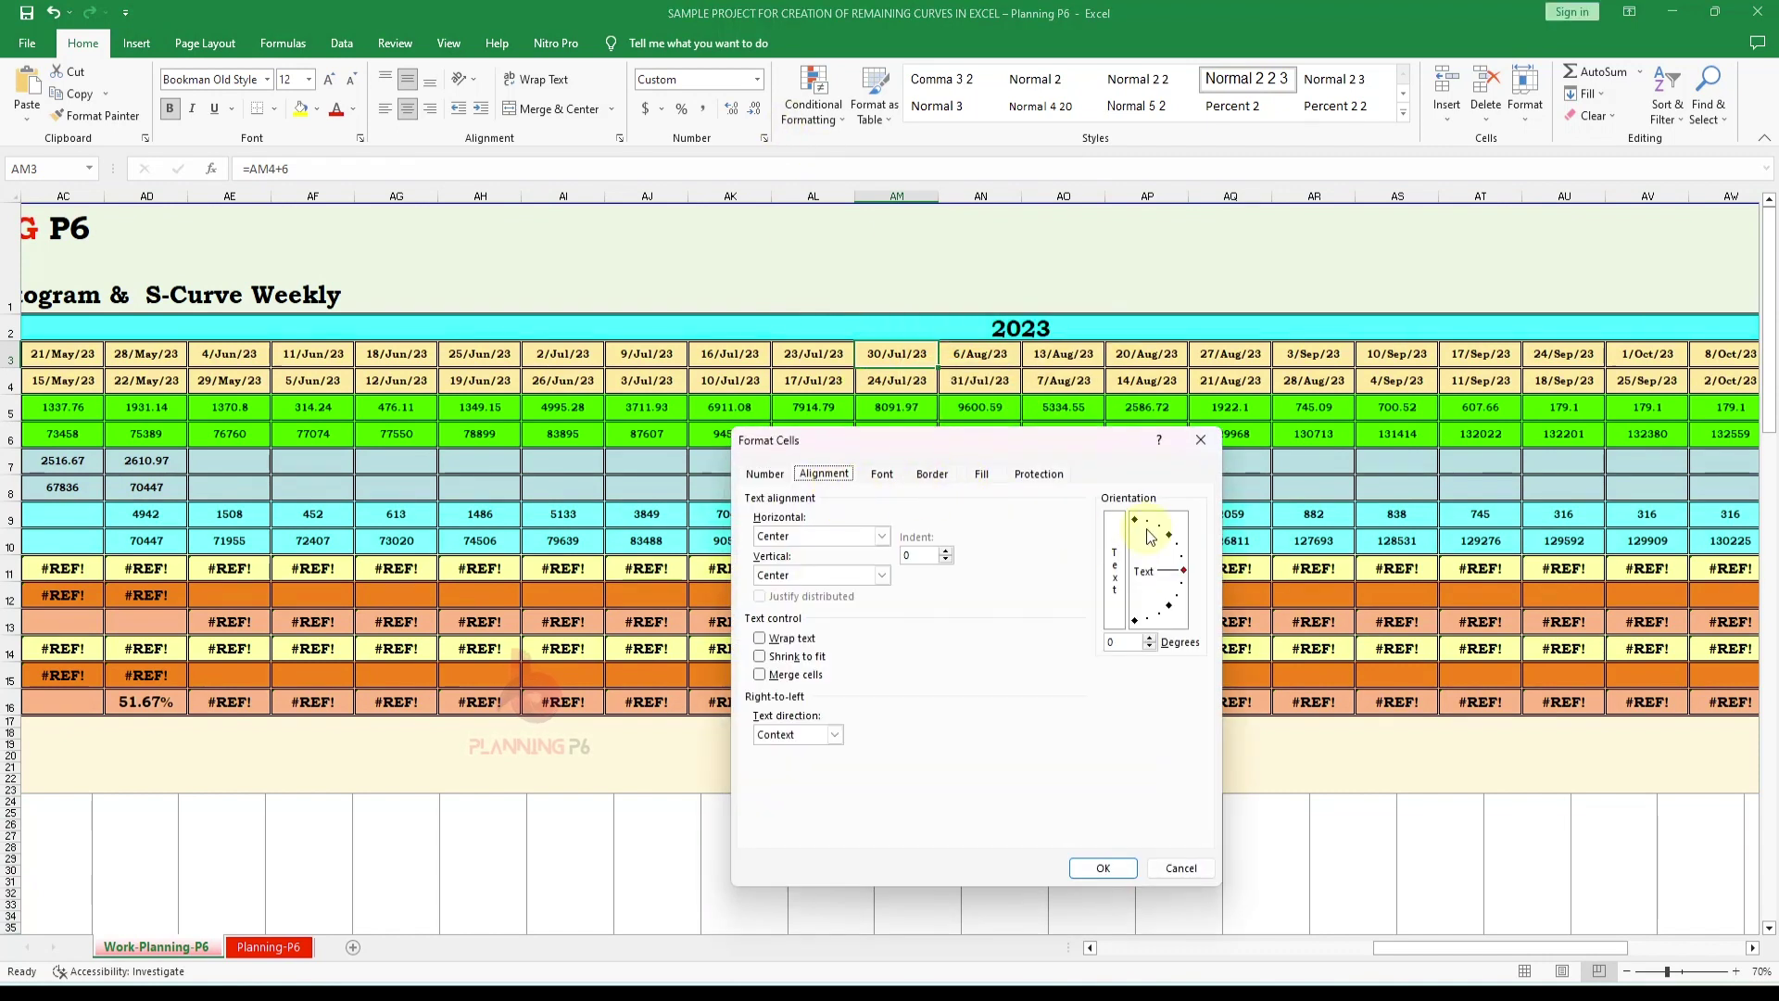
{"action": "left_click", "coordinate": [1125, 873]}
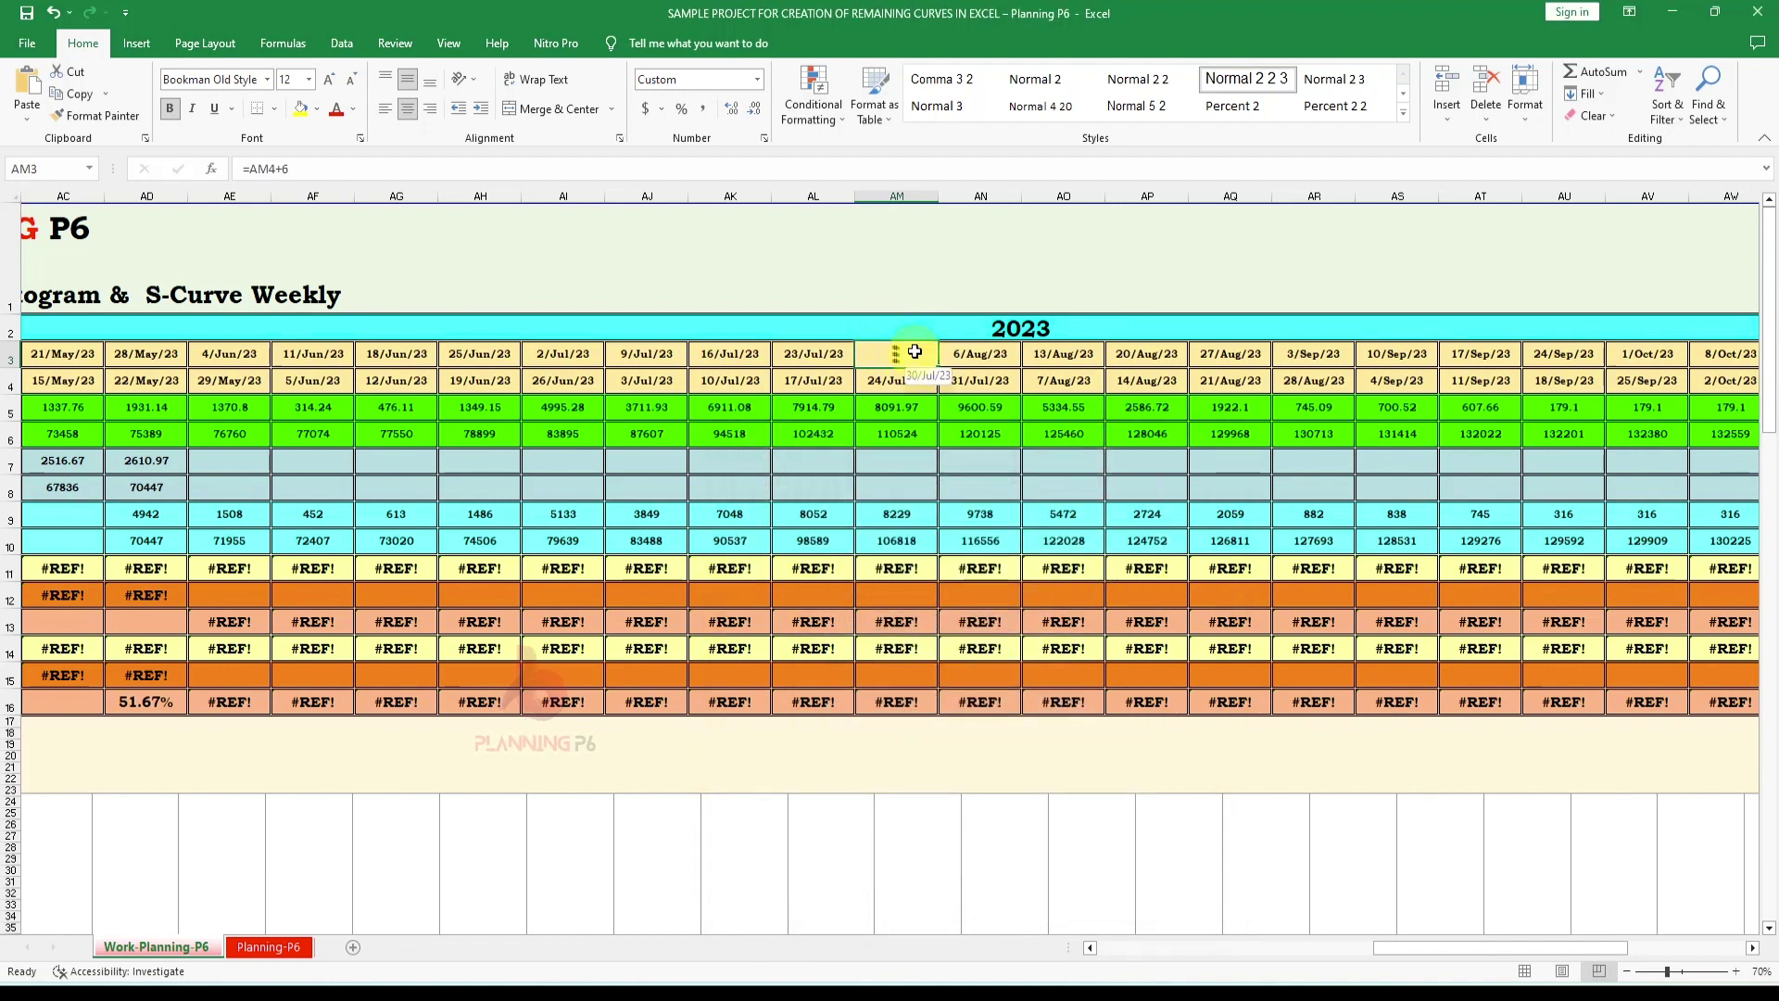
{"action": "key", "text": "ctrl+z"}
{"action": "left_click", "coordinate": [913, 406]}
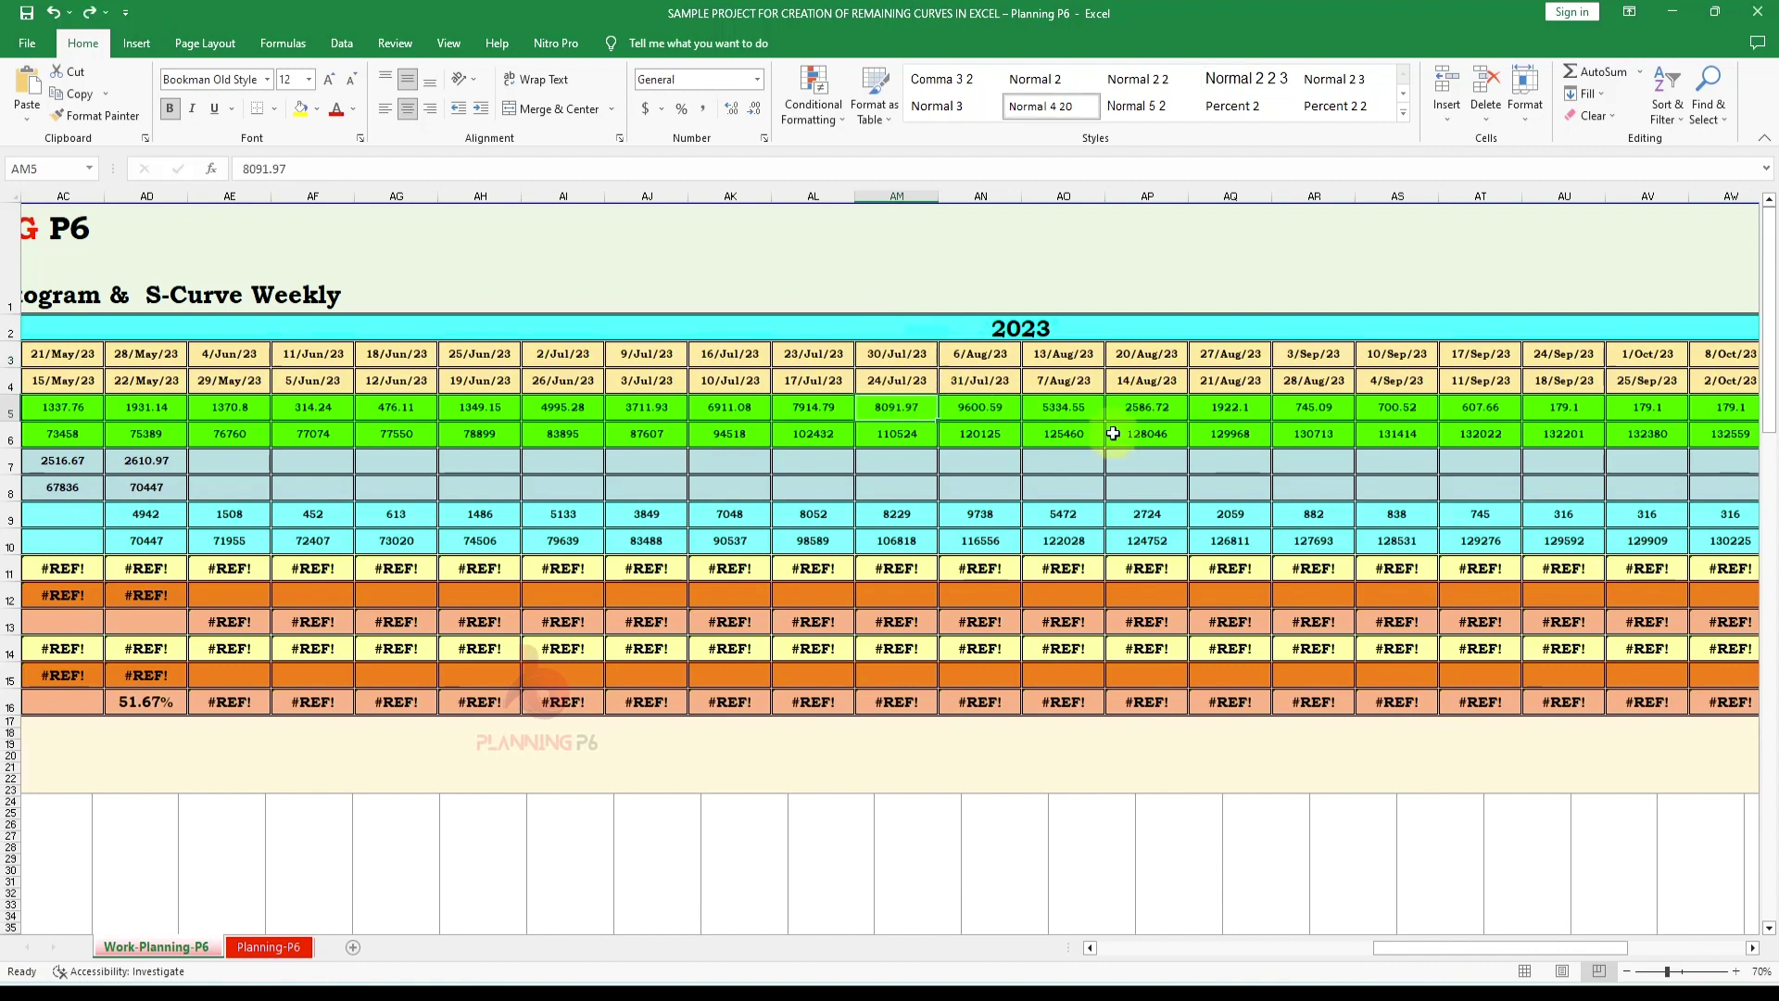
{"action": "left_click", "coordinate": [917, 363]}
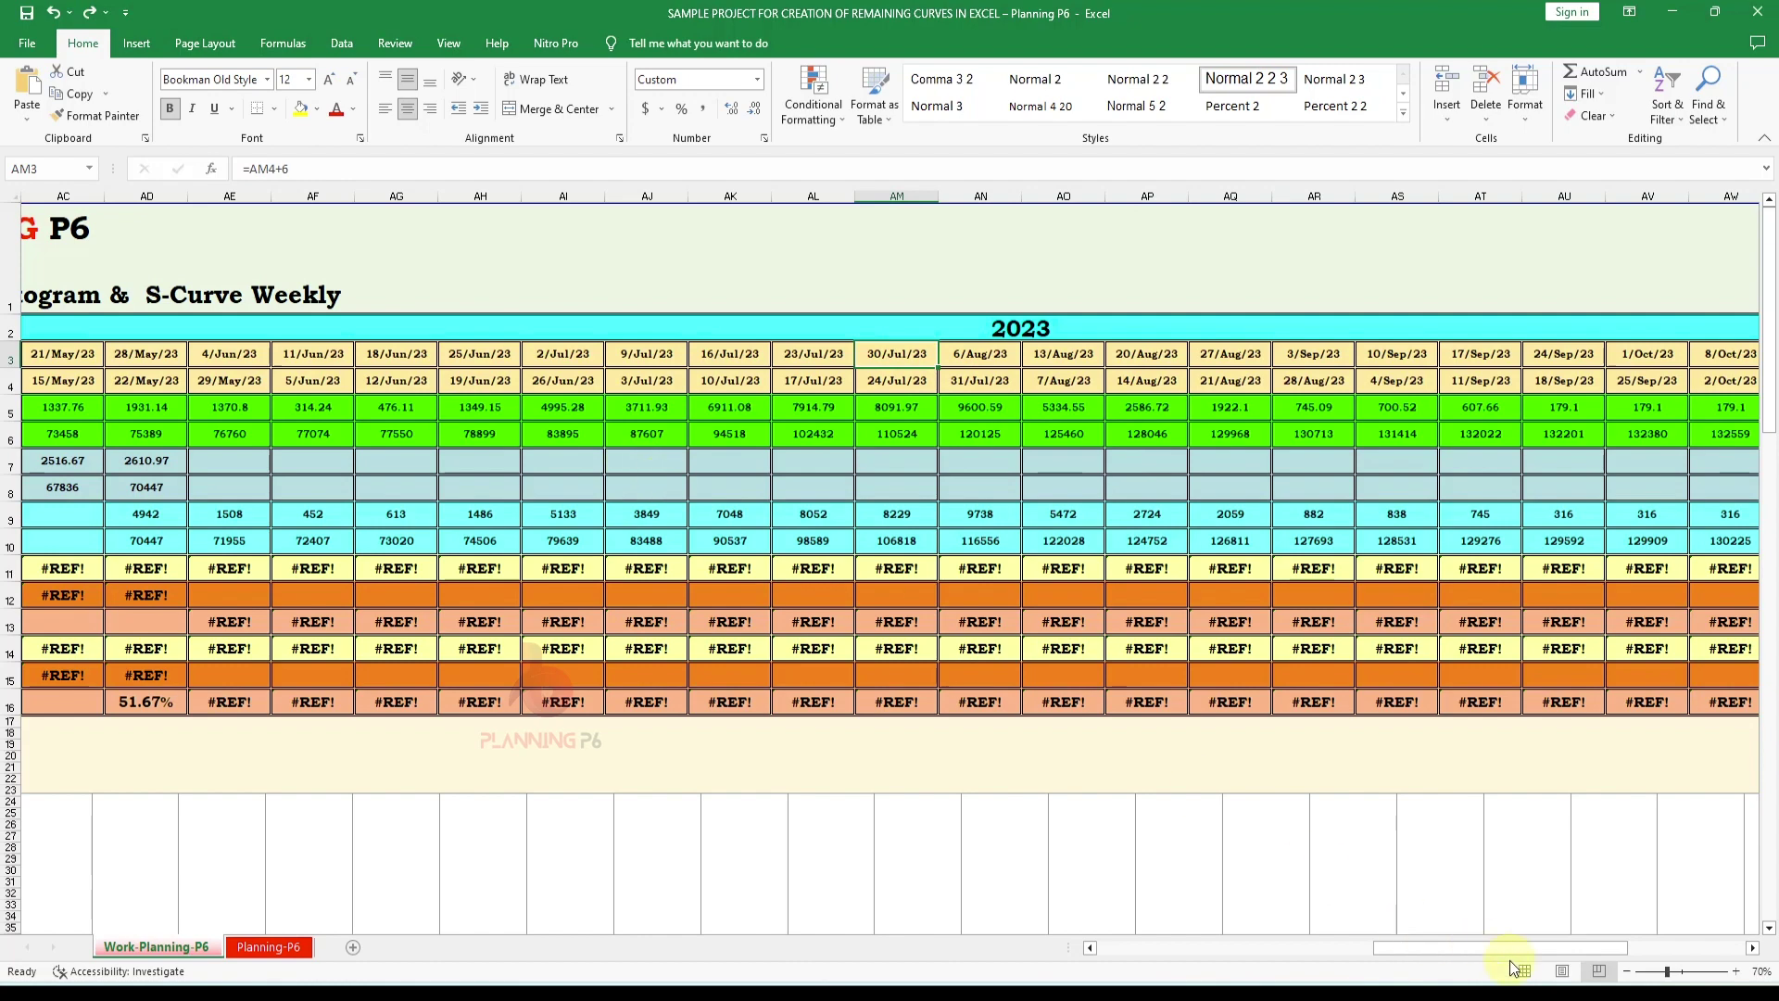
Merge and center the 2022 year heading over B2:I2, up to the week finishing 1/Jan/23
{"action": "left_click_drag", "start_coordinate": [1470, 951], "coordinate": [1184, 938]}
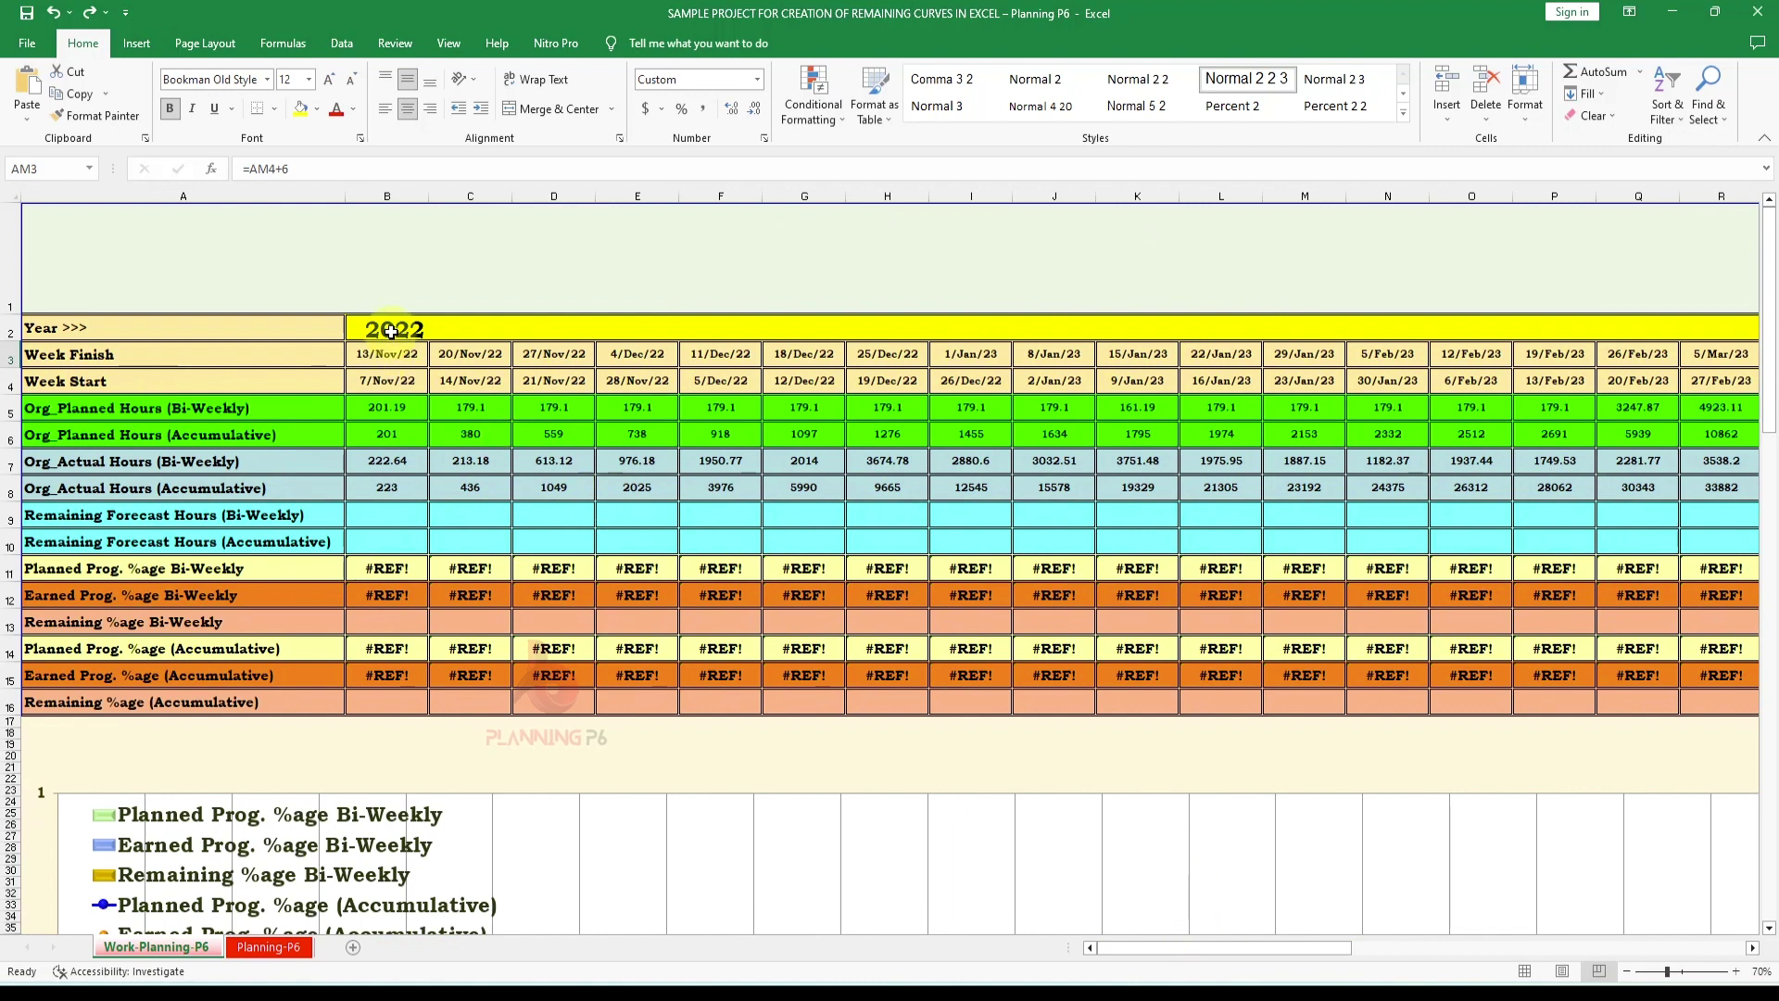
{"action": "left_click_drag", "start_coordinate": [390, 331], "coordinate": [965, 339]}
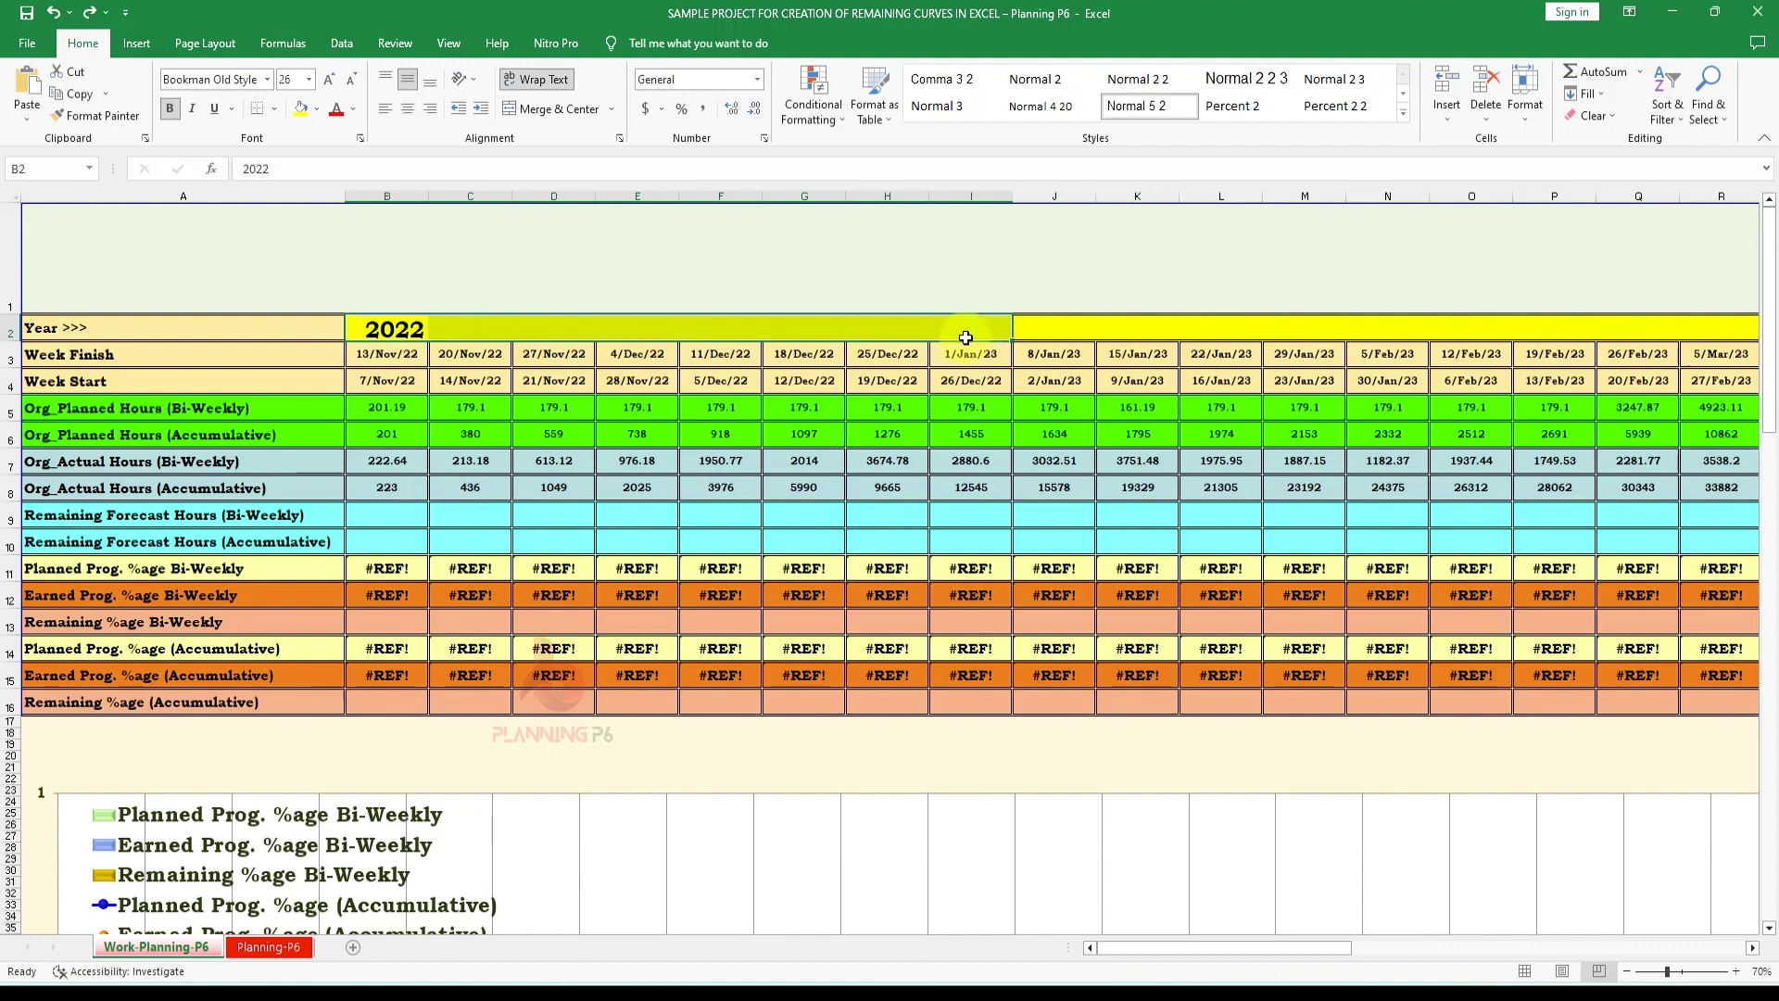
{"action": "left_click", "coordinate": [562, 113]}
Merge and center the 2023 year heading in row 2 starting from J2, replacing its previous merged range
{"action": "left_click_drag", "start_coordinate": [1056, 332], "coordinate": [1627, 325]}
{"action": "left_click", "coordinate": [563, 111]}
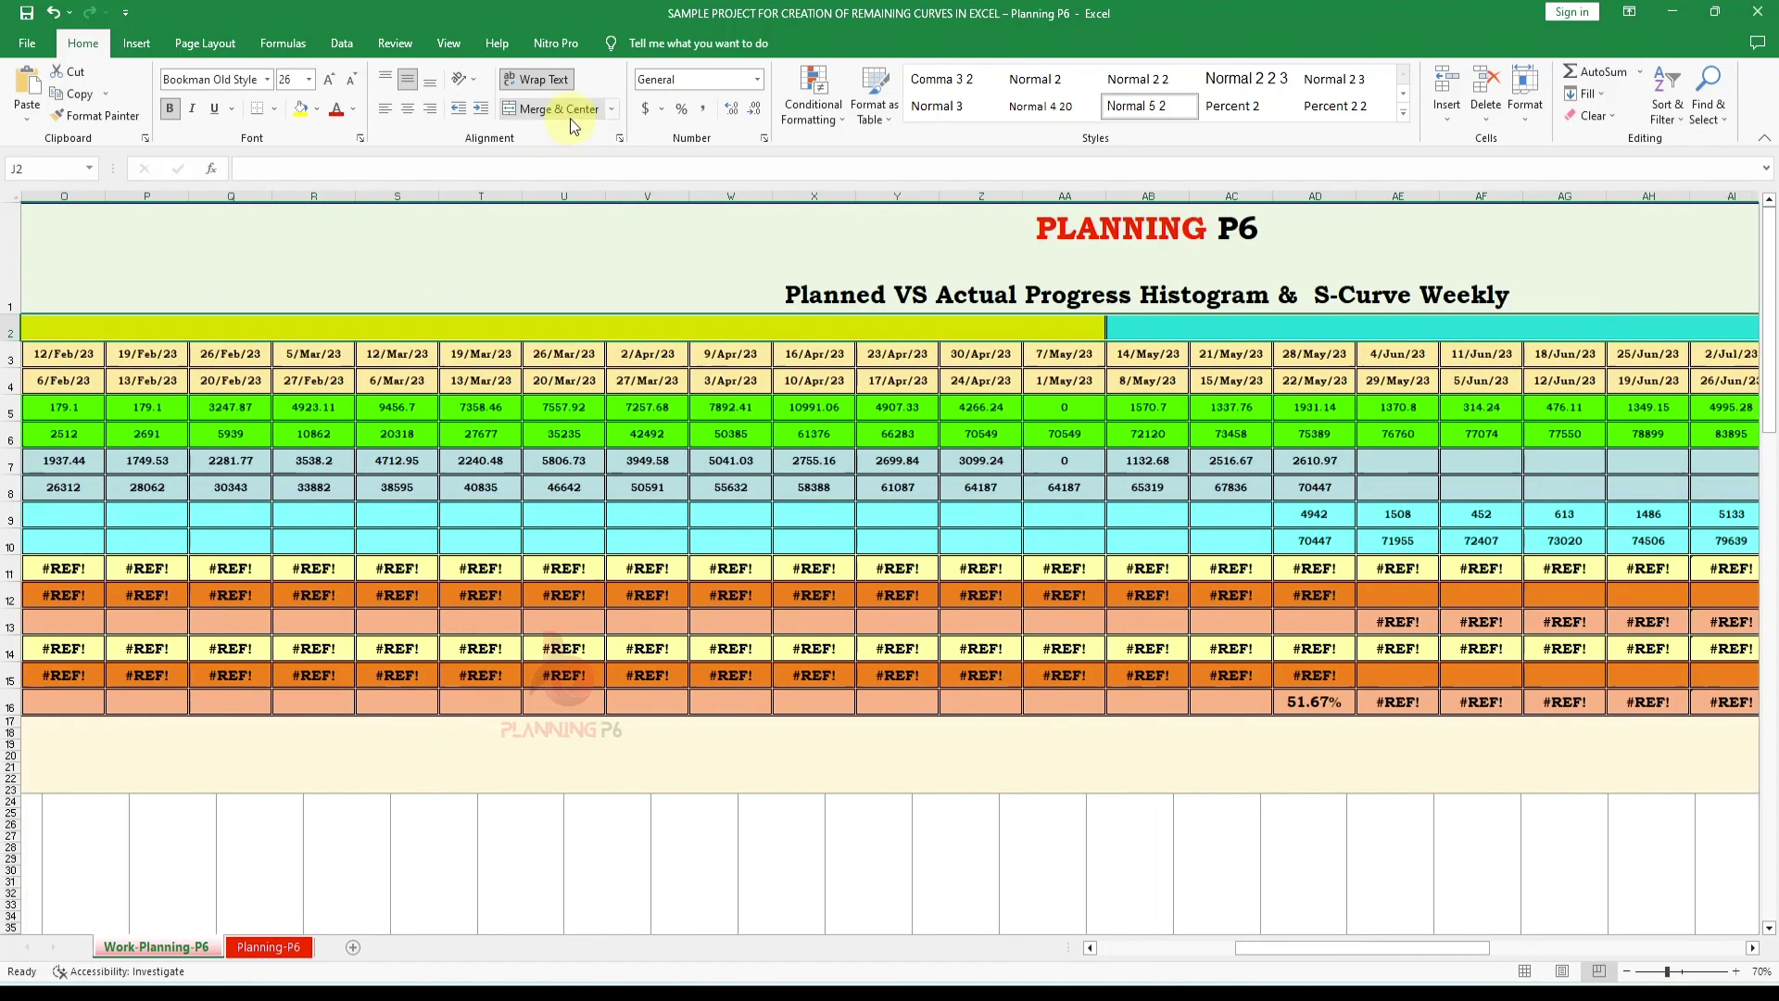
{"action": "left_click", "coordinate": [567, 111]}
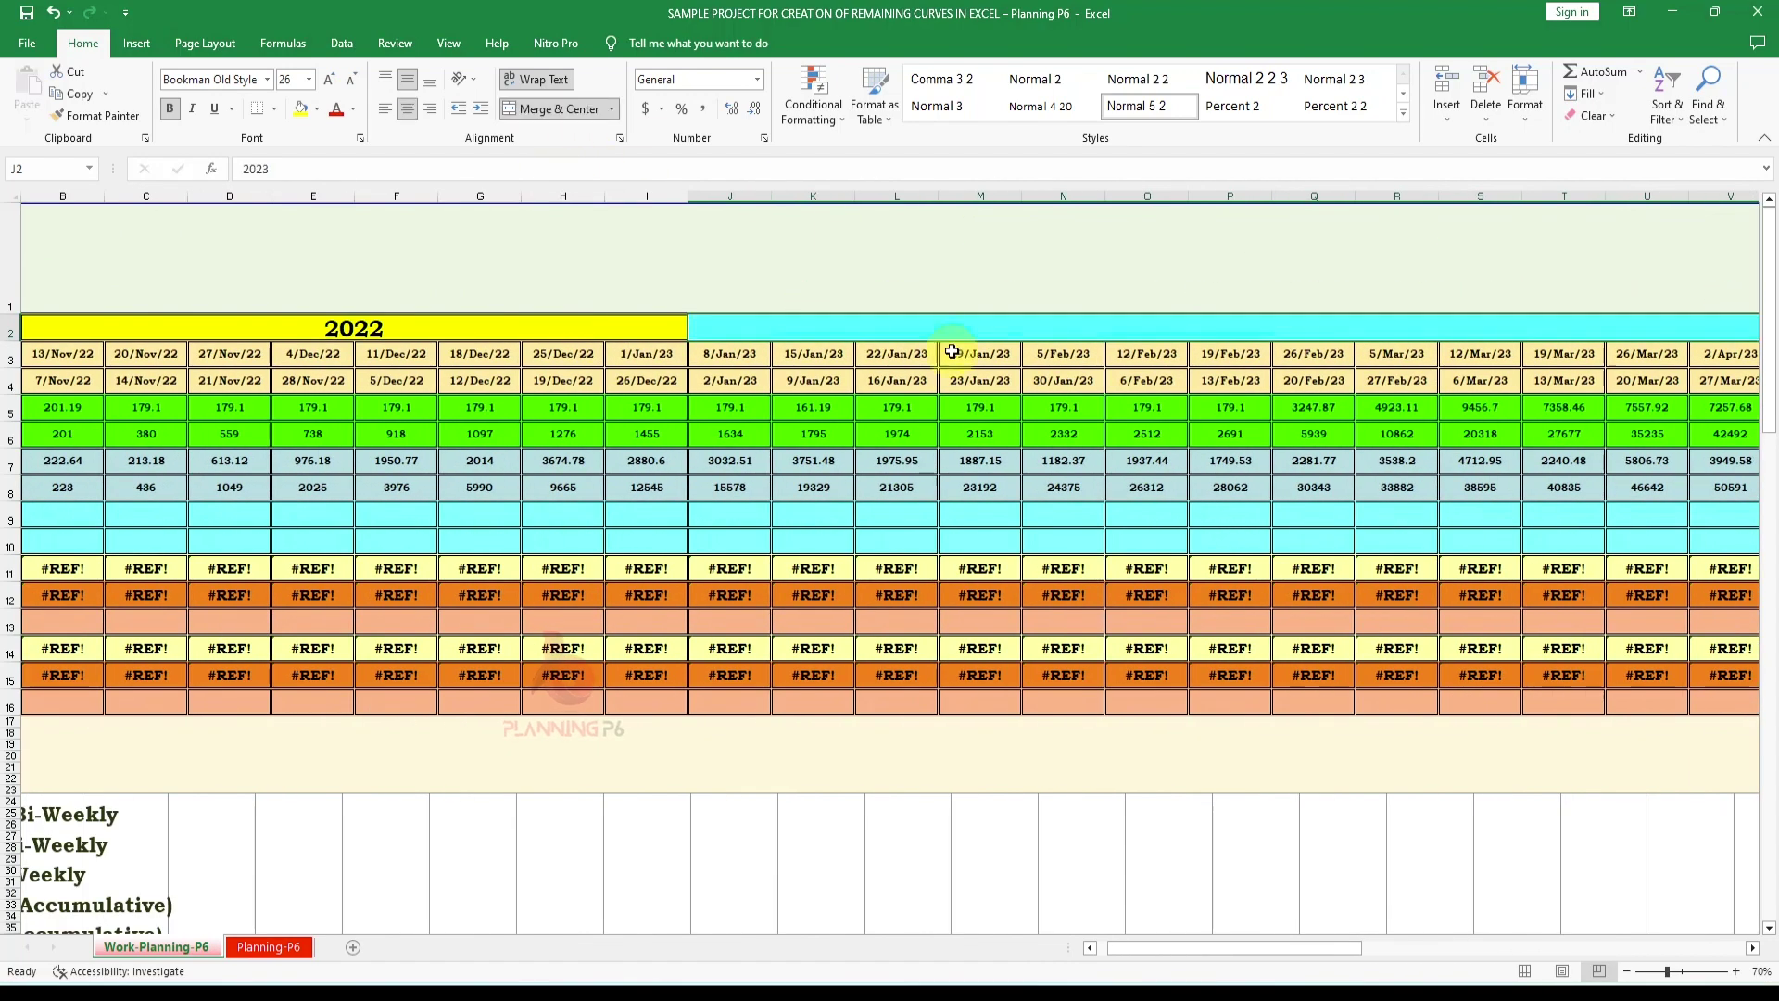
{"action": "left_click_drag", "start_coordinate": [1291, 954], "coordinate": [1232, 941]}
{"action": "left_click_drag", "start_coordinate": [553, 541], "coordinate": [637, 541]}
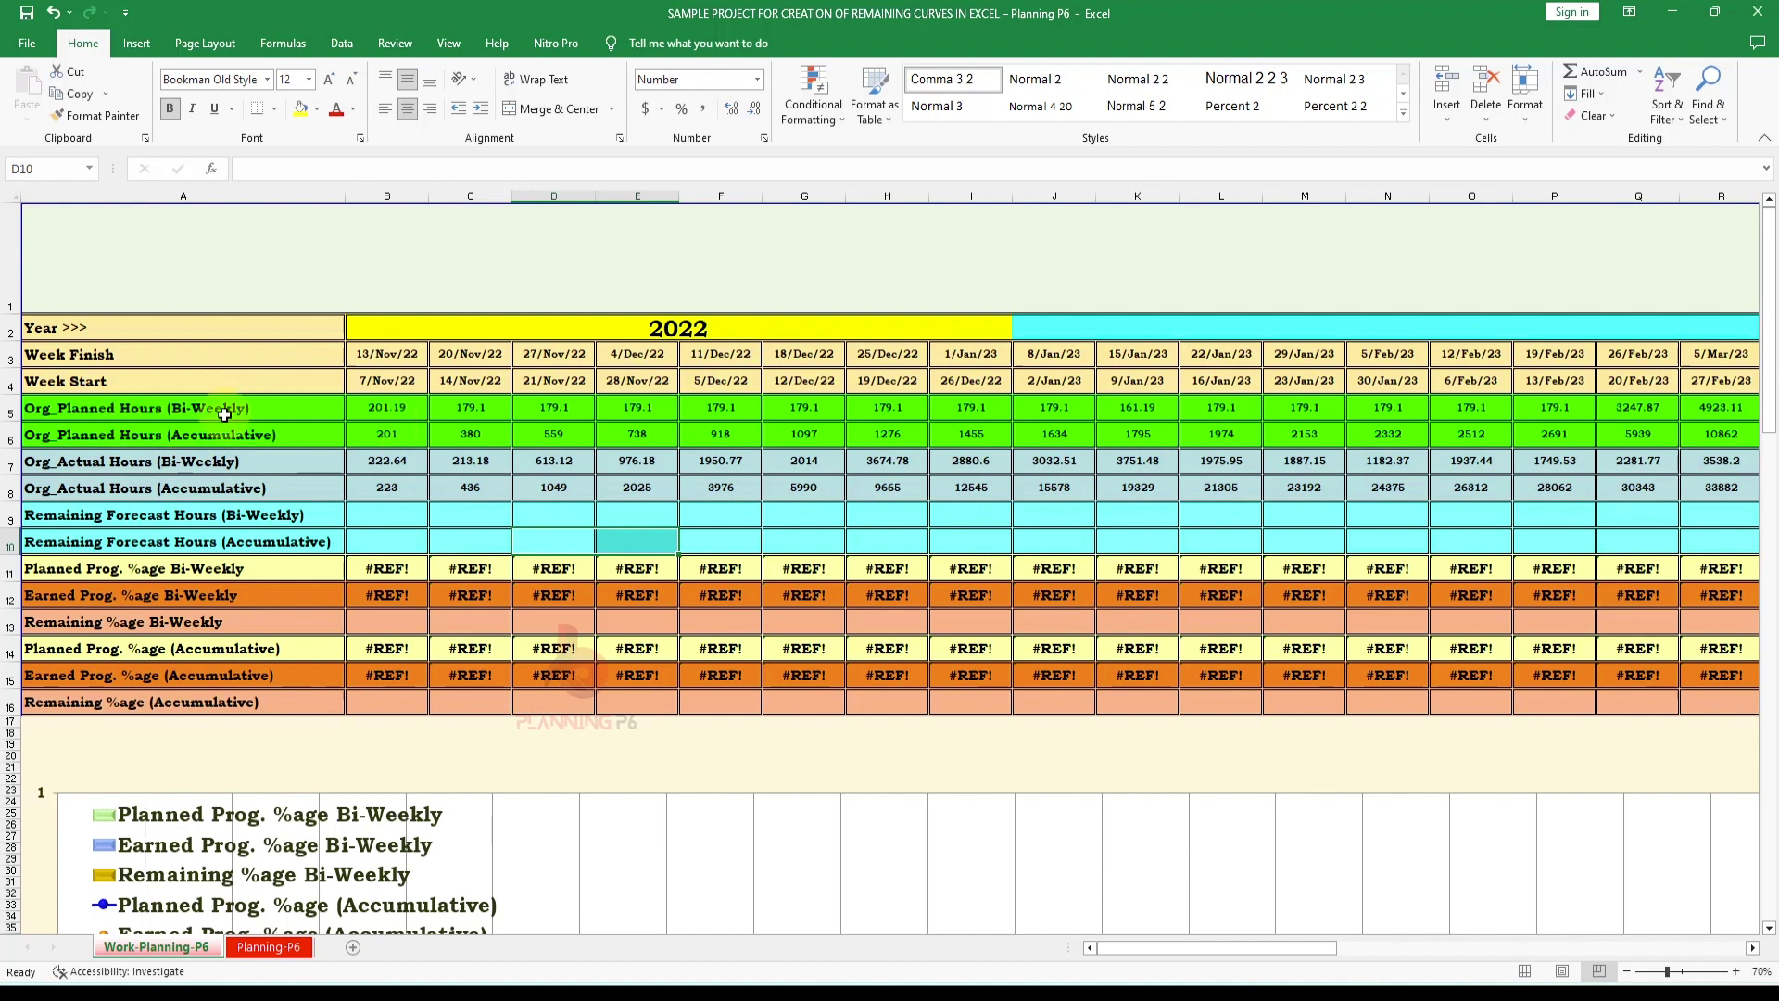
Change the planned, actual and remaining forecast hours labels in A5, A7 and A9 to read (Weekly)
{"action": "double_click", "coordinate": [194, 408]}
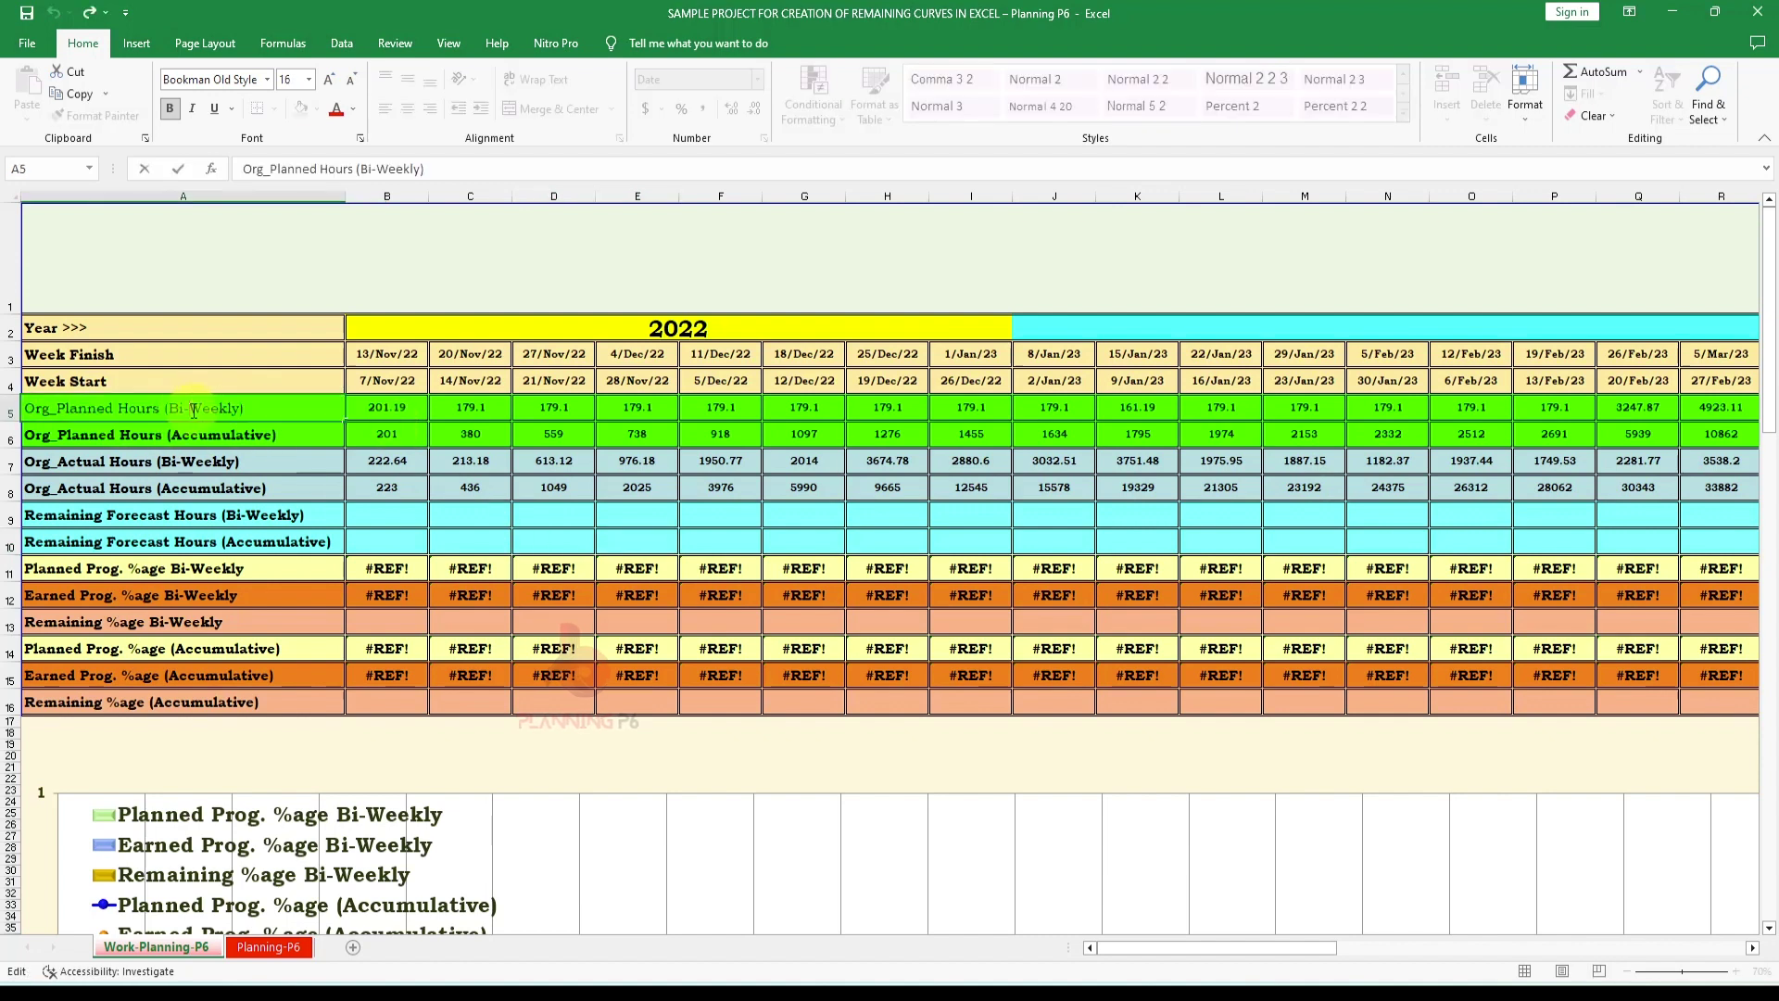
{"action": "left_click_drag", "start_coordinate": [171, 414], "coordinate": [172, 414]}
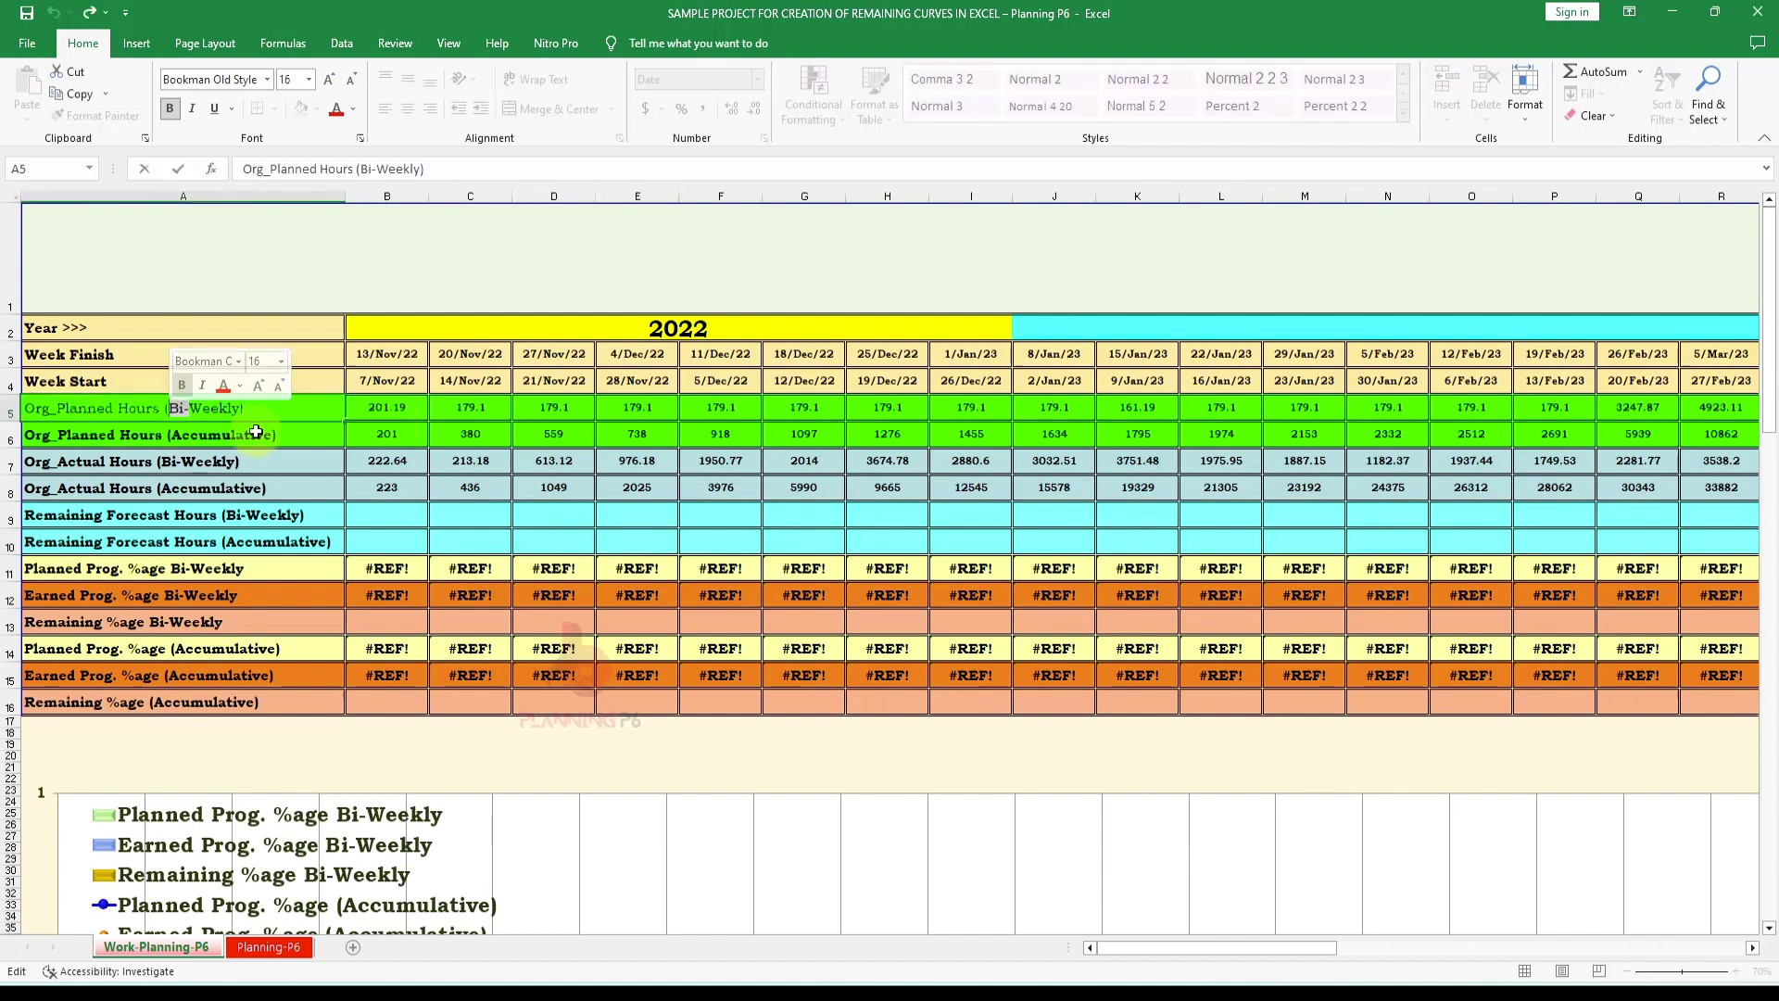
{"action": "key", "text": "BackSpace"}
{"action": "key", "text": "Return"}
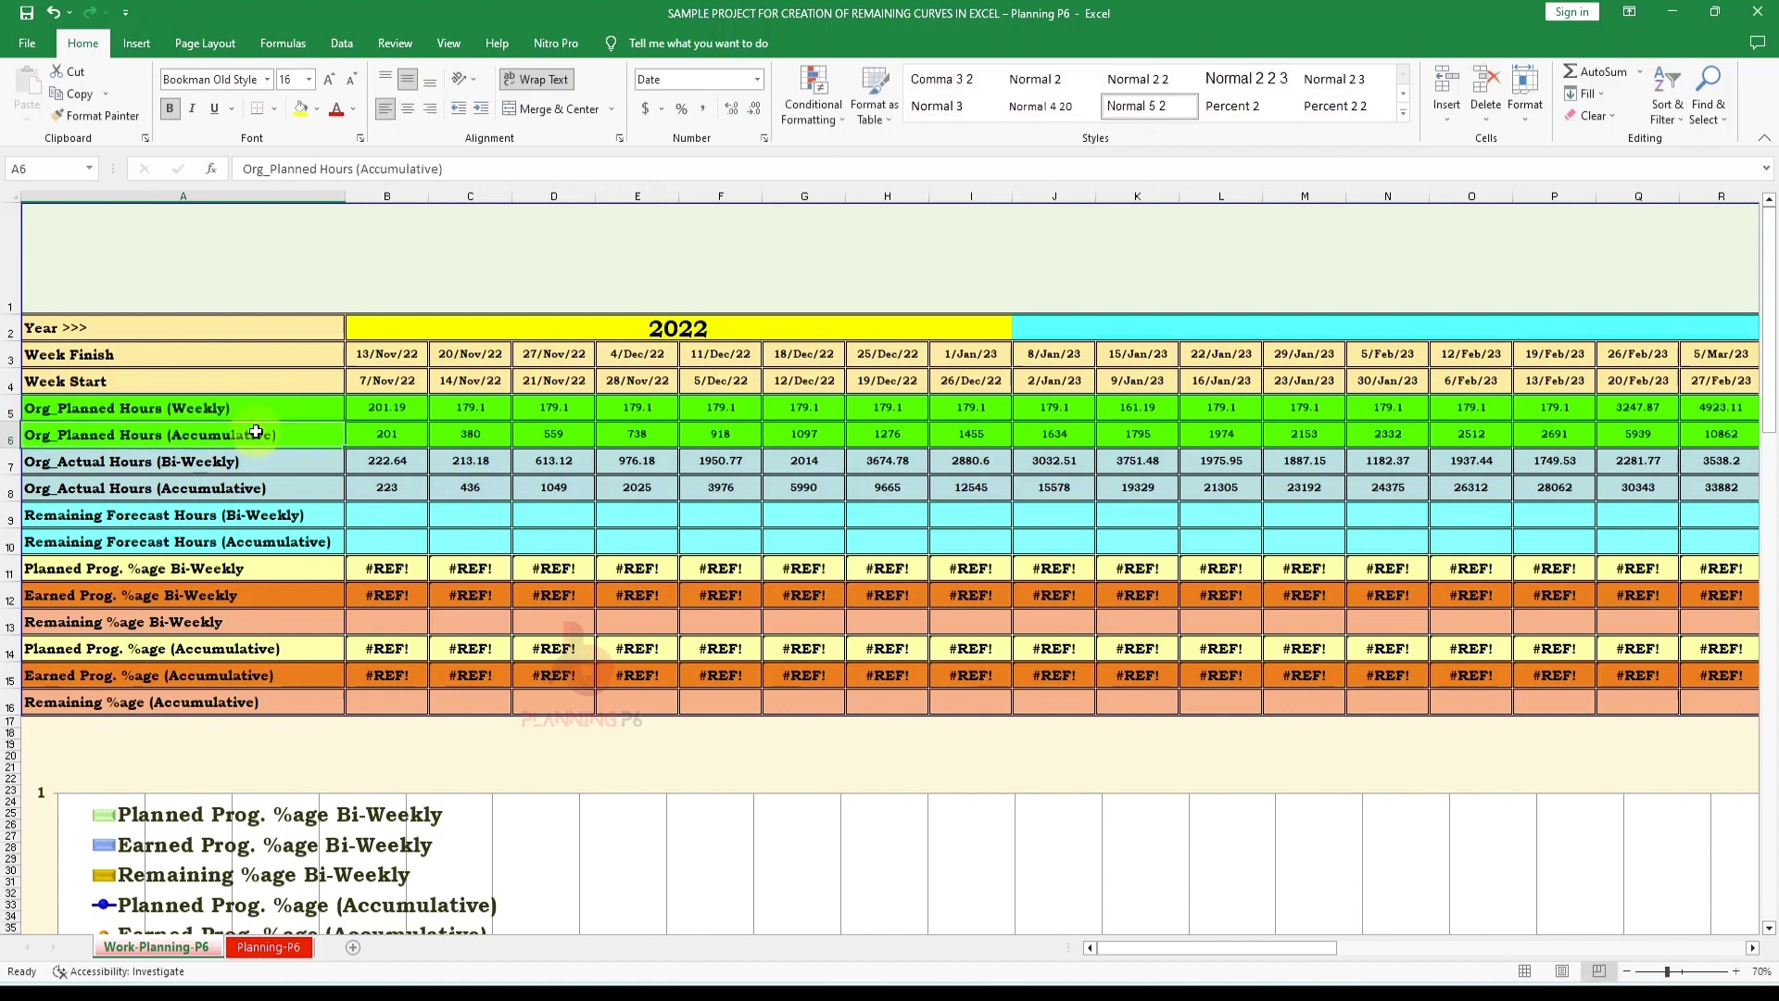
{"action": "double_click", "coordinate": [176, 461]}
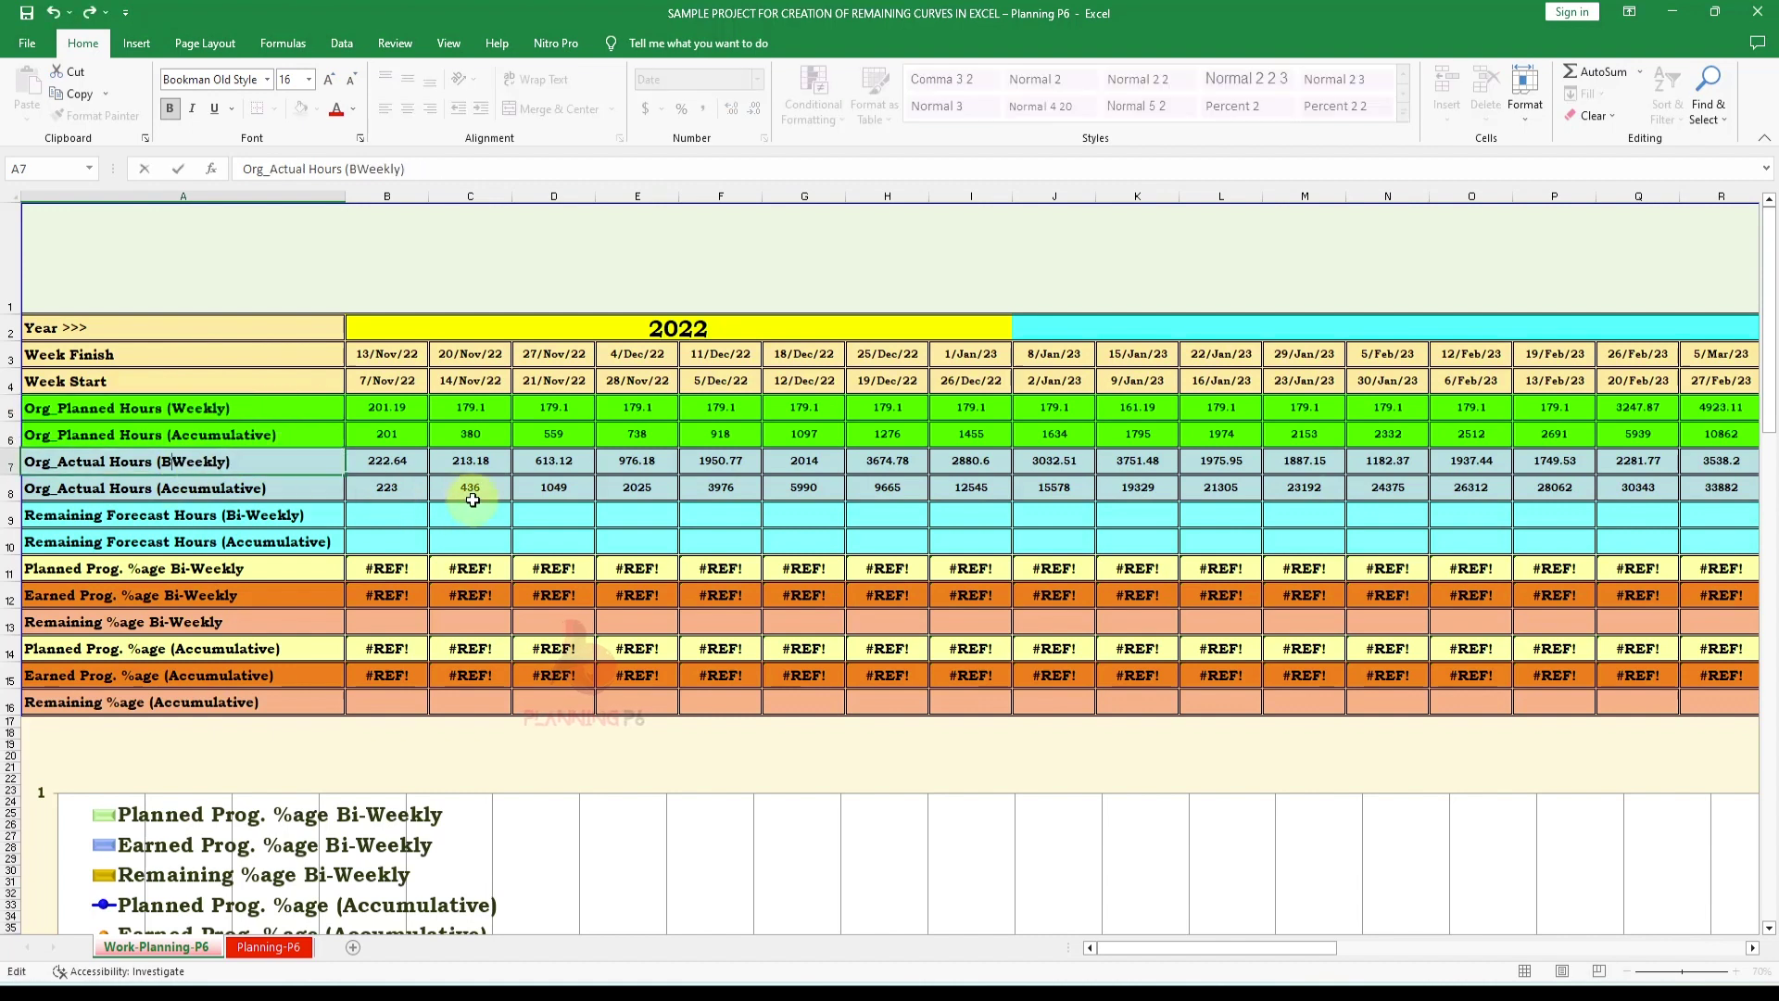
{"action": "key", "text": "Return"}
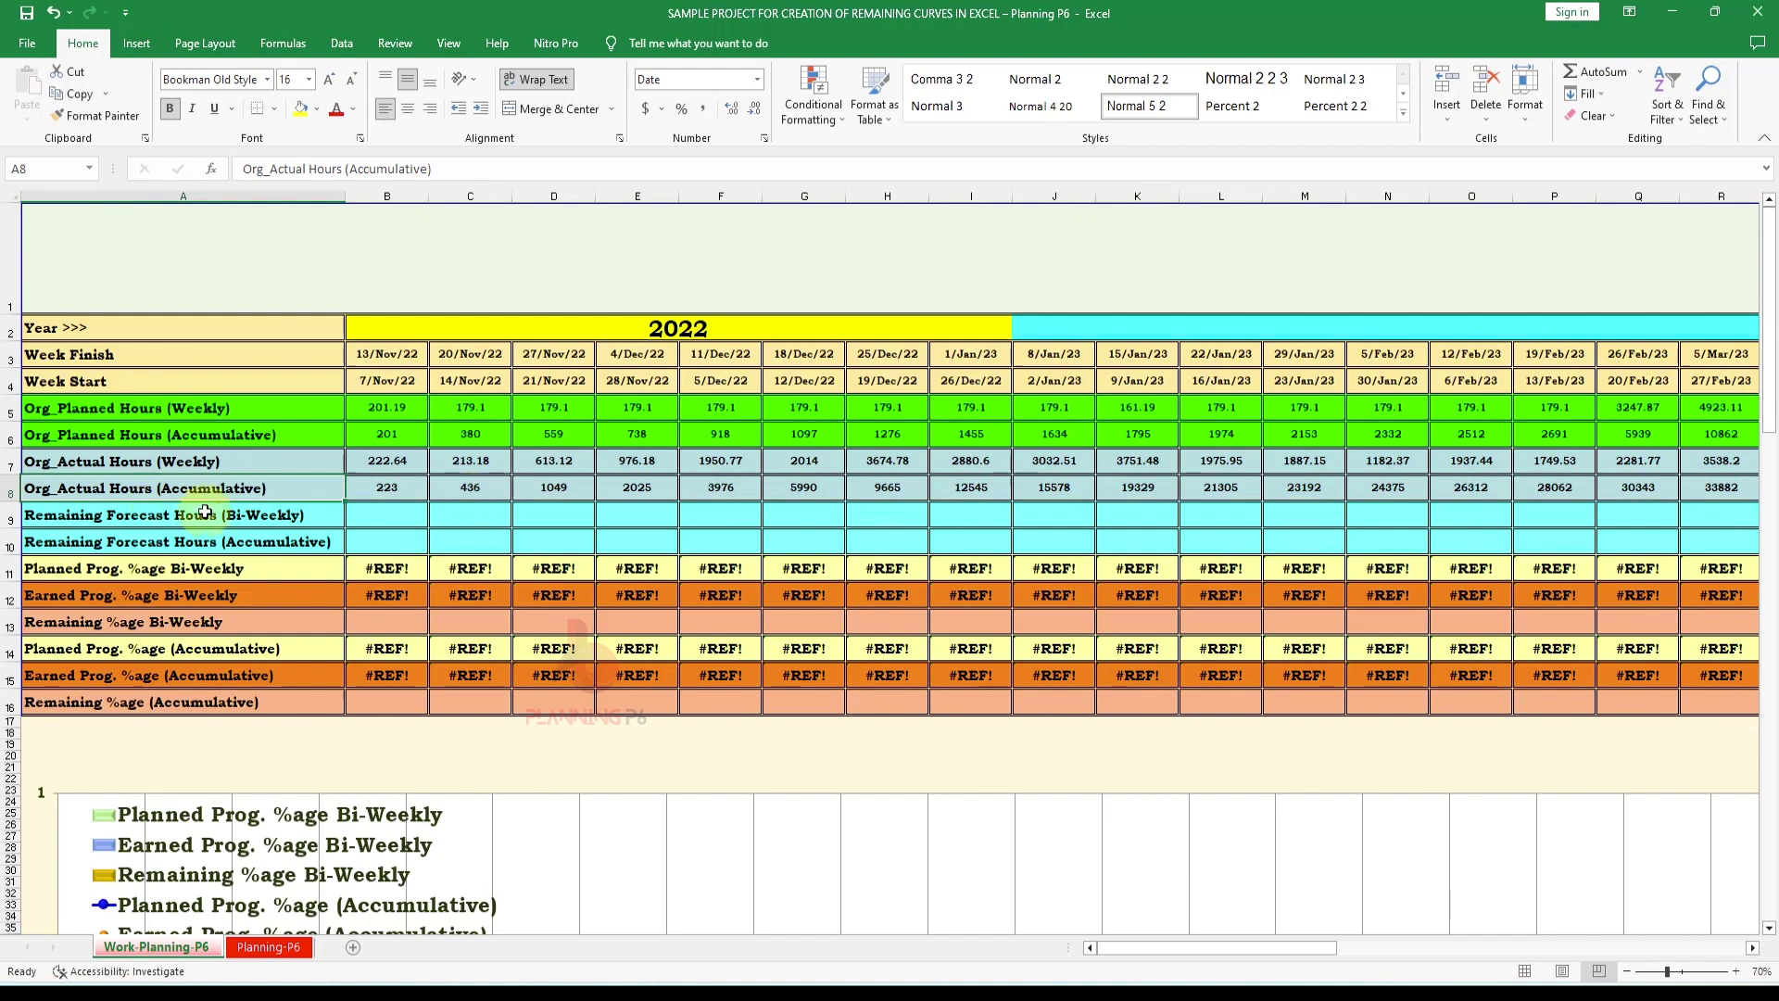
{"action": "double_click", "coordinate": [244, 515]}
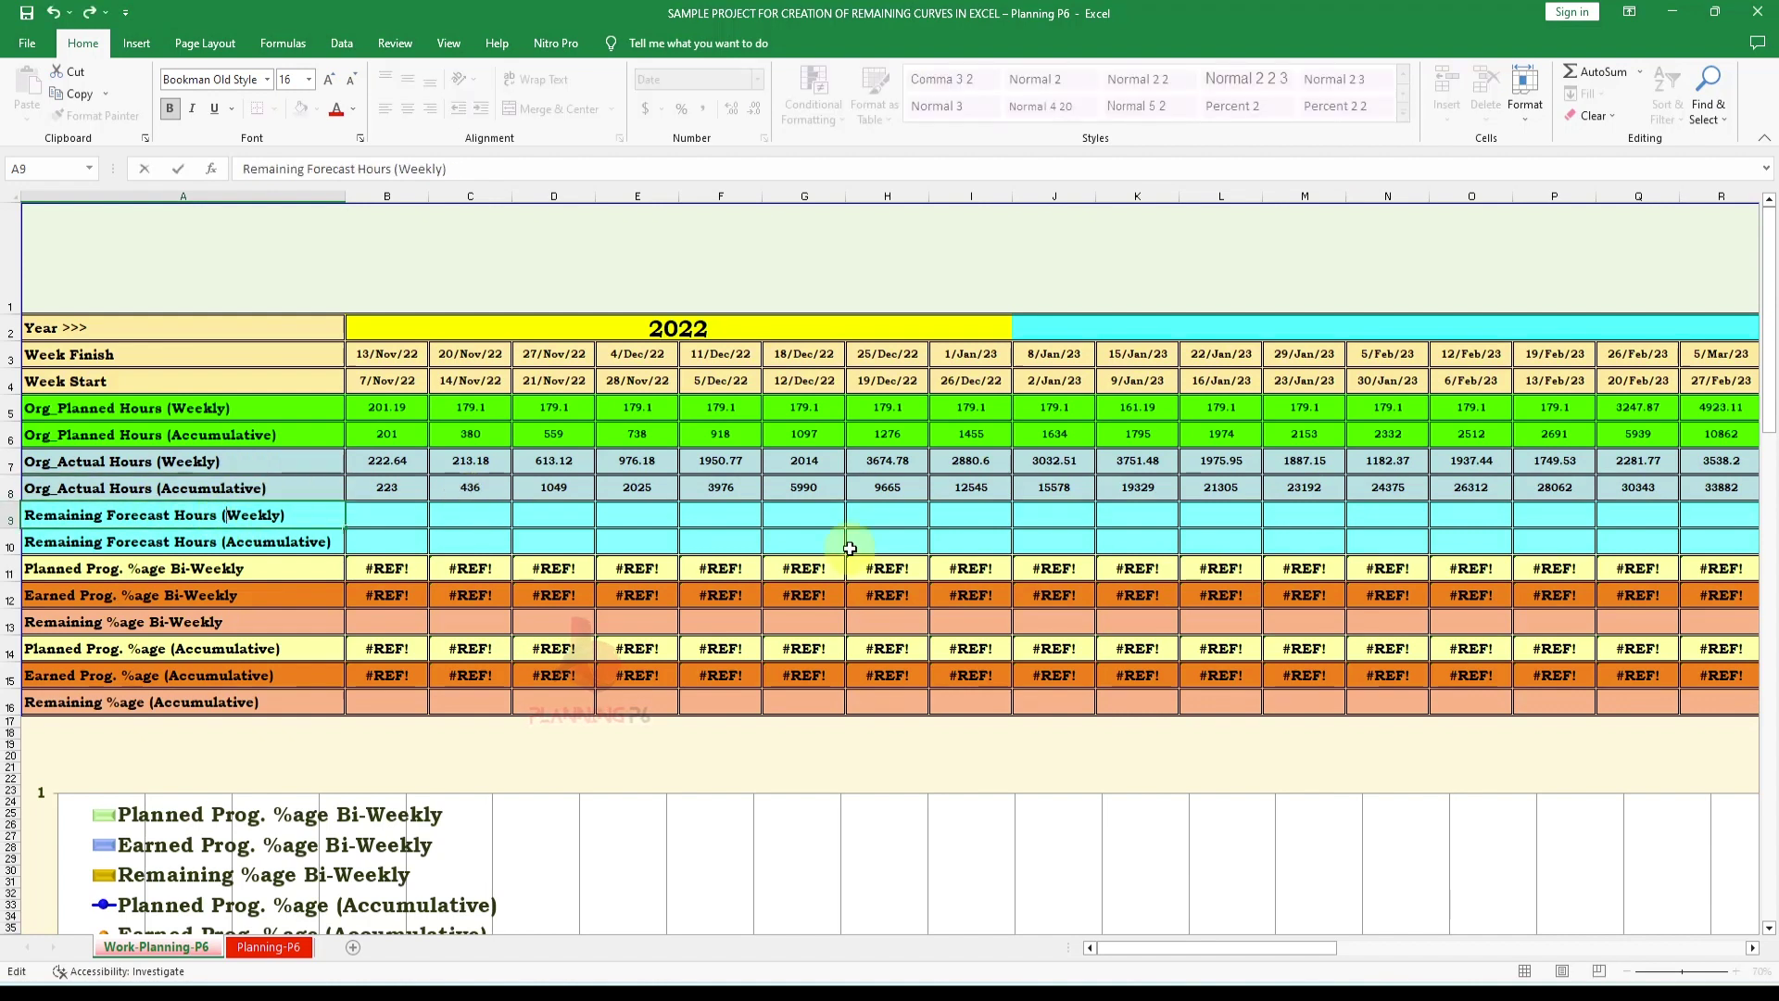
{"action": "key", "text": "Escape"}
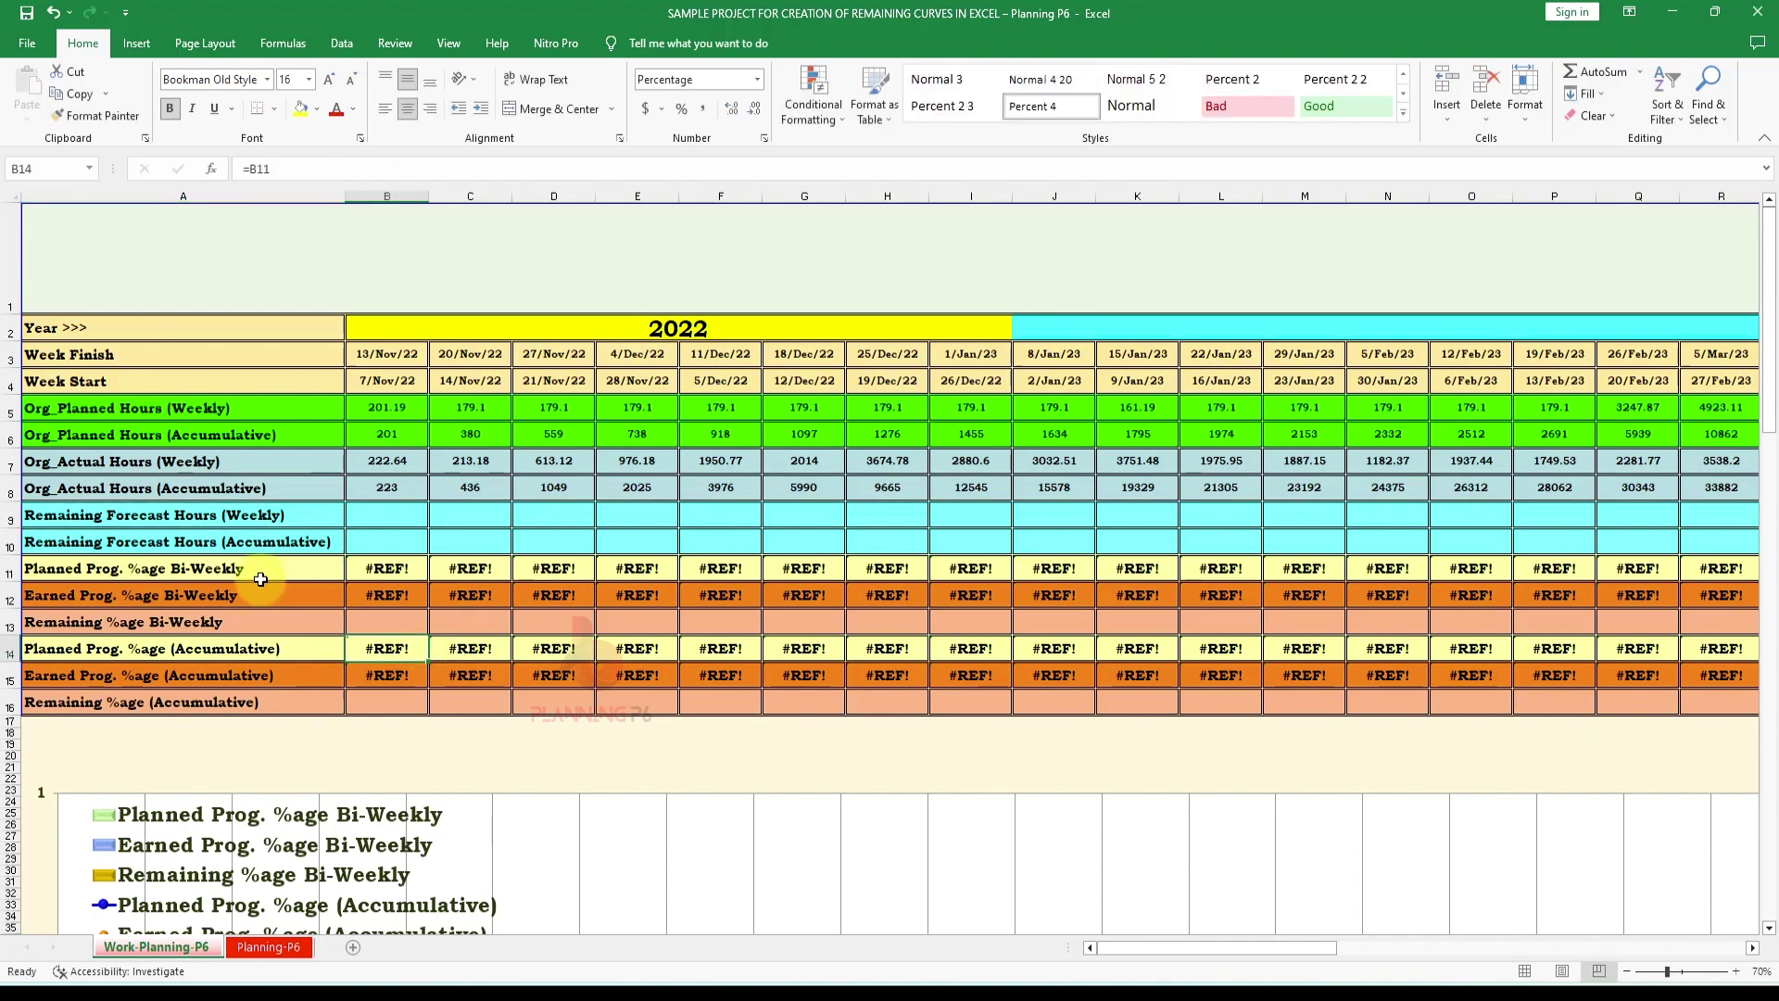
Change the progress labels in A11, A12 and A13 to Planned Prog. %age Weekly, Earned Prog. %age Weekly and Remaining %age Weekly
{"action": "left_click", "coordinate": [190, 571]}
{"action": "double_click", "coordinate": [191, 571]}
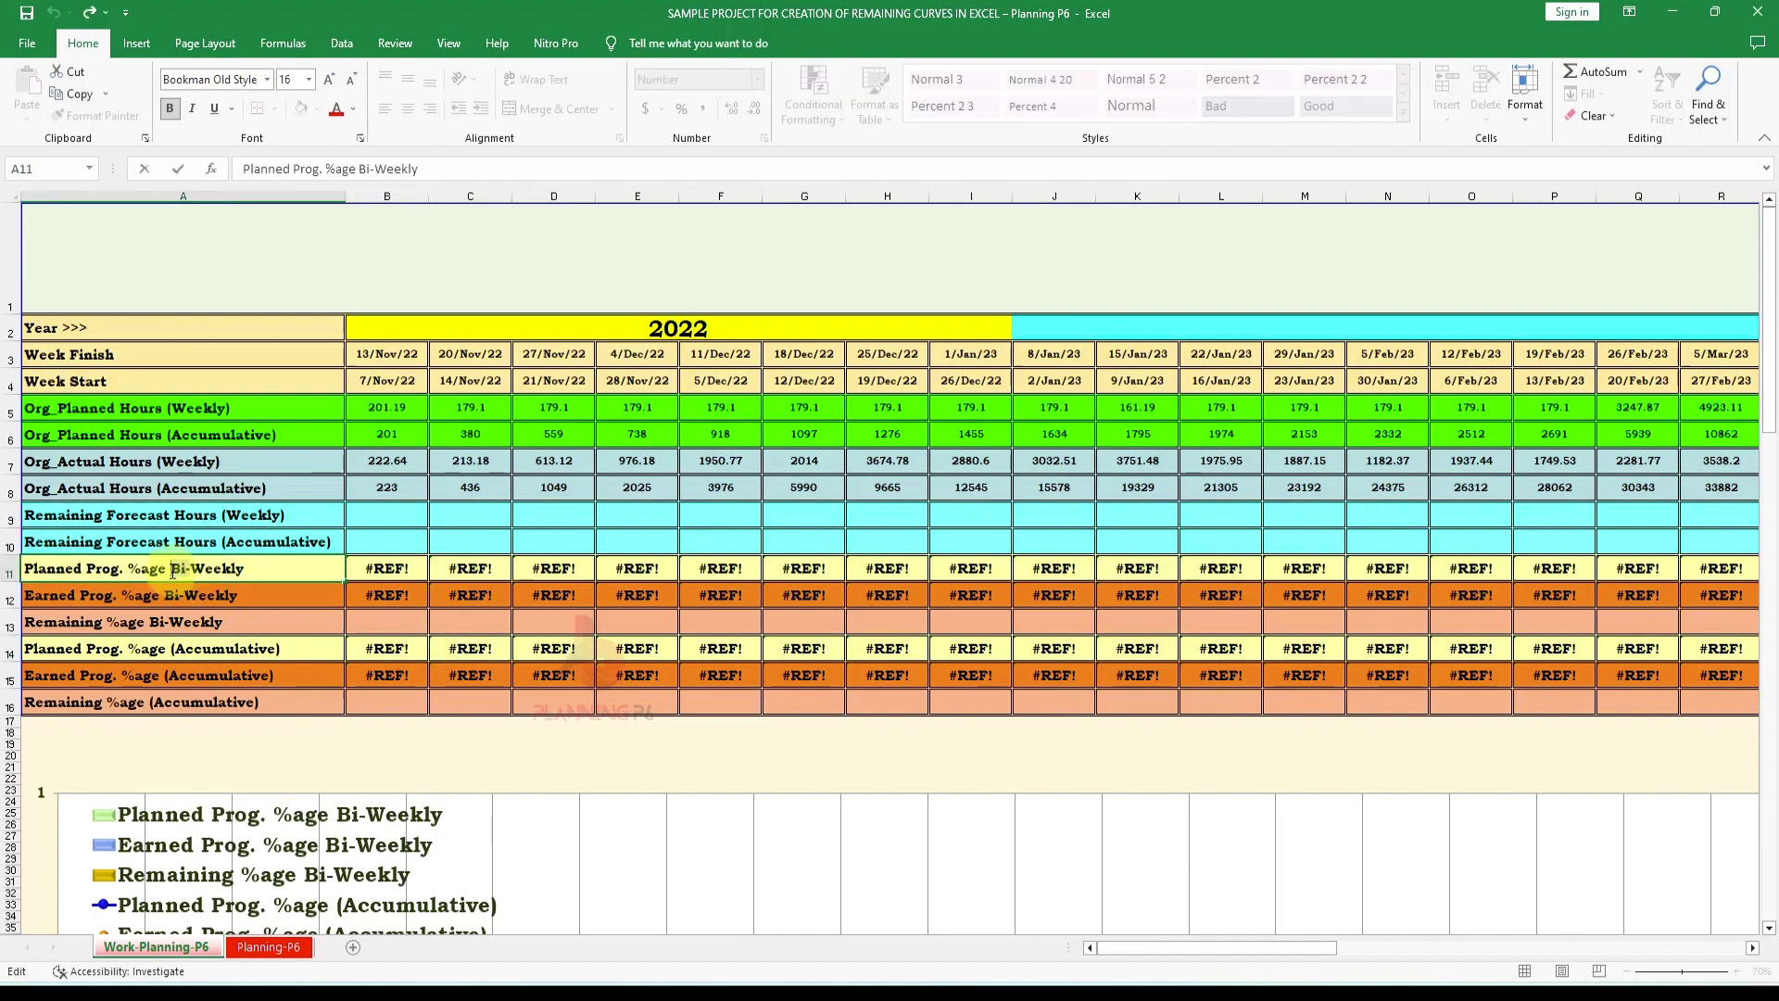
{"action": "key", "text": "Delete"}
{"action": "key", "text": "Delete"}
{"action": "key", "text": "Delete"}
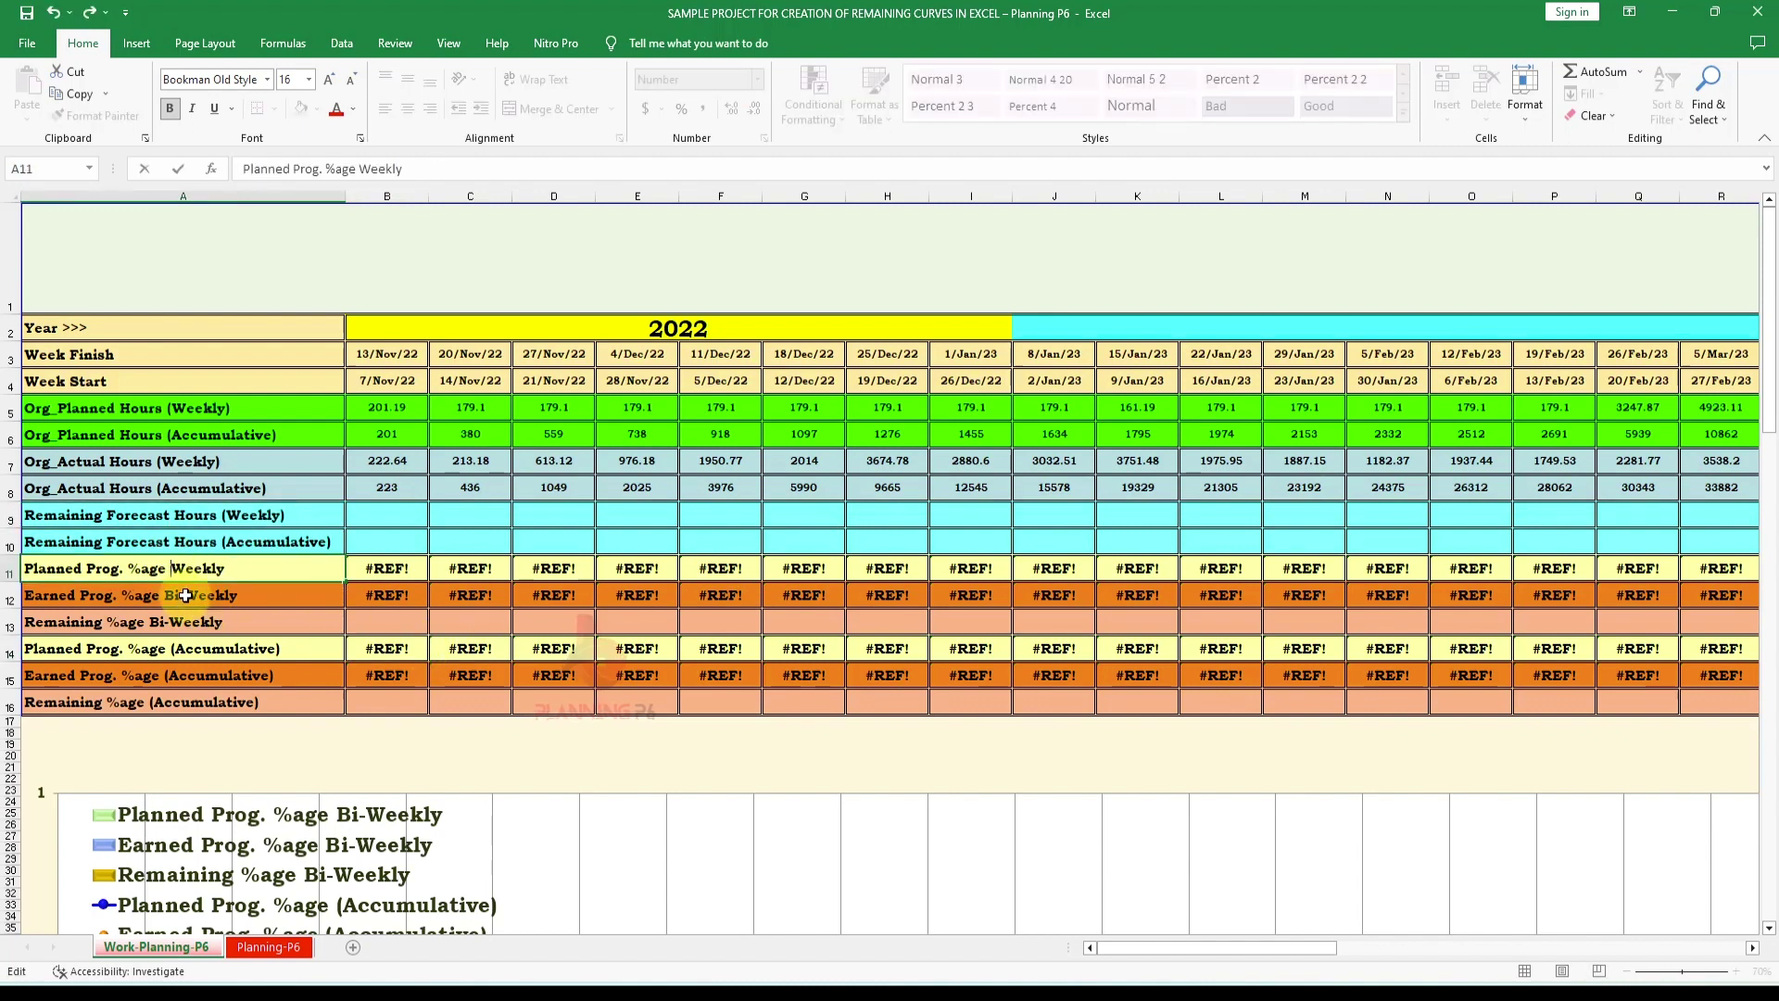
{"action": "left_click", "coordinate": [185, 595]}
{"action": "double_click", "coordinate": [172, 597]}
{"action": "key", "text": "Delete"}
{"action": "key", "text": "Delete"}
{"action": "key", "text": "Delete"}
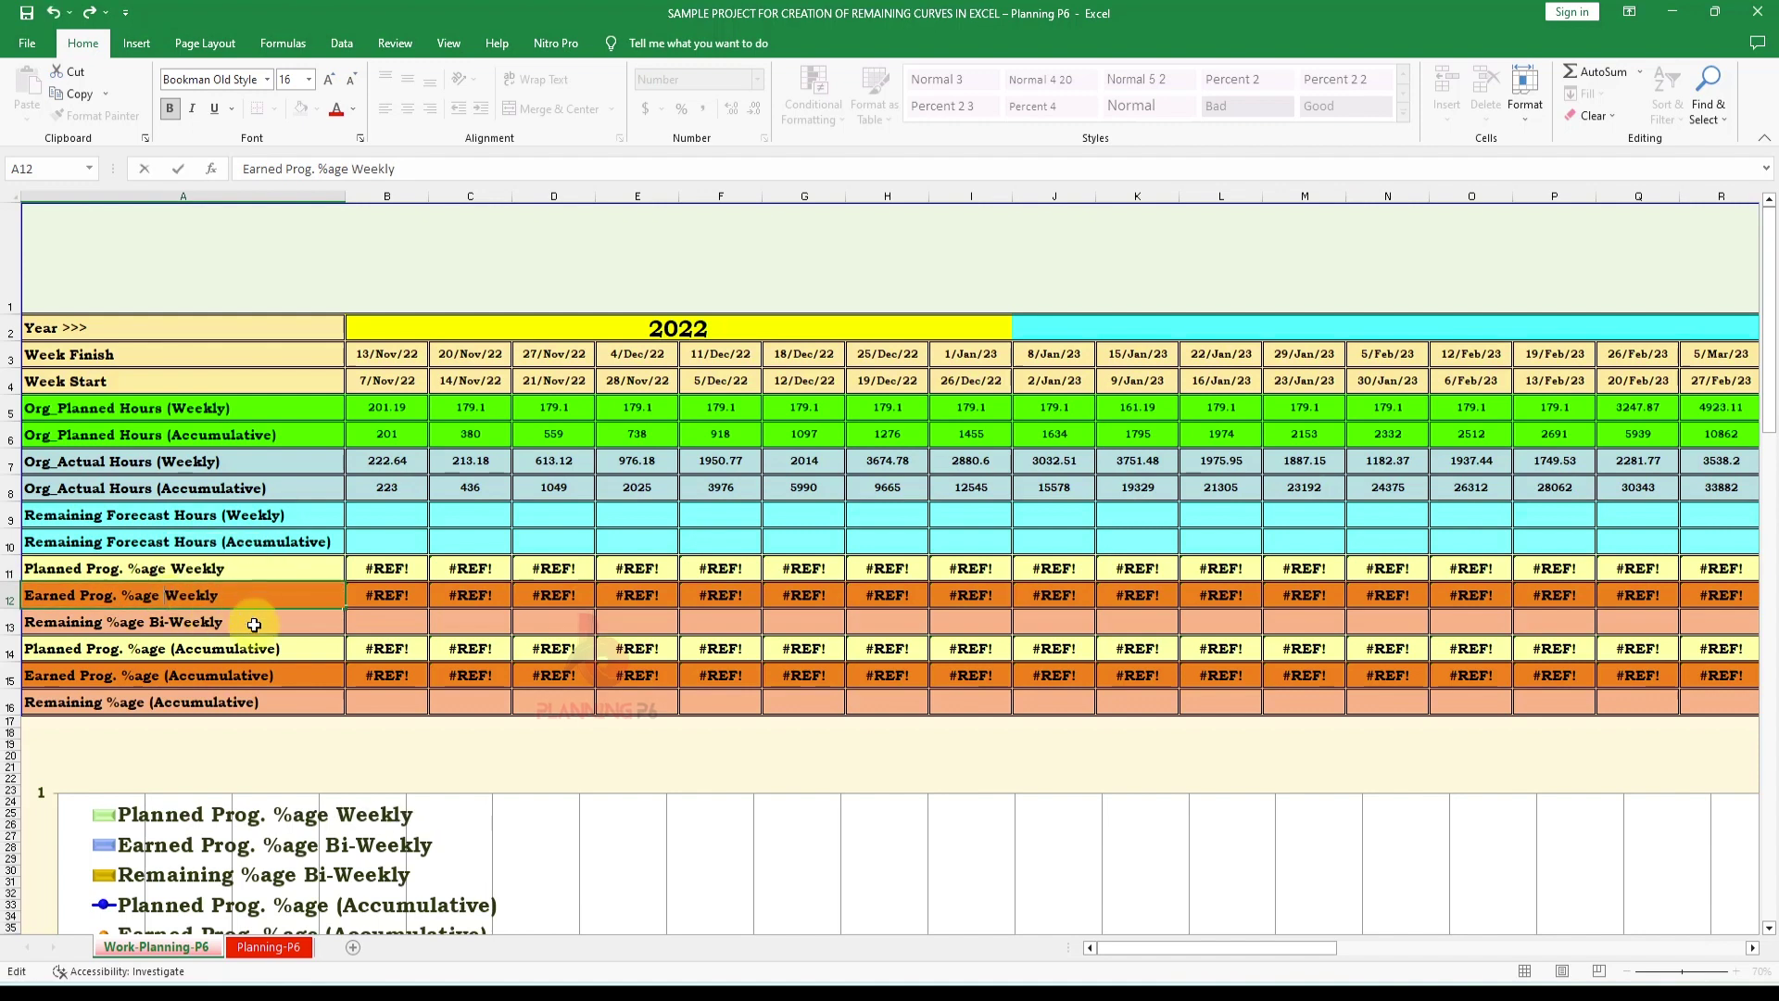
{"action": "key", "text": "Return"}
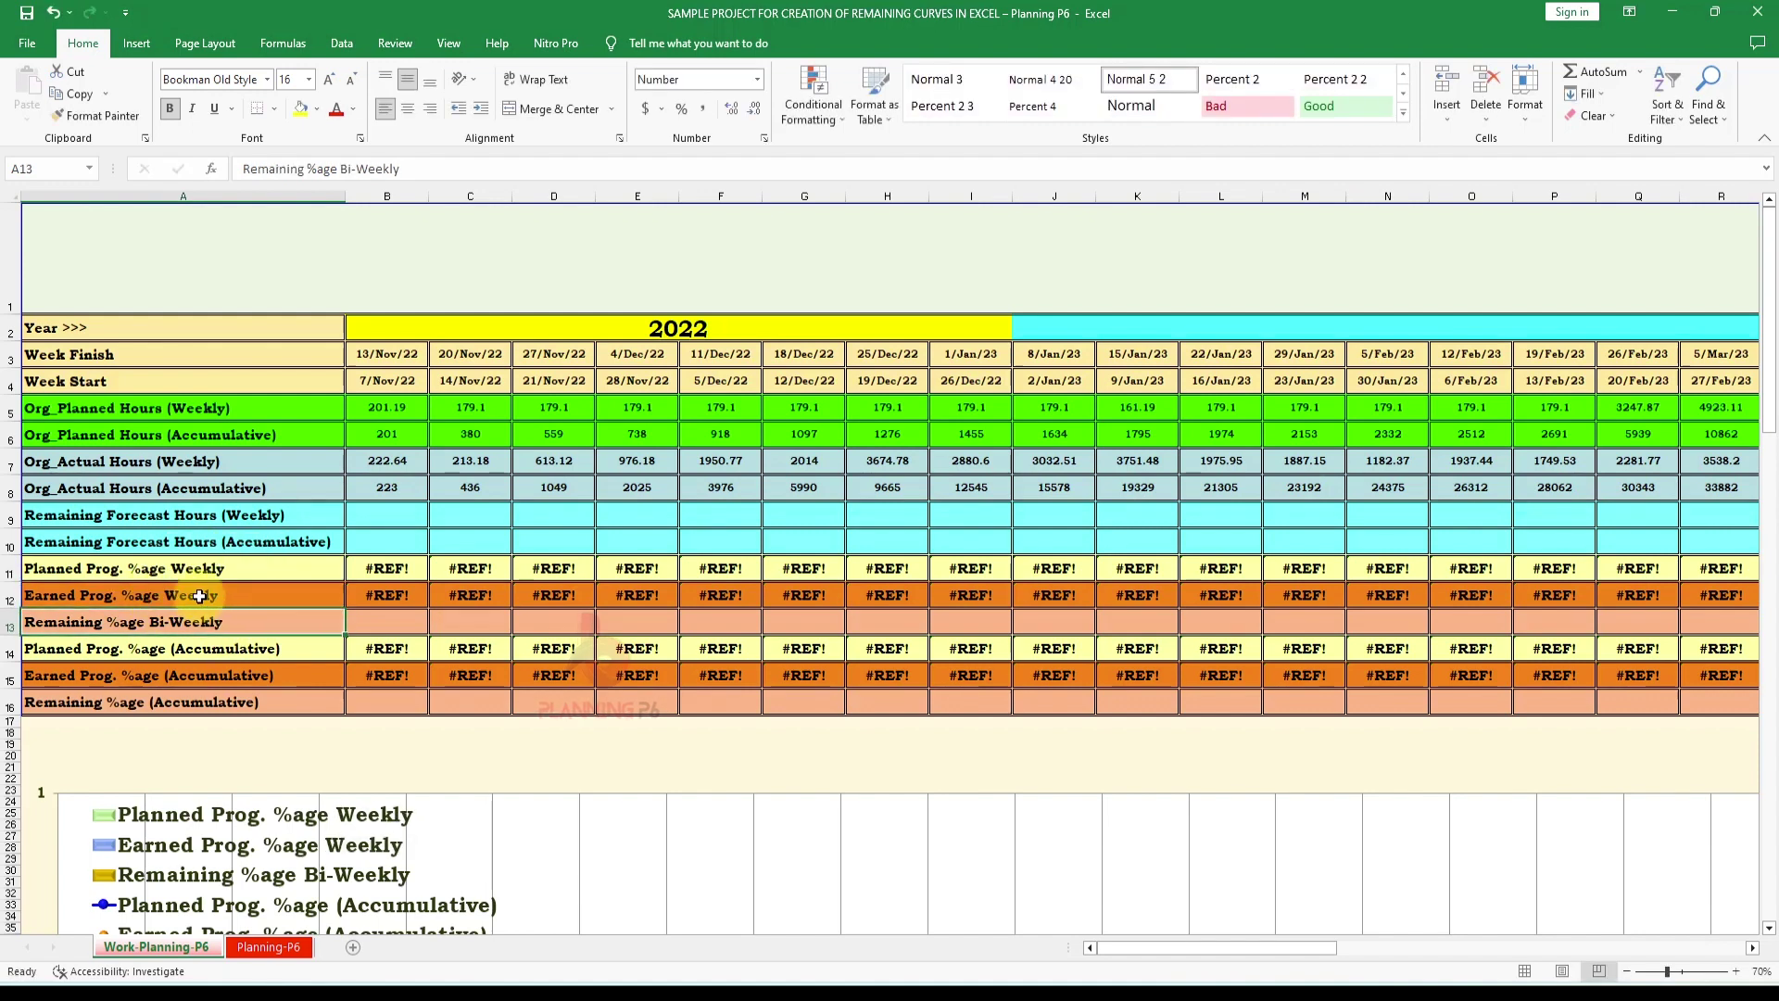
{"action": "double_click", "coordinate": [174, 622]}
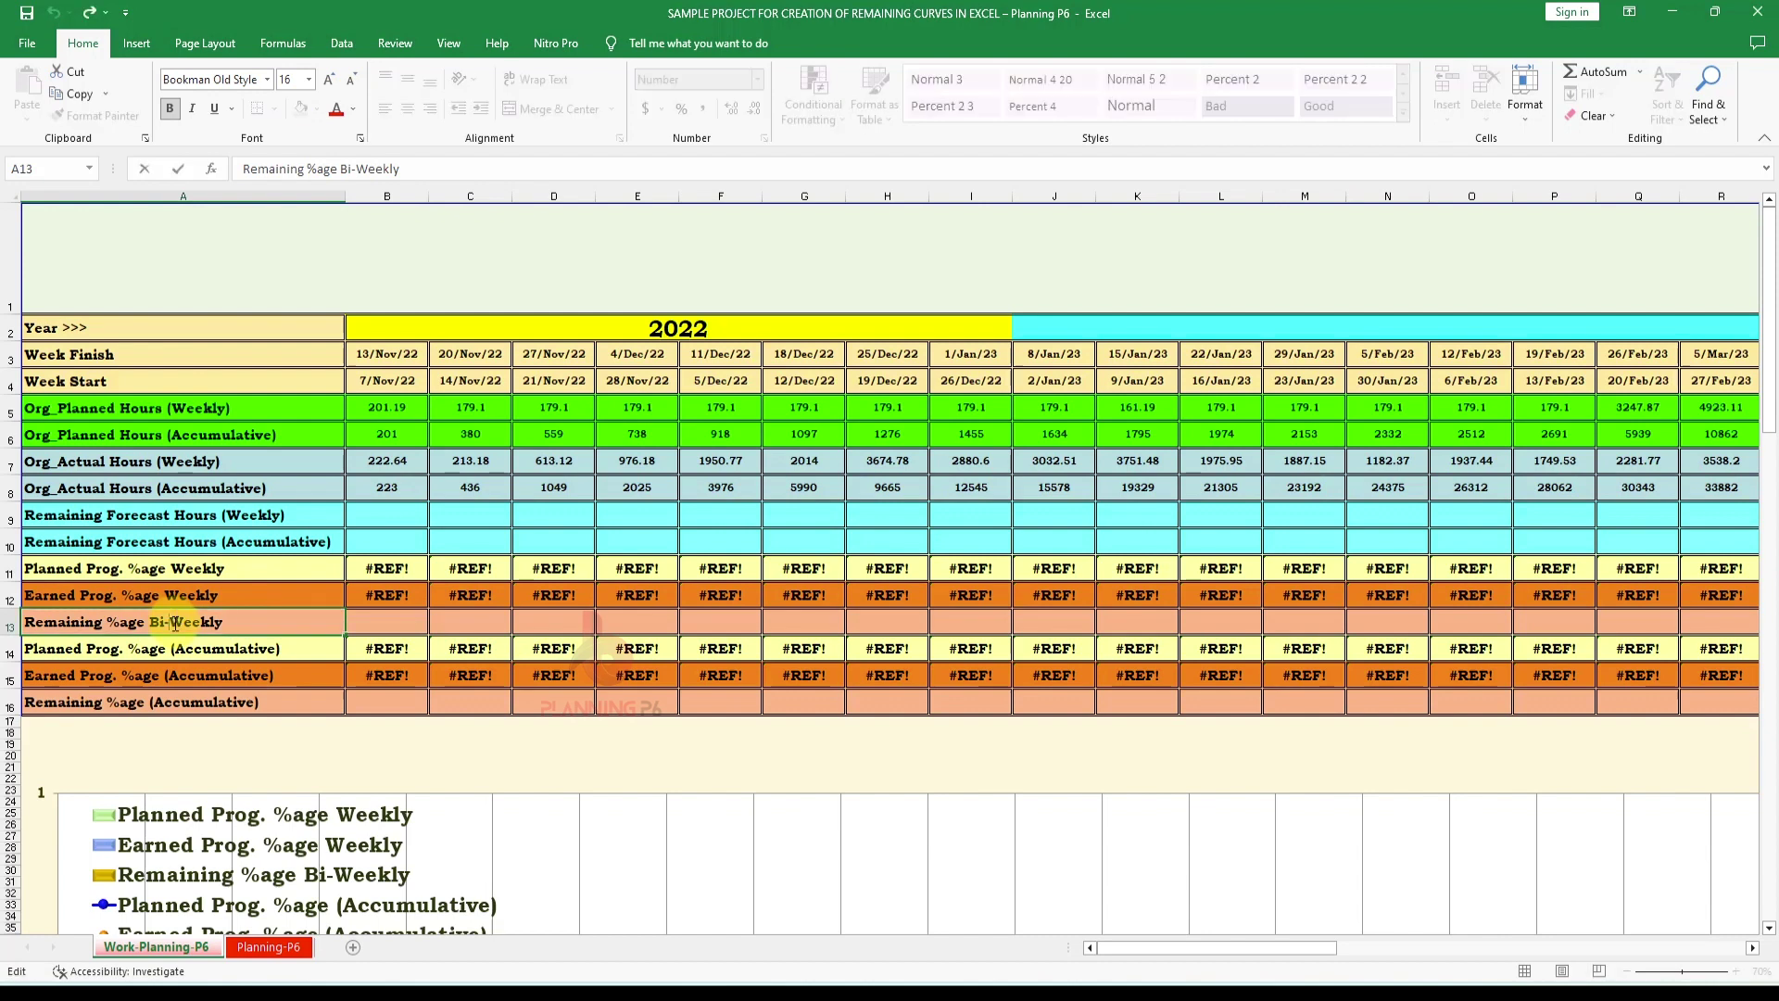
{"action": "key", "text": "BackSpace"}
{"action": "key", "text": "Return"}
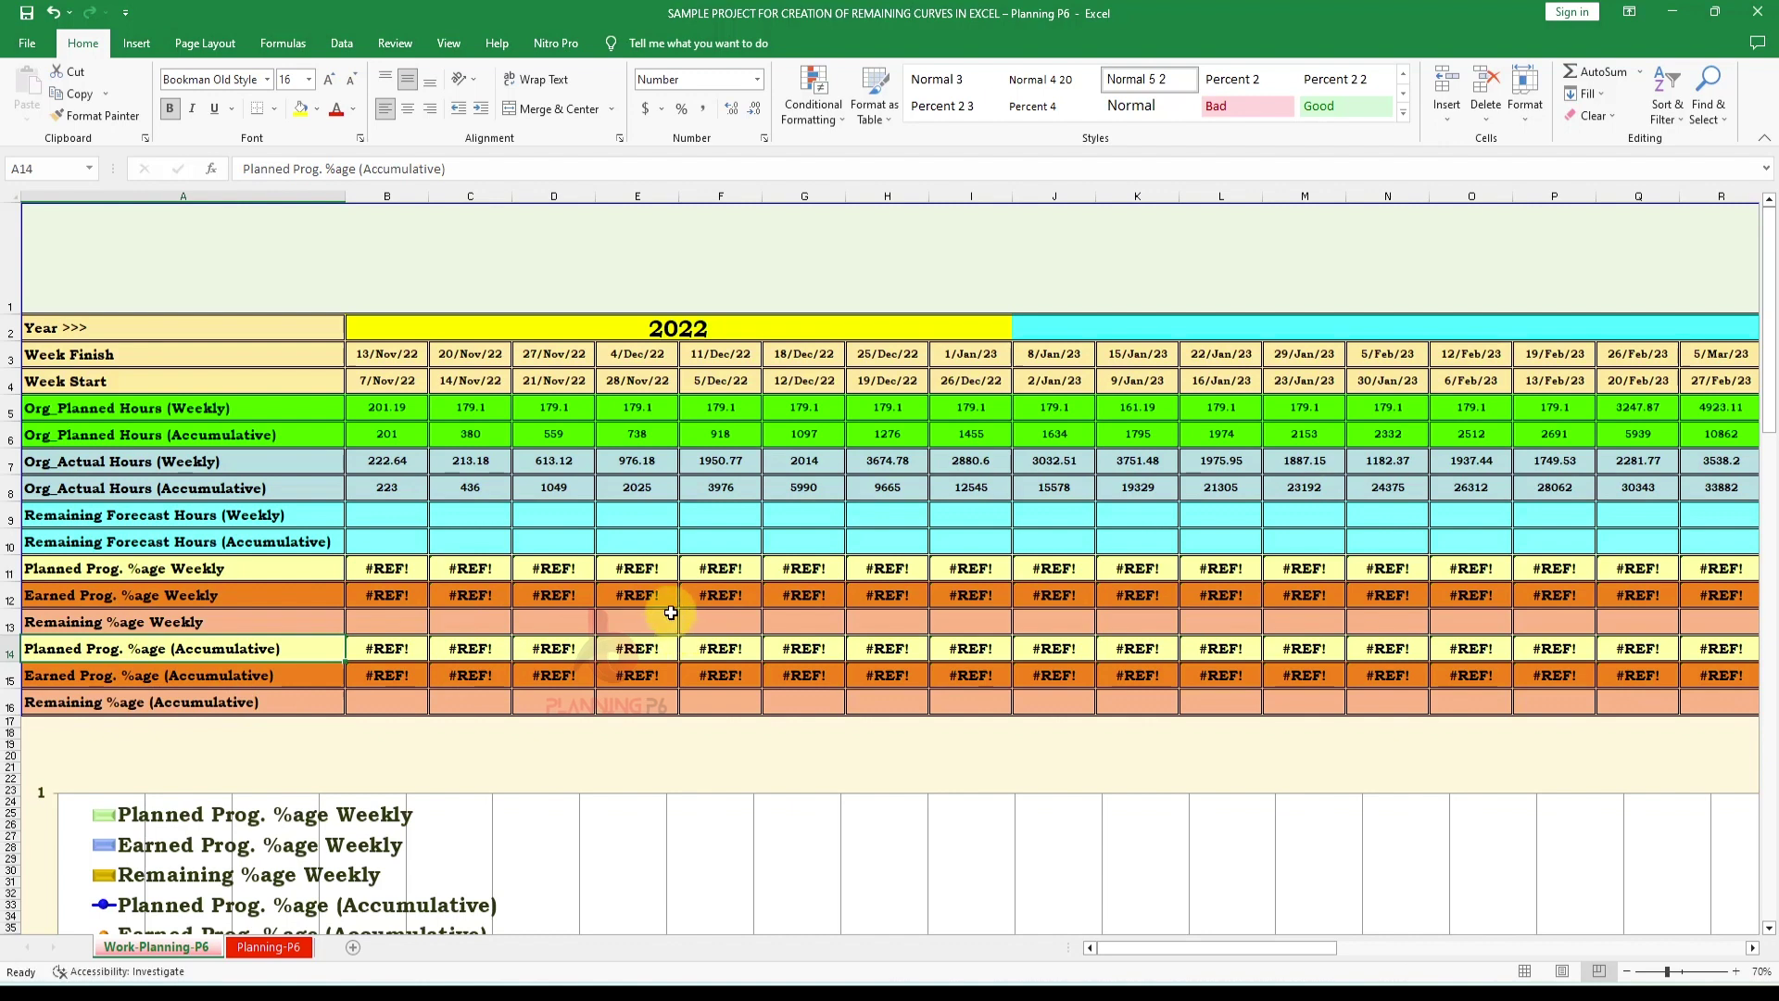
Trace the B11 planned progress formula to its total in BB6 and extend the accumulative planned hours formula from BA6 into BB6
{"action": "left_click", "coordinate": [389, 568]}
{"action": "type", "text": "=+B5/$BB$6"}
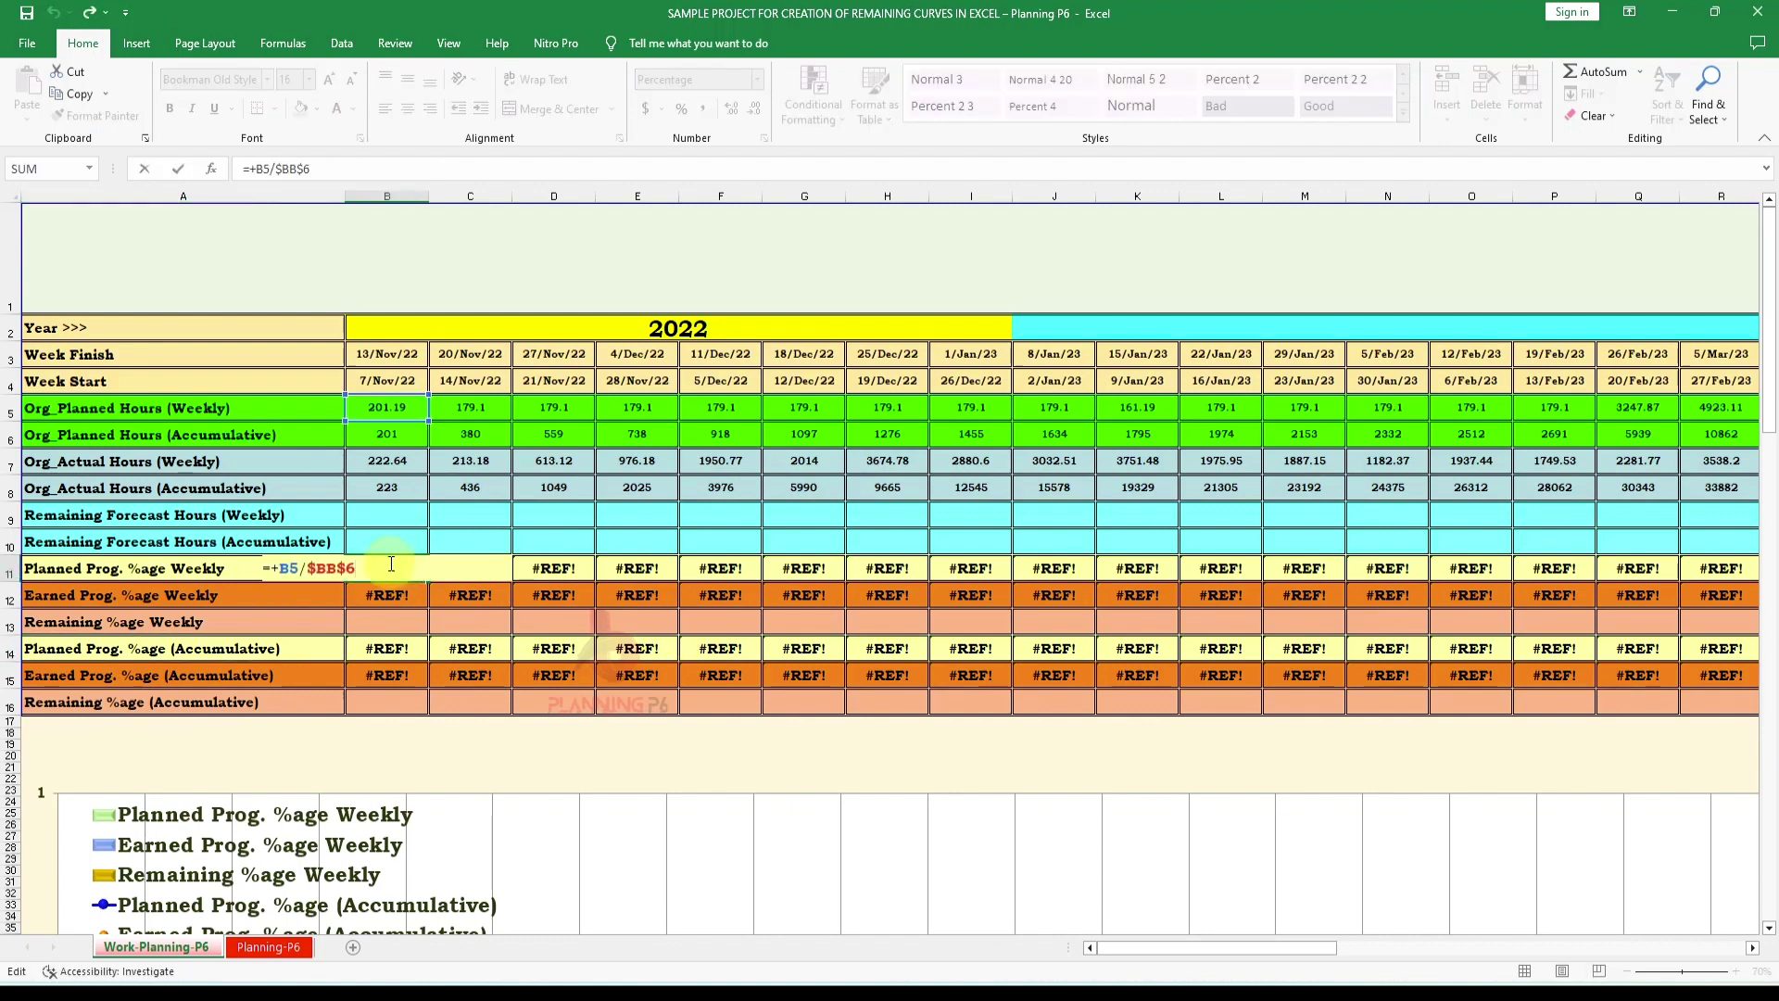
{"action": "left_click_drag", "start_coordinate": [1291, 946], "coordinate": [1726, 926]}
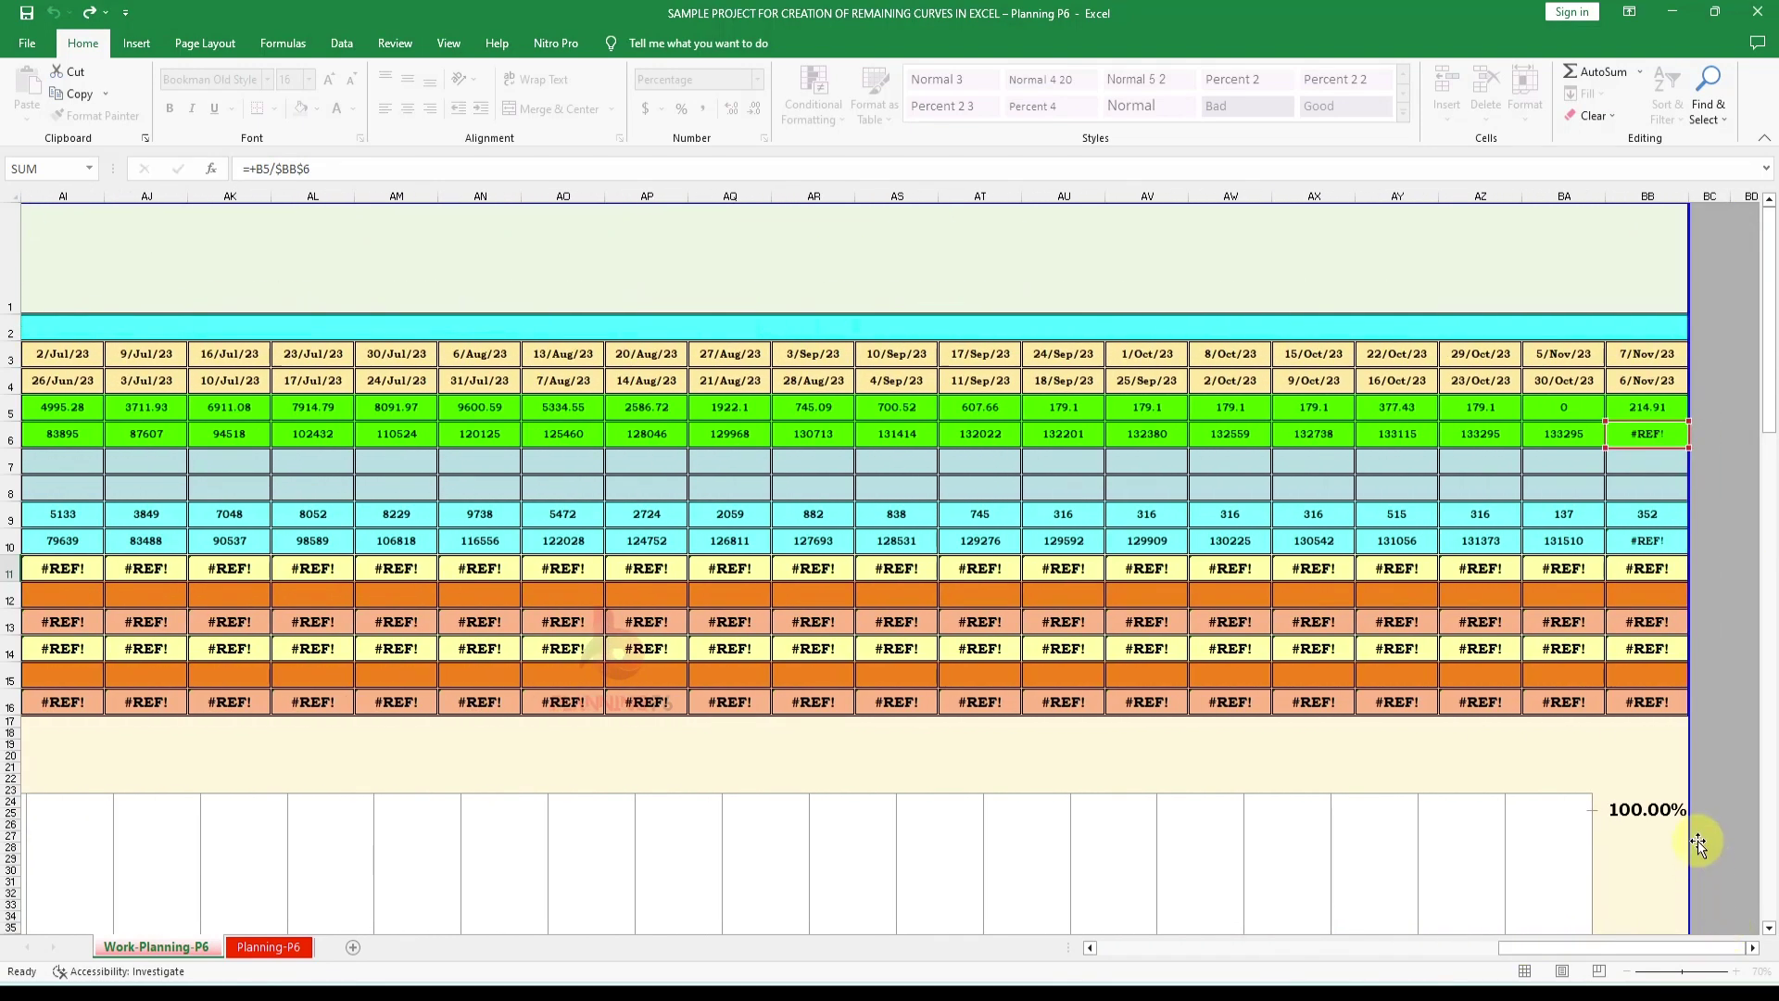
{"action": "key", "text": "ctrl+Return"}
{"action": "left_click_drag", "start_coordinate": [1281, 947], "coordinate": [1670, 946]}
{"action": "left_click", "coordinate": [1640, 435]}
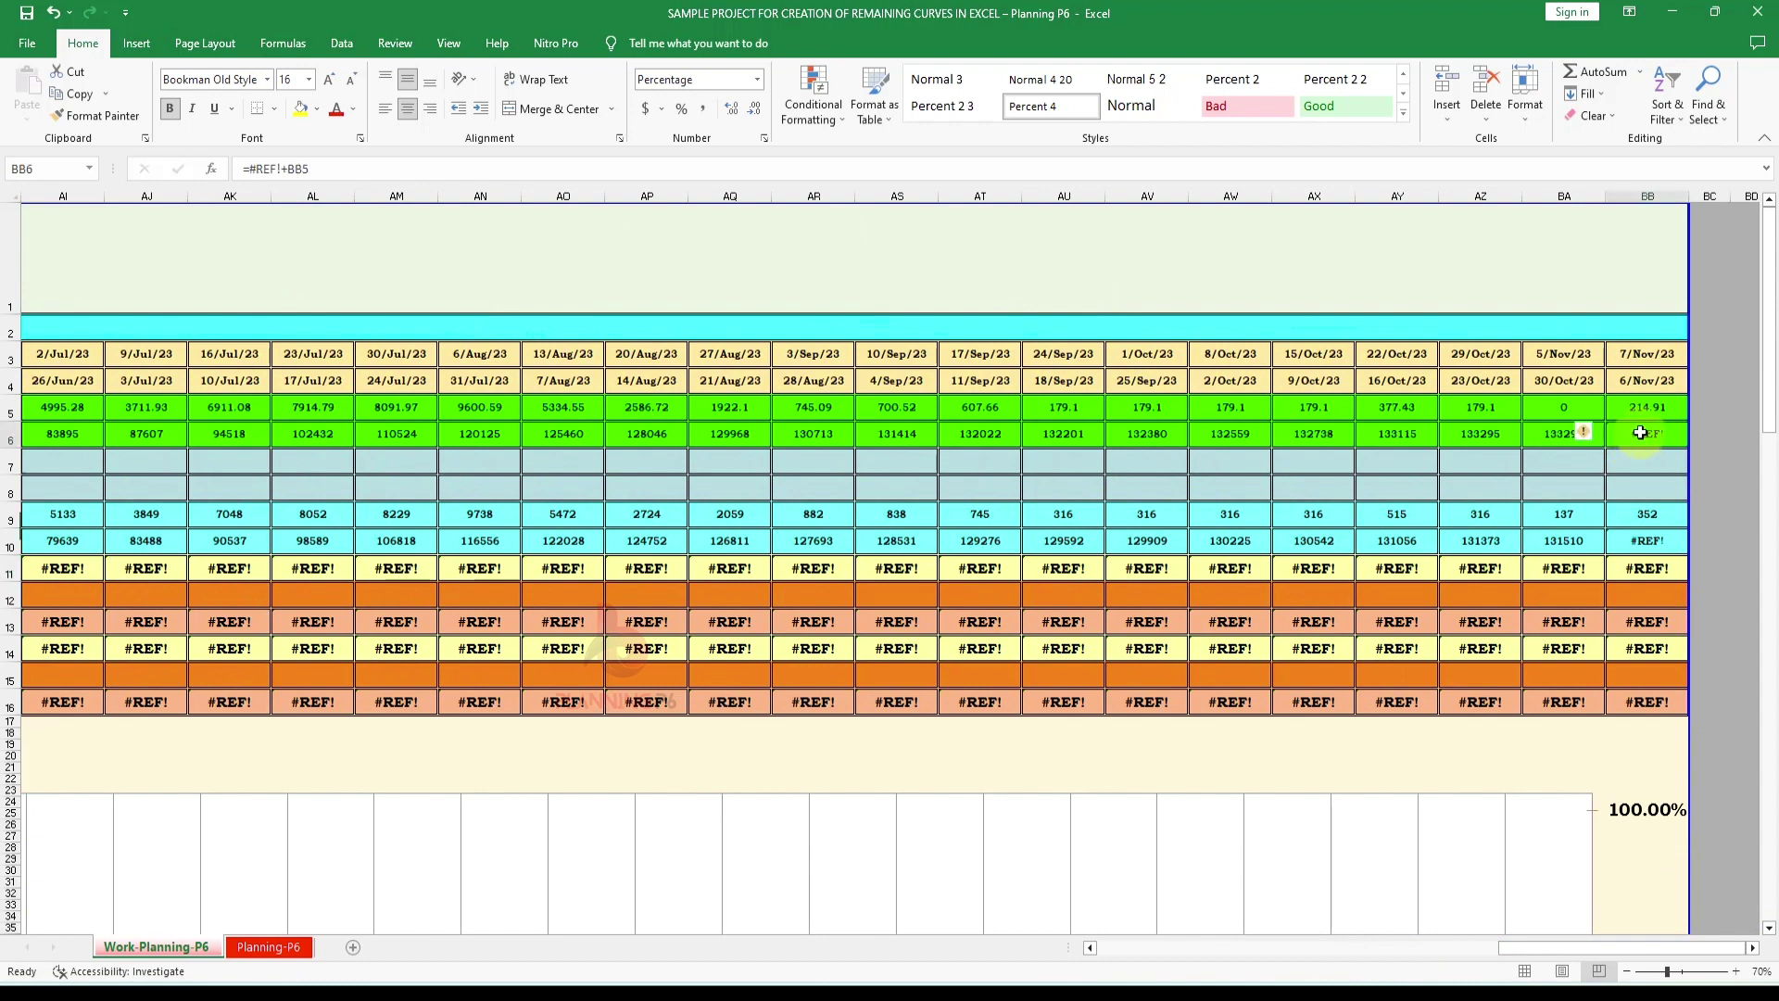
{"action": "left_click", "coordinate": [1560, 439]}
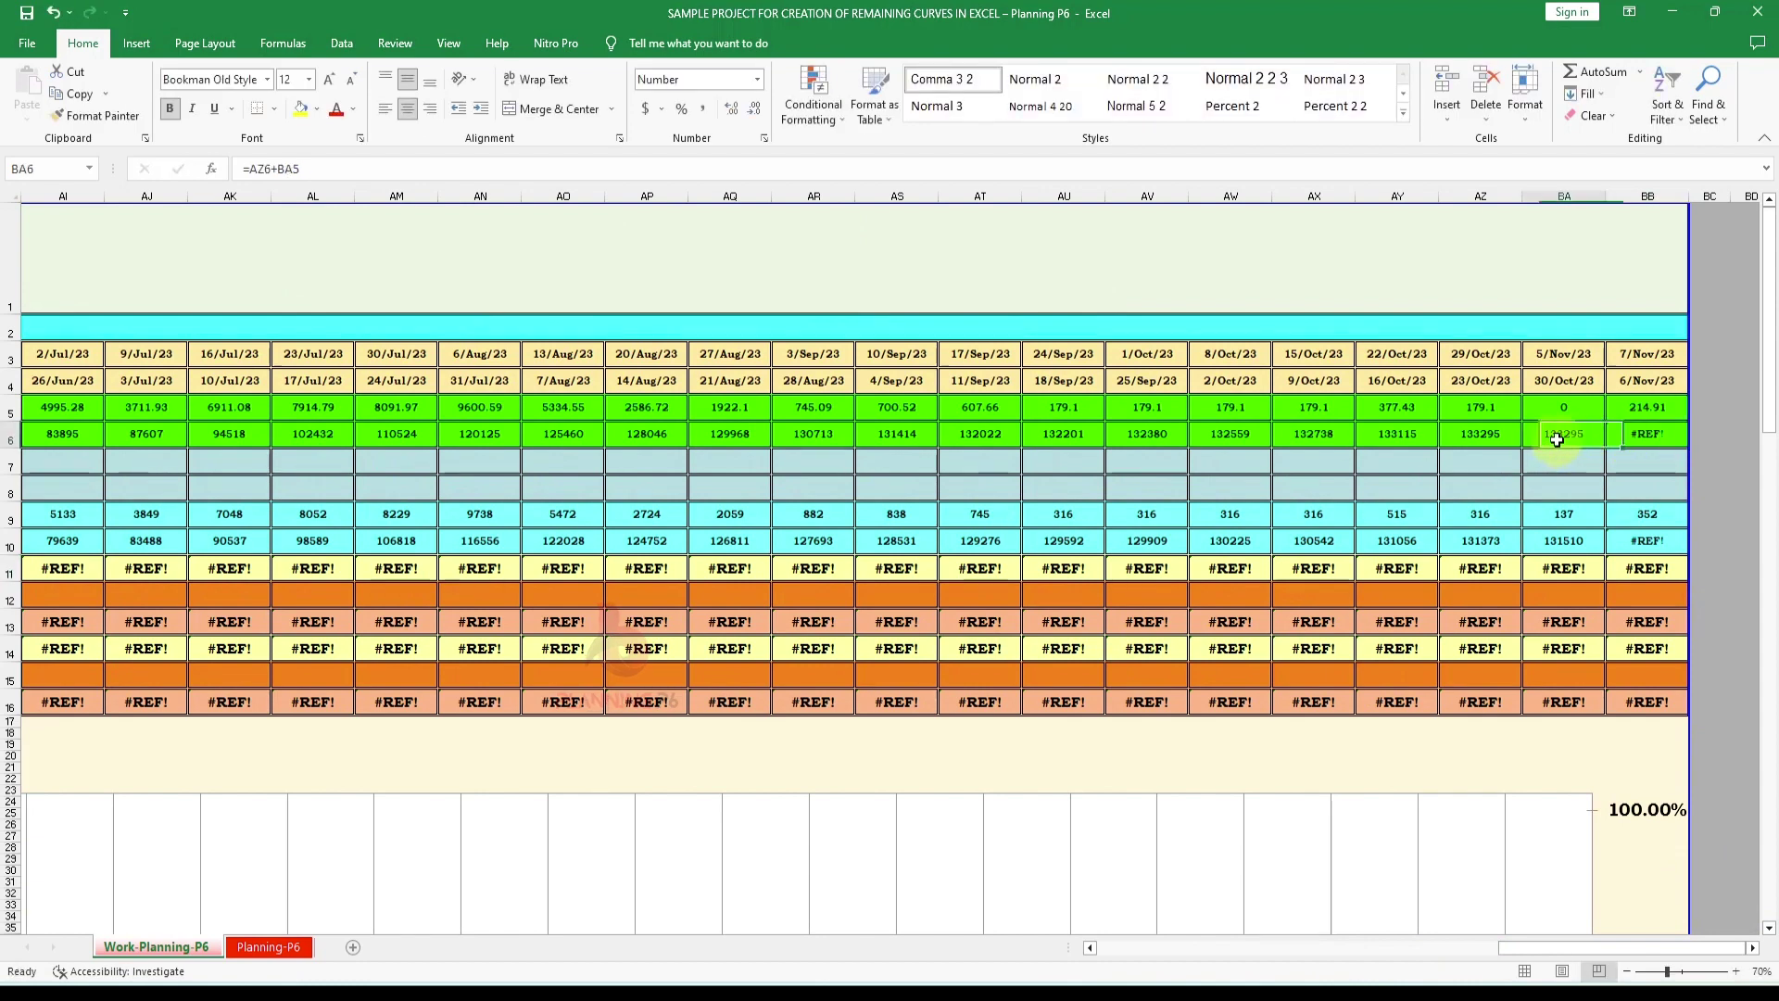
{"action": "left_click_drag", "start_coordinate": [1609, 451], "coordinate": [1644, 445]}
{"action": "double_click", "coordinate": [1642, 439]}
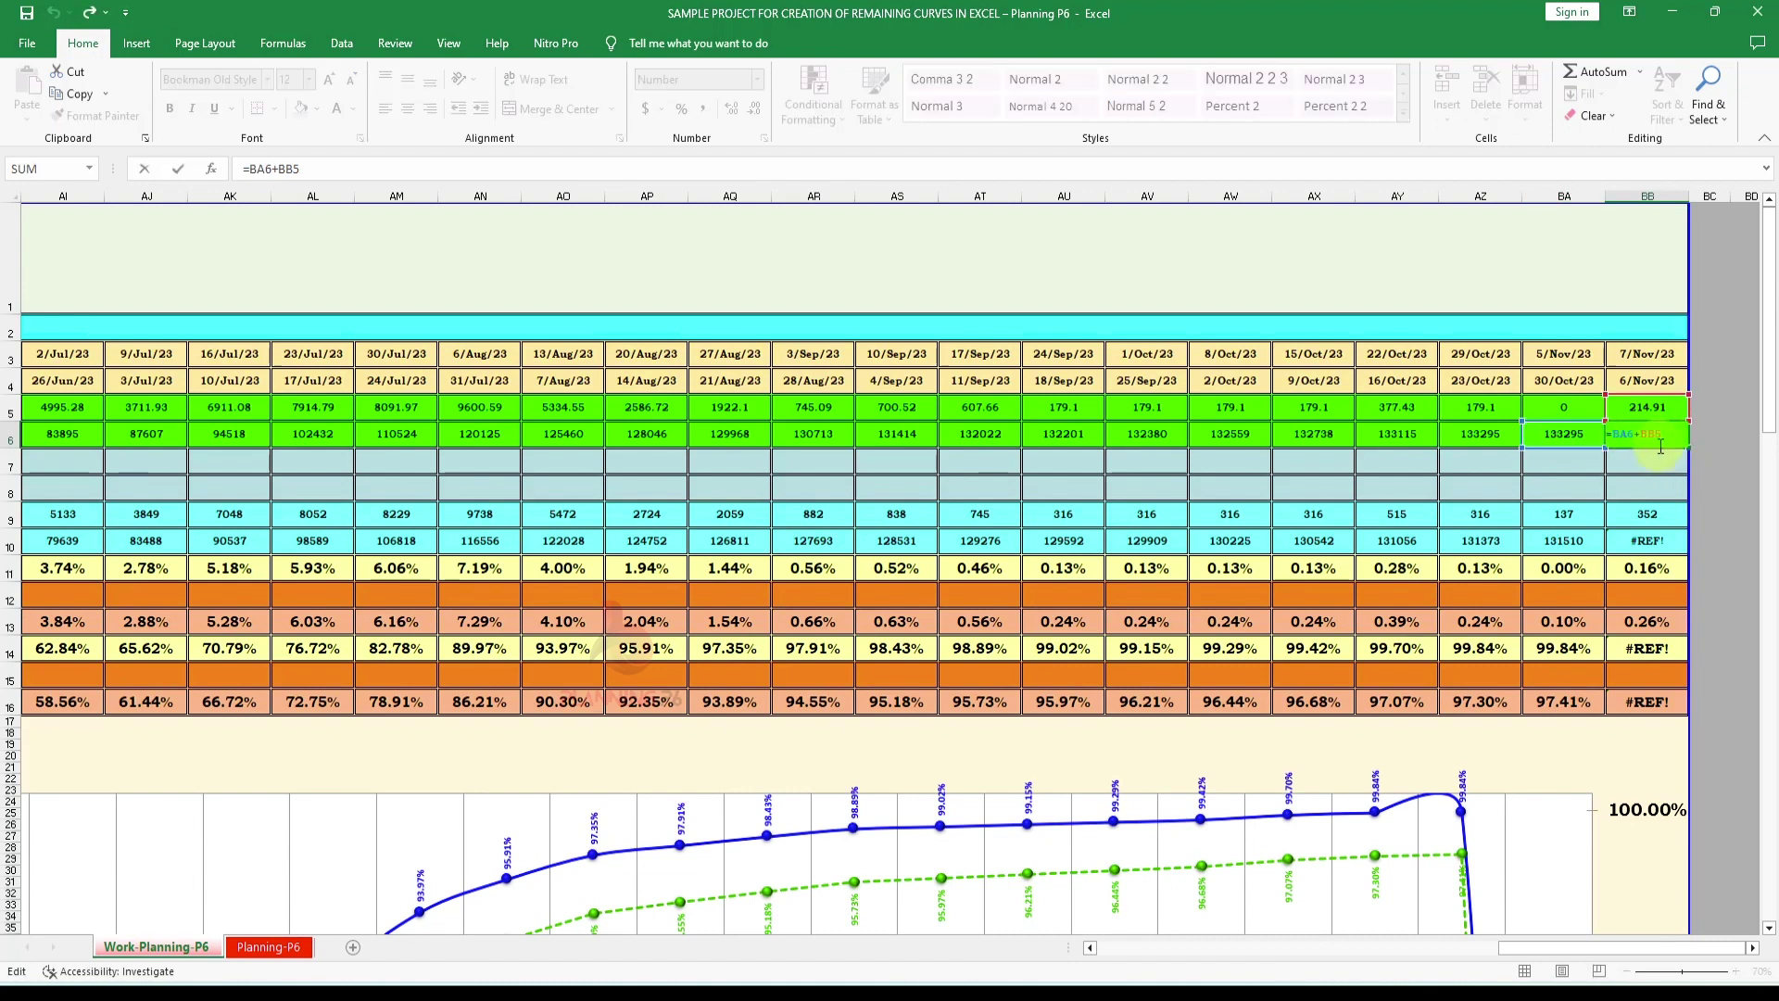
Extend the accumulative remaining forecast hours formula from BA10 into BB10
{"action": "left_click", "coordinate": [1601, 552]}
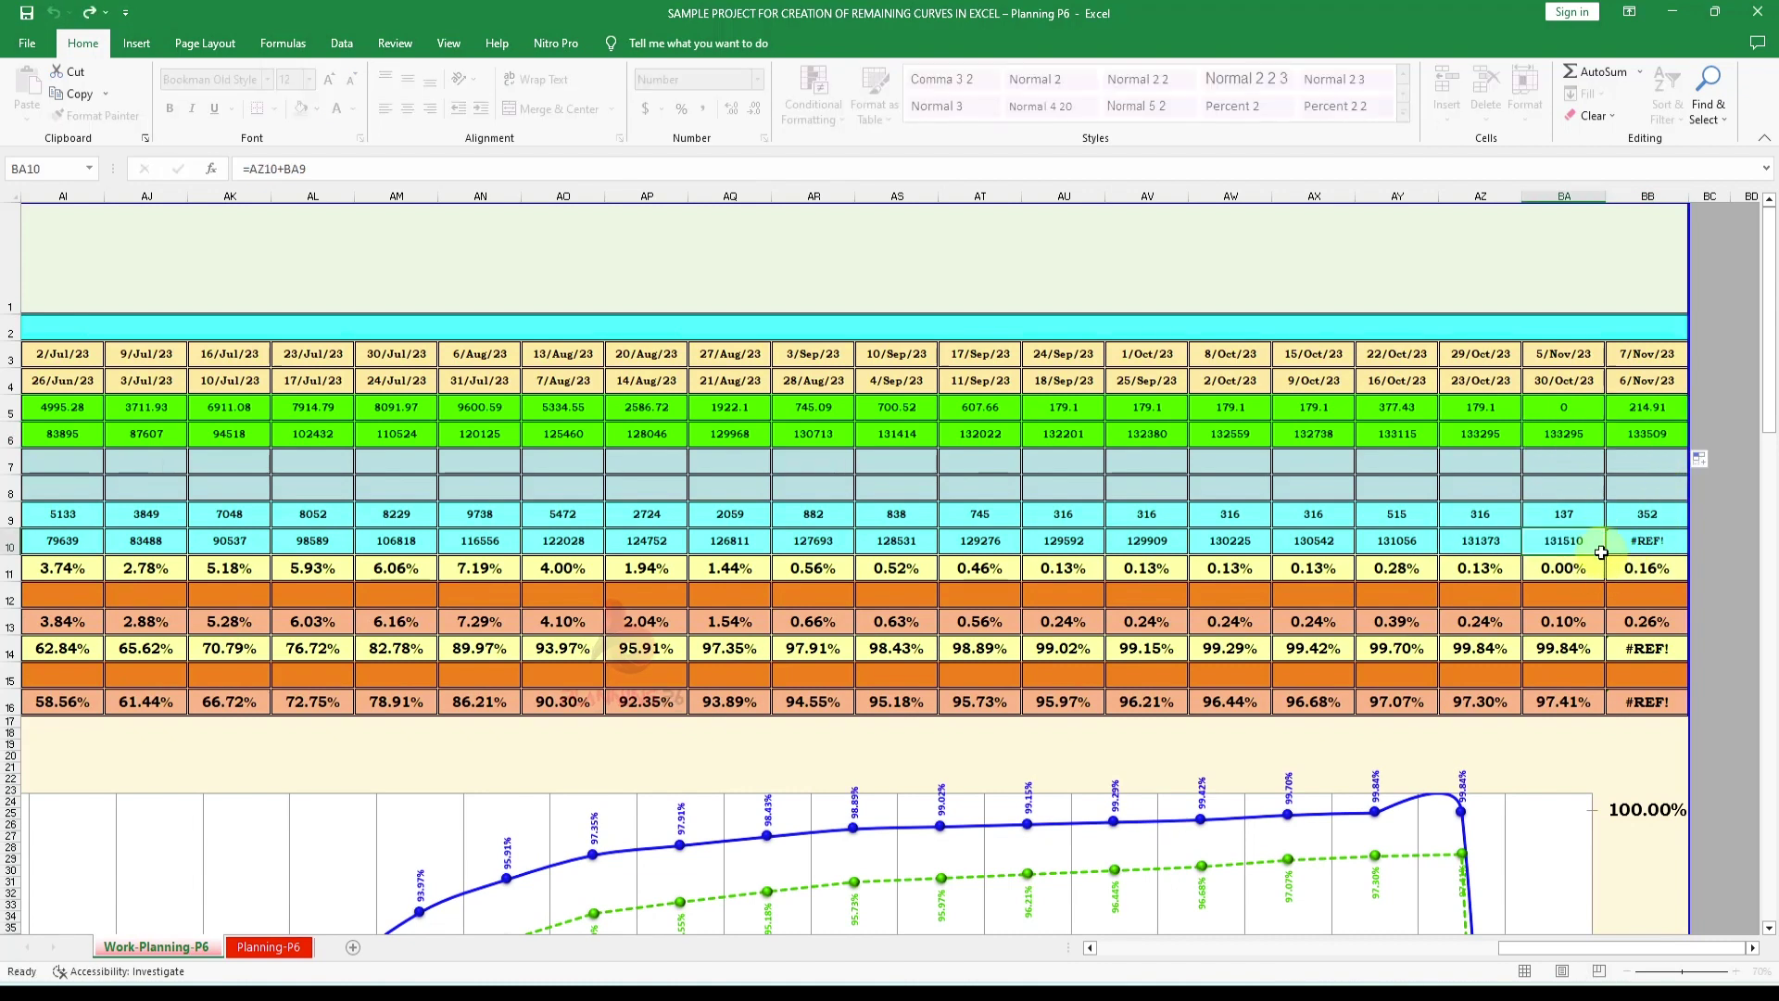
{"action": "left_click_drag", "start_coordinate": [1601, 553], "coordinate": [1659, 548]}
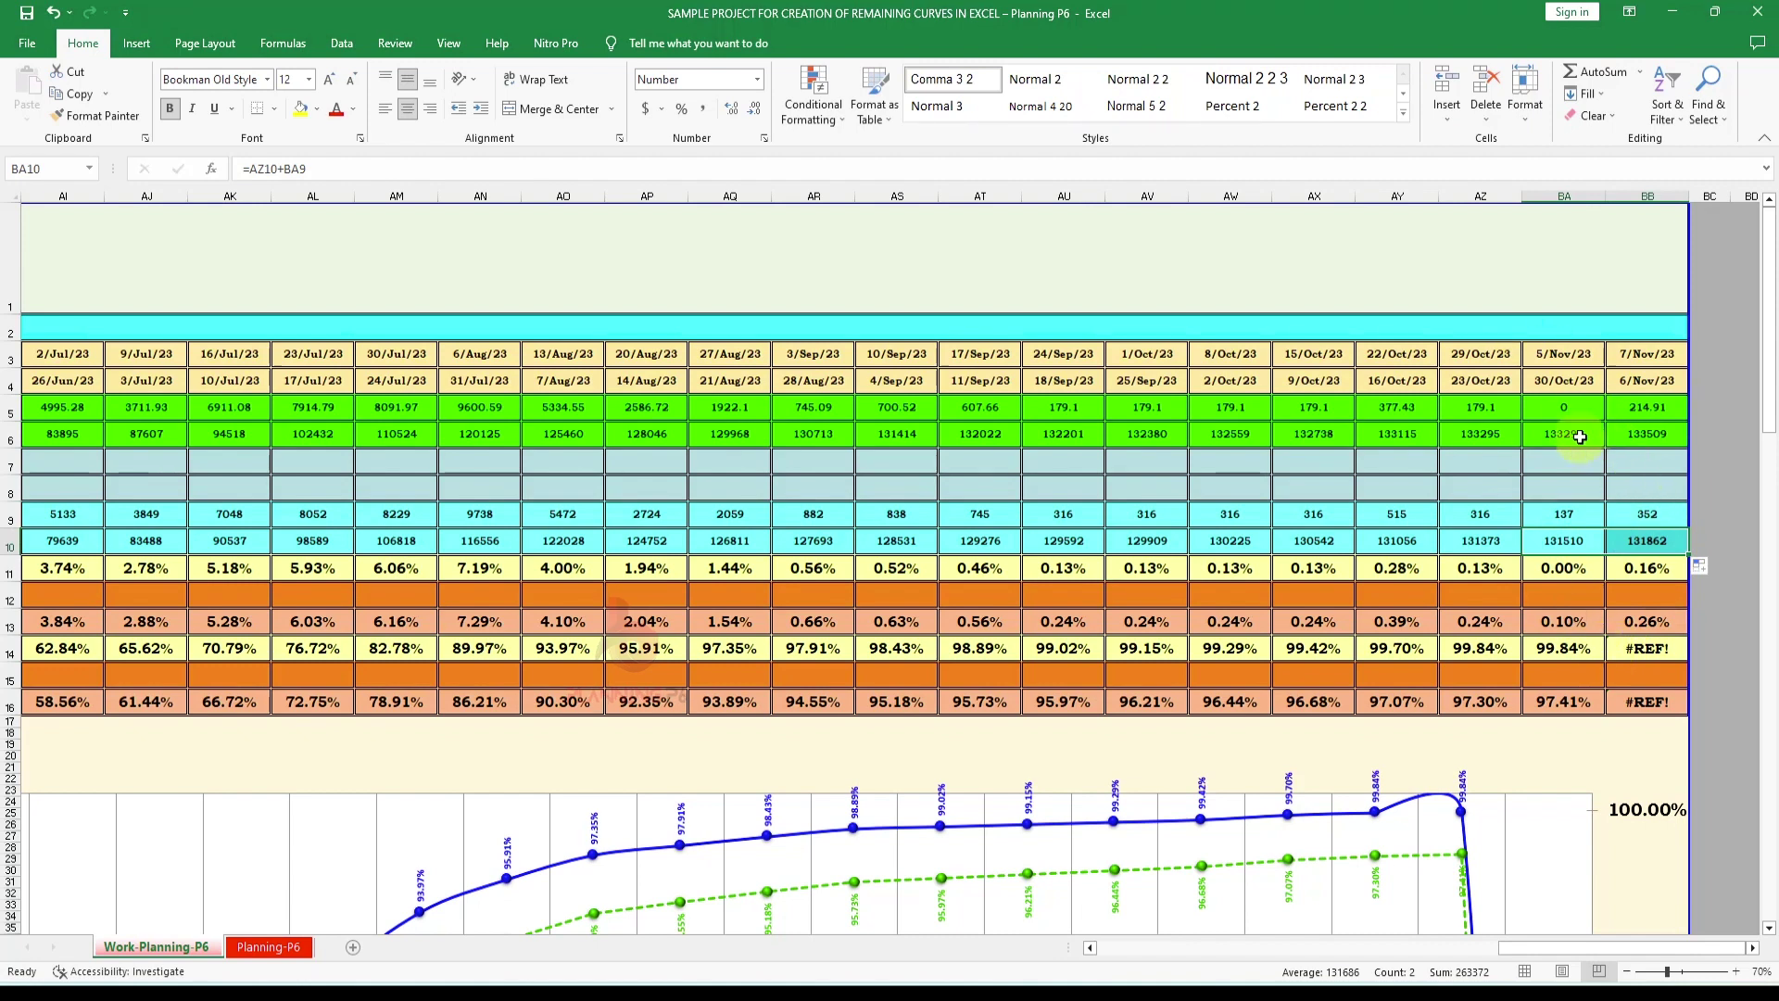
{"action": "left_click", "coordinate": [1655, 194]}
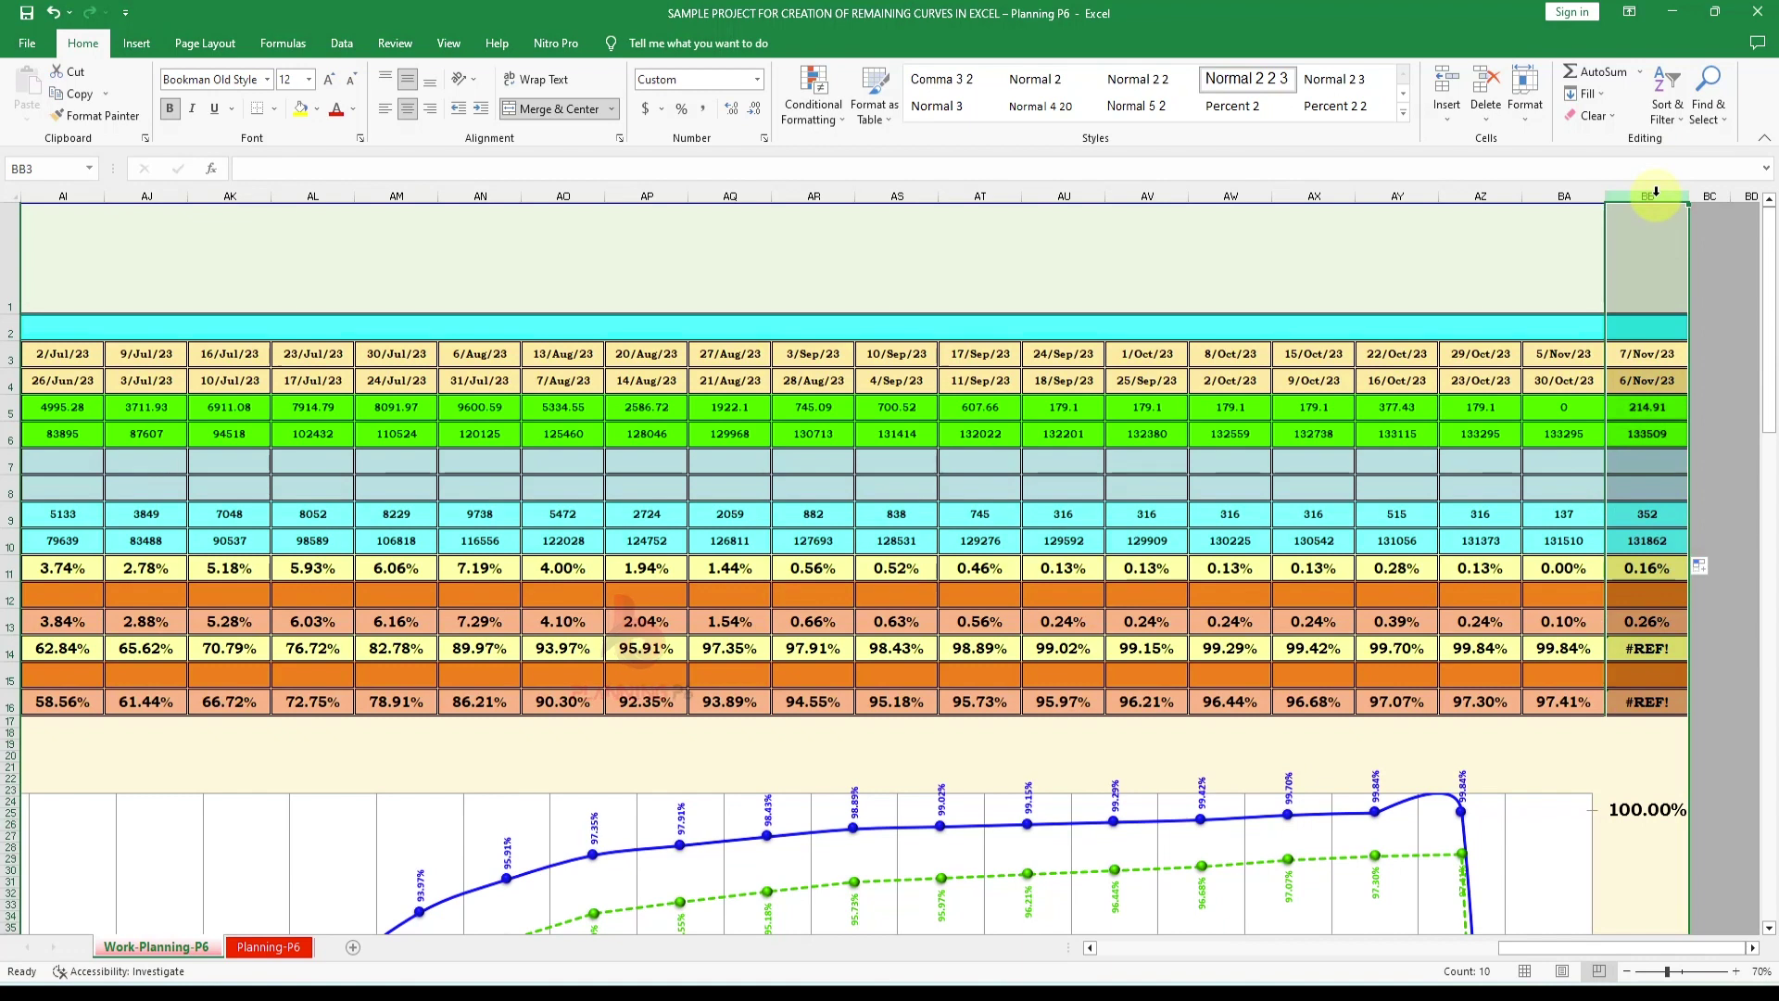
{"action": "left_click", "coordinate": [1553, 193]}
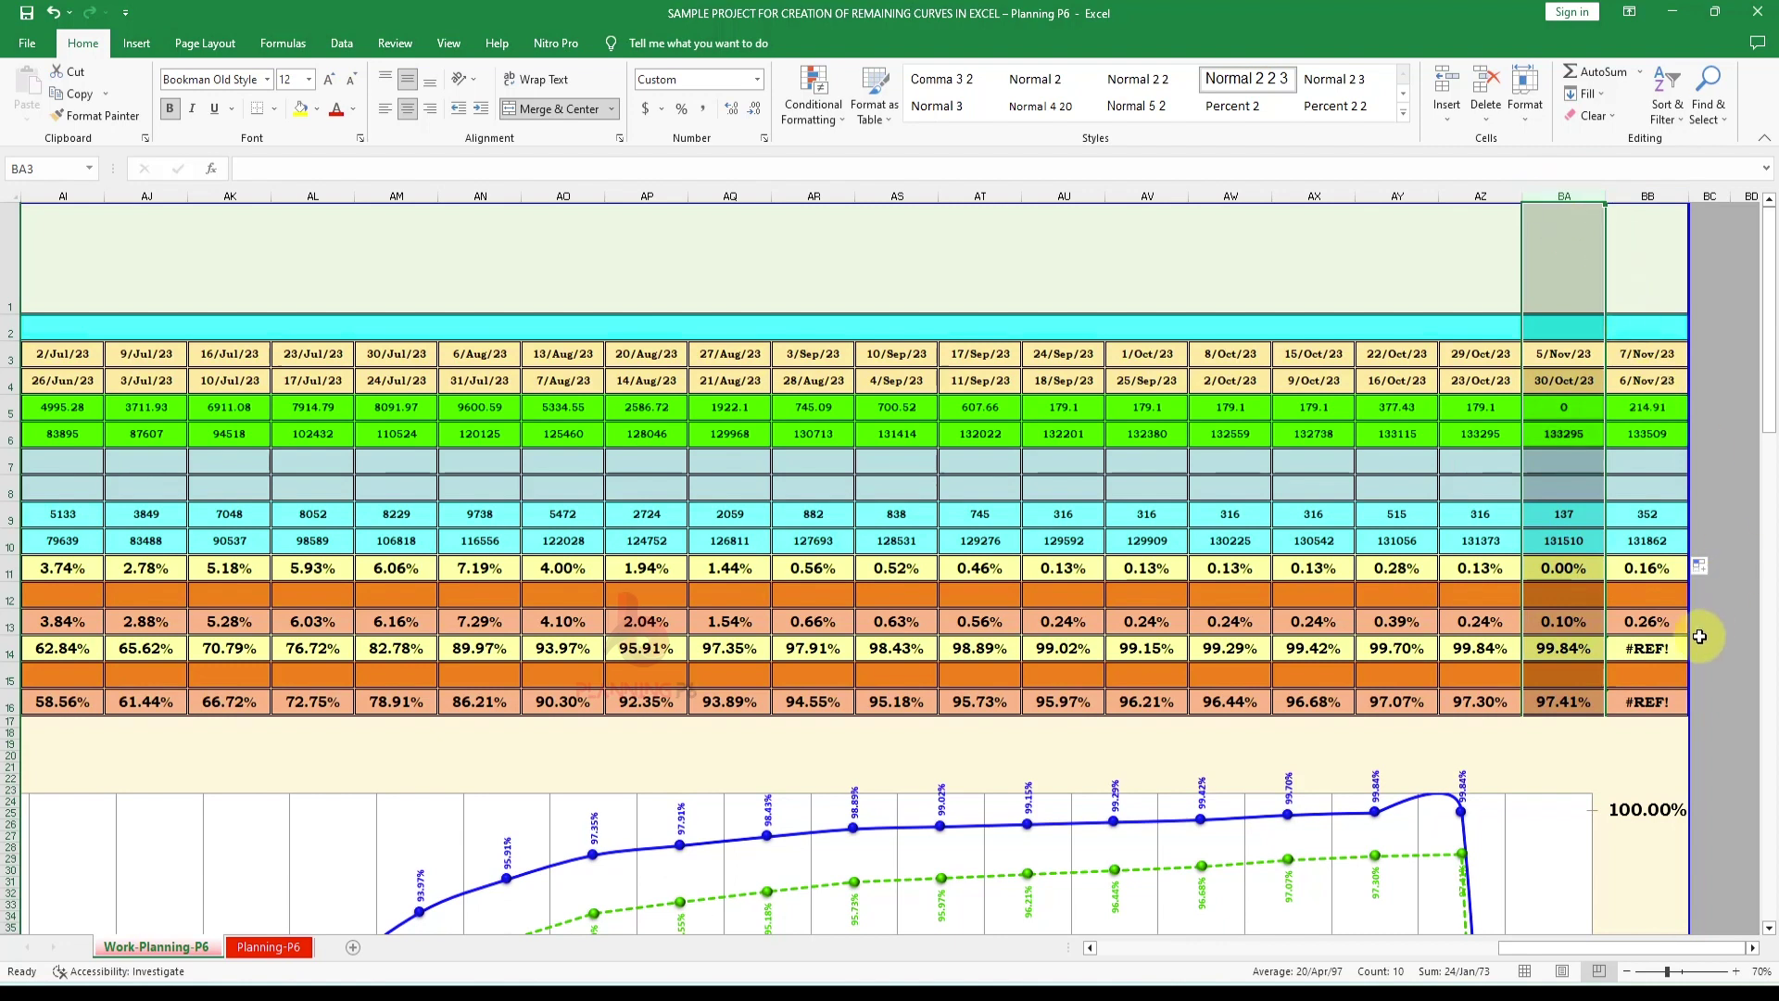
Extend the accumulative planned and remaining percentage formulas from BA14 and BA16 into BB14 and BB16
{"action": "left_click", "coordinate": [1598, 656]}
{"action": "left_click_drag", "start_coordinate": [1606, 661], "coordinate": [1659, 663]}
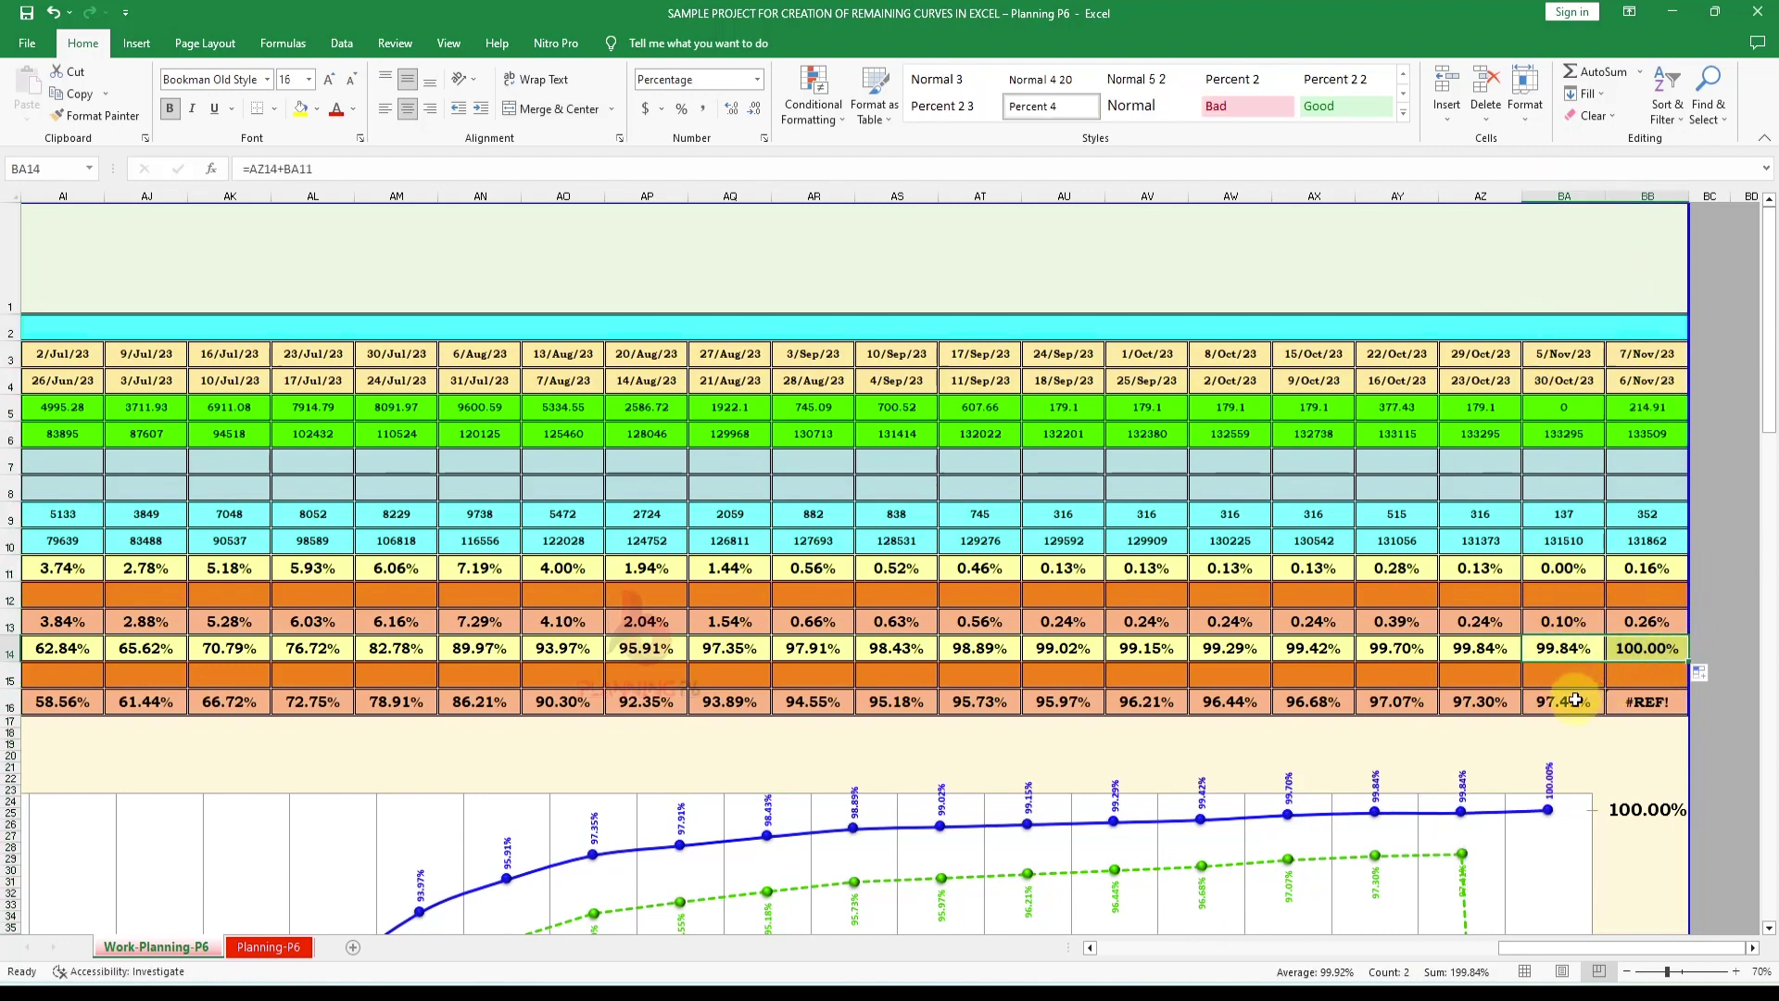
{"action": "left_click", "coordinate": [1584, 700]}
{"action": "left_click_drag", "start_coordinate": [1604, 715], "coordinate": [1666, 709]}
{"action": "left_click_drag", "start_coordinate": [1622, 938], "coordinate": [1019, 862]}
{"action": "left_click", "coordinate": [577, 442]}
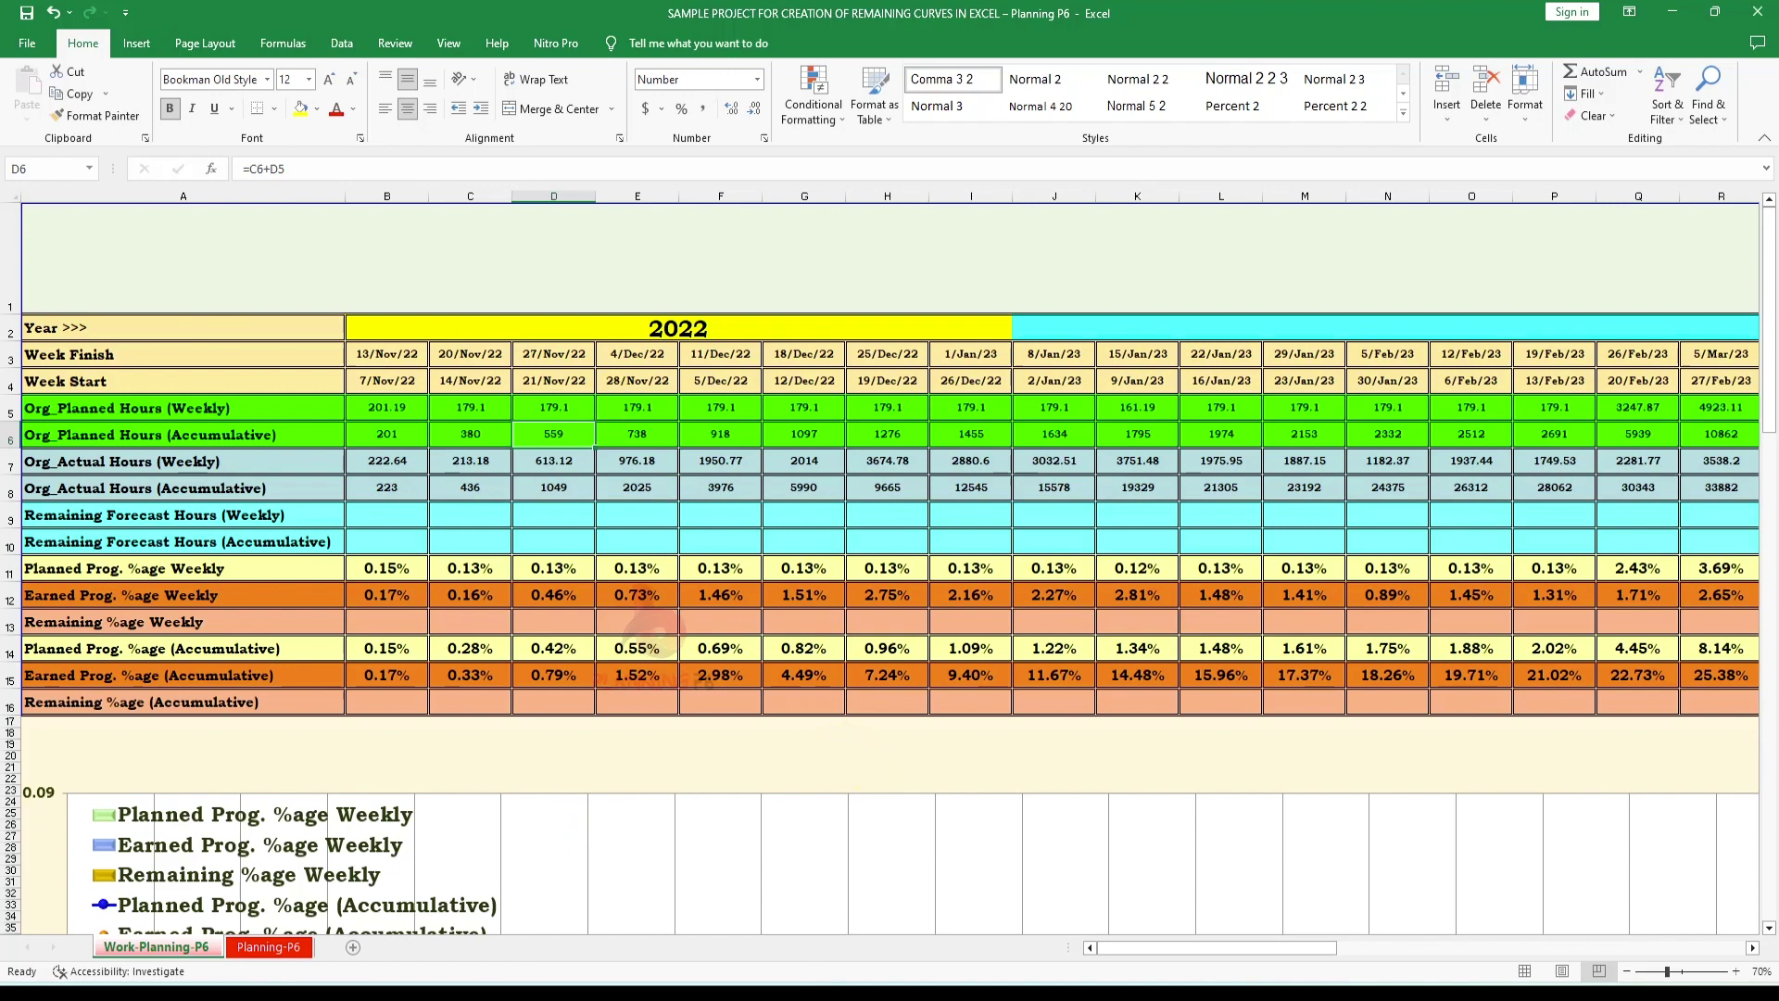
Switch to Primavera P6 and open the project's resource assignments view
{"action": "key", "text": "alt+Tab"}
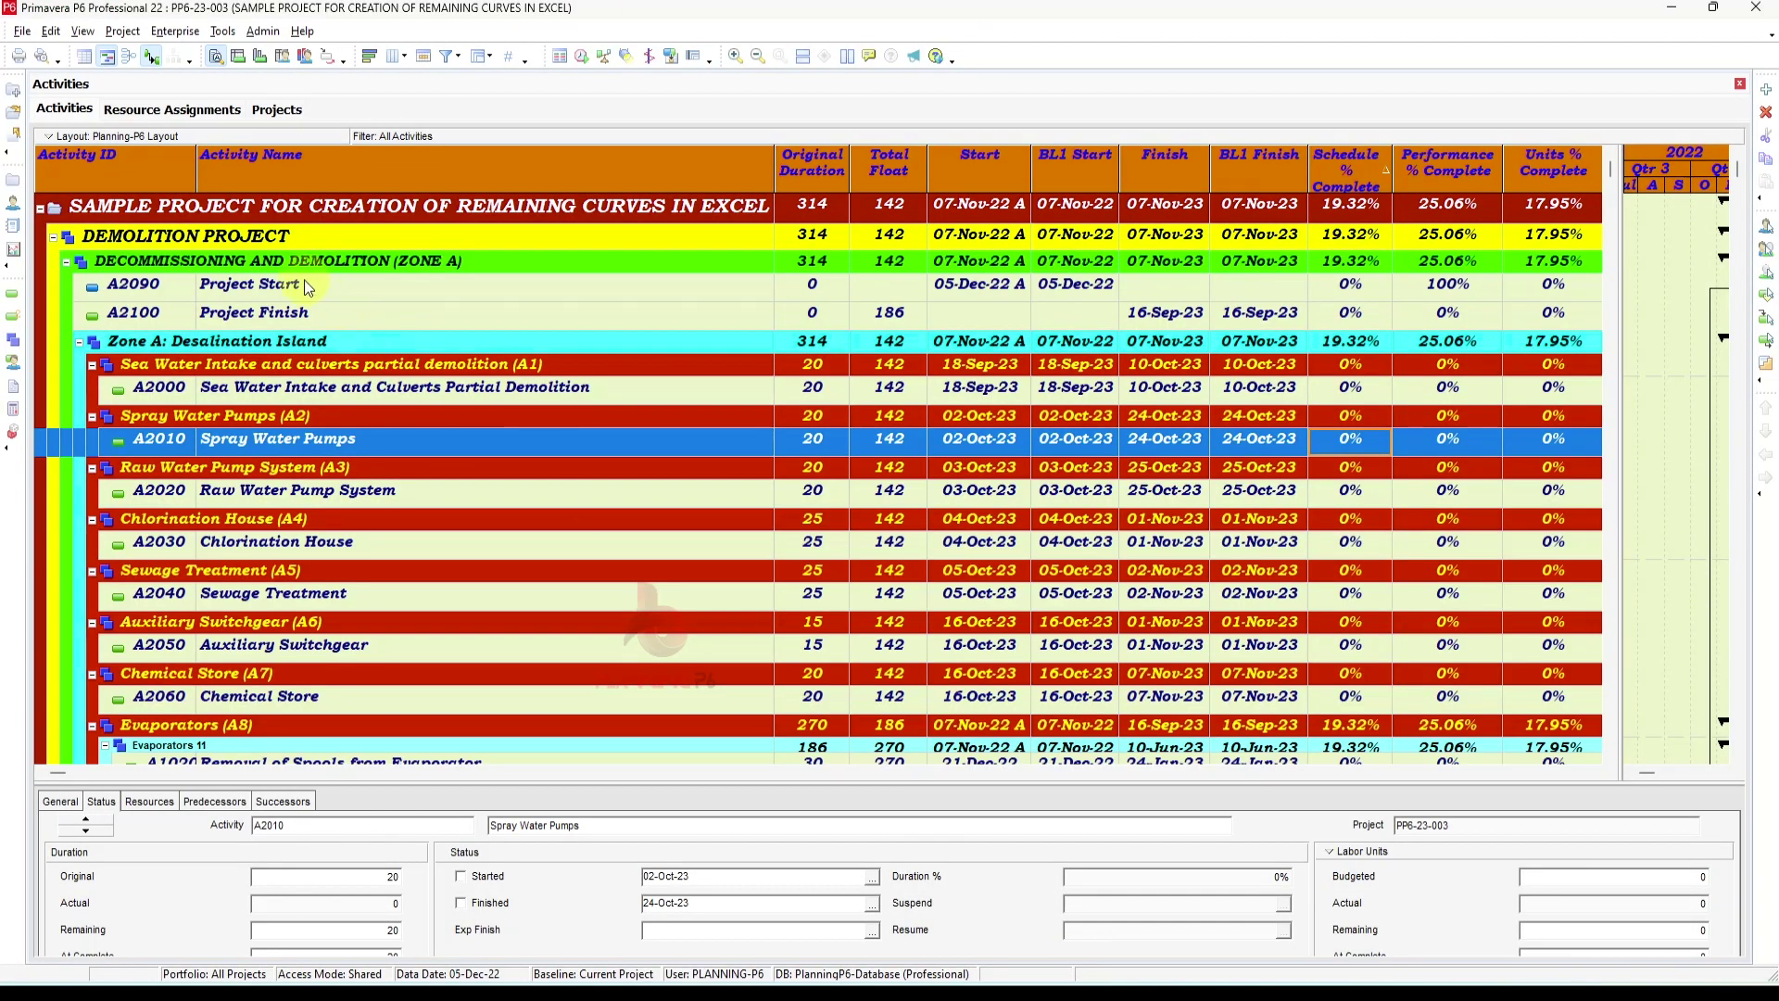
{"action": "left_click", "coordinate": [181, 108]}
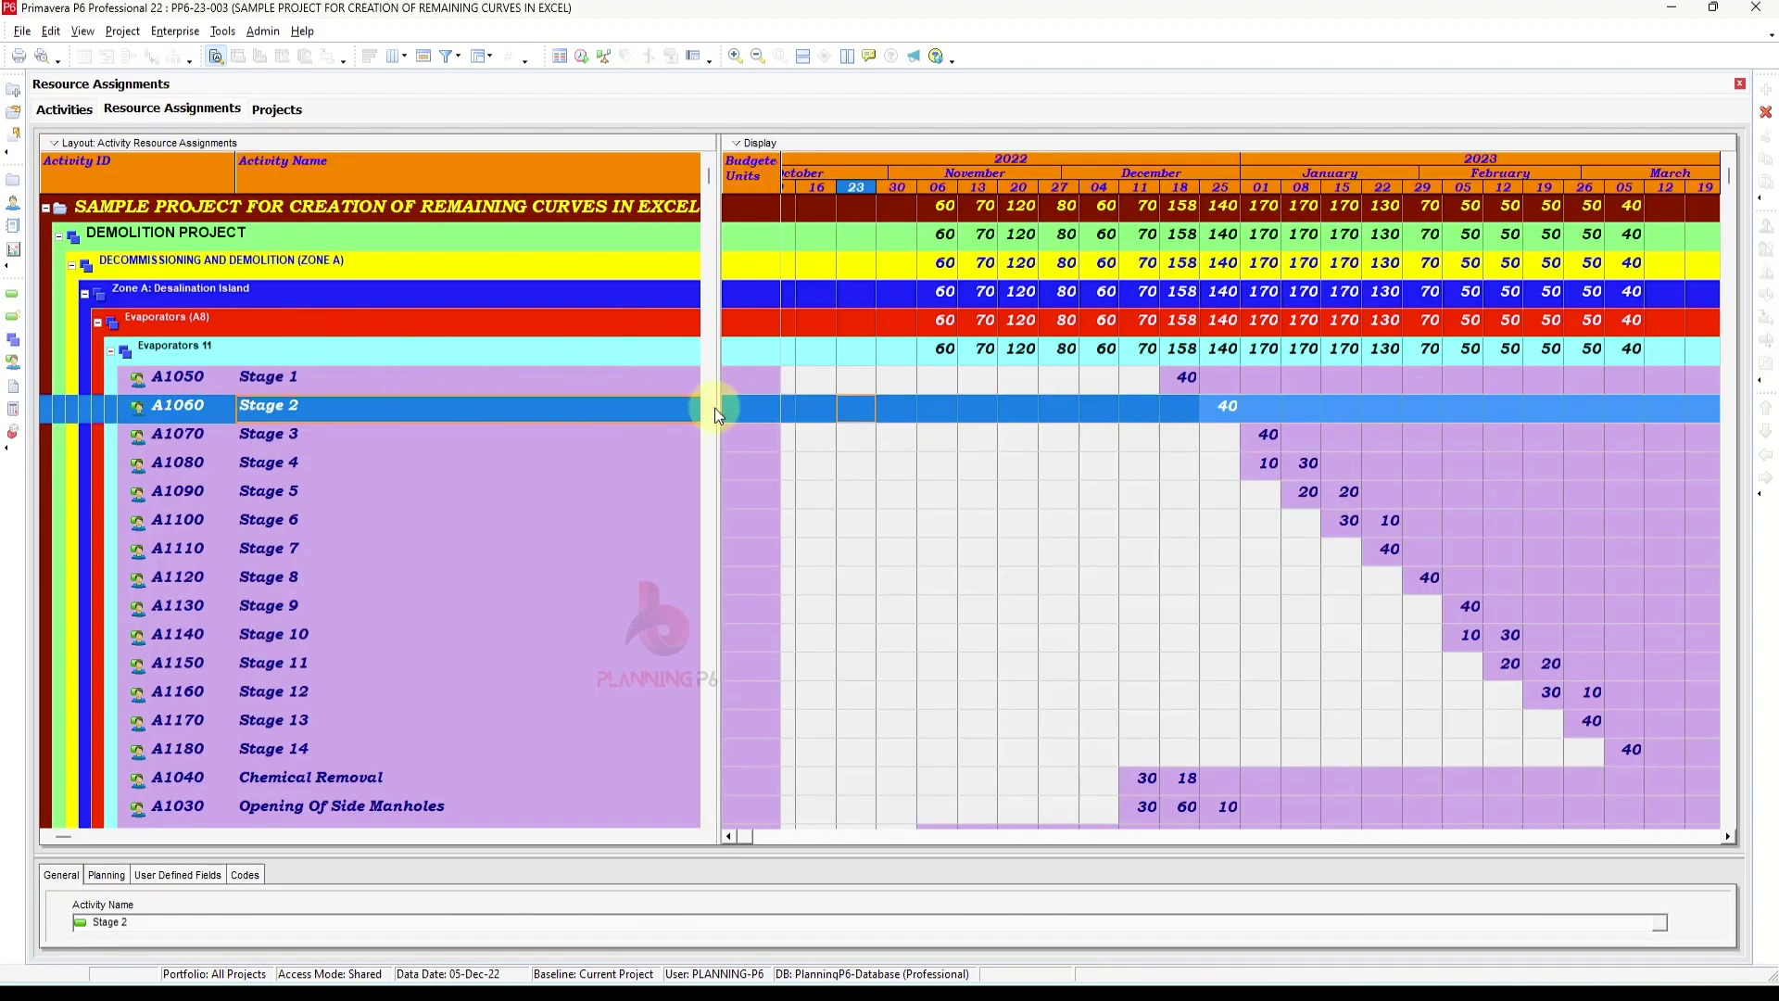
{"action": "right_click", "coordinate": [534, 241]}
{"action": "mouse_move", "coordinate": [618, 352]}
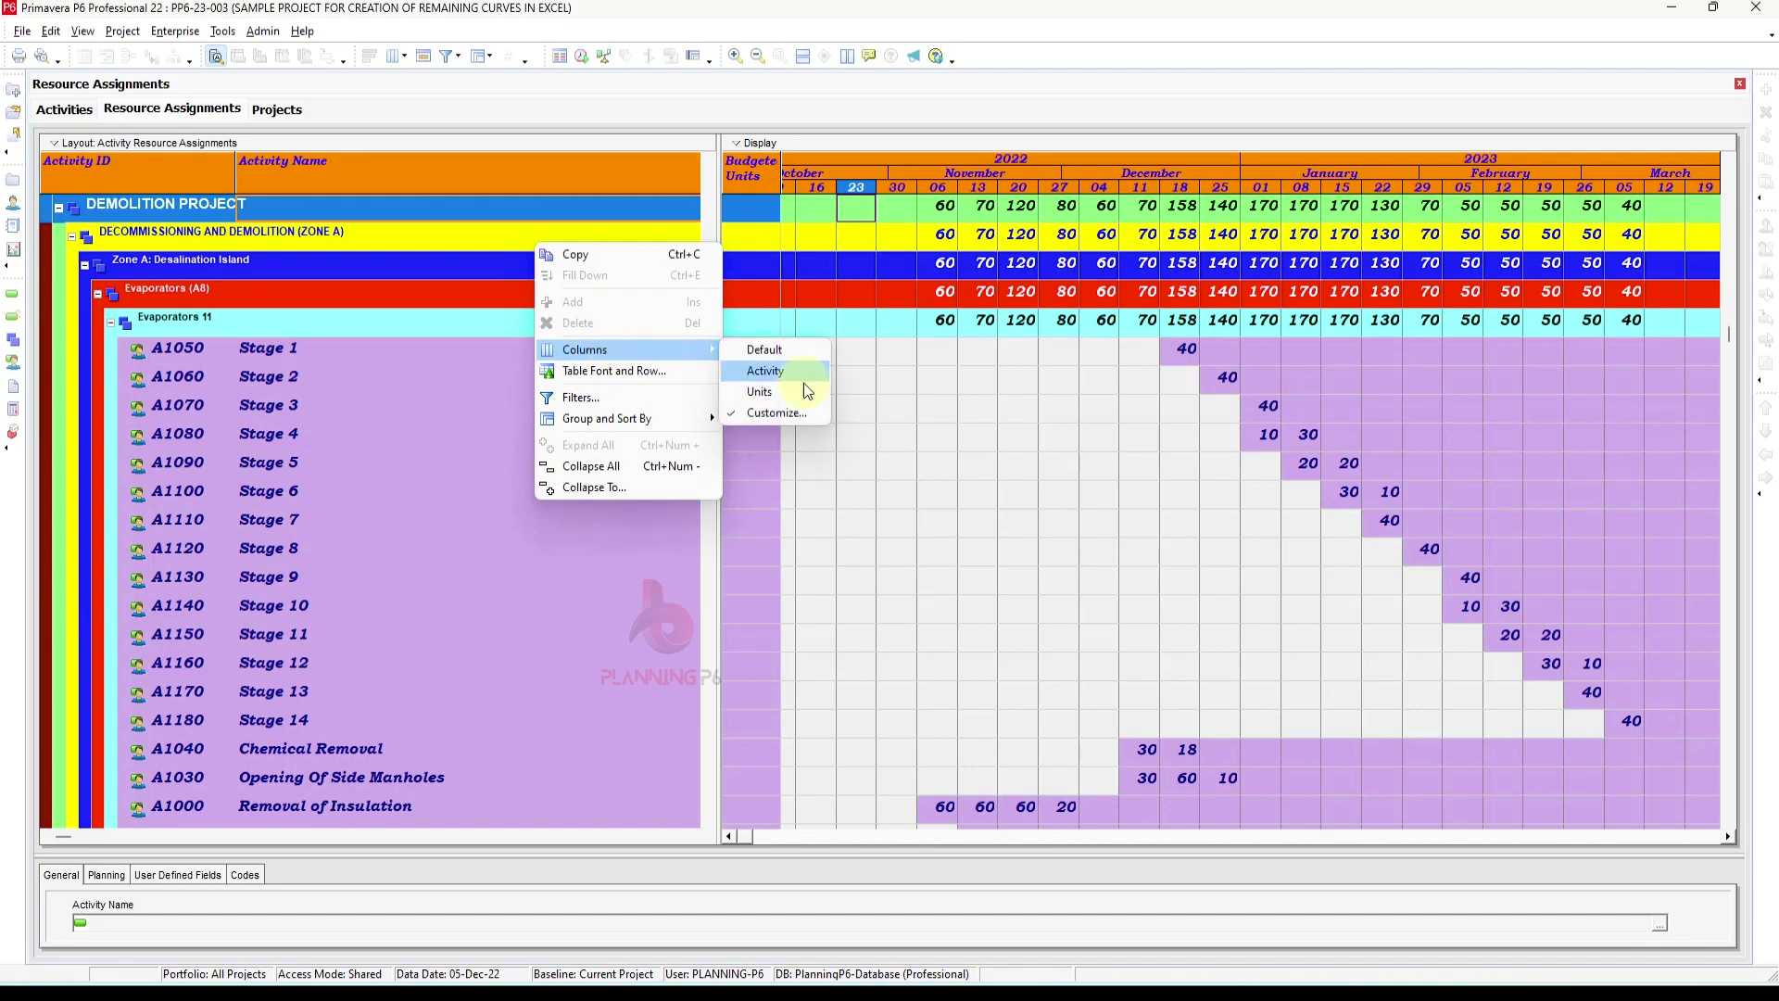
{"action": "left_click", "coordinate": [771, 415]}
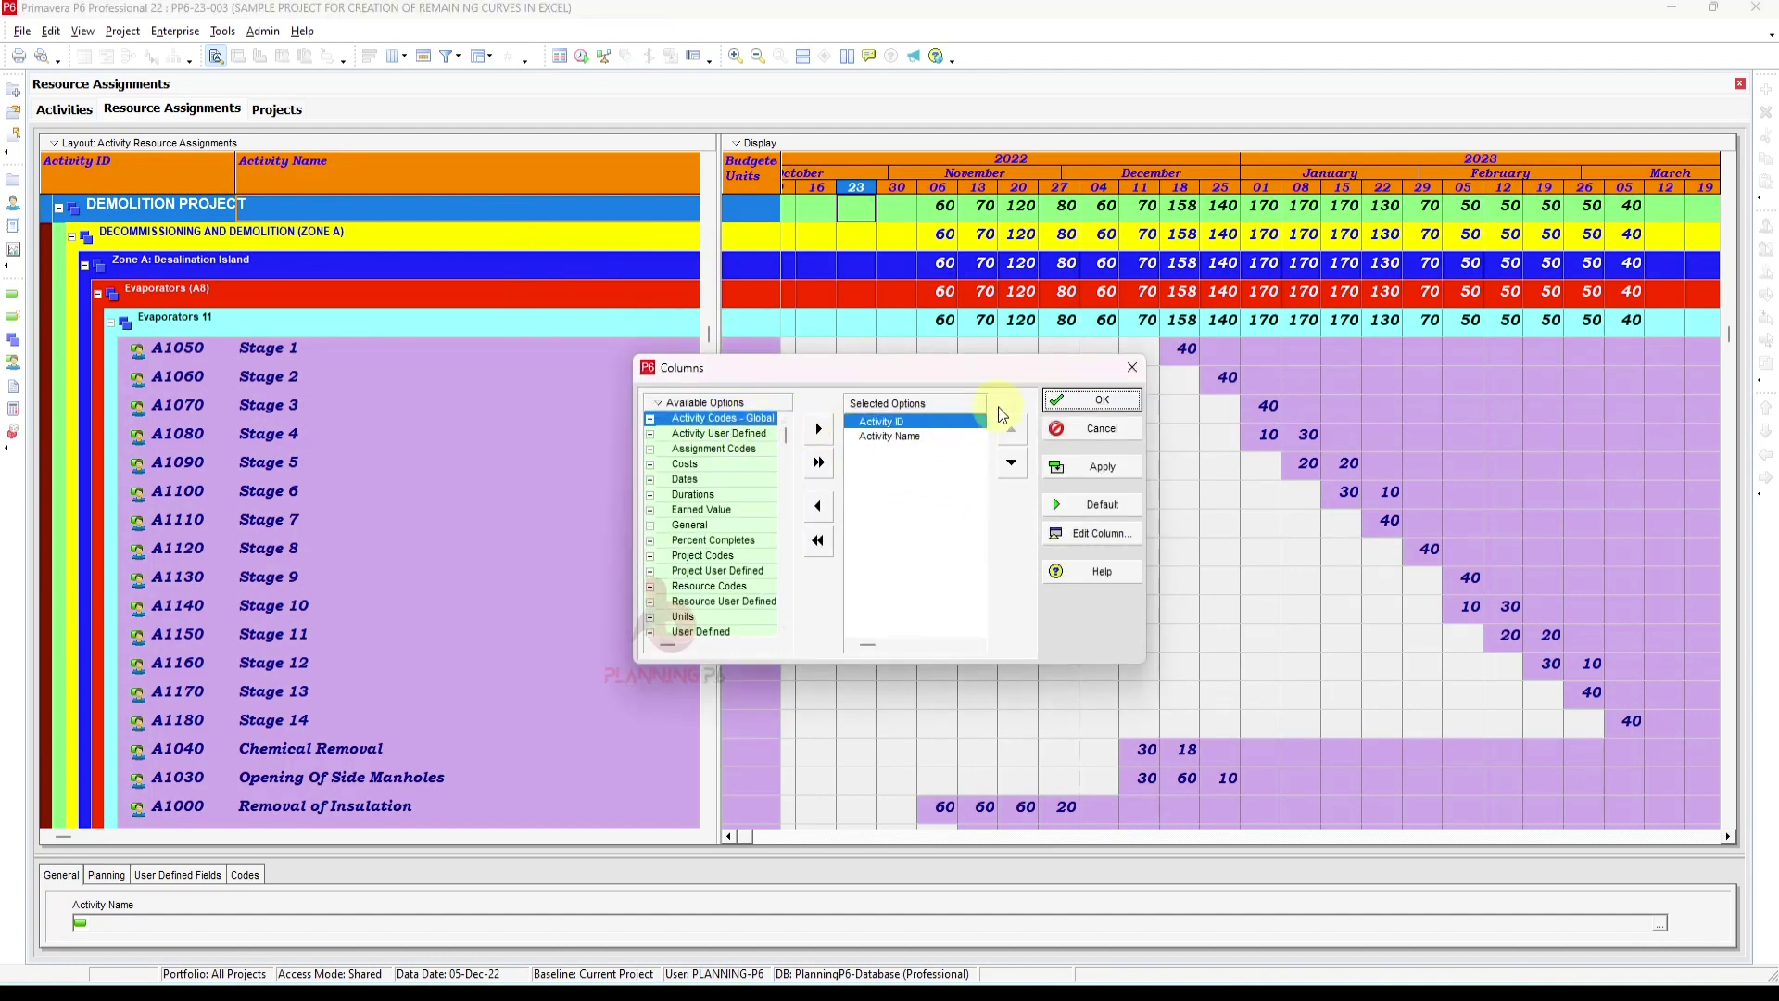
{"action": "left_click", "coordinate": [1132, 367]}
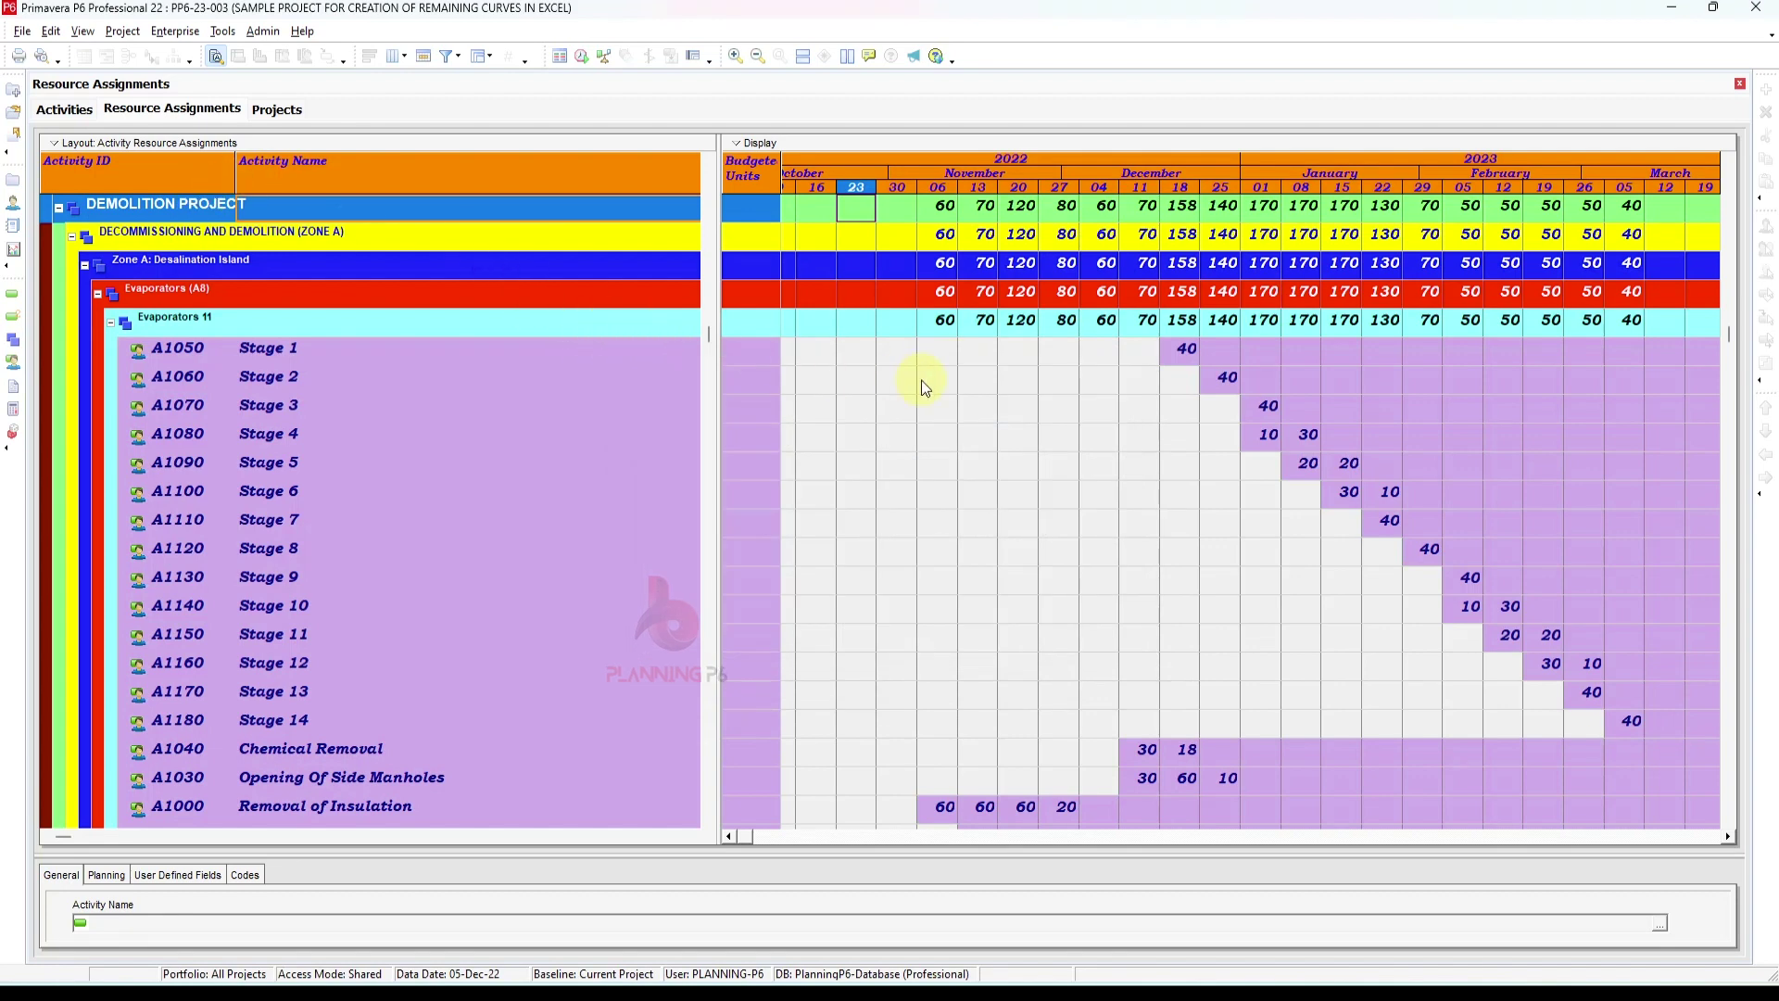
{"action": "scroll", "coordinate": [435, 283], "scroll_direction": "down", "scroll_amount": 2}
{"action": "right_click", "coordinate": [408, 275]}
{"action": "mouse_move", "coordinate": [454, 453]}
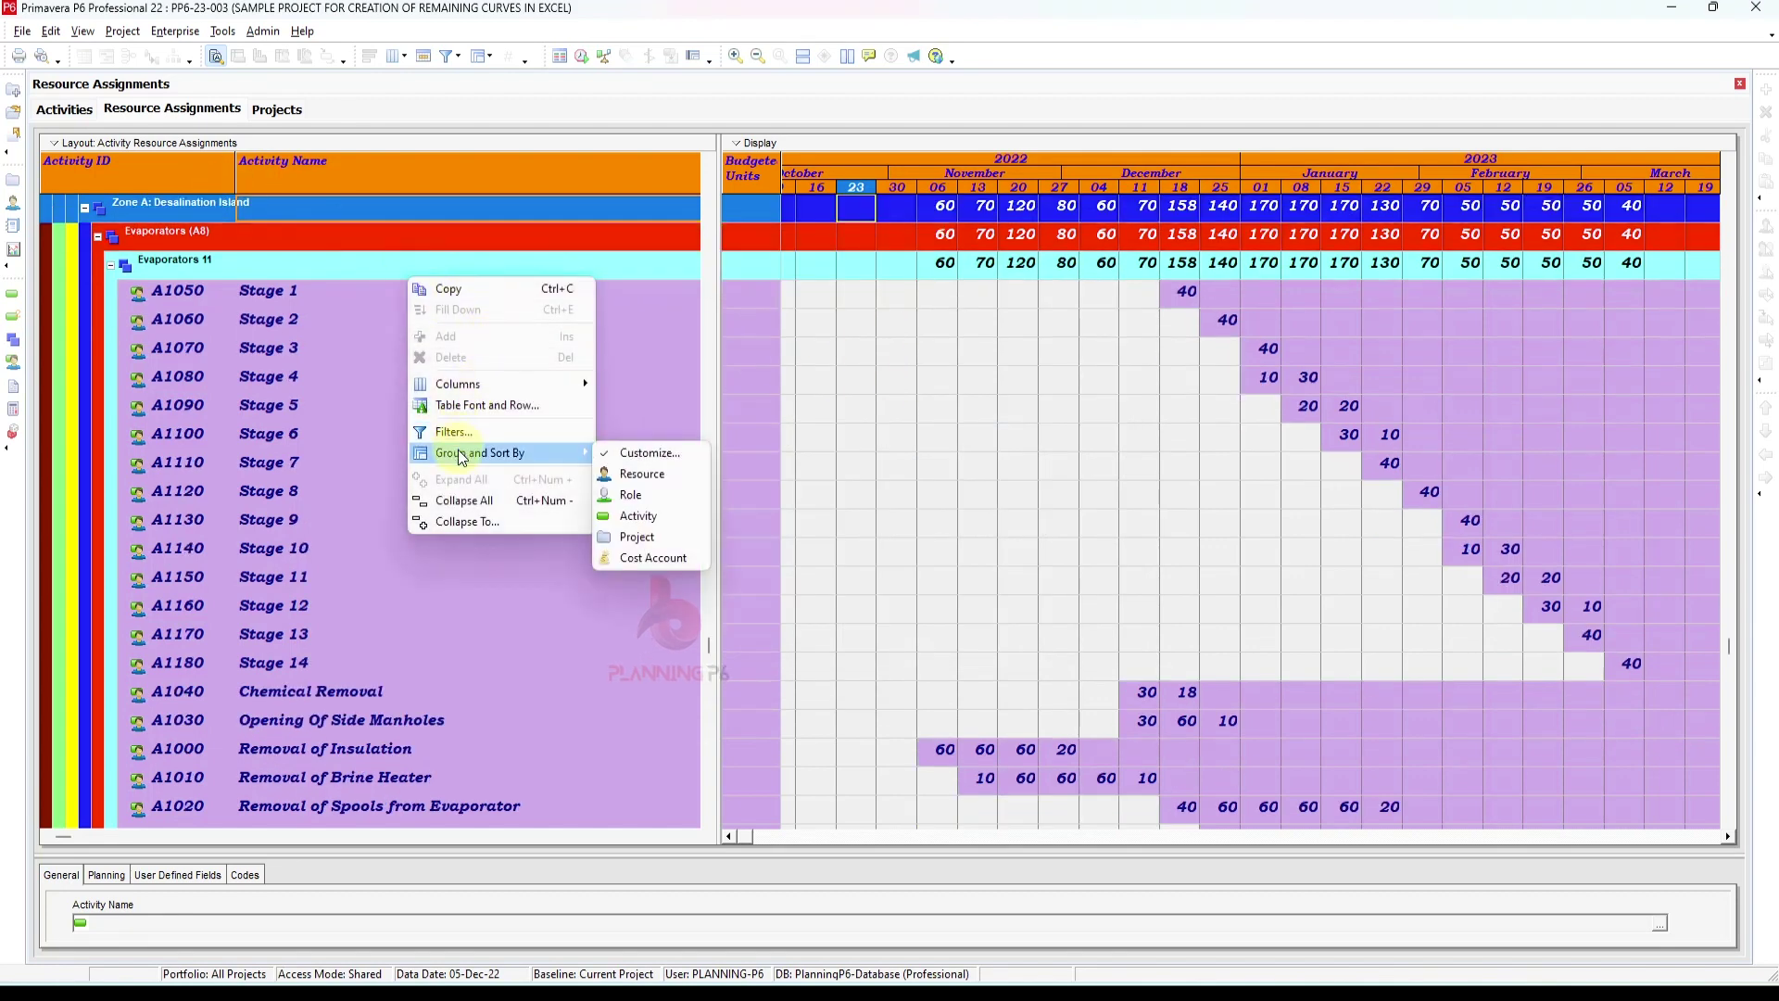
{"action": "left_click", "coordinate": [619, 454]}
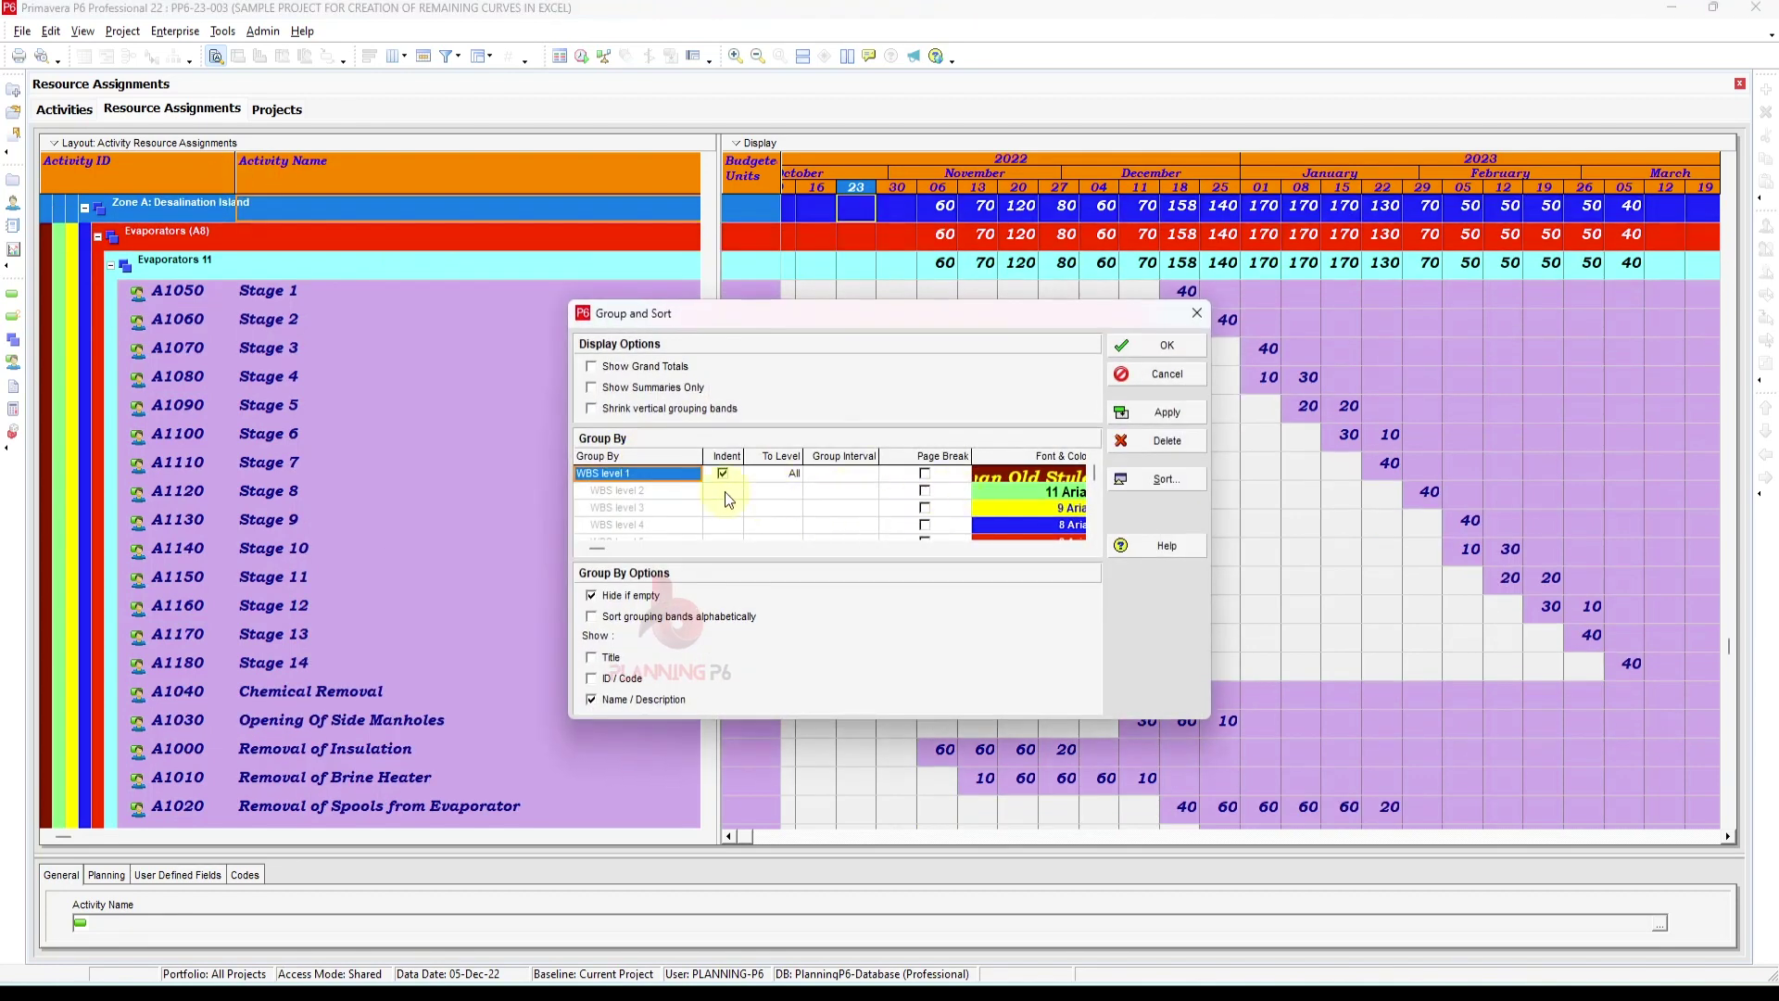
{"action": "left_click", "coordinate": [670, 474]}
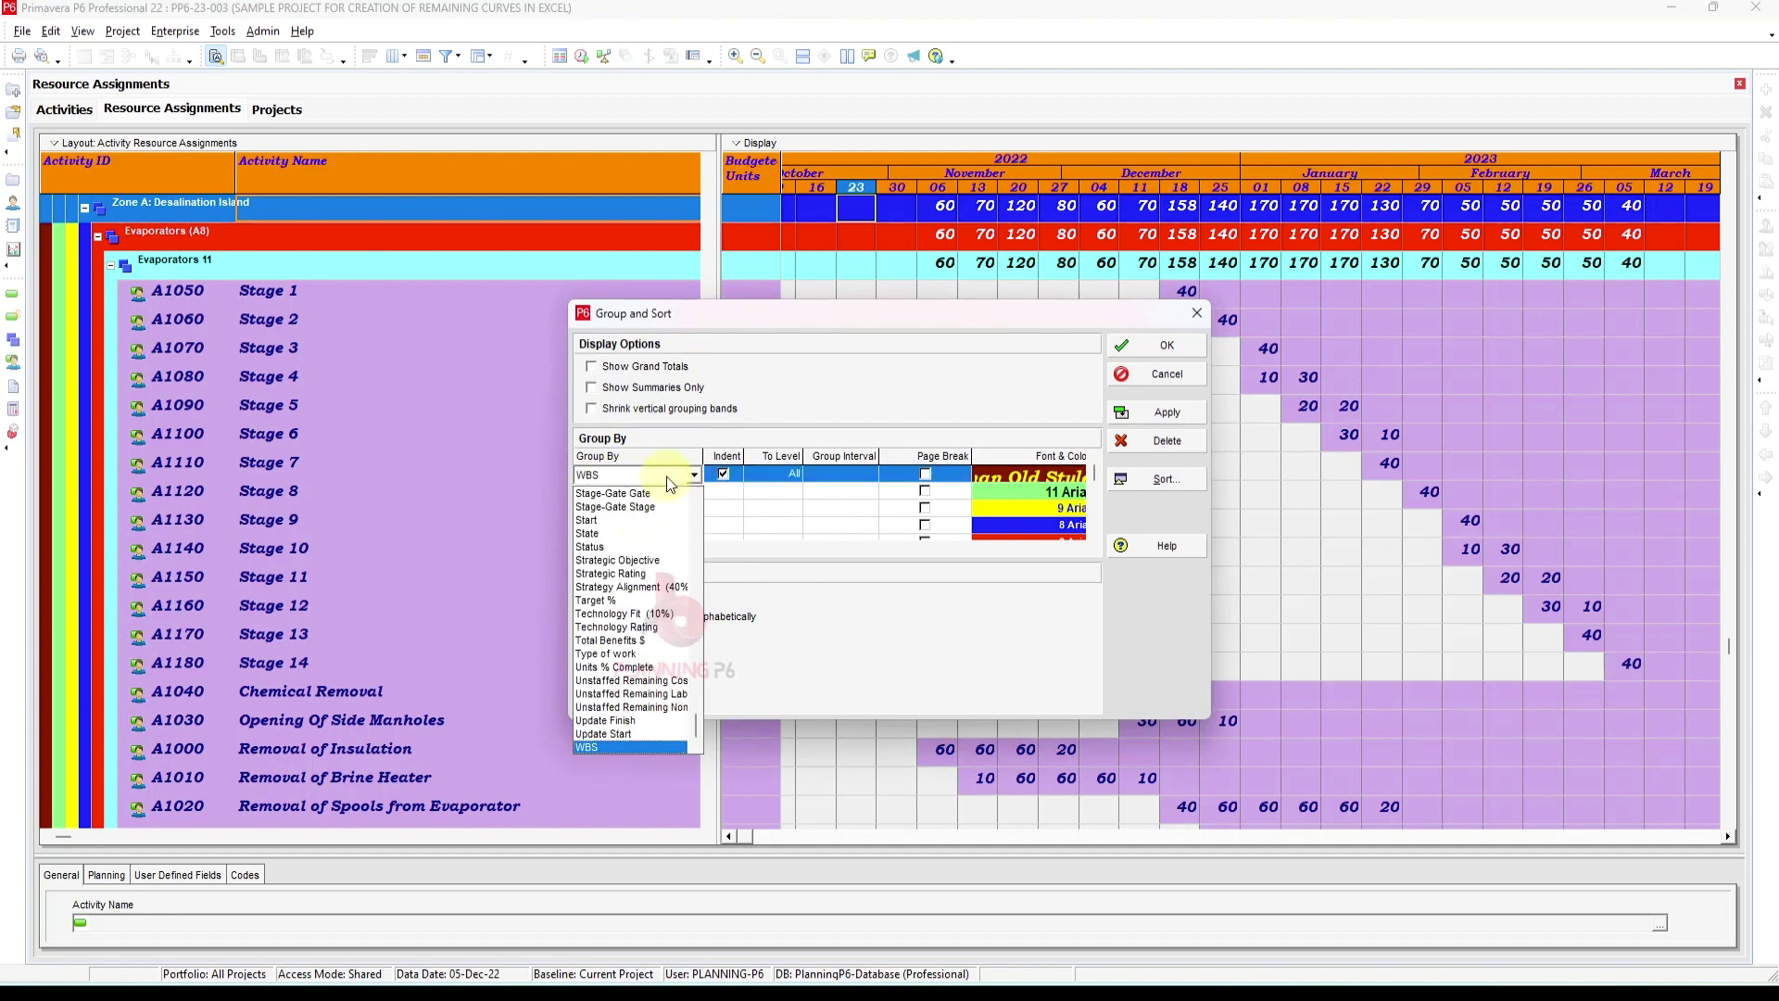
{"action": "scroll", "coordinate": [641, 556], "scroll_direction": "up", "scroll_amount": 4}
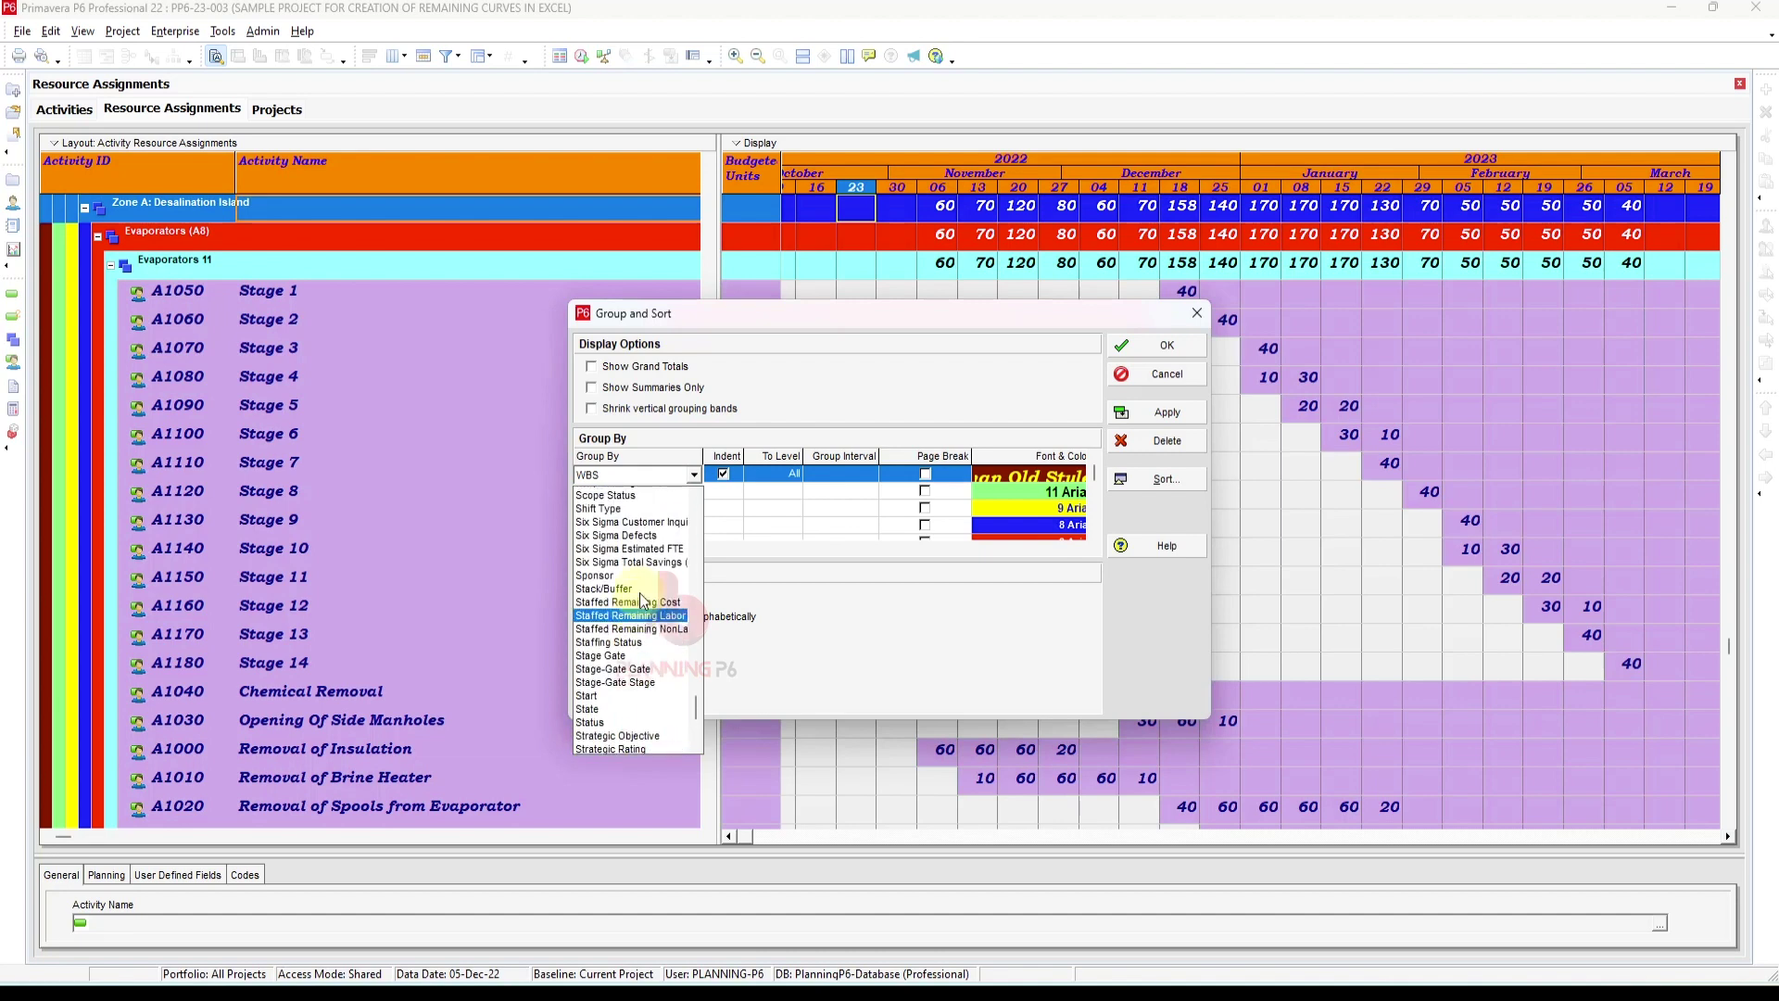
{"action": "scroll", "coordinate": [644, 600], "scroll_direction": "up", "scroll_amount": 9}
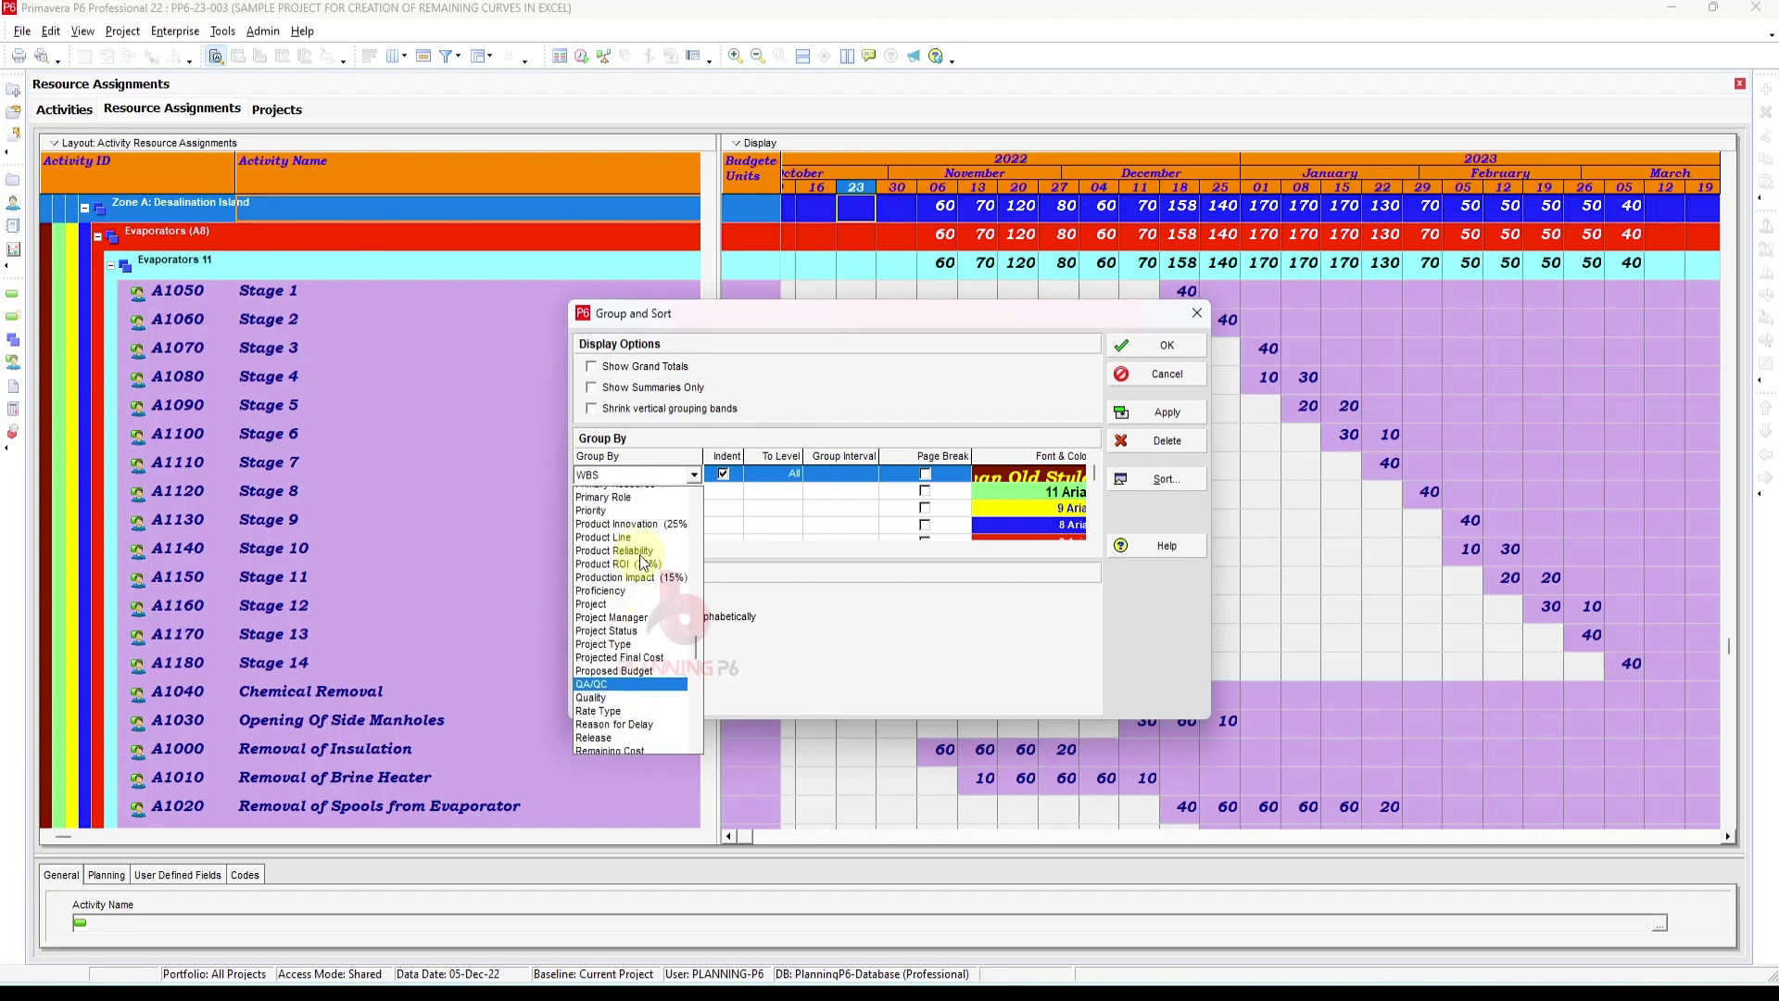
{"action": "scroll", "coordinate": [644, 561], "scroll_direction": "up", "scroll_amount": 5}
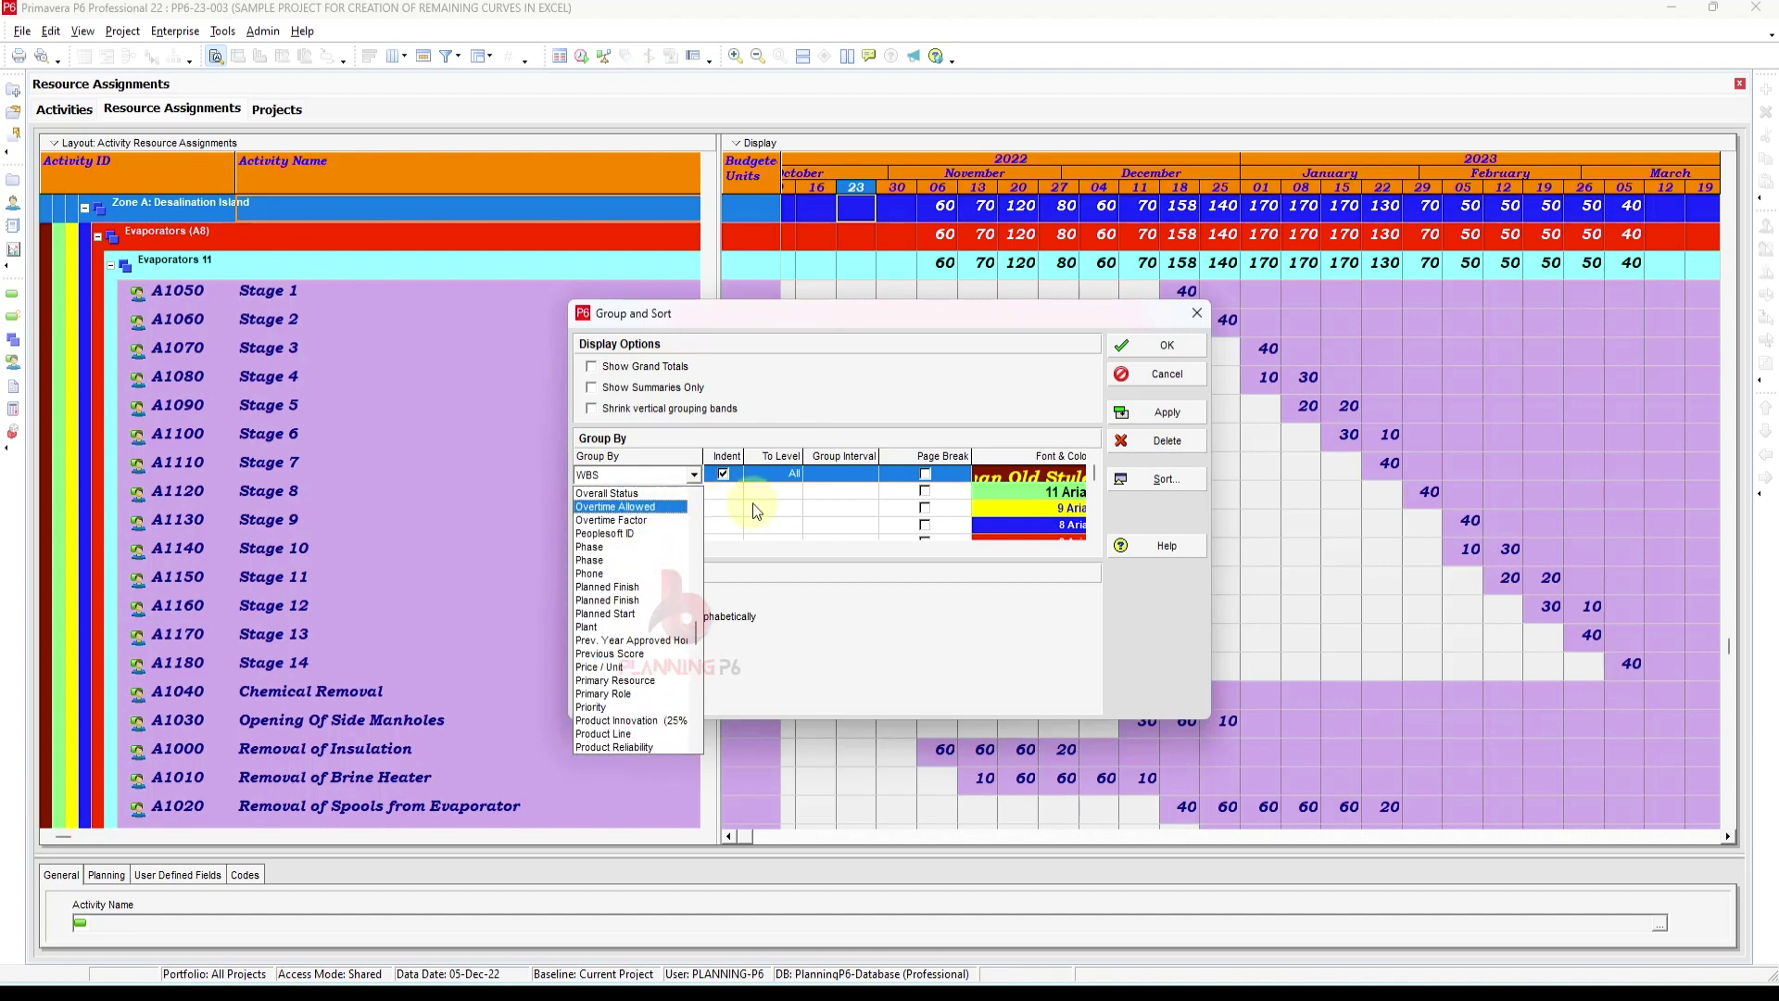
{"action": "key", "text": "Escape"}
{"action": "right_click", "coordinate": [555, 410]}
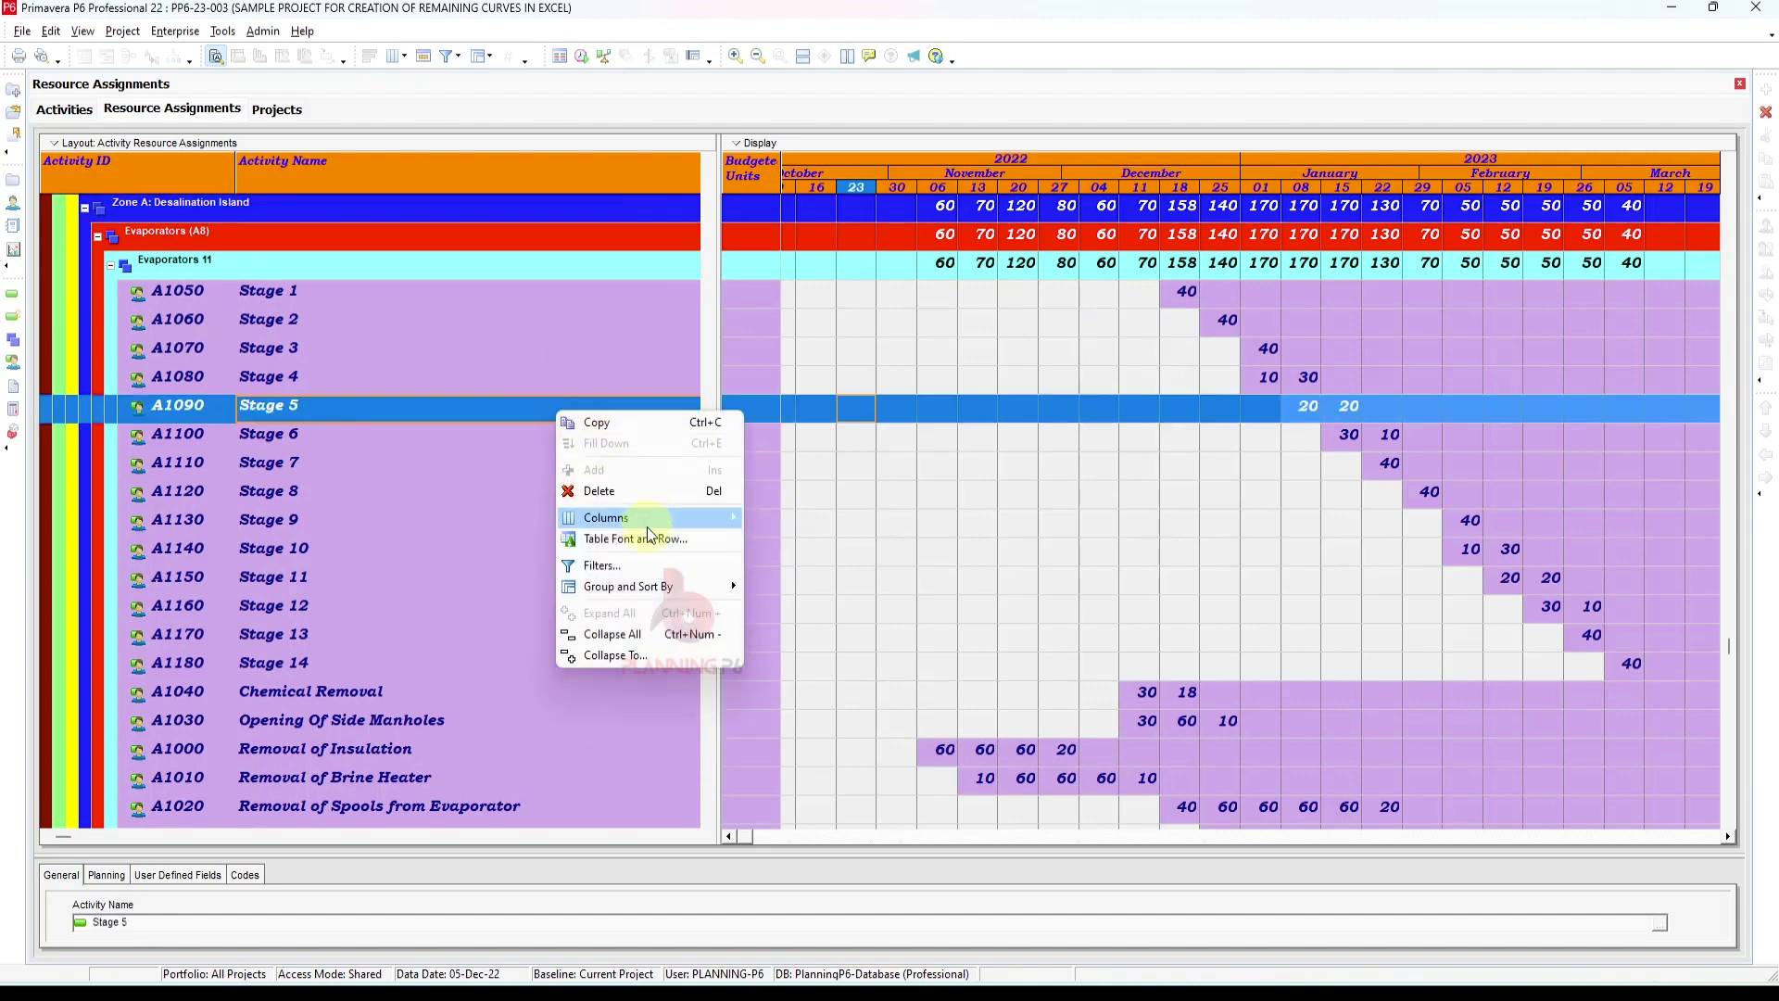
{"action": "left_click", "coordinate": [632, 567]}
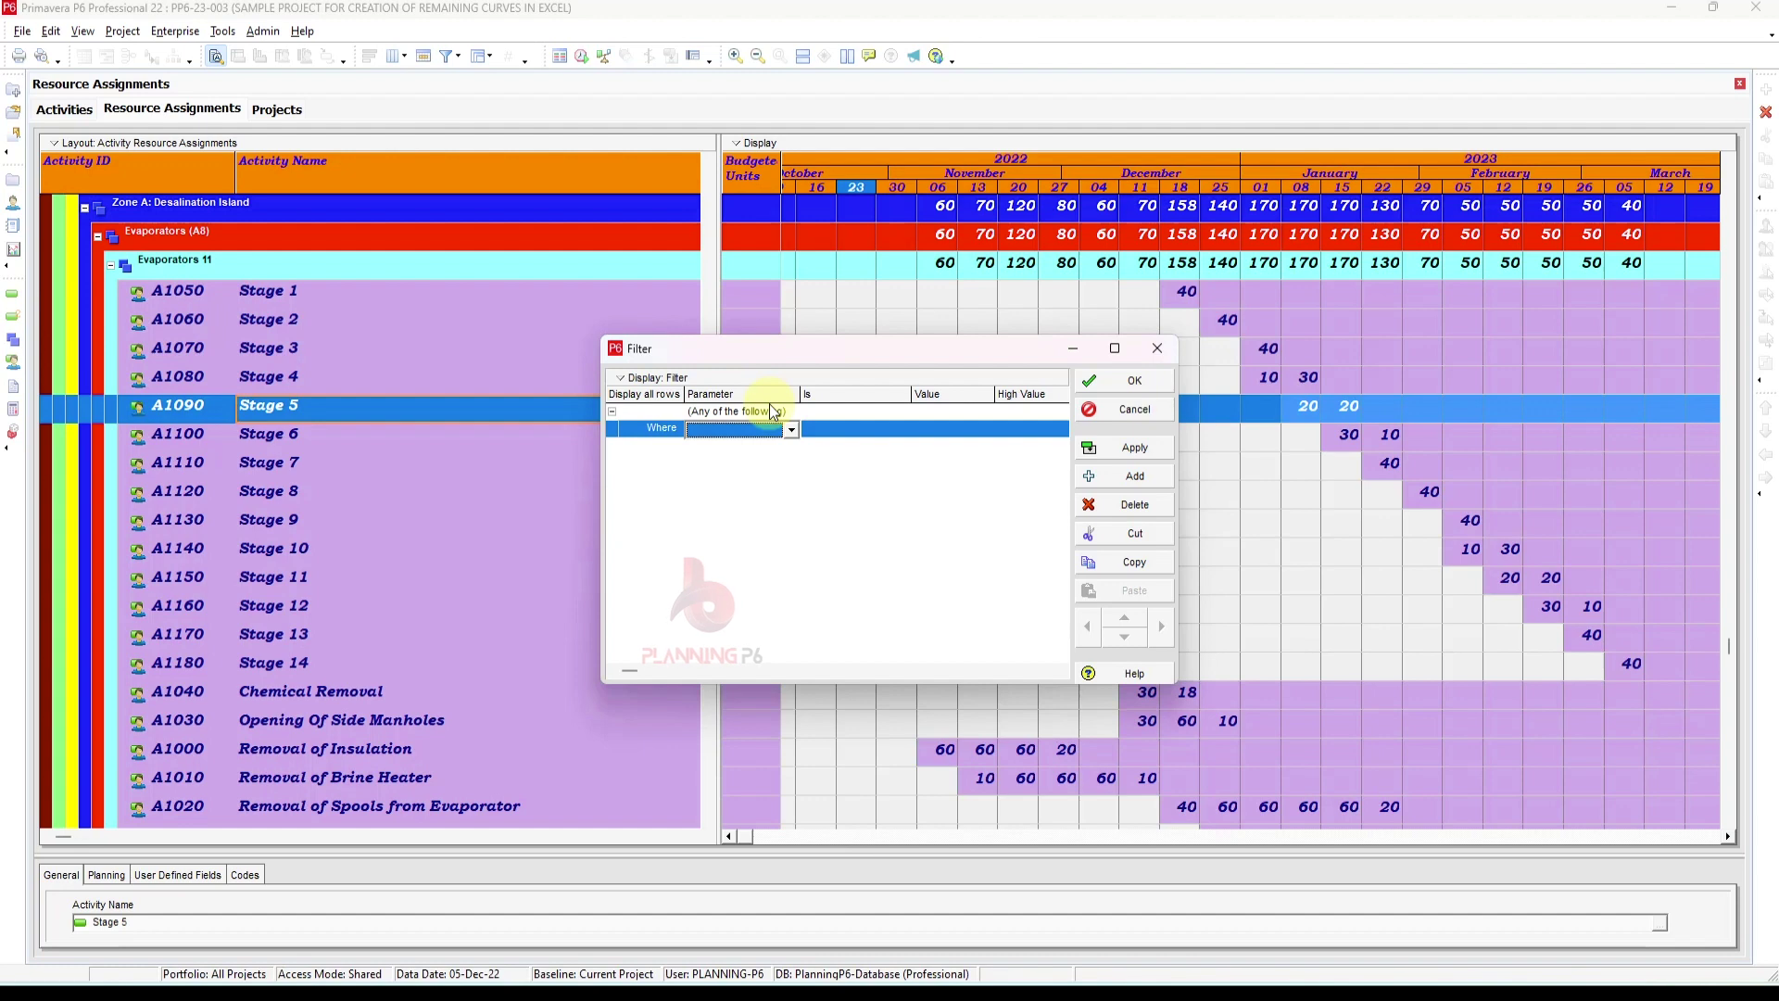
{"action": "left_click", "coordinate": [1157, 348]}
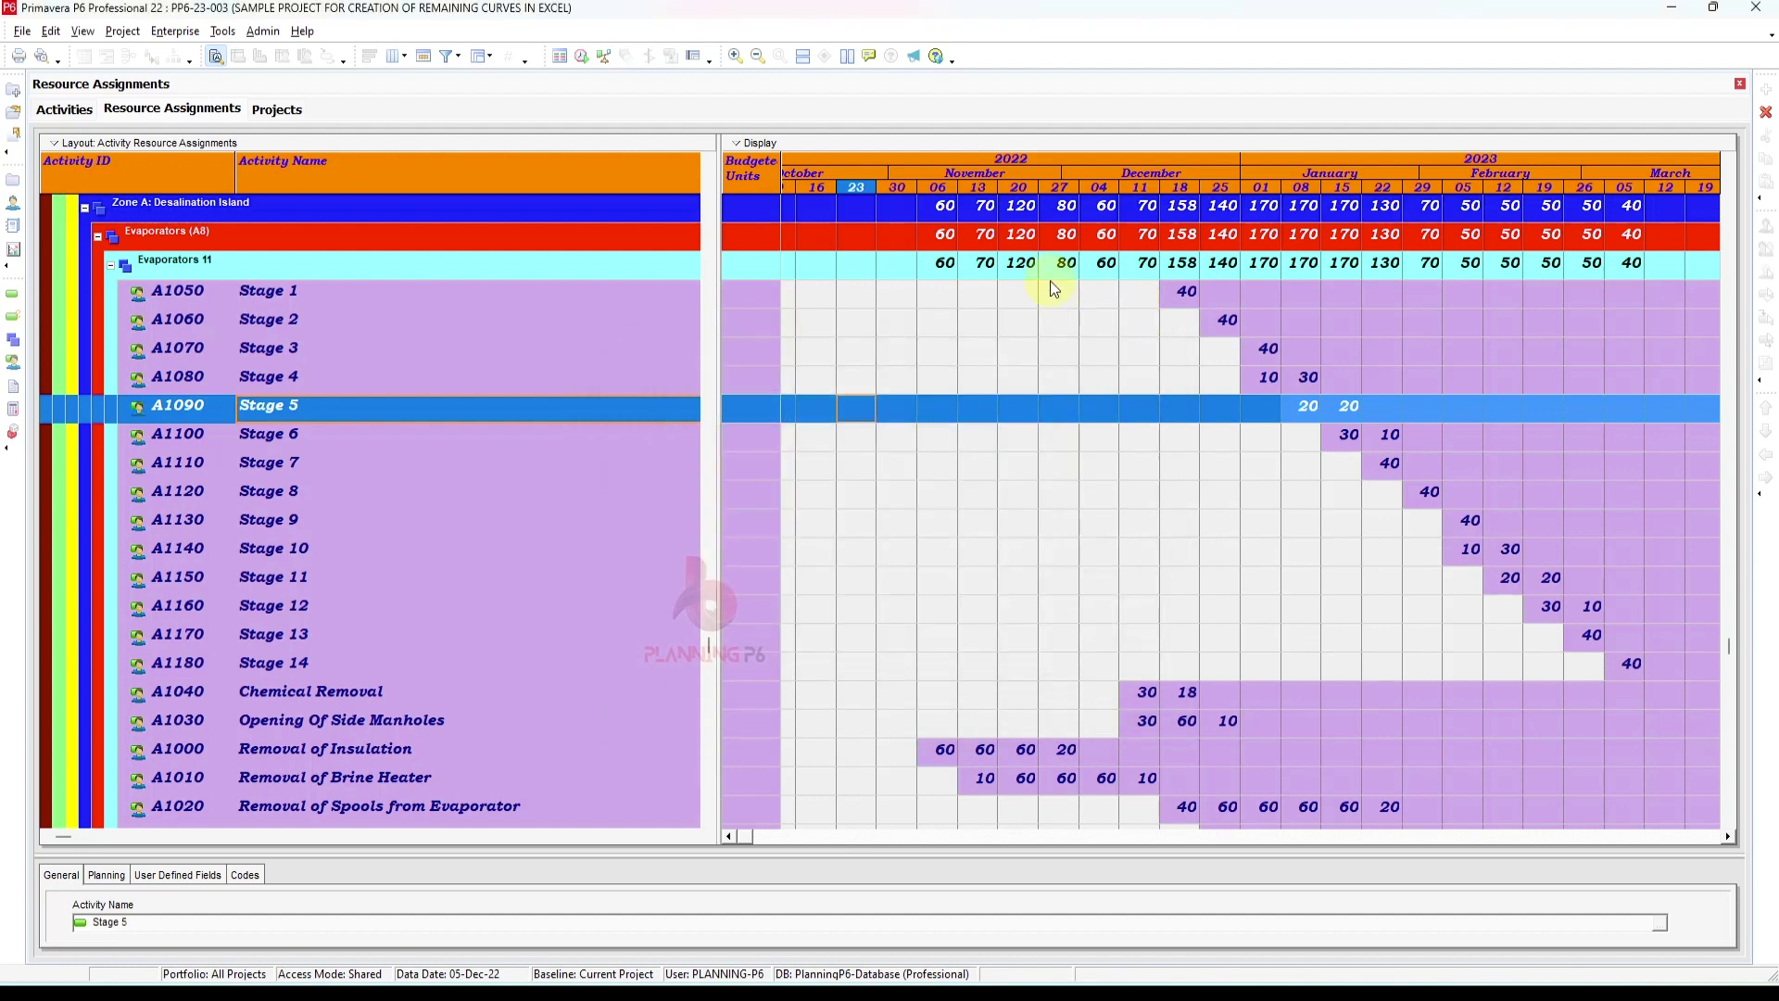
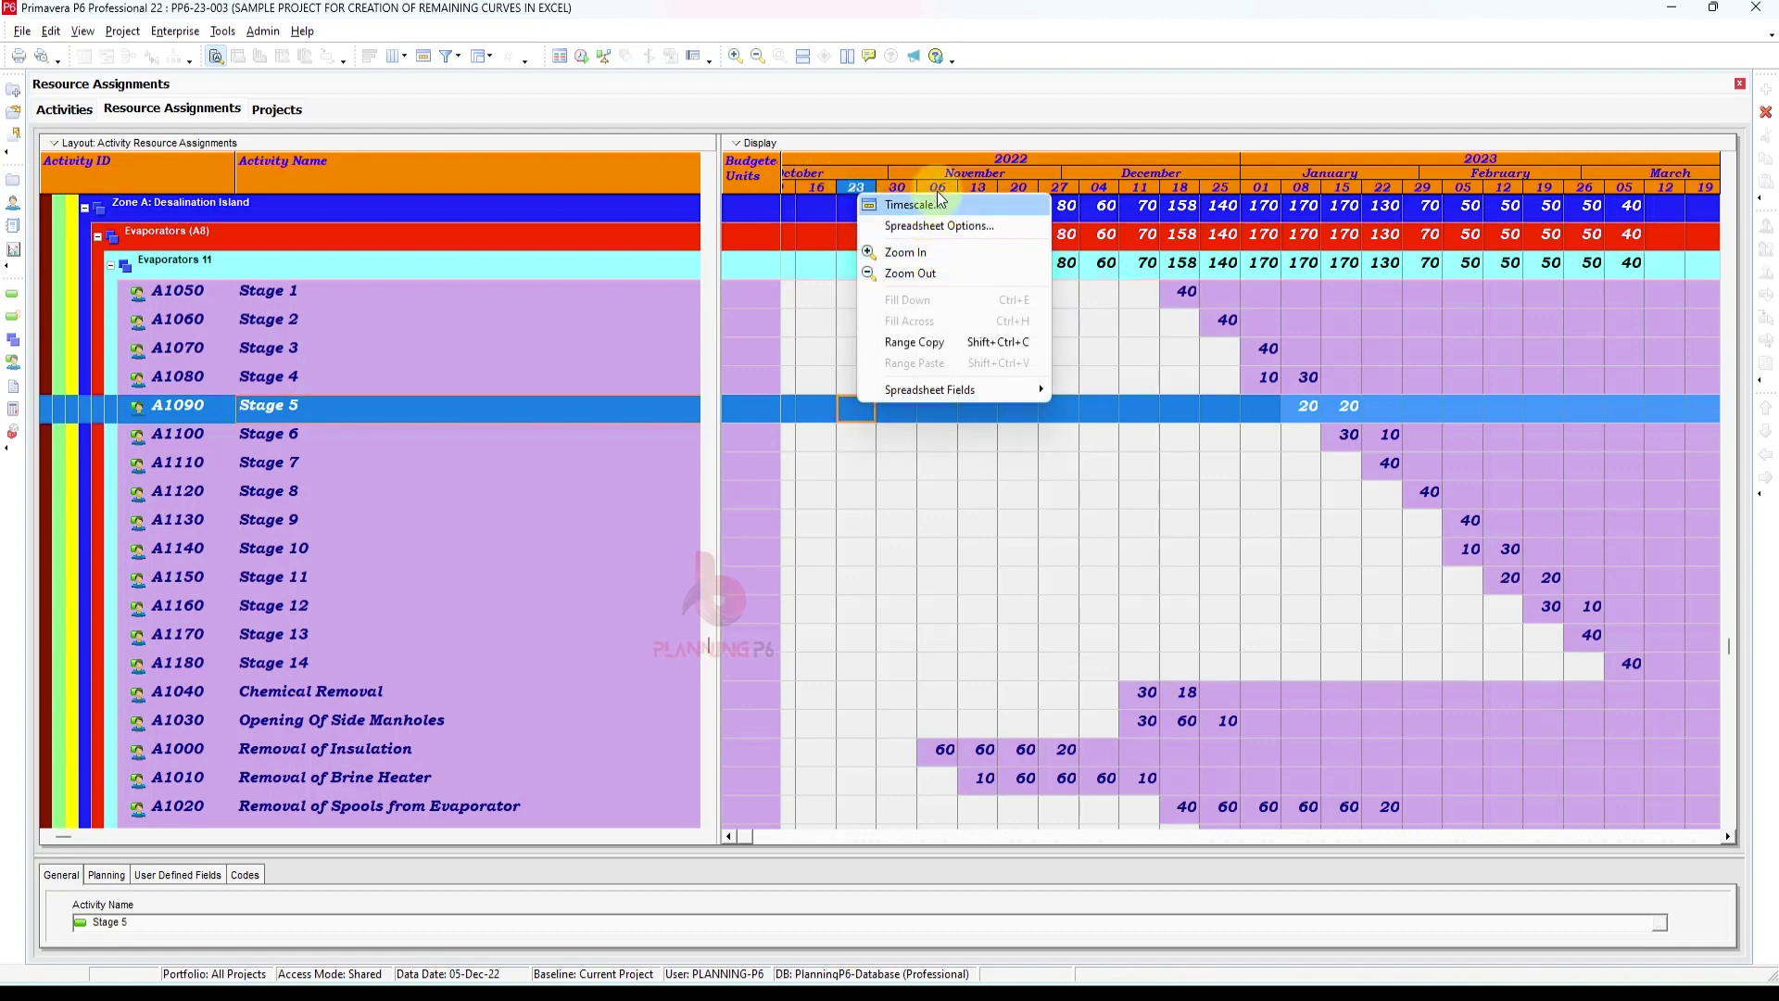
{"action": "left_click", "coordinate": [1249, 266]}
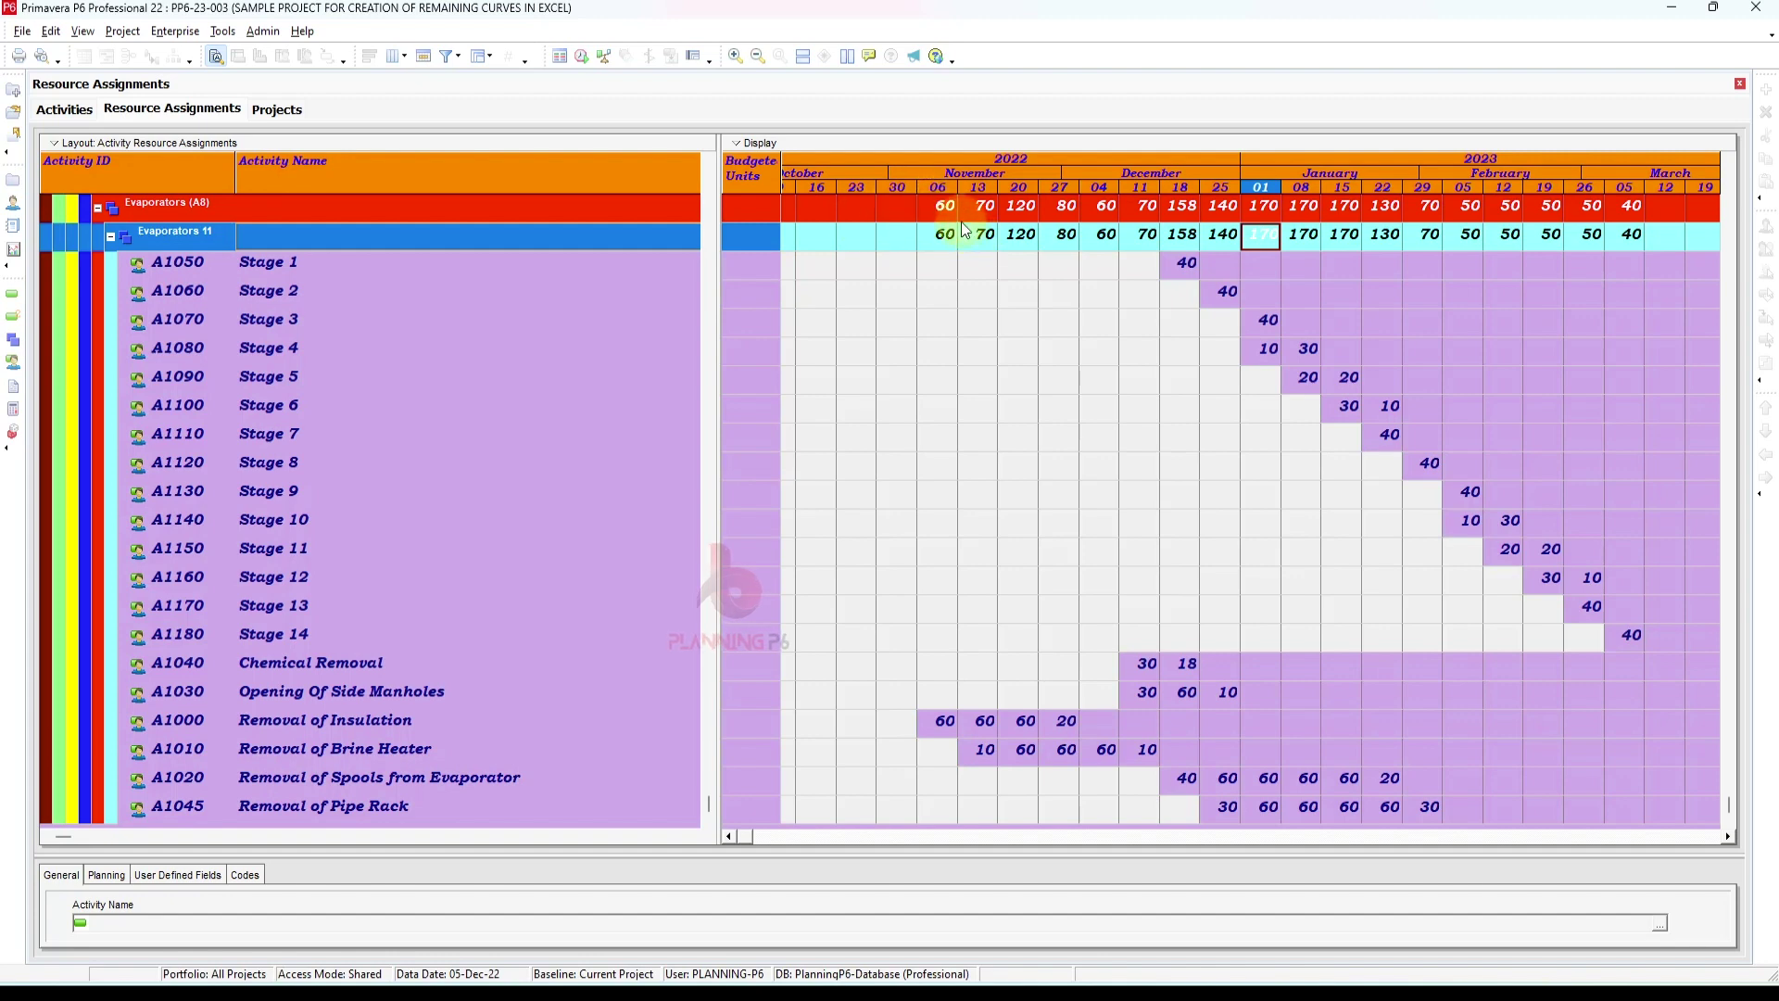
Set the timescale date interval of the assignments spreadsheet to Week/Day 1 and widen the day columns
{"action": "right_click", "coordinate": [960, 217]}
{"action": "left_click", "coordinate": [964, 225]}
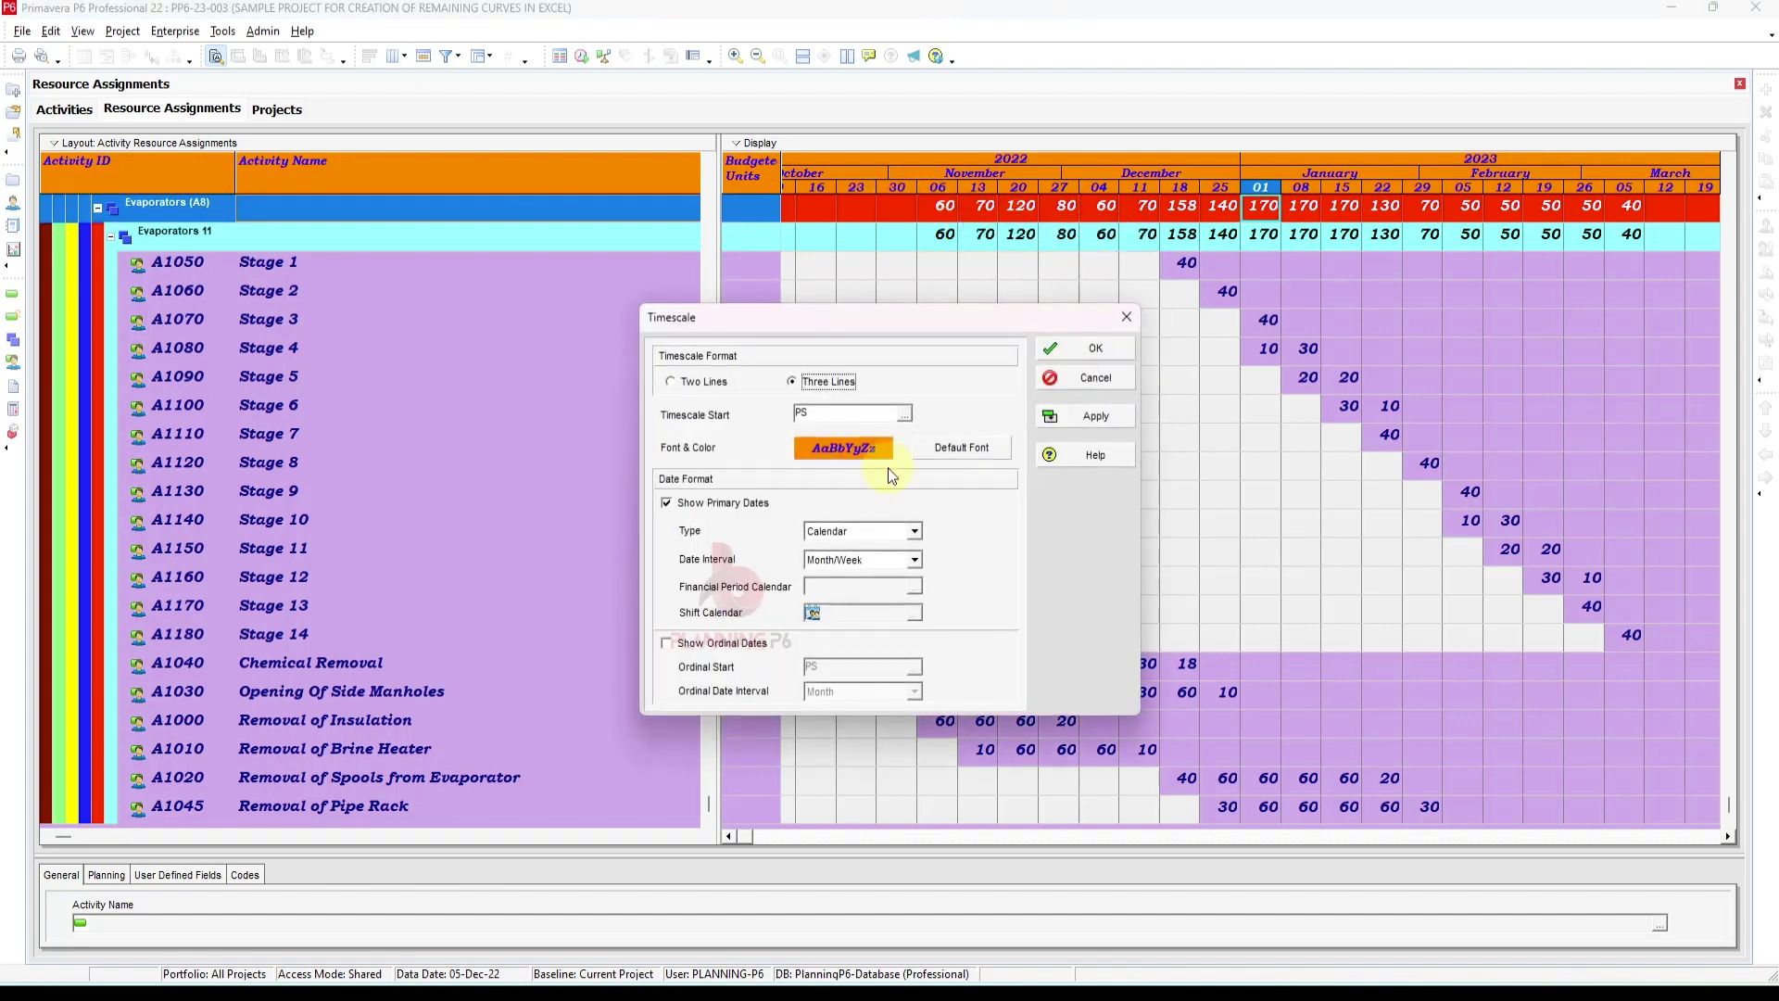
{"action": "left_click", "coordinate": [916, 560]}
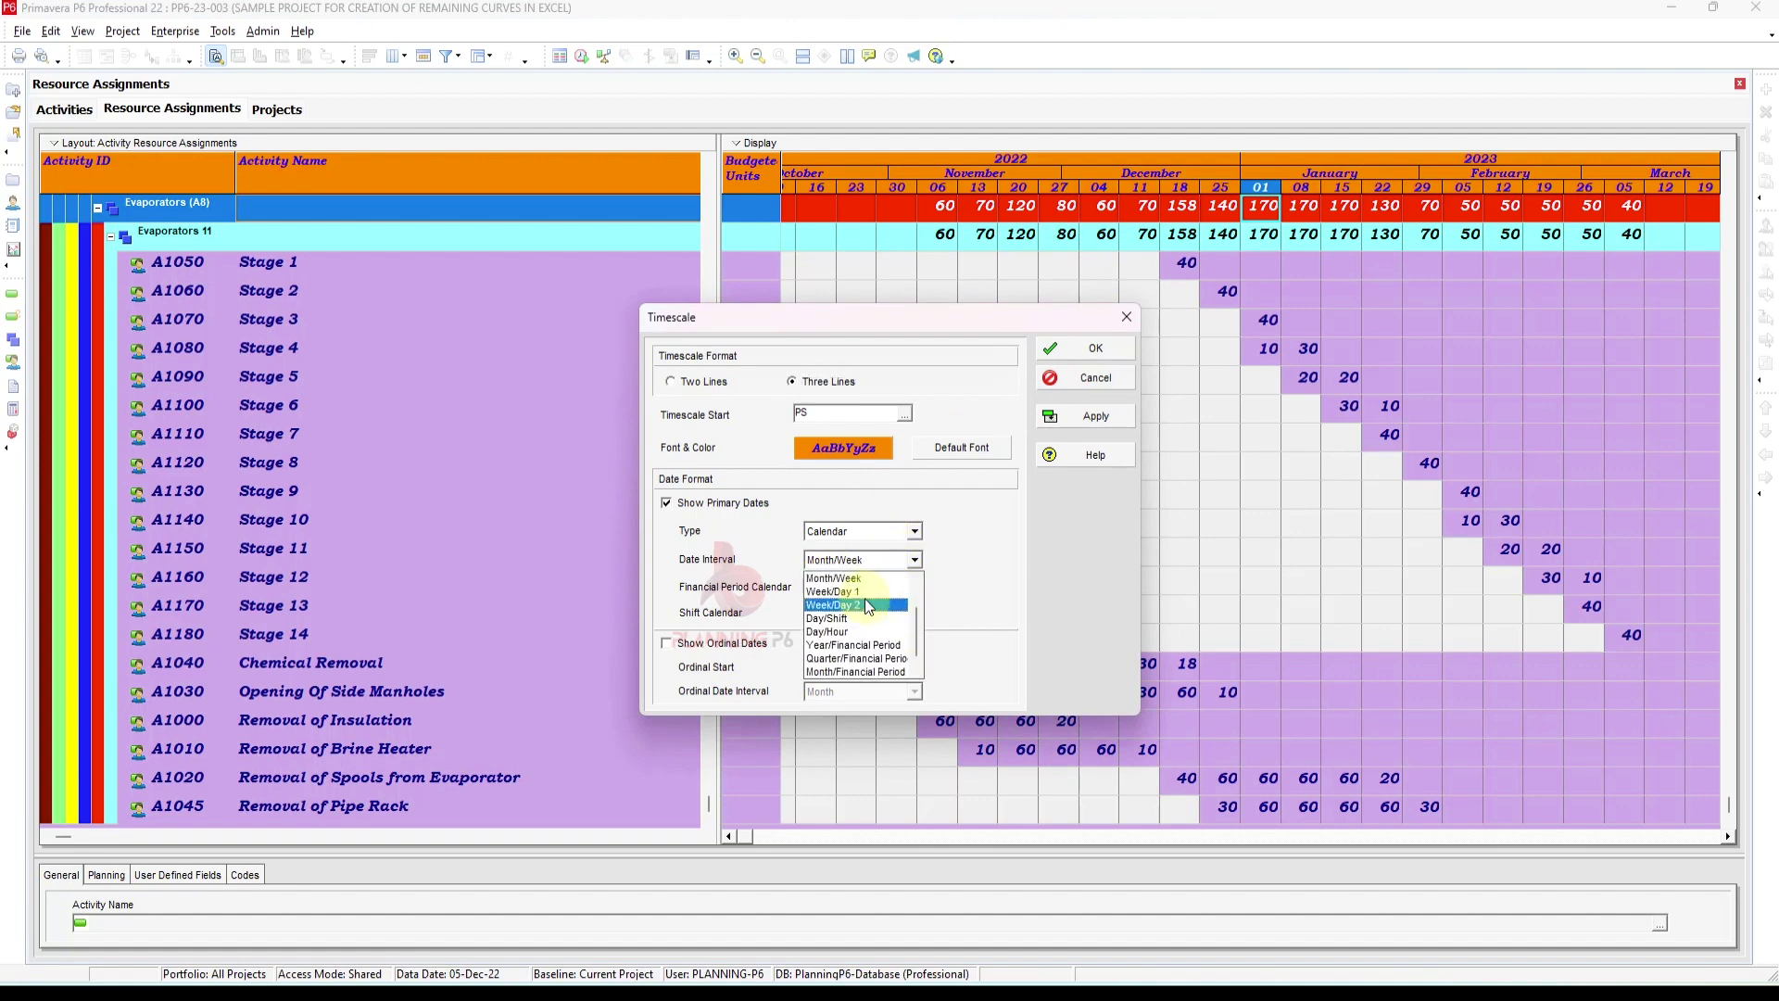
{"action": "left_click", "coordinate": [867, 591]}
{"action": "left_click", "coordinate": [1095, 419]}
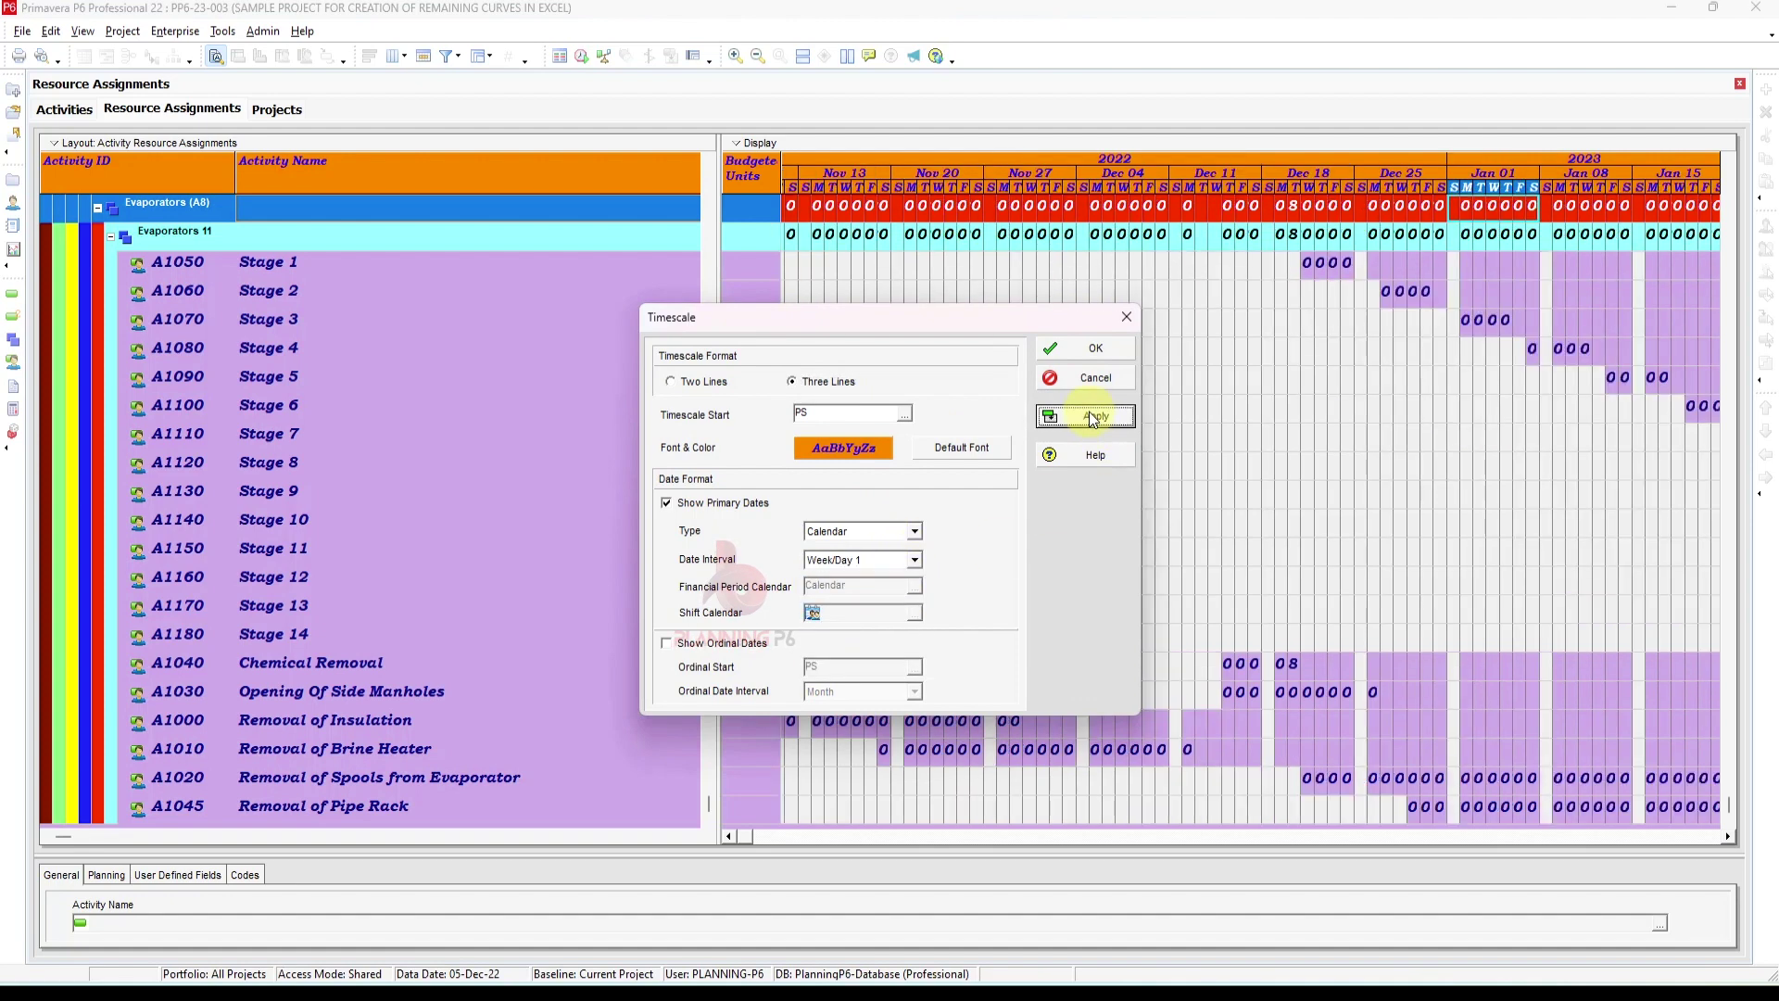
{"action": "left_click", "coordinate": [1098, 353]}
{"action": "left_click_drag", "start_coordinate": [954, 188], "coordinate": [1530, 203]}
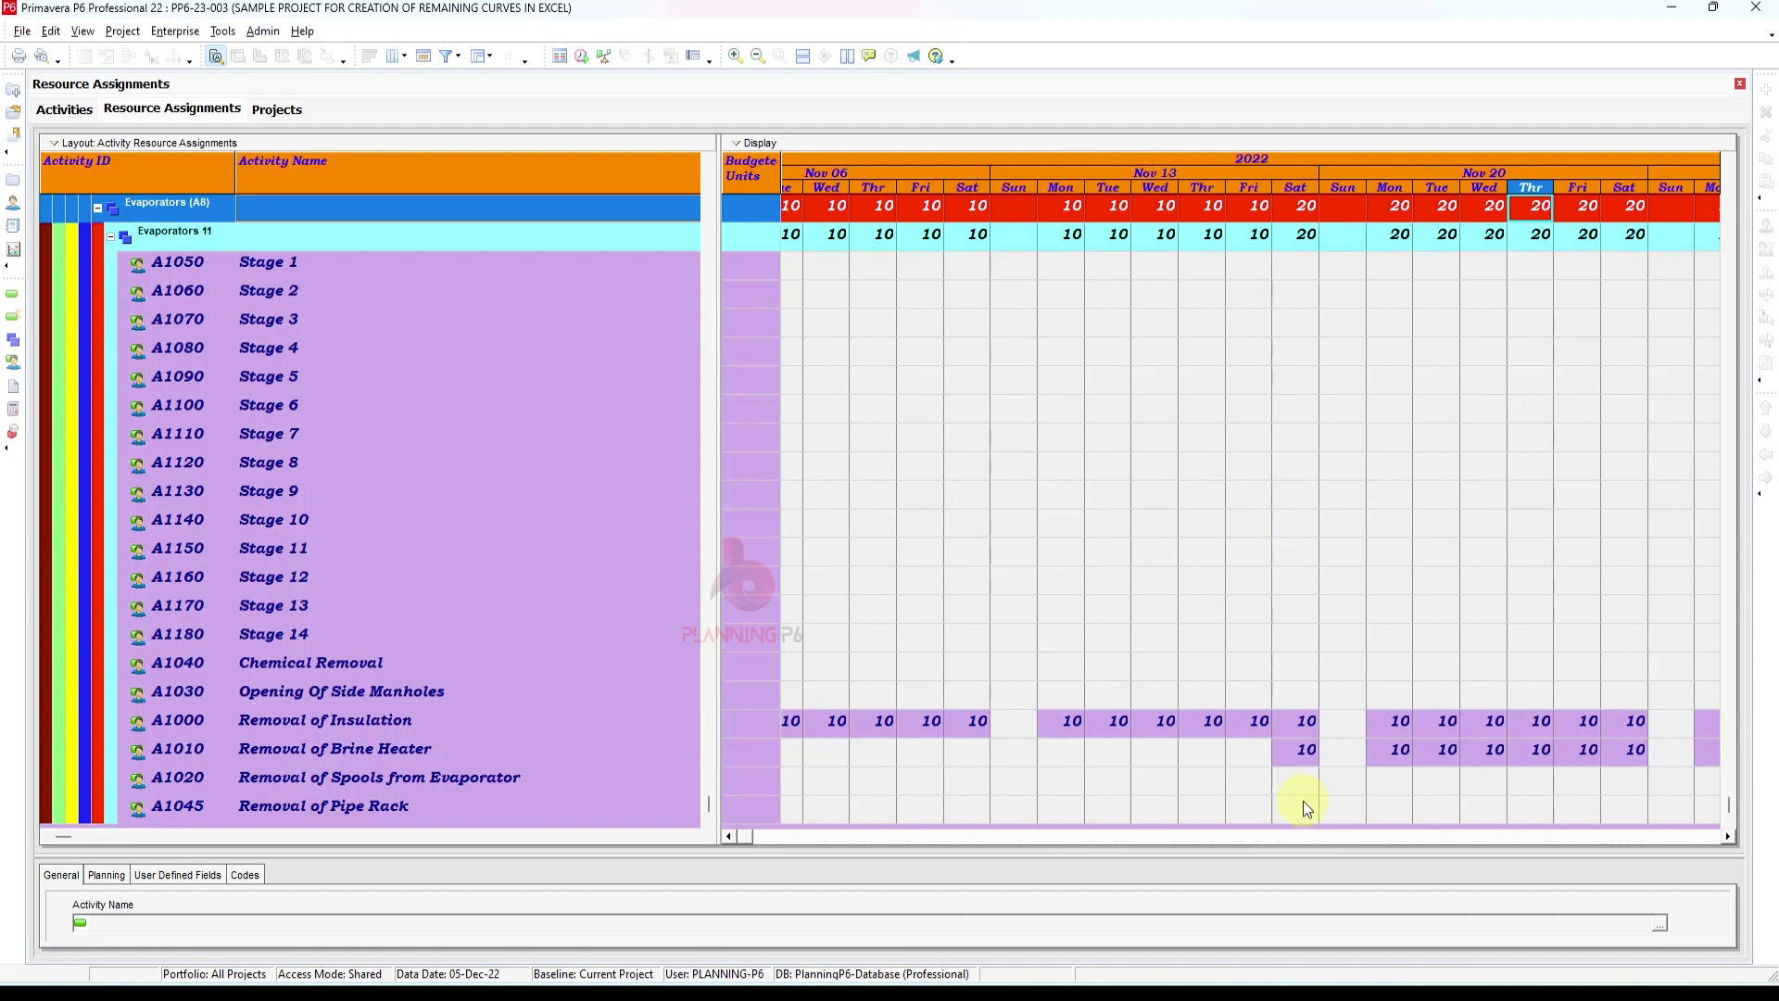
Examine the daily units of the Nov 06 week from Monday to Saturday, up to the project summary row
{"action": "left_click", "coordinate": [729, 838]}
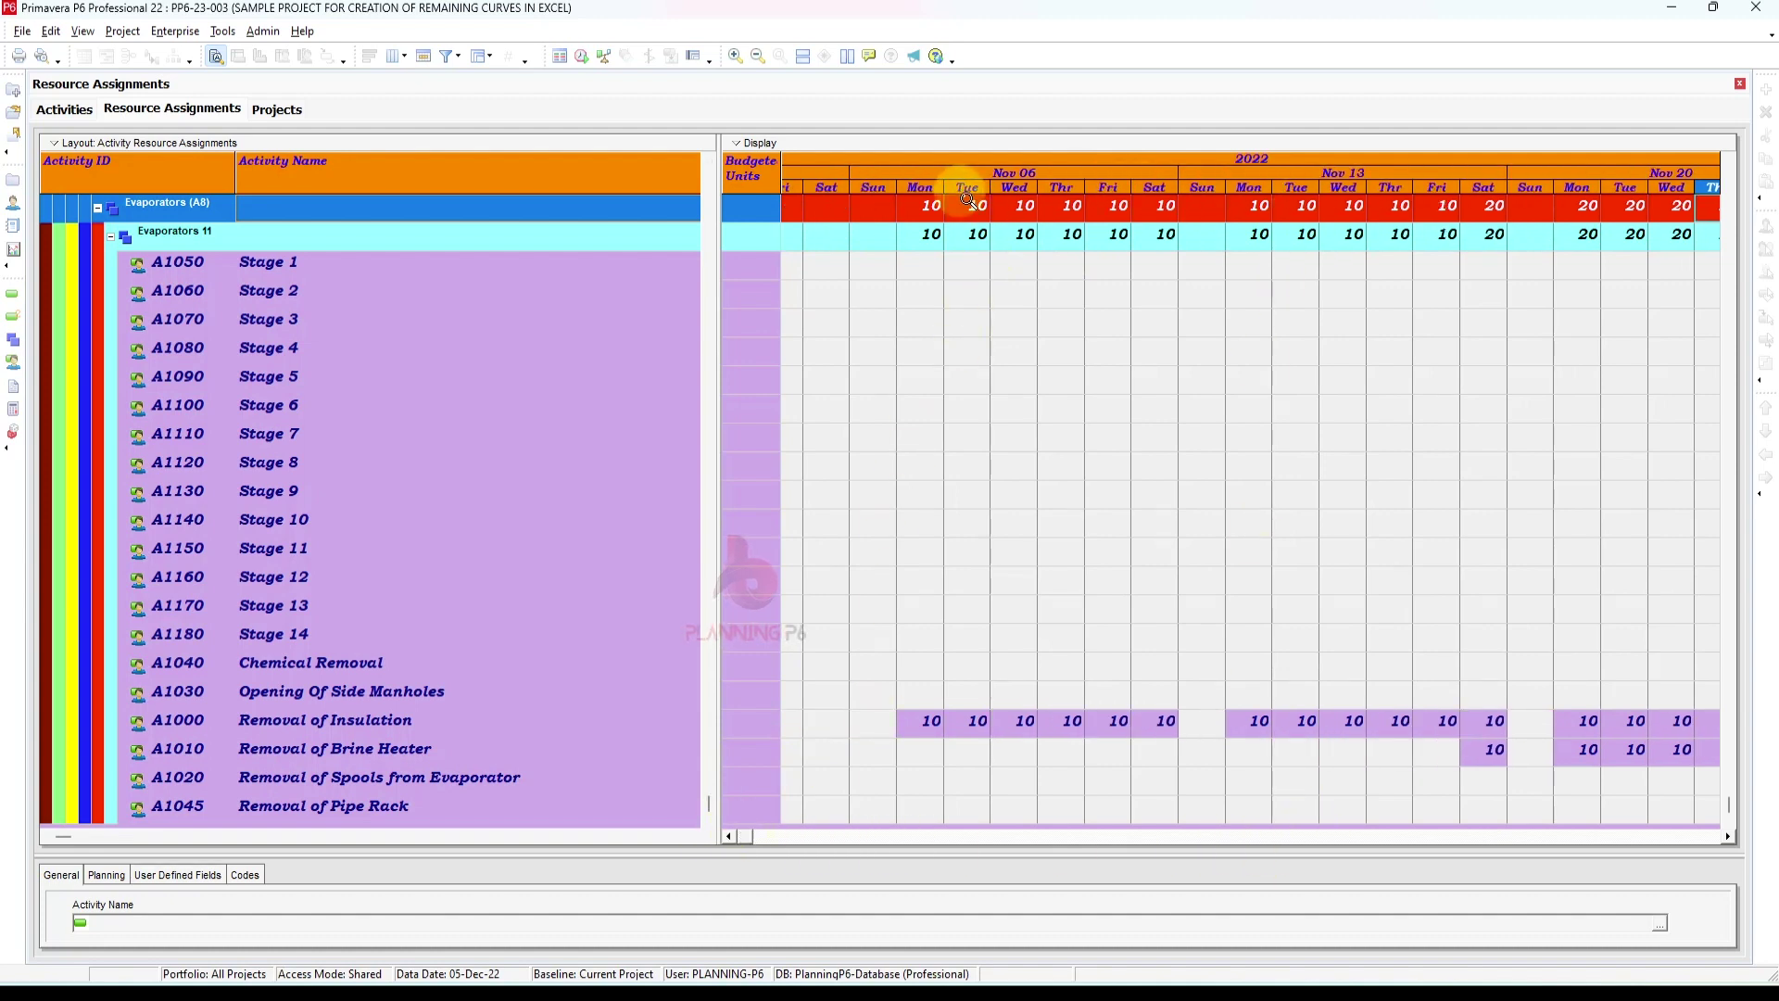
{"action": "left_click", "coordinate": [930, 208]}
{"action": "left_click", "coordinate": [1012, 208]}
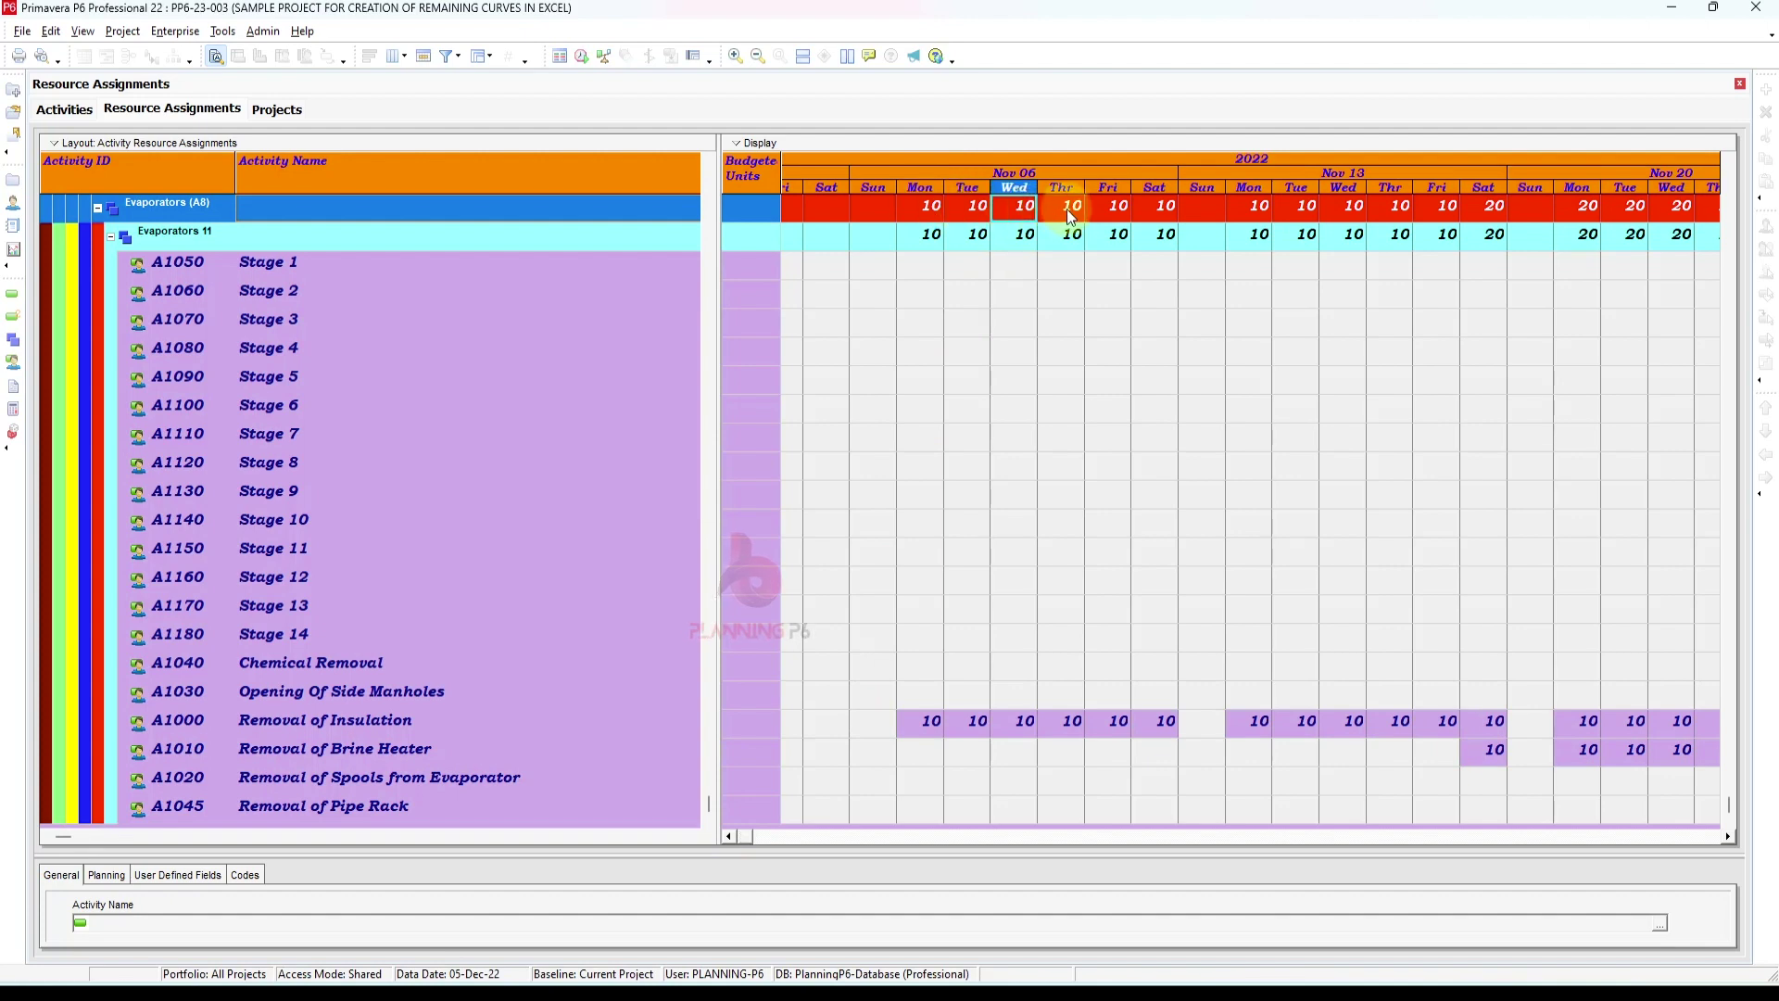
{"action": "left_click", "coordinate": [1072, 217]}
{"action": "left_click", "coordinate": [1119, 209]}
{"action": "left_click", "coordinate": [1169, 221]}
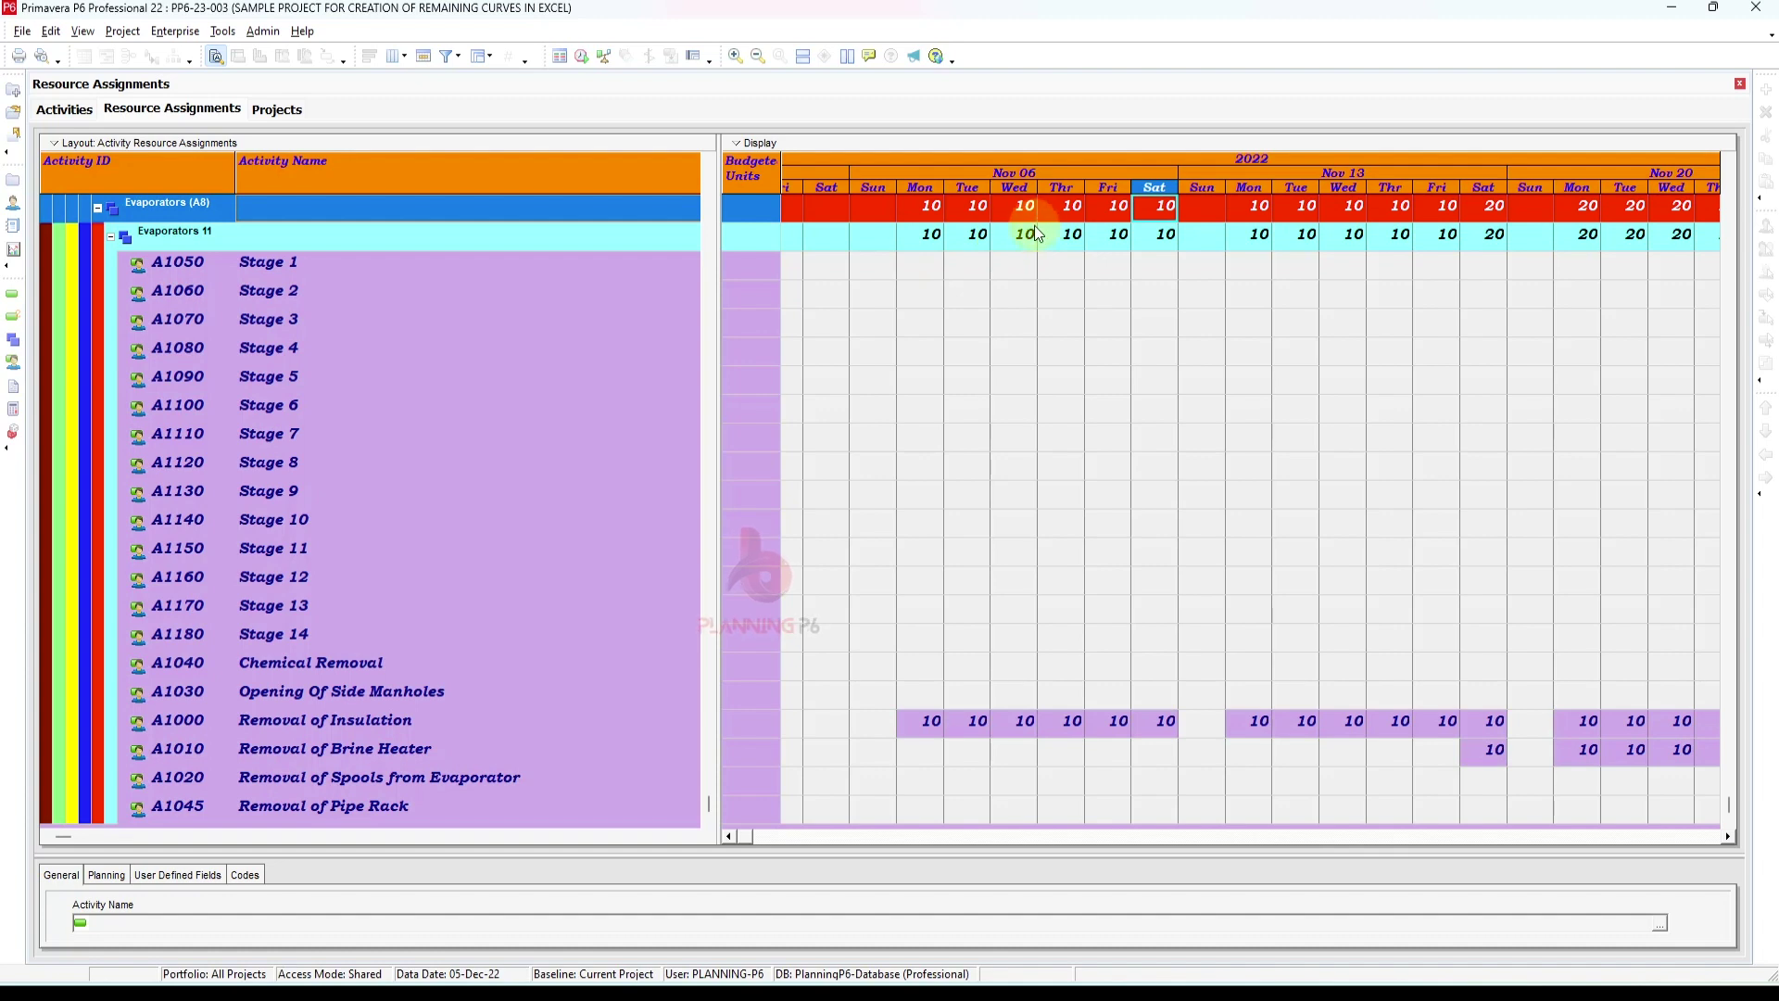
{"action": "scroll", "coordinate": [297, 285], "scroll_direction": "up", "scroll_amount": 2}
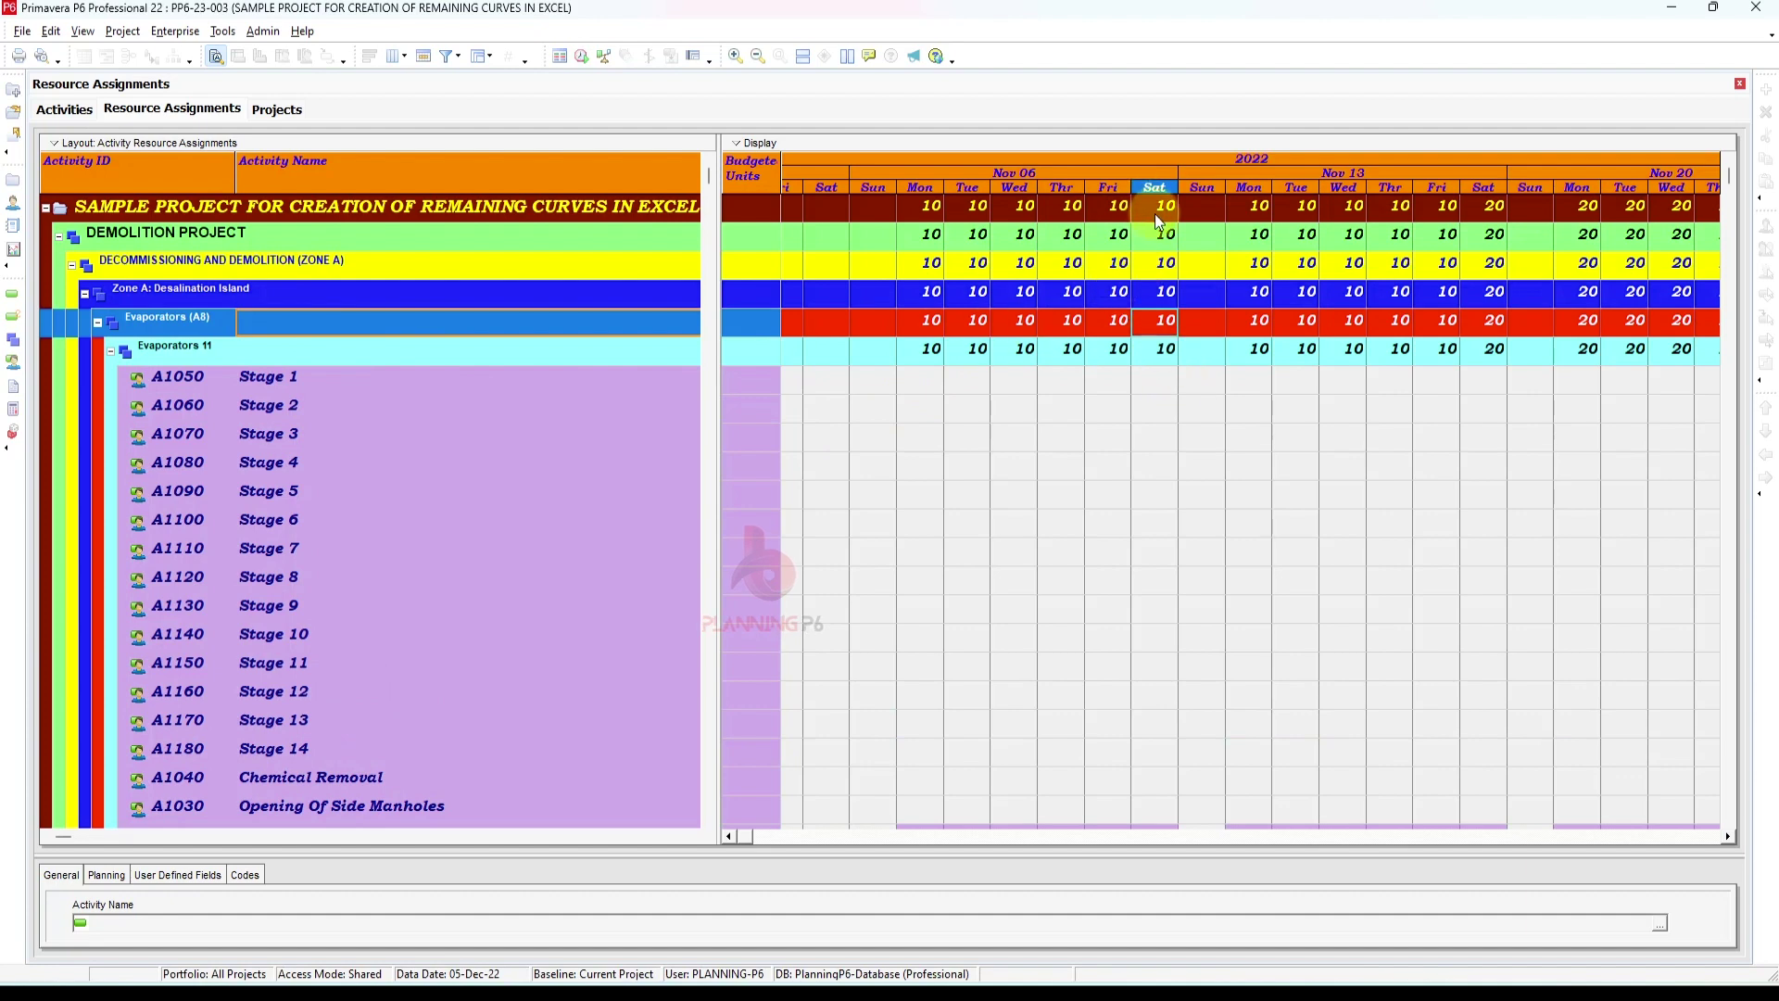
Review the timescale's format, type and date interval options, and the daily units of the weeks from Nov 06 to Nov 27
{"action": "left_click", "coordinate": [928, 209]}
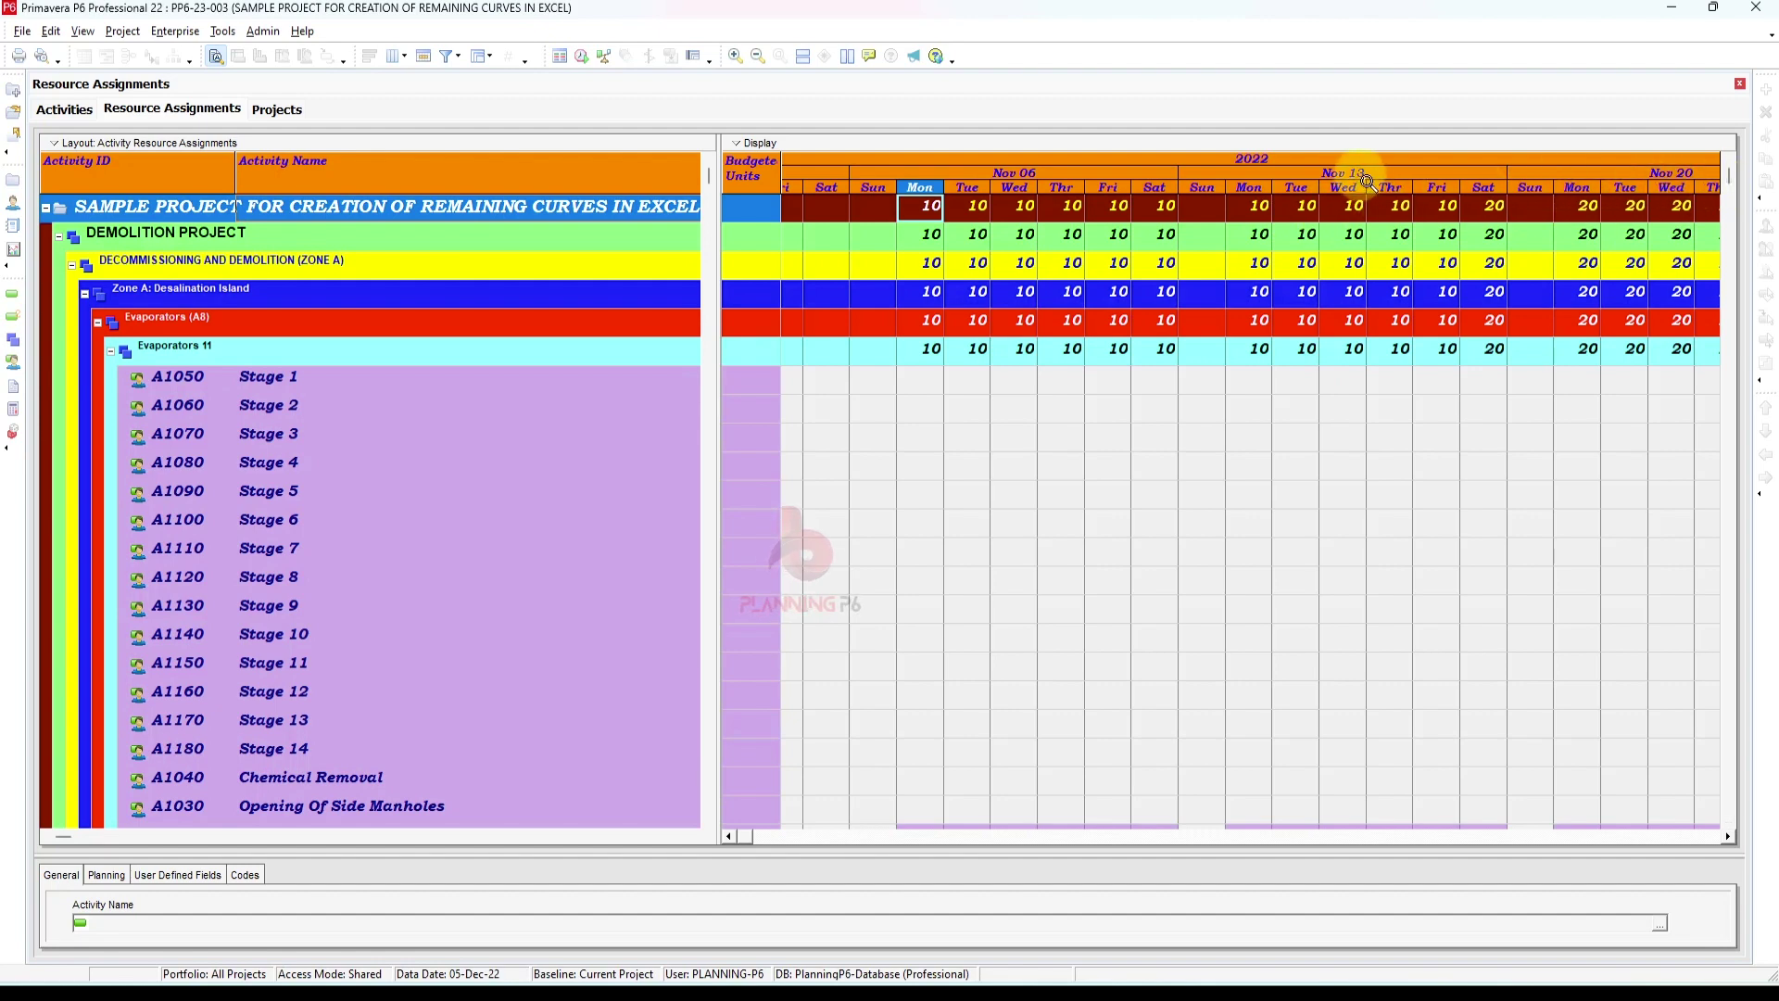
{"action": "right_click", "coordinate": [1031, 228]}
{"action": "left_click", "coordinate": [1098, 236]}
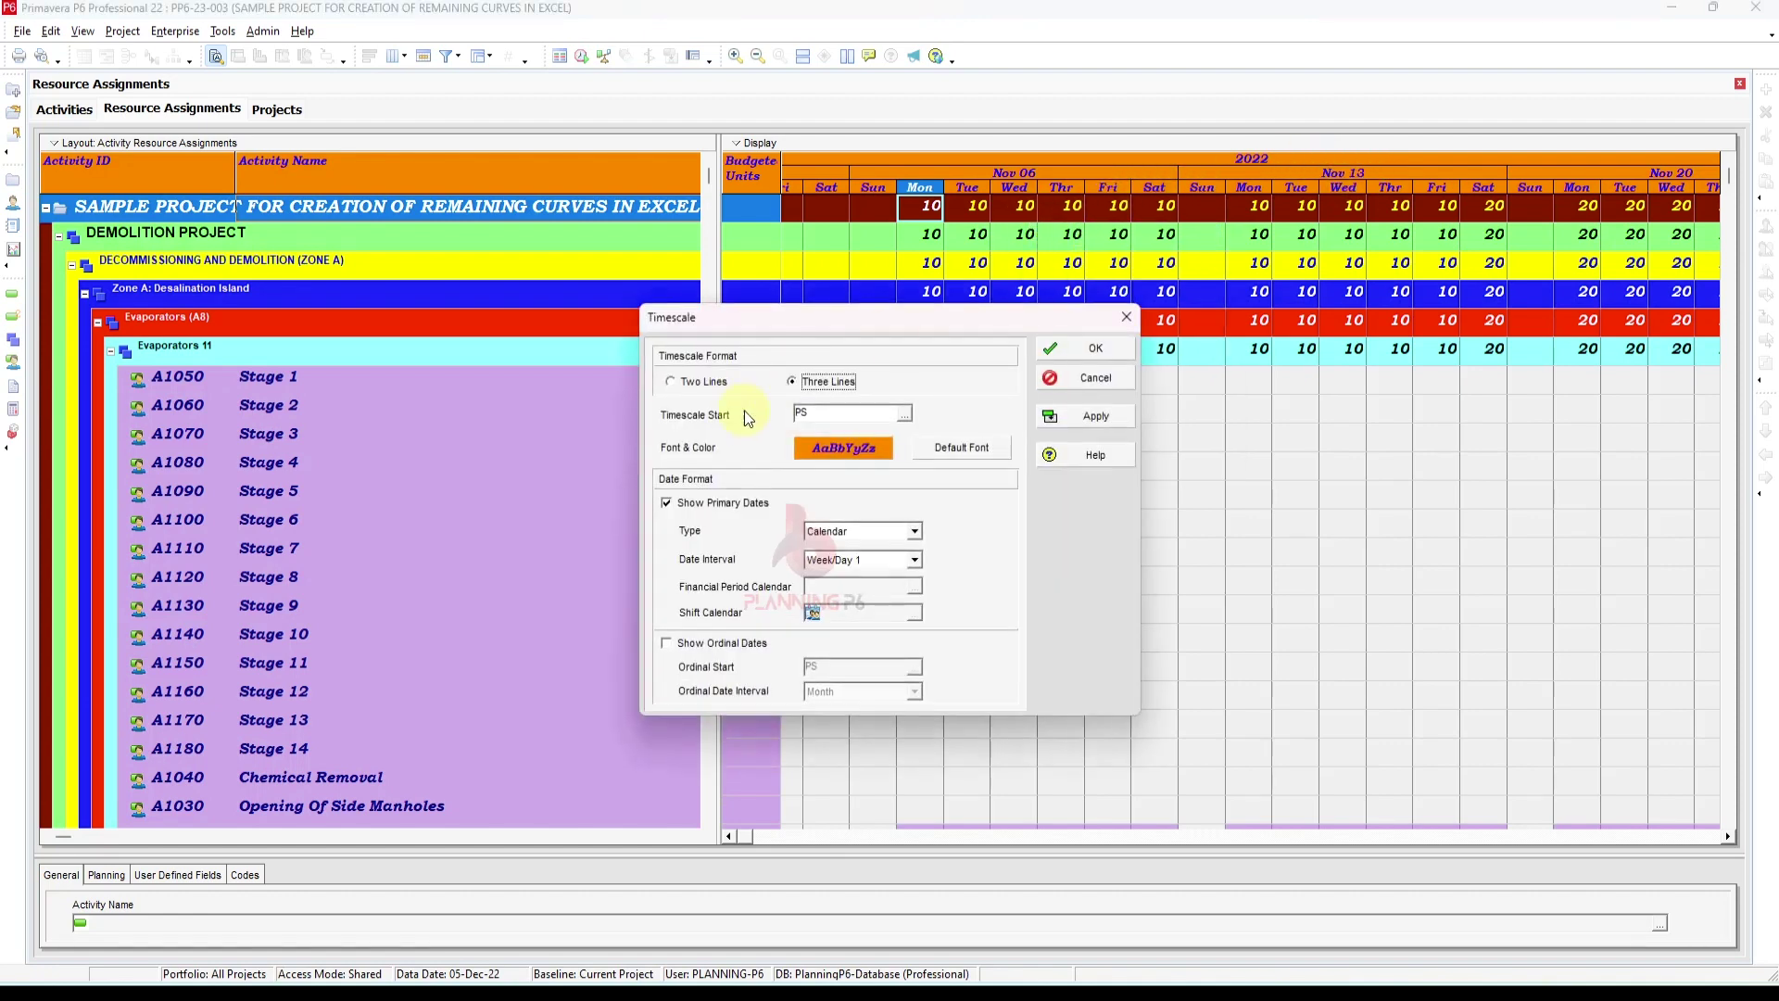
{"action": "left_click", "coordinate": [704, 382]}
{"action": "left_click", "coordinate": [820, 389]}
{"action": "left_click", "coordinate": [915, 534]}
{"action": "left_click", "coordinate": [980, 554]}
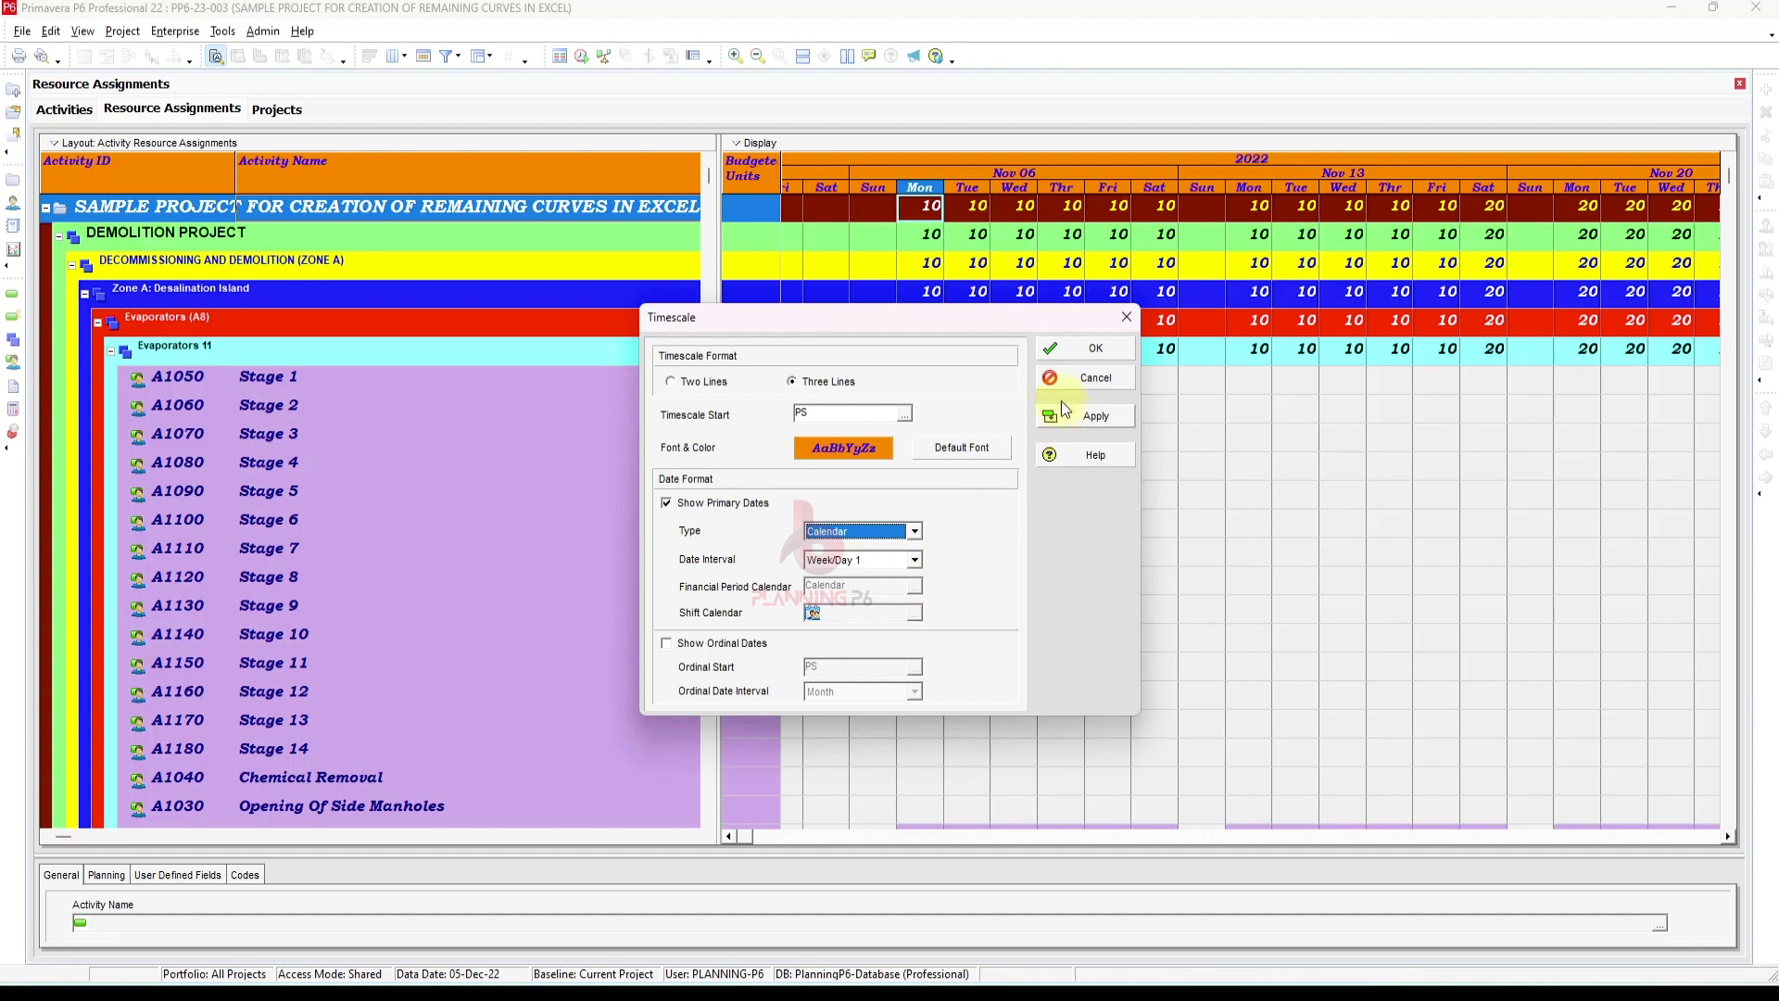
{"action": "left_click", "coordinate": [913, 560]}
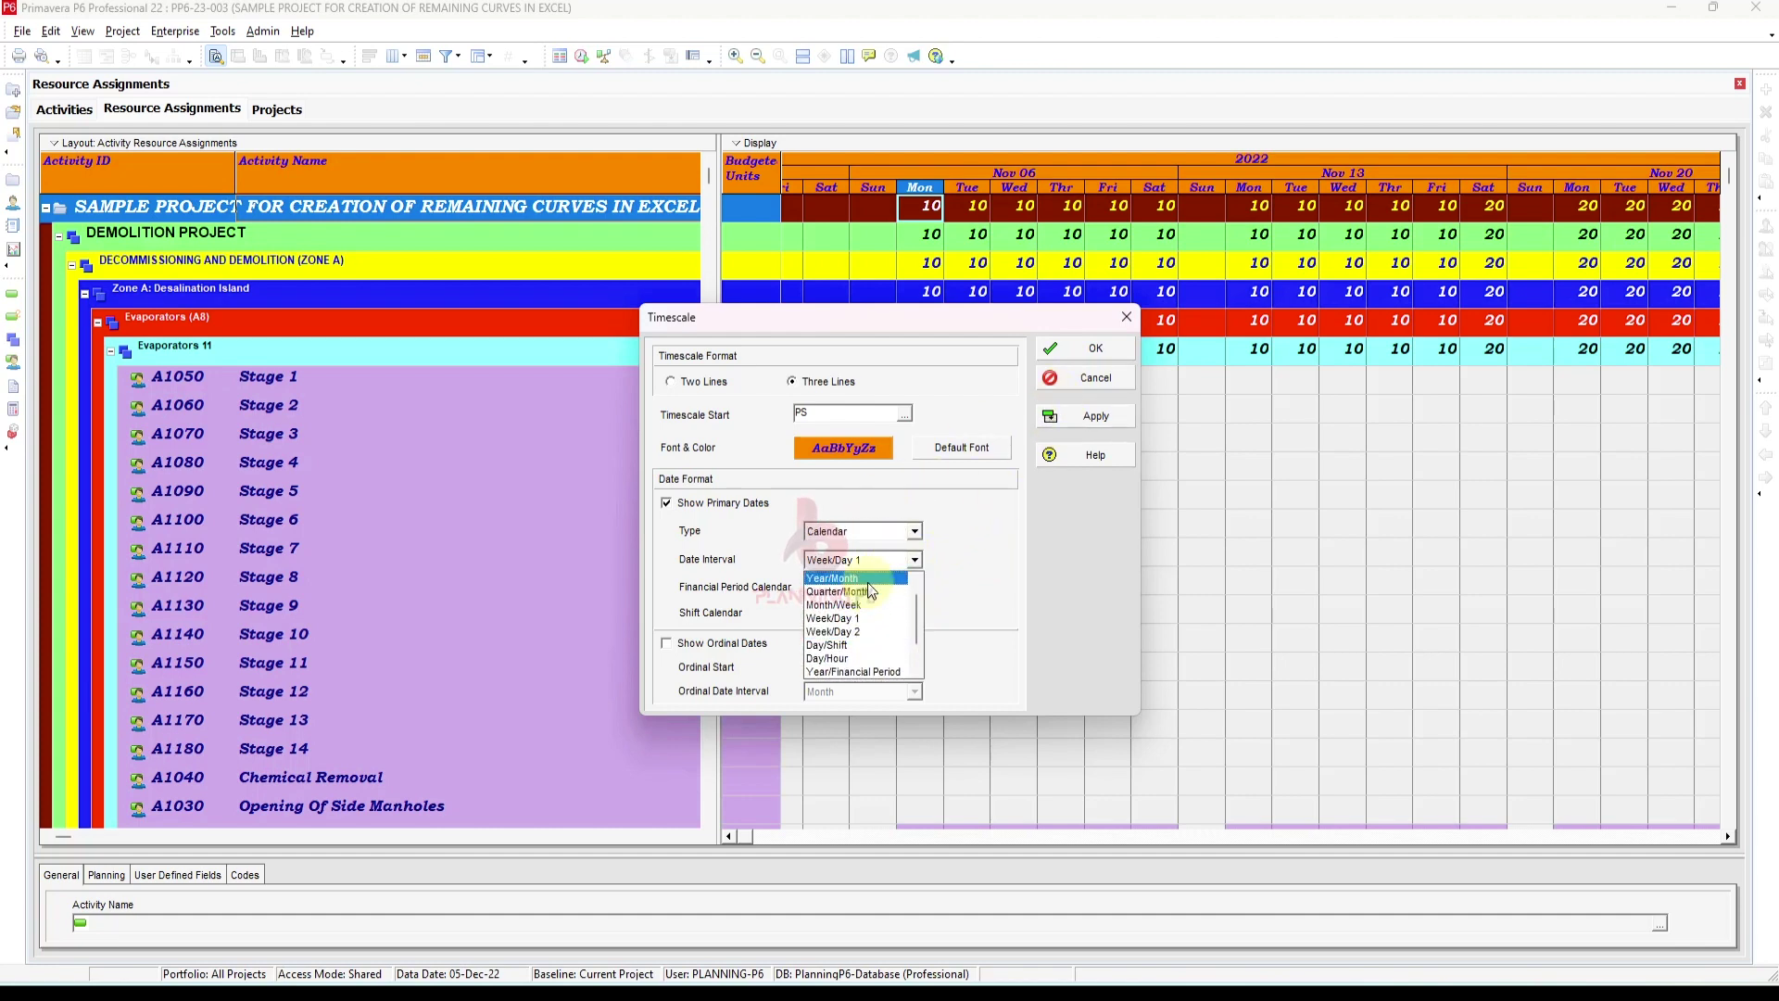
{"action": "scroll", "coordinate": [869, 593], "scroll_direction": "up", "scroll_amount": 1}
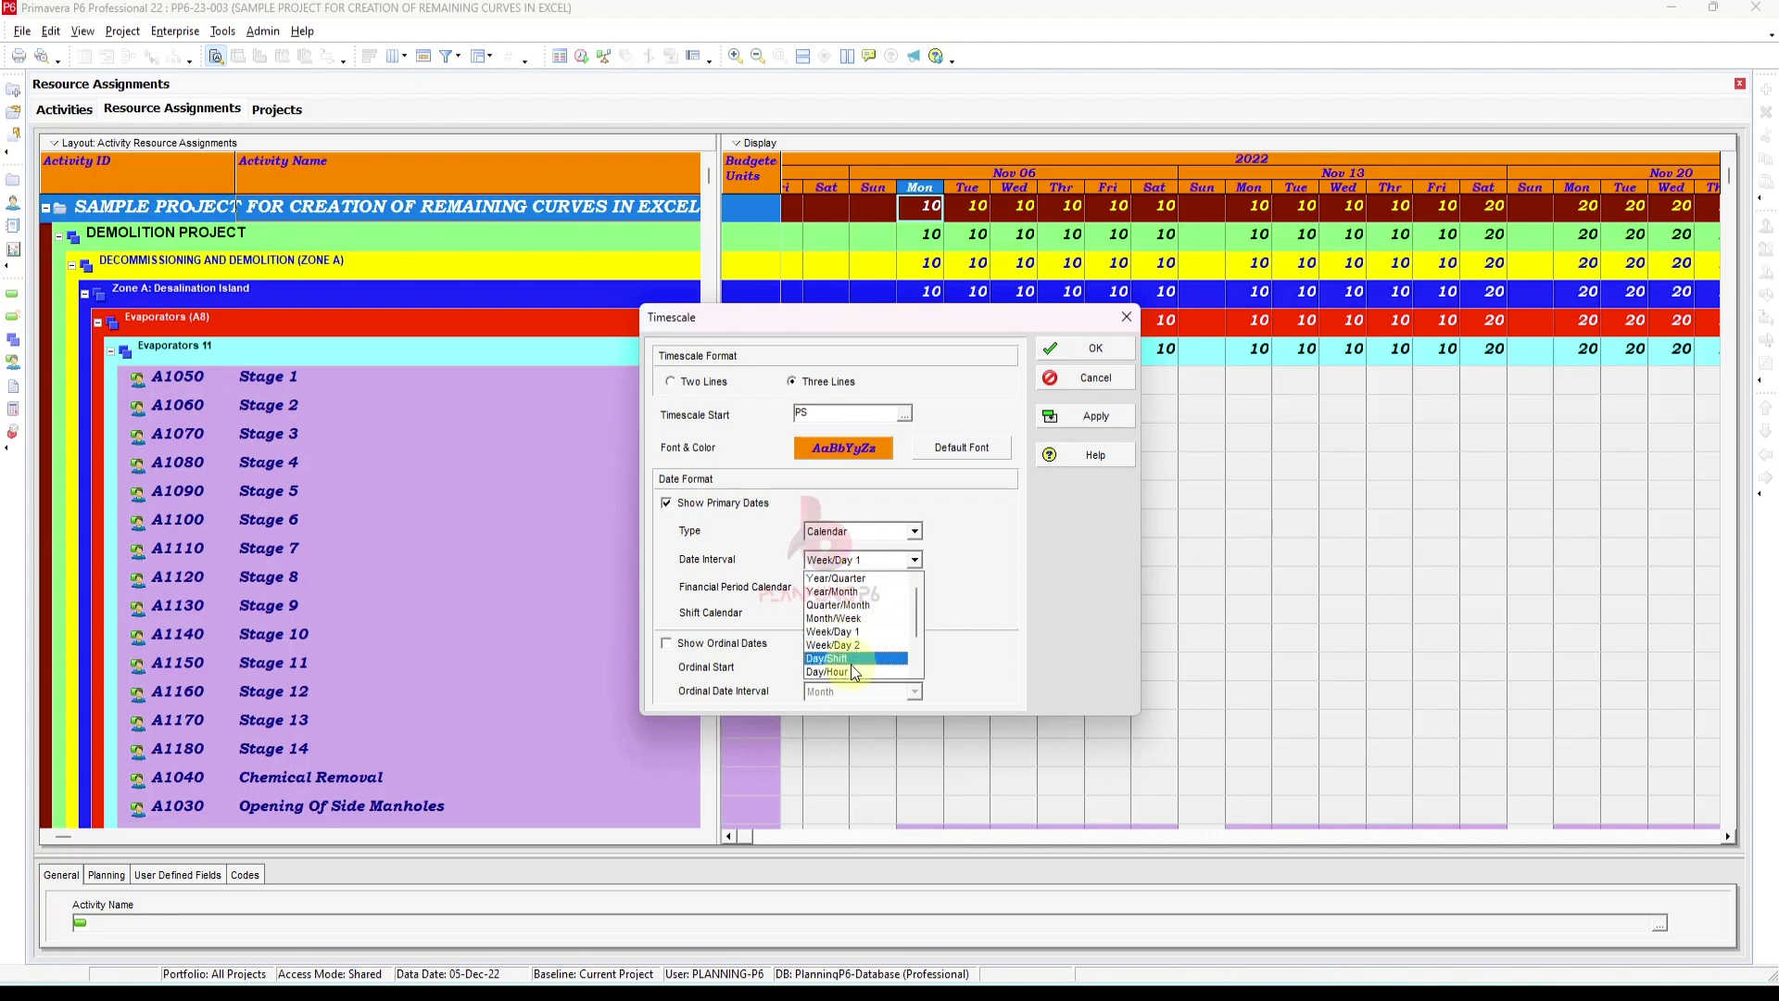
{"action": "left_click", "coordinate": [1102, 494]}
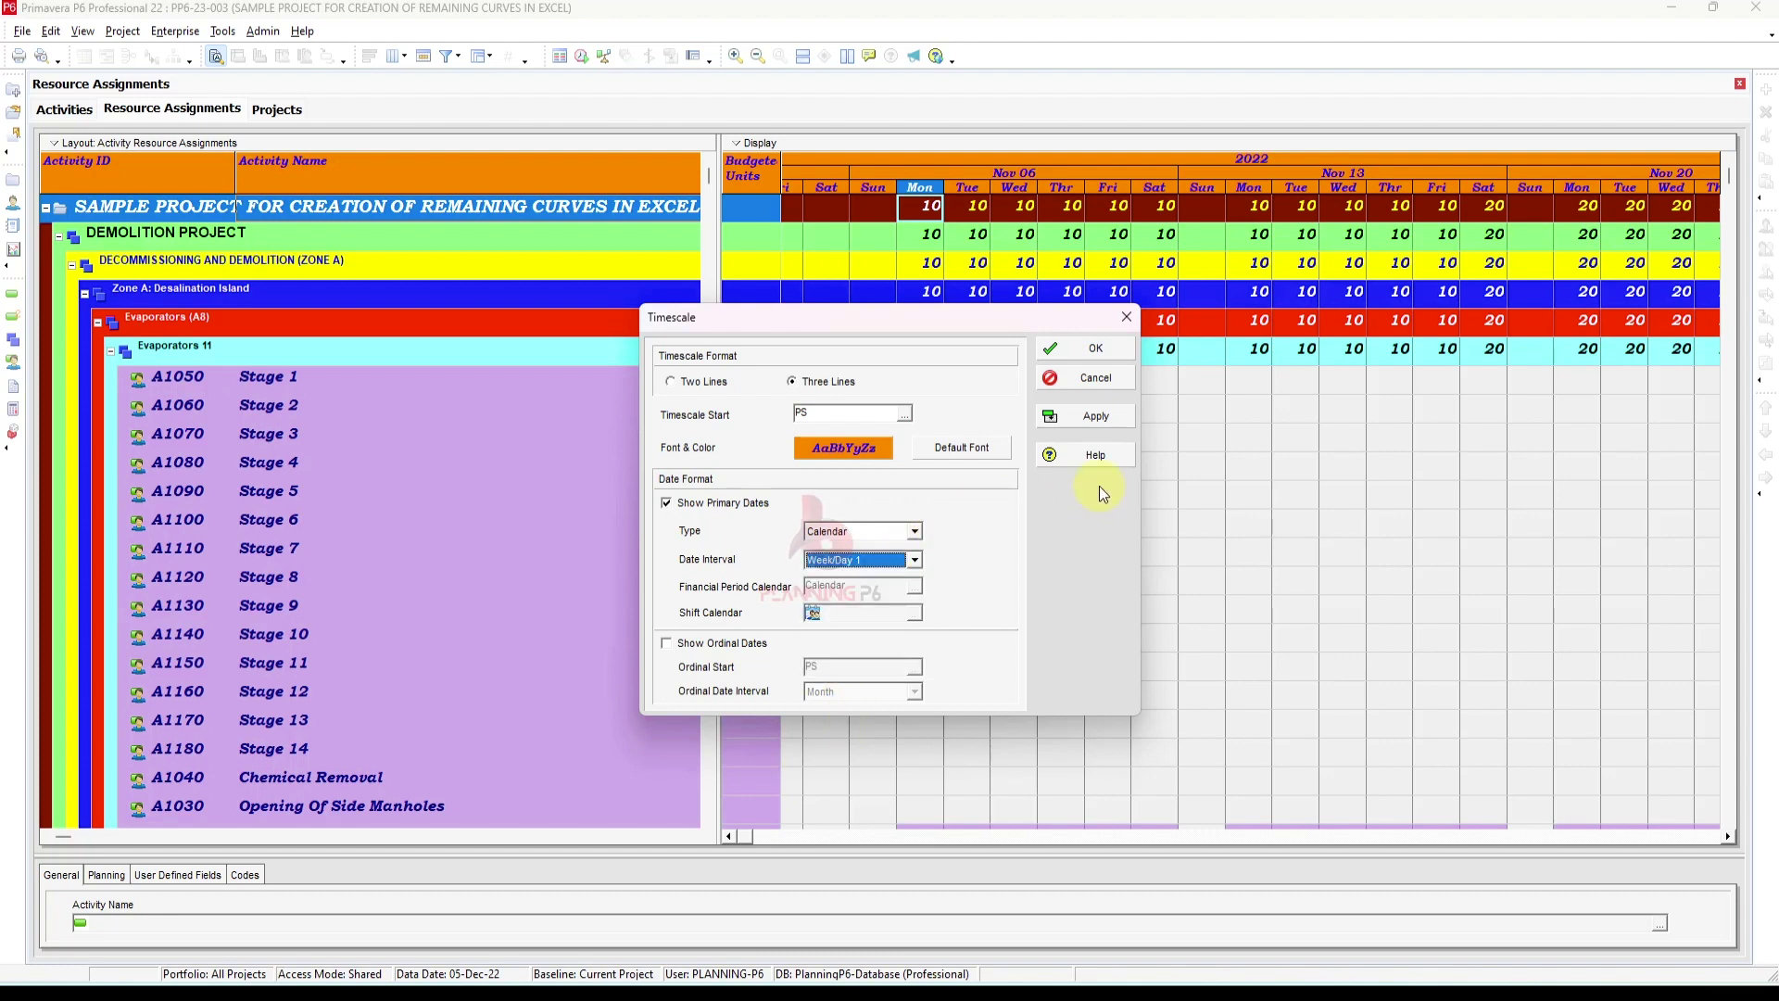
{"action": "left_click", "coordinate": [1097, 348]}
{"action": "left_click_drag", "start_coordinate": [978, 186], "coordinate": [1458, 185]}
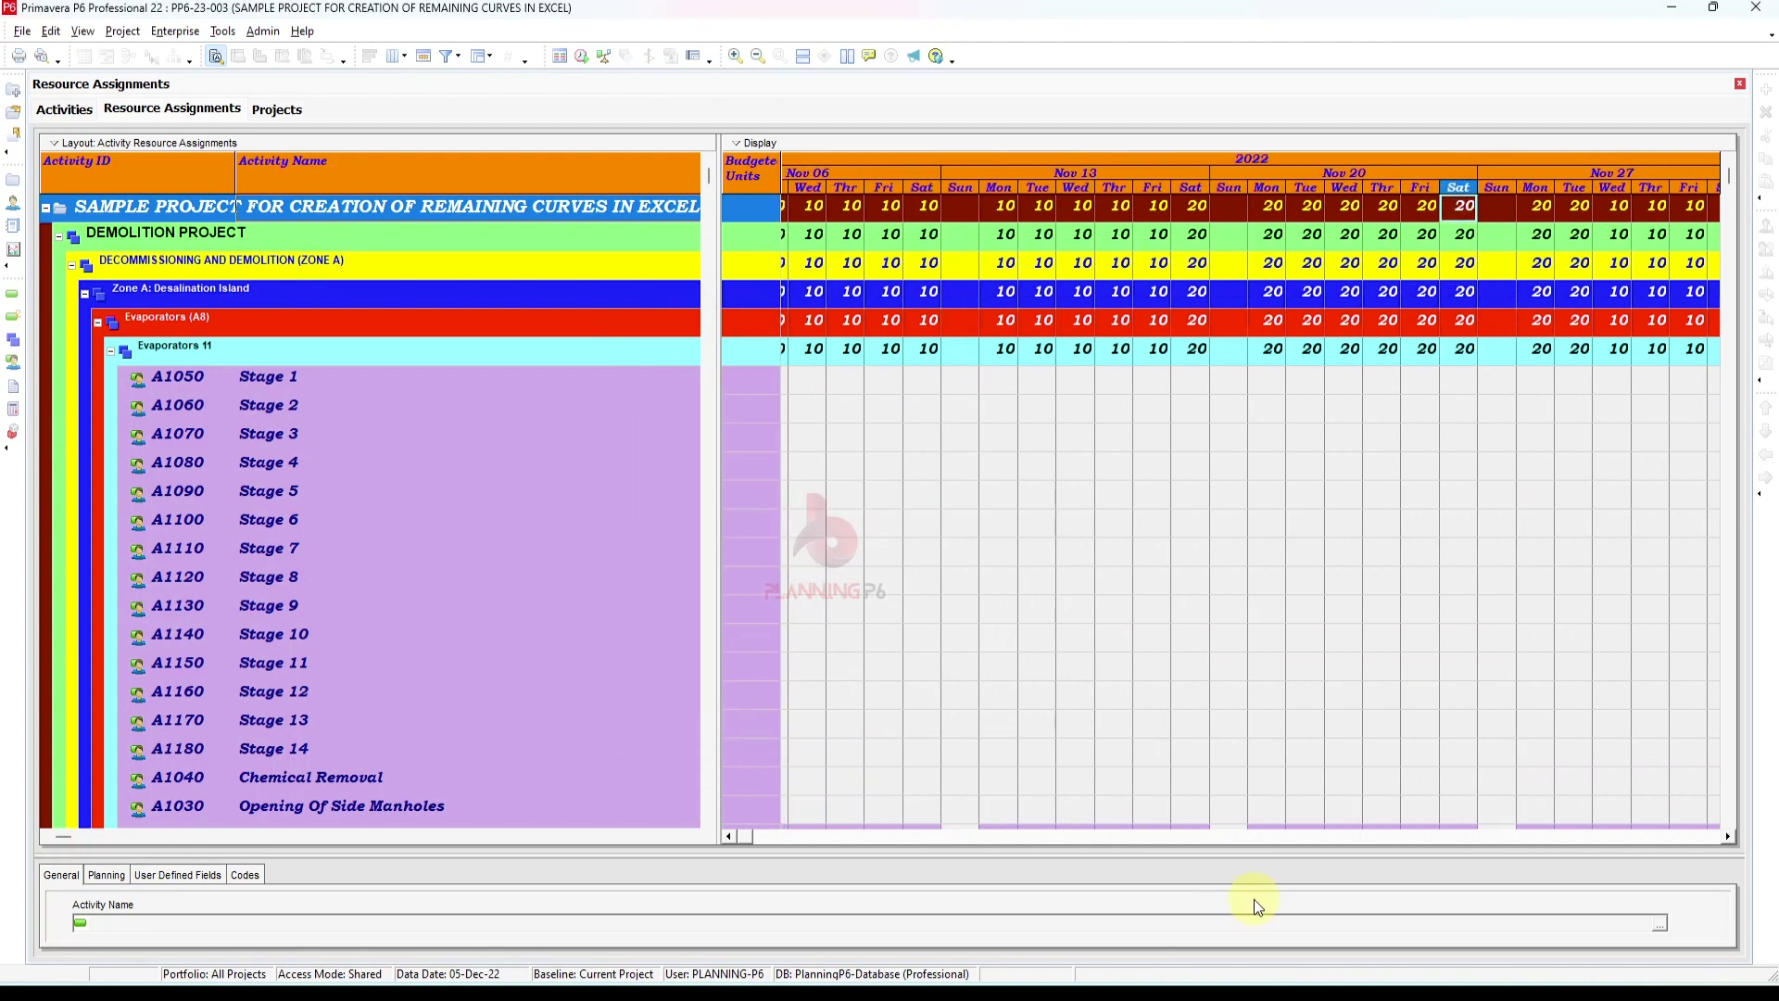
{"action": "left_click", "coordinate": [728, 836]}
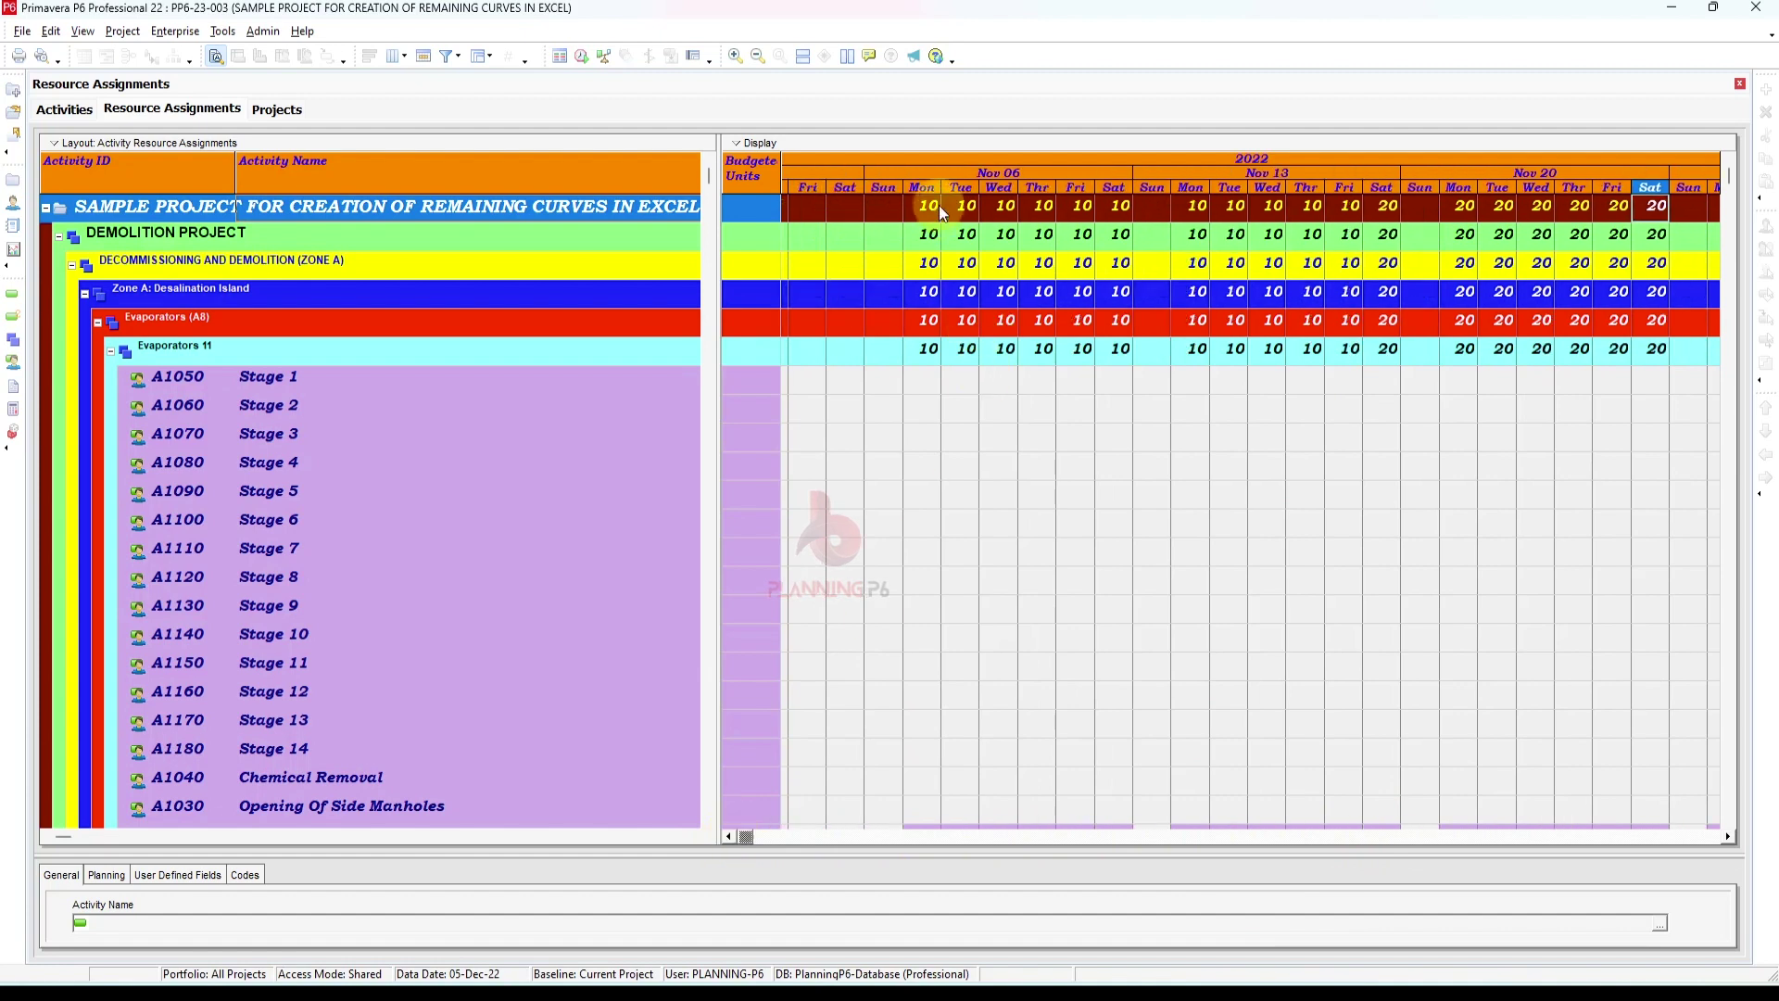
Set the timescale date interval of the assignments spreadsheet to Month/Week and widen the weekly columns
{"action": "right_click", "coordinate": [941, 211]}
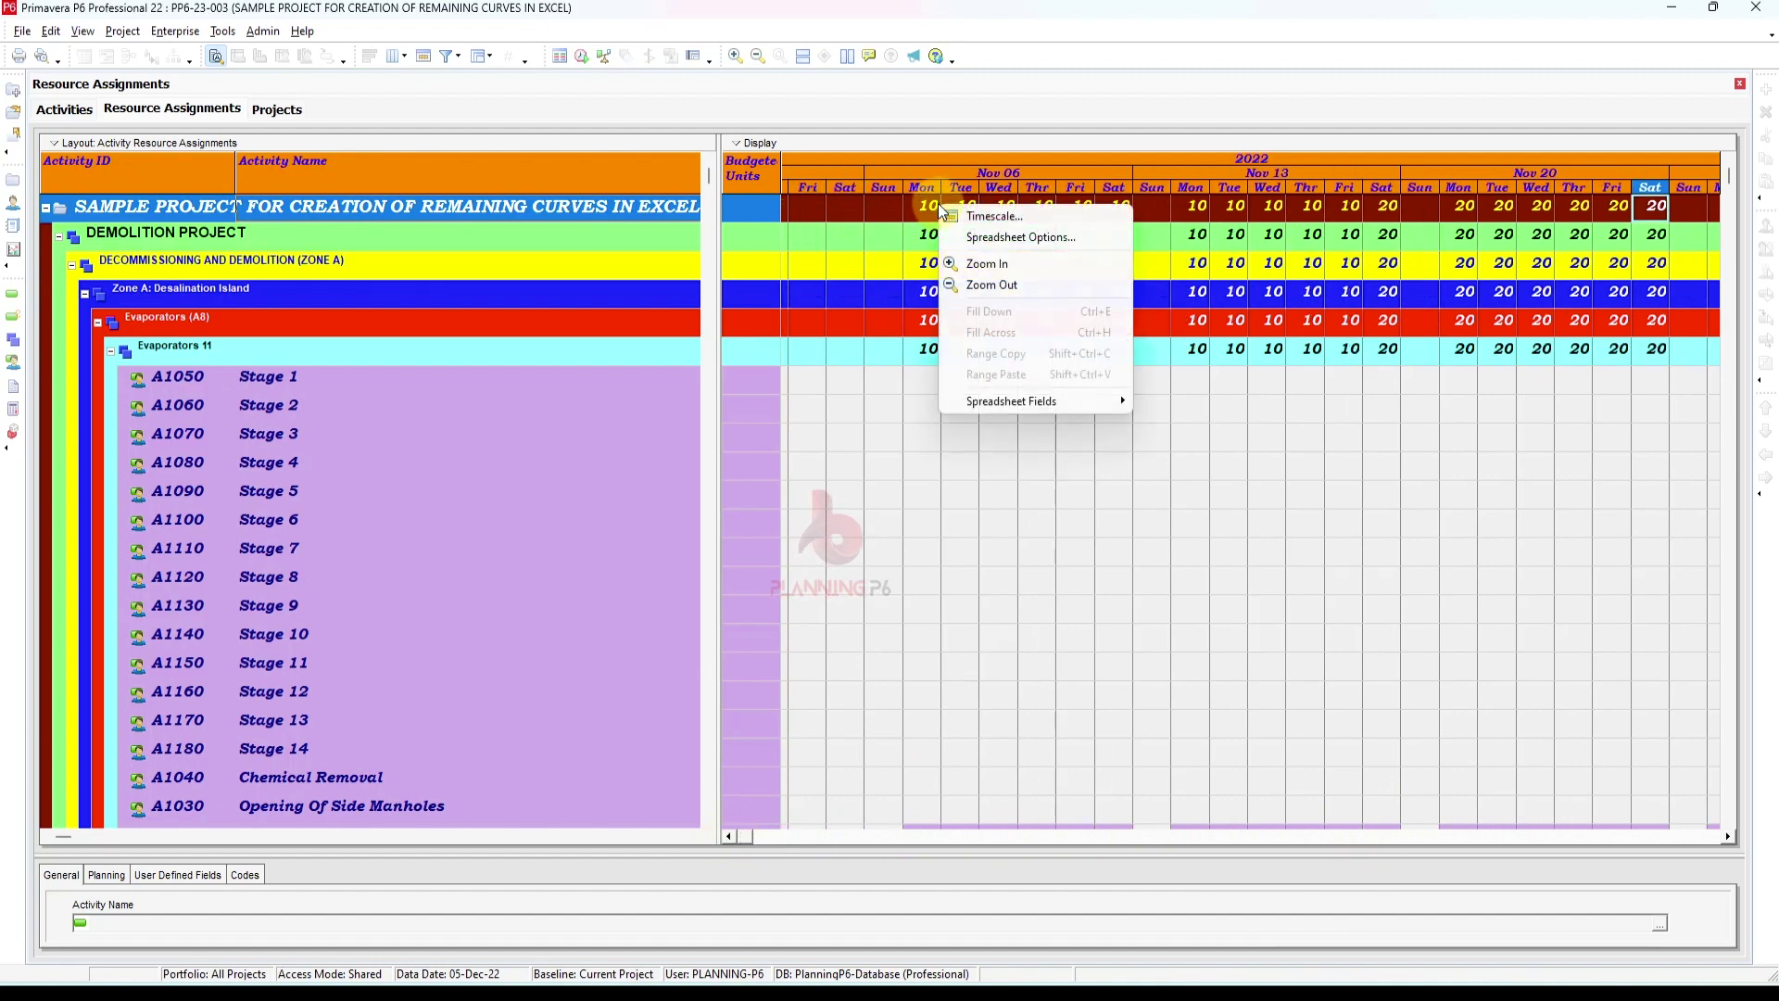
{"action": "left_click", "coordinate": [991, 236]}
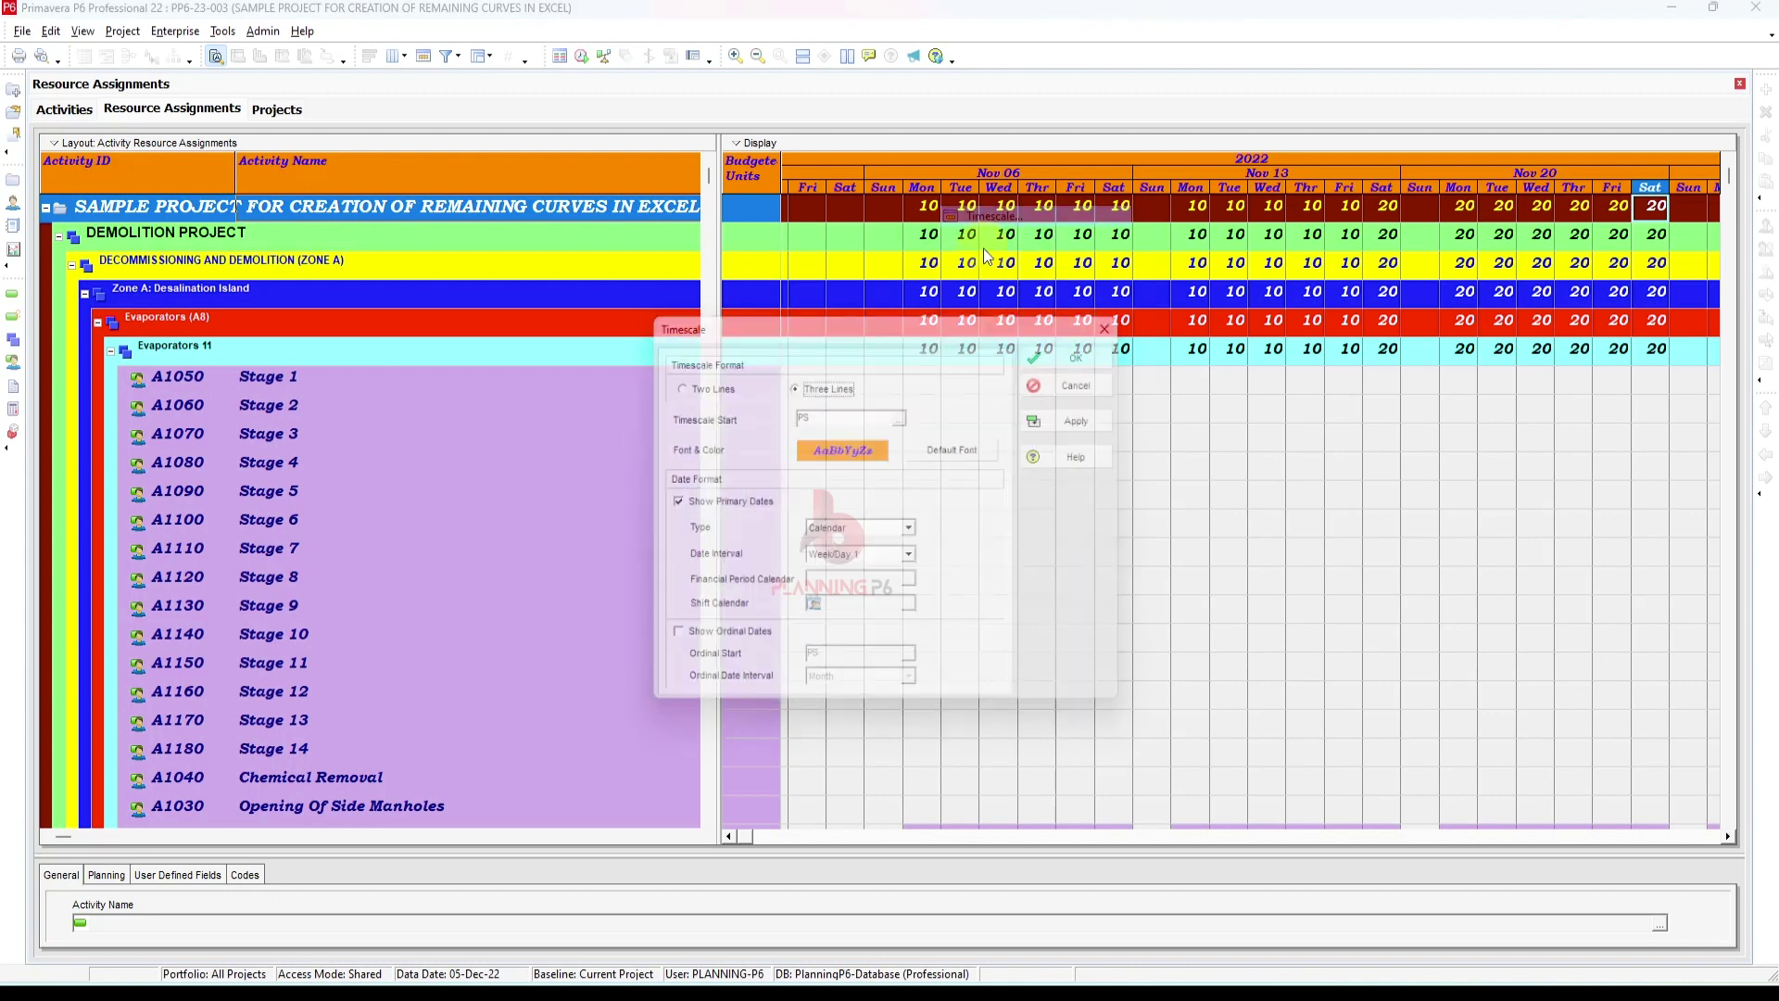
{"action": "left_click", "coordinate": [910, 561]}
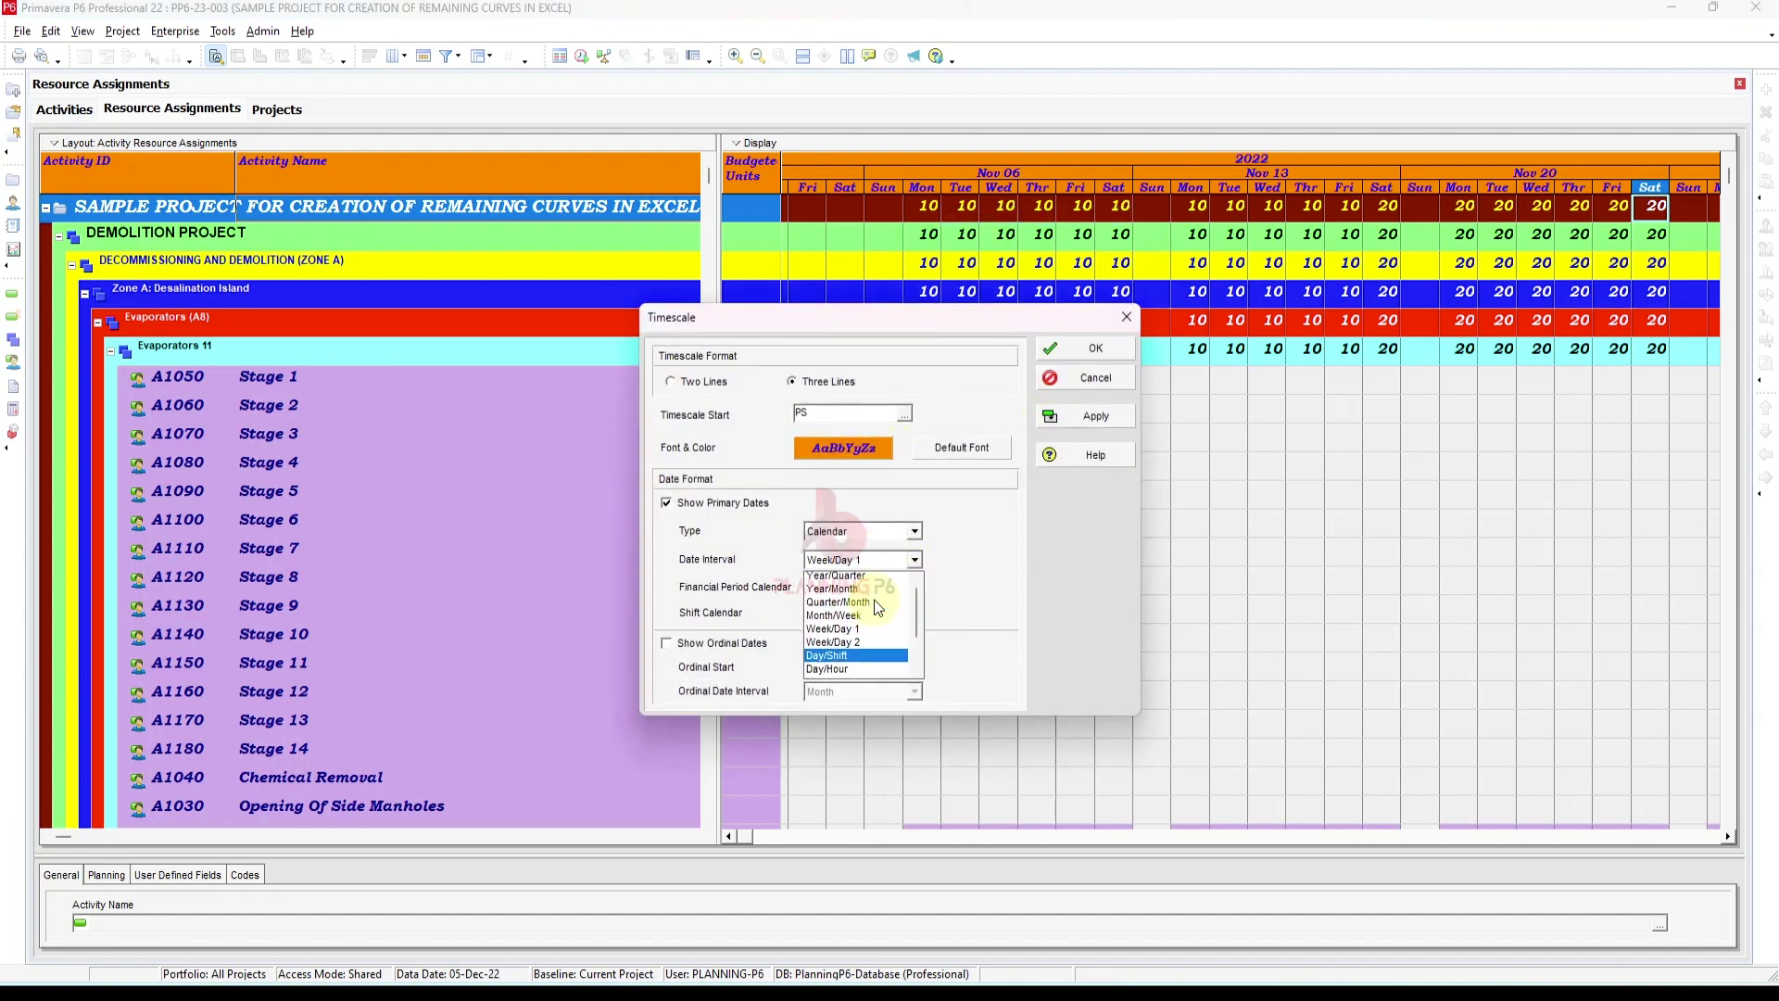
{"action": "left_click", "coordinate": [861, 616]}
{"action": "left_click", "coordinate": [1086, 413]}
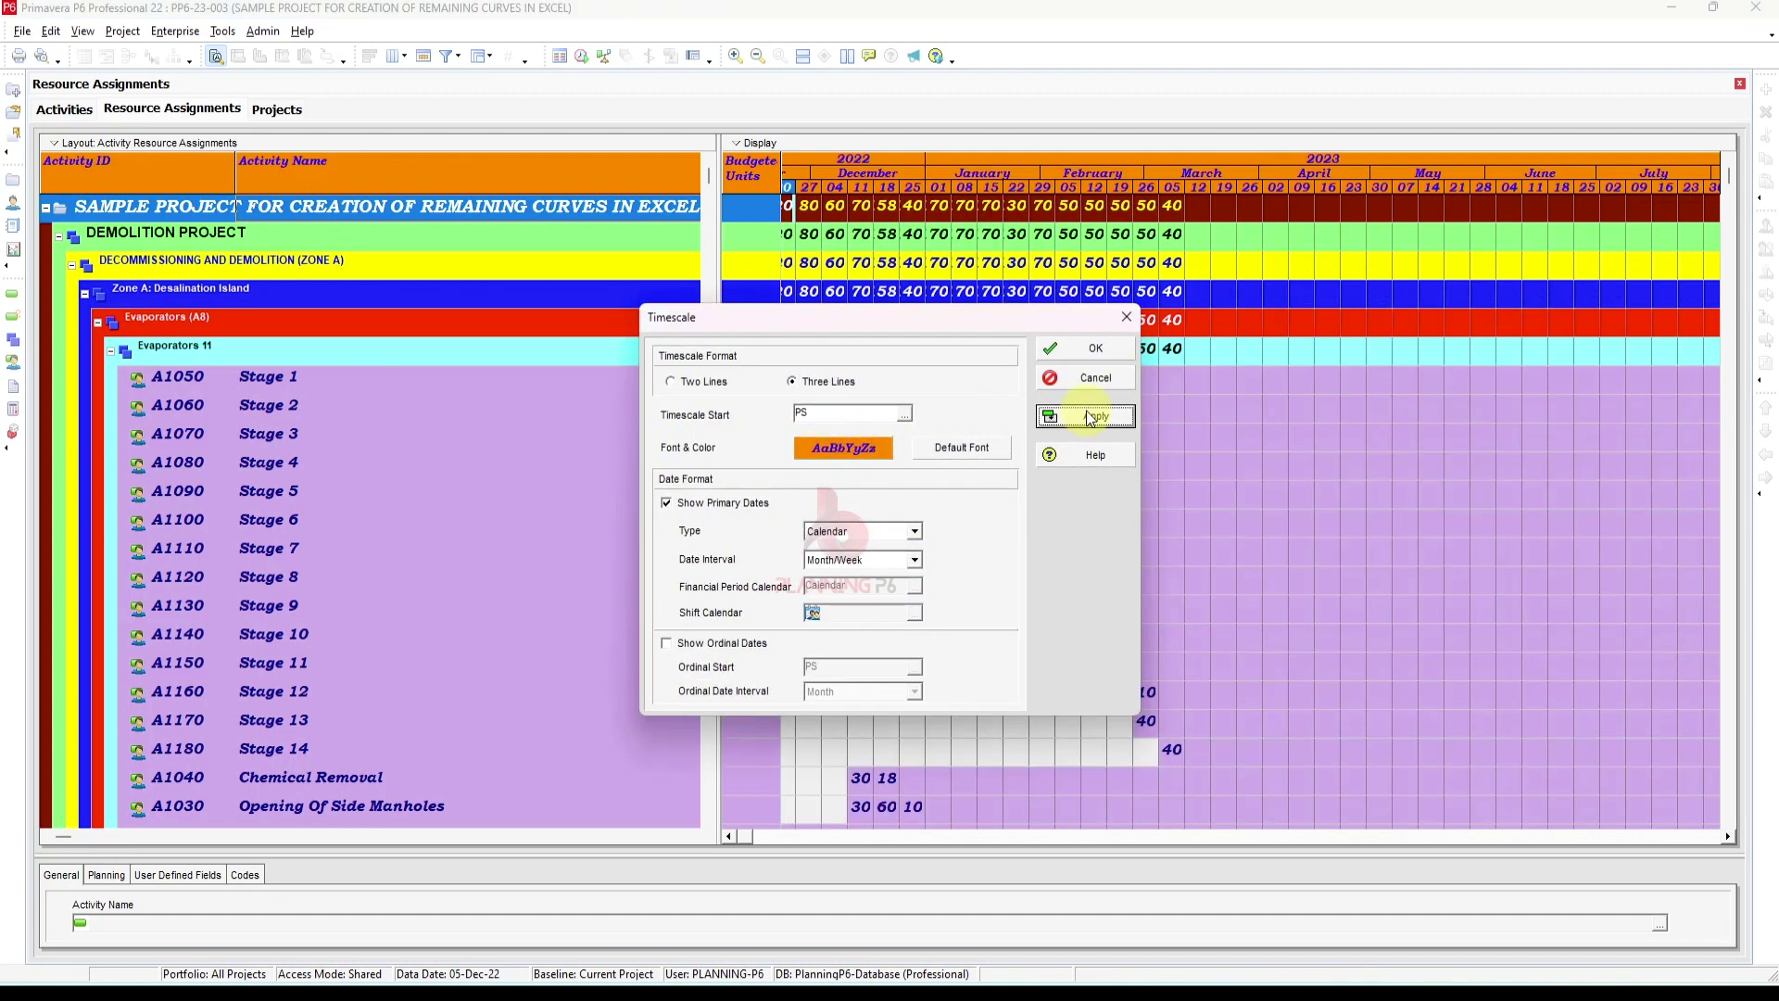
{"action": "left_click", "coordinate": [1093, 349]}
{"action": "left_click", "coordinate": [965, 206]}
{"action": "left_click_drag", "start_coordinate": [923, 189], "coordinate": [769, 243]}
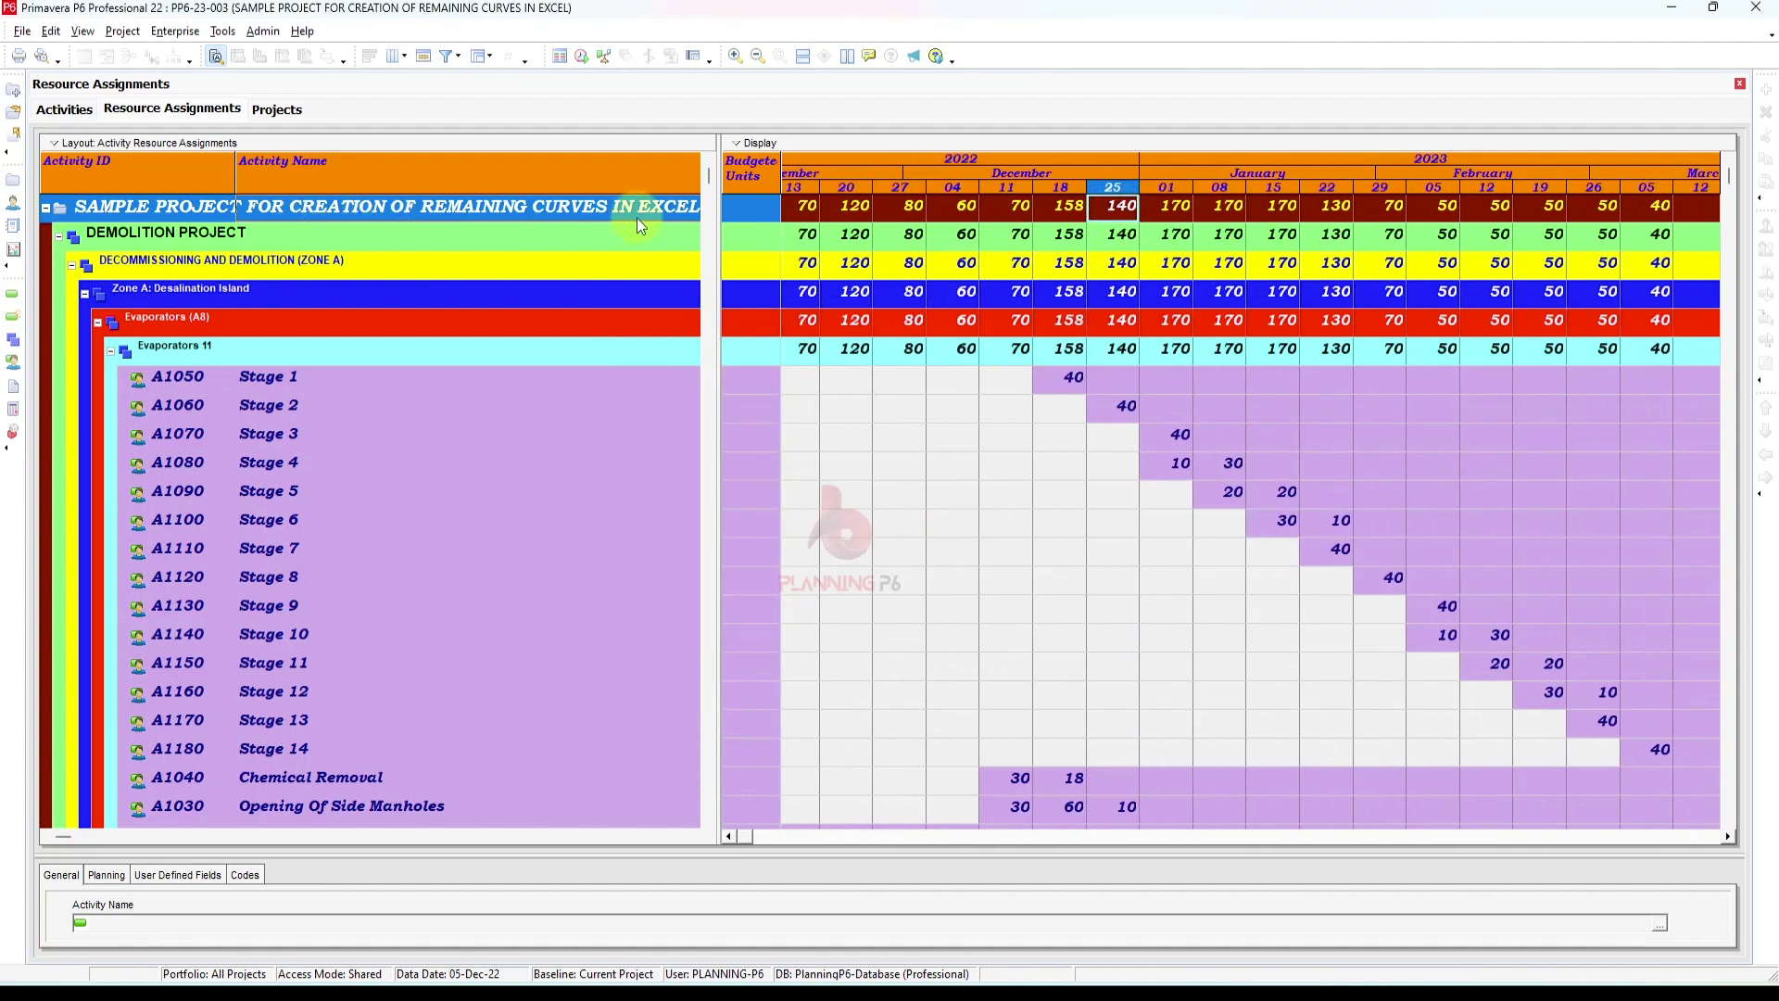
Copy the project summary row's weekly budgeted units from November 2022 to March 2023 and switch to the Excel S-curve workbook
{"action": "left_click", "coordinate": [729, 837]}
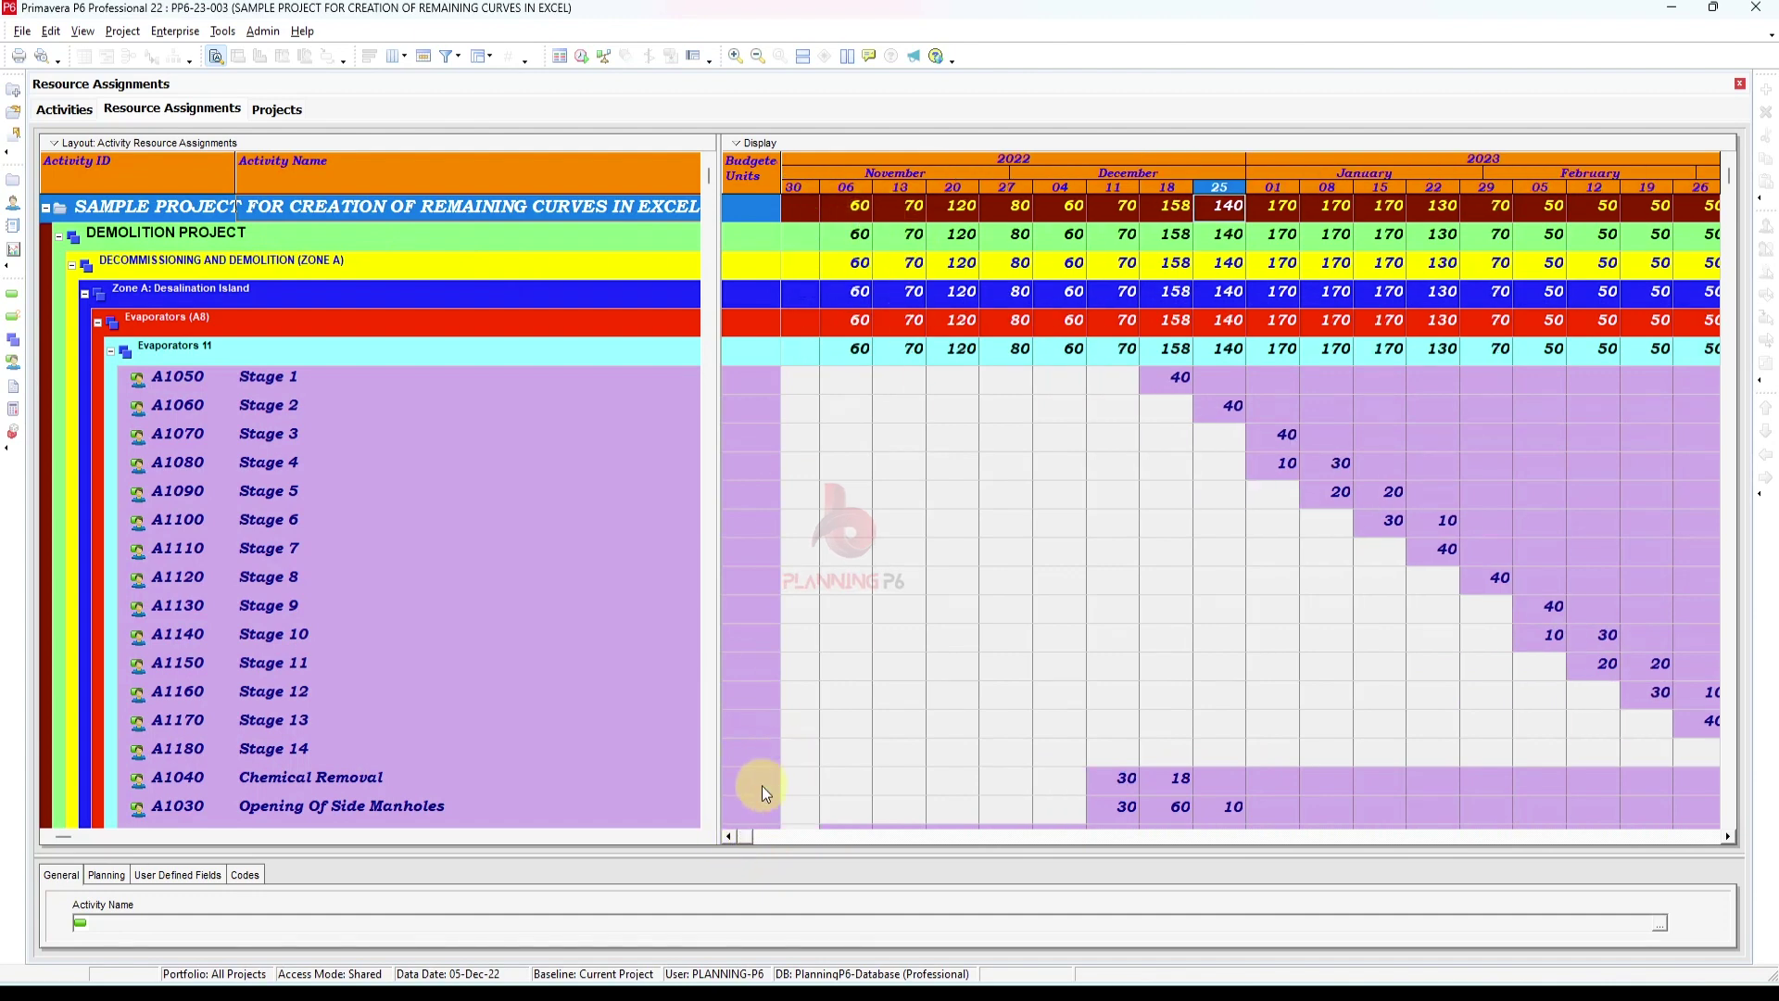
{"action": "left_click", "coordinate": [729, 837]}
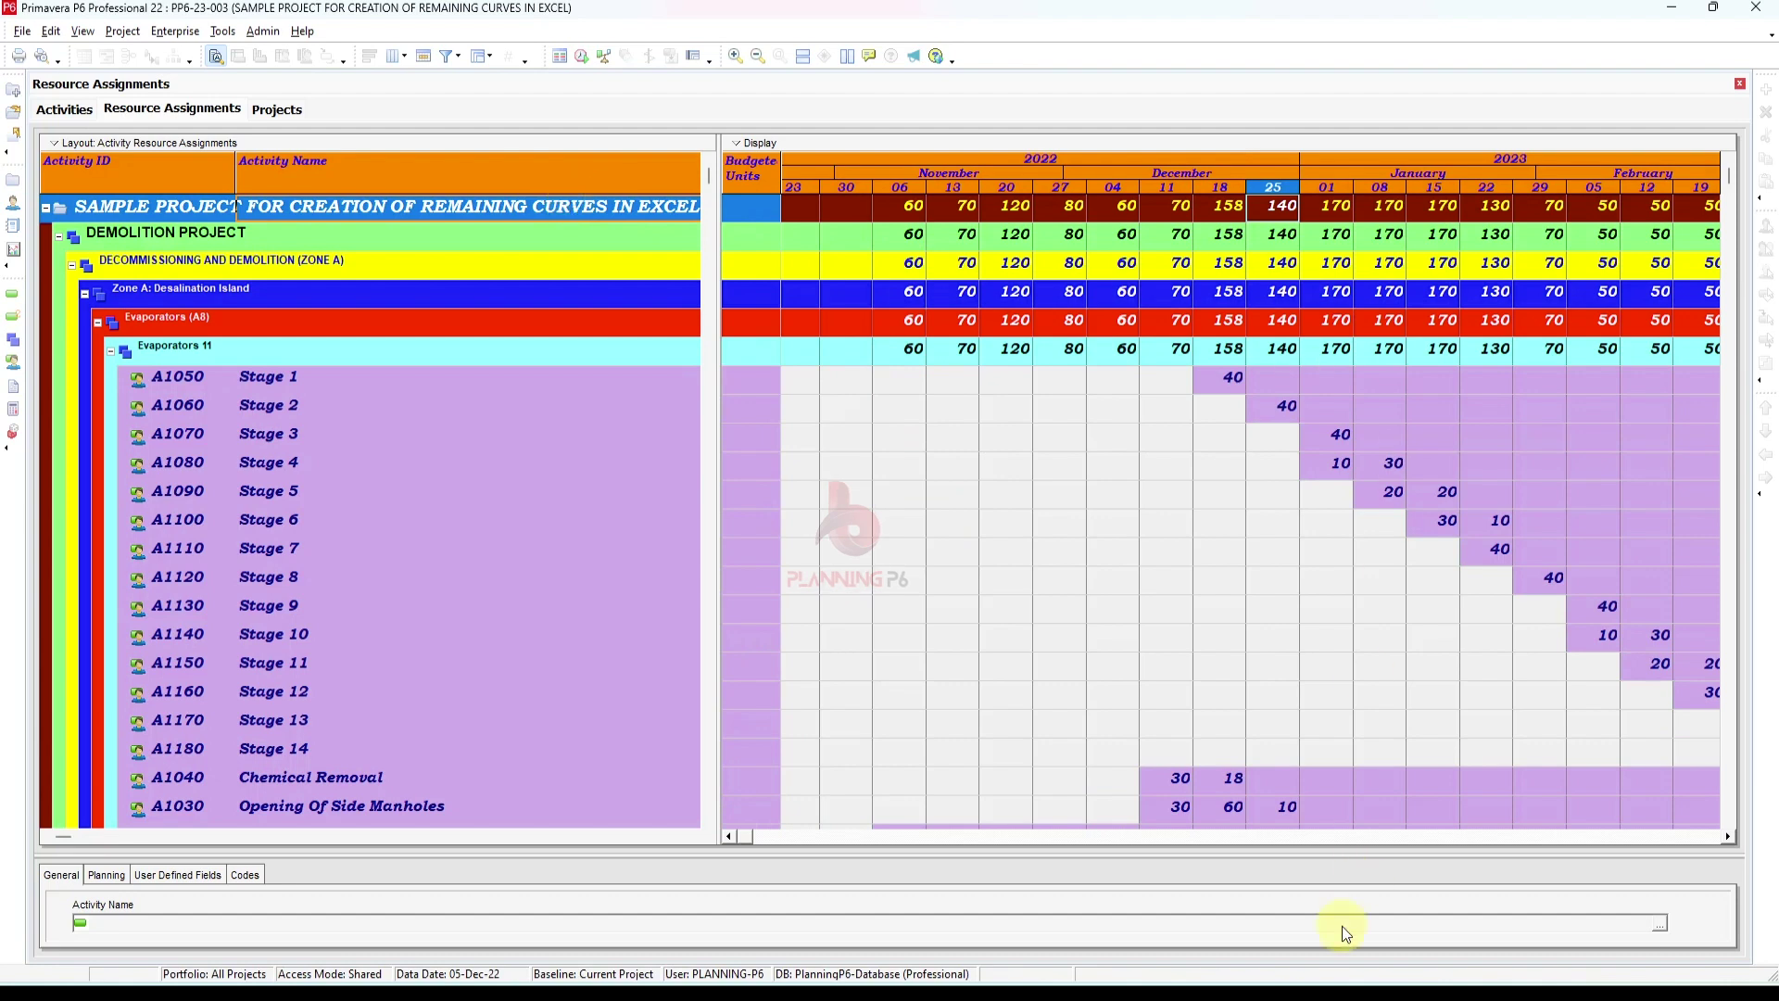
{"action": "left_click", "coordinate": [1729, 836]}
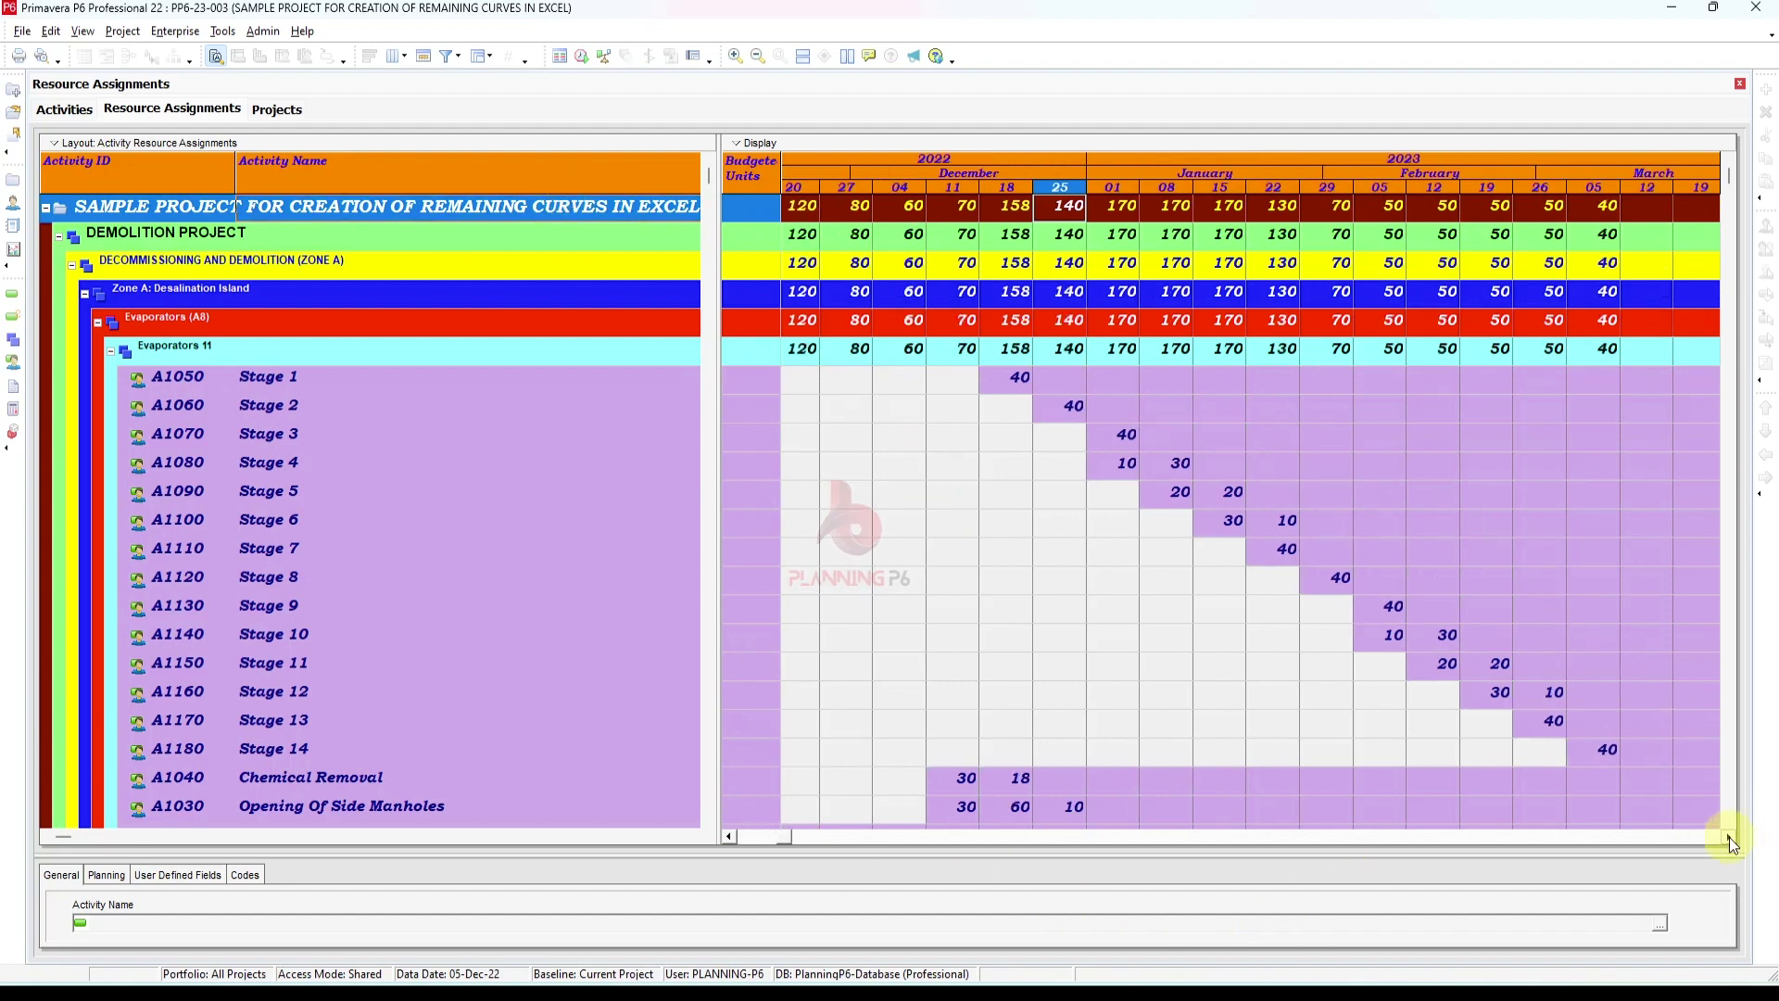
{"action": "left_click", "coordinate": [1592, 213]}
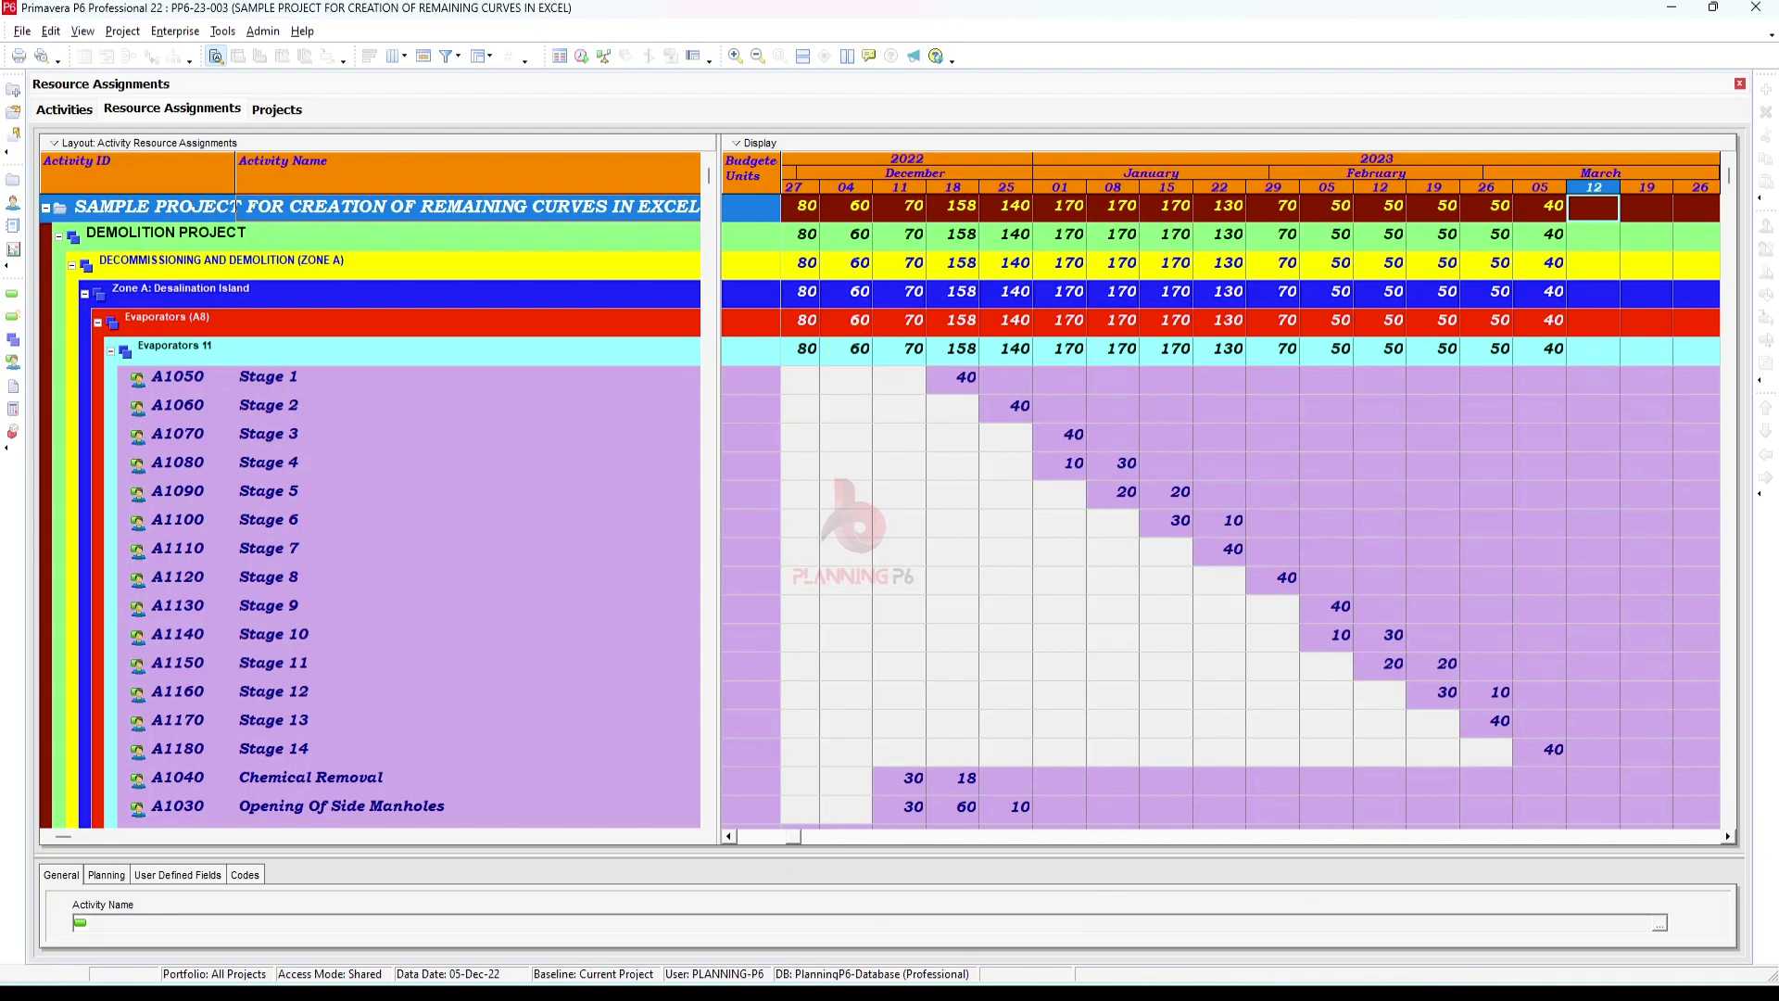
{"action": "left_click", "coordinate": [971, 973]}
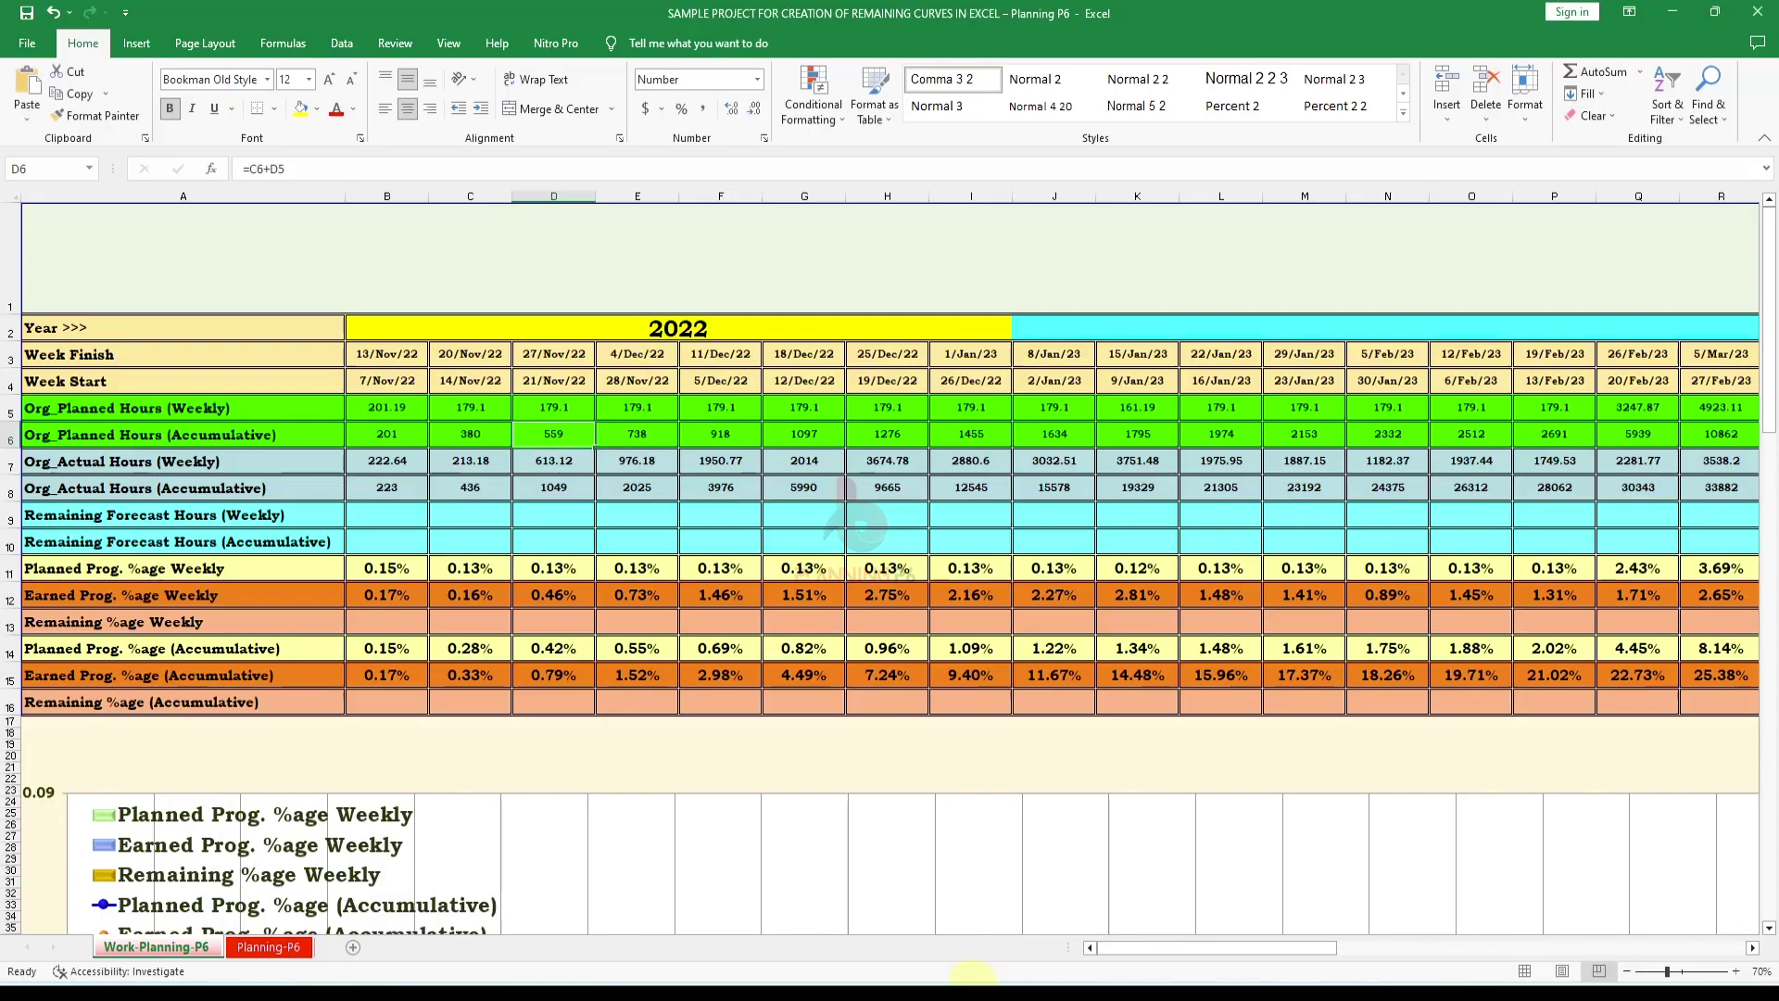
Try to paste the copied P6 row directly into Org_Planned Hours (Weekly) from cell B5, and undo the paste
{"action": "left_click", "coordinate": [400, 408]}
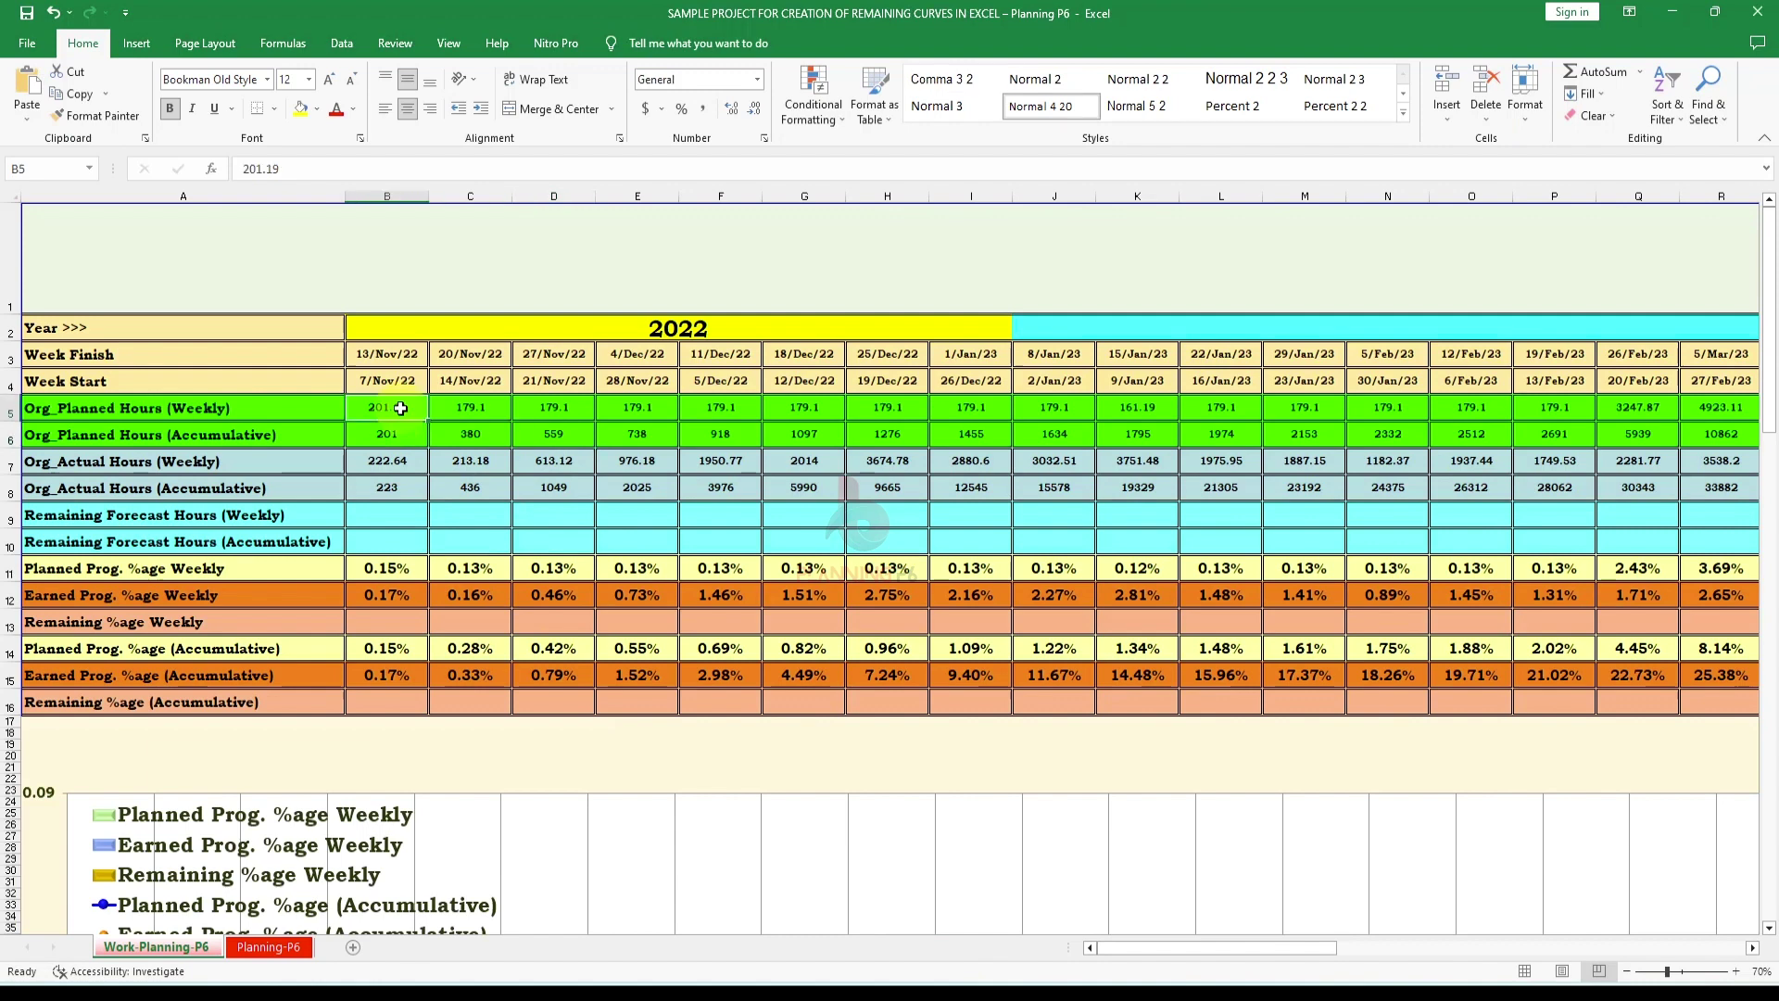
{"action": "right_click", "coordinate": [400, 408]}
{"action": "left_click", "coordinate": [437, 529]}
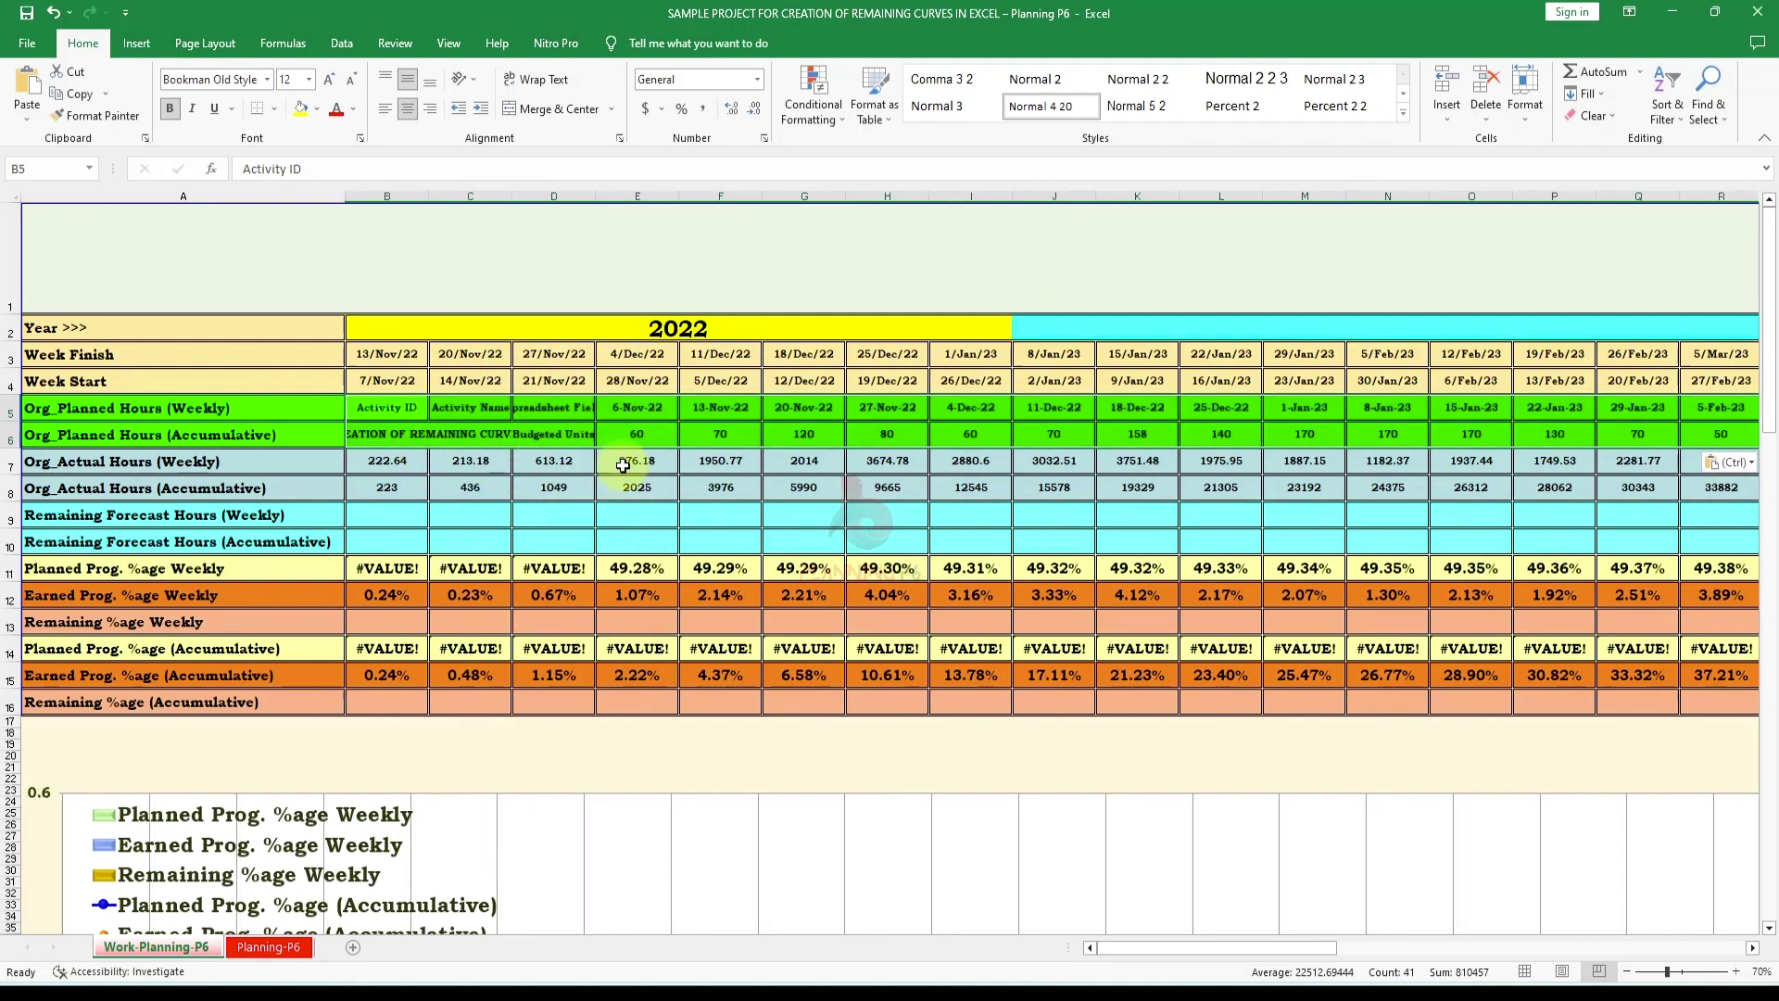
{"action": "key", "text": "ctrl+z"}
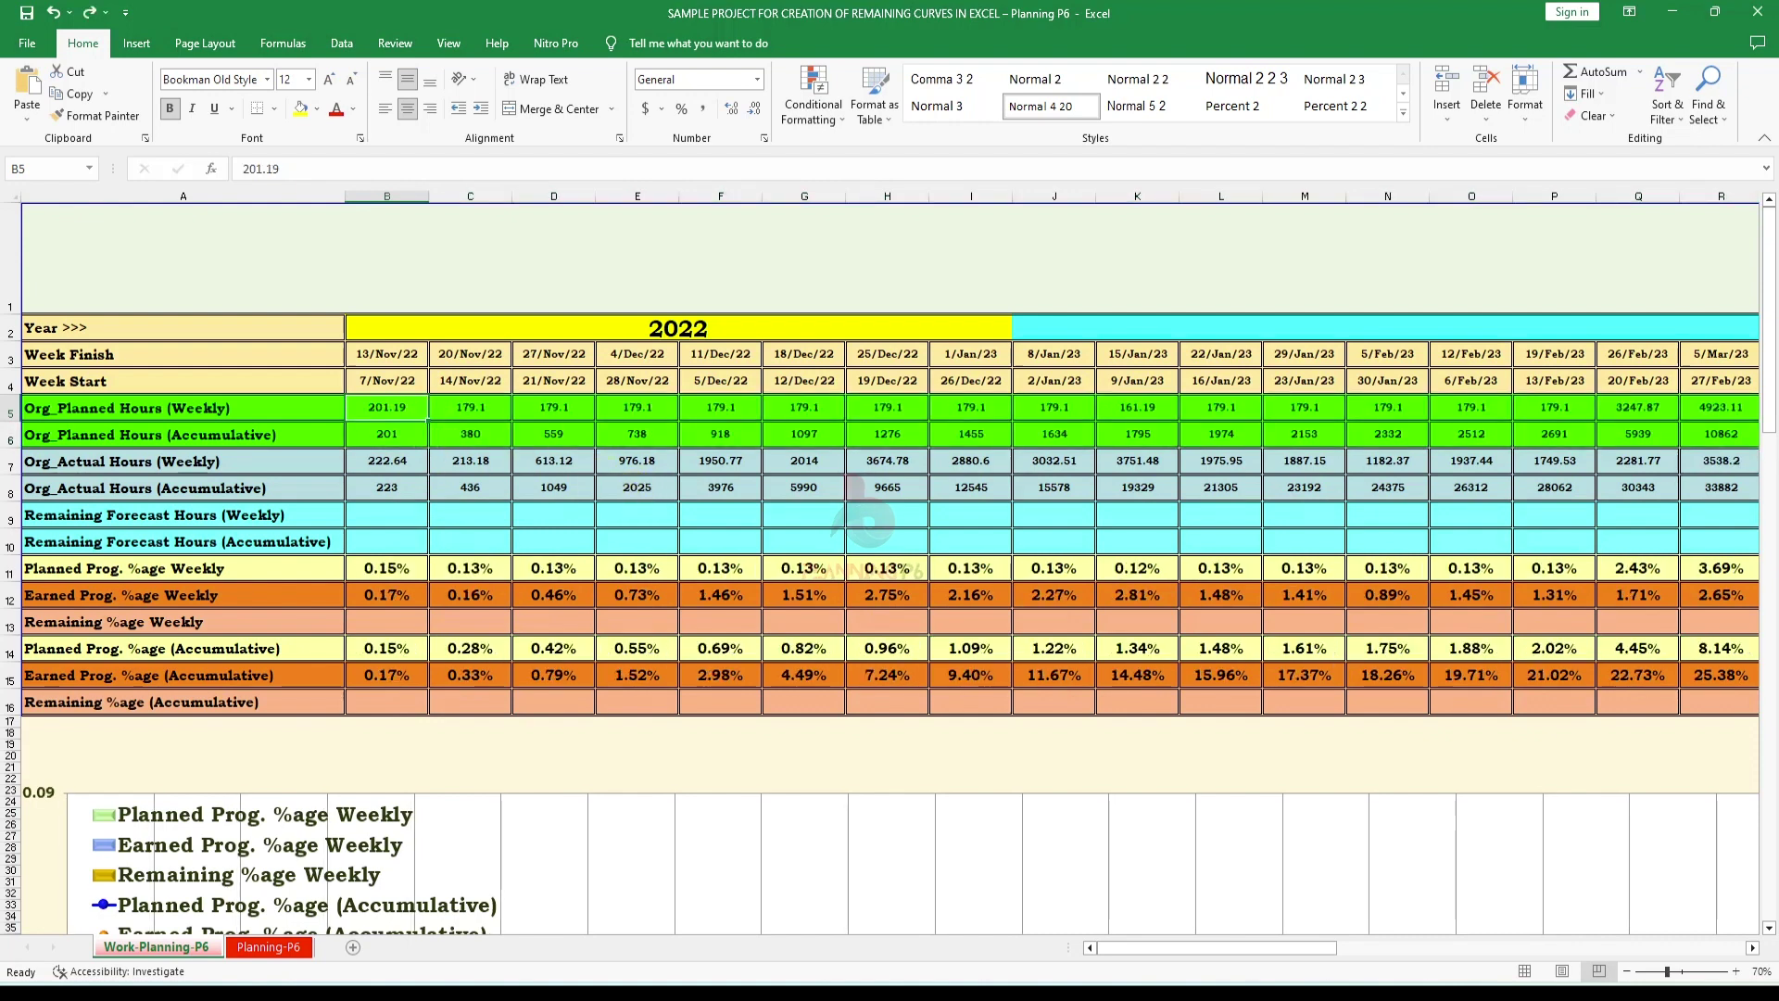
Paste the copied P6 assignment data into a new blank workbook at A1 and widen the date columns from D onward
{"action": "right_click", "coordinate": [1024, 984]}
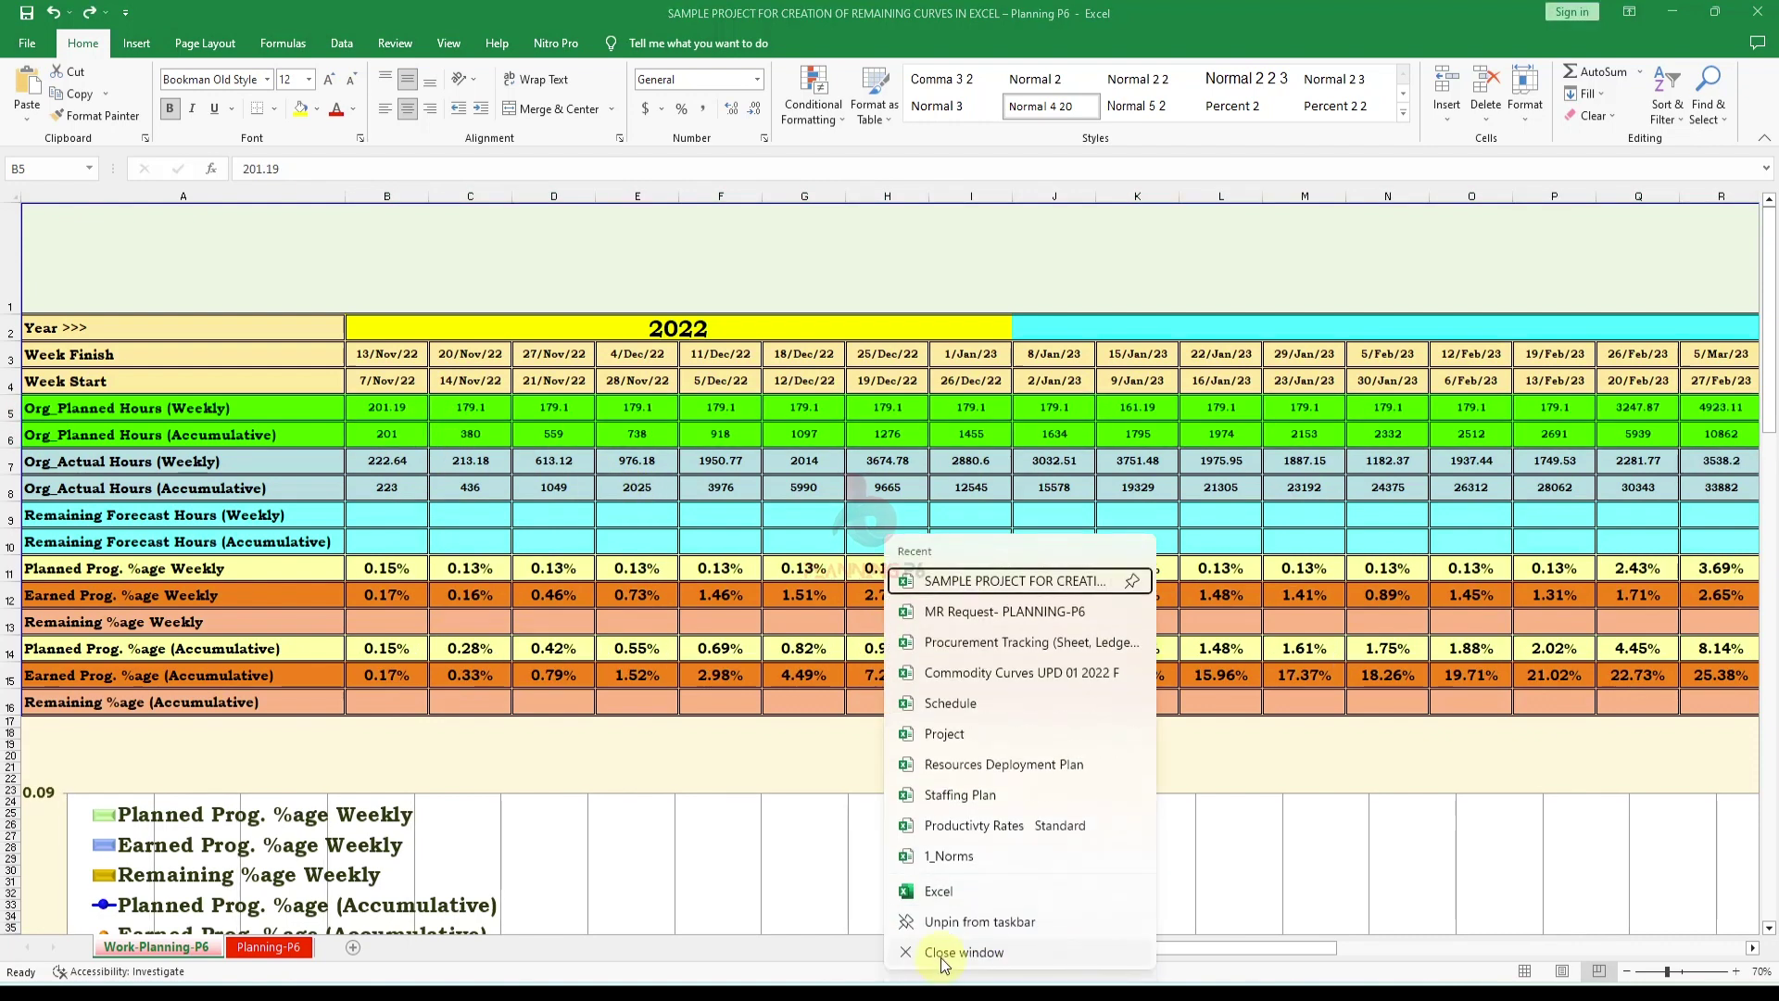
{"action": "left_click", "coordinate": [680, 648]}
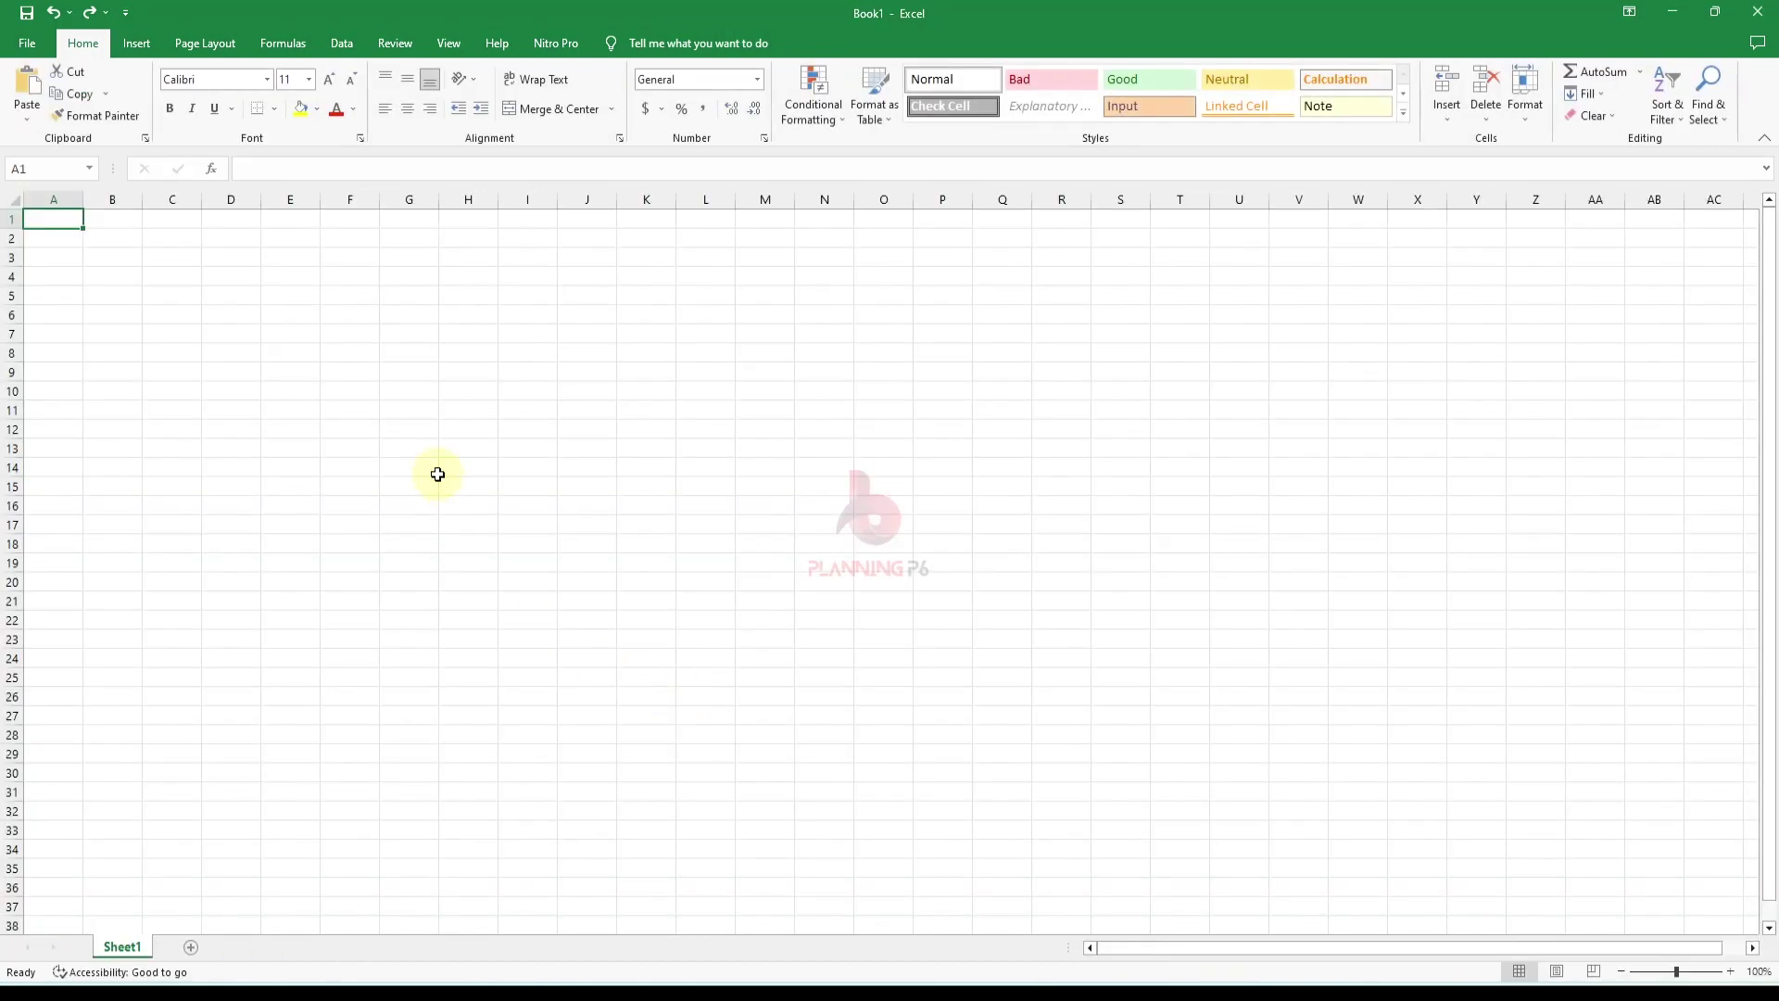
{"action": "key", "text": "ctrl+v"}
{"action": "left_click", "coordinate": [408, 466]}
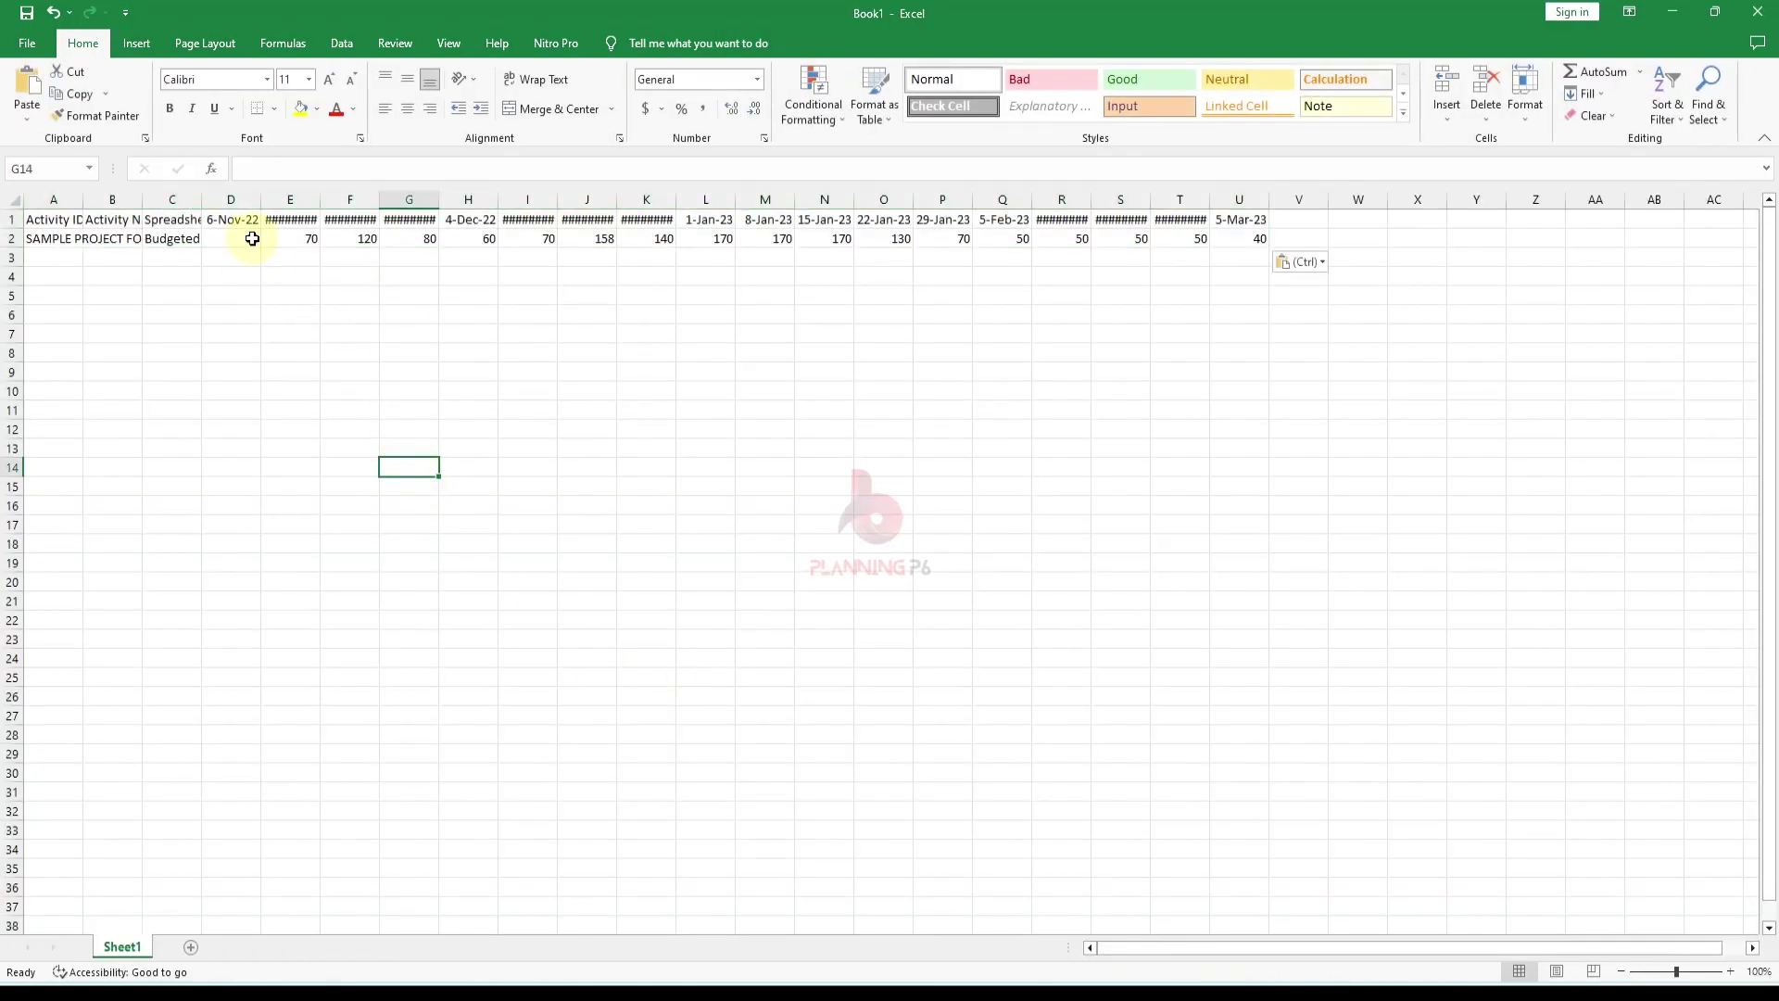
{"action": "left_click_drag", "start_coordinate": [231, 199], "coordinate": [1236, 198]}
{"action": "left_click", "coordinate": [1191, 333]}
Copy the weekly budgeted units D2:U2 into the S-curve workbook's Org_Planned Hours (Weekly) row, starting at B5
{"action": "left_click_drag", "start_coordinate": [274, 239], "coordinate": [1547, 234]}
{"action": "key", "text": "ctrl+c"}
{"action": "key", "text": "alt+Tab"}
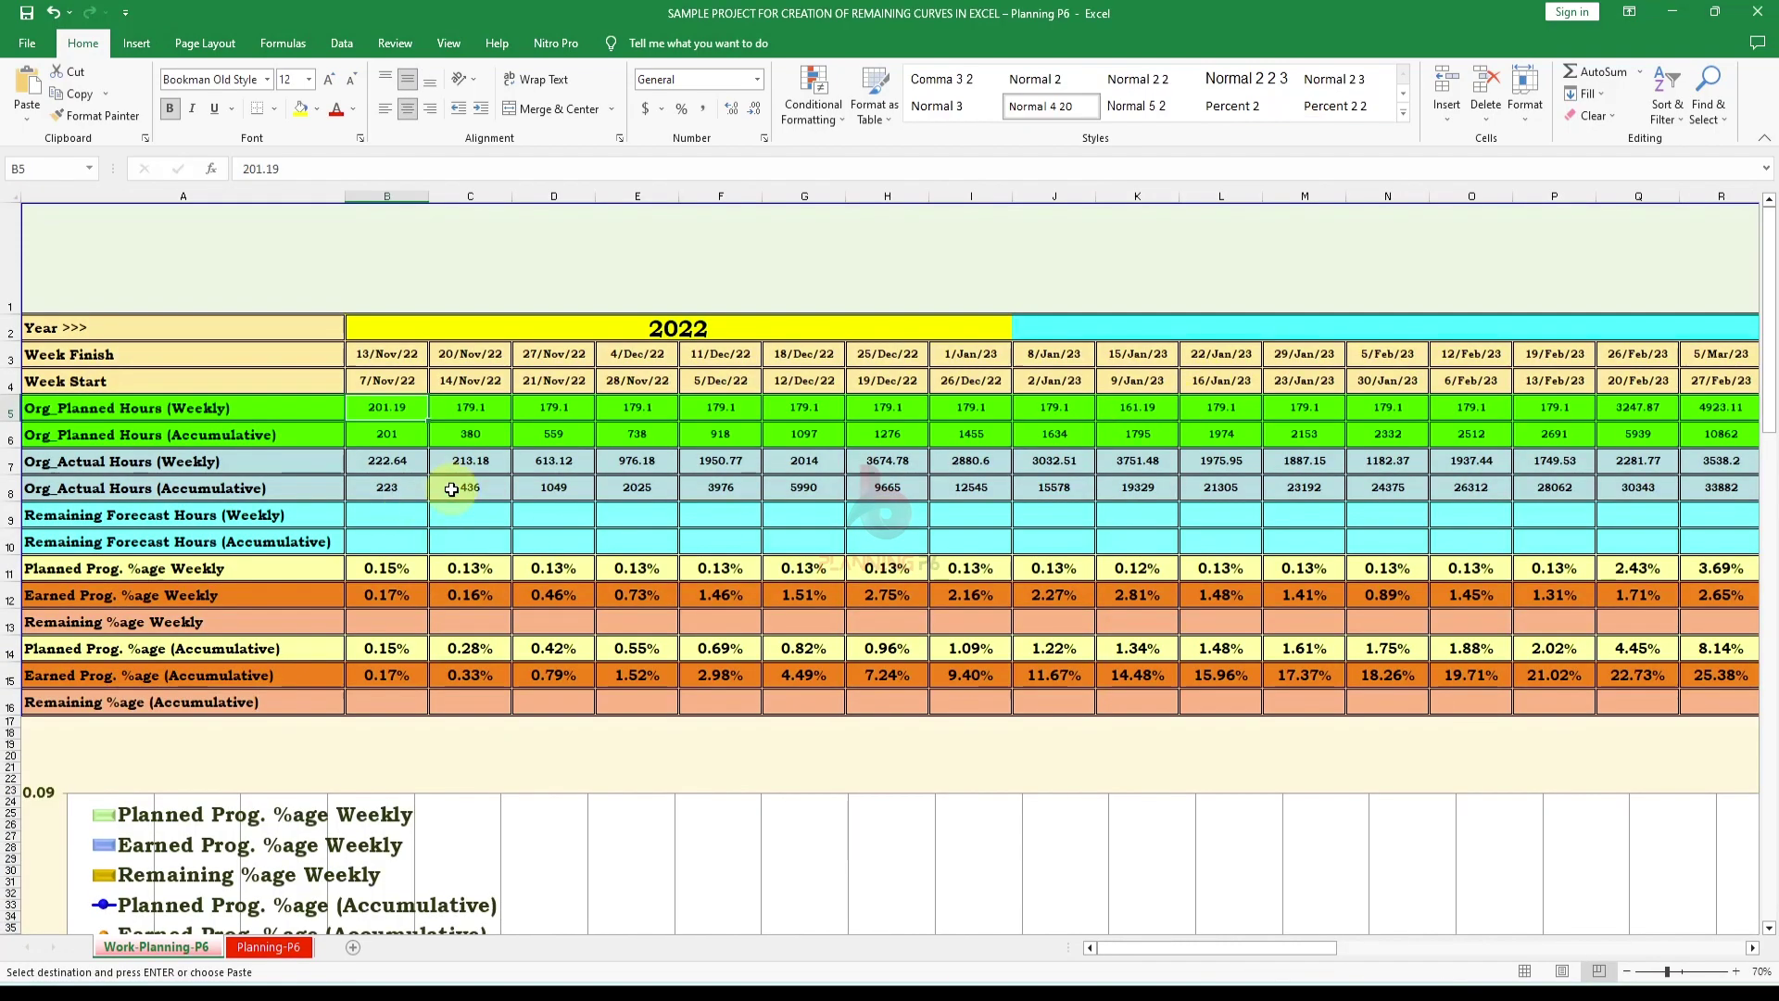
{"action": "right_click", "coordinate": [400, 412]}
{"action": "left_click", "coordinate": [470, 525]}
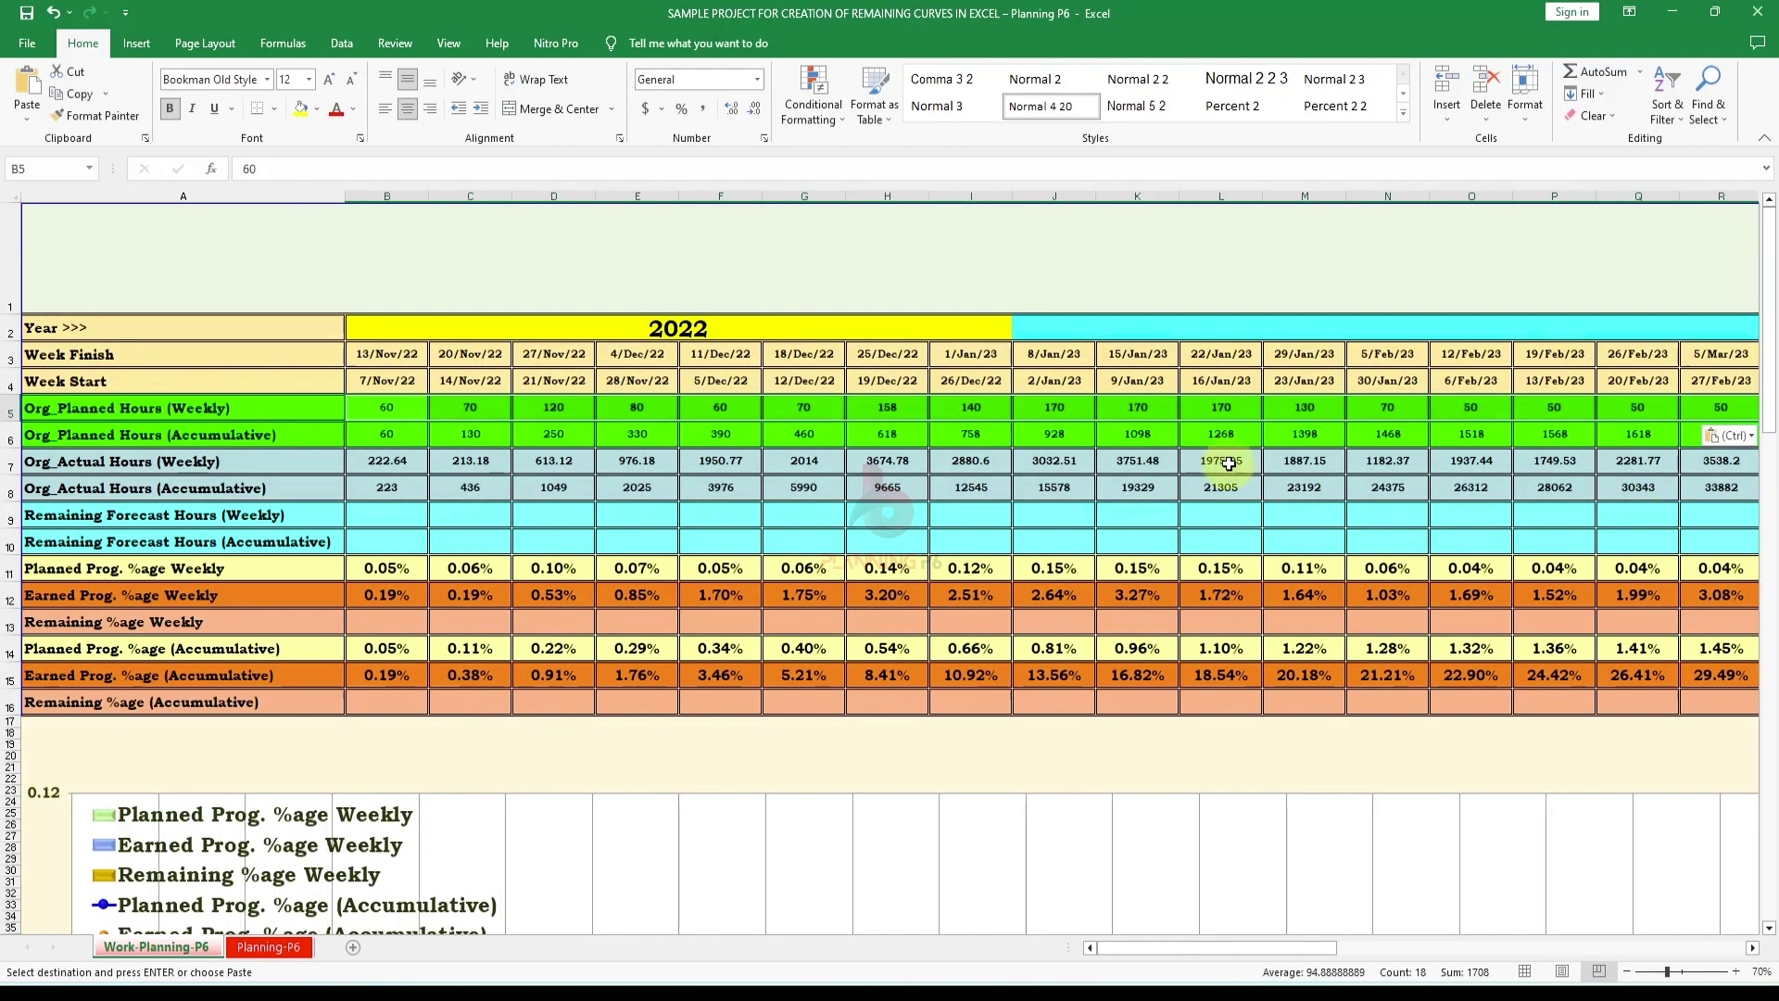
Clear the leftover weekly planned hours from T5 to BB5, after the week finishing 12/Mar/23
{"action": "left_click_drag", "start_coordinate": [1304, 949], "coordinate": [1390, 949]}
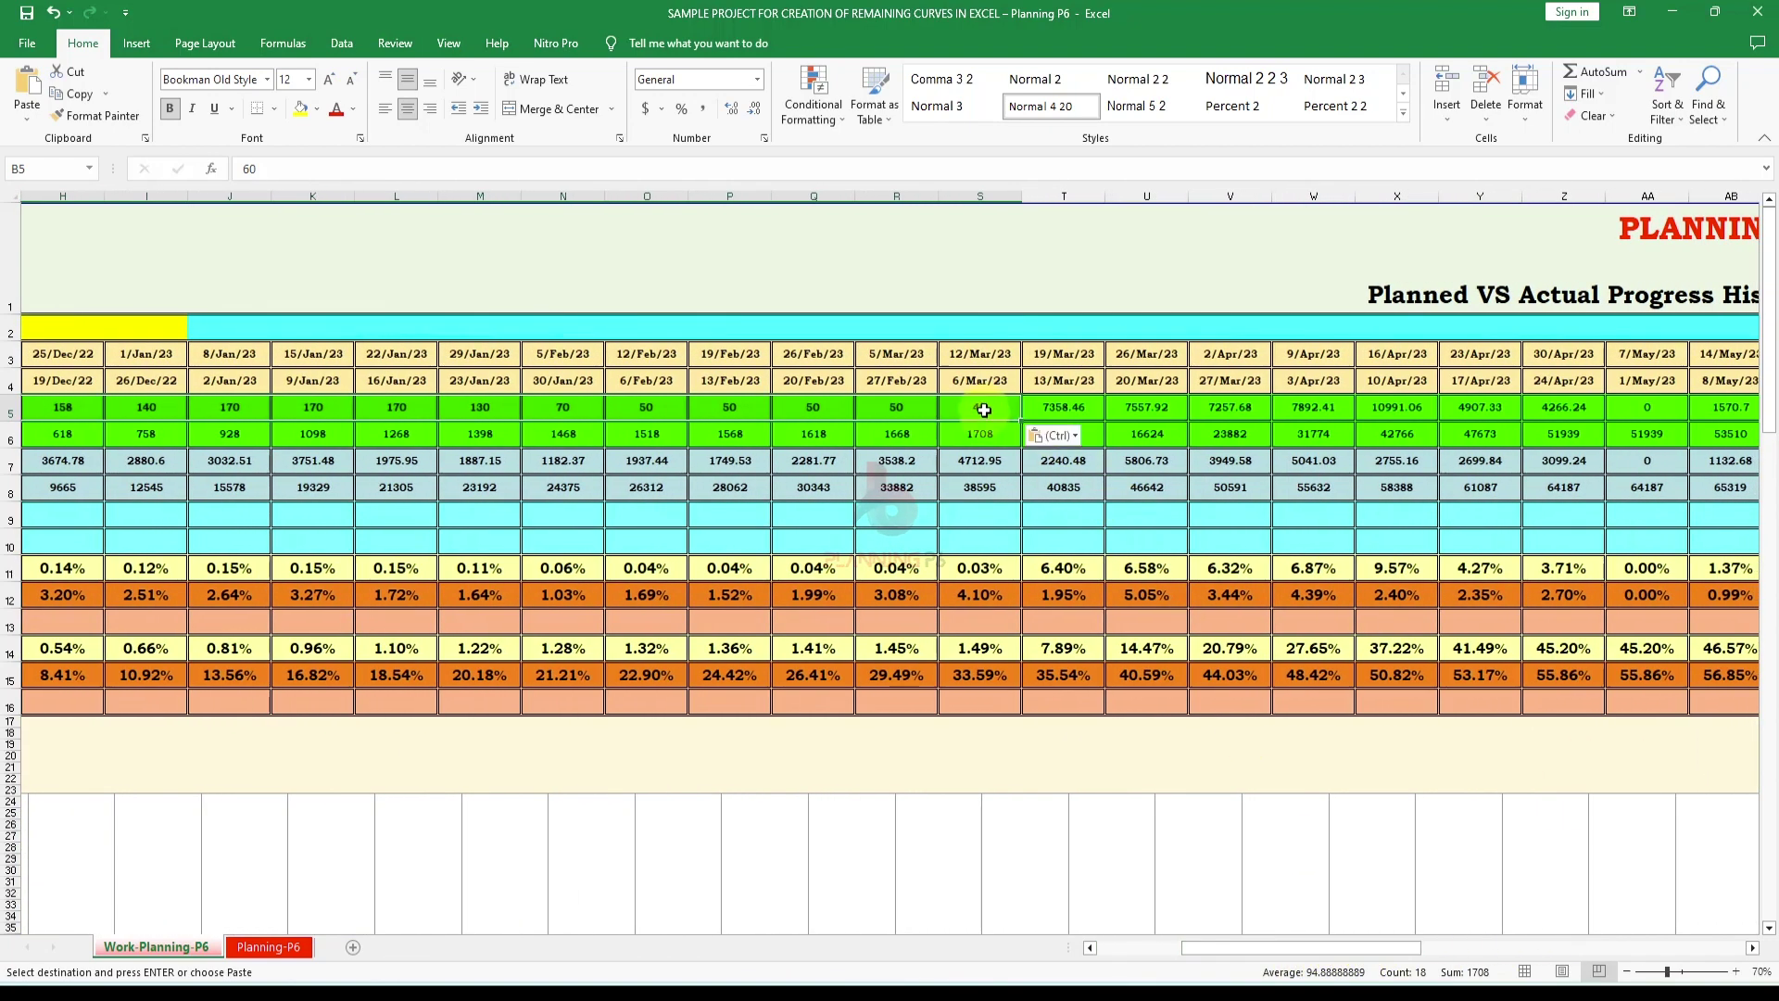
{"action": "left_click_drag", "start_coordinate": [1052, 405], "coordinate": [1609, 408]}
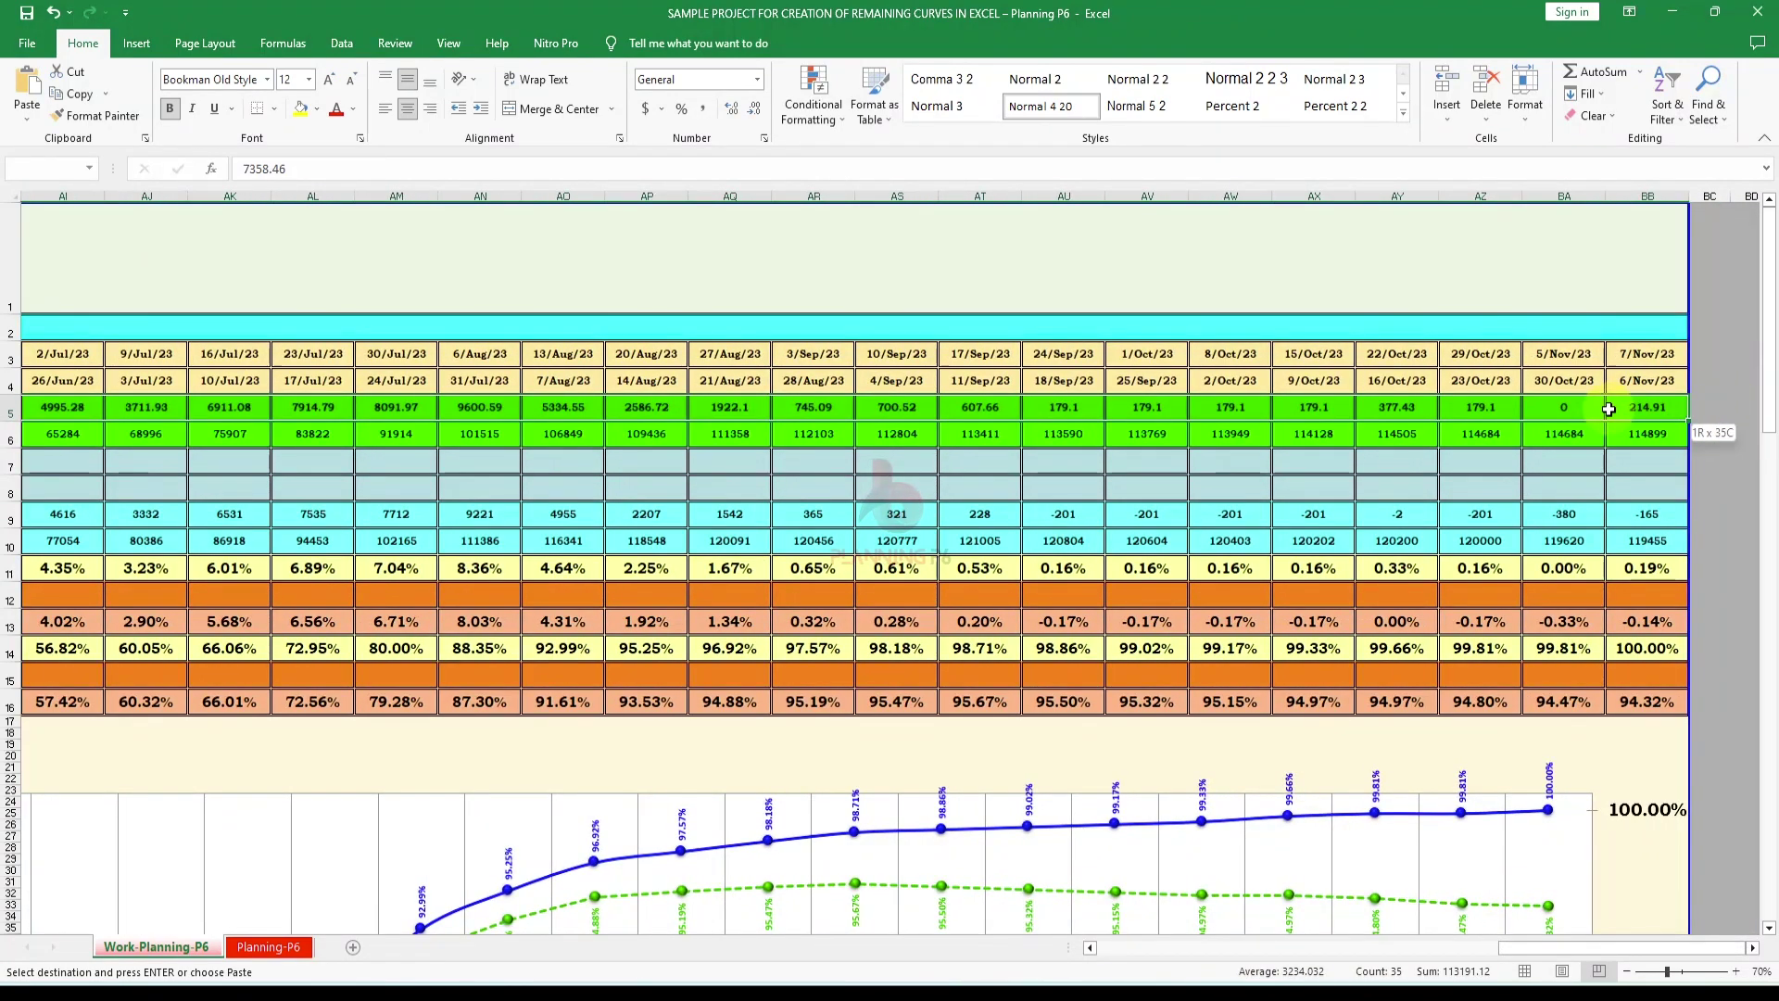
{"action": "key", "text": "Delete"}
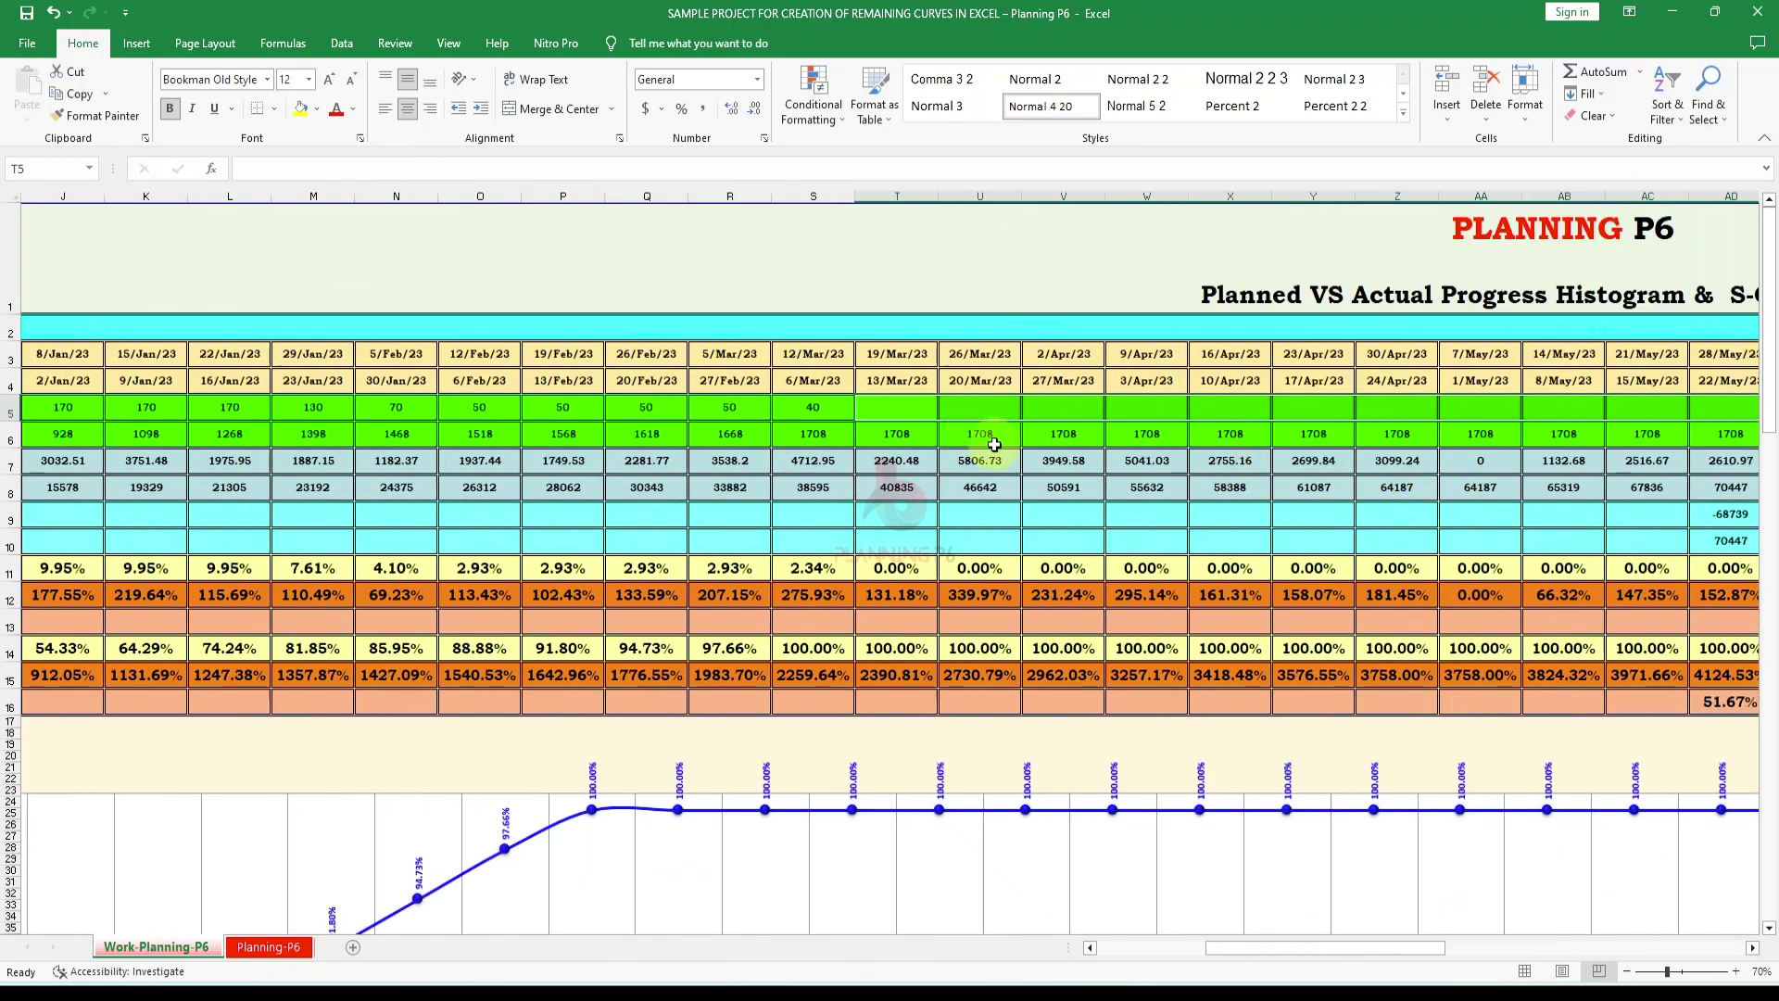
{"action": "left_click", "coordinate": [919, 399]}
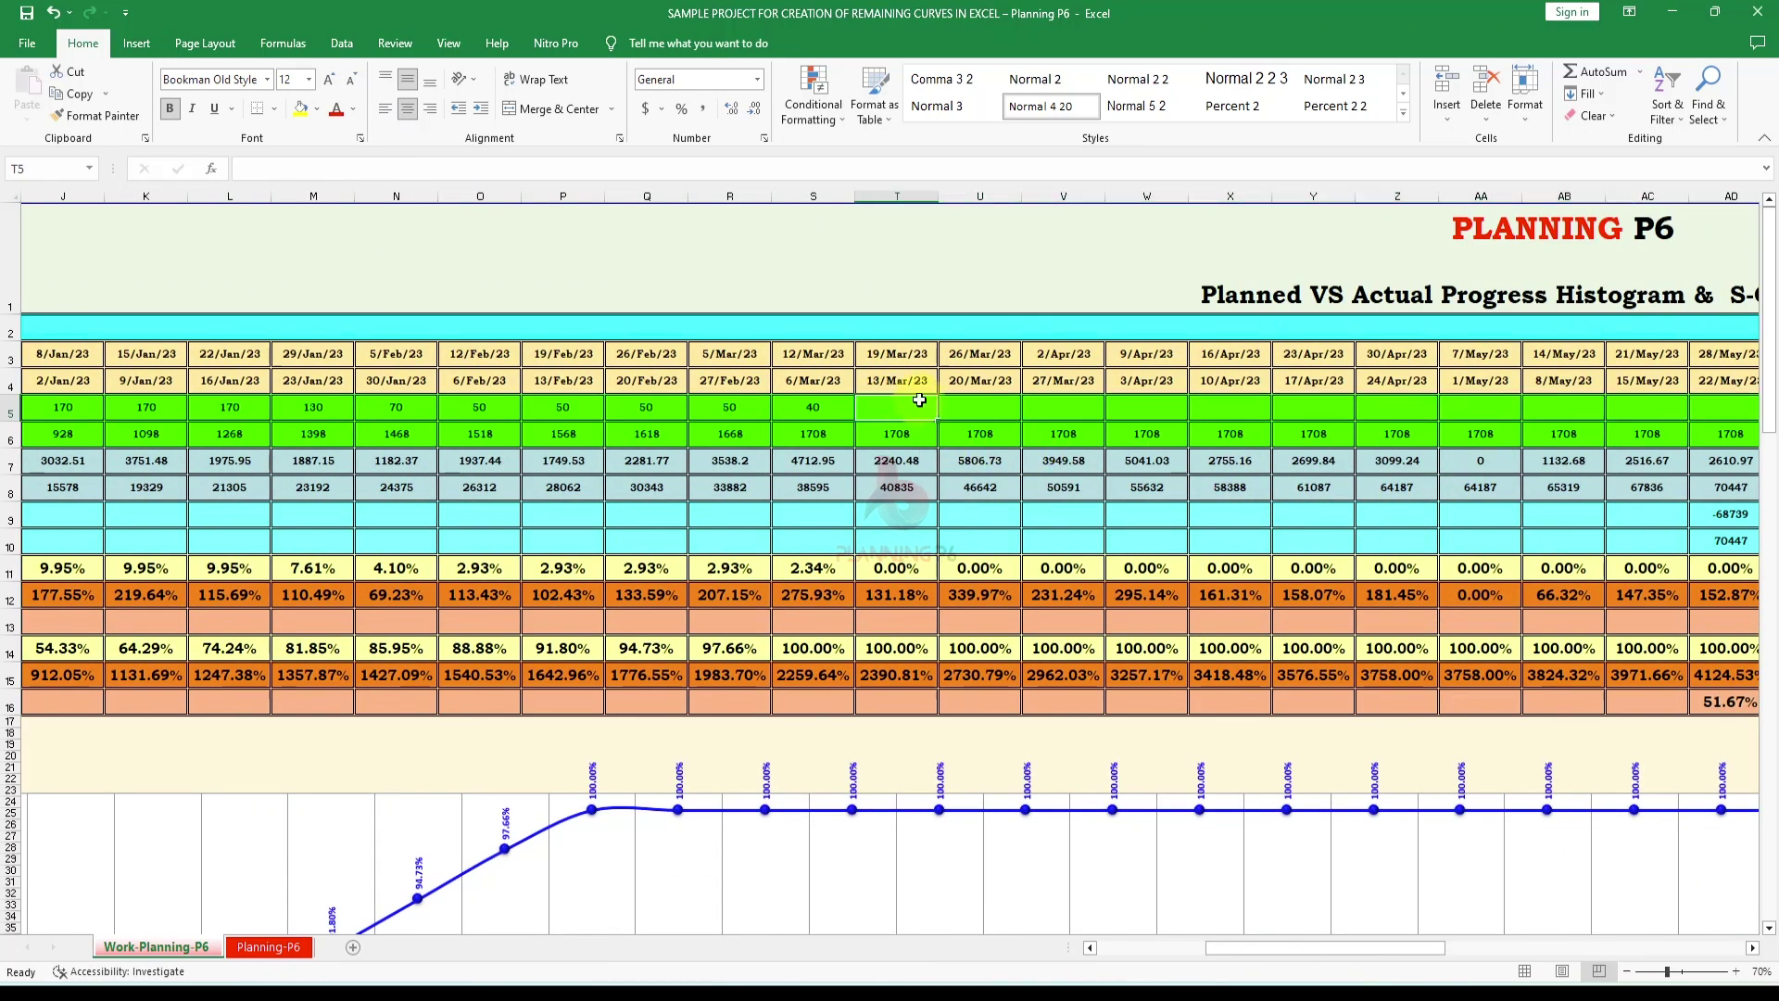
{"action": "left_click_drag", "start_coordinate": [1399, 940], "coordinate": [1242, 955]}
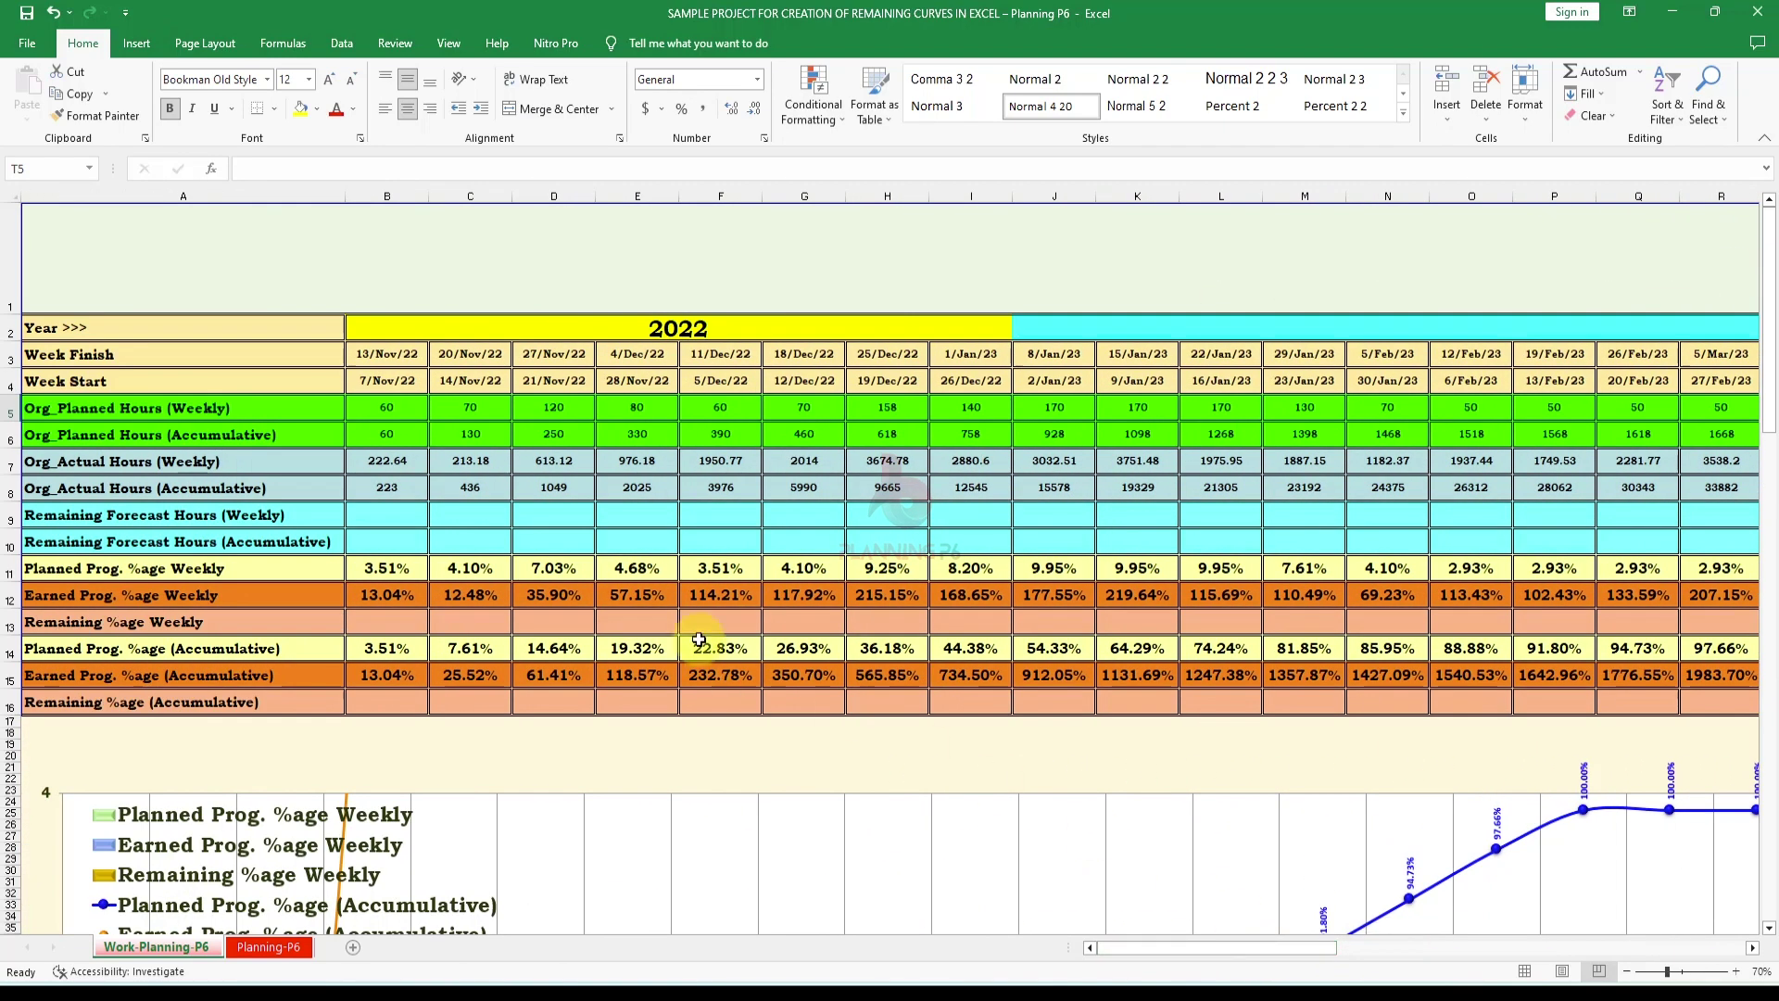
Re-enter the accumulative planned hours formulas, =B5 in B6 and =B6+C5 in C6, and check the formula in D6
{"action": "left_click", "coordinate": [397, 436]}
{"action": "type", "text": "="}
{"action": "left_click", "coordinate": [398, 408]}
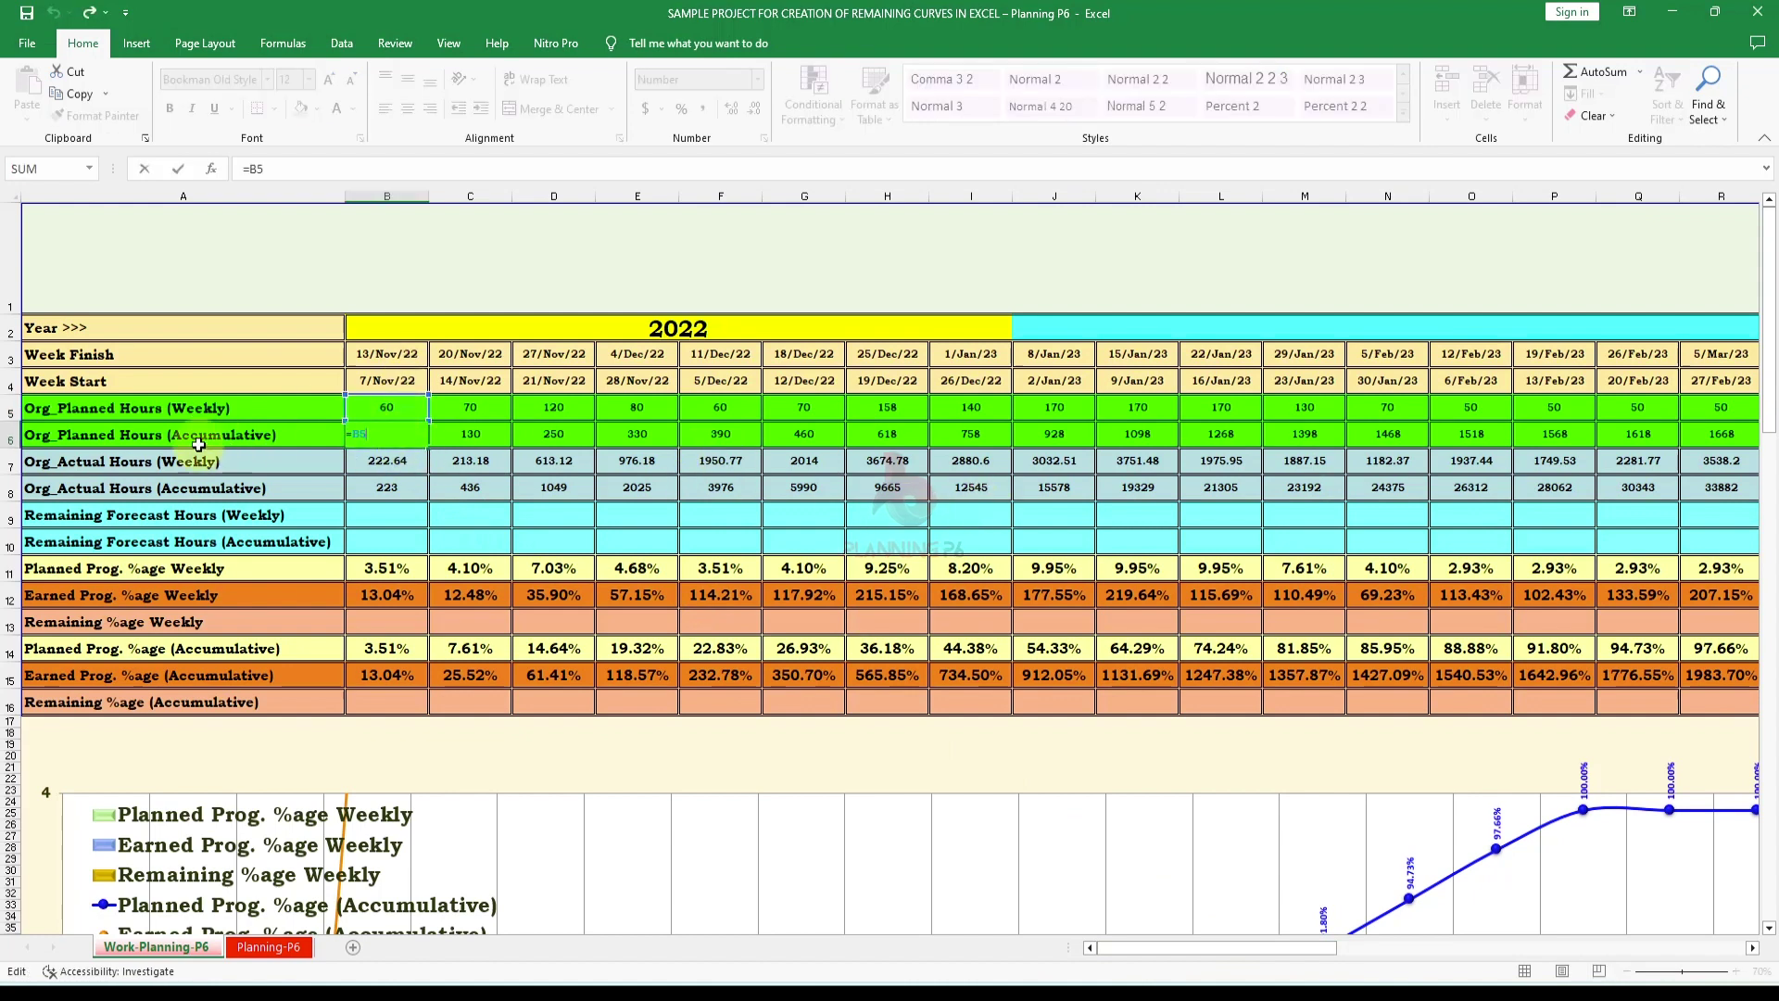
{"action": "key", "text": "Return"}
{"action": "left_click", "coordinate": [482, 439]}
{"action": "type", "text": "="}
{"action": "left_click", "coordinate": [388, 433]}
{"action": "type", "text": "+"}
{"action": "left_click", "coordinate": [469, 415]}
{"action": "key", "text": "Return"}
{"action": "left_click", "coordinate": [555, 436]}
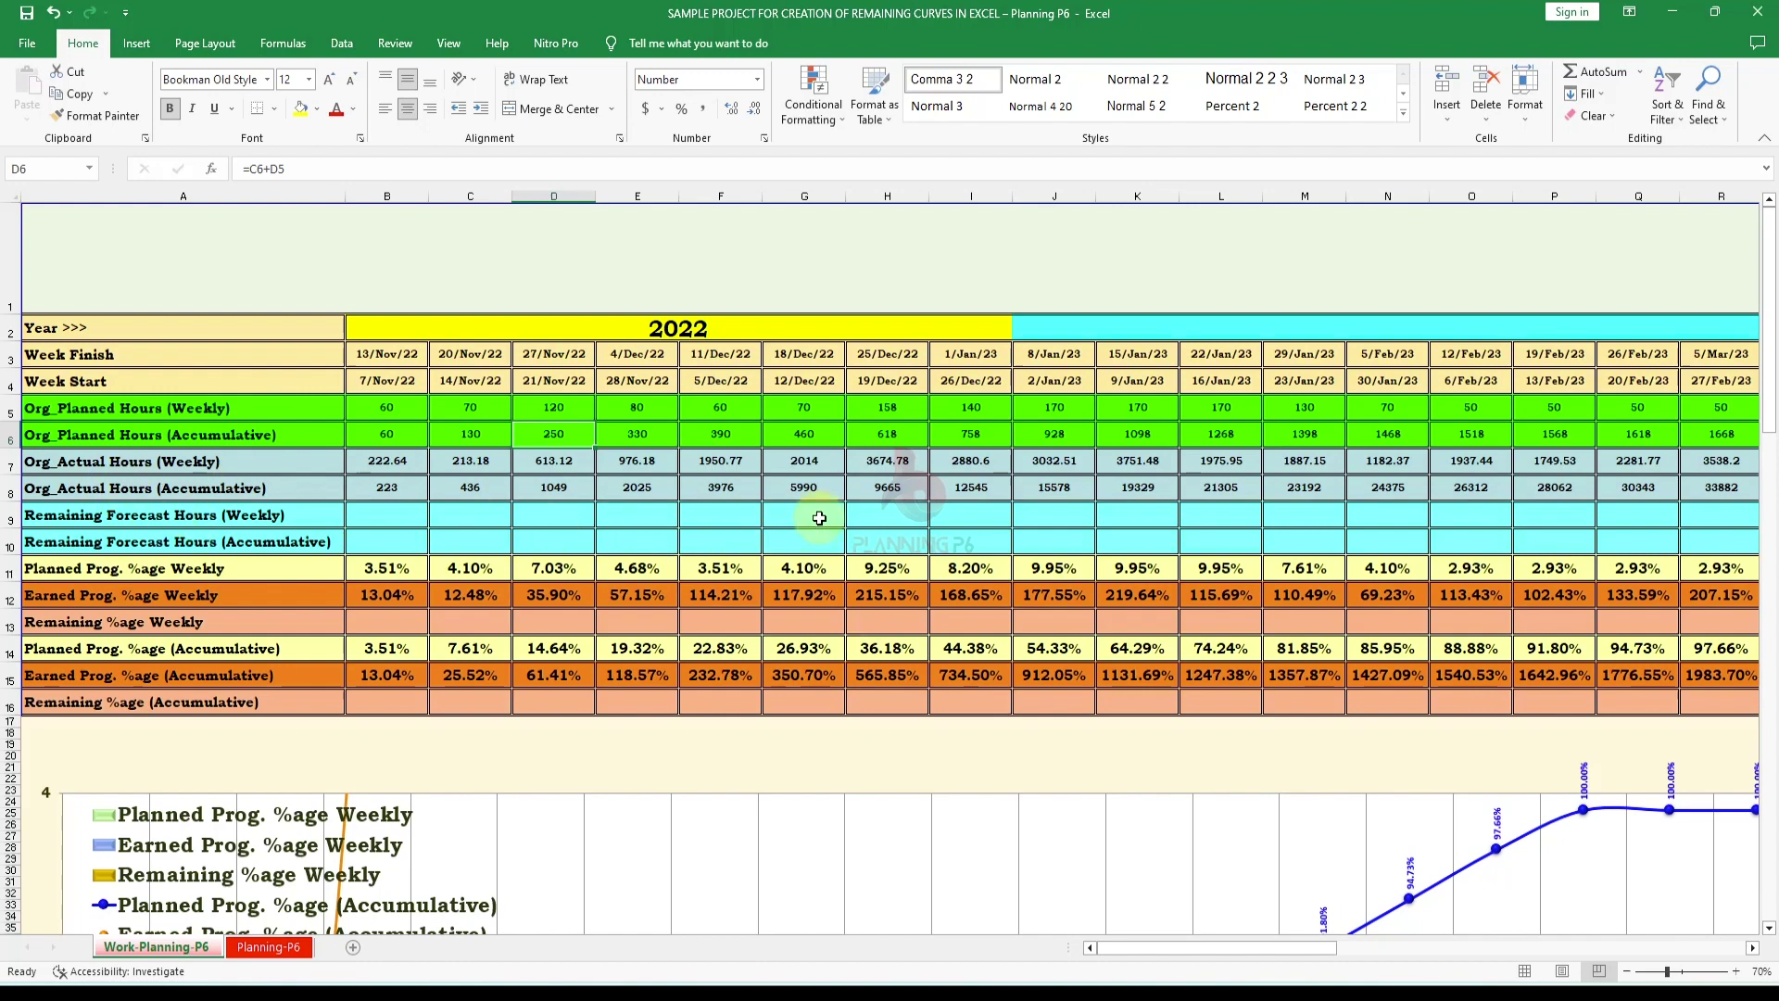
Switch to Primavera P6 and examine the Cumulative and Time Interval groups available when customizing the spreadsheet fields
{"action": "key", "text": "alt+Tab"}
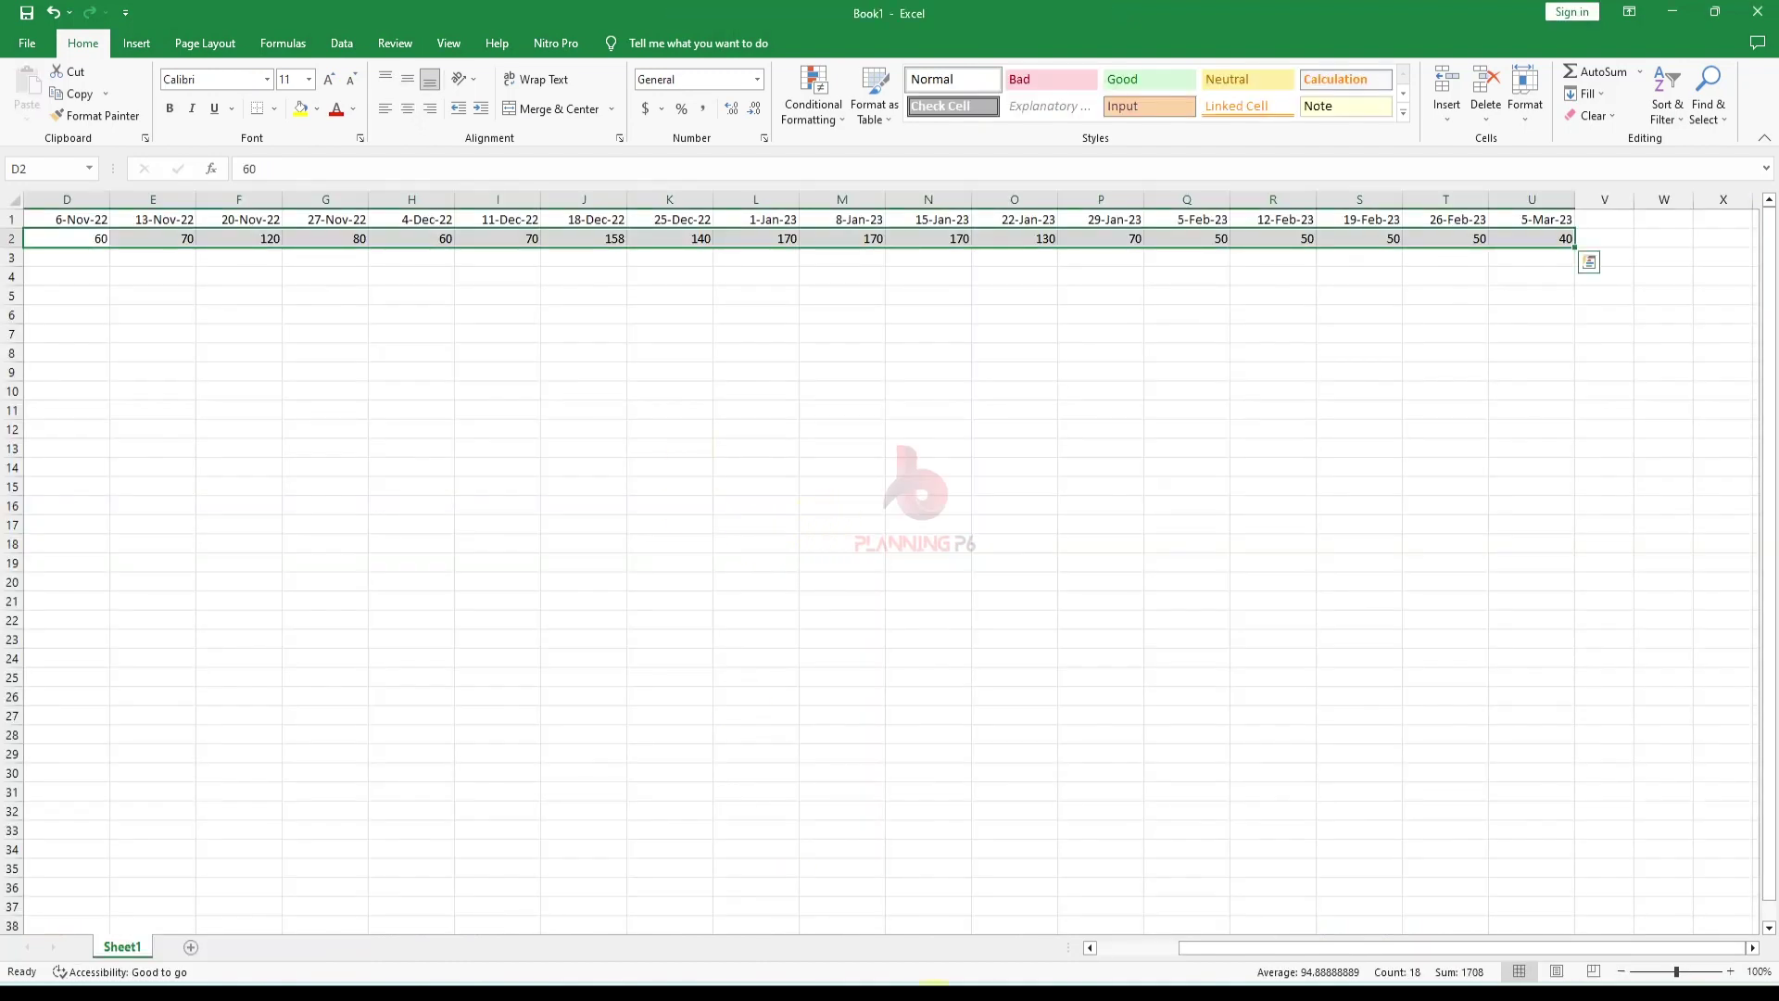
{"action": "key", "text": "alt+Tab"}
{"action": "key", "text": "alt+Tab"}
{"action": "key", "text": "Tab"}
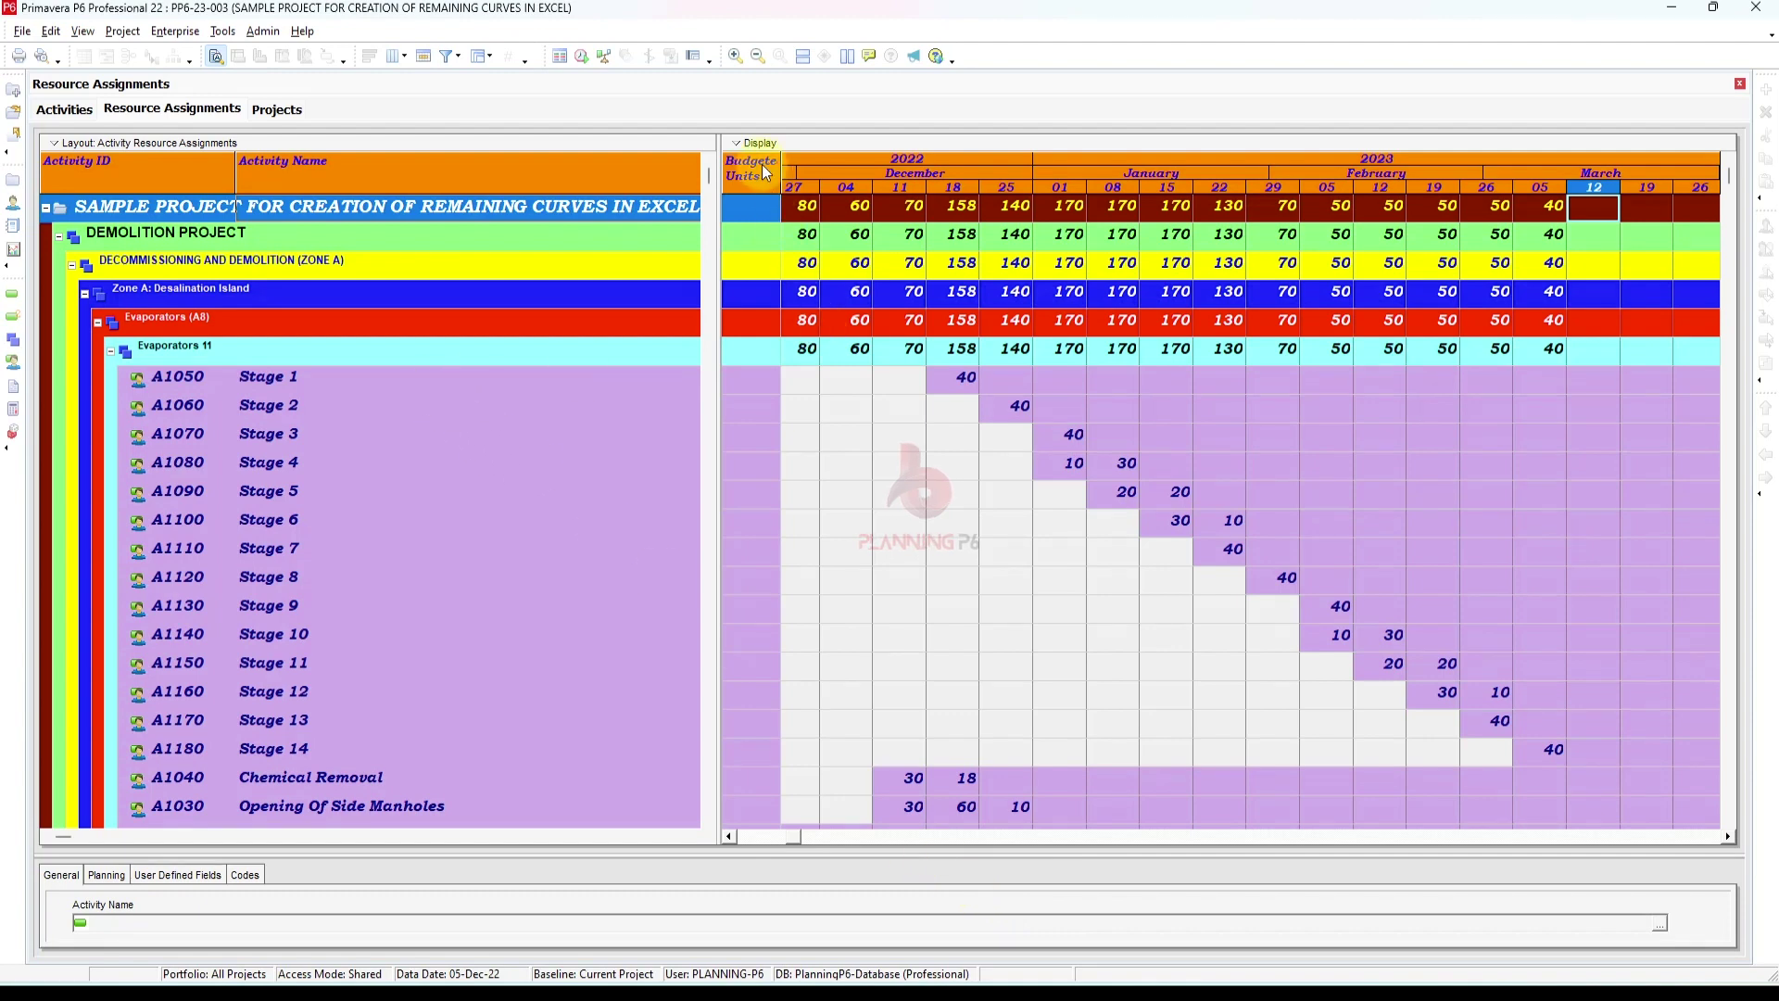
{"action": "scroll", "coordinate": [880, 231], "scroll_direction": "down", "scroll_amount": 1}
{"action": "right_click", "coordinate": [880, 230]}
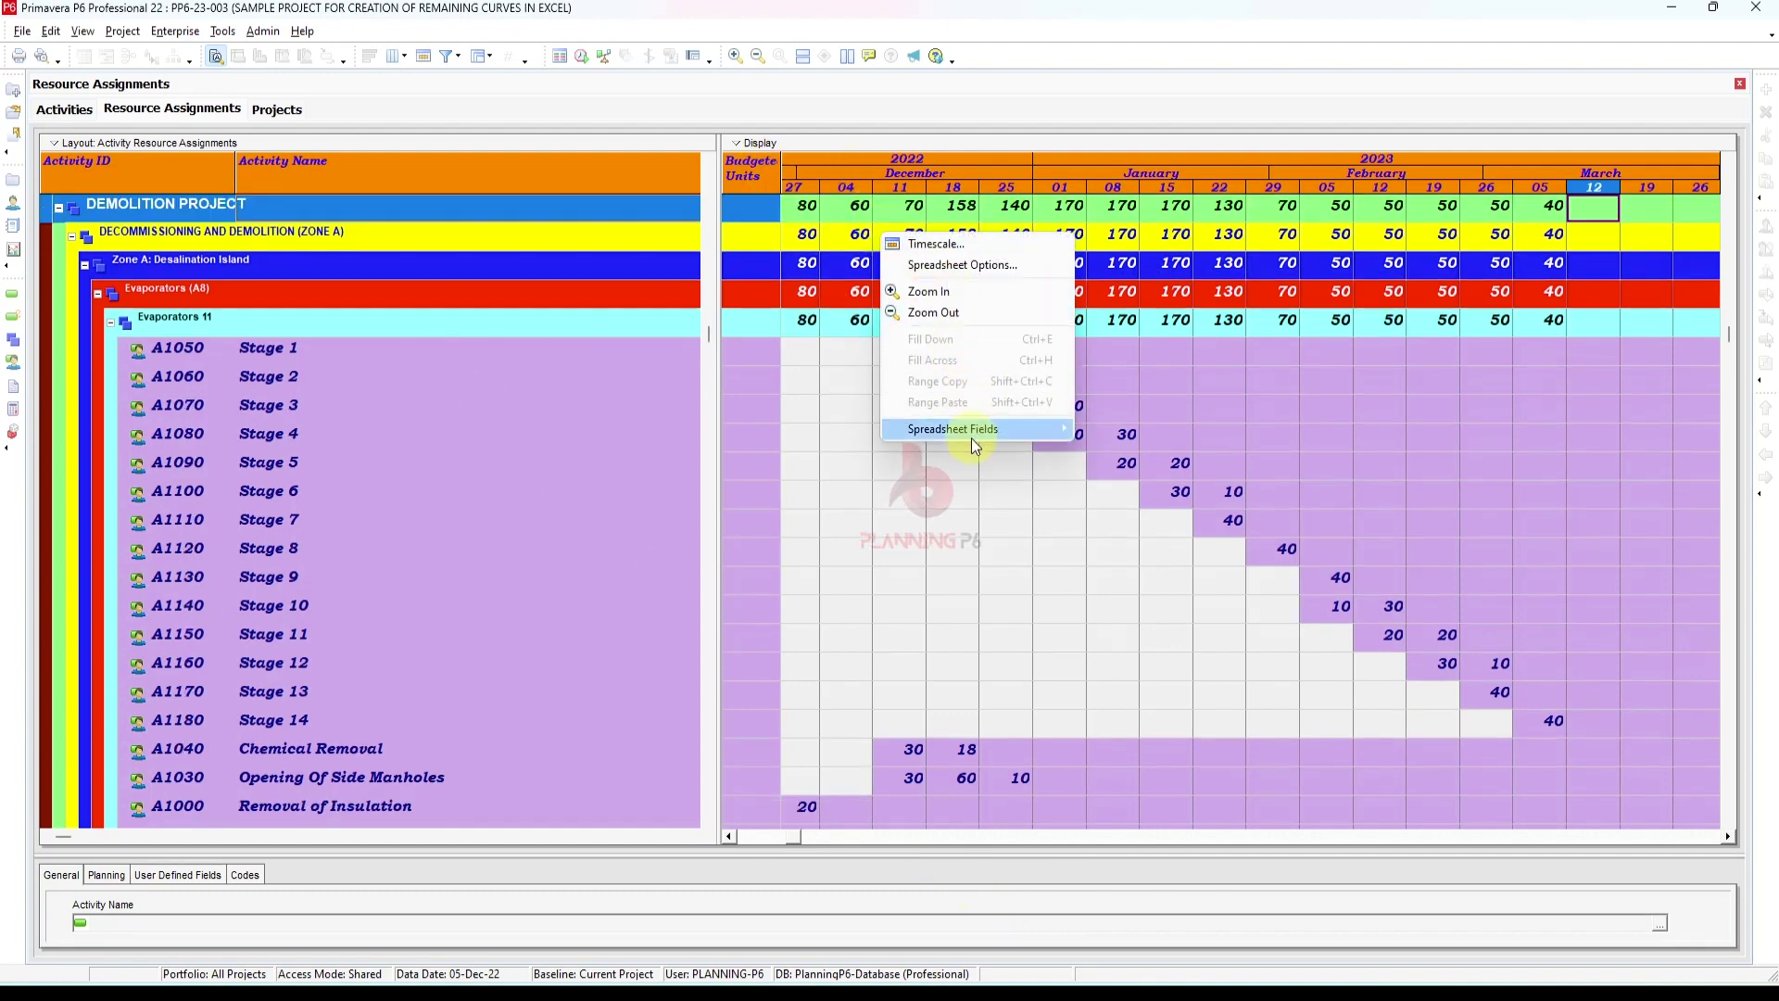
{"action": "mouse_move", "coordinate": [972, 443]}
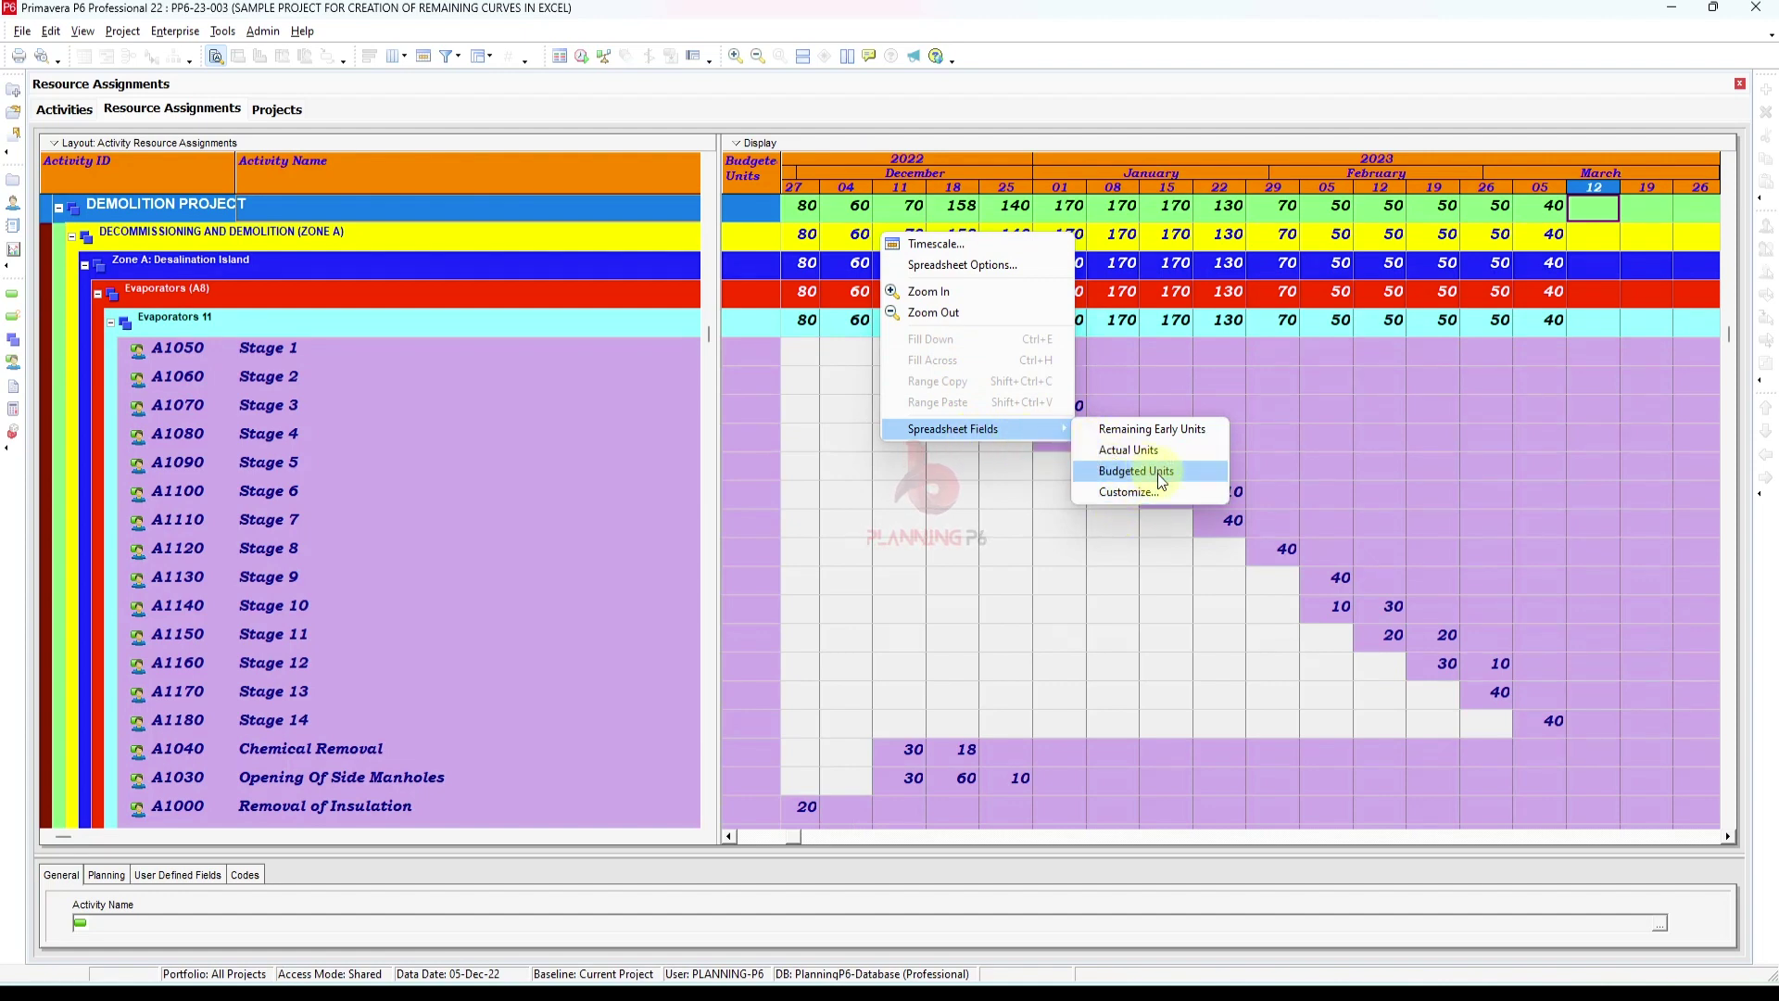
{"action": "left_click", "coordinate": [1132, 492]}
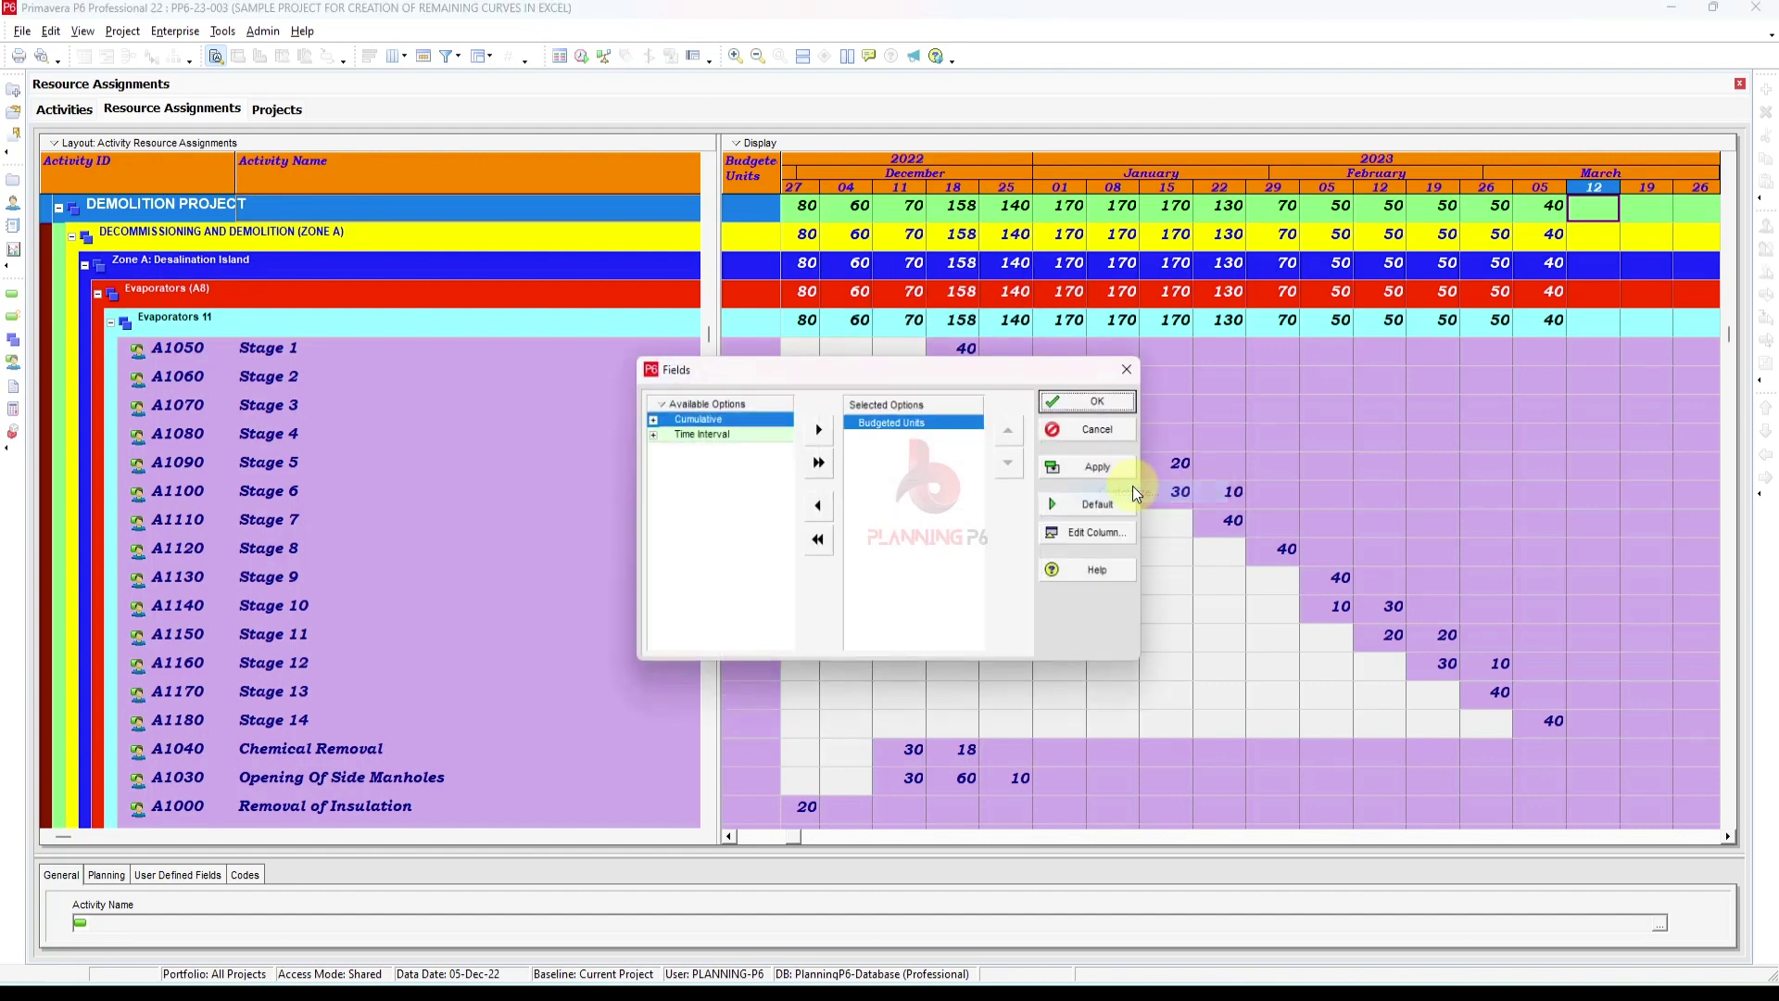
{"action": "right_click", "coordinate": [660, 410]}
{"action": "left_click", "coordinate": [707, 614]}
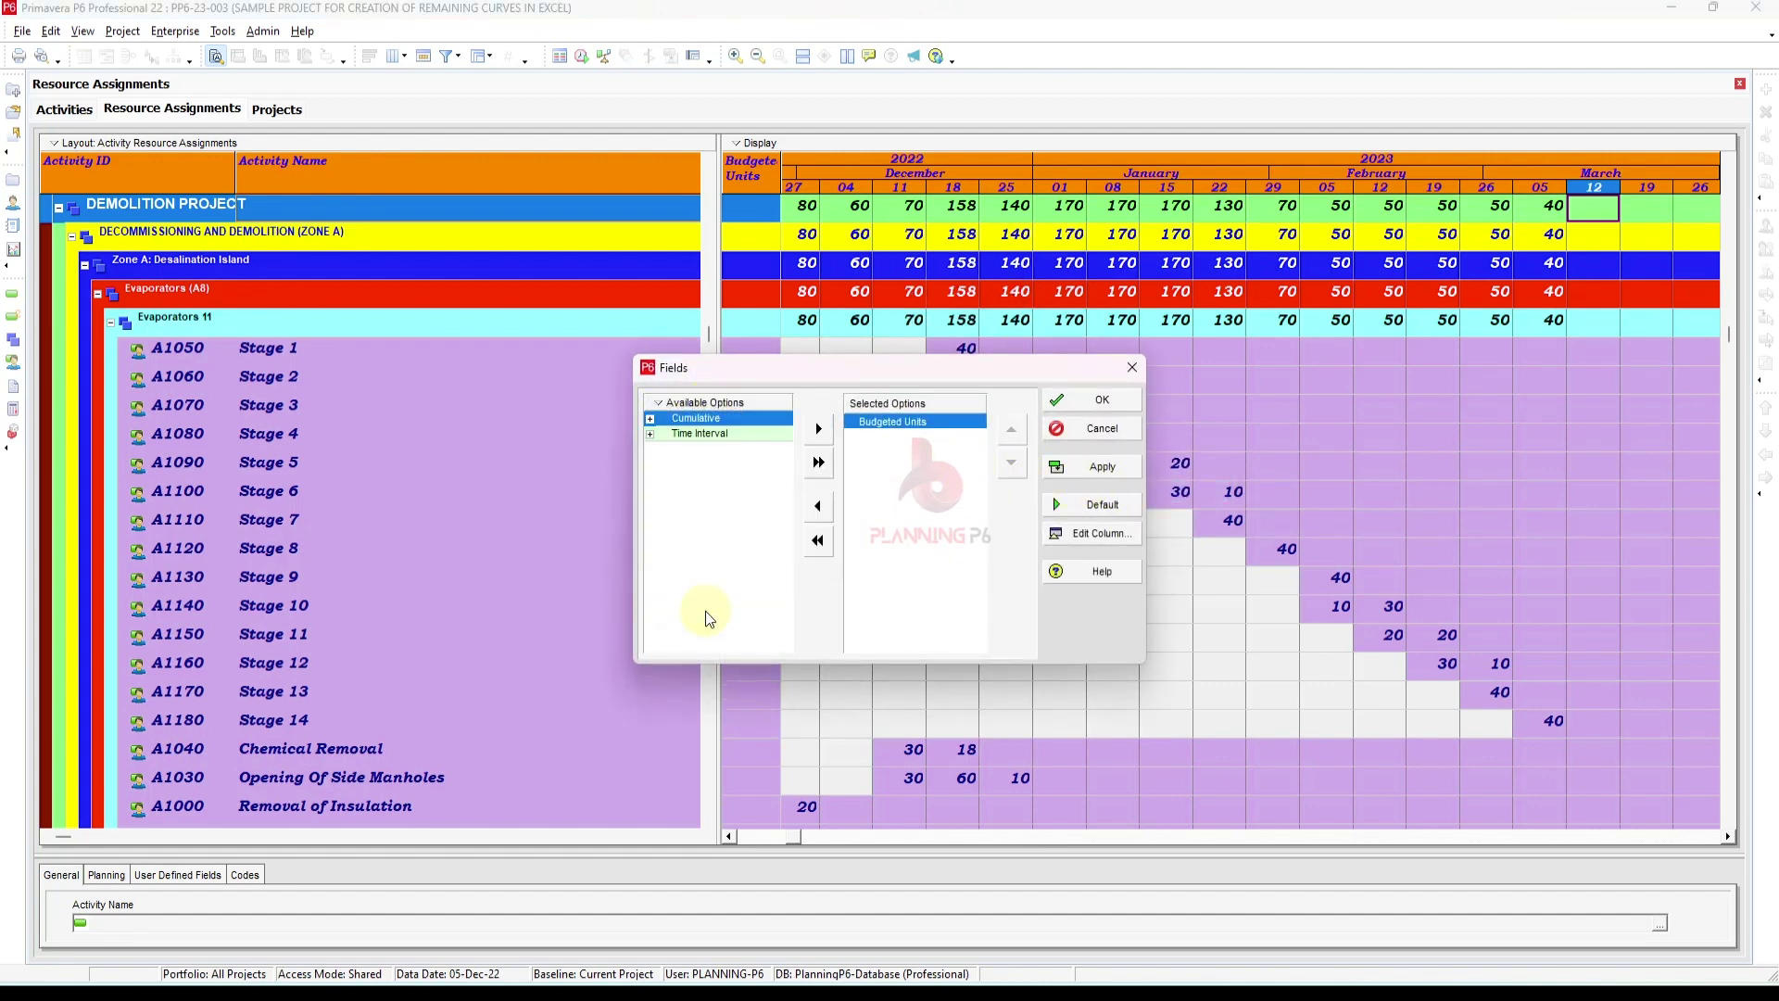
{"action": "left_click", "coordinate": [652, 432]}
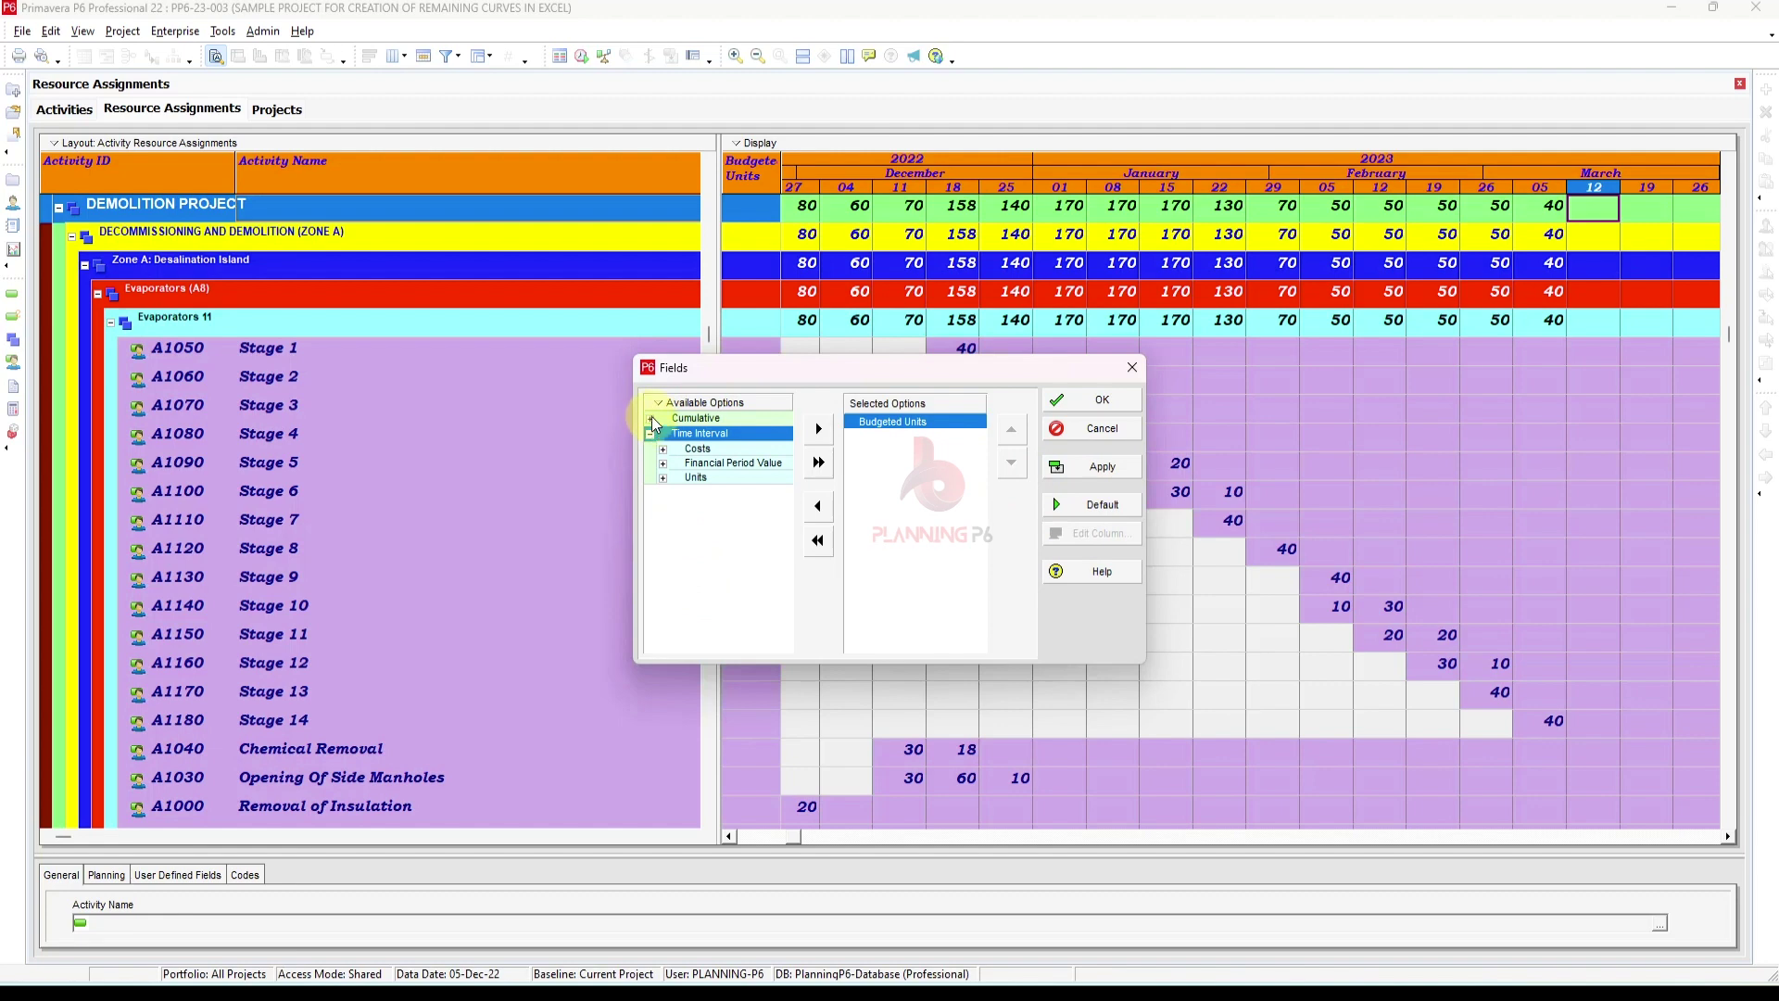
{"action": "left_click", "coordinate": [651, 419]}
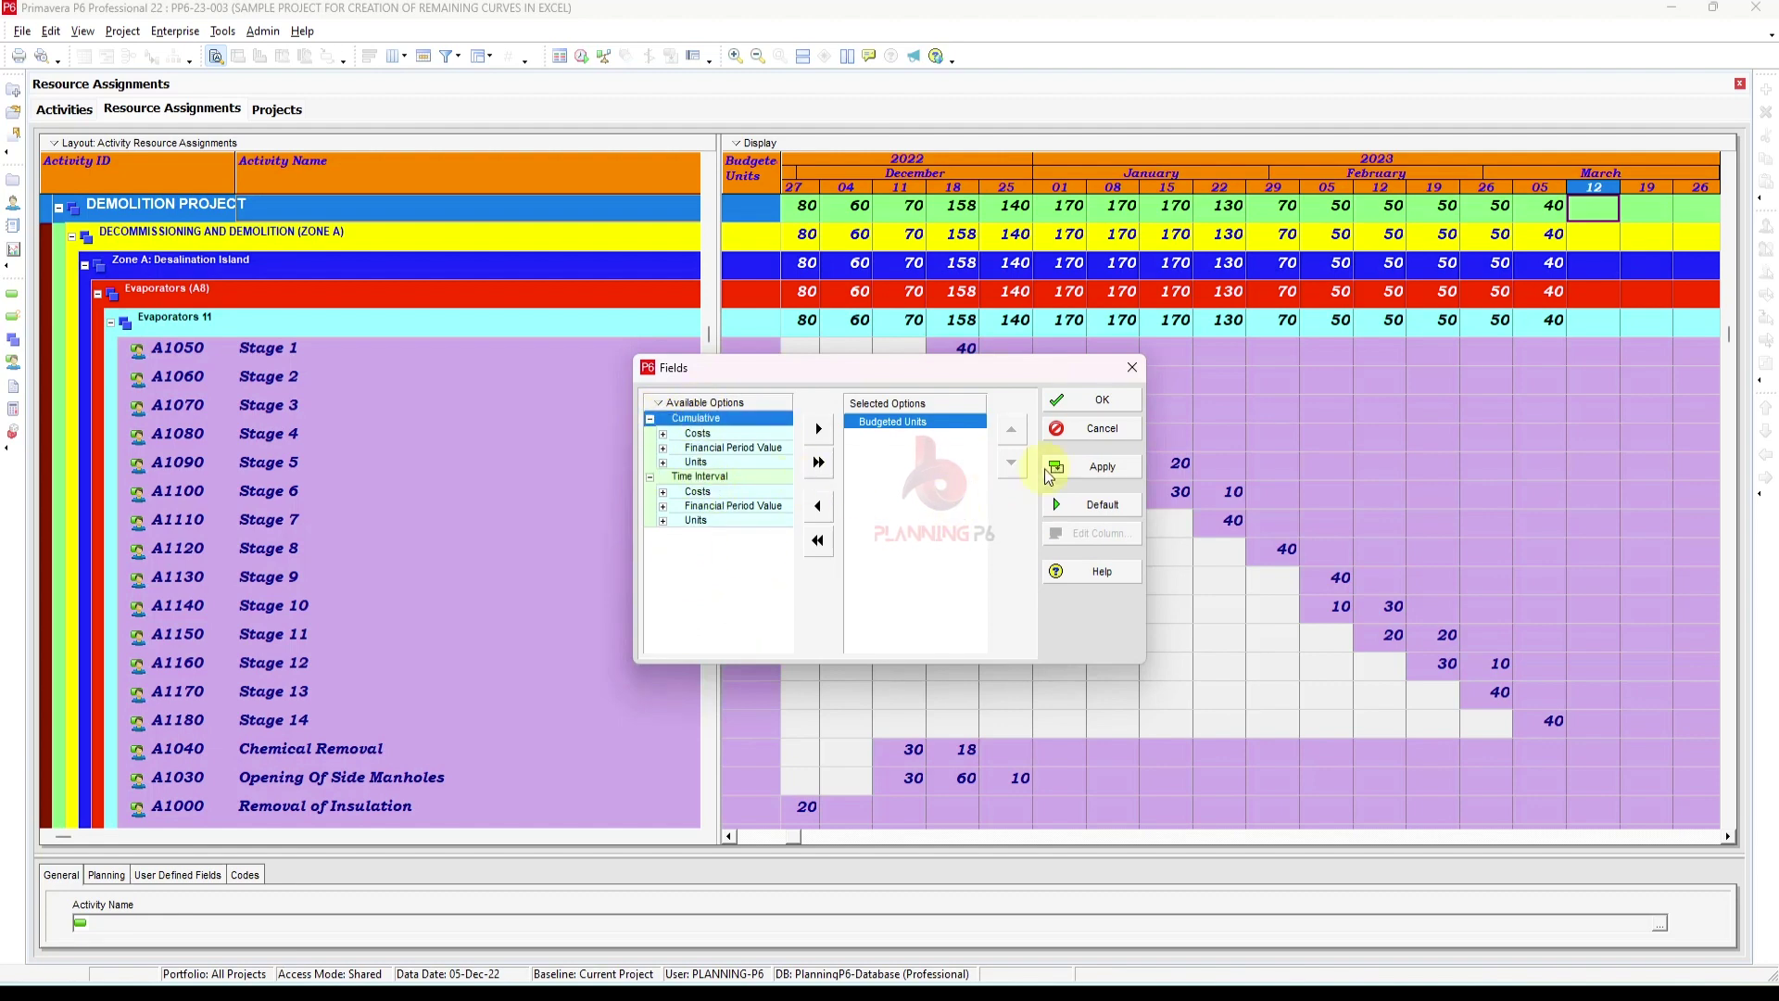
{"action": "left_click", "coordinate": [1133, 368]}
Collapse Evaporators (A8) and show Actual Units as the field in the resource assignments spreadsheet
{"action": "left_click", "coordinate": [1086, 376]}
{"action": "right_click", "coordinate": [1087, 376]}
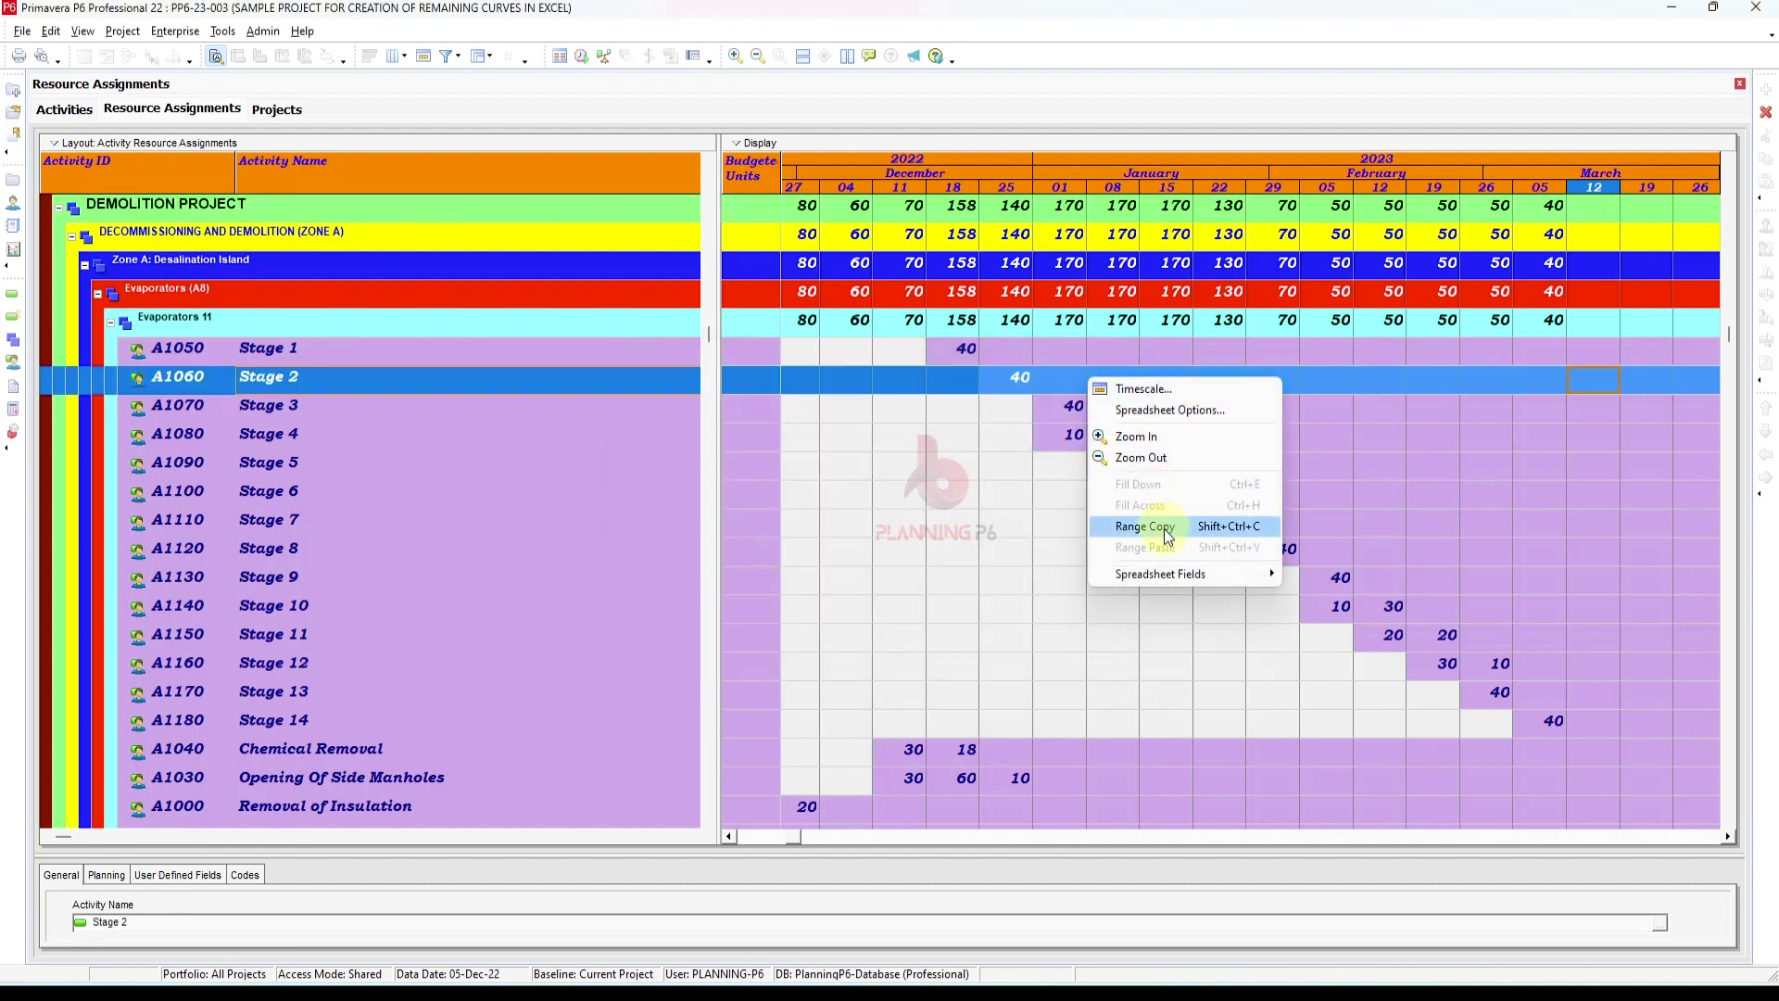
{"action": "mouse_move", "coordinate": [1186, 575]}
{"action": "left_click", "coordinate": [1369, 617]}
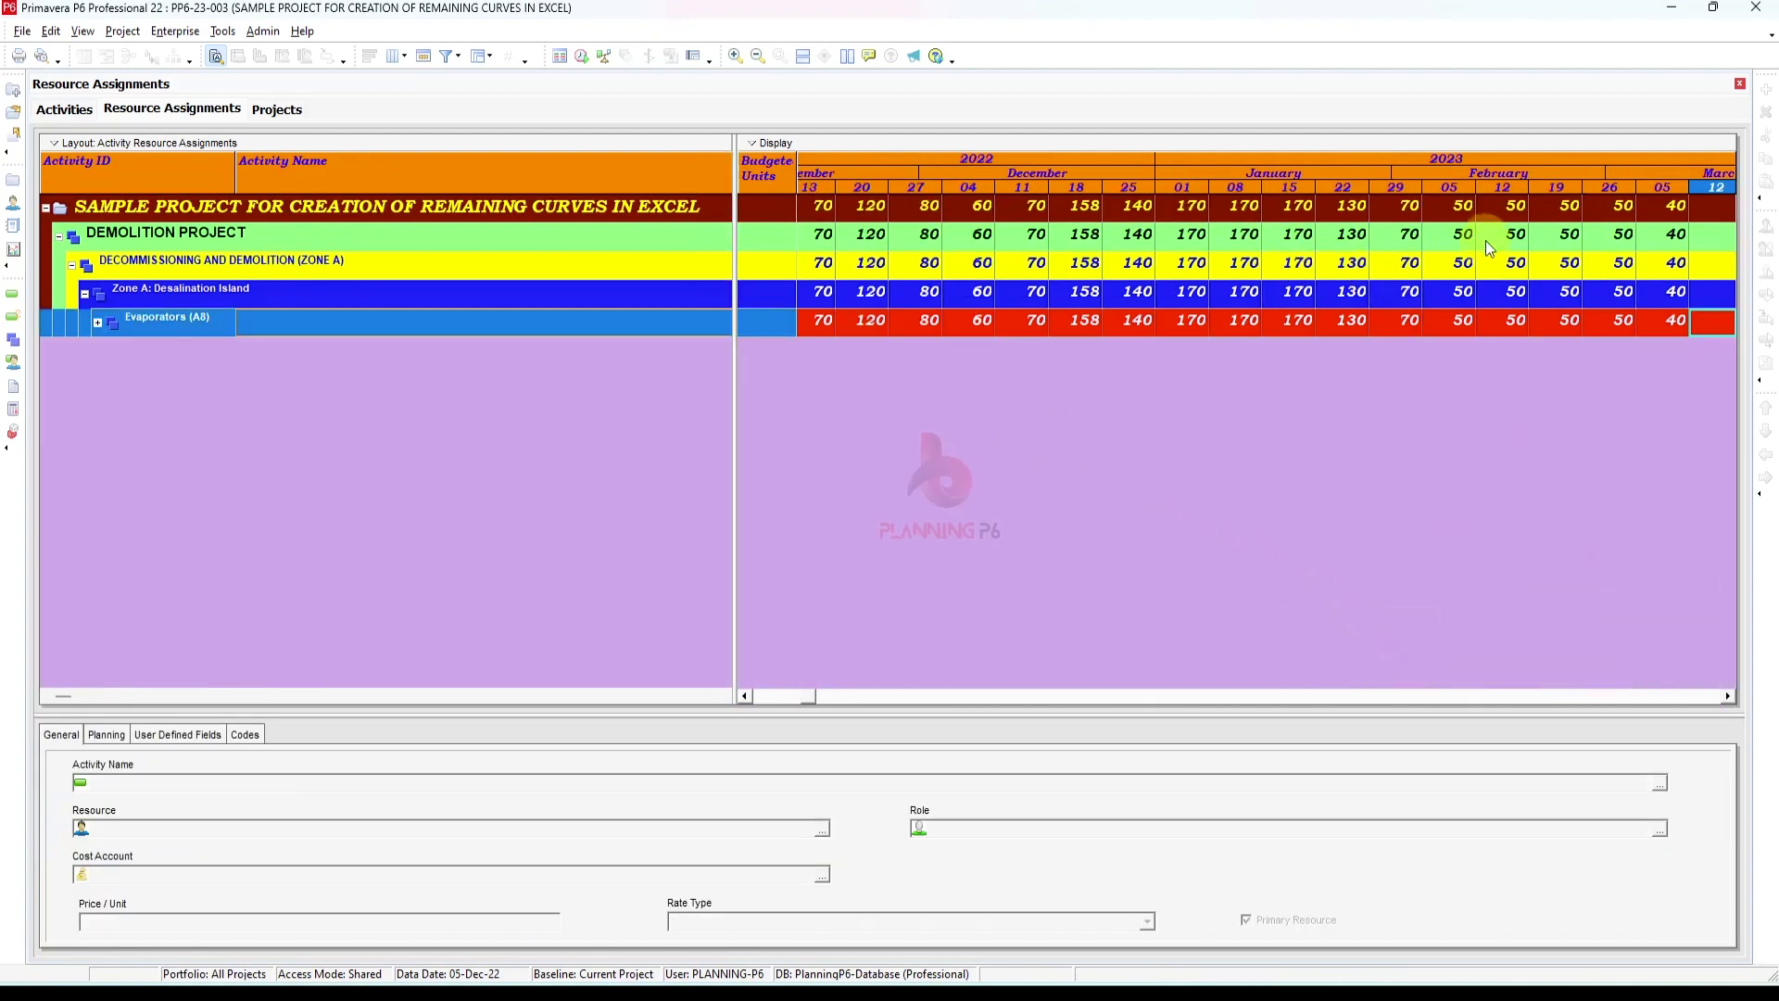
{"action": "right_click", "coordinate": [975, 246]}
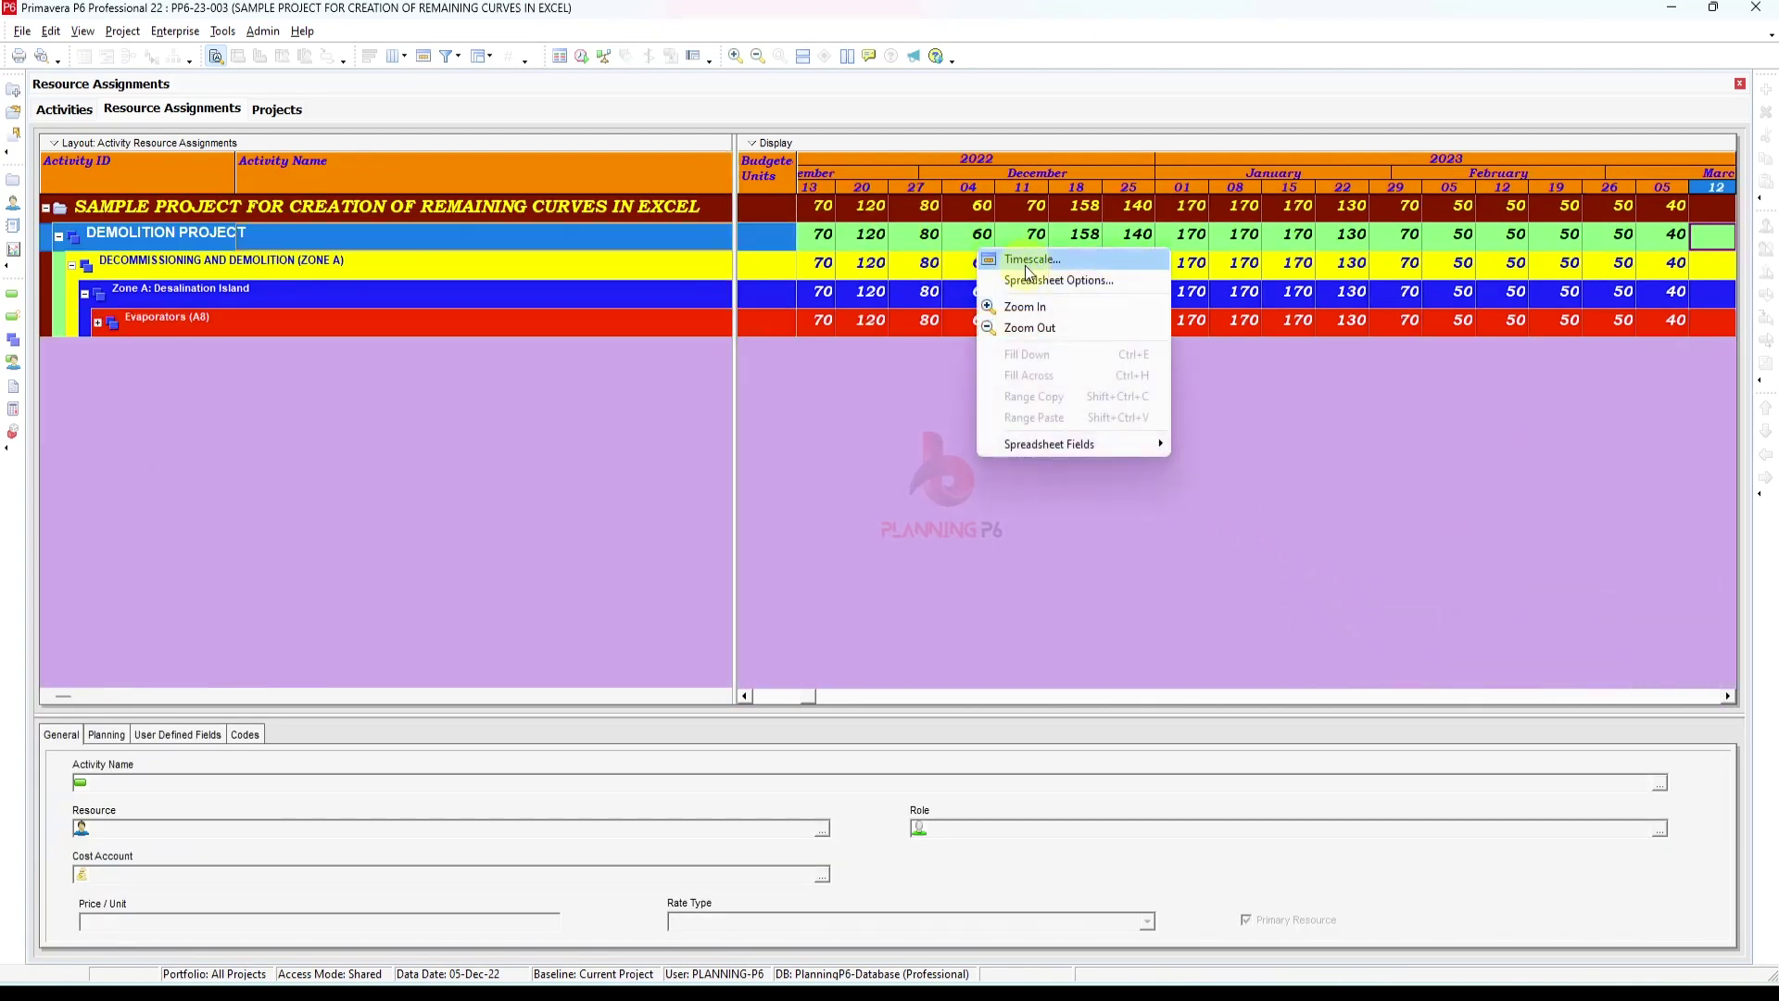
{"action": "mouse_move", "coordinate": [1062, 449]}
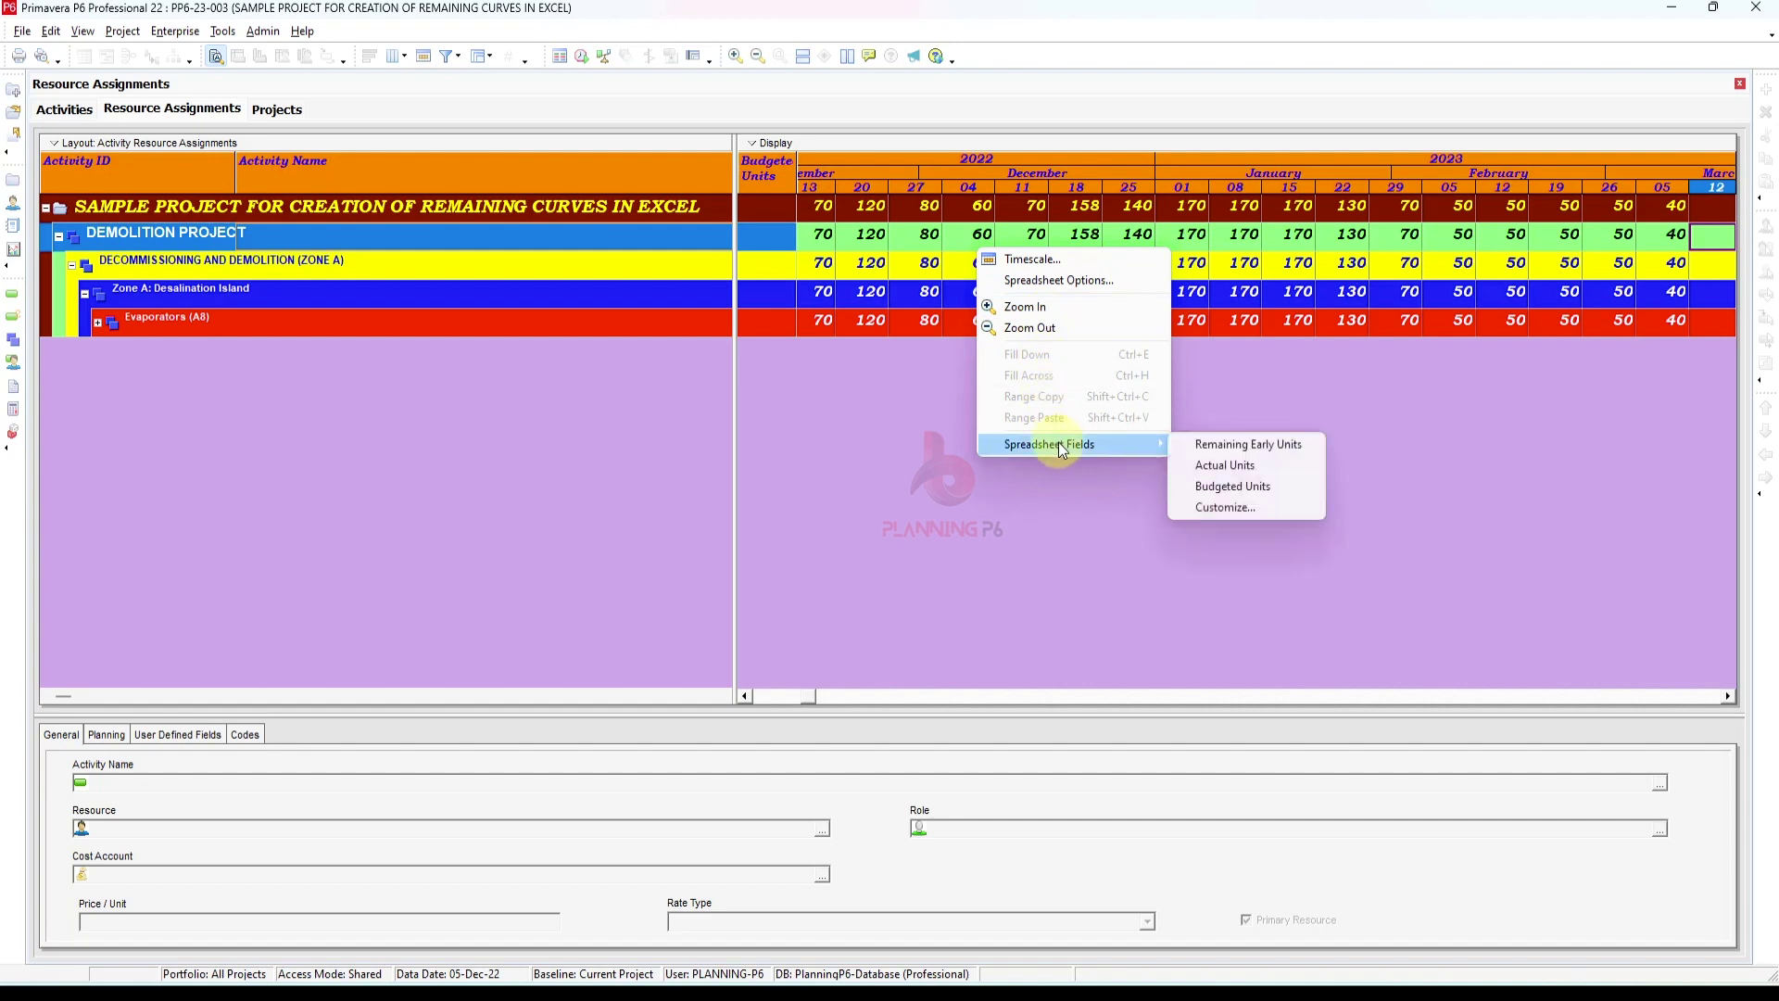
{"action": "left_click", "coordinate": [1276, 469]}
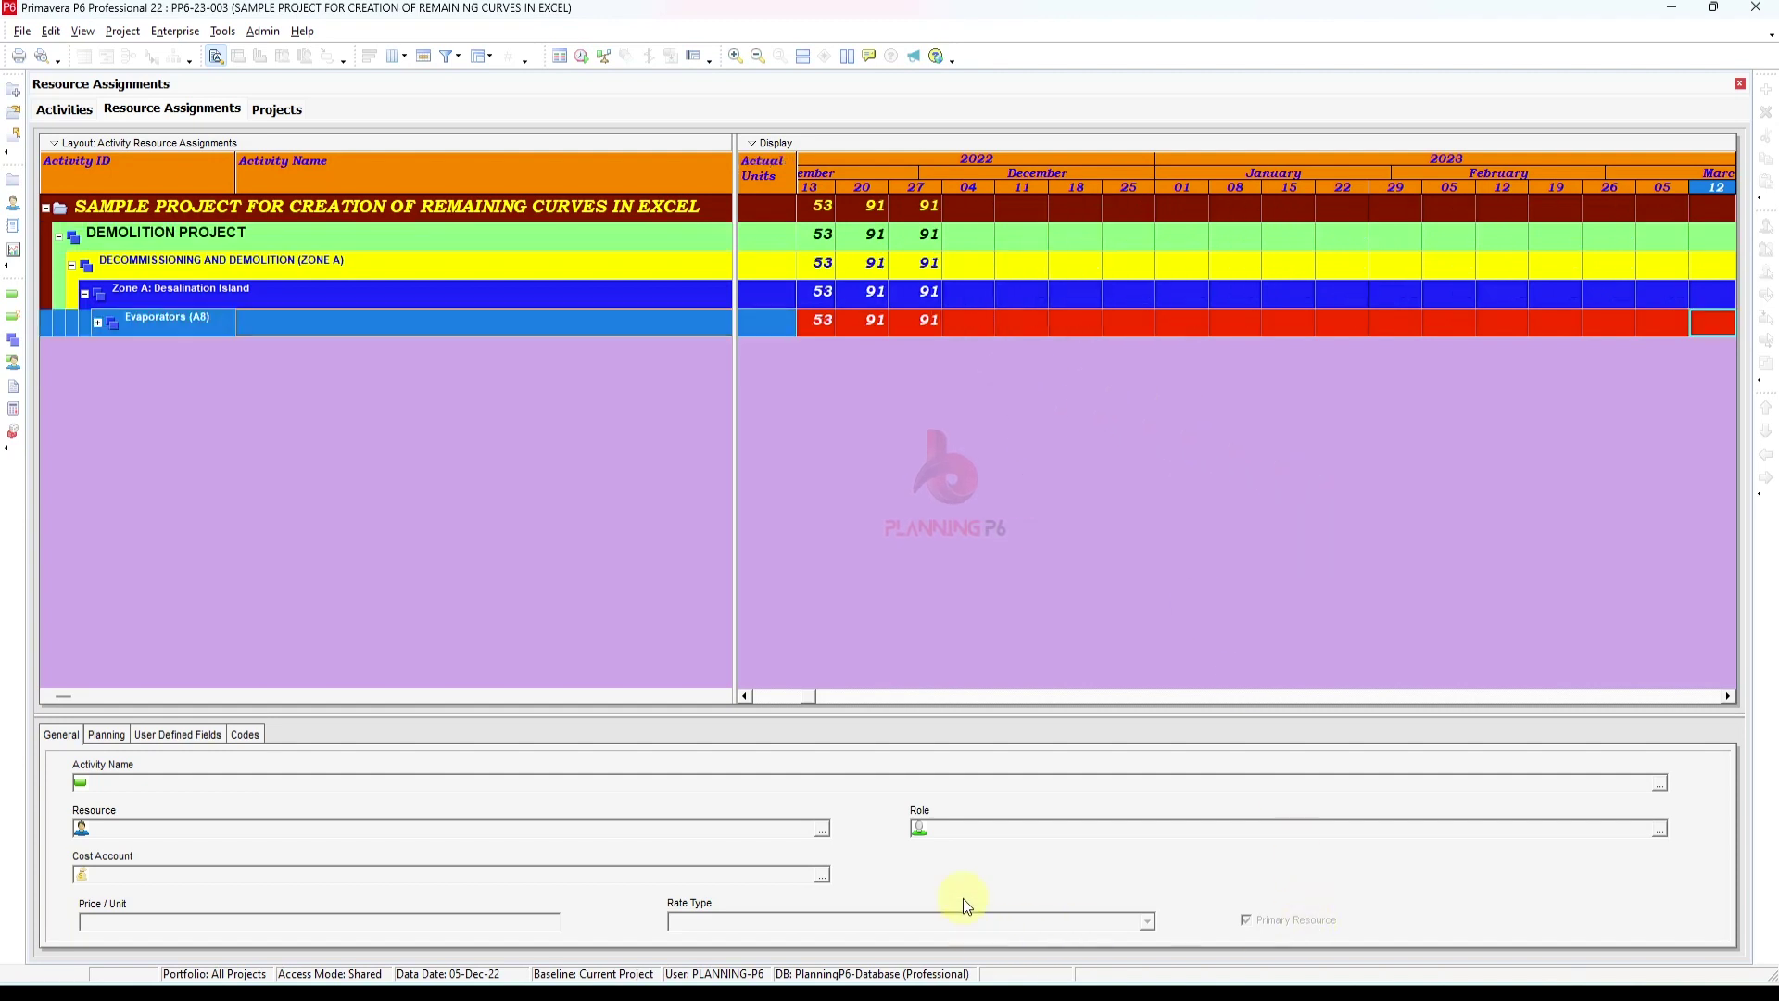
Copy the project row's actual units for the weeks 06 November to 04 December 2022 and paste them into Book1 at A7
{"action": "left_click_drag", "start_coordinate": [804, 695], "coordinate": [758, 695]}
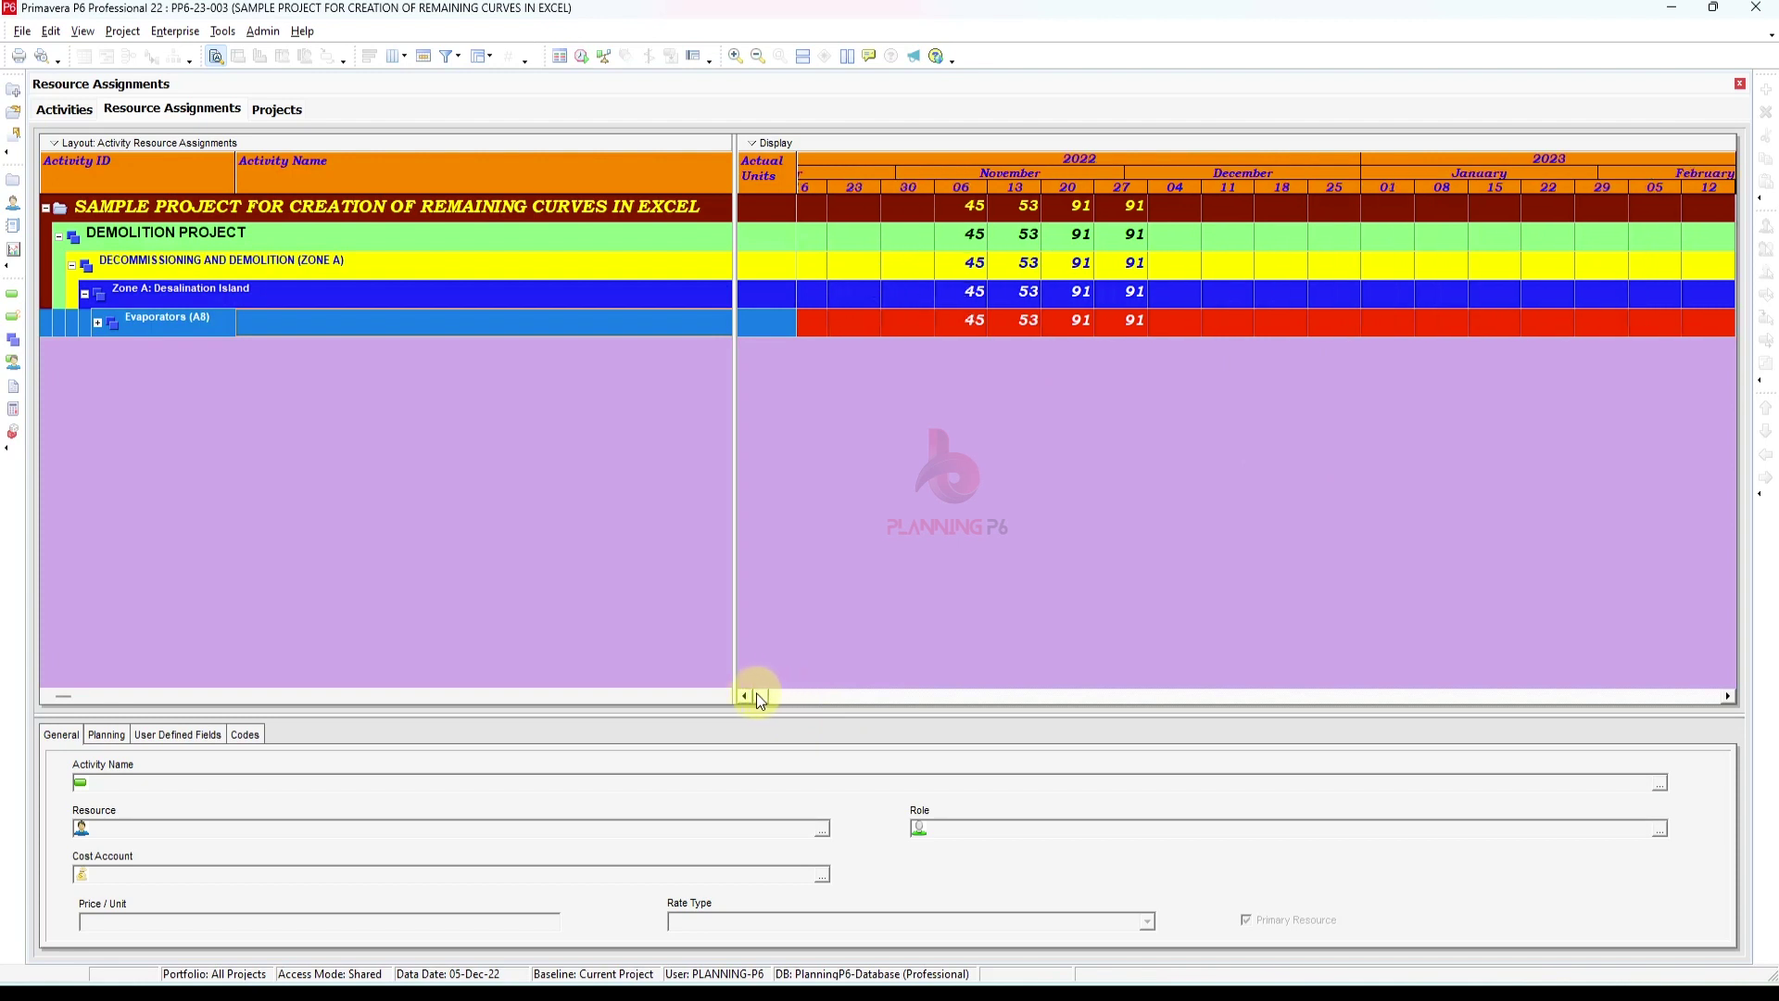
{"action": "left_click", "coordinate": [965, 216]}
{"action": "left_click", "coordinate": [1168, 209]}
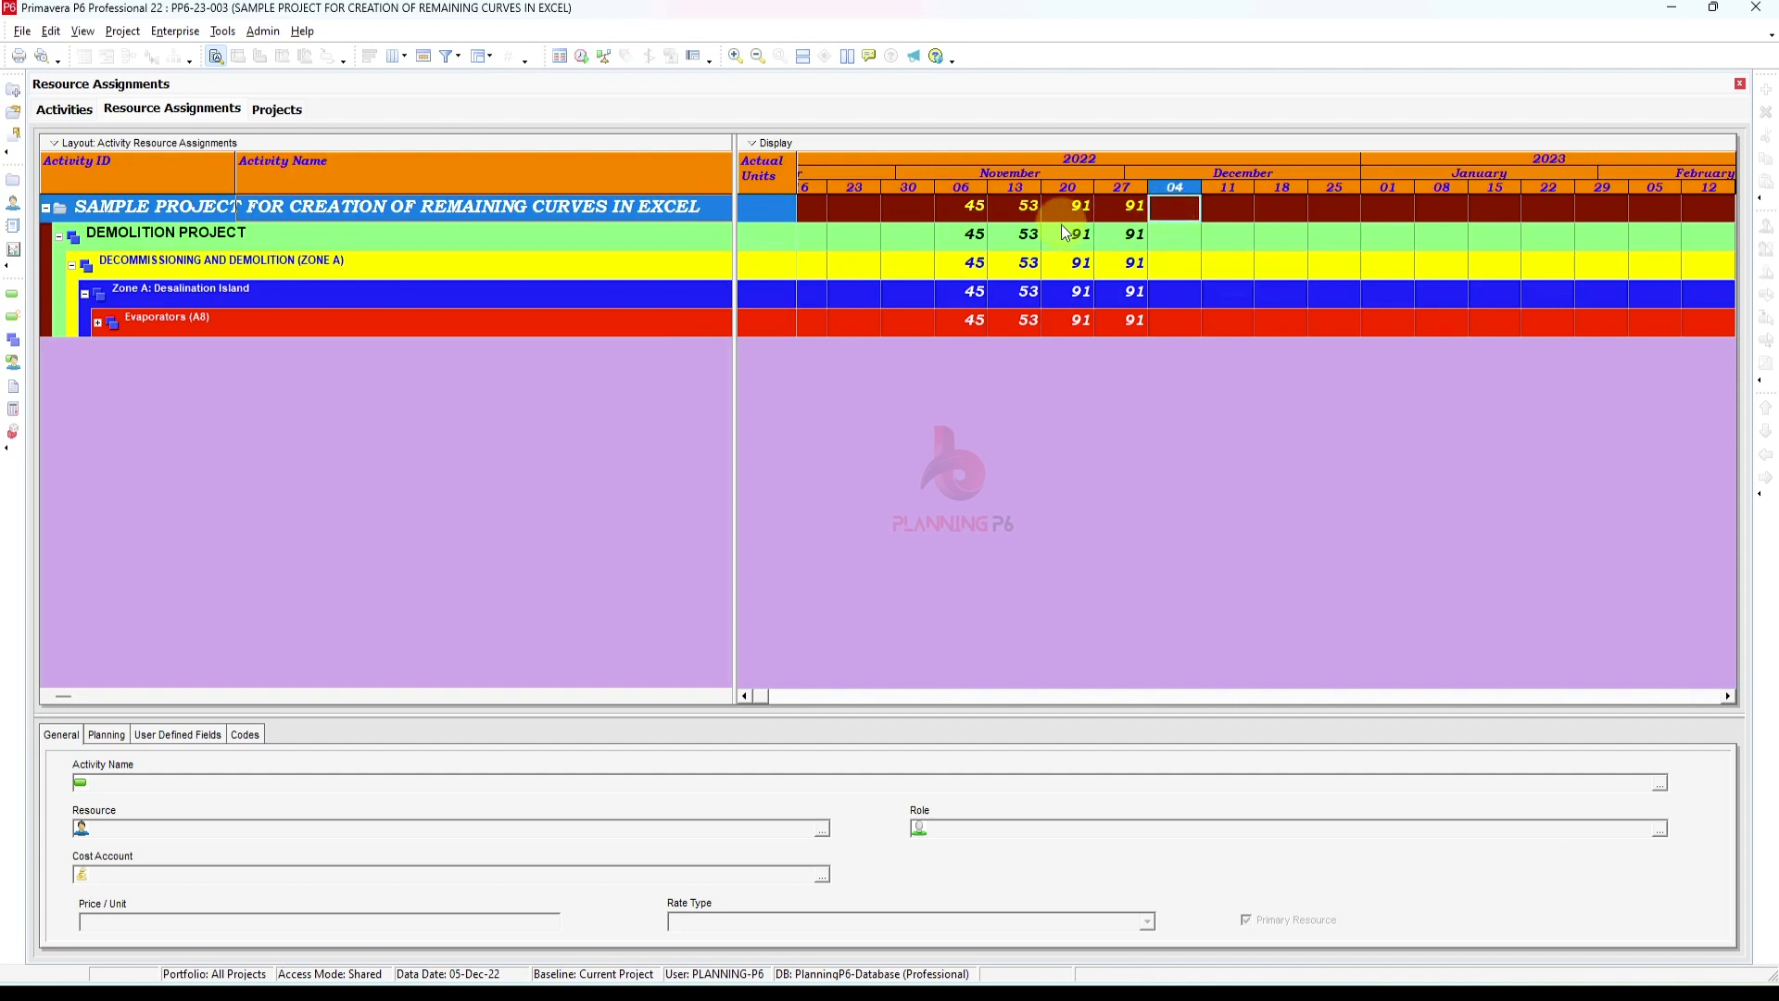
{"action": "key", "text": "alt+Tab"}
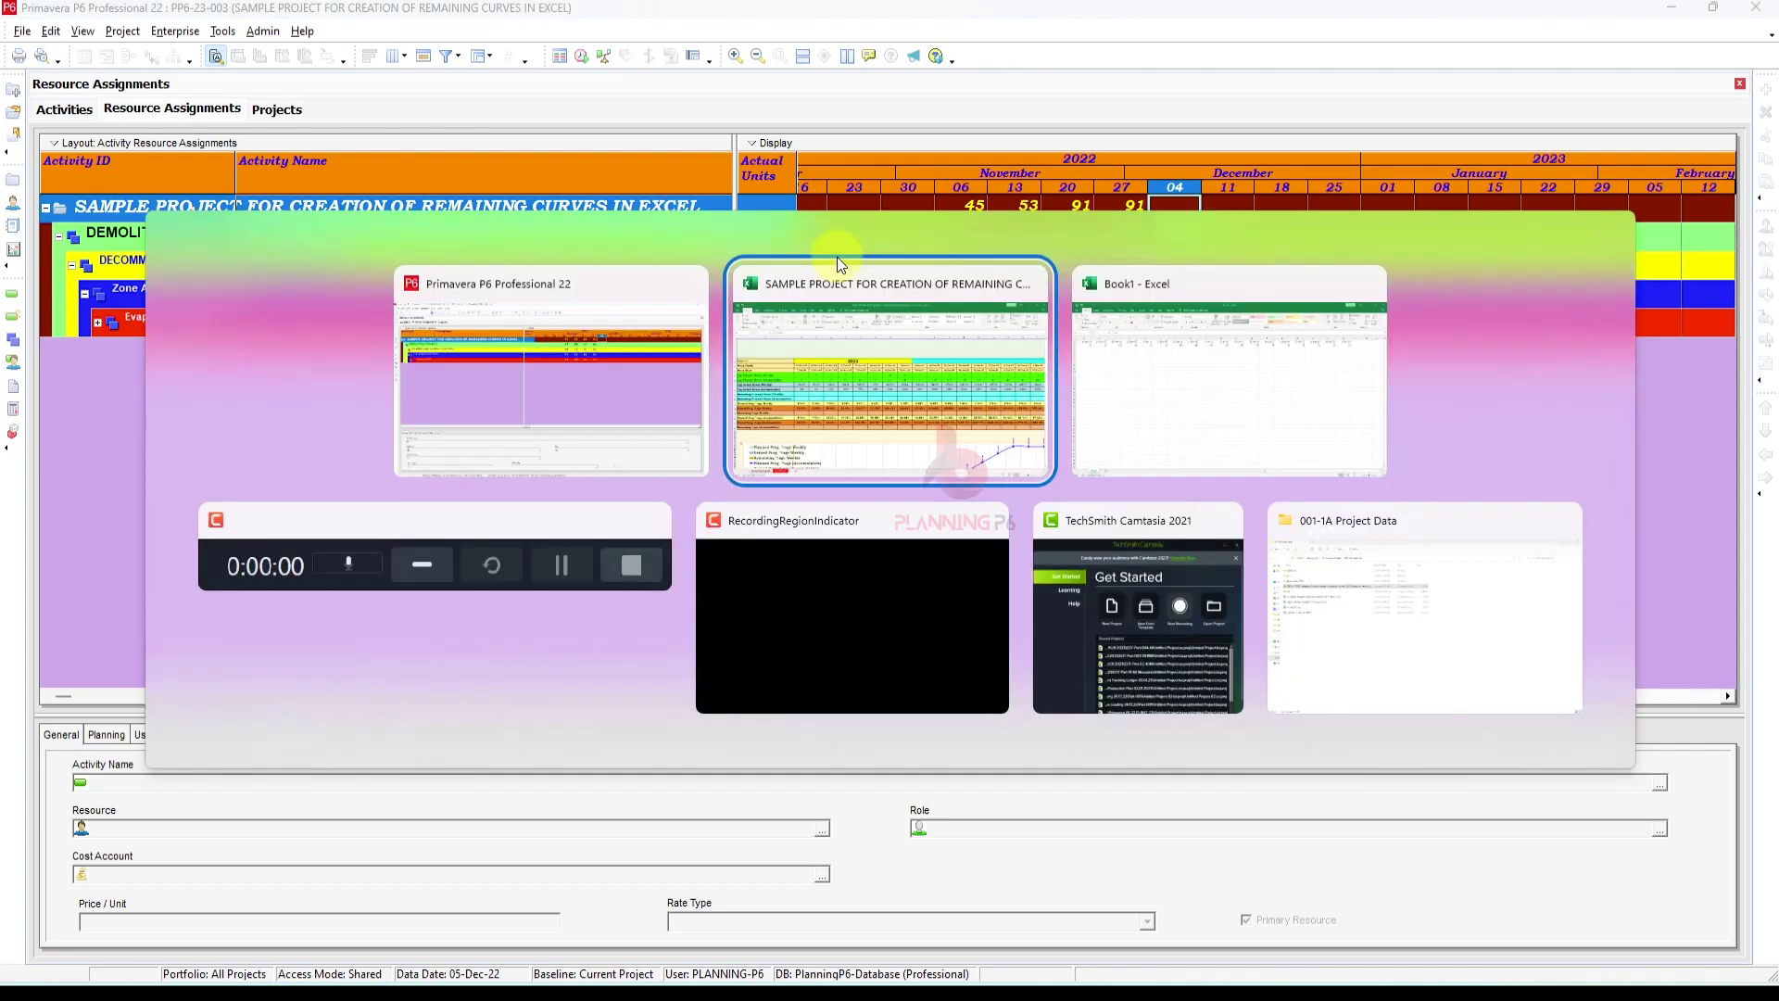
{"action": "left_click", "coordinate": [281, 322]}
{"action": "left_click_drag", "start_coordinate": [1261, 951], "coordinate": [126, 527]}
{"action": "left_click", "coordinate": [50, 339]}
{"action": "key", "text": "ctrl+v"}
{"action": "left_click_drag", "start_coordinate": [264, 353], "coordinate": [501, 351]}
{"action": "key", "text": "ctrl+c"}
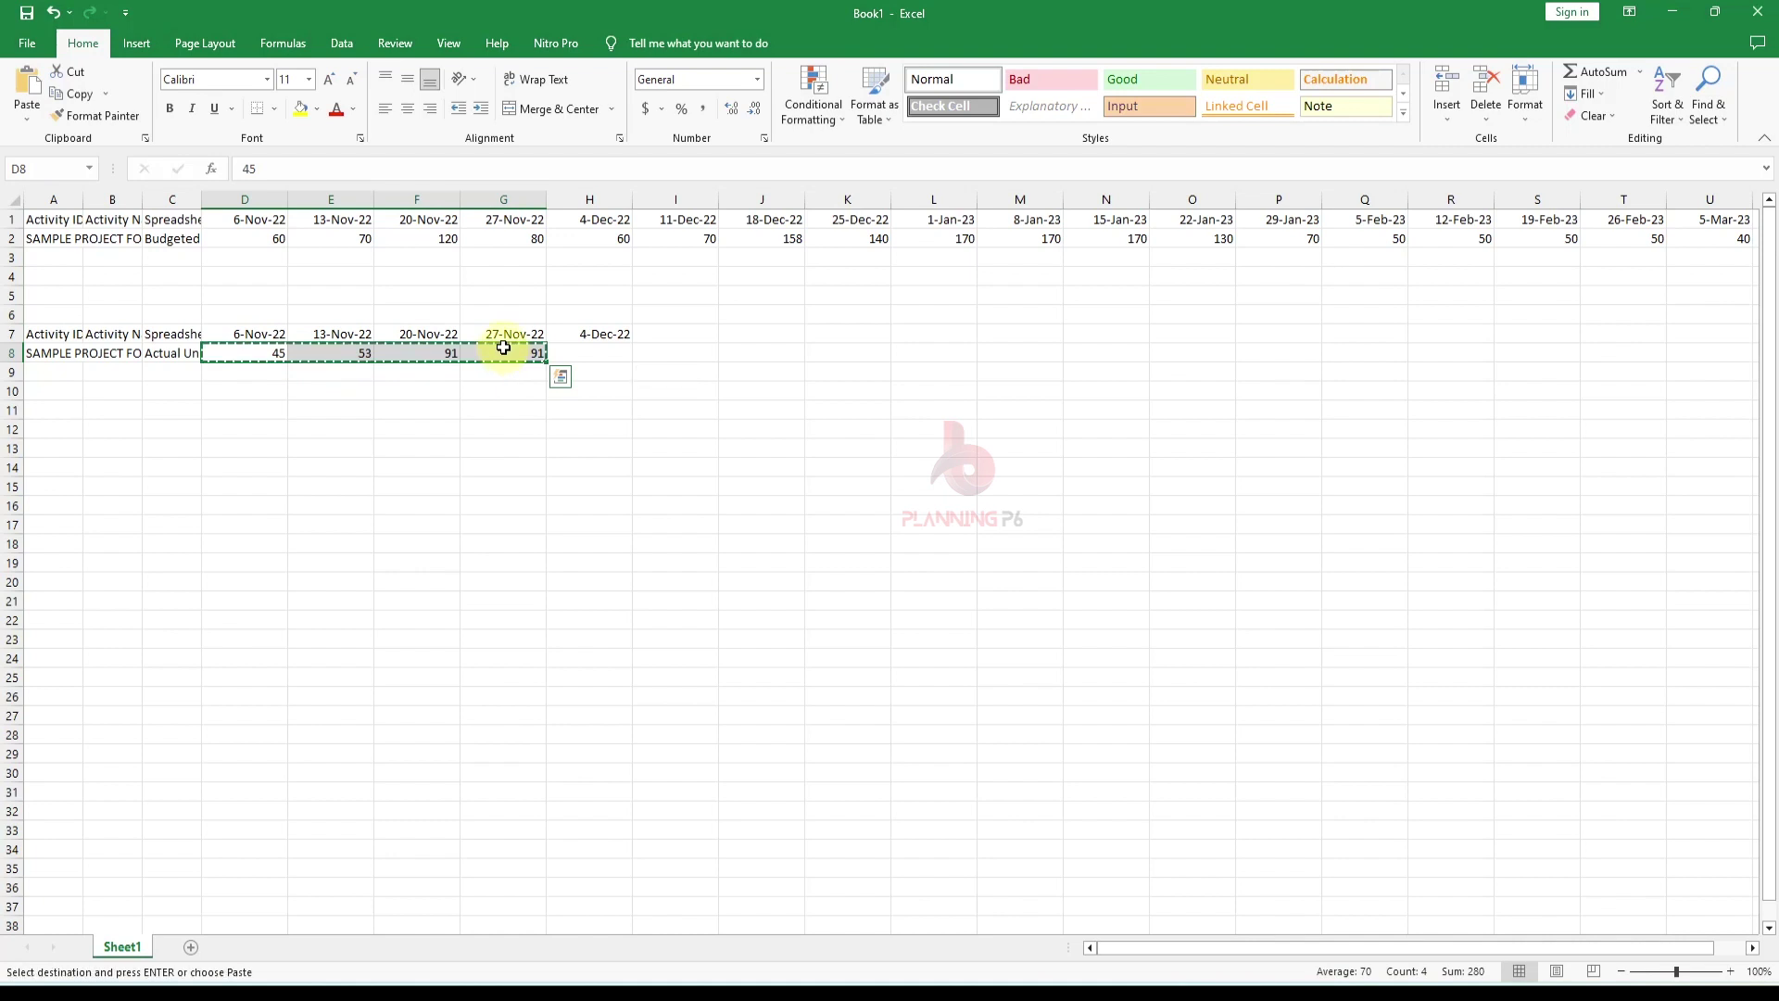
{"action": "key", "text": "Escape"}
{"action": "left_click", "coordinate": [563, 444]}
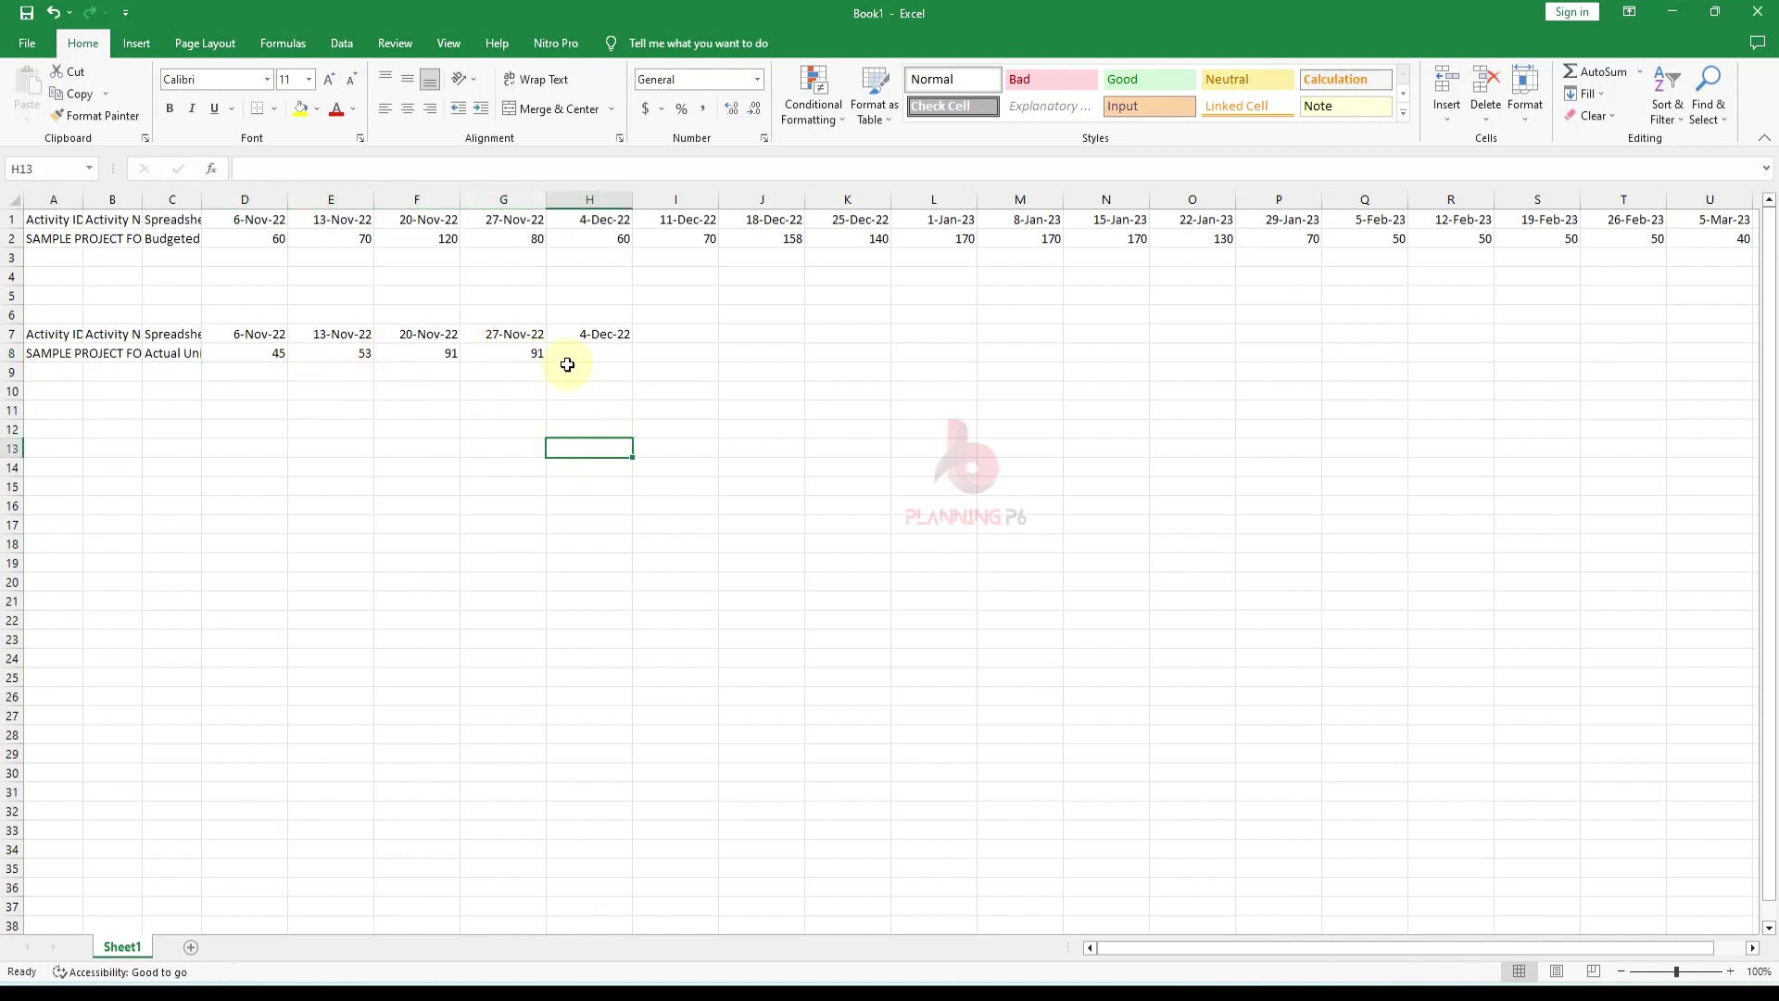
{"action": "left_click", "coordinate": [252, 231]}
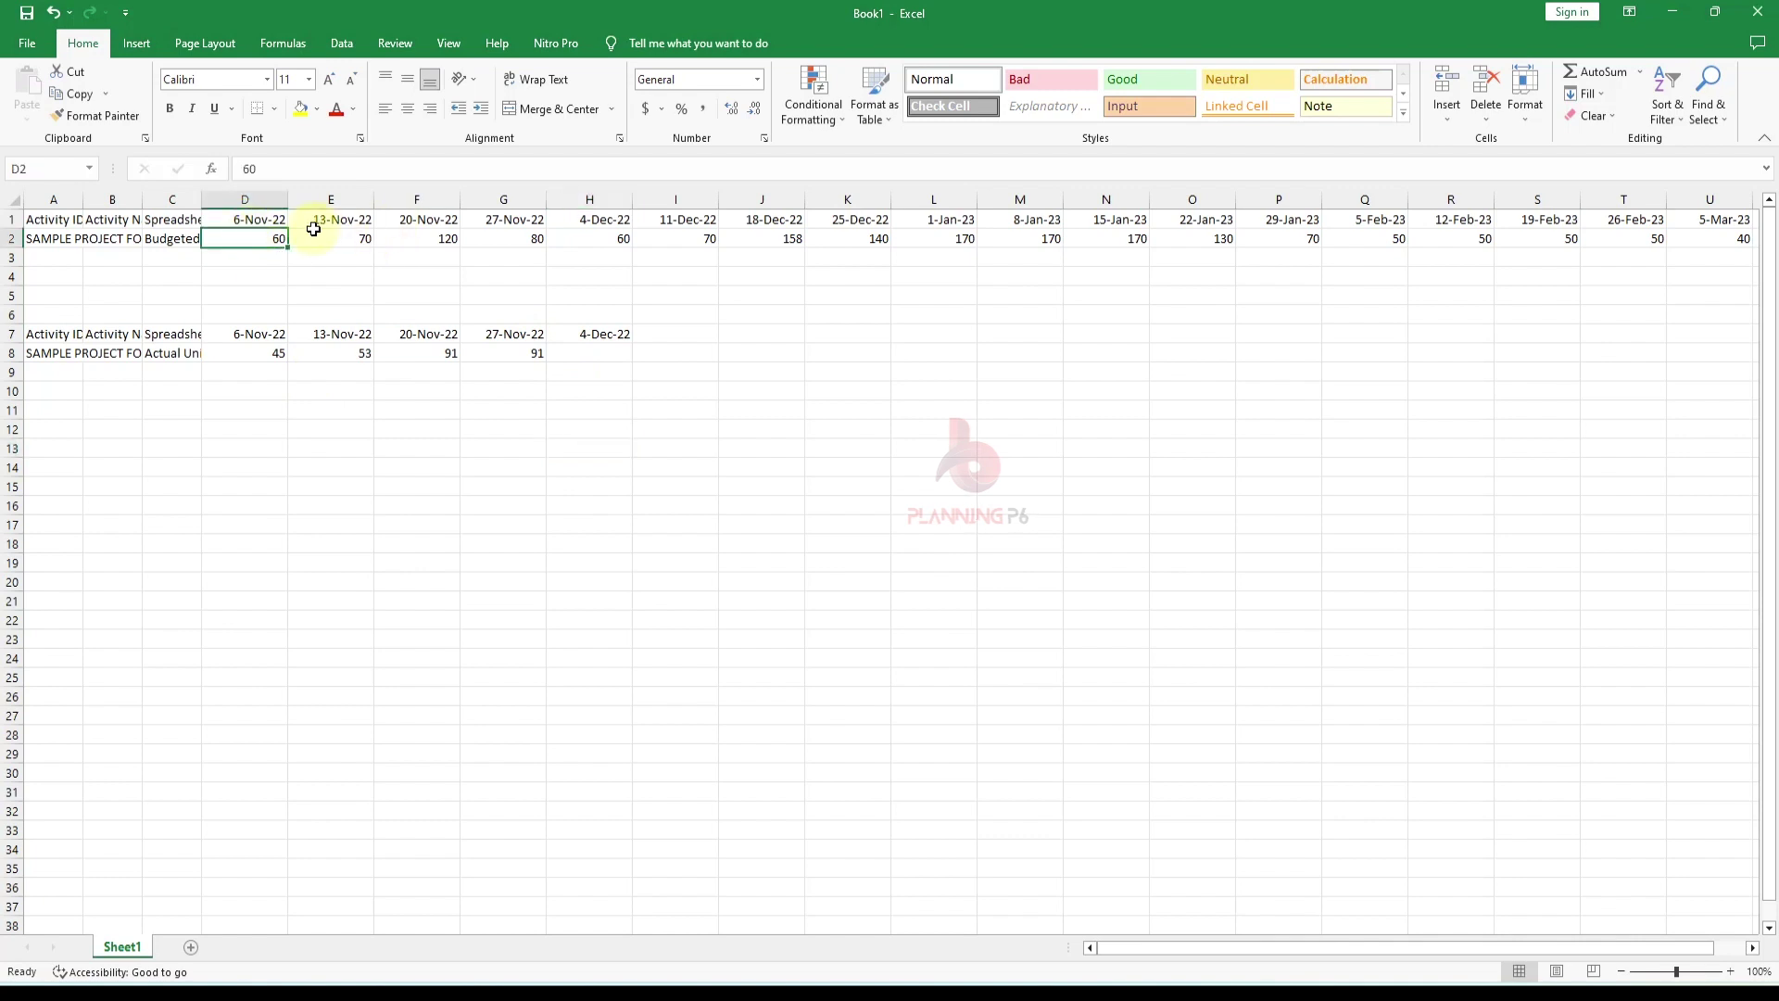
{"action": "left_click_drag", "start_coordinate": [280, 237], "coordinate": [655, 234]}
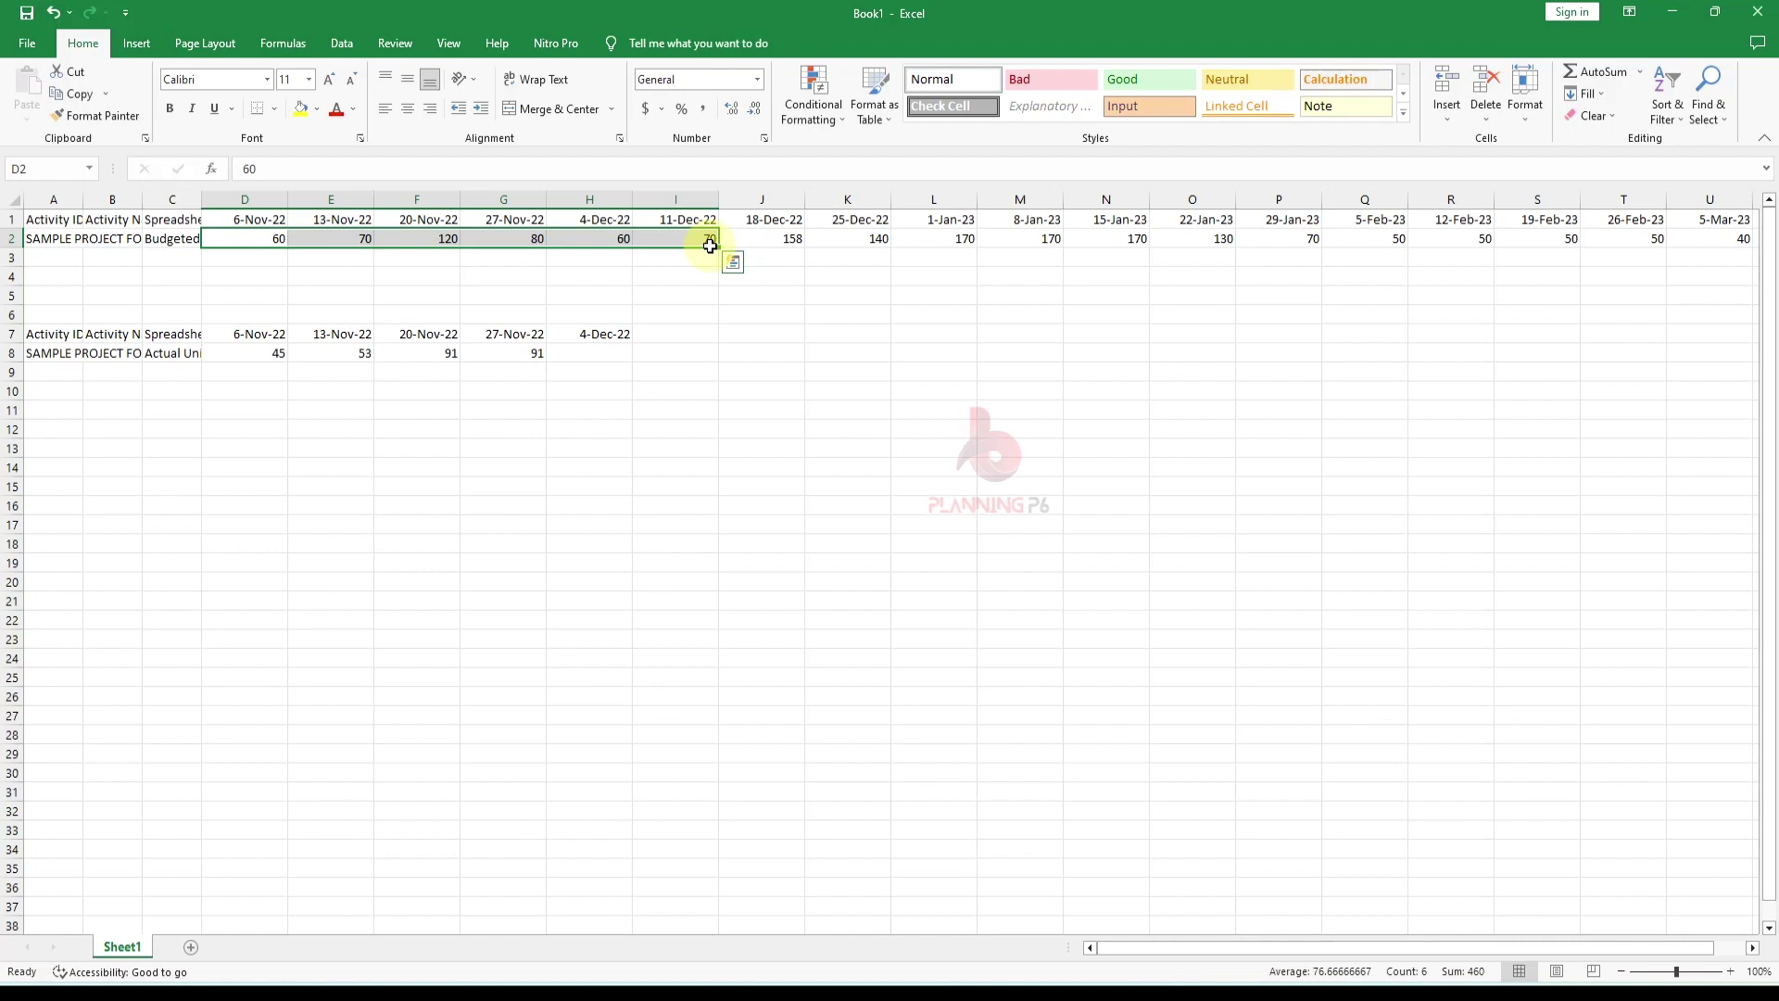
{"action": "left_click", "coordinate": [401, 468]}
Copy the weekly actual units D8:G8 and paste them as values into the S-curve workbook's Org_Actual Hours (Weekly) row, starting at B7
{"action": "left_click_drag", "start_coordinate": [266, 357], "coordinate": [524, 353]}
{"action": "key", "text": "ctrl+c"}
{"action": "key", "text": "alt+Tab"}
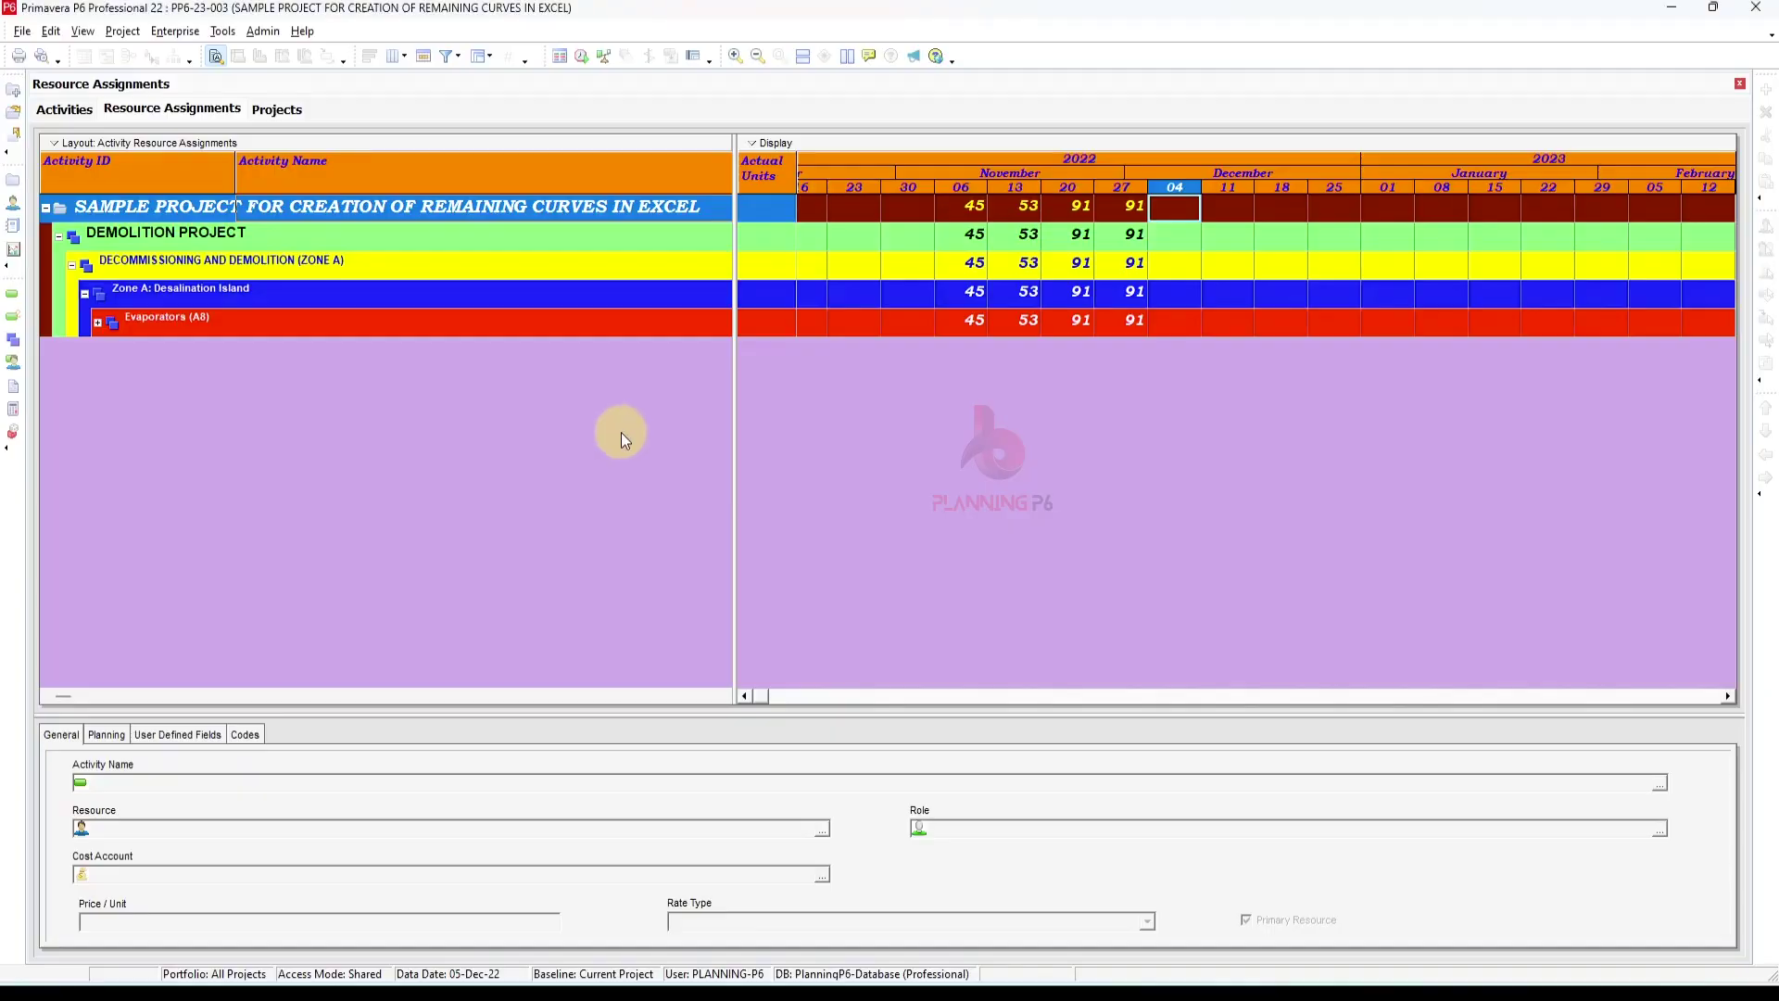
{"action": "key", "text": "alt+Tab"}
{"action": "key", "text": "alt+Tab"}
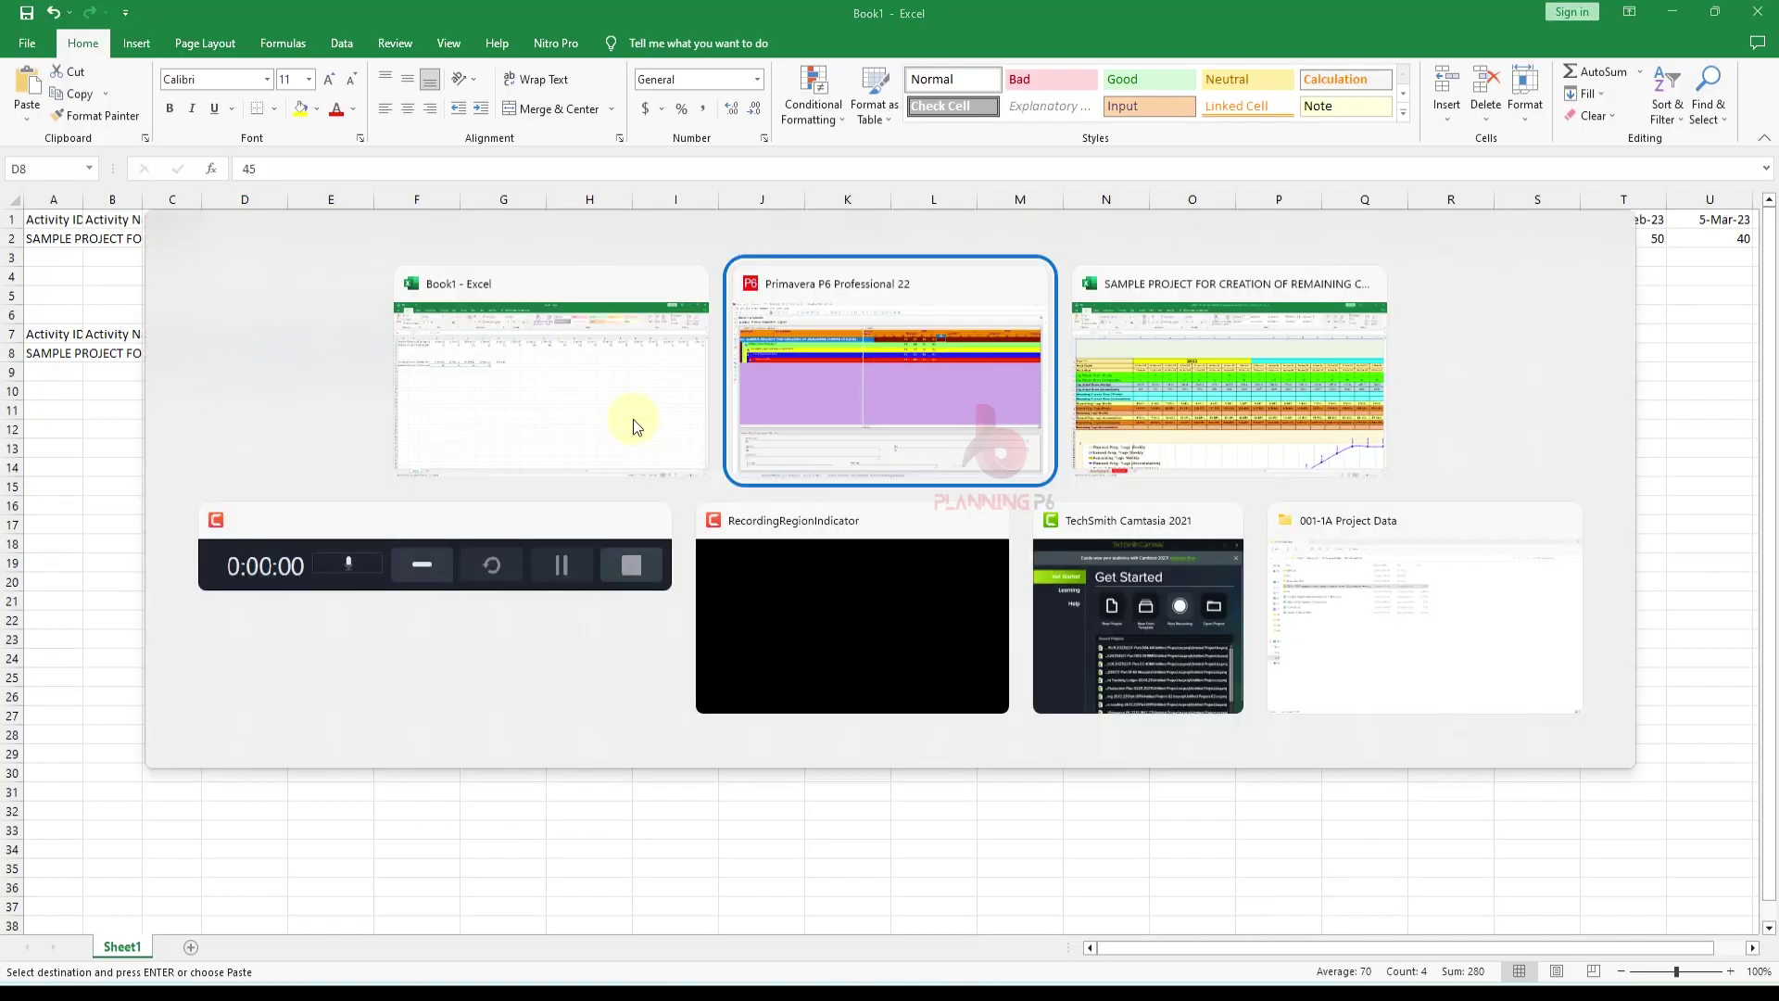
{"action": "key", "text": "alt+Tab"}
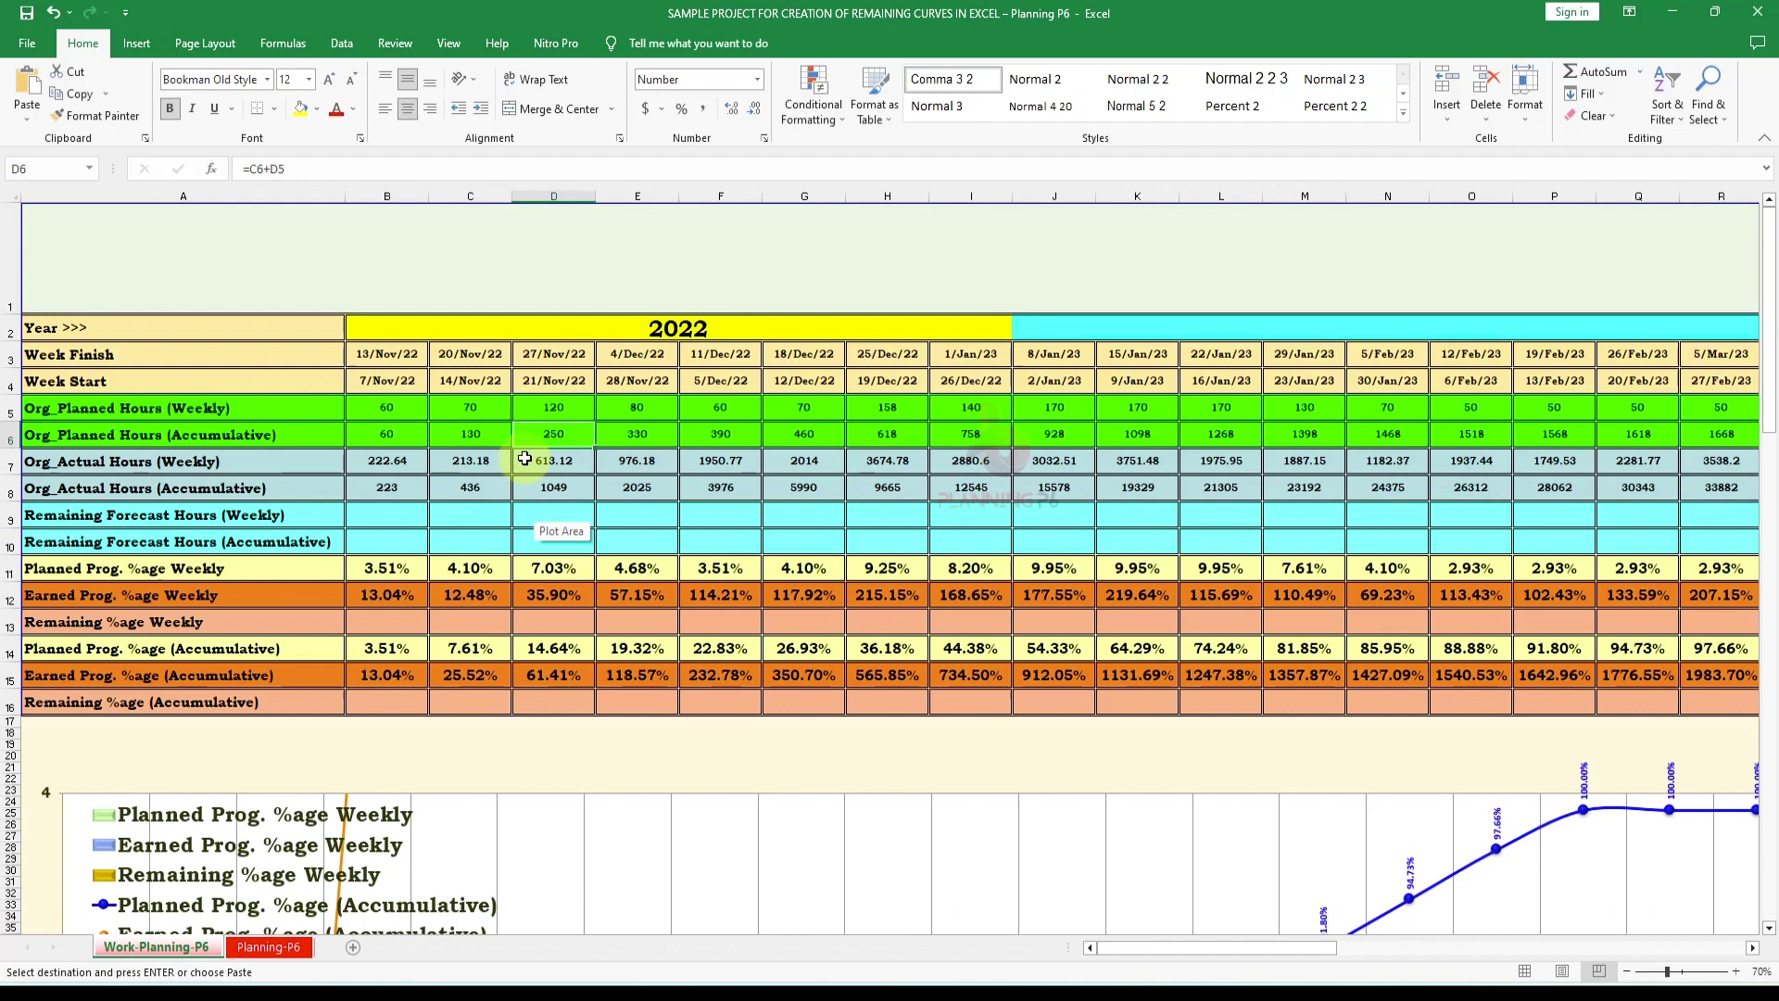
{"action": "right_click", "coordinate": [396, 469]}
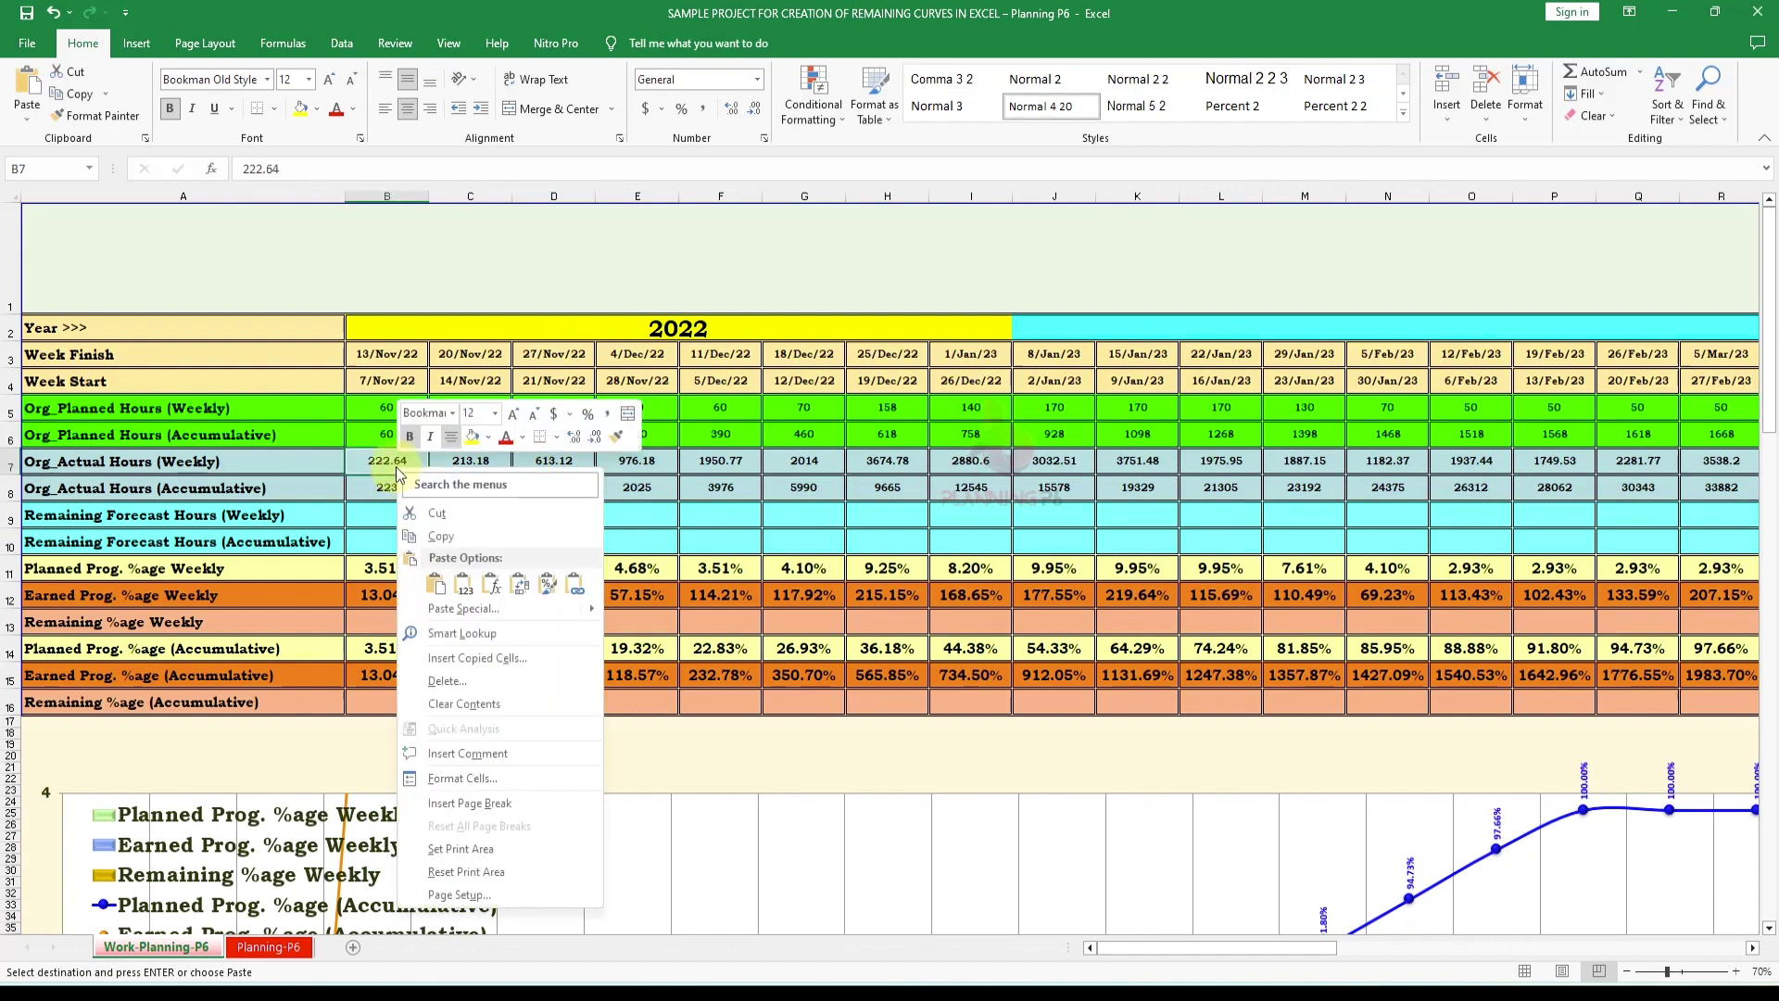
{"action": "left_click", "coordinate": [468, 586]}
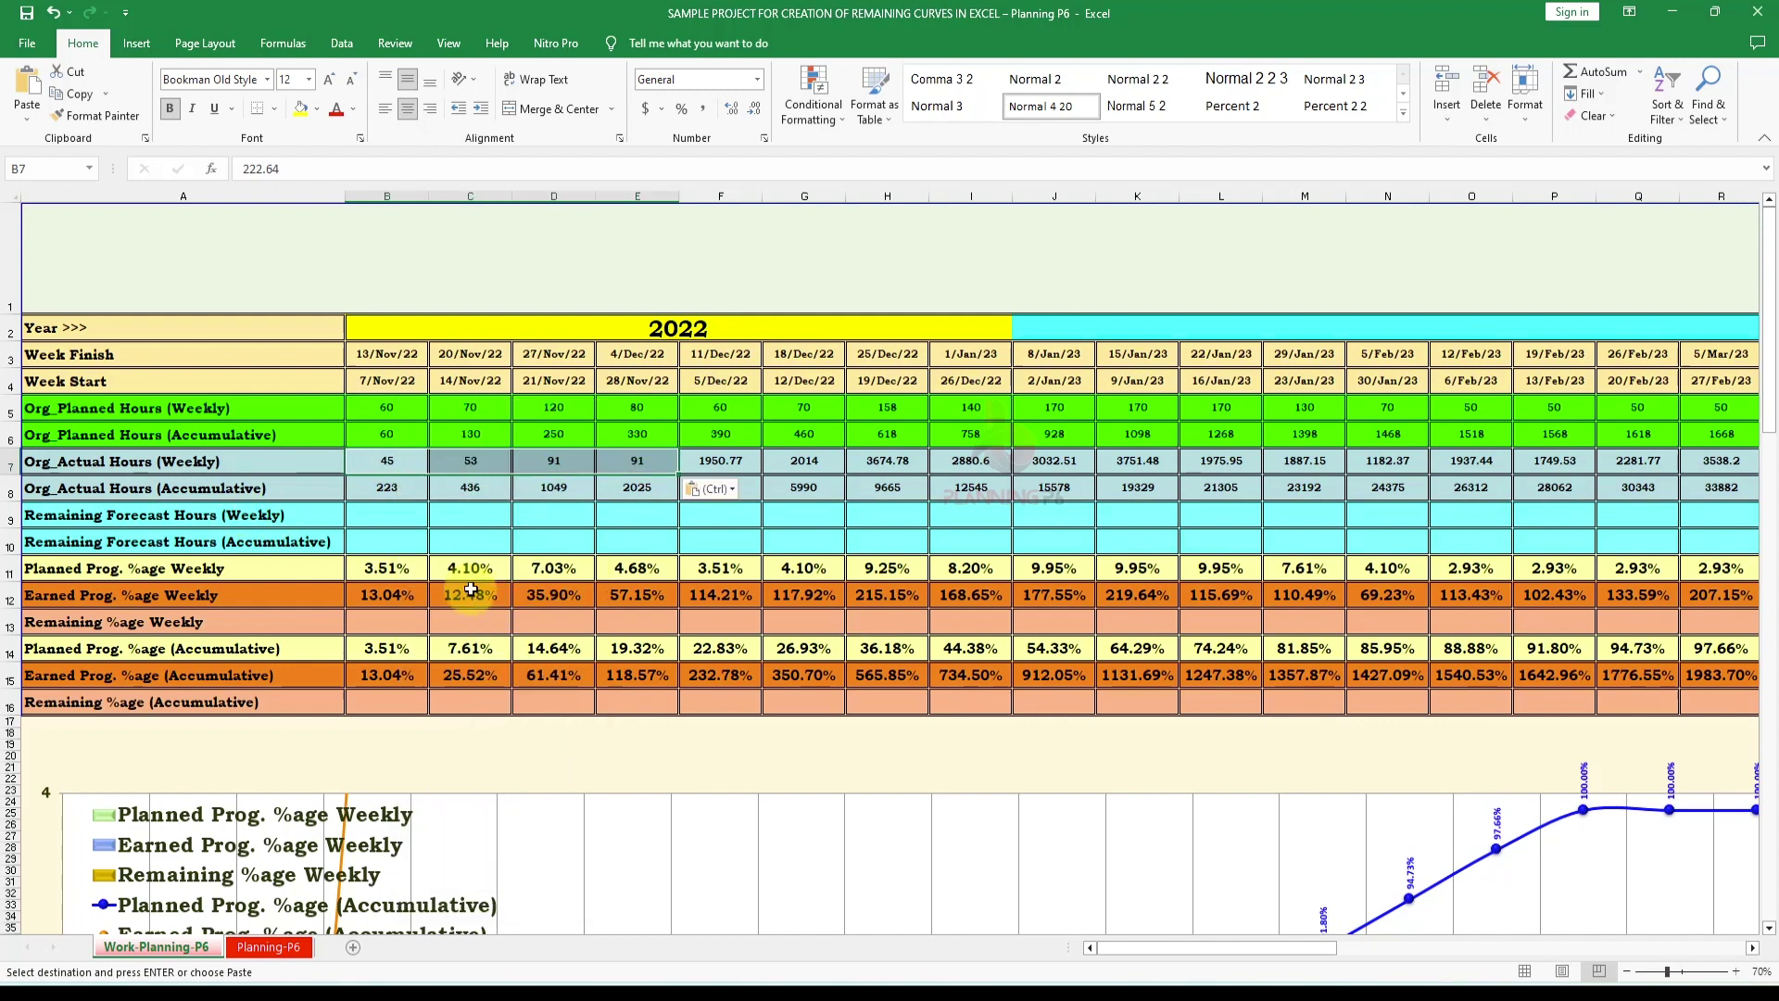
Clear the leftover weekly and accumulative actual hours in rows 7 and 8 from column F onward, after the week finishing 4/Dec/22
{"action": "left_click_drag", "start_coordinate": [695, 462], "coordinate": [1668, 469]}
{"action": "key", "text": "Delete"}
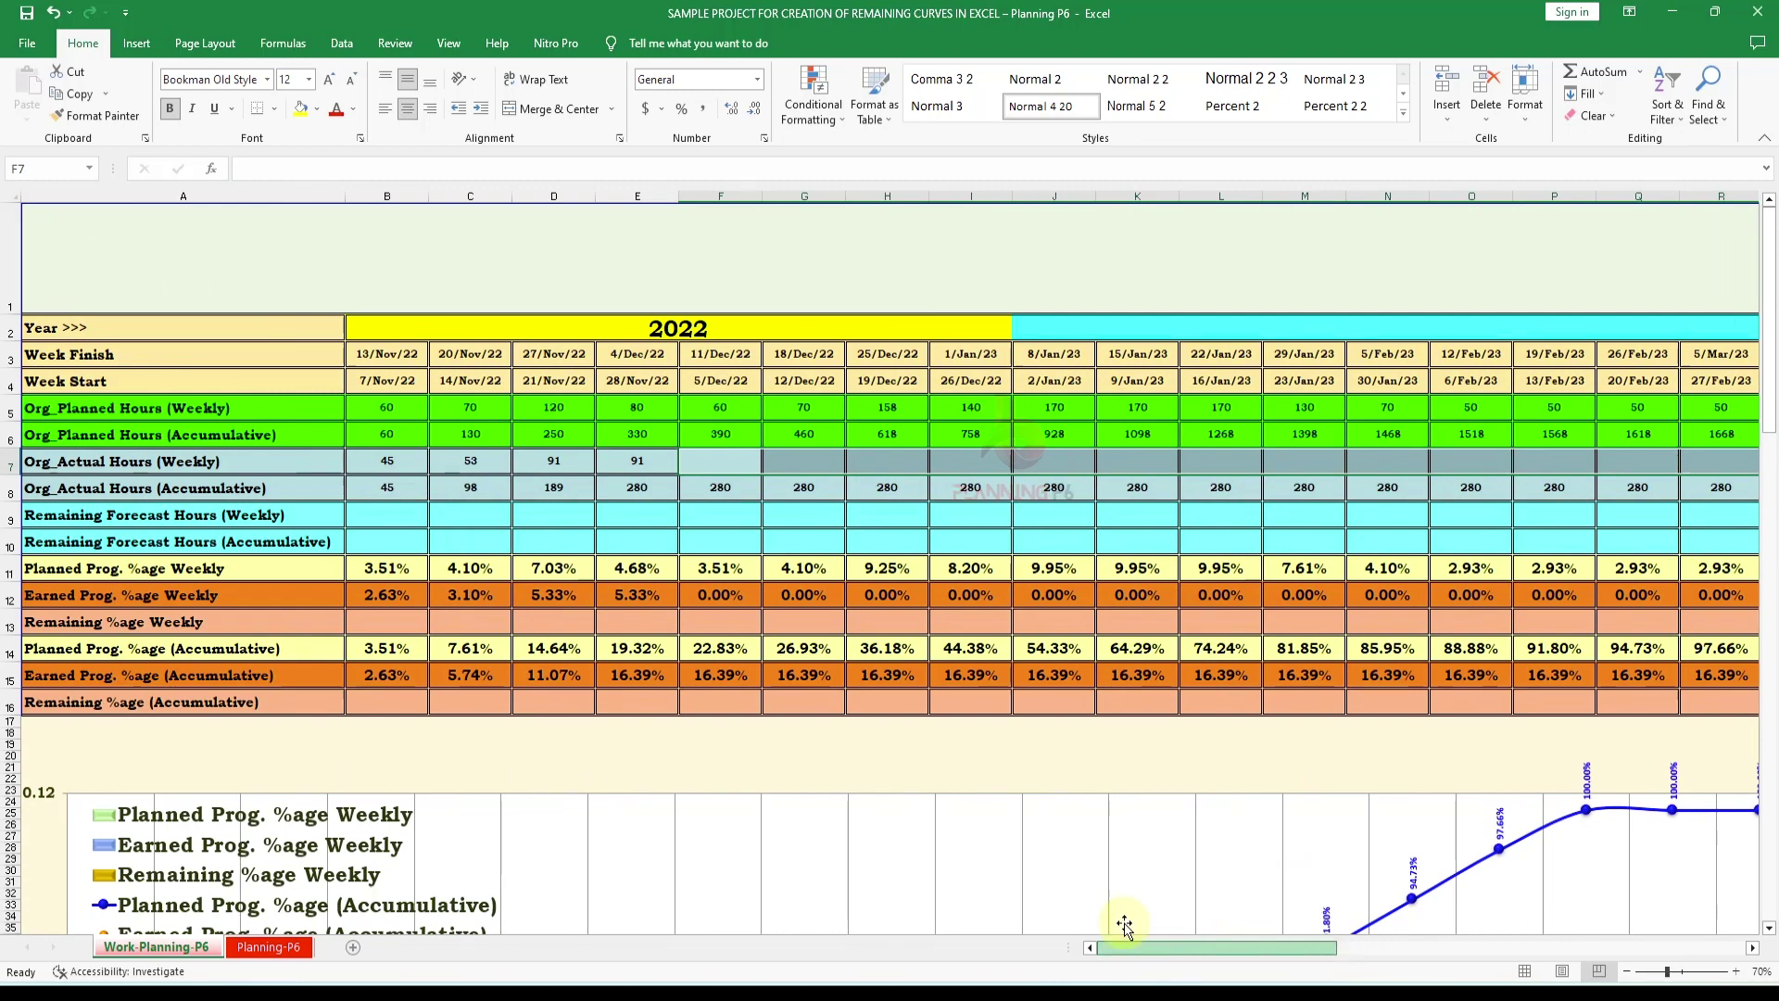
{"action": "left_click_drag", "start_coordinate": [719, 485], "coordinate": [1576, 509]}
{"action": "key", "text": "Delete"}
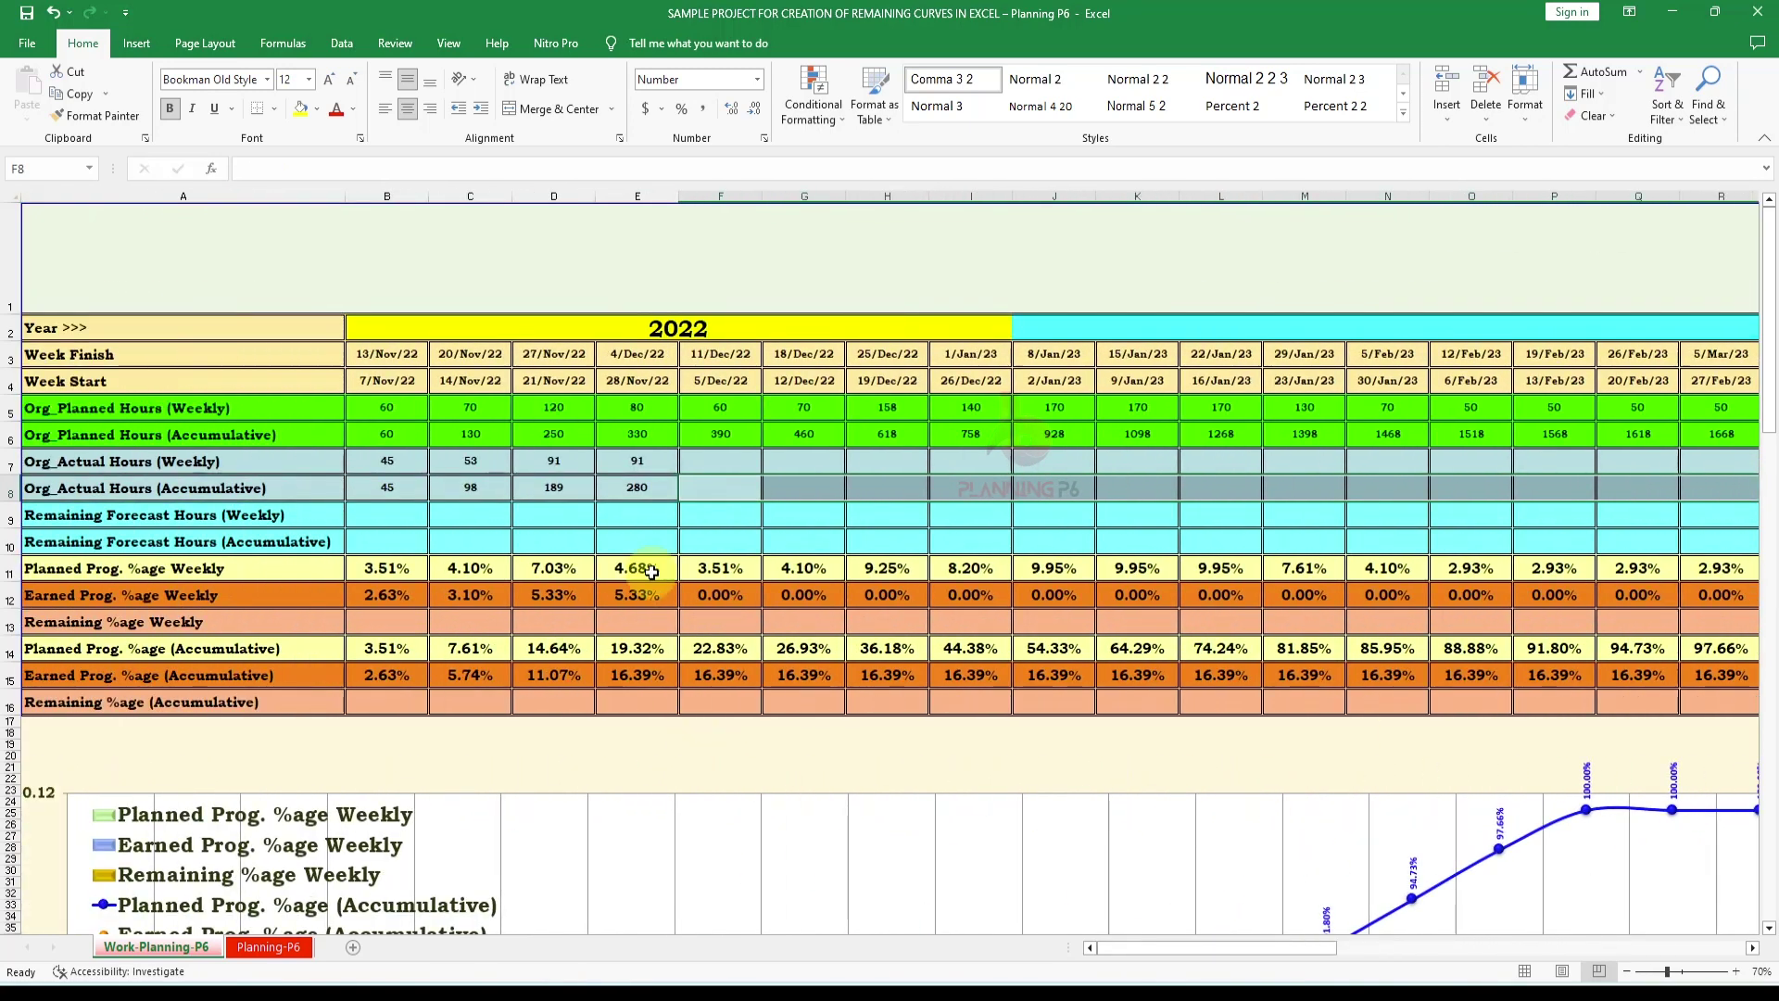
Check the accumulative actual hours formula in E8 and inspect the planned and earned curves in the chart below
{"action": "left_click", "coordinate": [638, 488]}
{"action": "scroll", "coordinate": [701, 623], "scroll_direction": "down", "scroll_amount": 2}
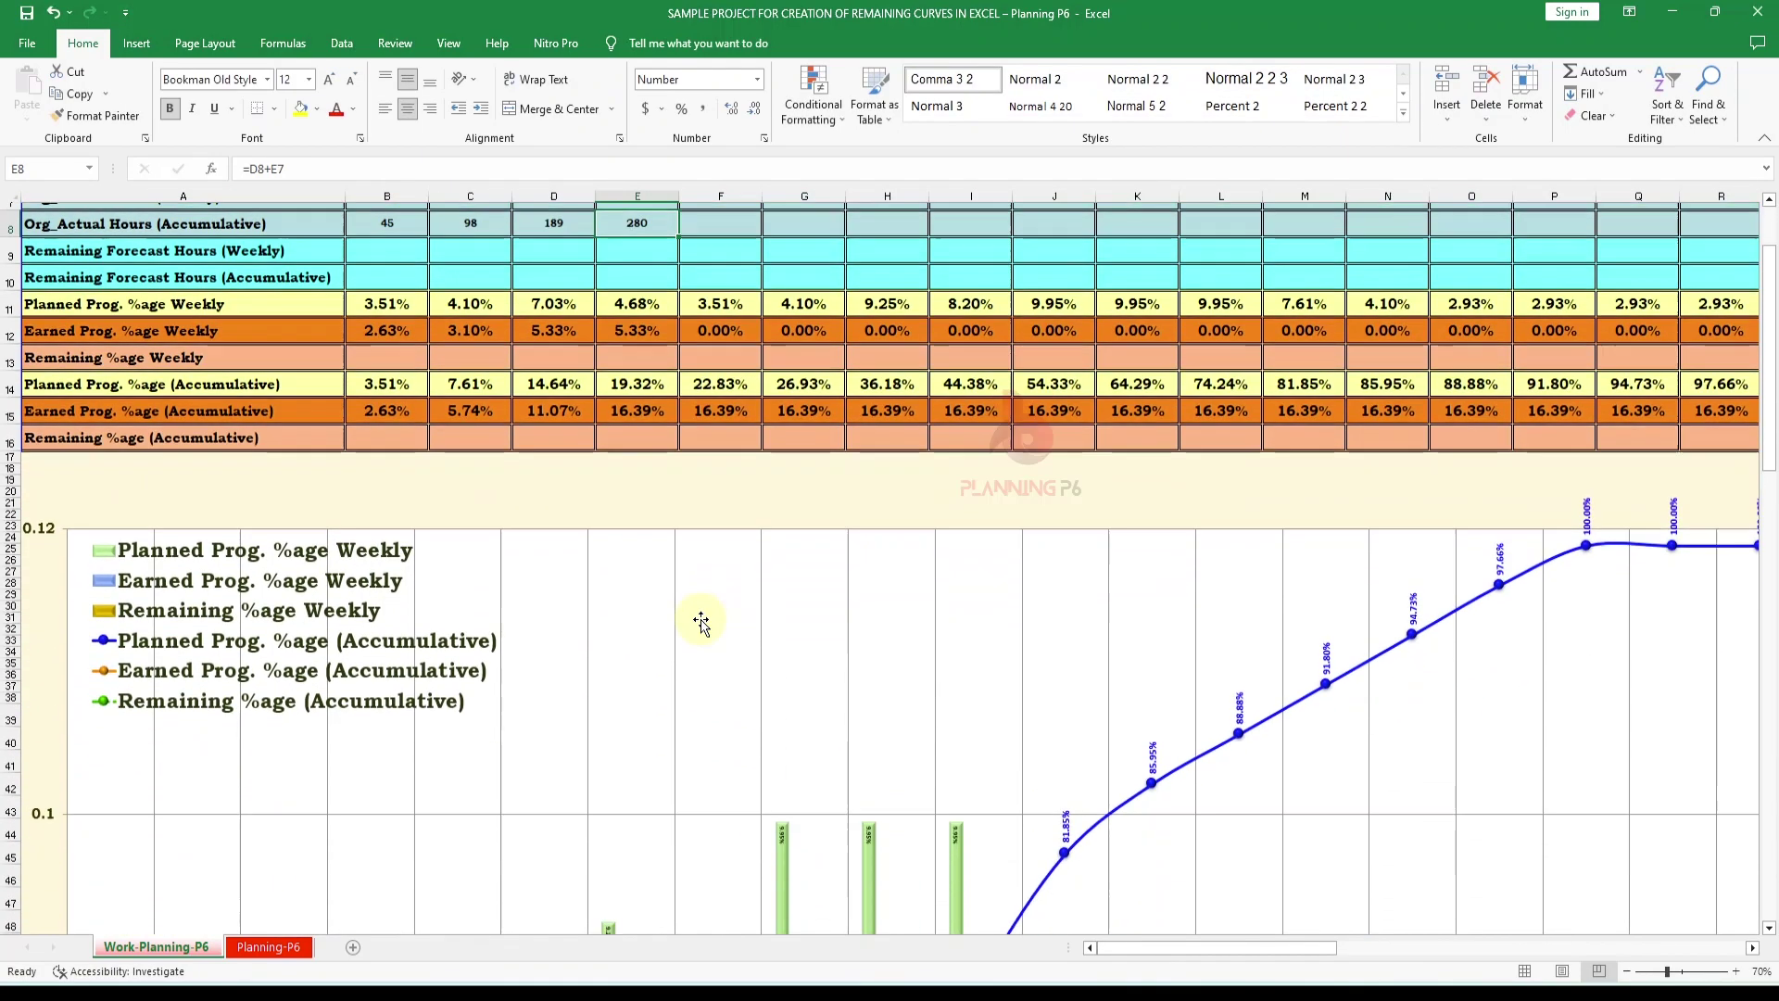
{"action": "scroll", "coordinate": [702, 623], "scroll_direction": "down", "scroll_amount": 15}
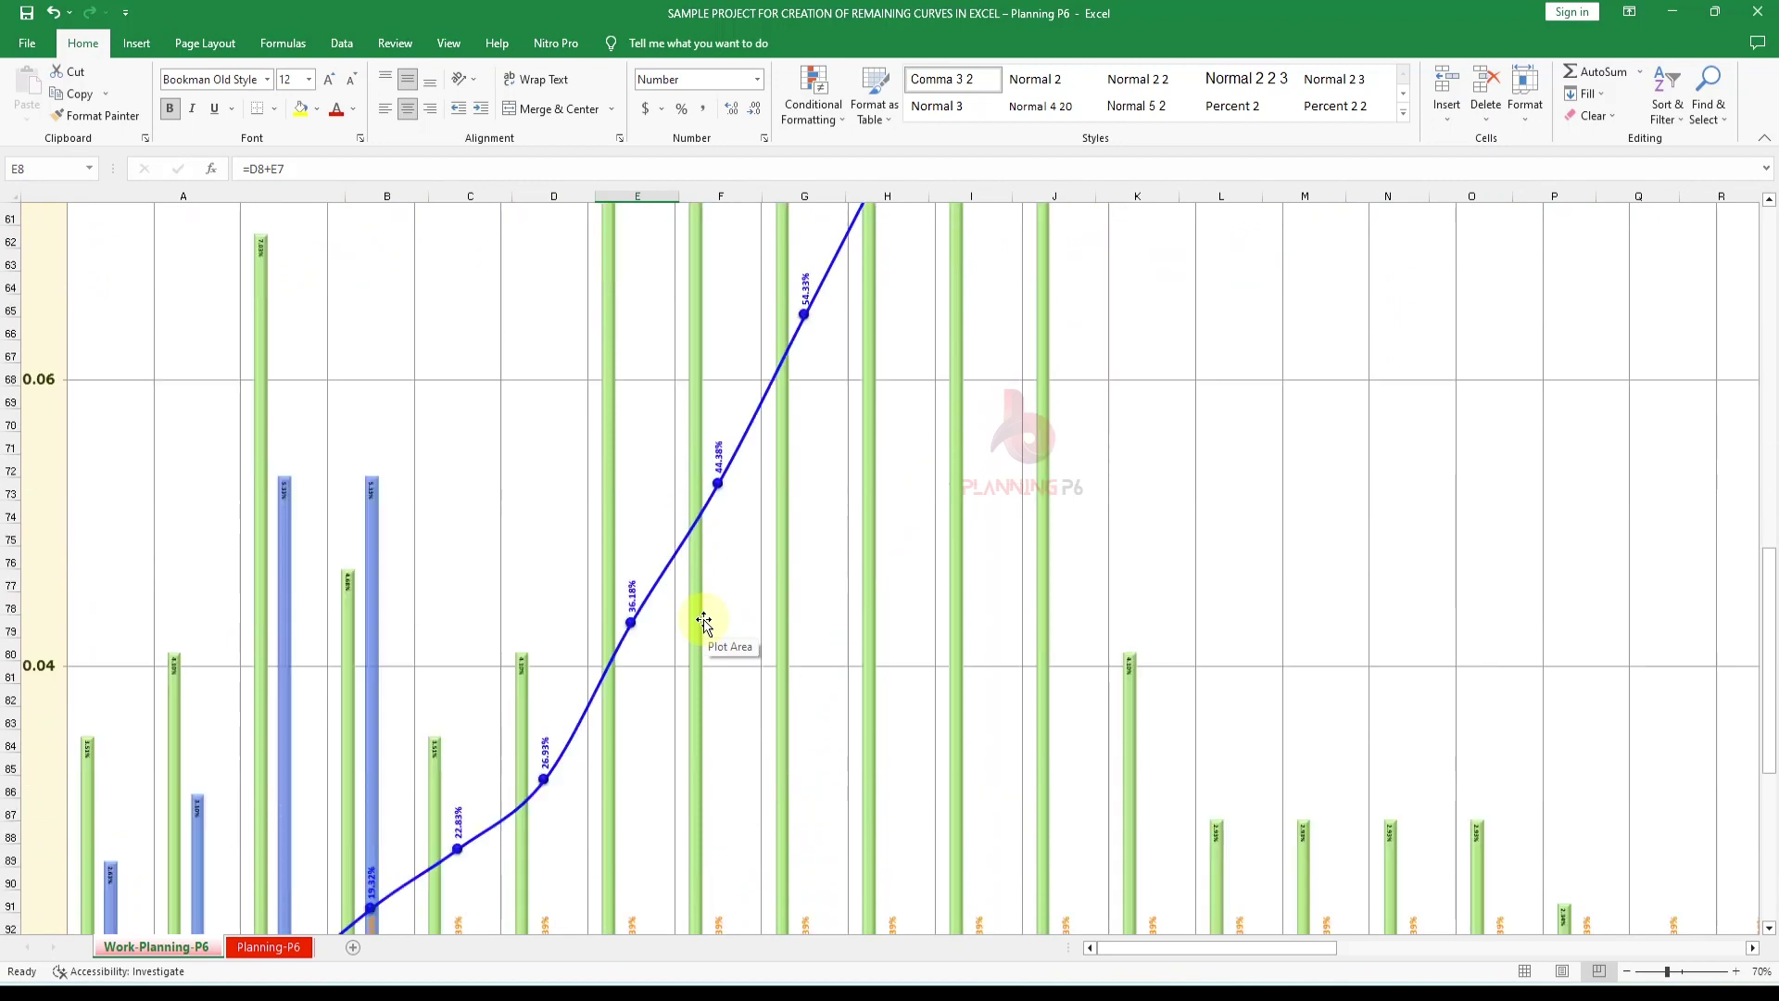
Clear the Earned Prog. %age Weekly values from the week starting 5/Dec/22 onward, cells F12 to AD12
{"action": "scroll", "coordinate": [703, 619], "scroll_direction": "down", "scroll_amount": 5}
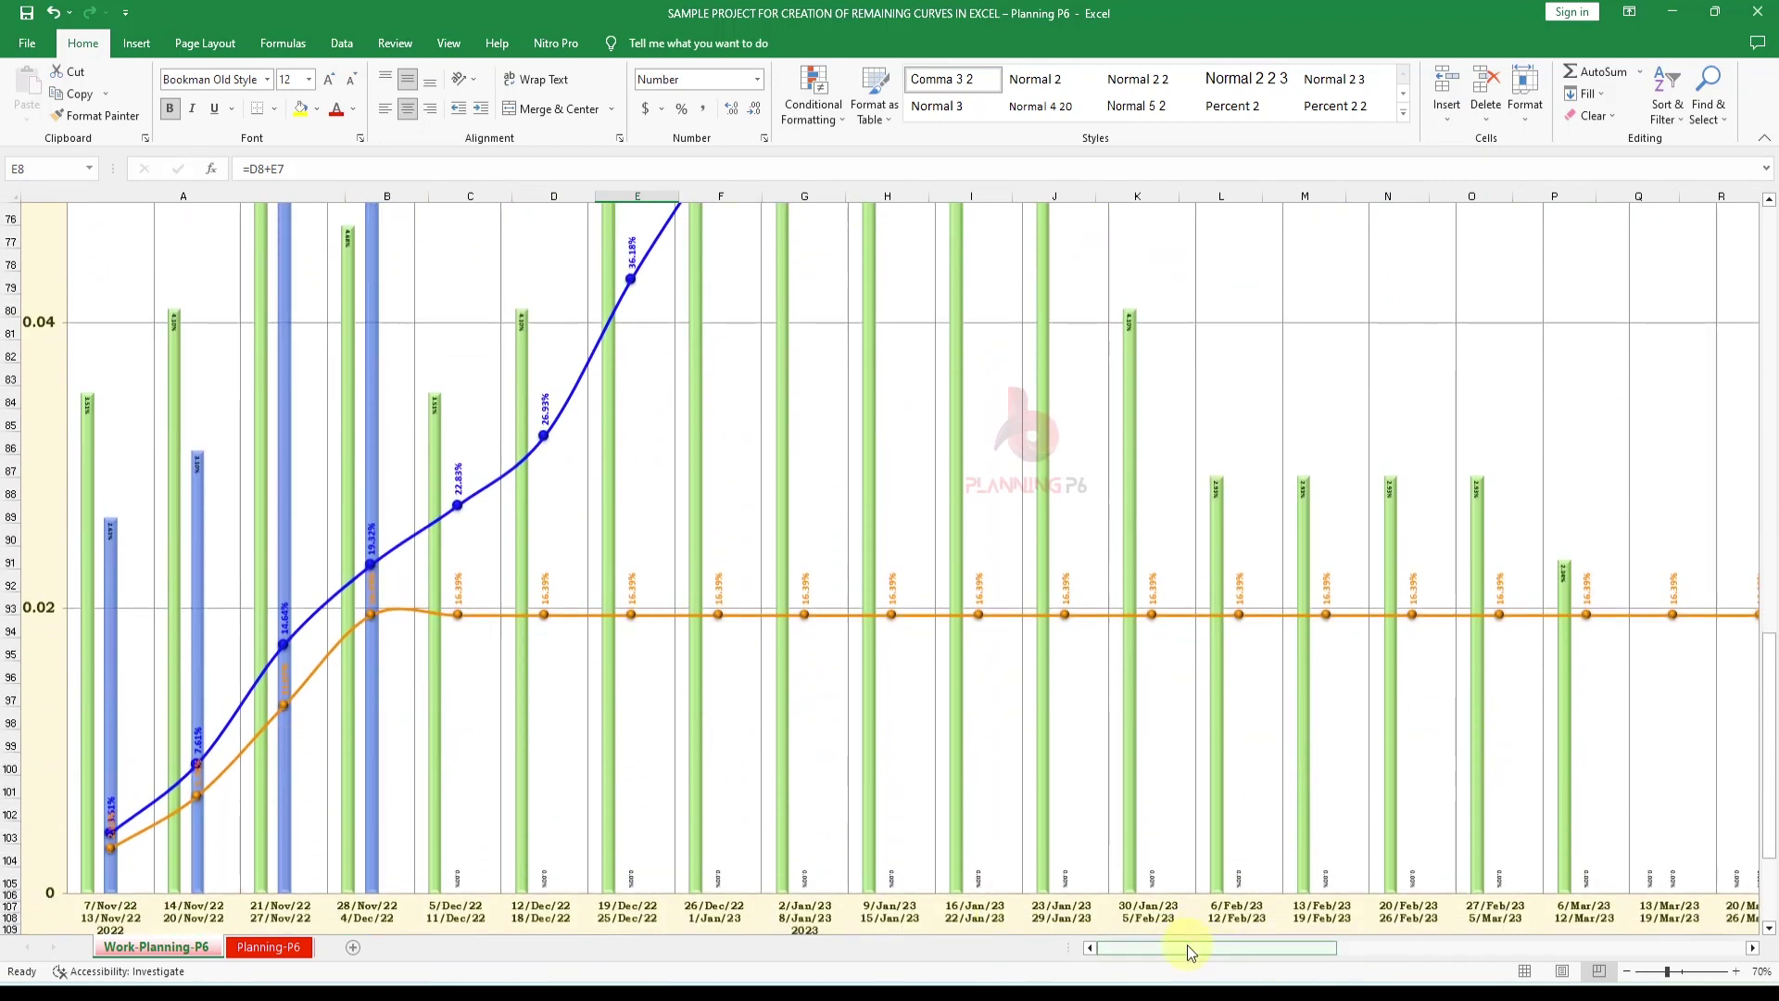
{"action": "scroll", "coordinate": [509, 786], "scroll_direction": "down", "scroll_amount": 2}
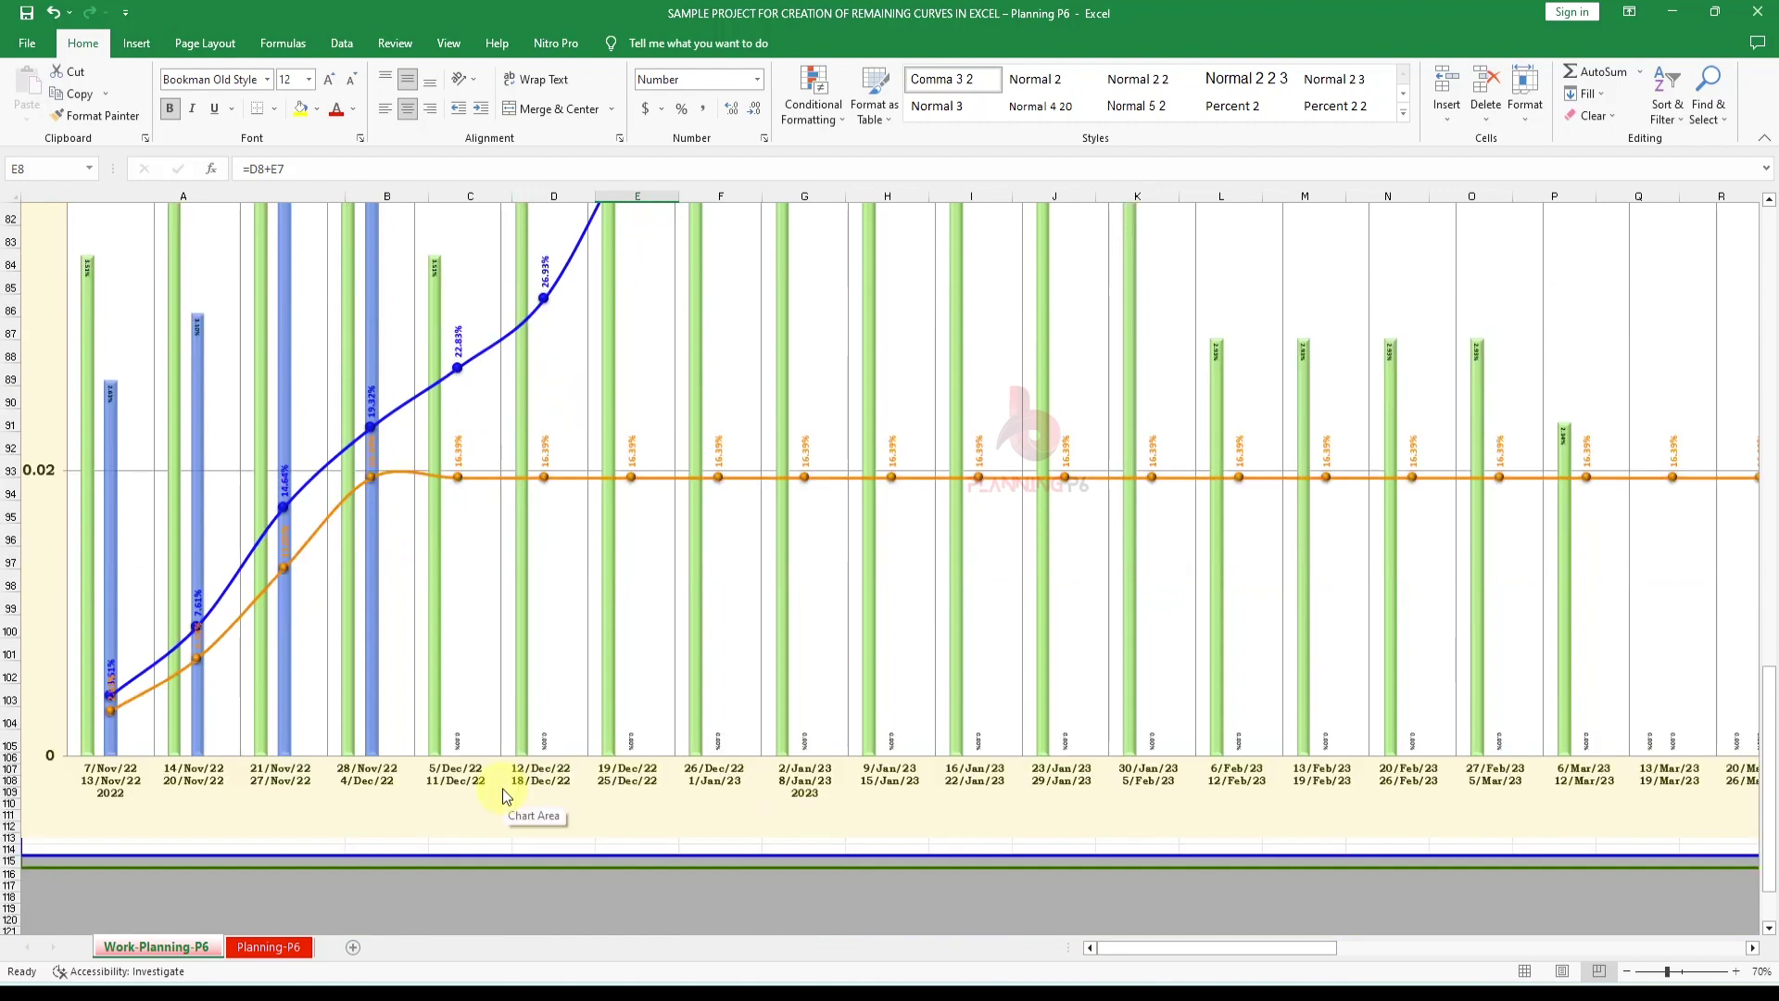
{"action": "scroll", "coordinate": [503, 795], "scroll_direction": "up", "scroll_amount": 20}
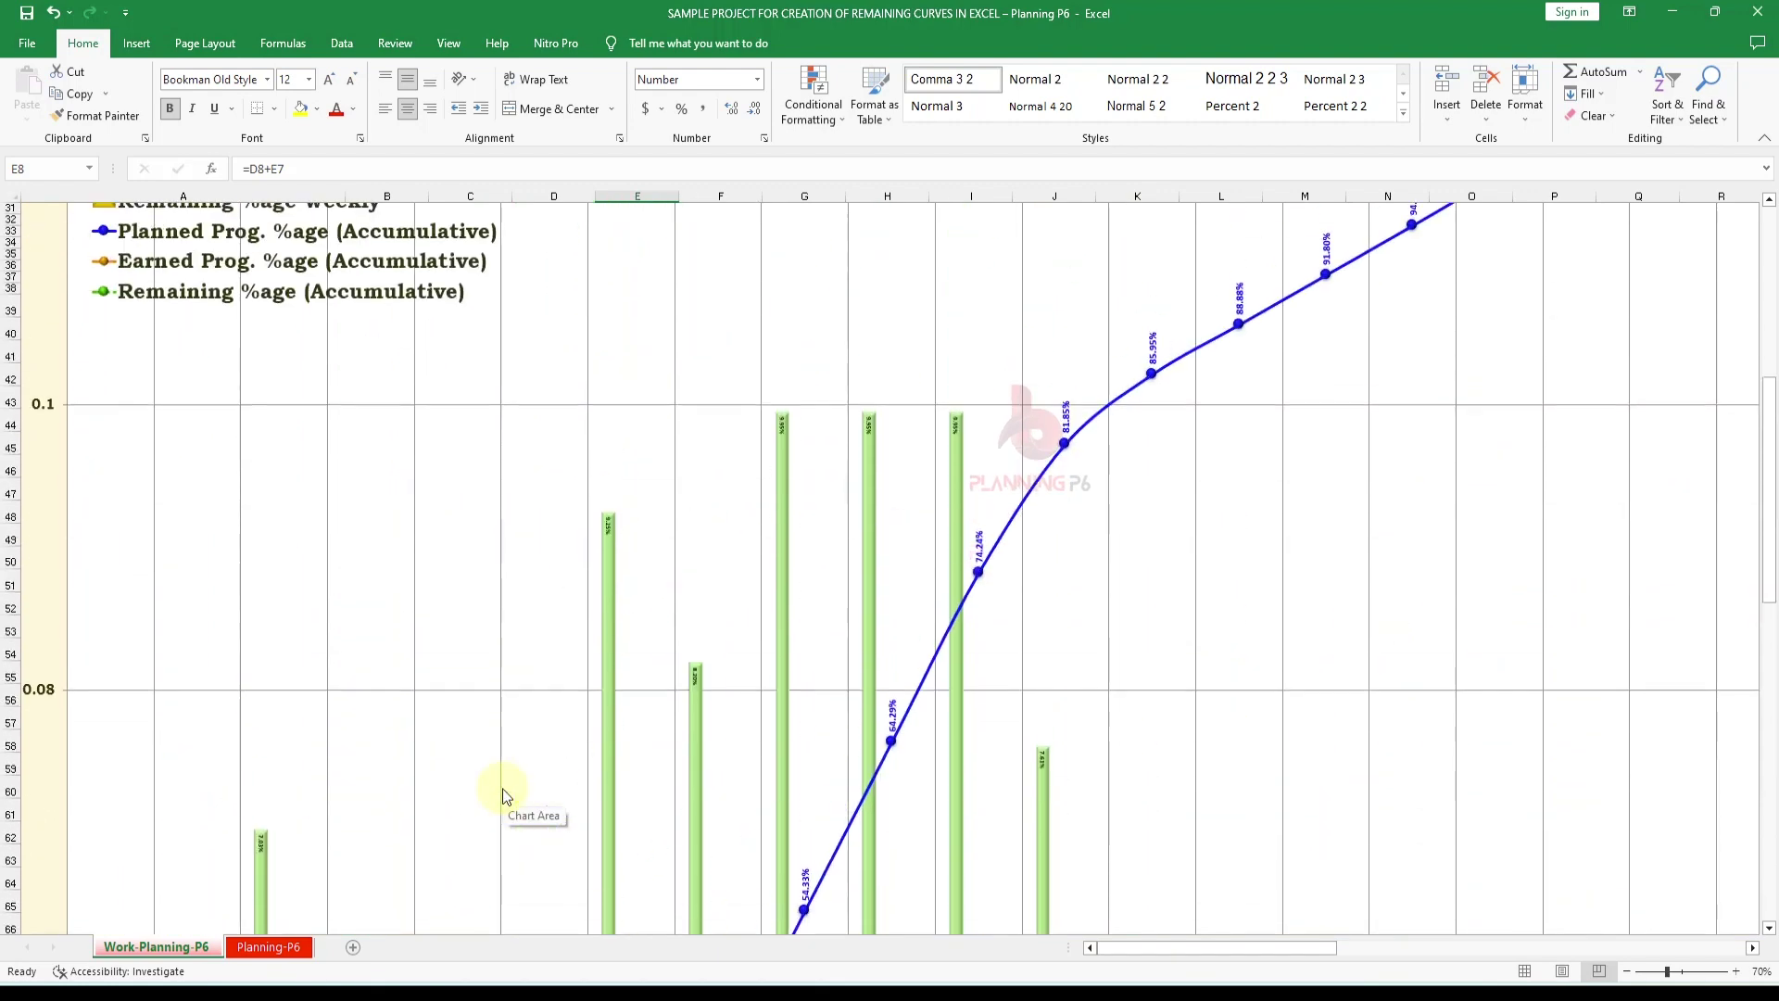
{"action": "scroll", "coordinate": [504, 795], "scroll_direction": "up", "scroll_amount": 2}
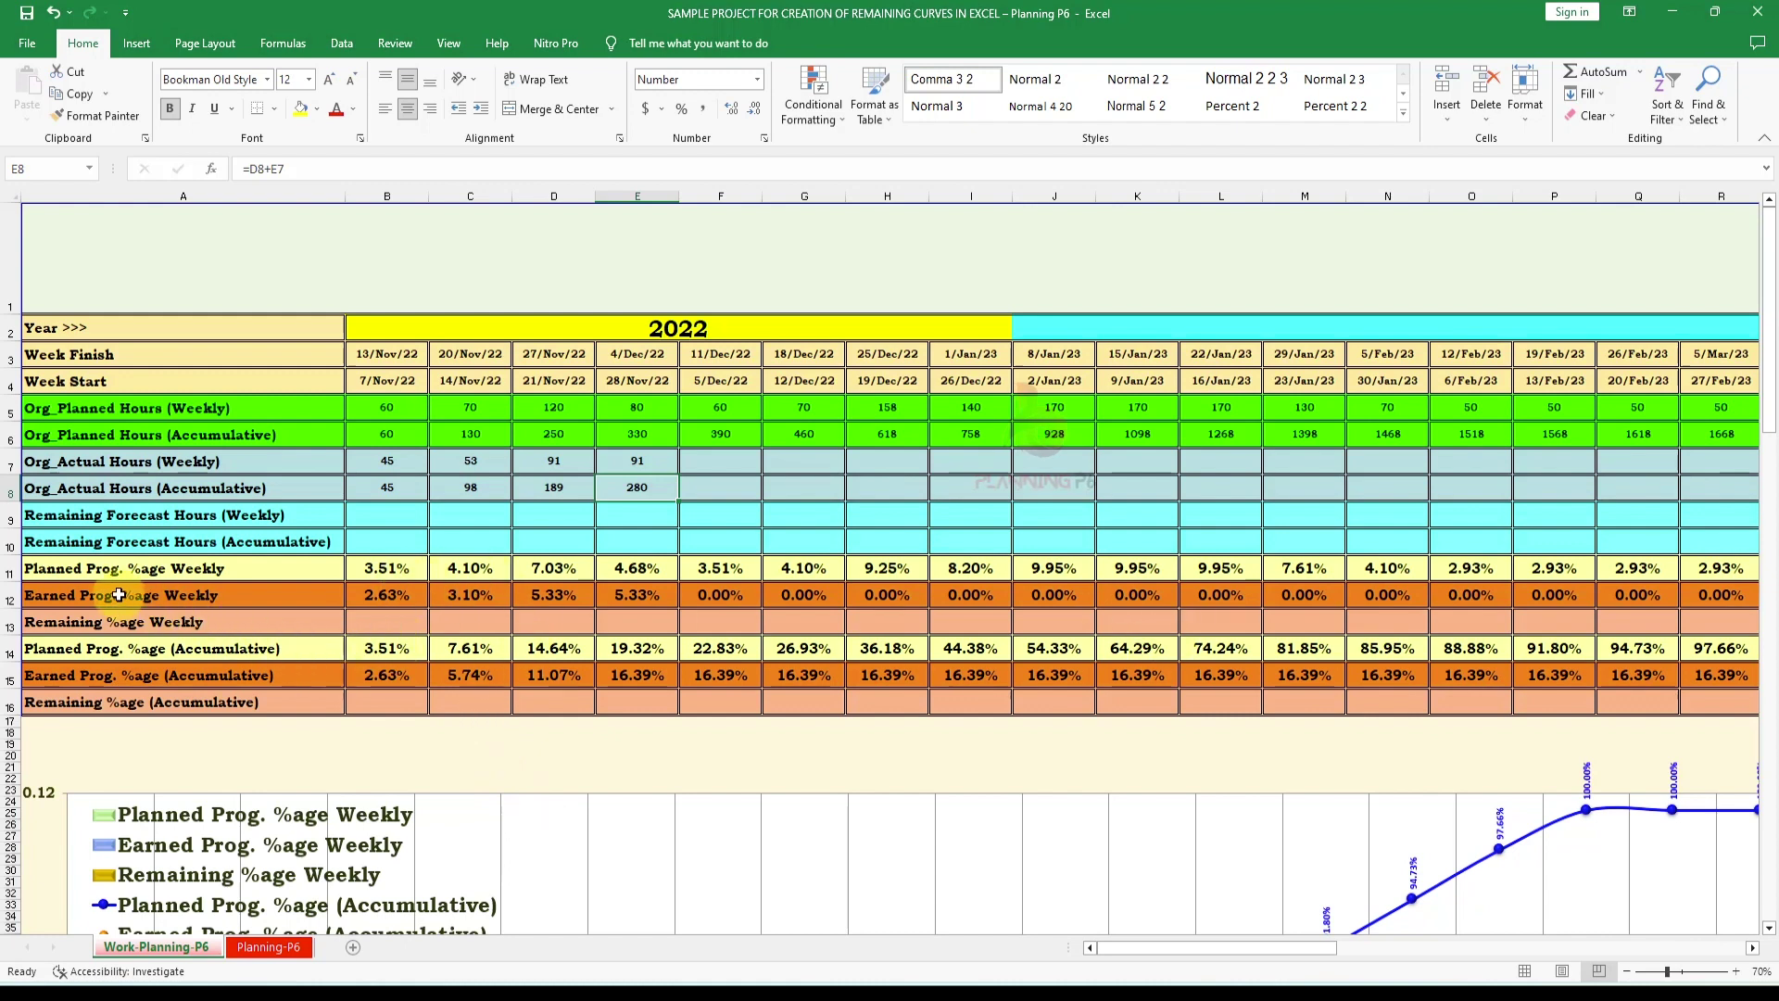
{"action": "left_click", "coordinate": [195, 597]}
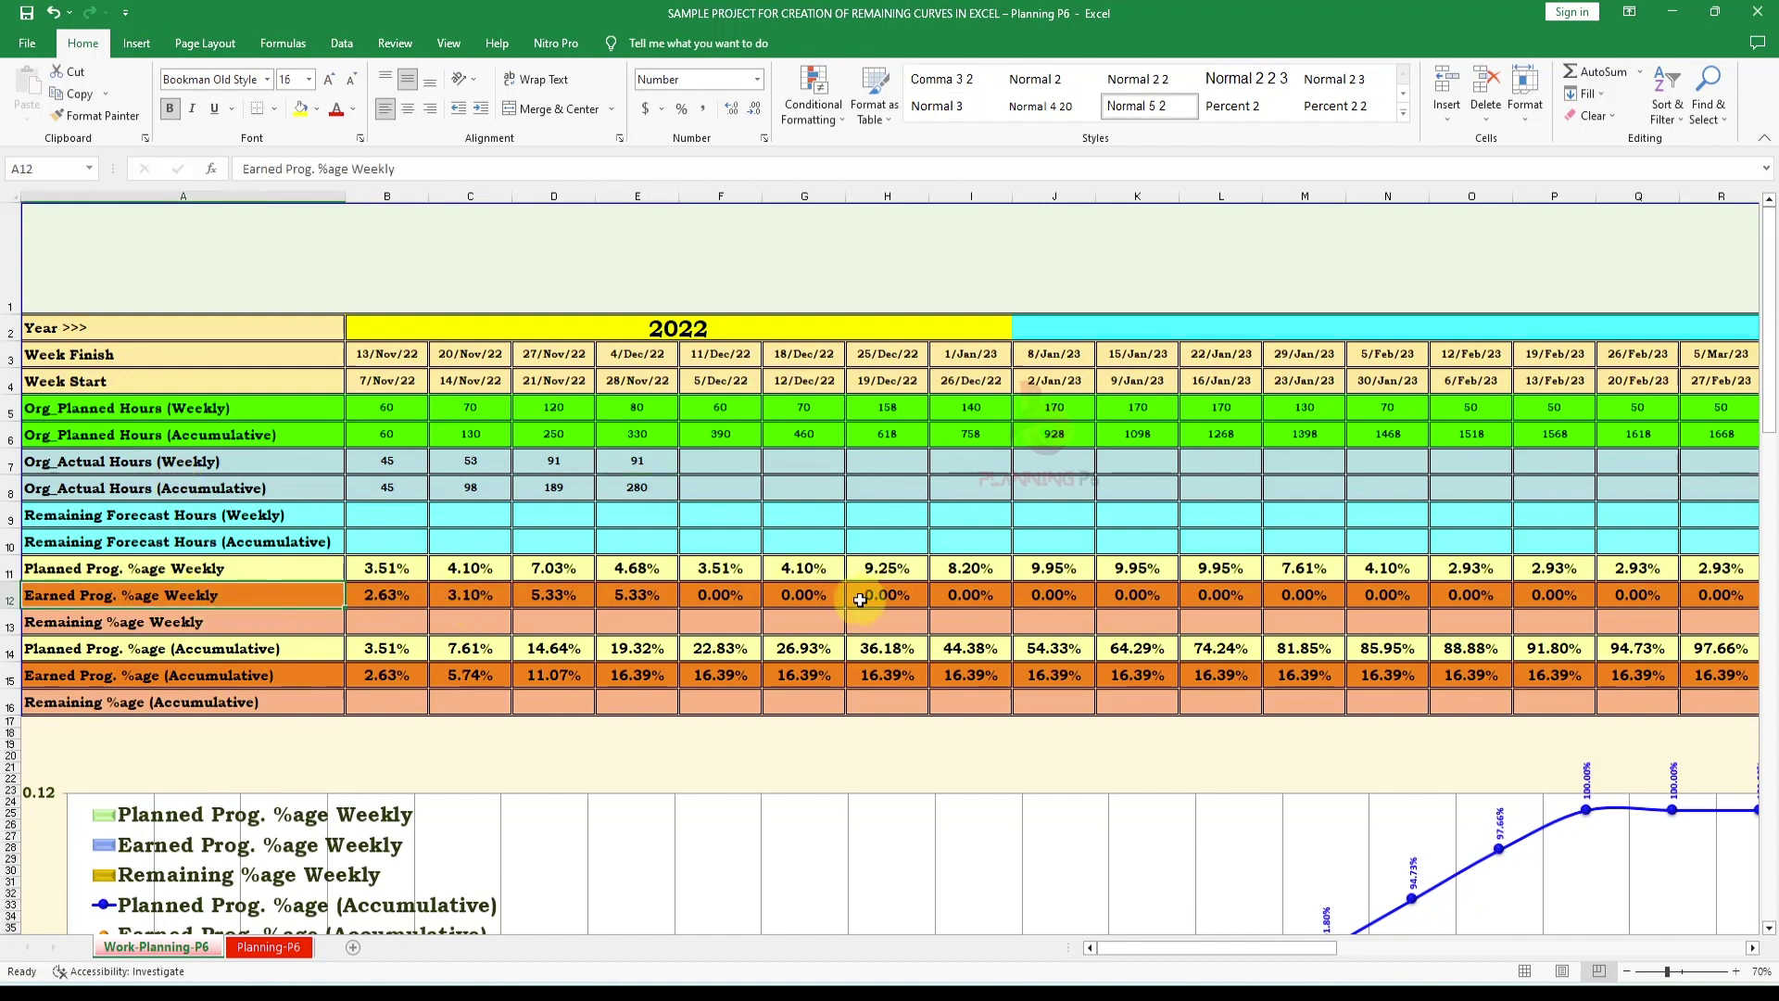
{"action": "left_click_drag", "start_coordinate": [718, 598], "coordinate": [1306, 600]}
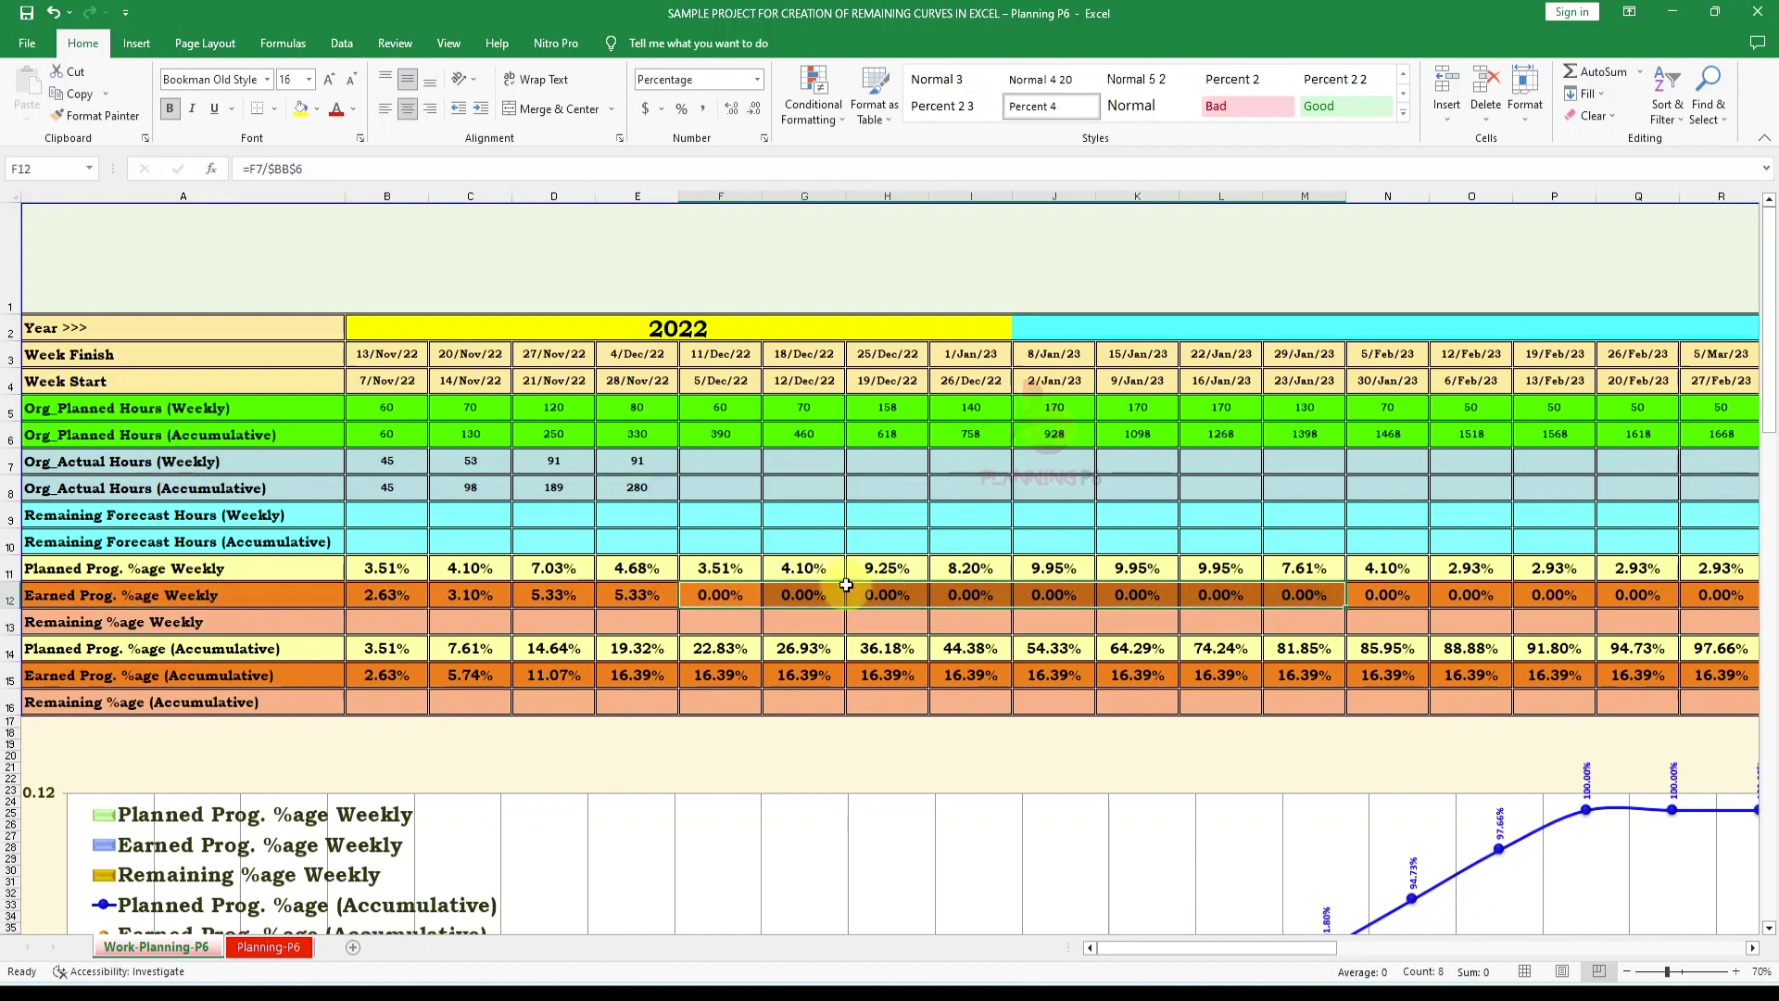
{"action": "double_click", "coordinate": [730, 569]}
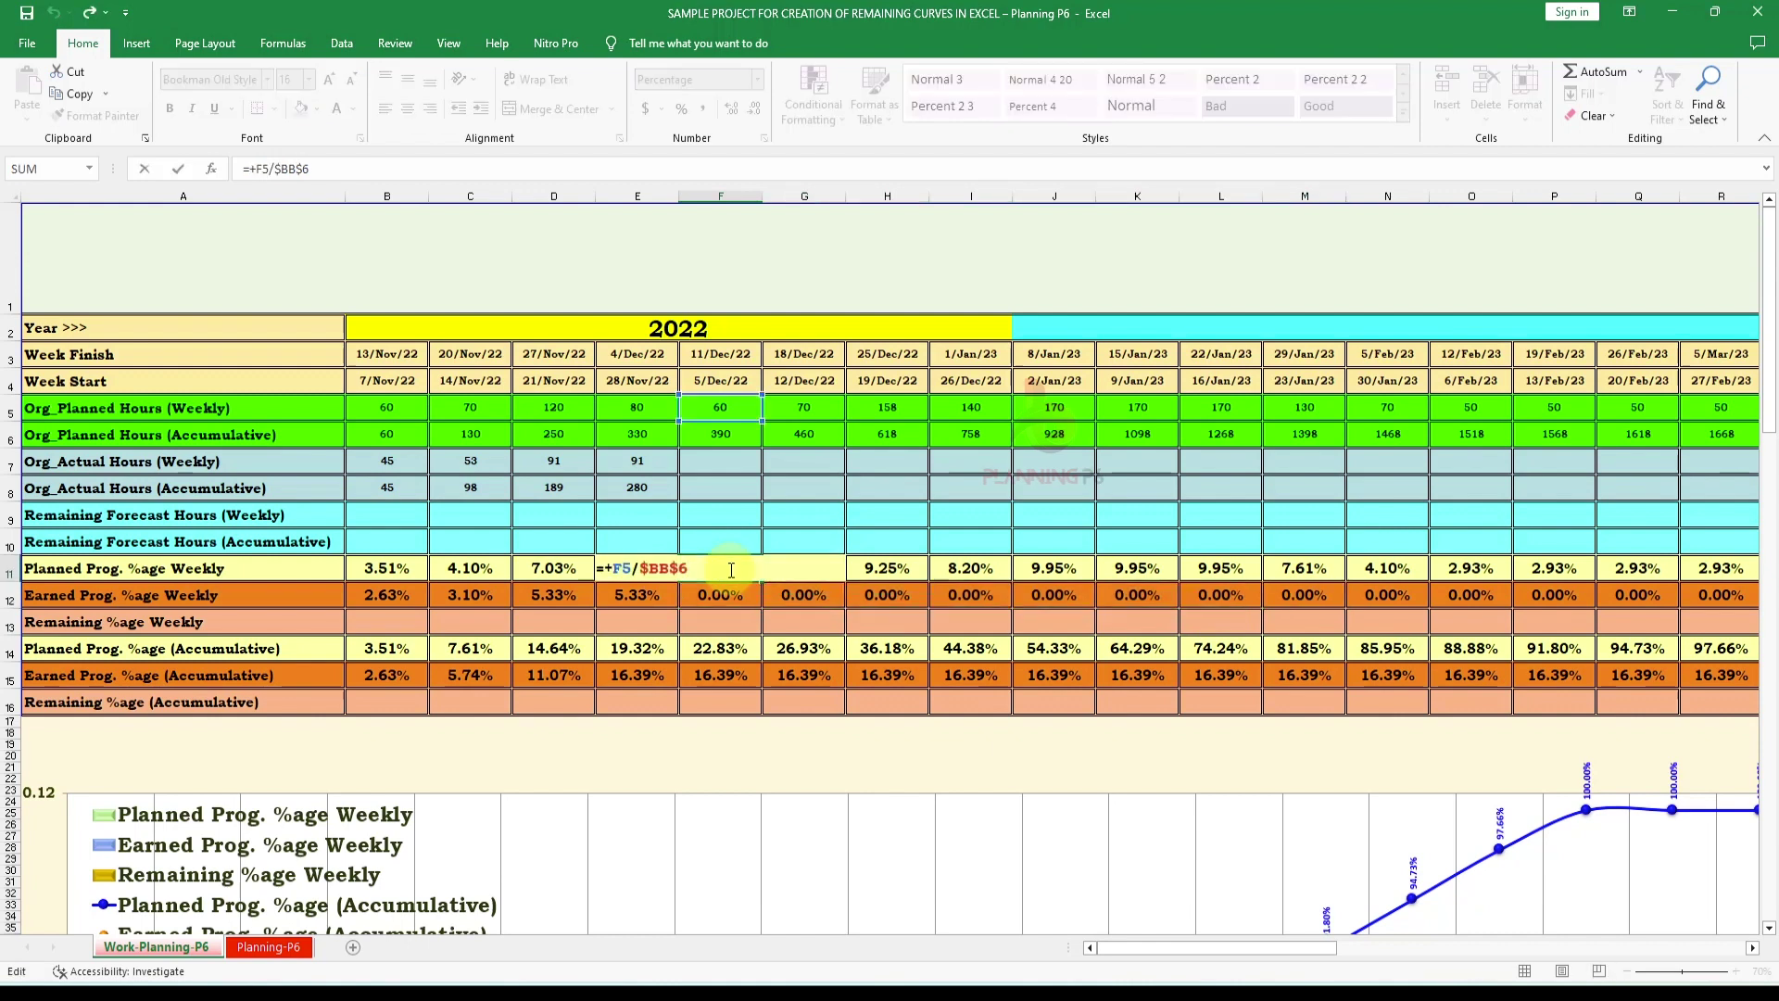
{"action": "double_click", "coordinate": [733, 593]}
{"action": "key", "text": "Escape"}
{"action": "left_click_drag", "start_coordinate": [737, 594], "coordinate": [1687, 596]}
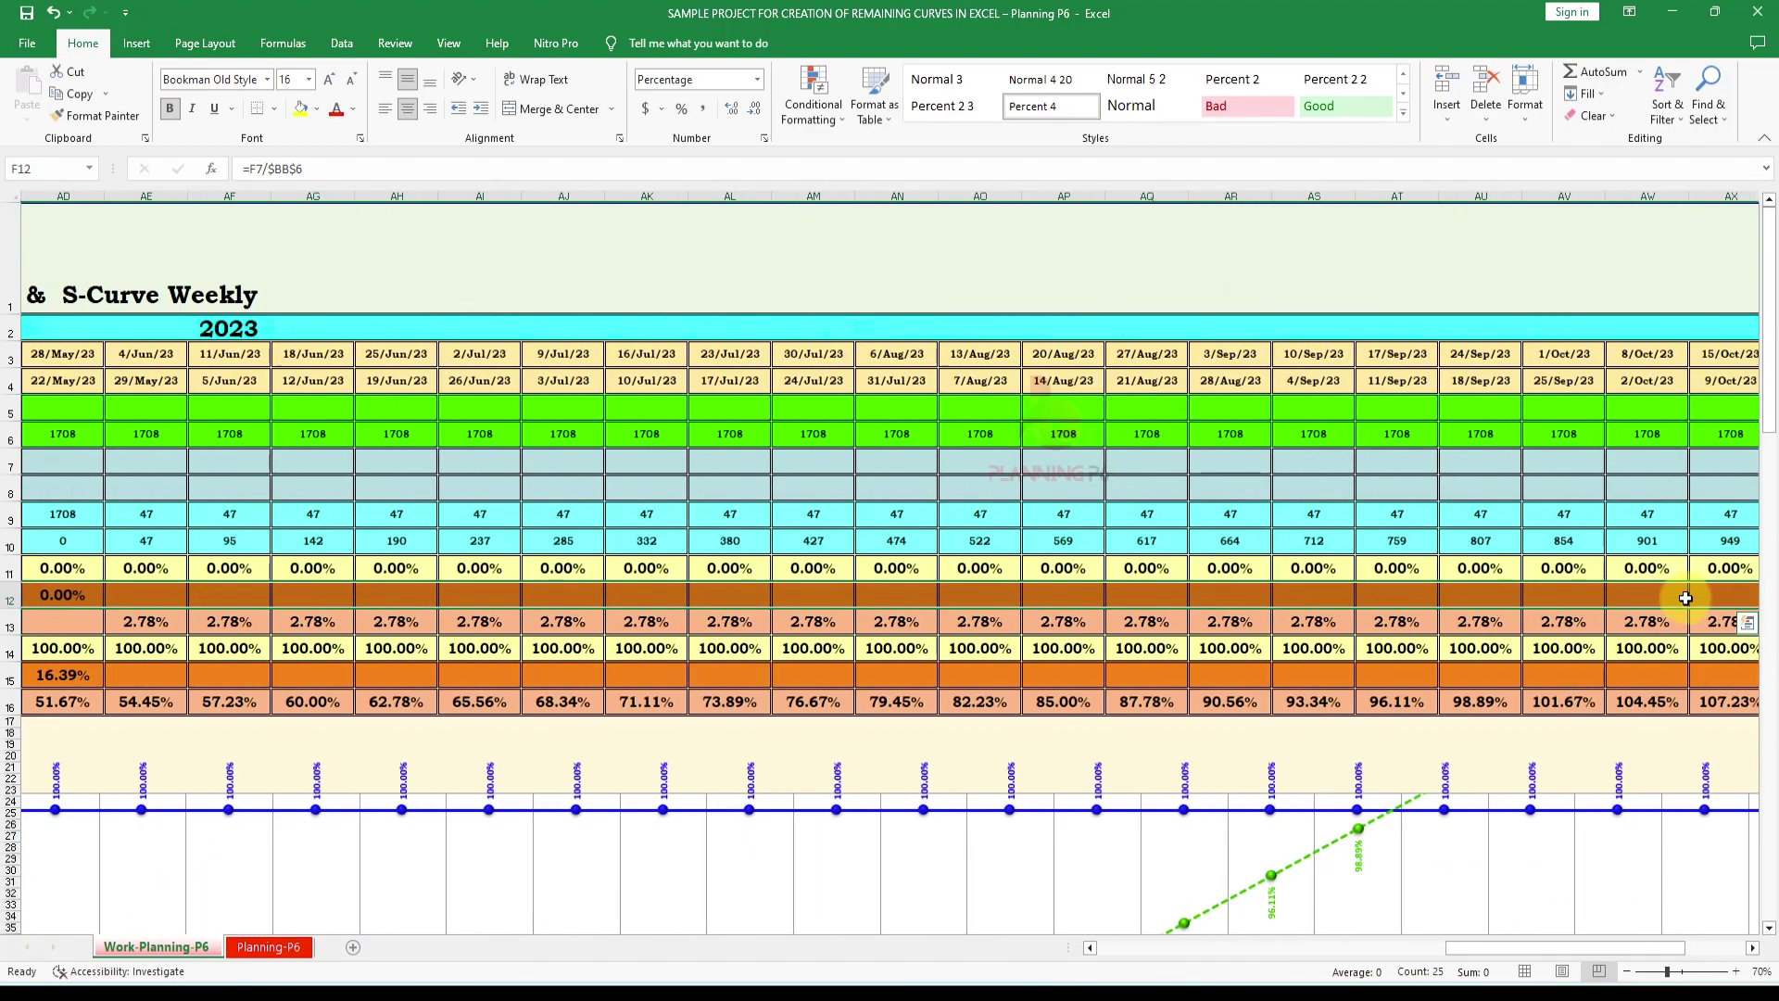
{"action": "key", "text": "Delete"}
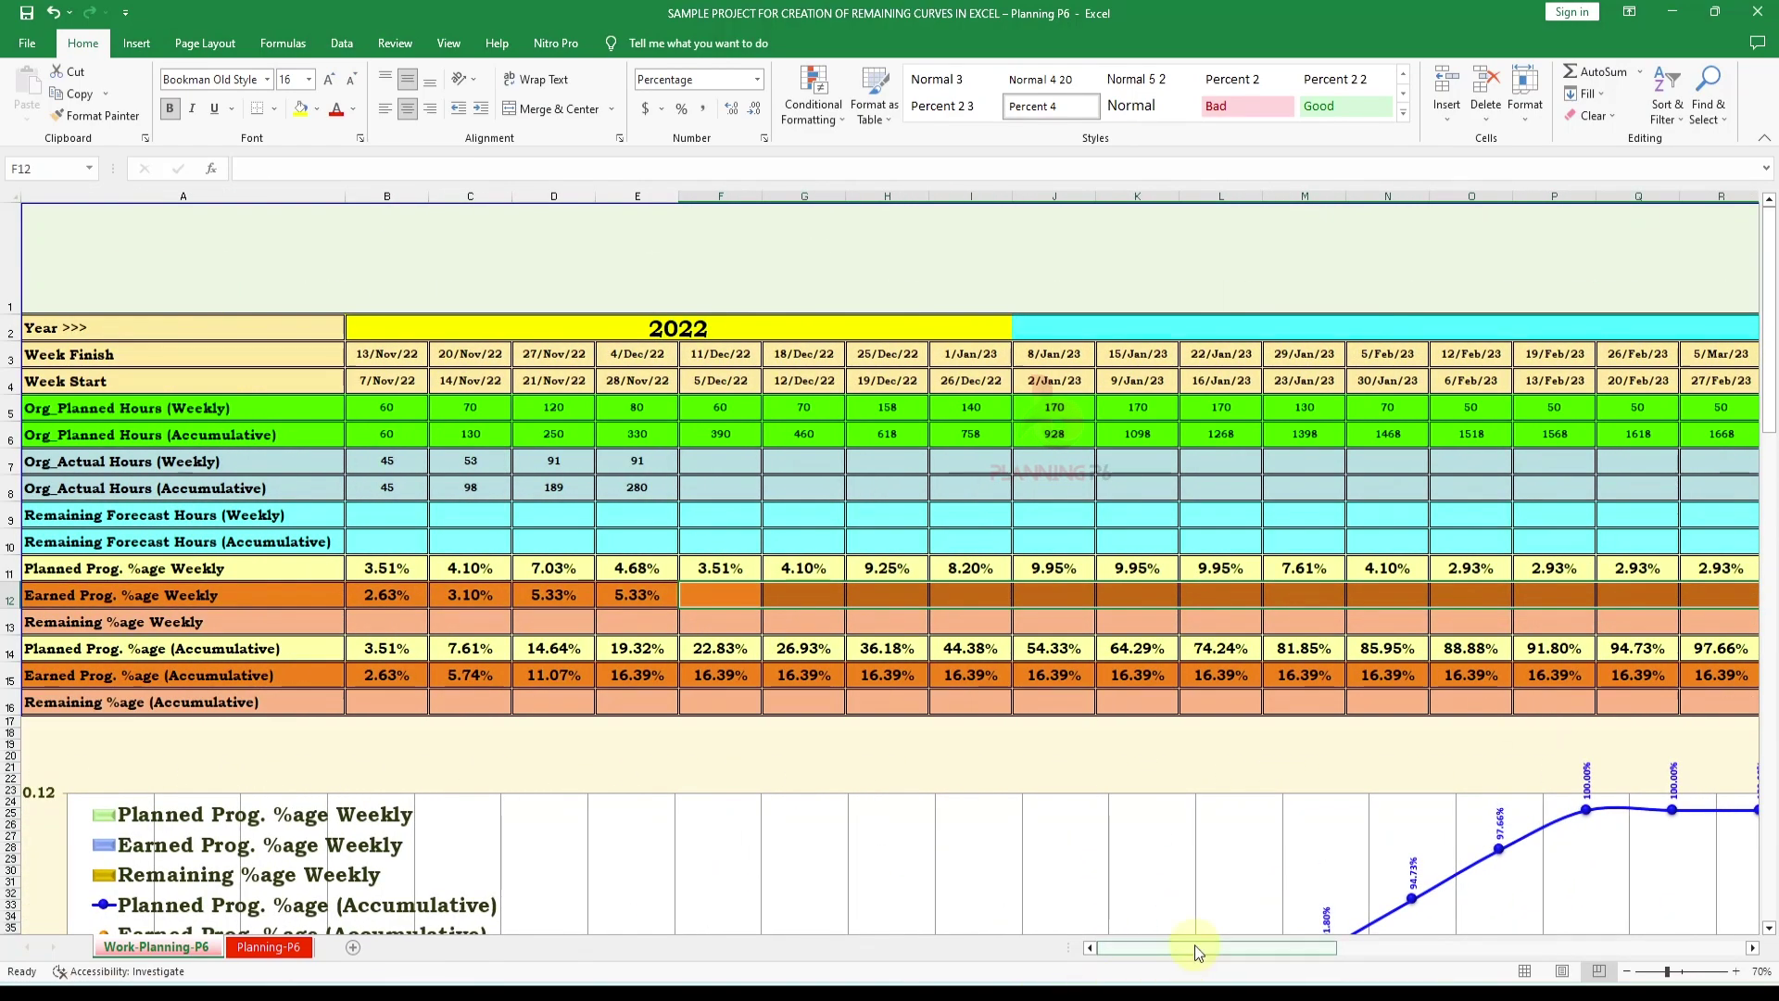
Clear the Earned Prog. %age (Accumulative) values from F15 onward and inspect the earned curve in the chart
{"action": "scroll", "coordinate": [639, 683], "scroll_direction": "down", "scroll_amount": 20}
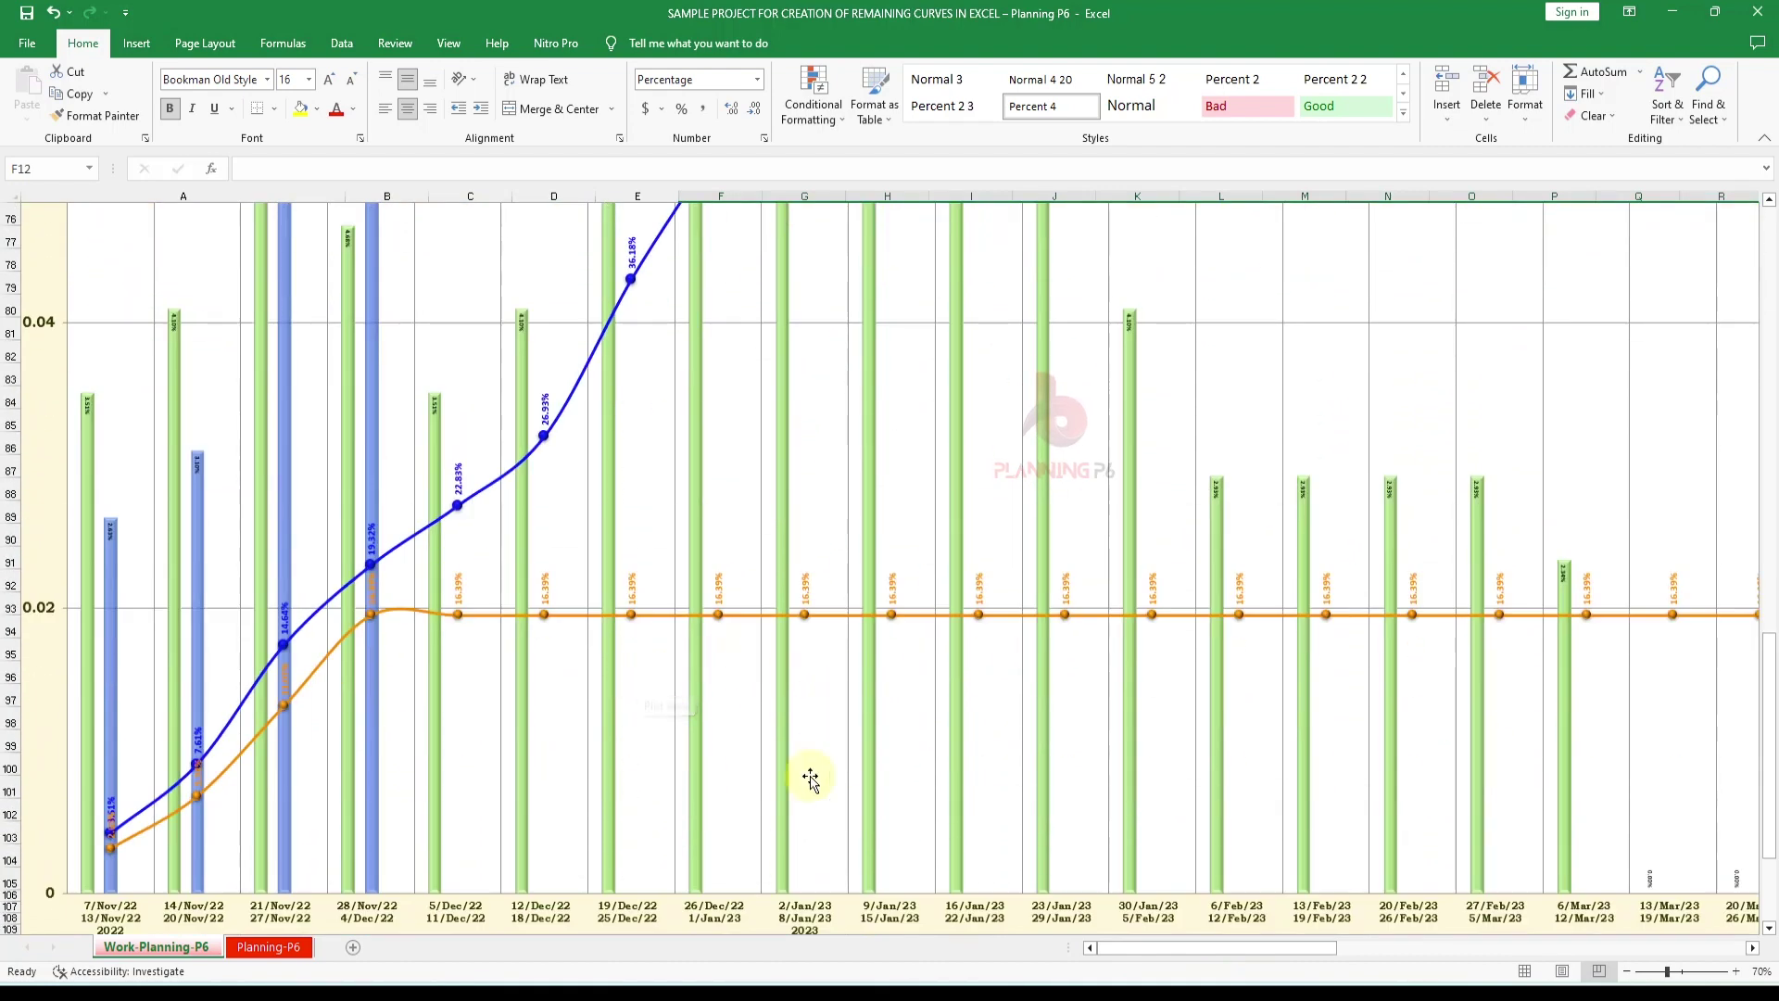
{"action": "scroll", "coordinate": [842, 738], "scroll_direction": "up", "scroll_amount": 20}
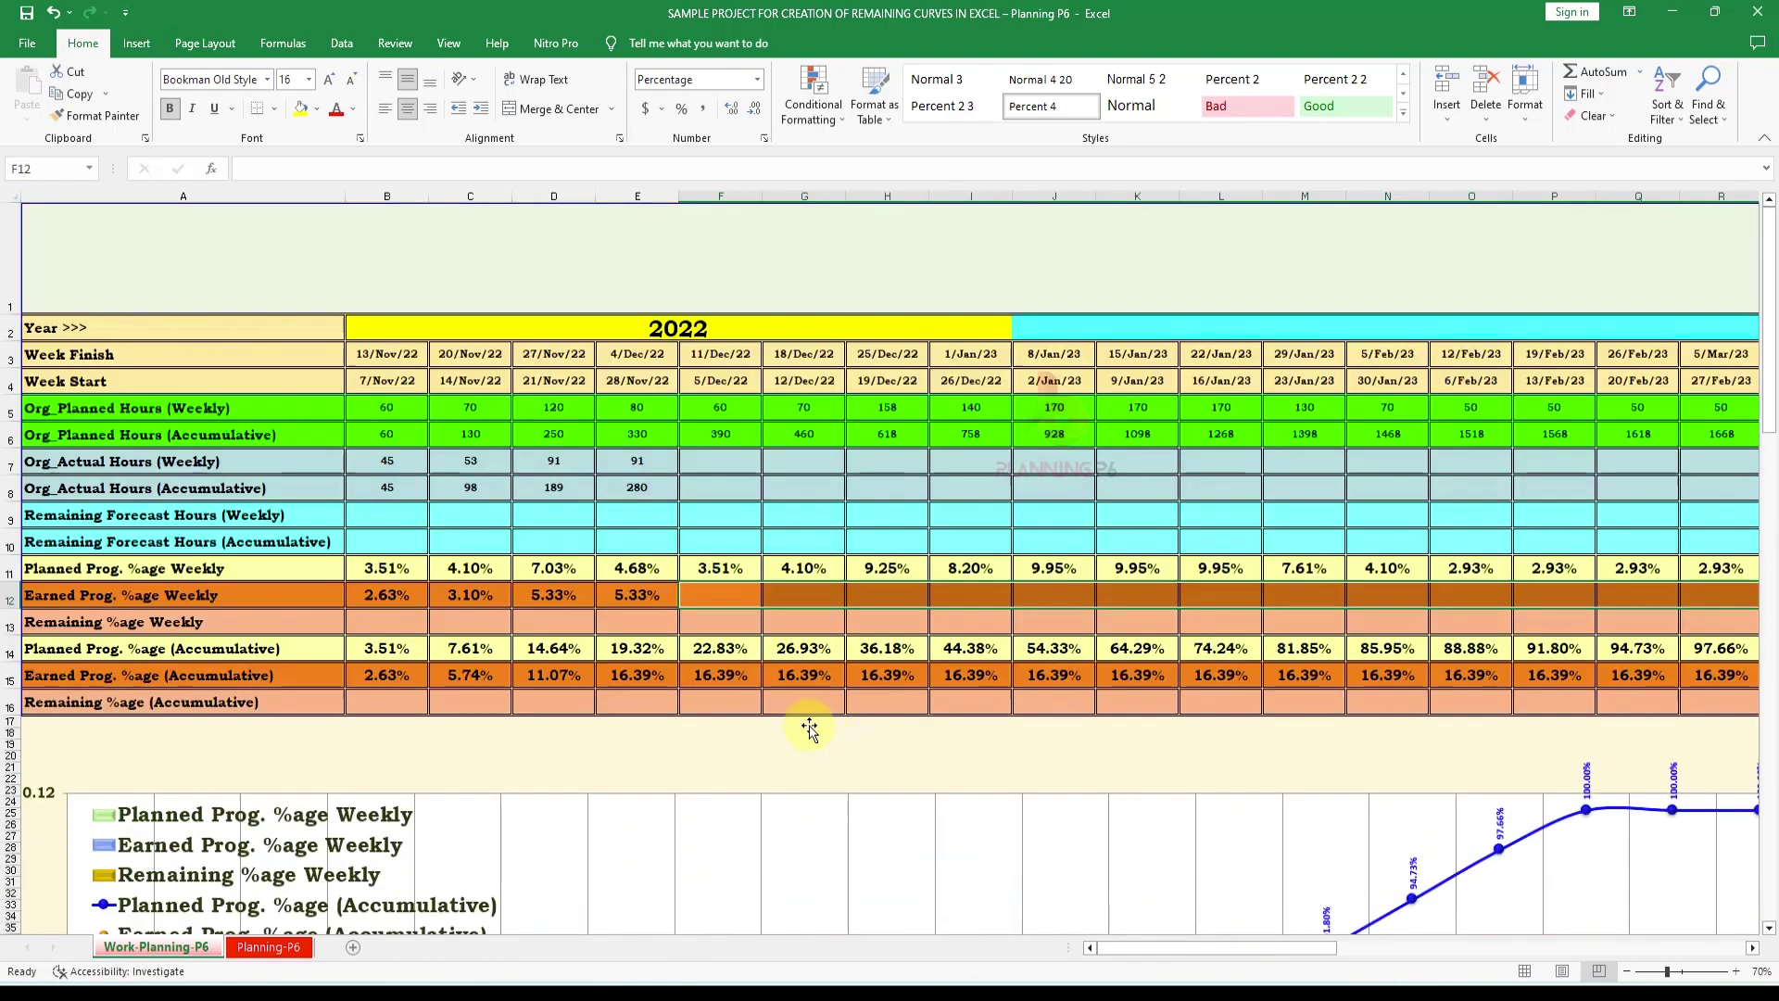
{"action": "left_click", "coordinate": [742, 651]}
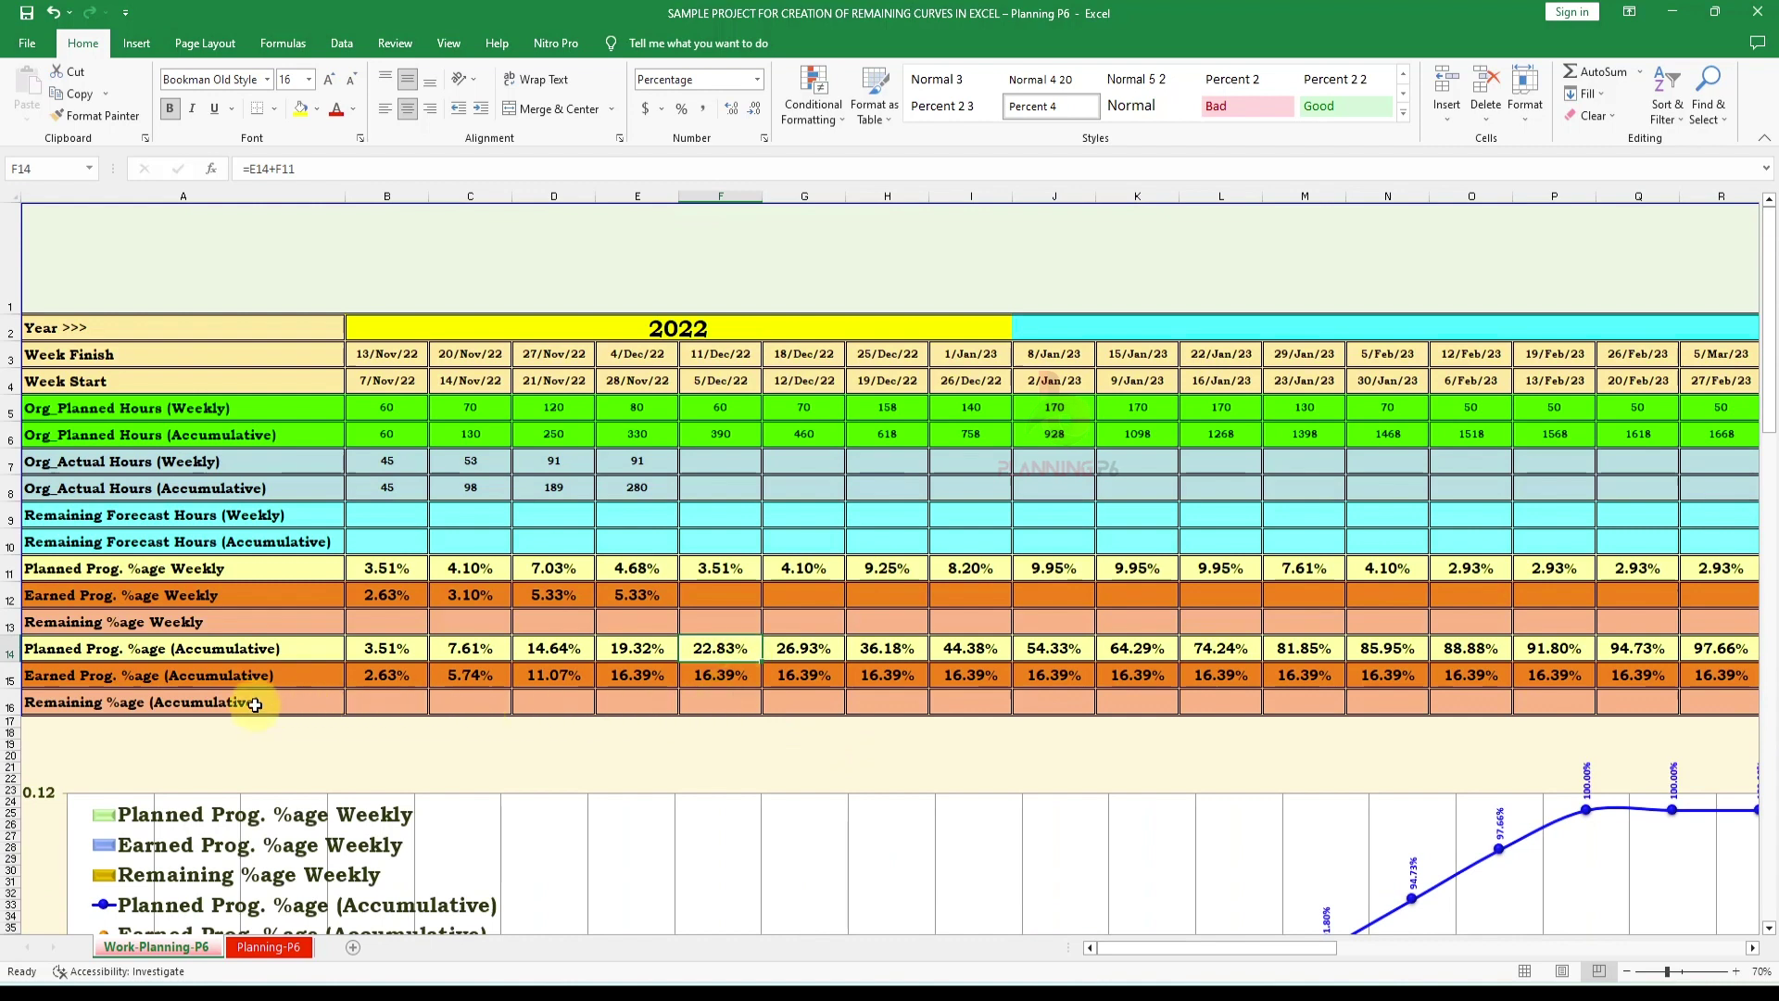
{"action": "left_click", "coordinate": [725, 675]}
{"action": "left_click_drag", "start_coordinate": [710, 677], "coordinate": [1650, 686]}
{"action": "key", "text": "Delete"}
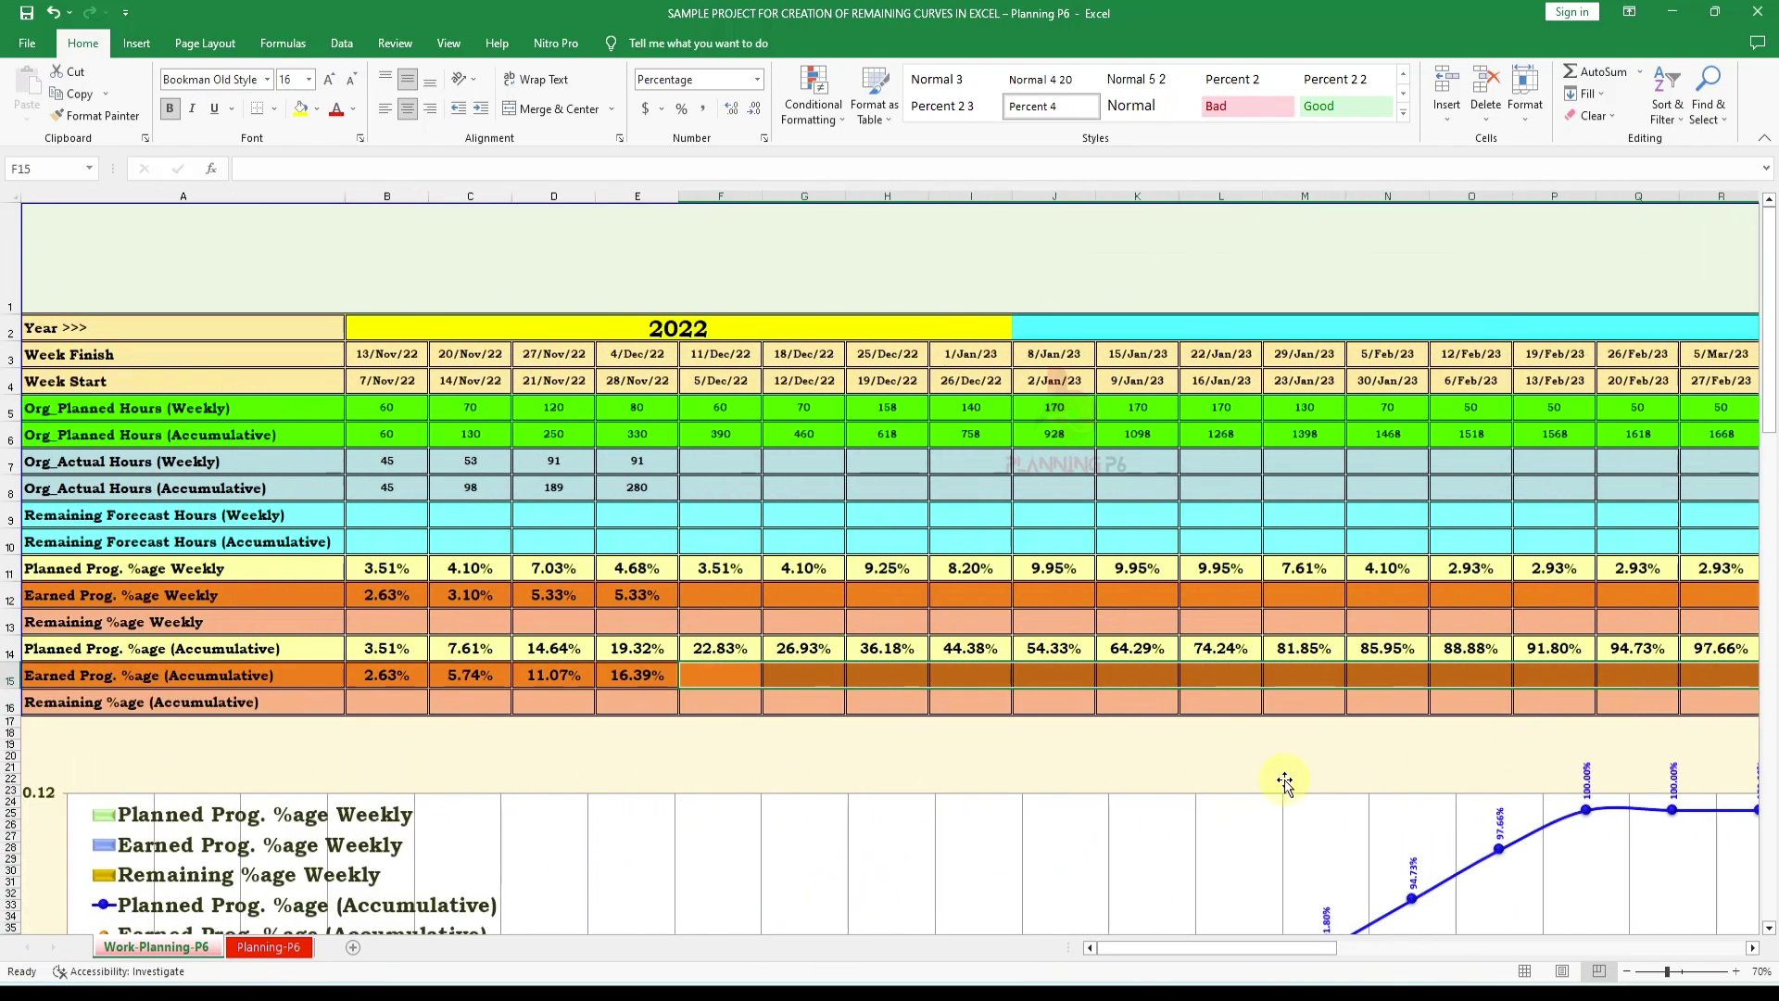
{"action": "scroll", "coordinate": [691, 739], "scroll_direction": "down", "scroll_amount": 20}
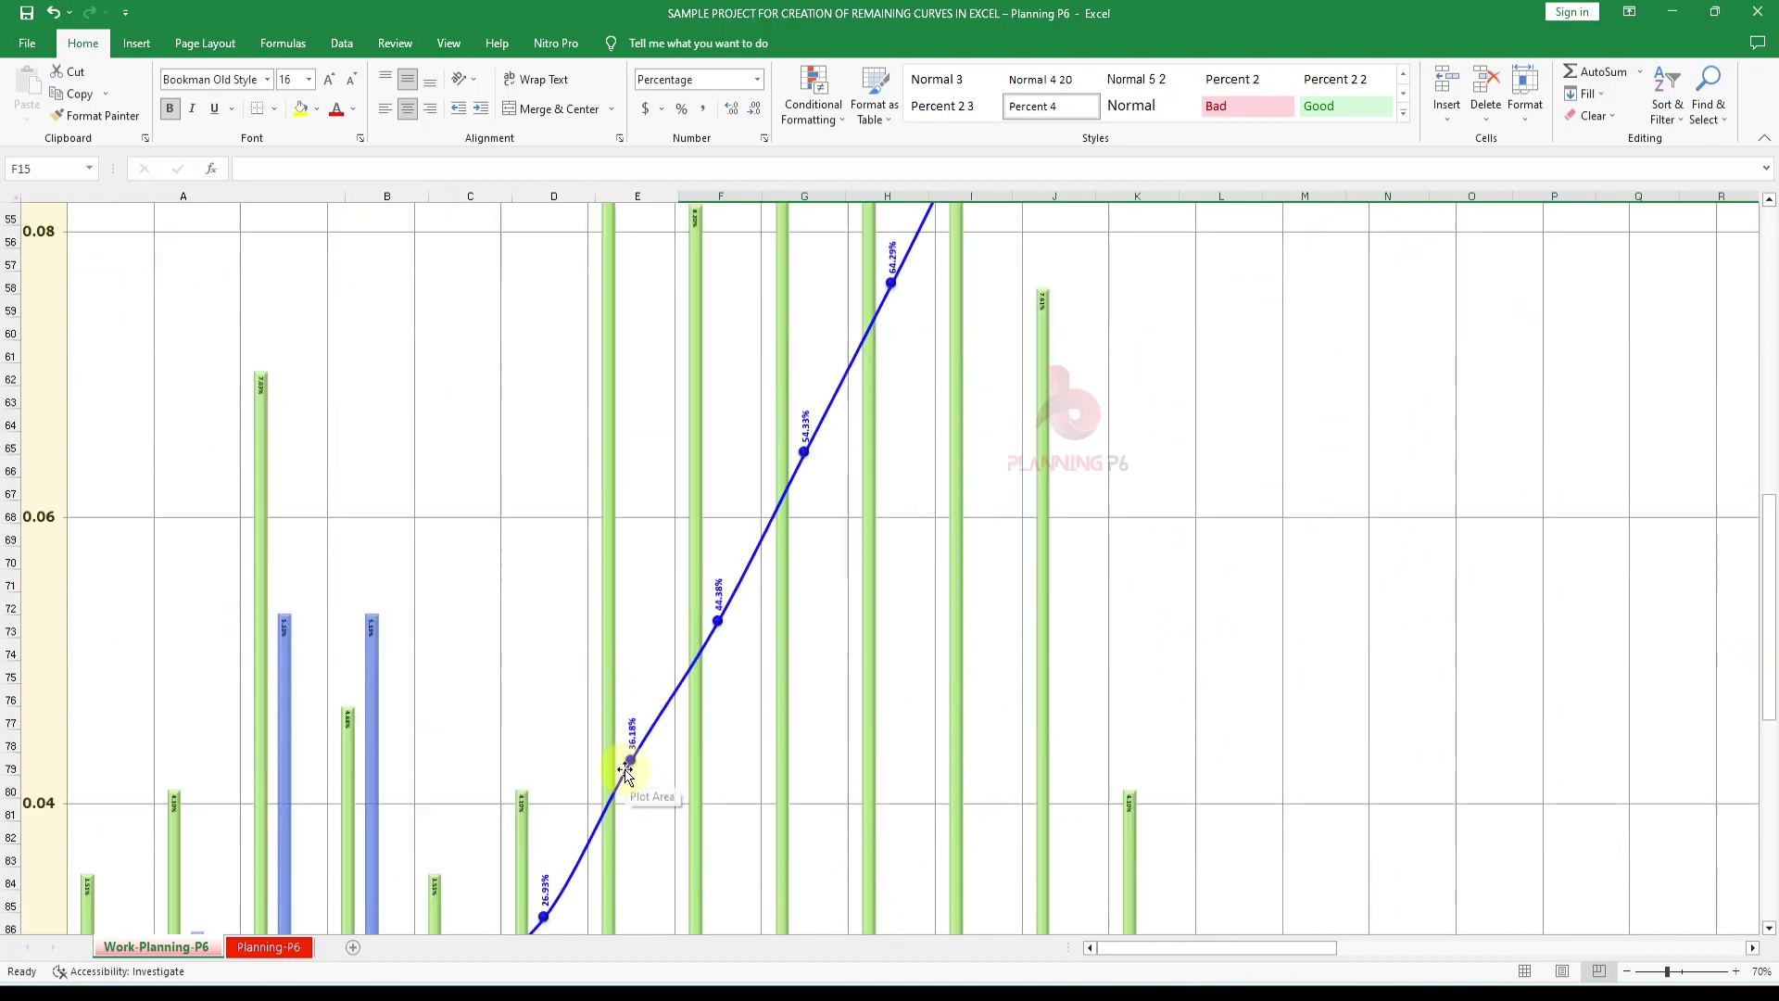
{"action": "scroll", "coordinate": [625, 771], "scroll_direction": "down", "scroll_amount": 2}
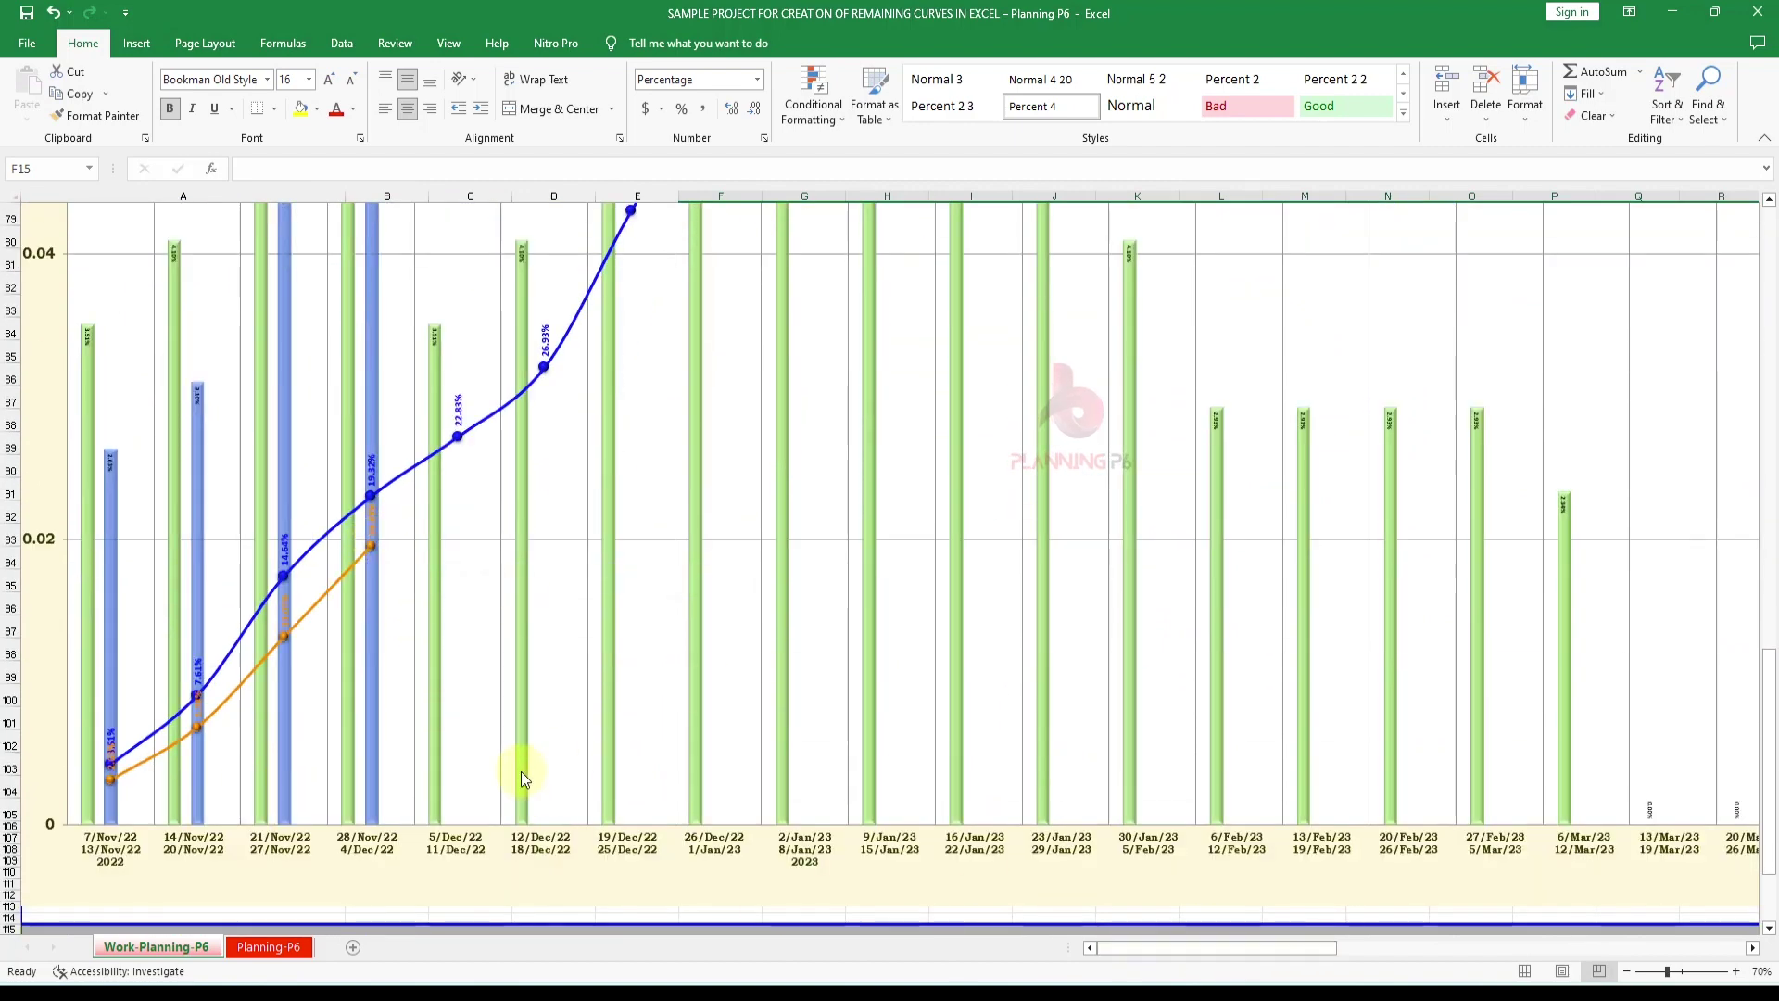
{"action": "scroll", "coordinate": [523, 771], "scroll_direction": "up", "scroll_amount": 5}
{"action": "scroll", "coordinate": [547, 783], "scroll_direction": "up", "scroll_amount": 4}
{"action": "scroll", "coordinate": [544, 787], "scroll_direction": "up", "scroll_amount": 15}
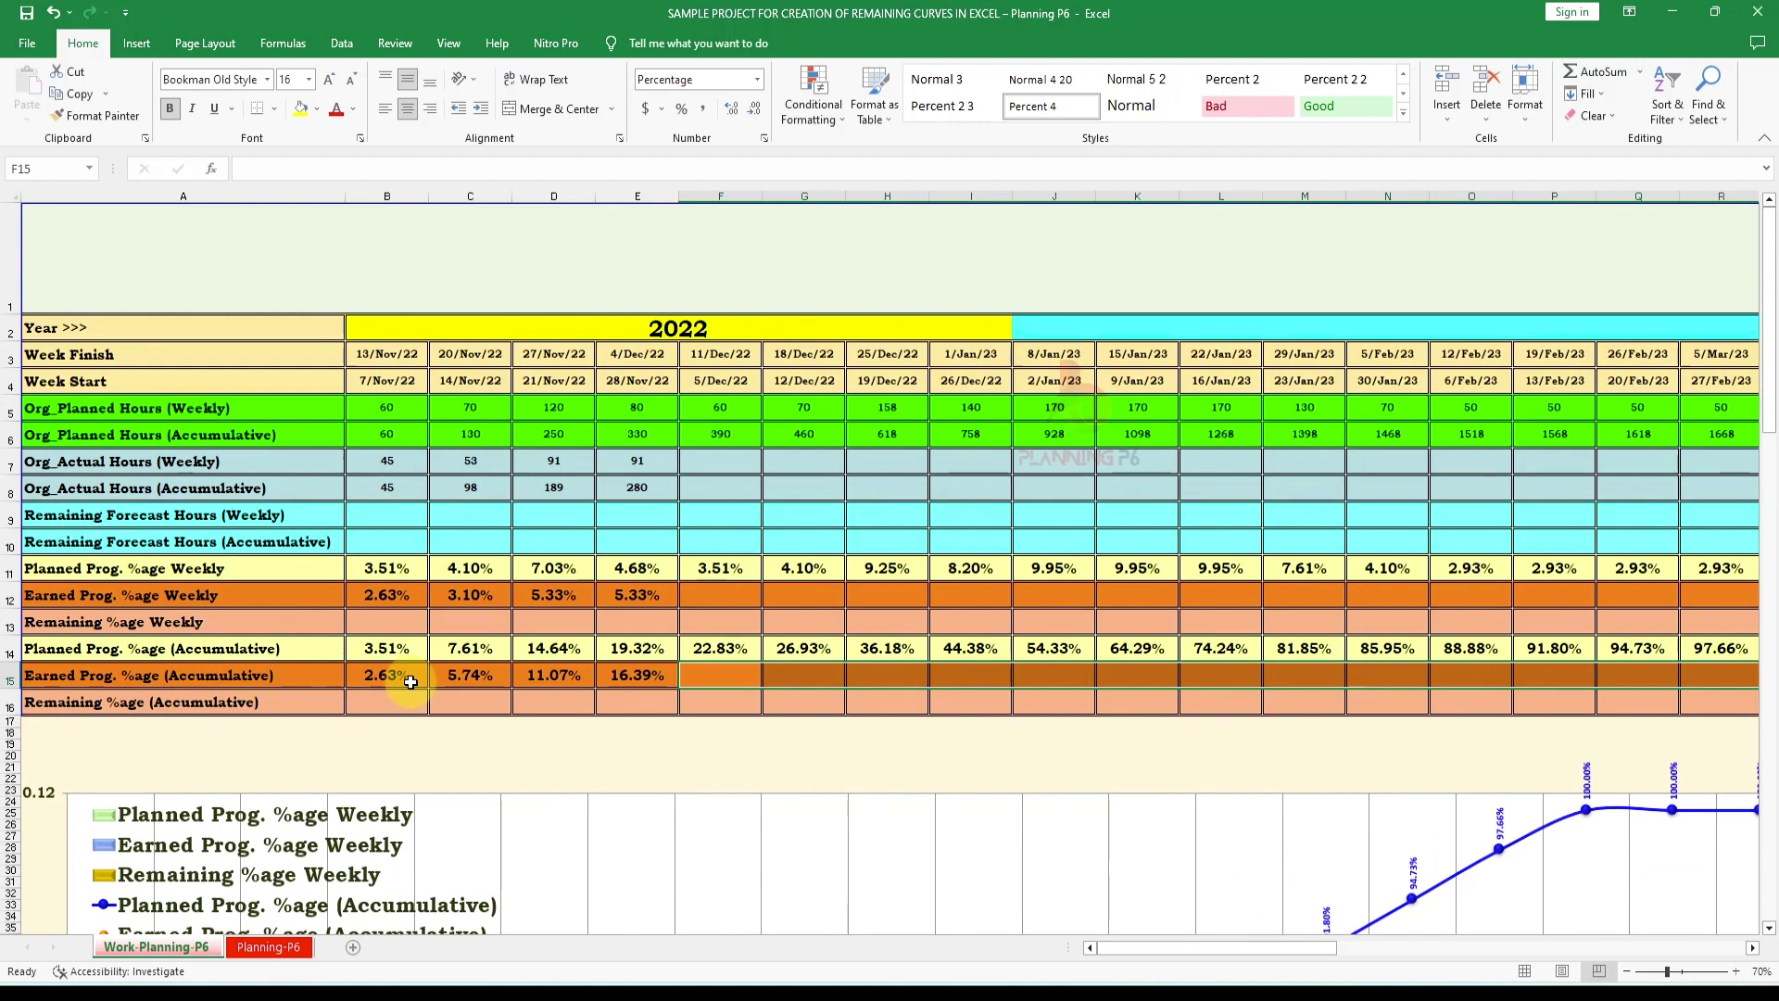
Enter the formula =E6-E8 in cell E9 of the Remaining Forecast Hours (Weekly) row
{"action": "left_click", "coordinate": [650, 490]}
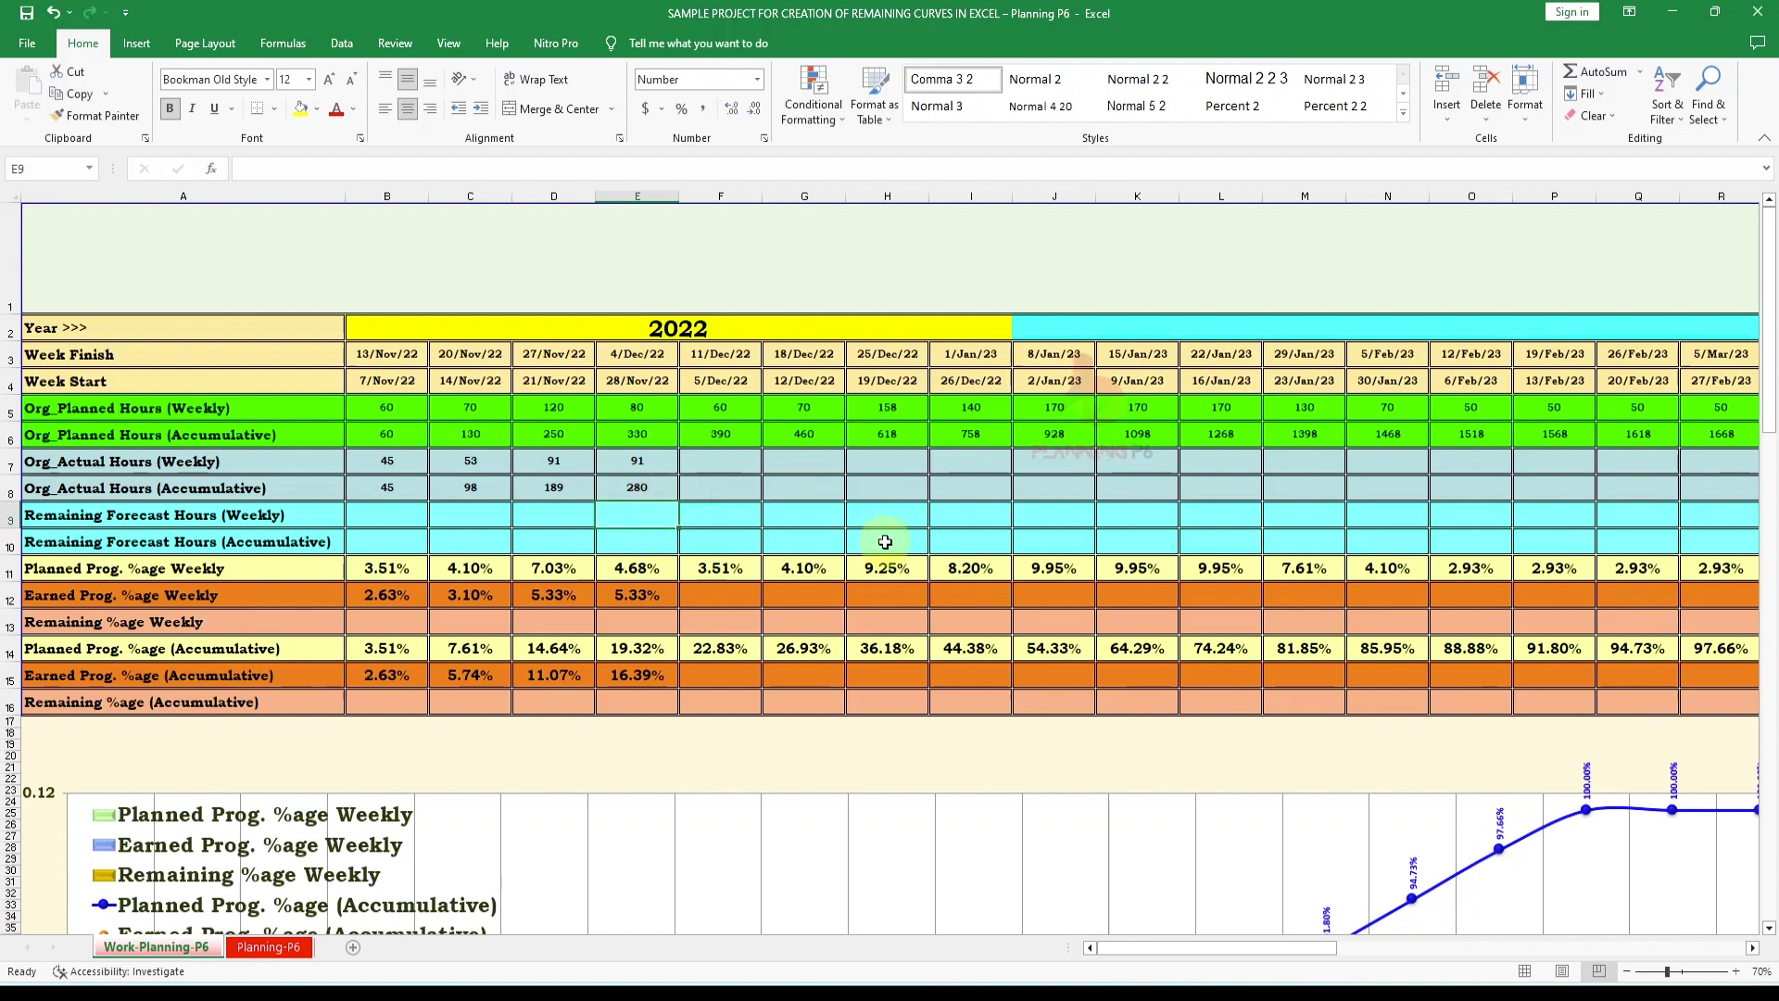
{"action": "type", "text": "="}
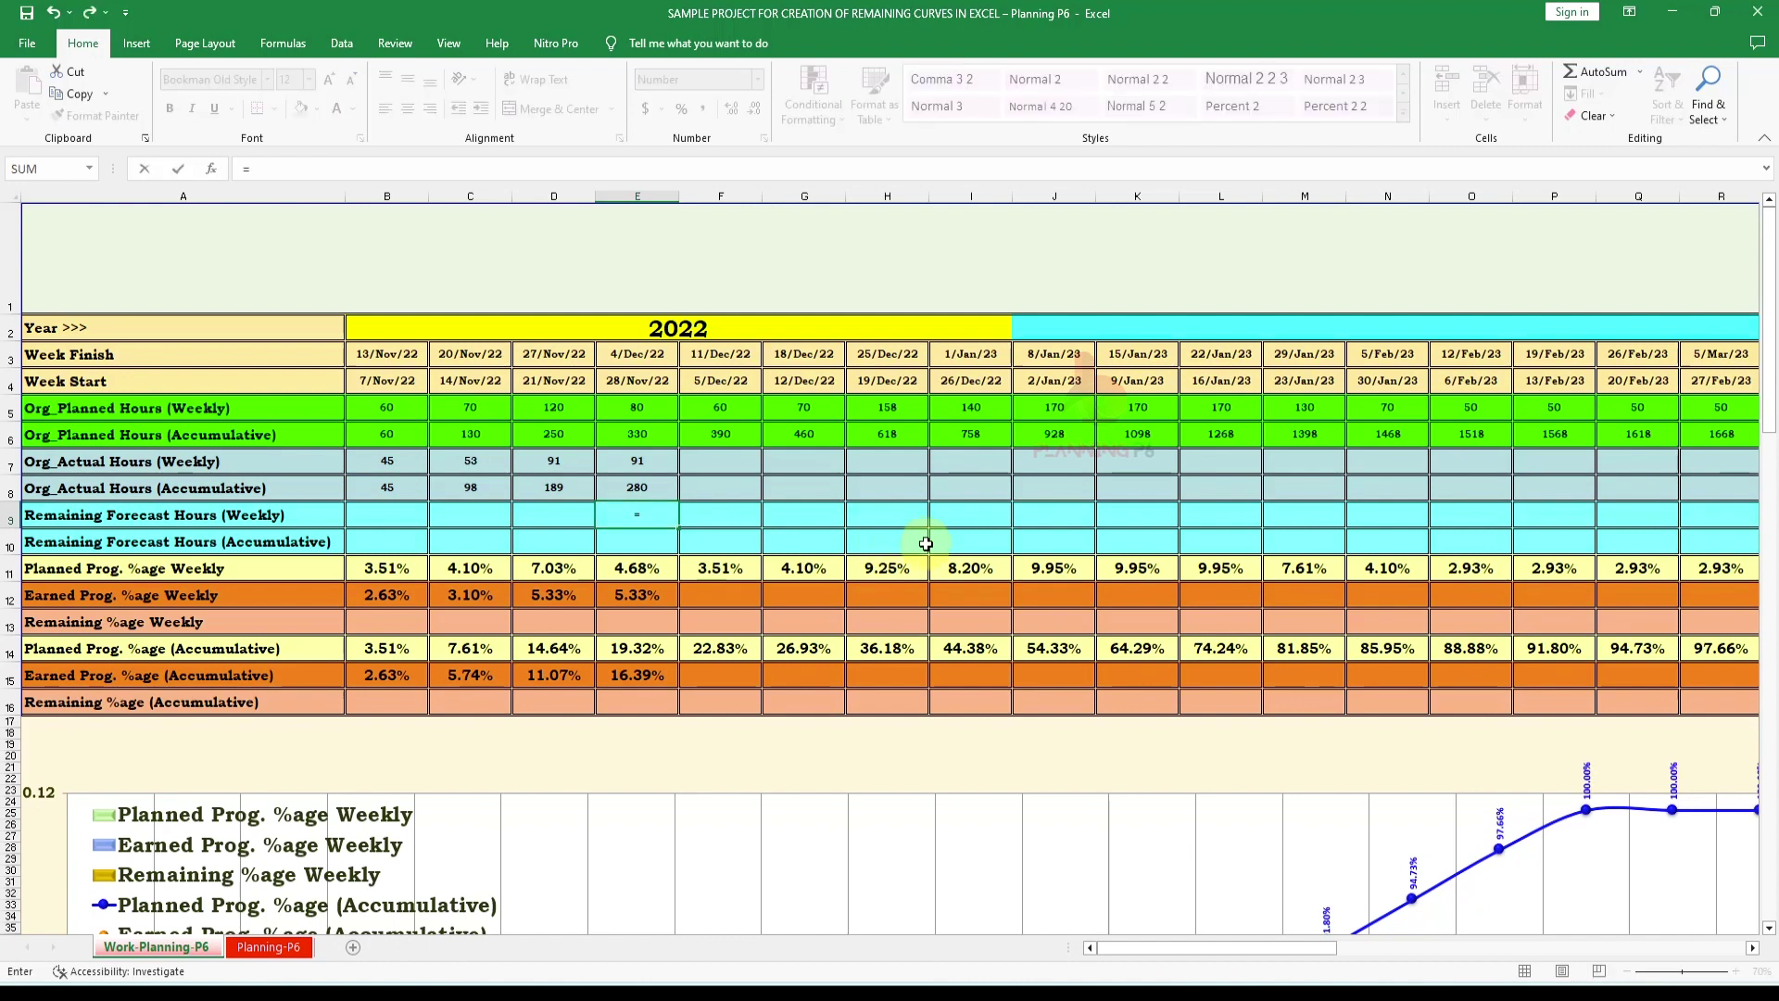
{"action": "left_click", "coordinate": [654, 489]}
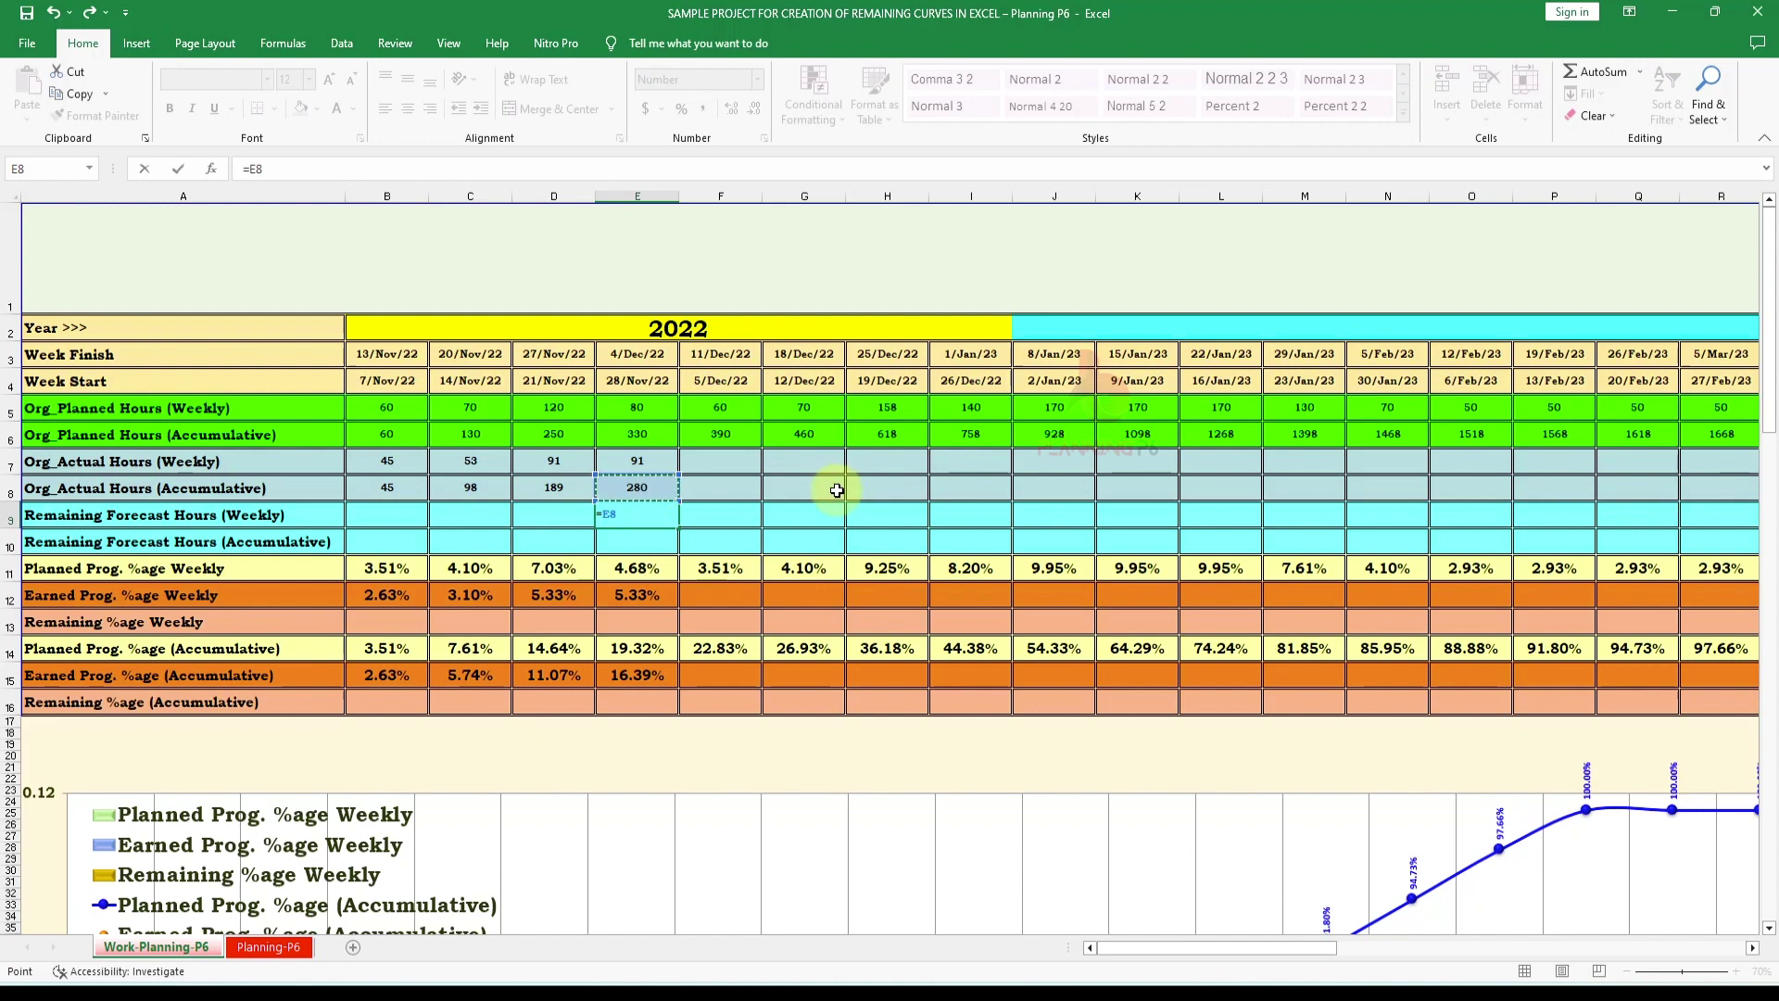
{"action": "type", "text": "-"}
{"action": "left_click", "coordinate": [651, 437]}
{"action": "left_click", "coordinate": [652, 514]}
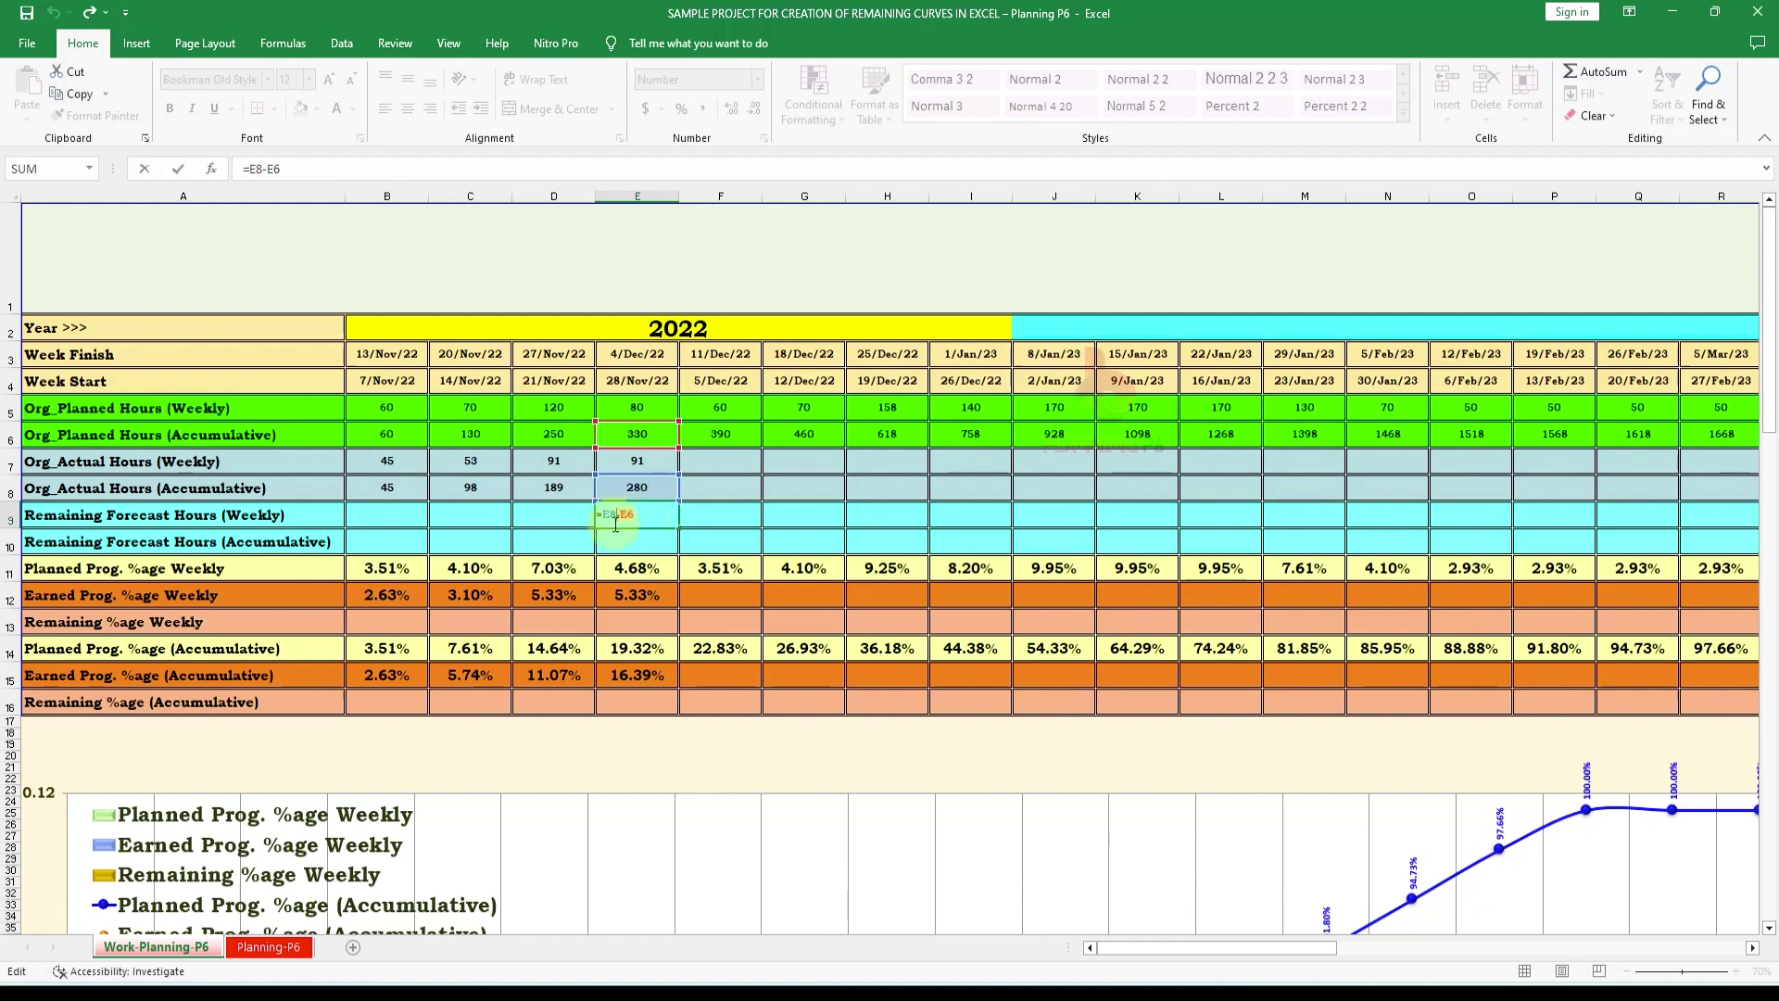
{"action": "left_click", "coordinate": [632, 429]}
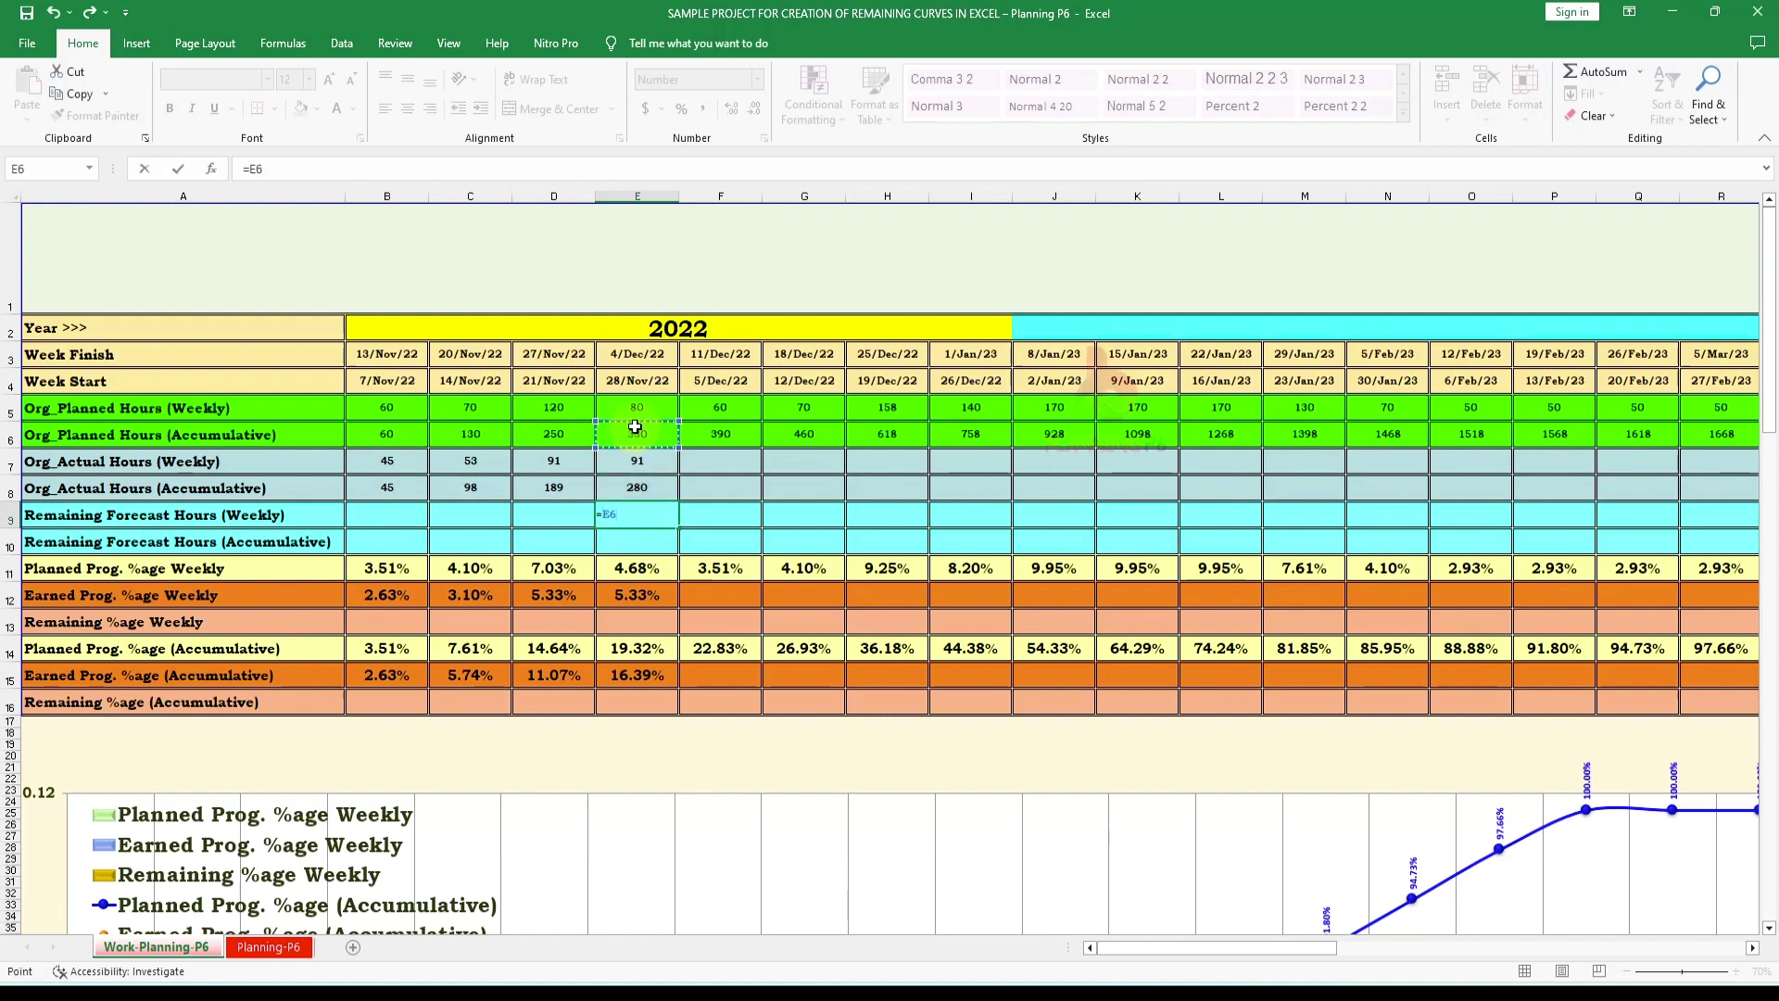
{"action": "left_click", "coordinate": [639, 485]}
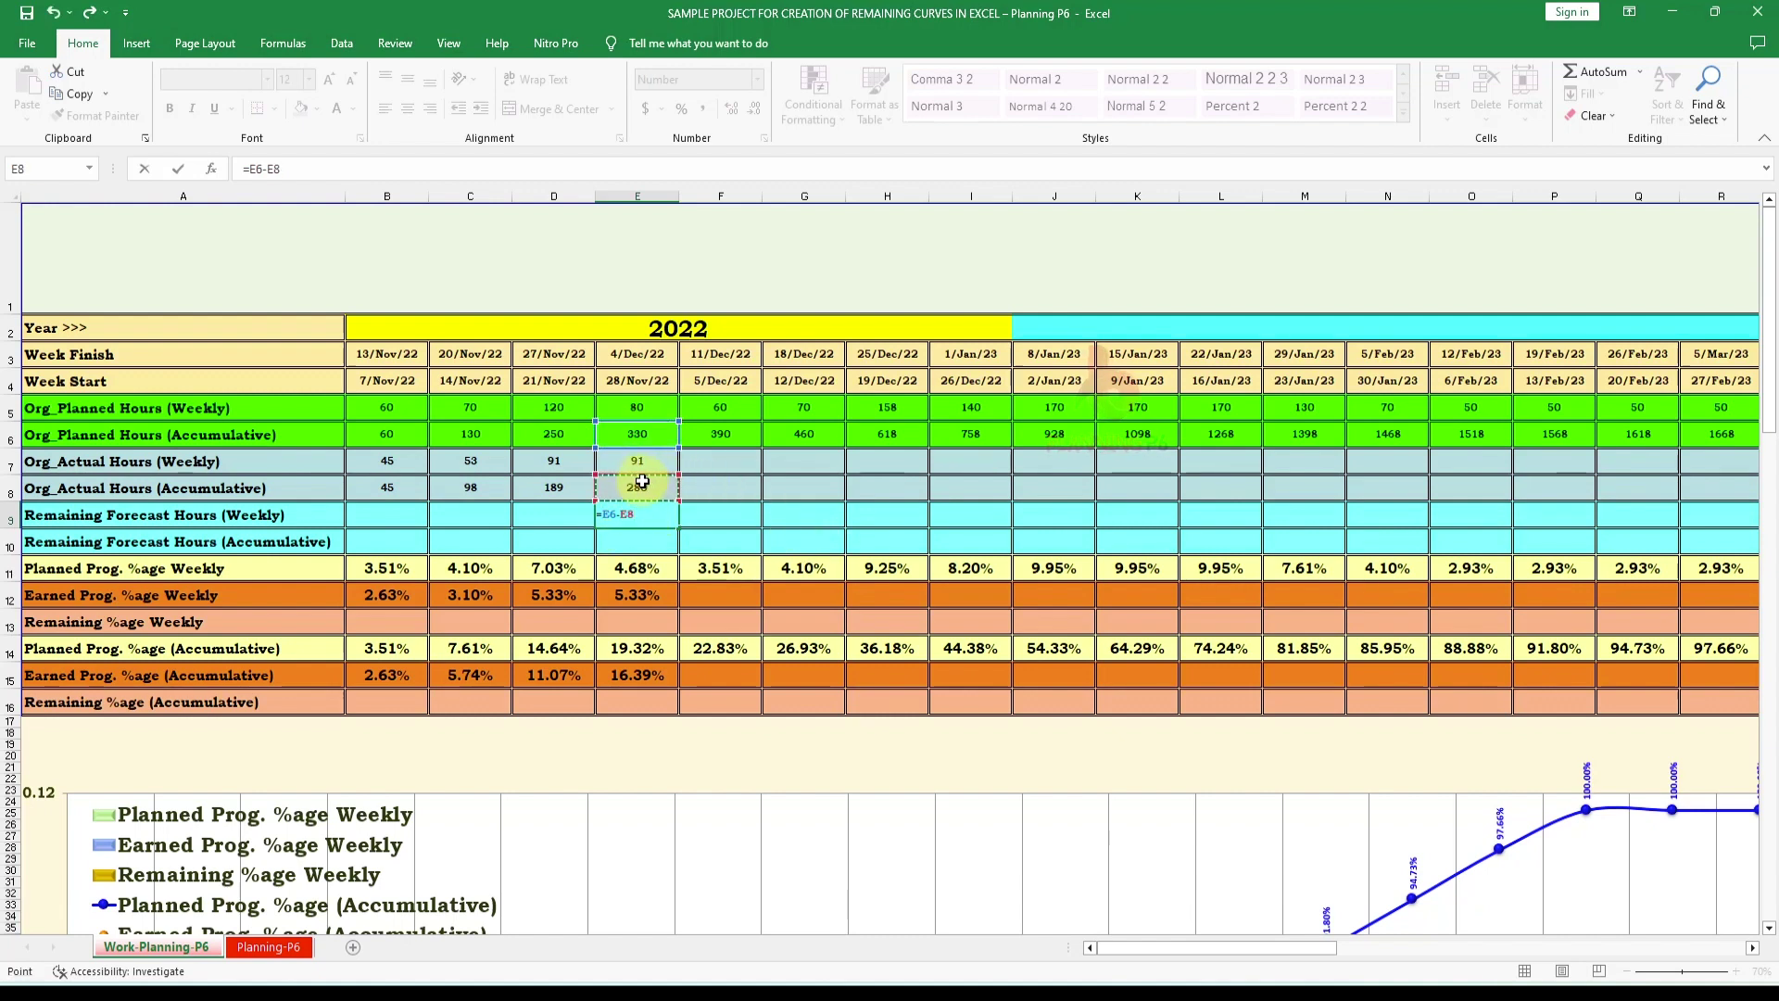
{"action": "key", "text": "Return"}
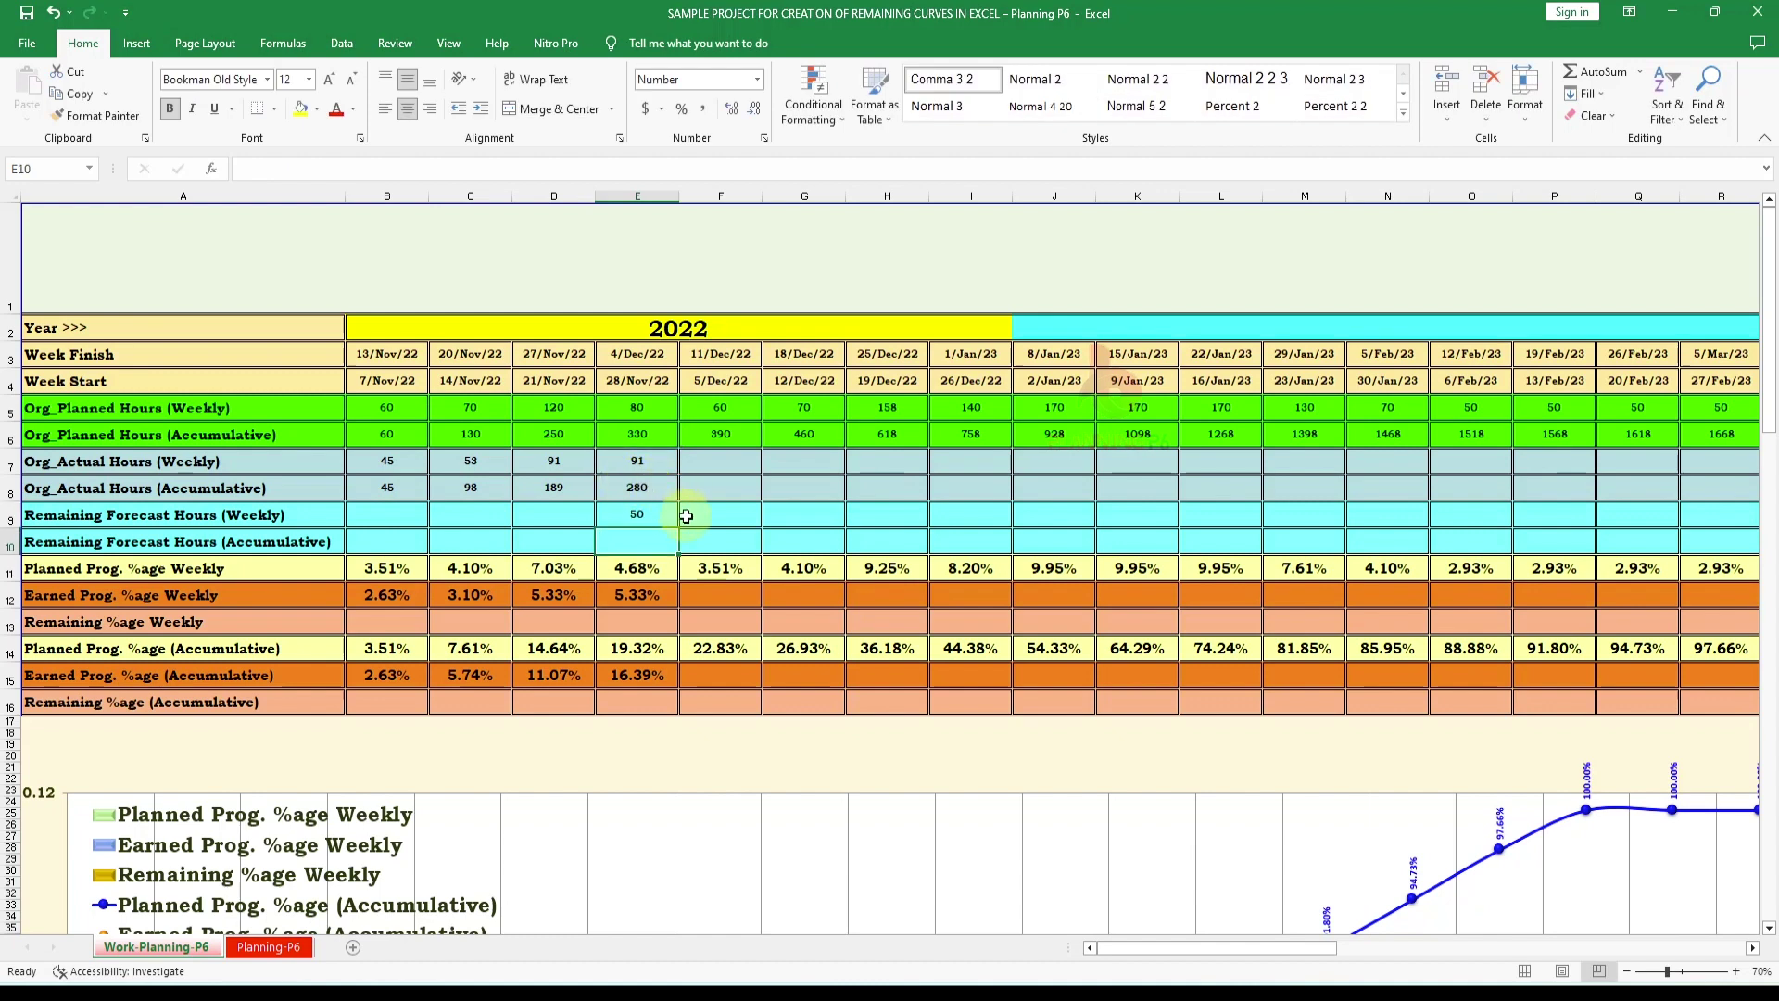
{"action": "left_click", "coordinate": [652, 527]}
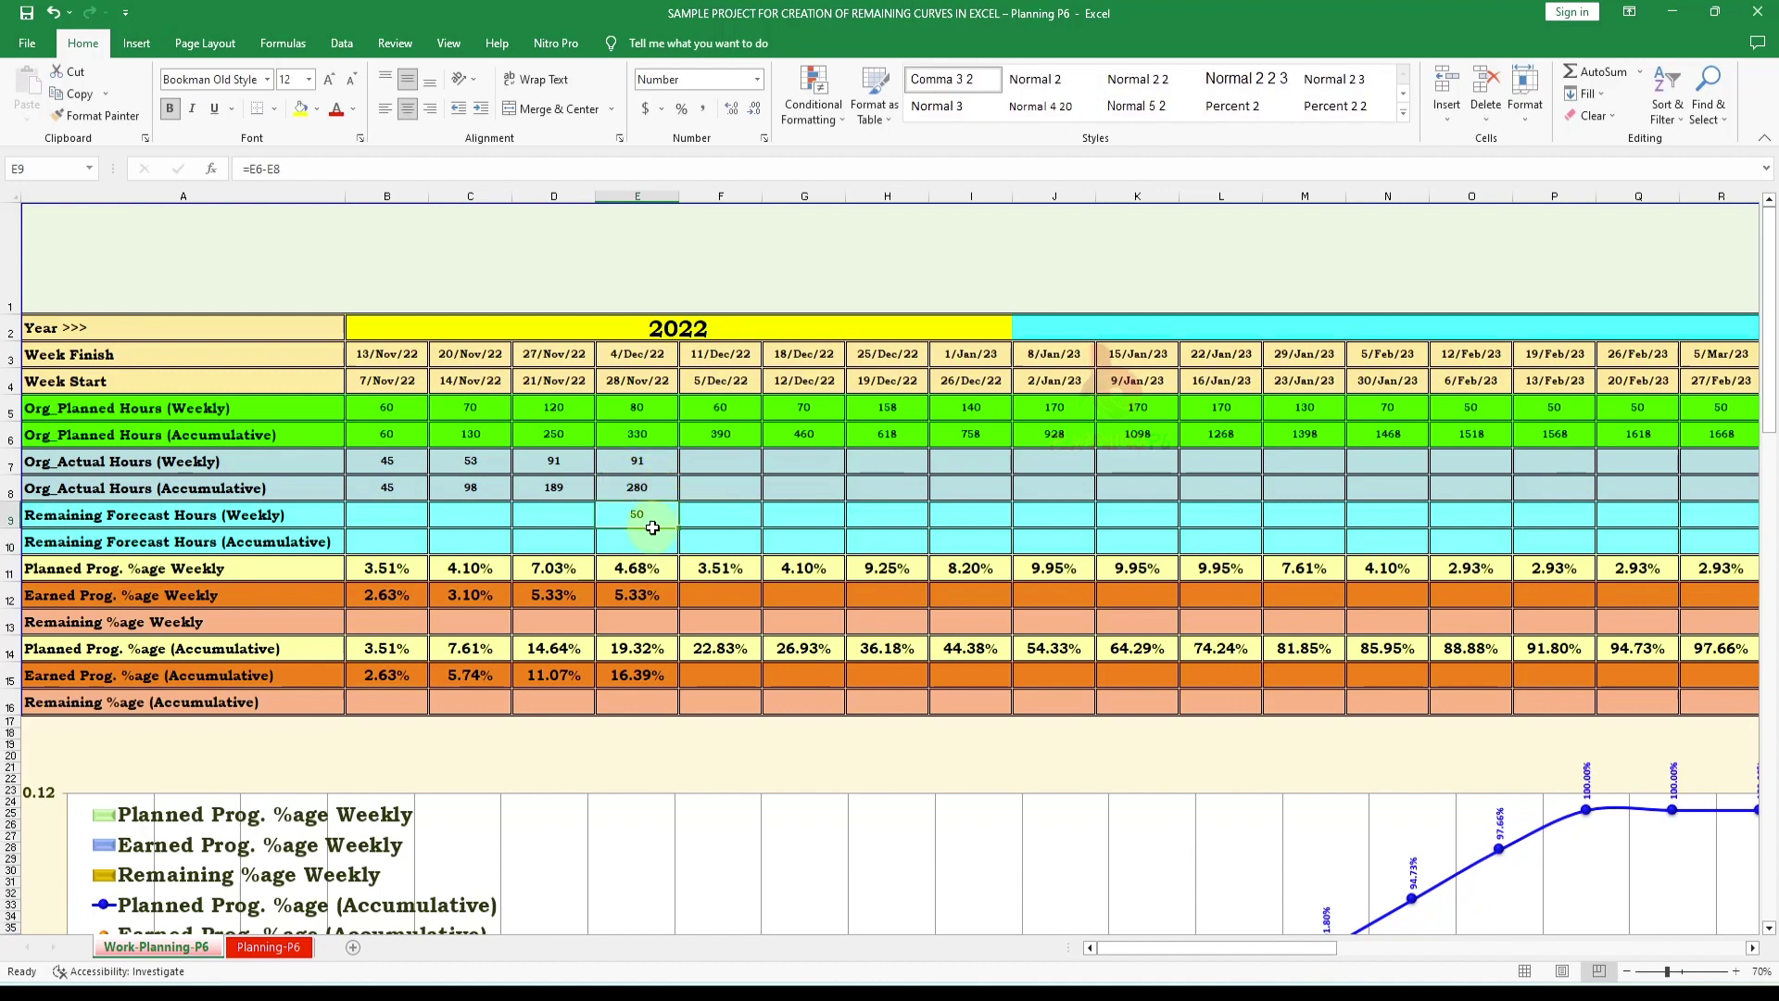
{"action": "left_click", "coordinate": [698, 514]}
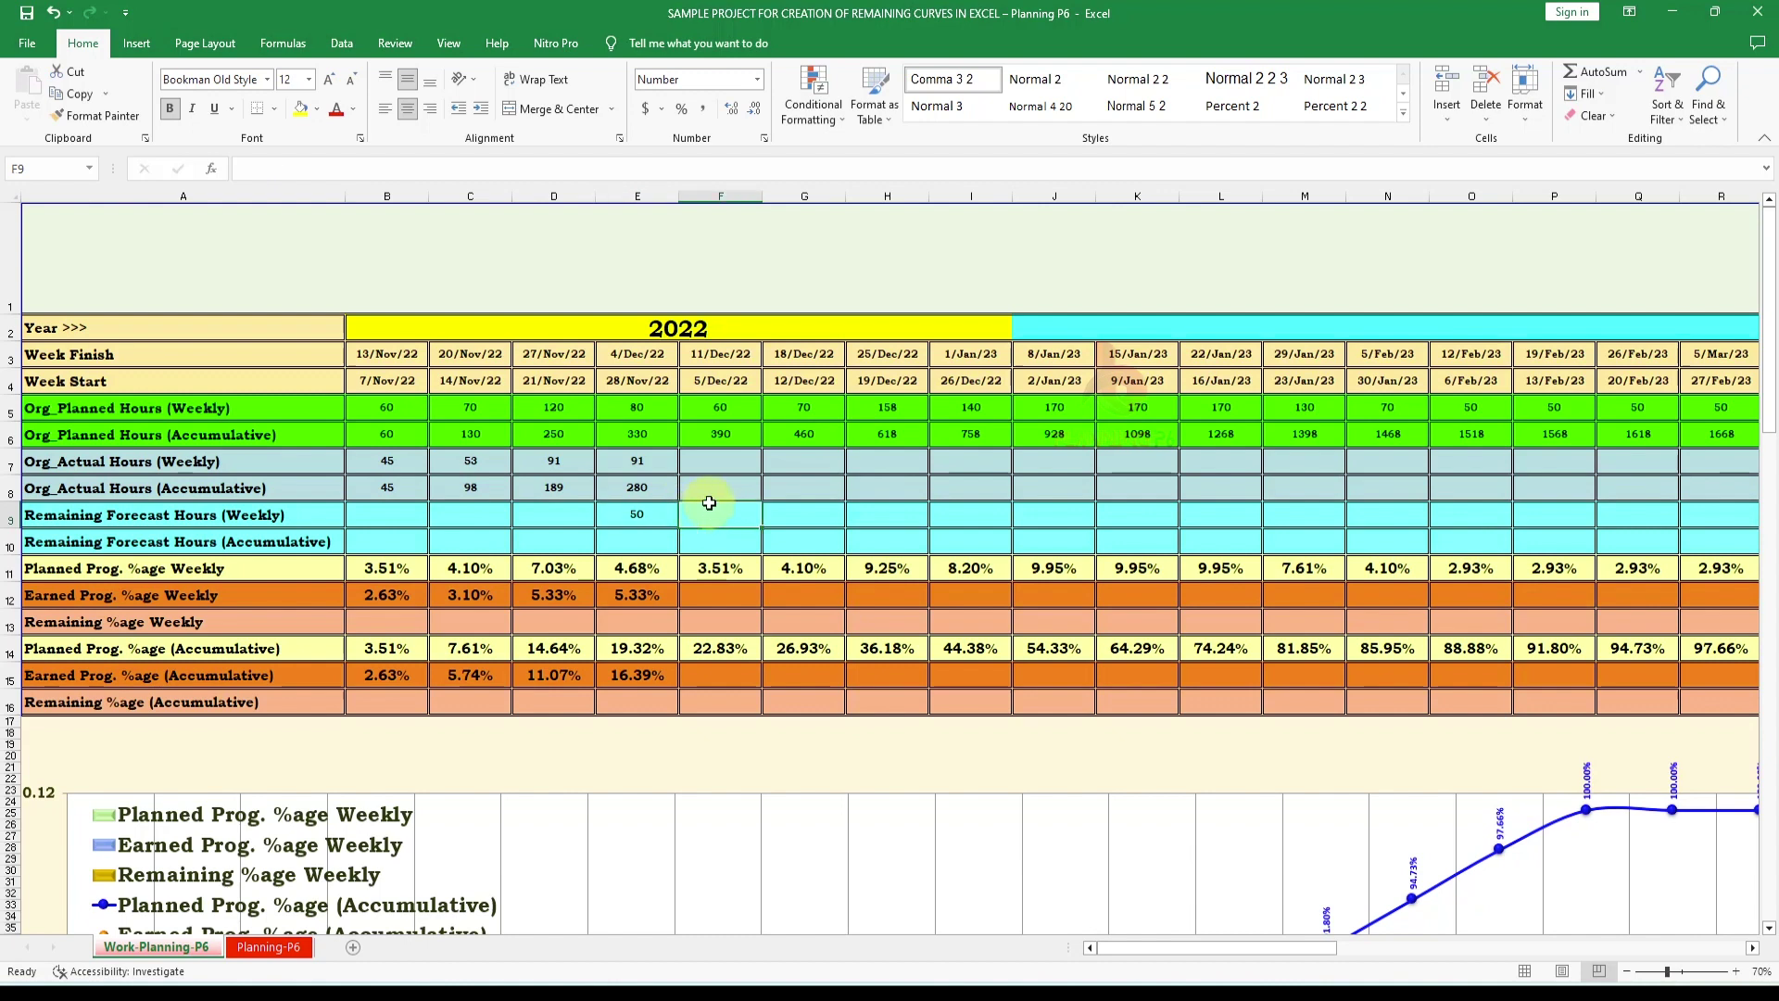
{"action": "type", "text": "="}
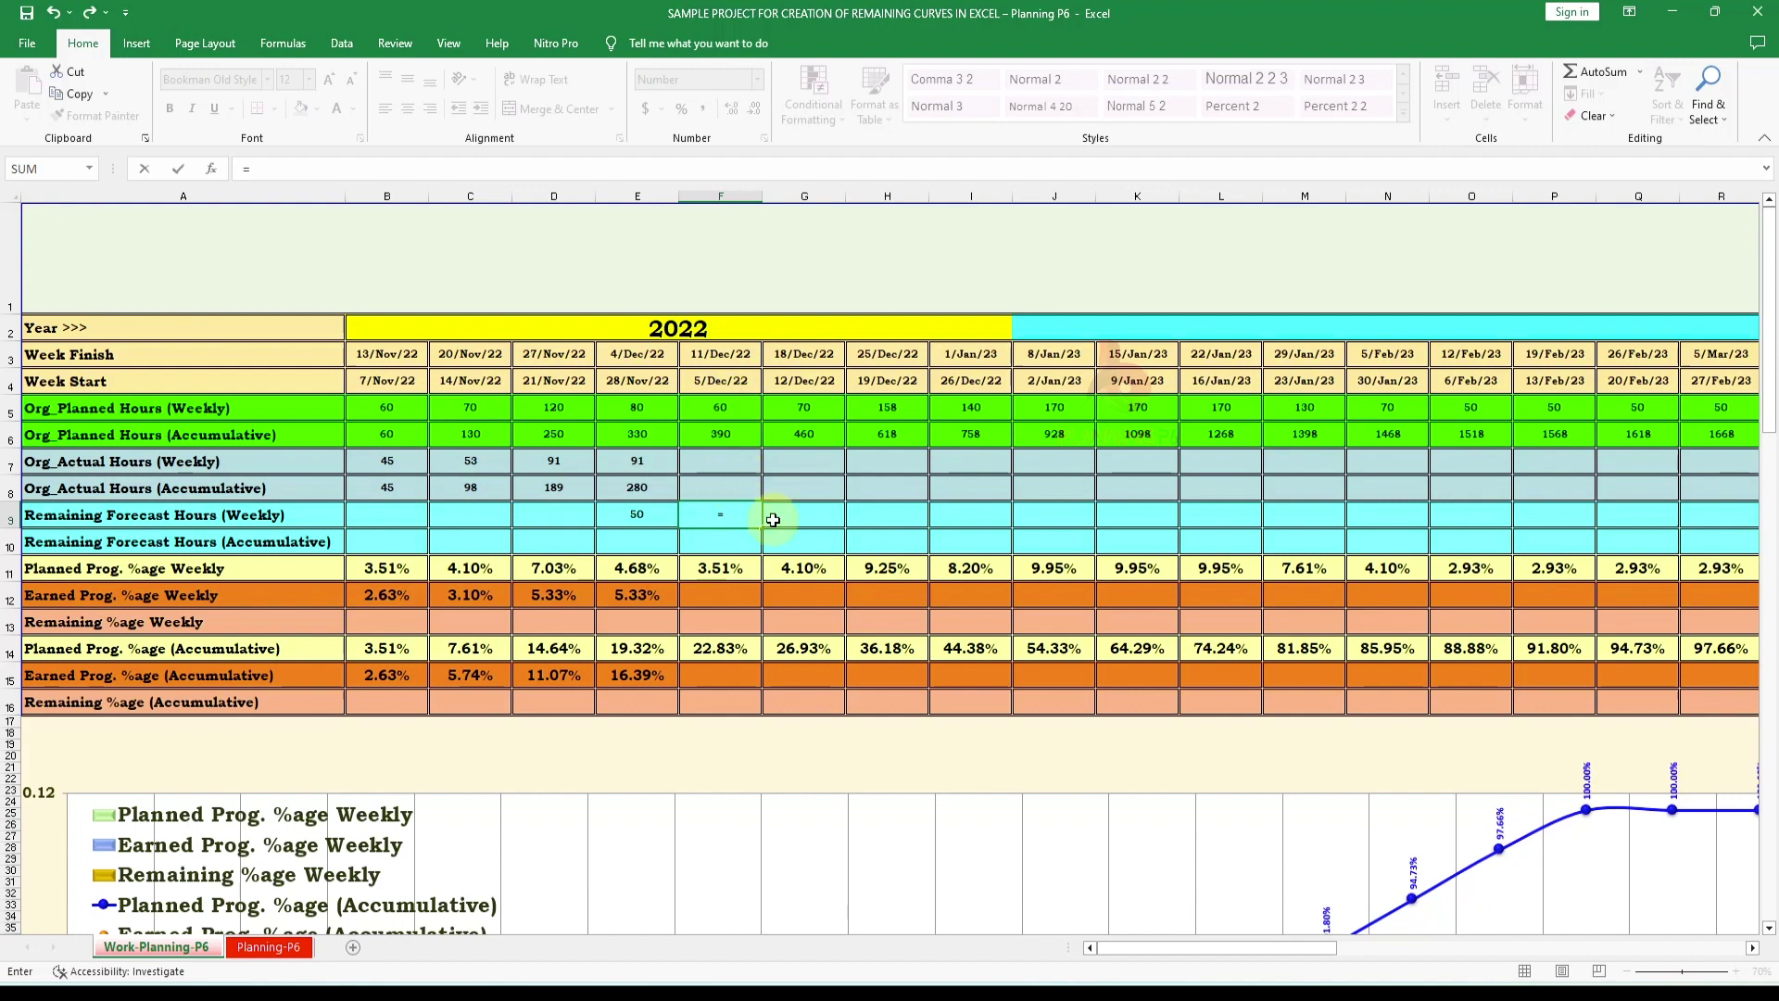
{"action": "key", "text": "Escape"}
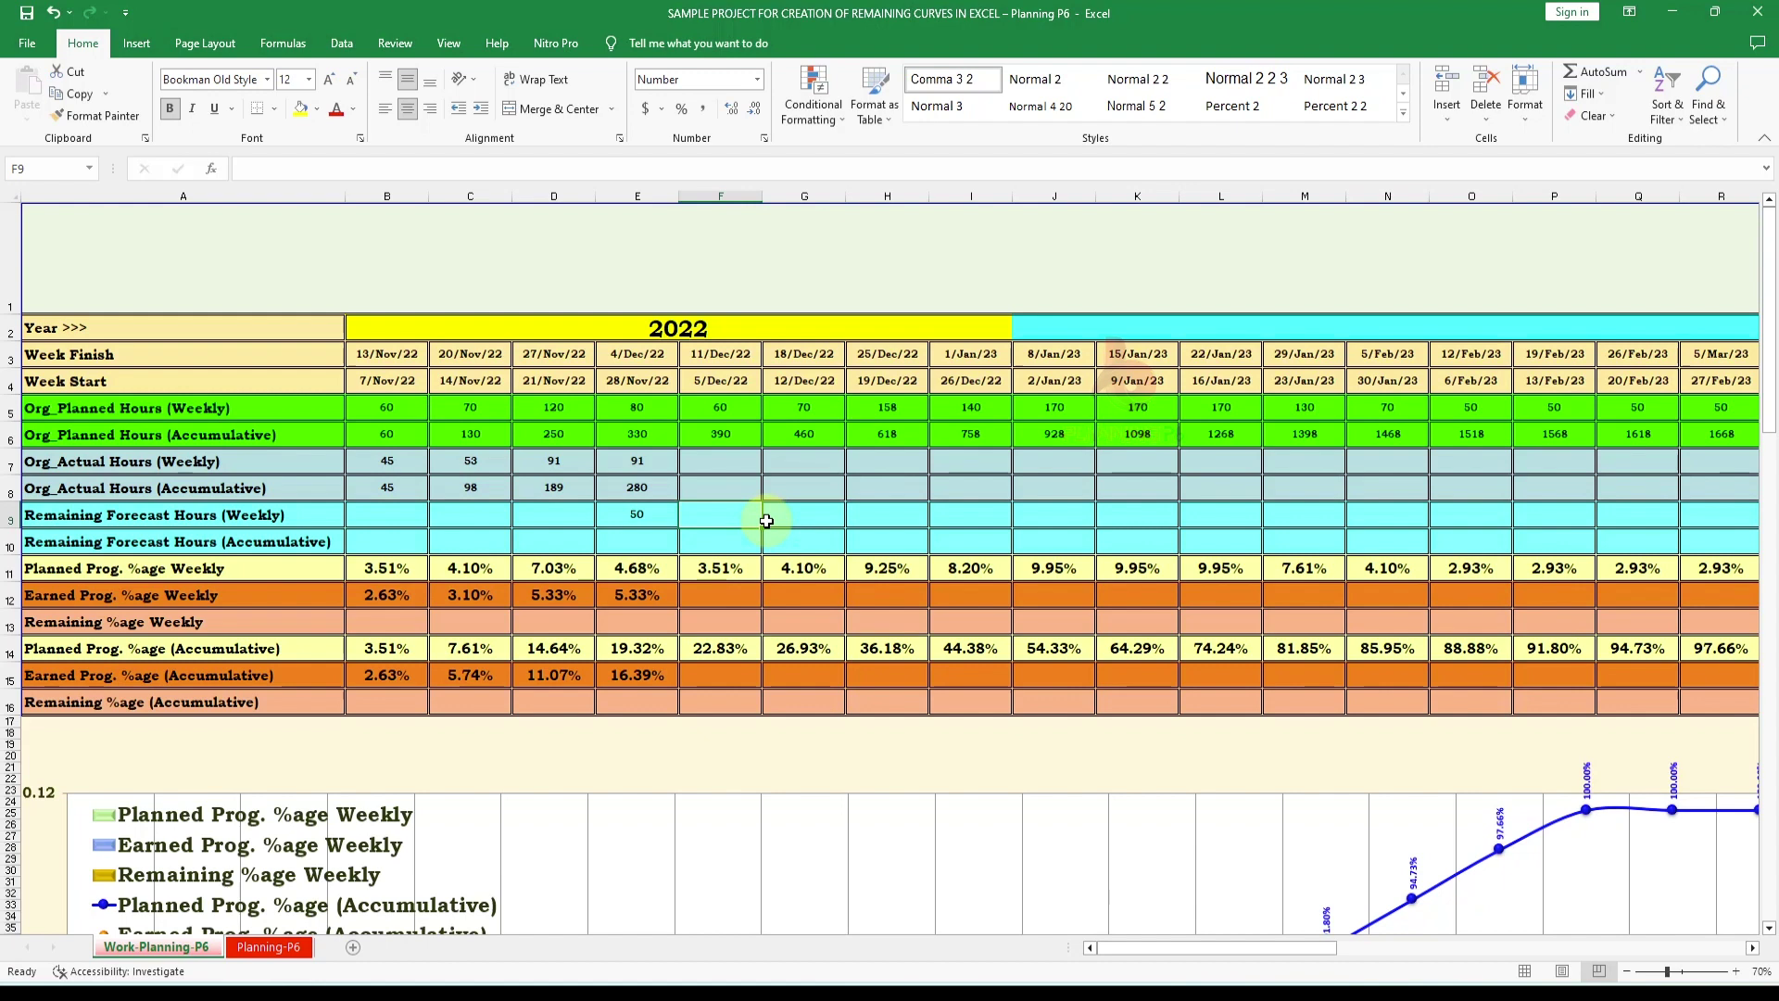
Count the remaining planned weeks across F6 to S6 and enter =F5+E9/14 in cell F9 for the weekly remaining forecast hours
{"action": "left_click_drag", "start_coordinate": [719, 428], "coordinate": [900, 440]}
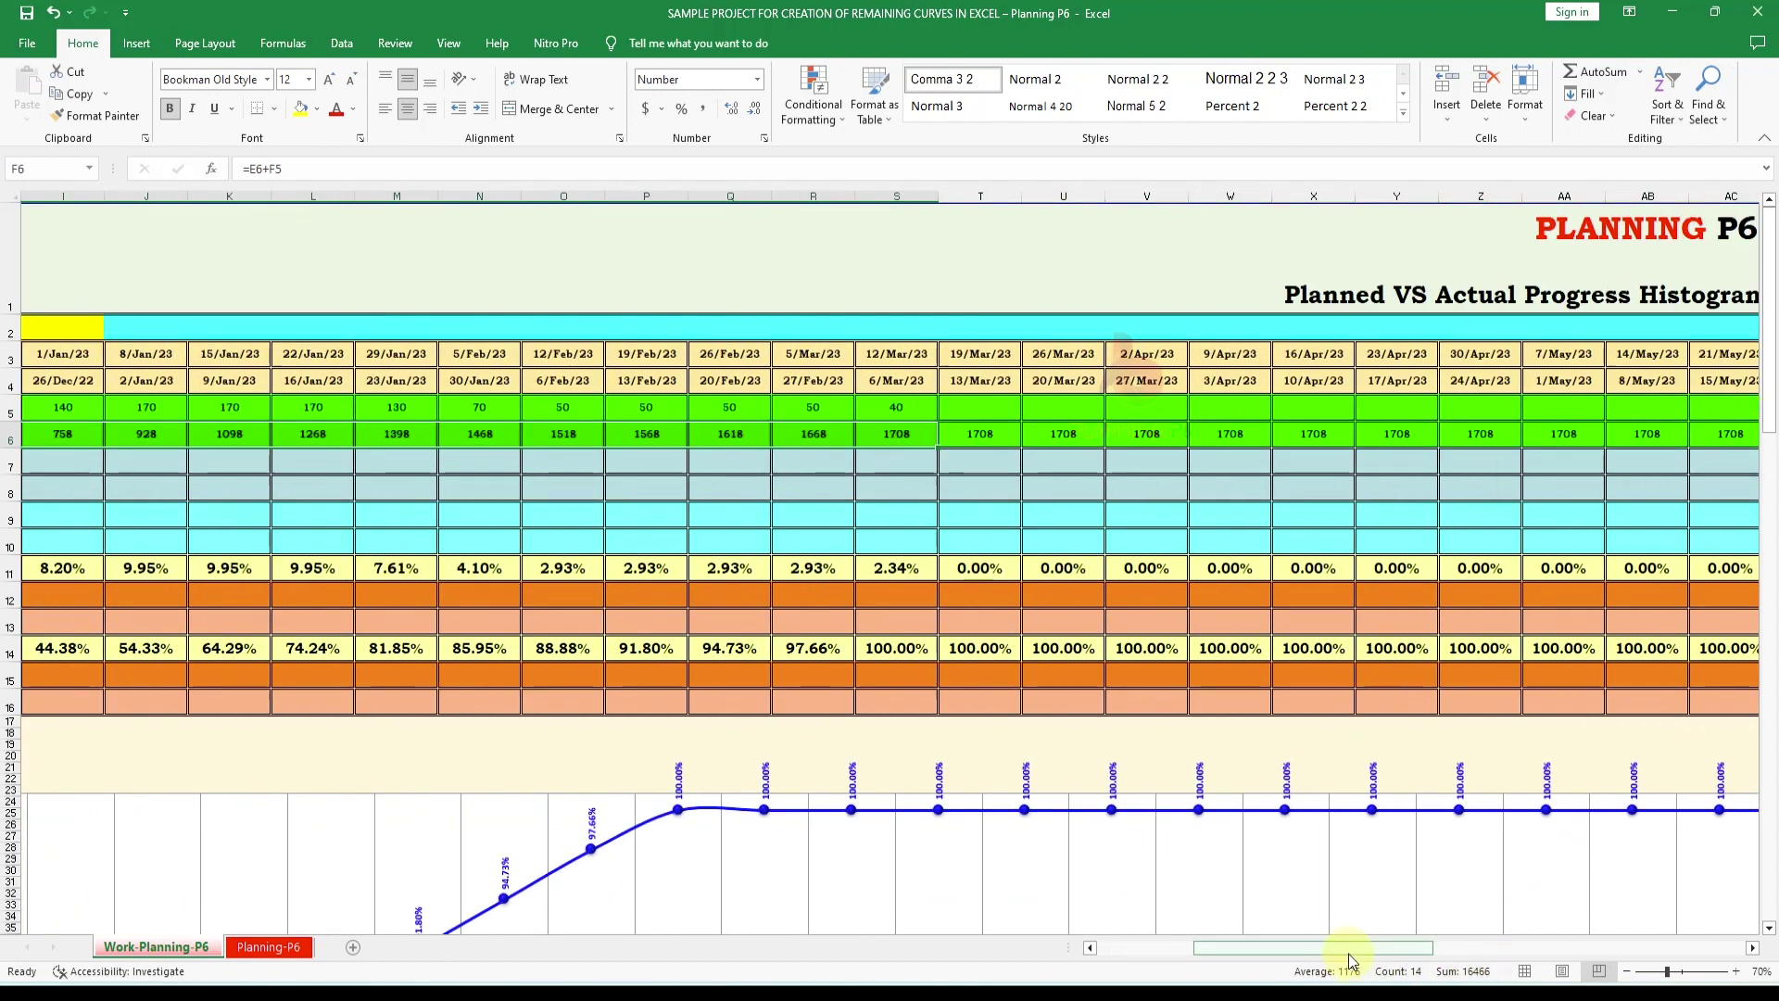
{"action": "left_click_drag", "start_coordinate": [1348, 954], "coordinate": [1148, 952]}
{"action": "left_click", "coordinate": [727, 515]}
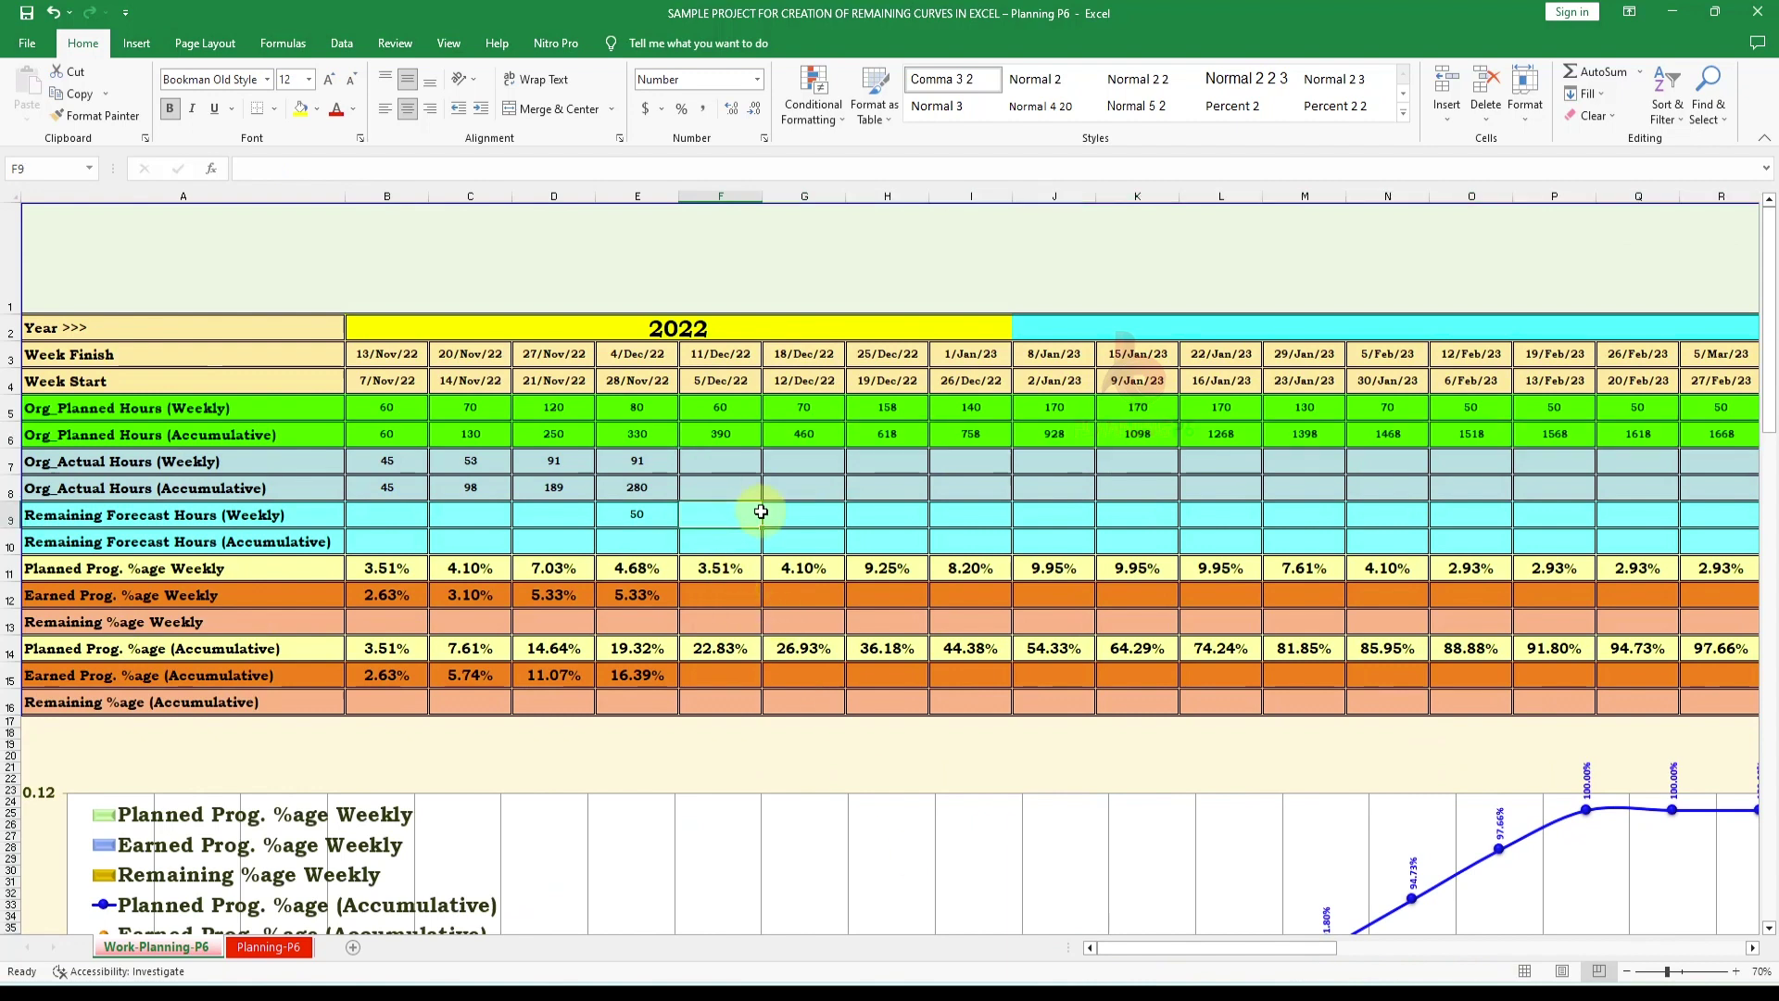
{"action": "type", "text": "="}
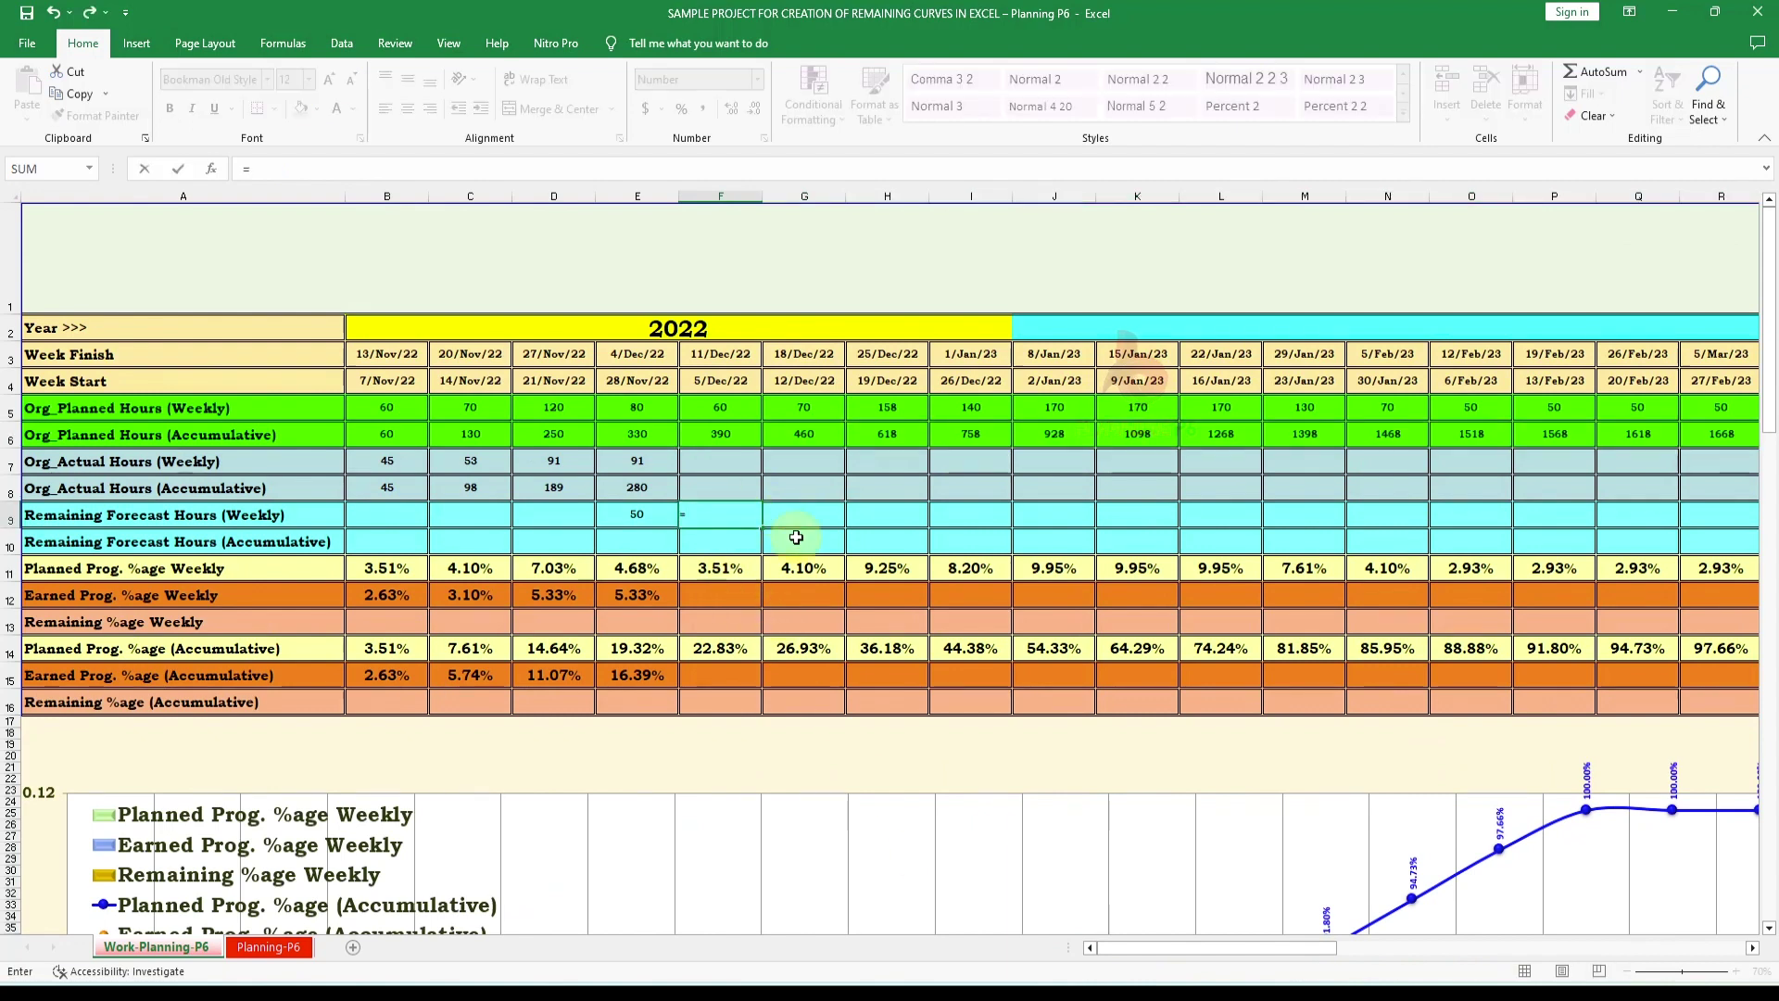
{"action": "left_click", "coordinate": [733, 410]}
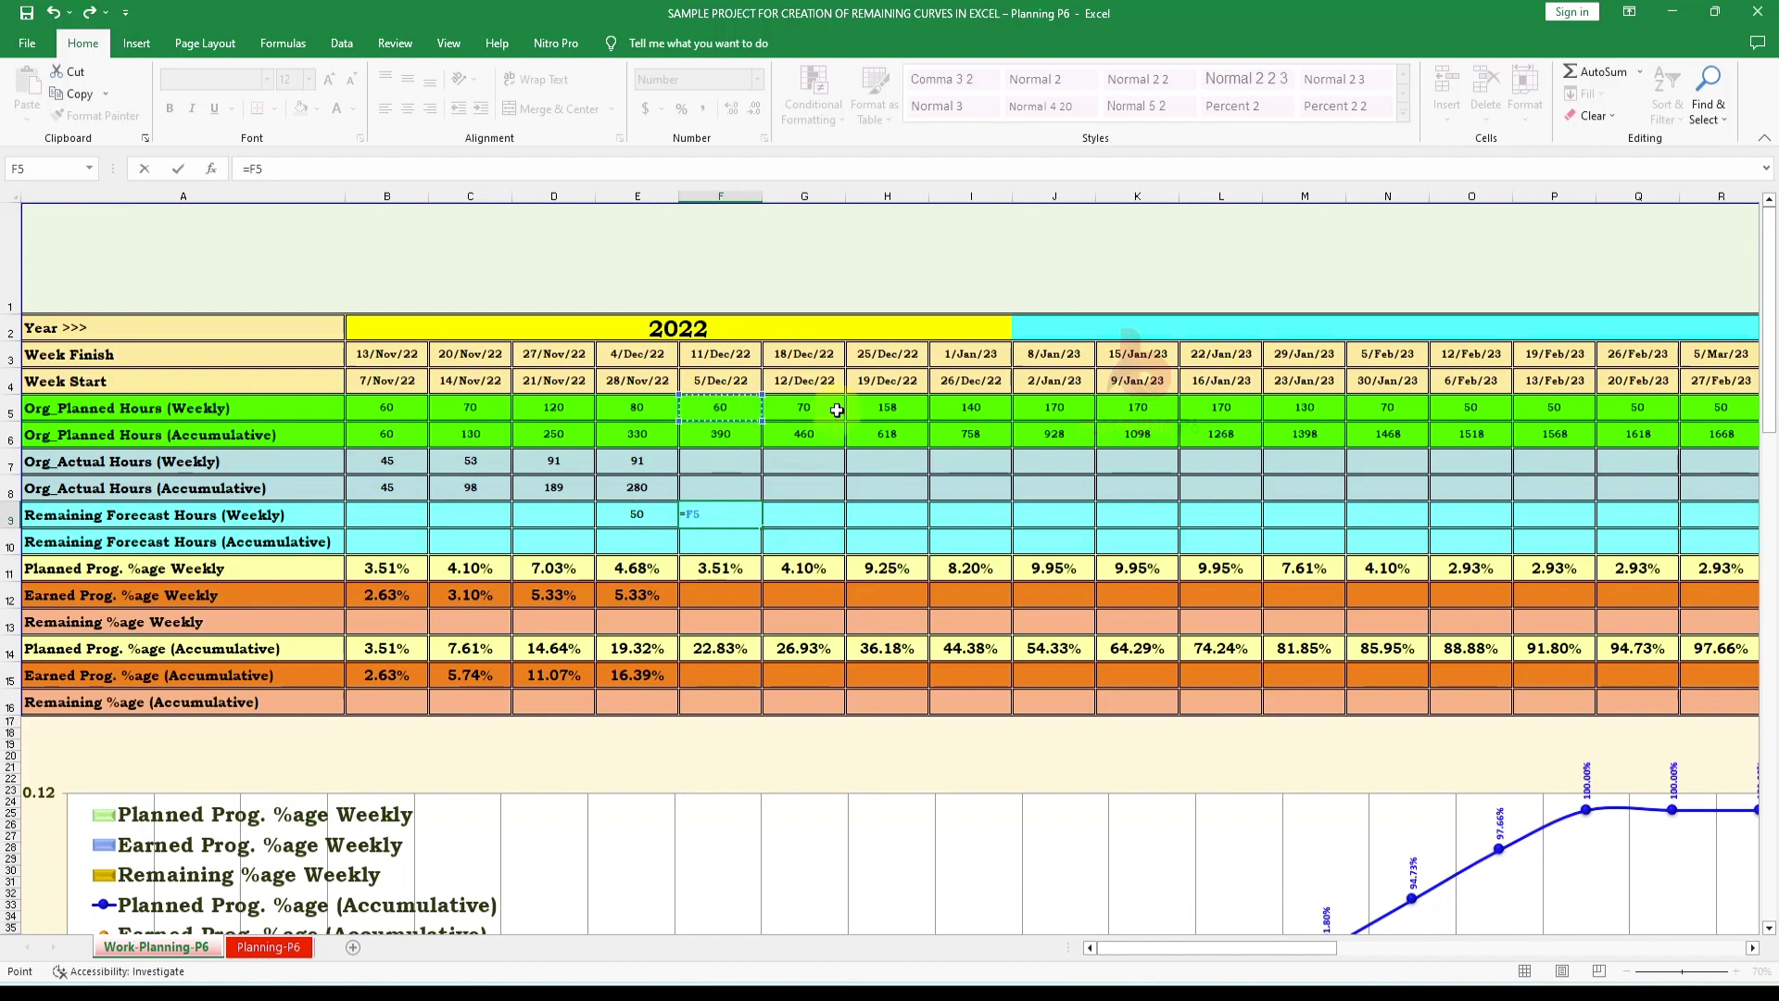
{"action": "type", "text": "+"}
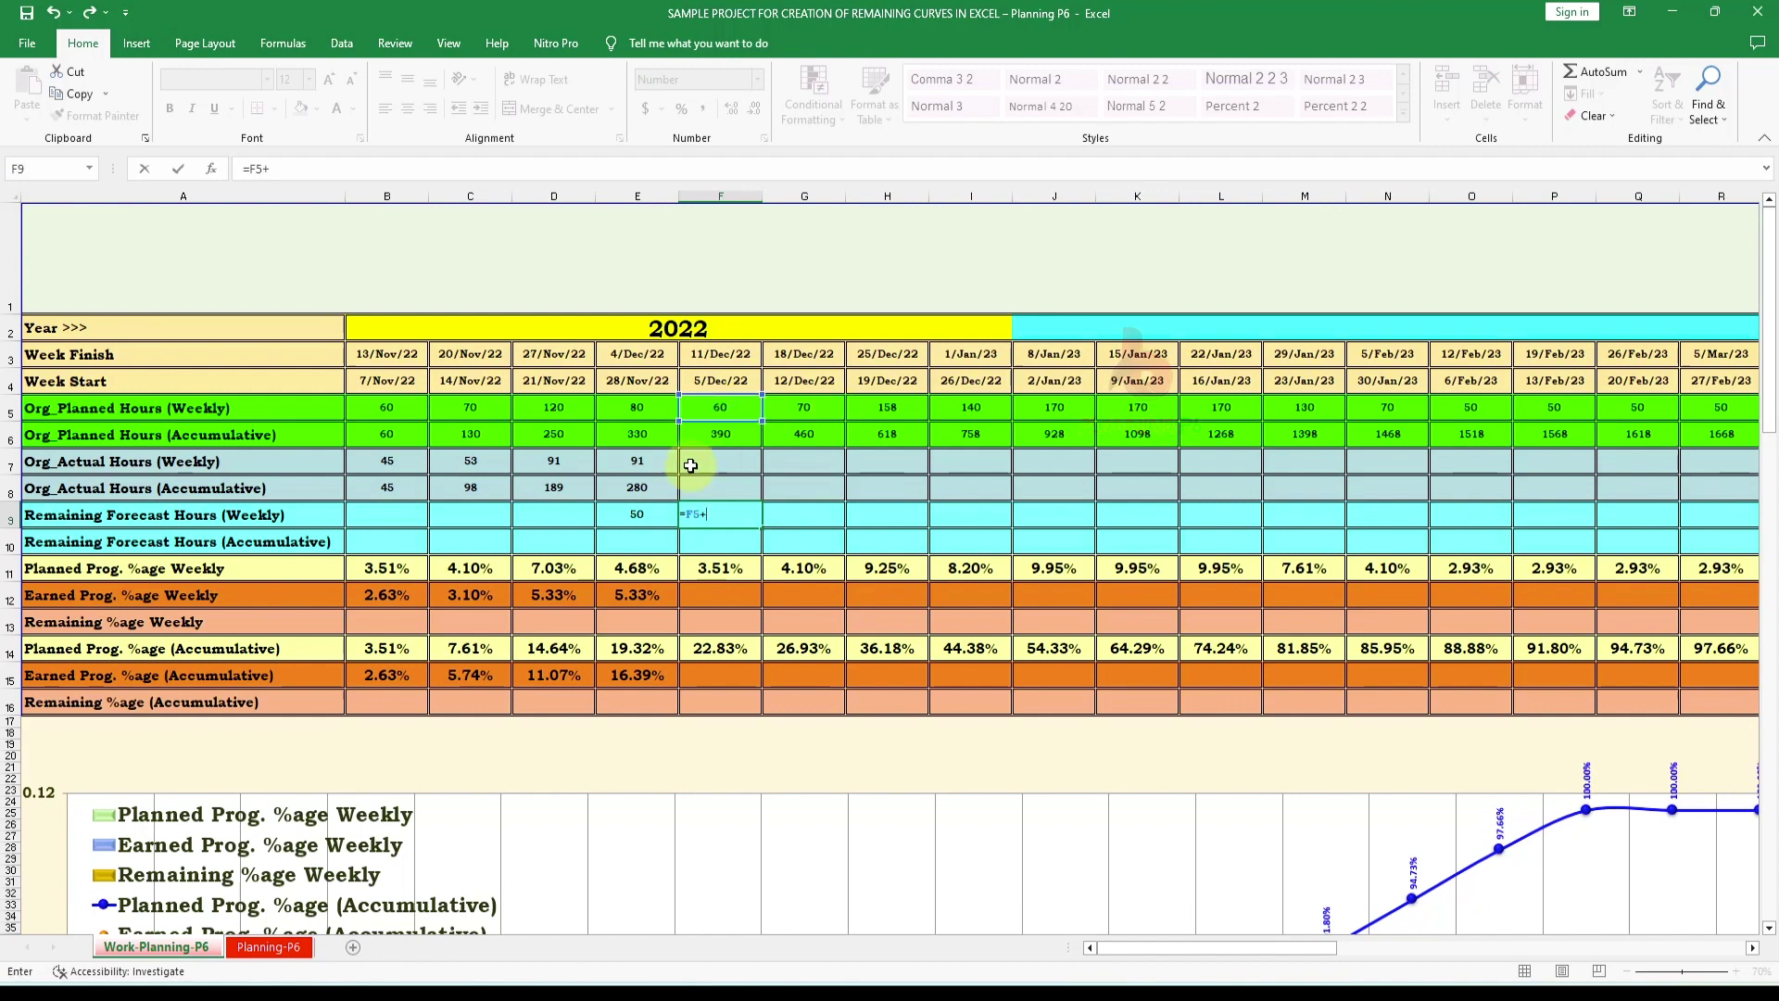
{"action": "left_click", "coordinate": [636, 514]}
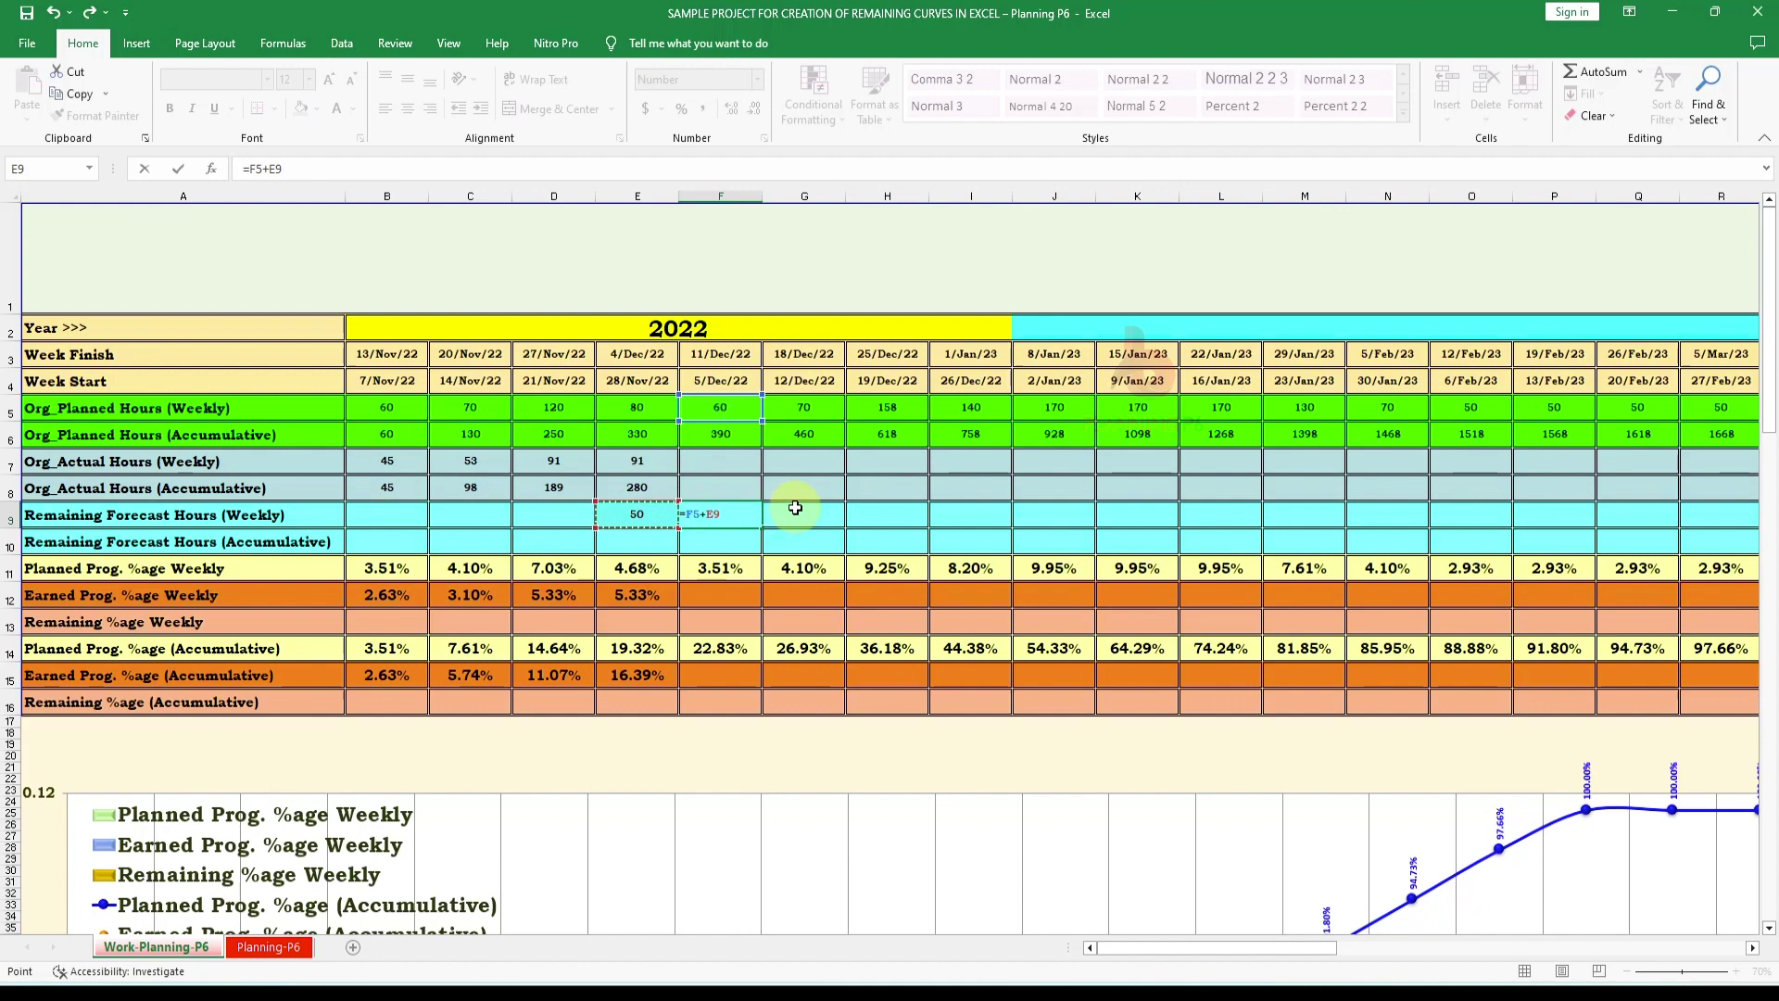
{"action": "type", "text": "/14"}
{"action": "key", "text": "Return"}
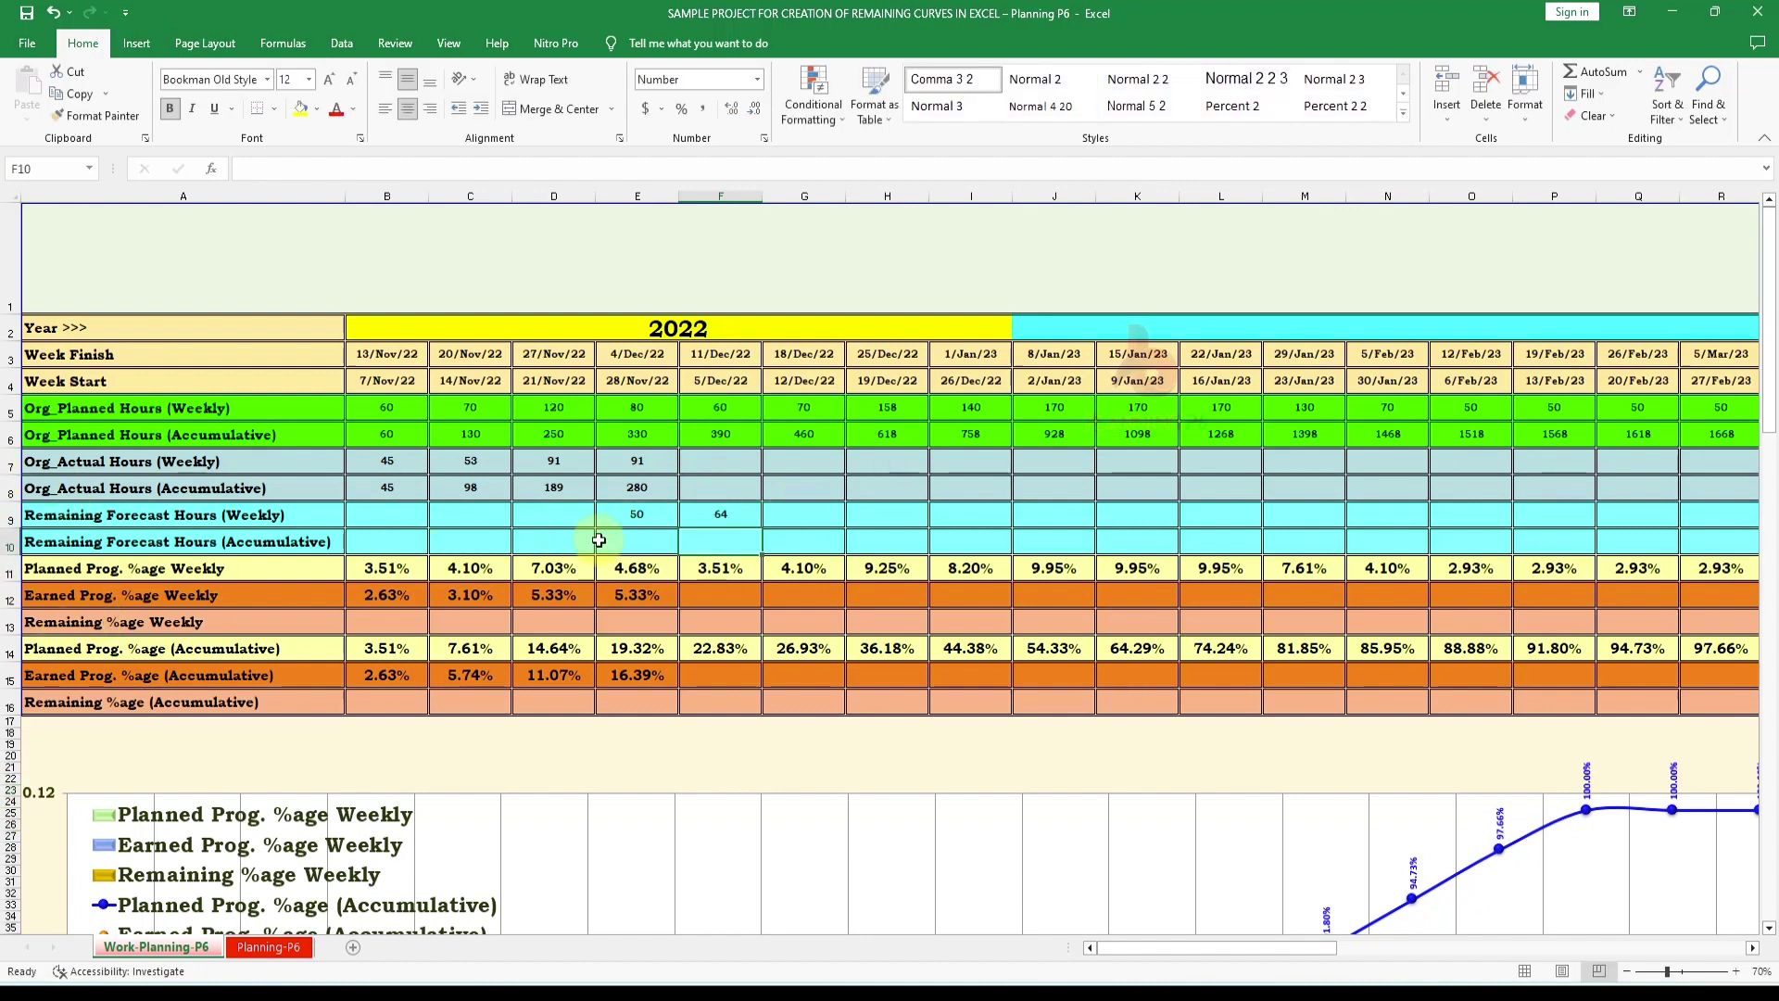
Make the E9 reference absolute in cell F9 with =F5+$E$9/14 and fill the weekly remaining forecast hours through S9
{"action": "double_click", "coordinate": [720, 519]}
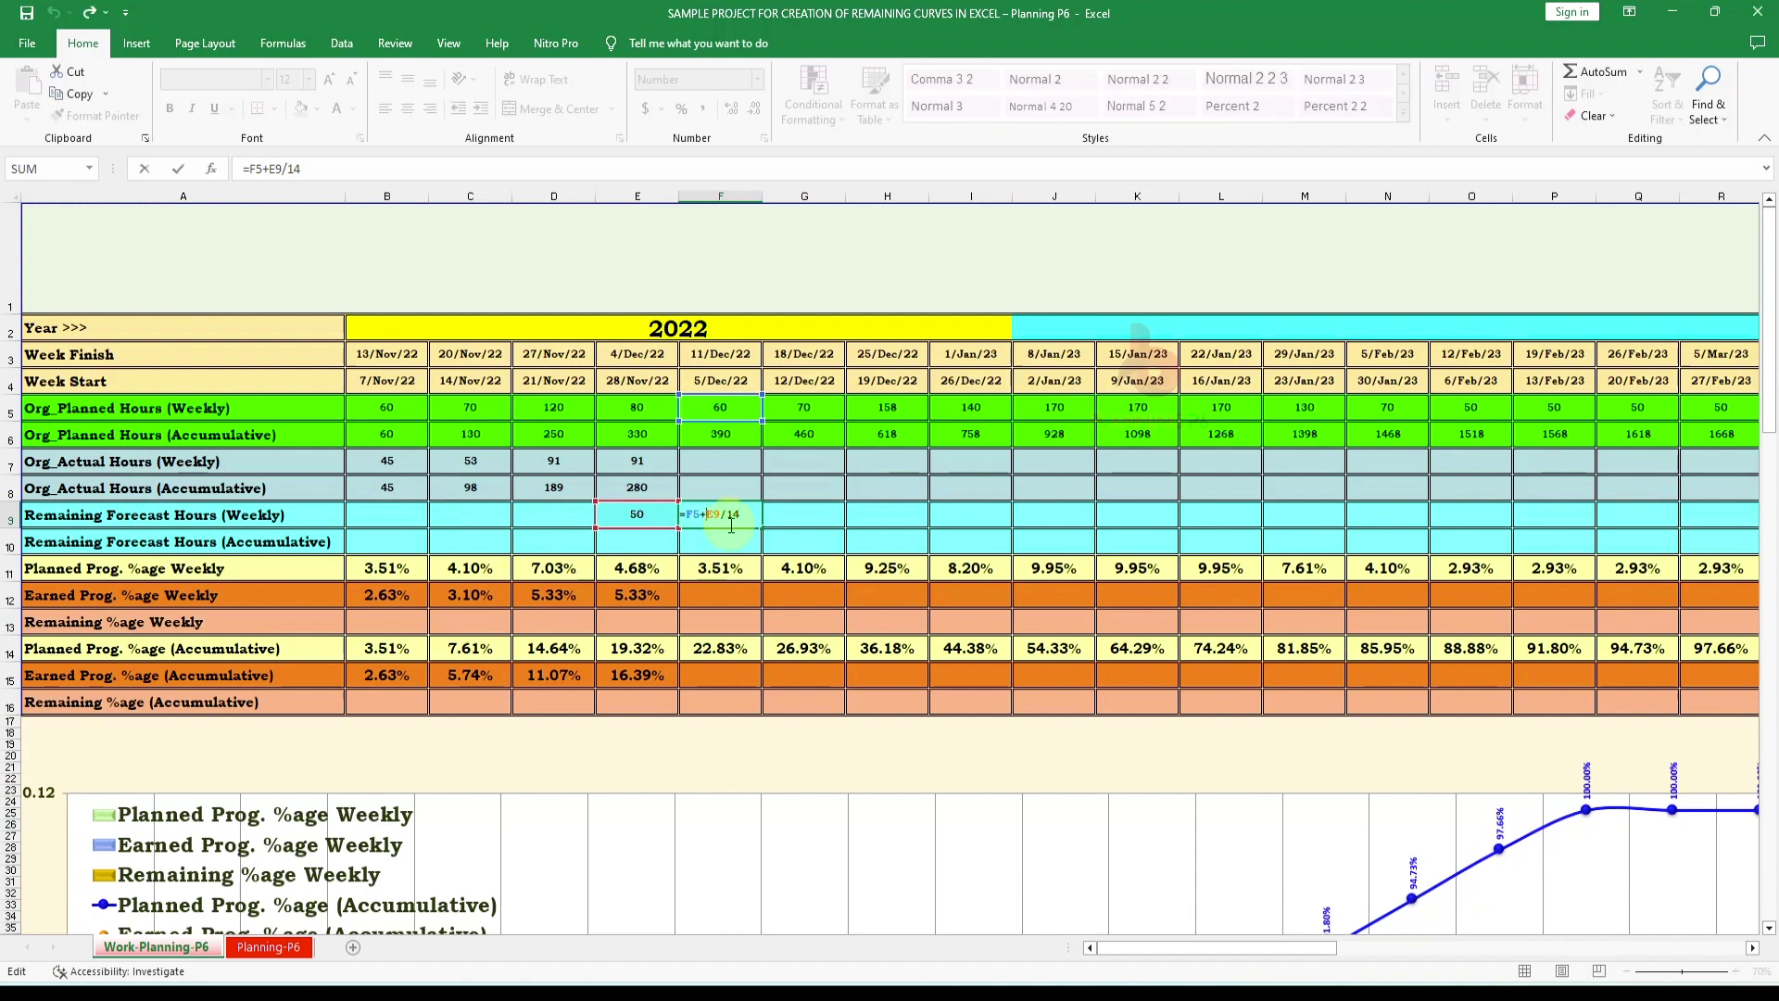
{"action": "type", "text": "$"}
{"action": "key", "text": "Right"}
{"action": "type", "text": "$"}
{"action": "key", "text": "ctrl+Return"}
{"action": "left_click_drag", "start_coordinate": [760, 524], "coordinate": [846, 511]}
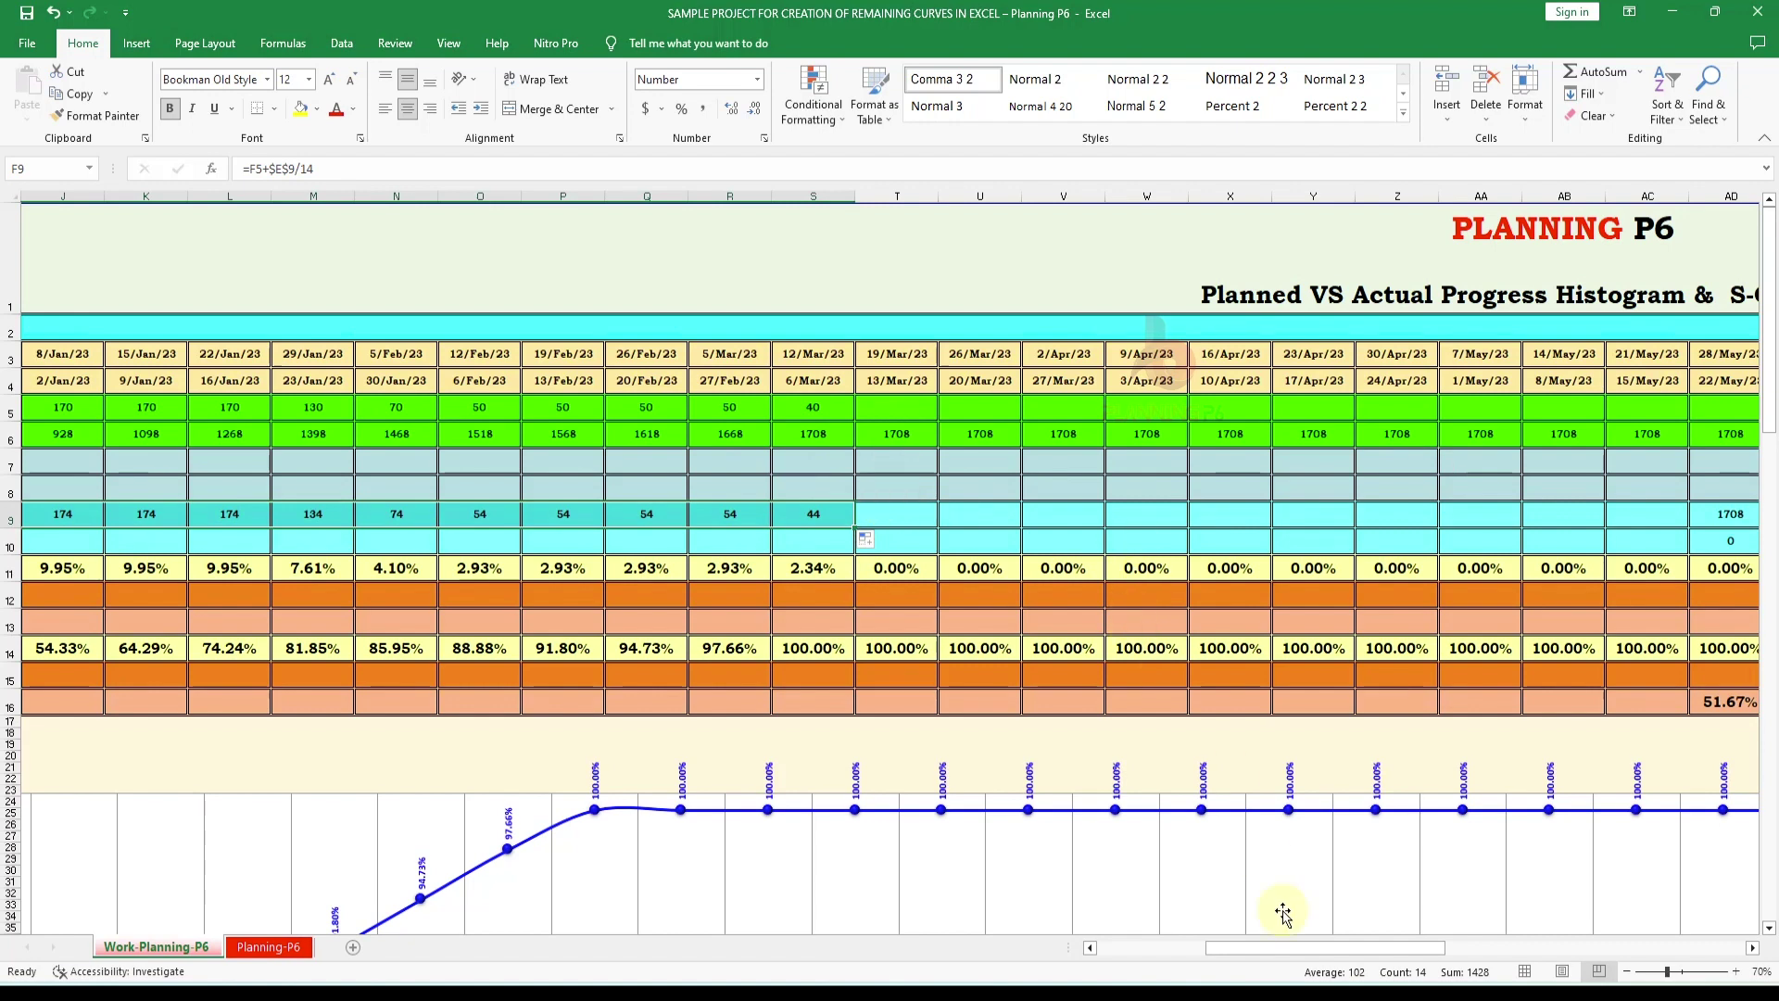
{"action": "left_click_drag", "start_coordinate": [1282, 950], "coordinate": [1244, 959]}
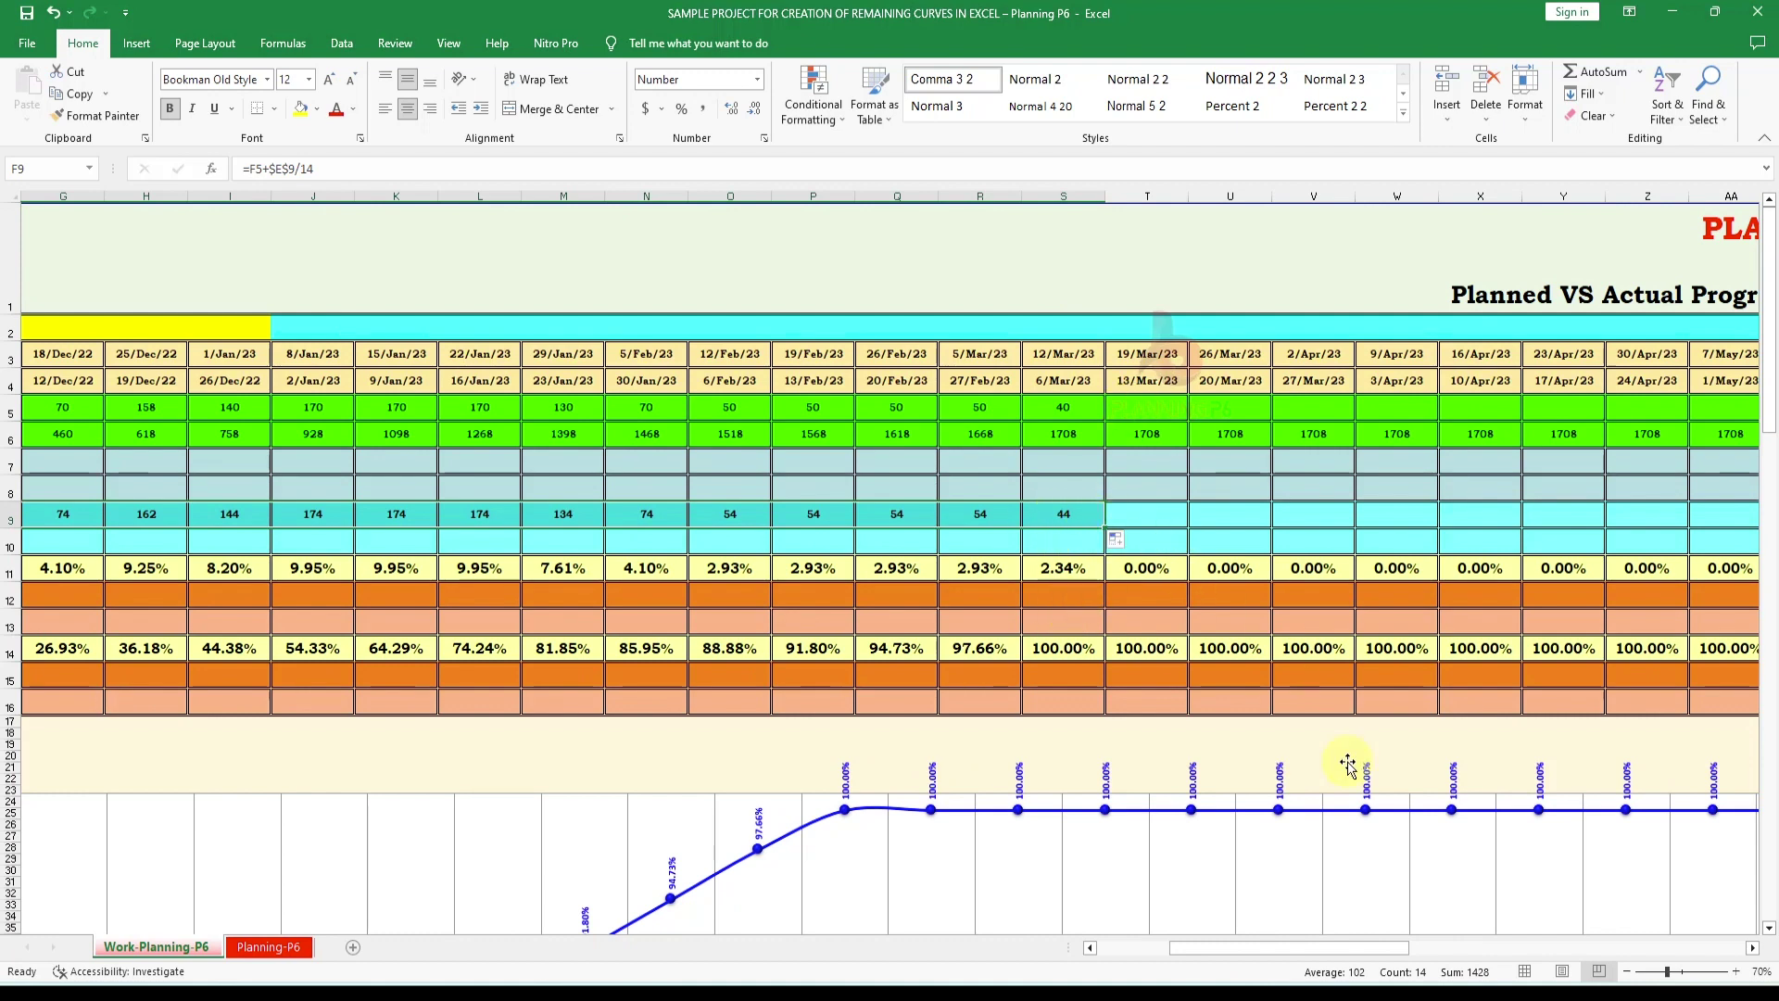
{"action": "left_click_drag", "start_coordinate": [1298, 947], "coordinate": [1214, 959]}
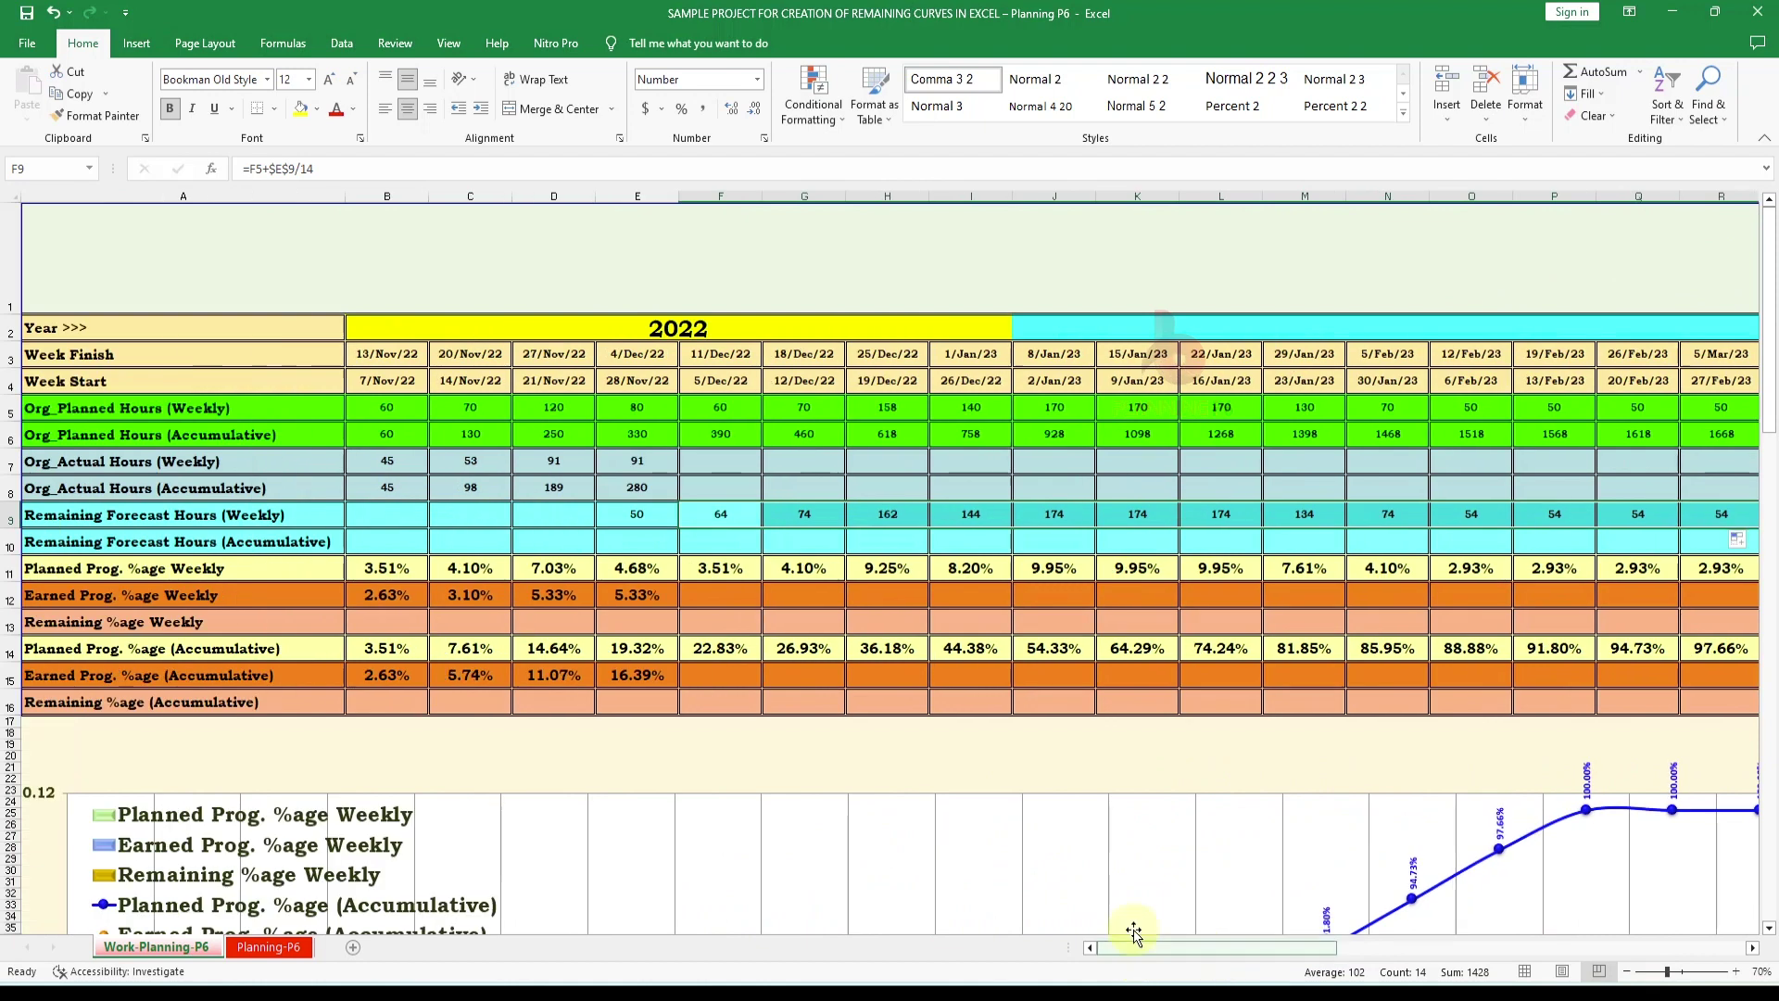
Try the formula =E8+F9 in cell F10 for the accumulative remaining forecast hours and fill it through S10
{"action": "left_click", "coordinate": [719, 537]}
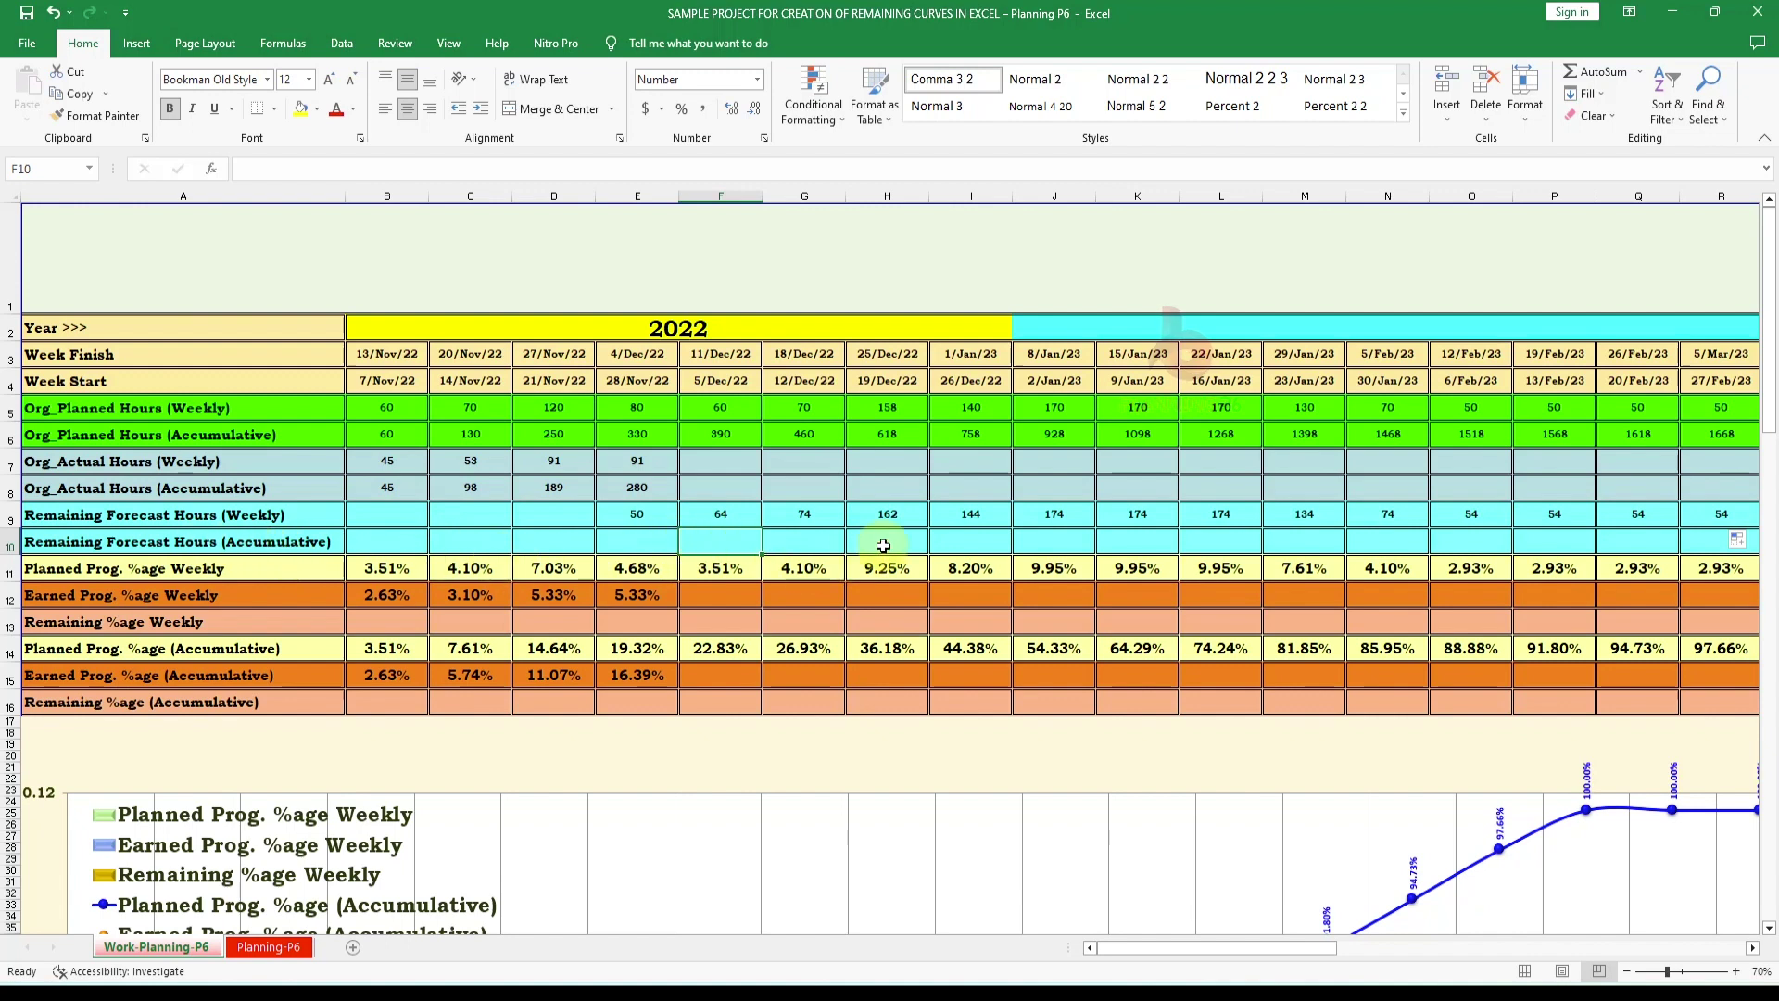
{"action": "type", "text": "="}
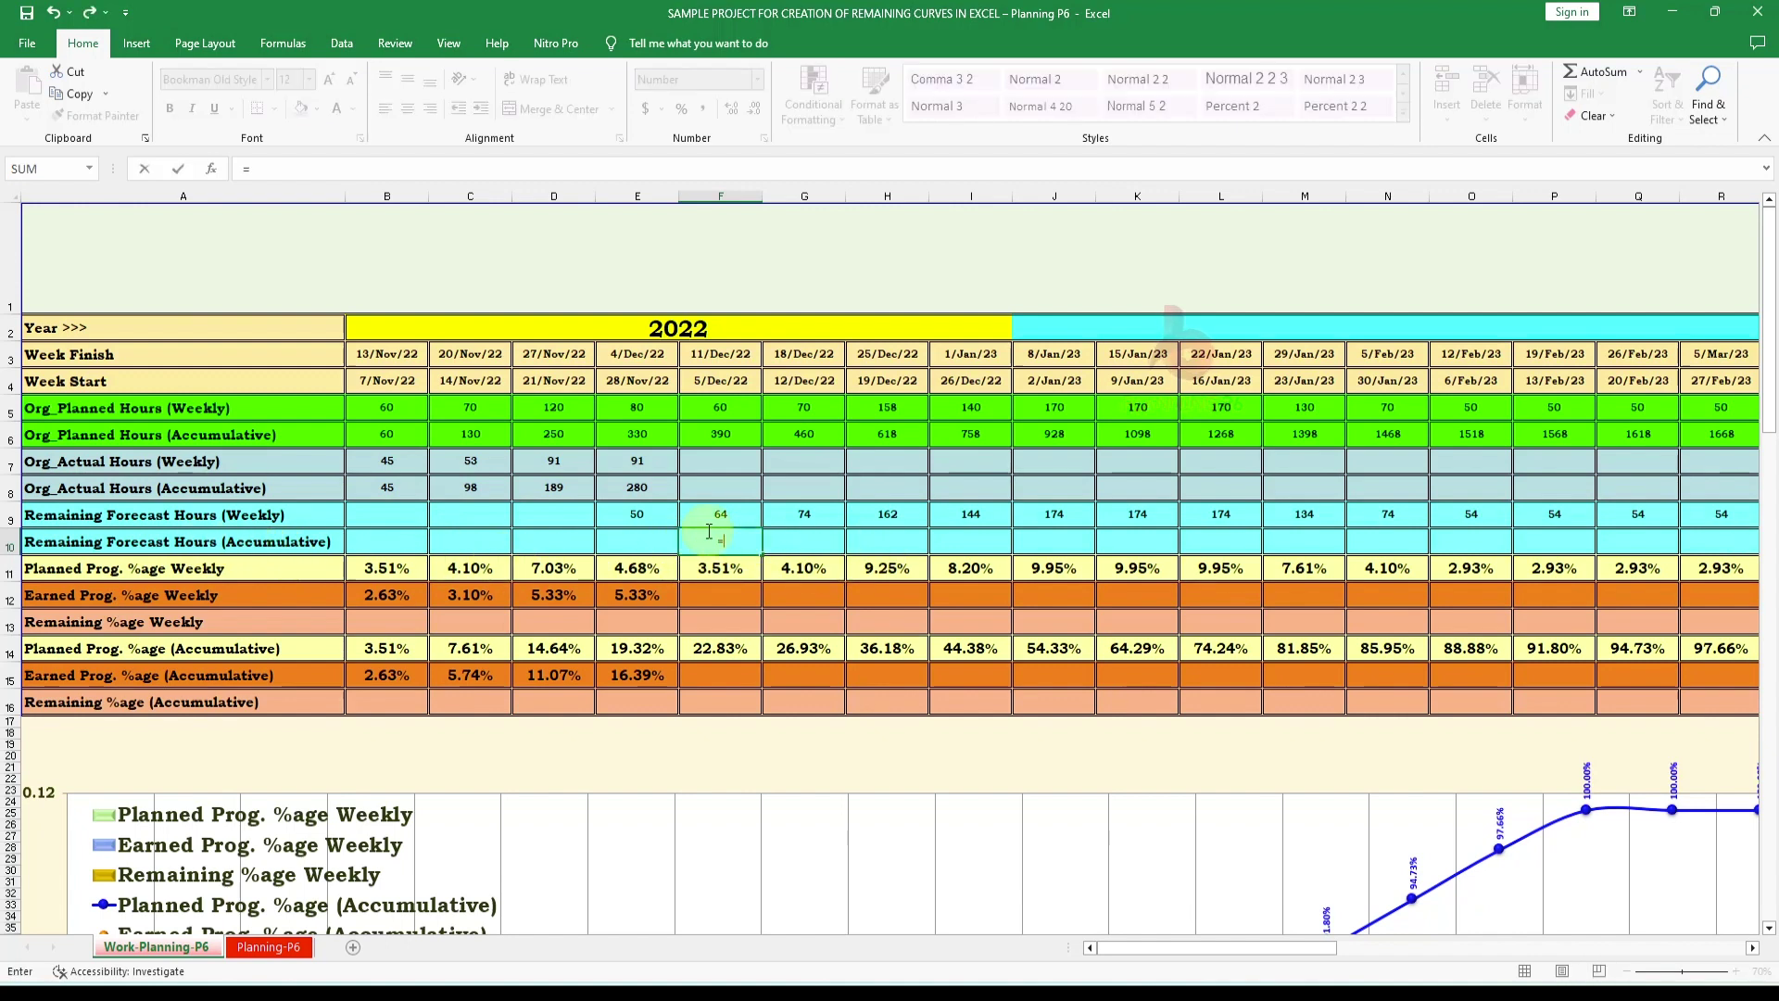
{"action": "left_click", "coordinate": [659, 490]}
{"action": "type", "text": "+"}
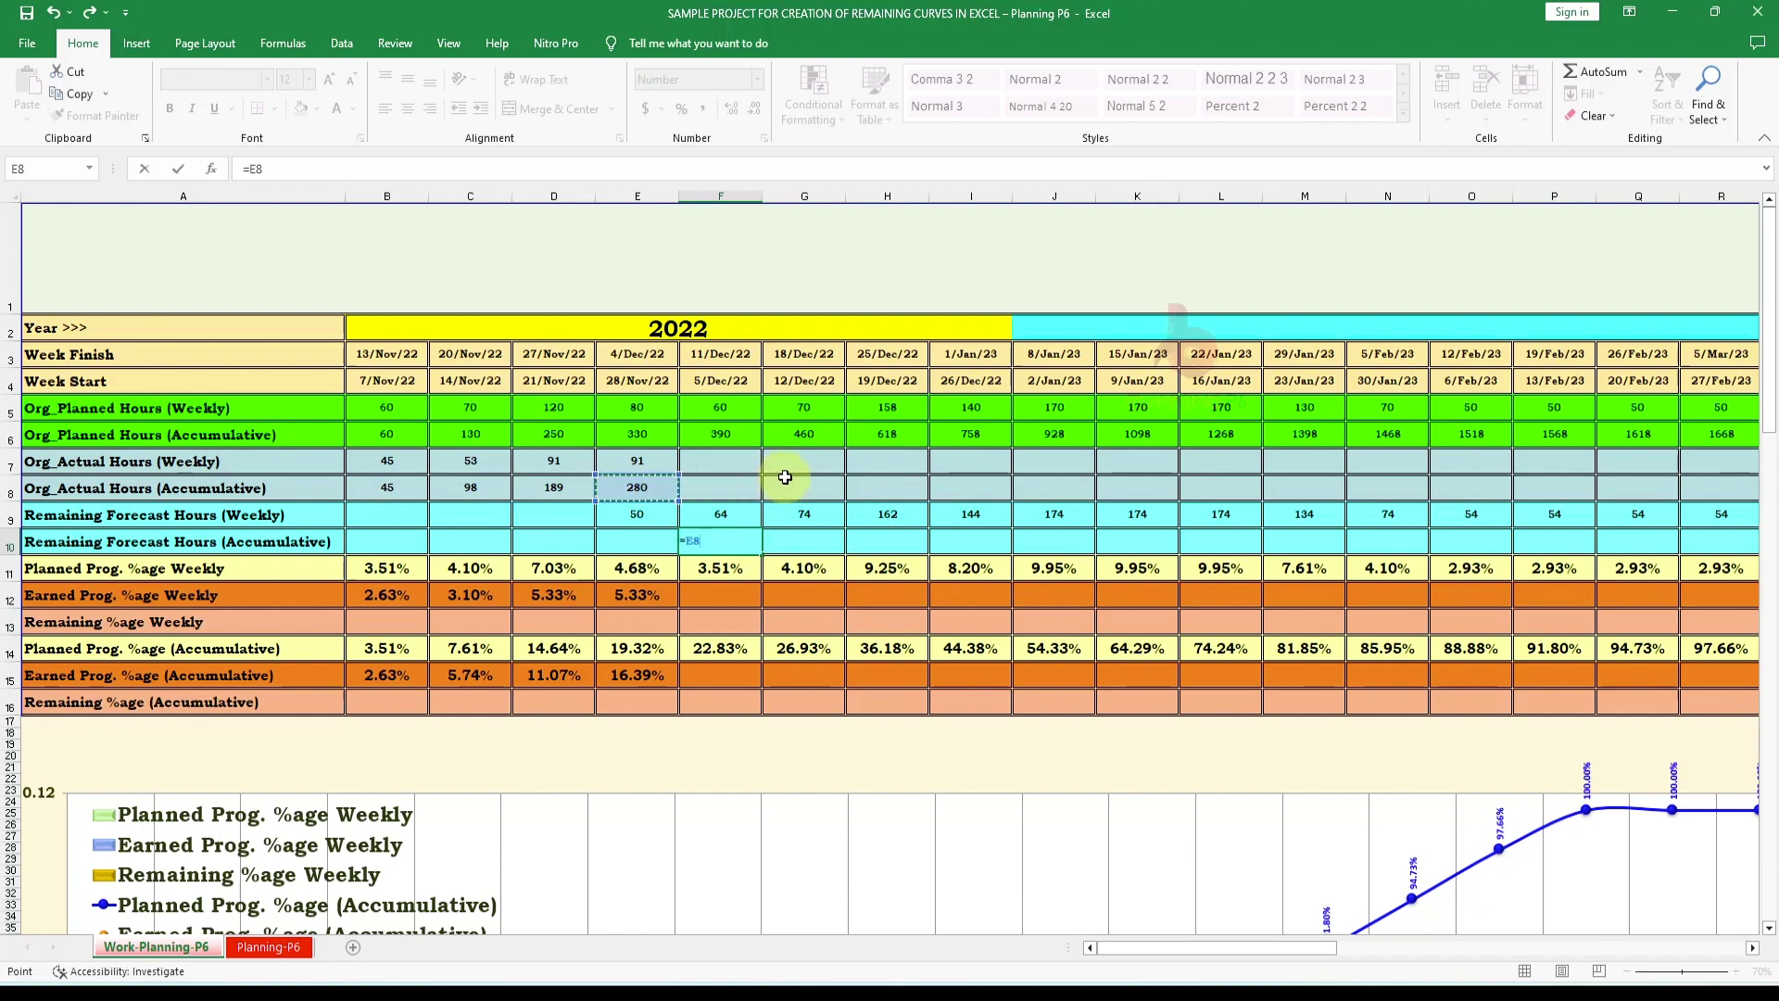
{"action": "left_click", "coordinate": [723, 512]}
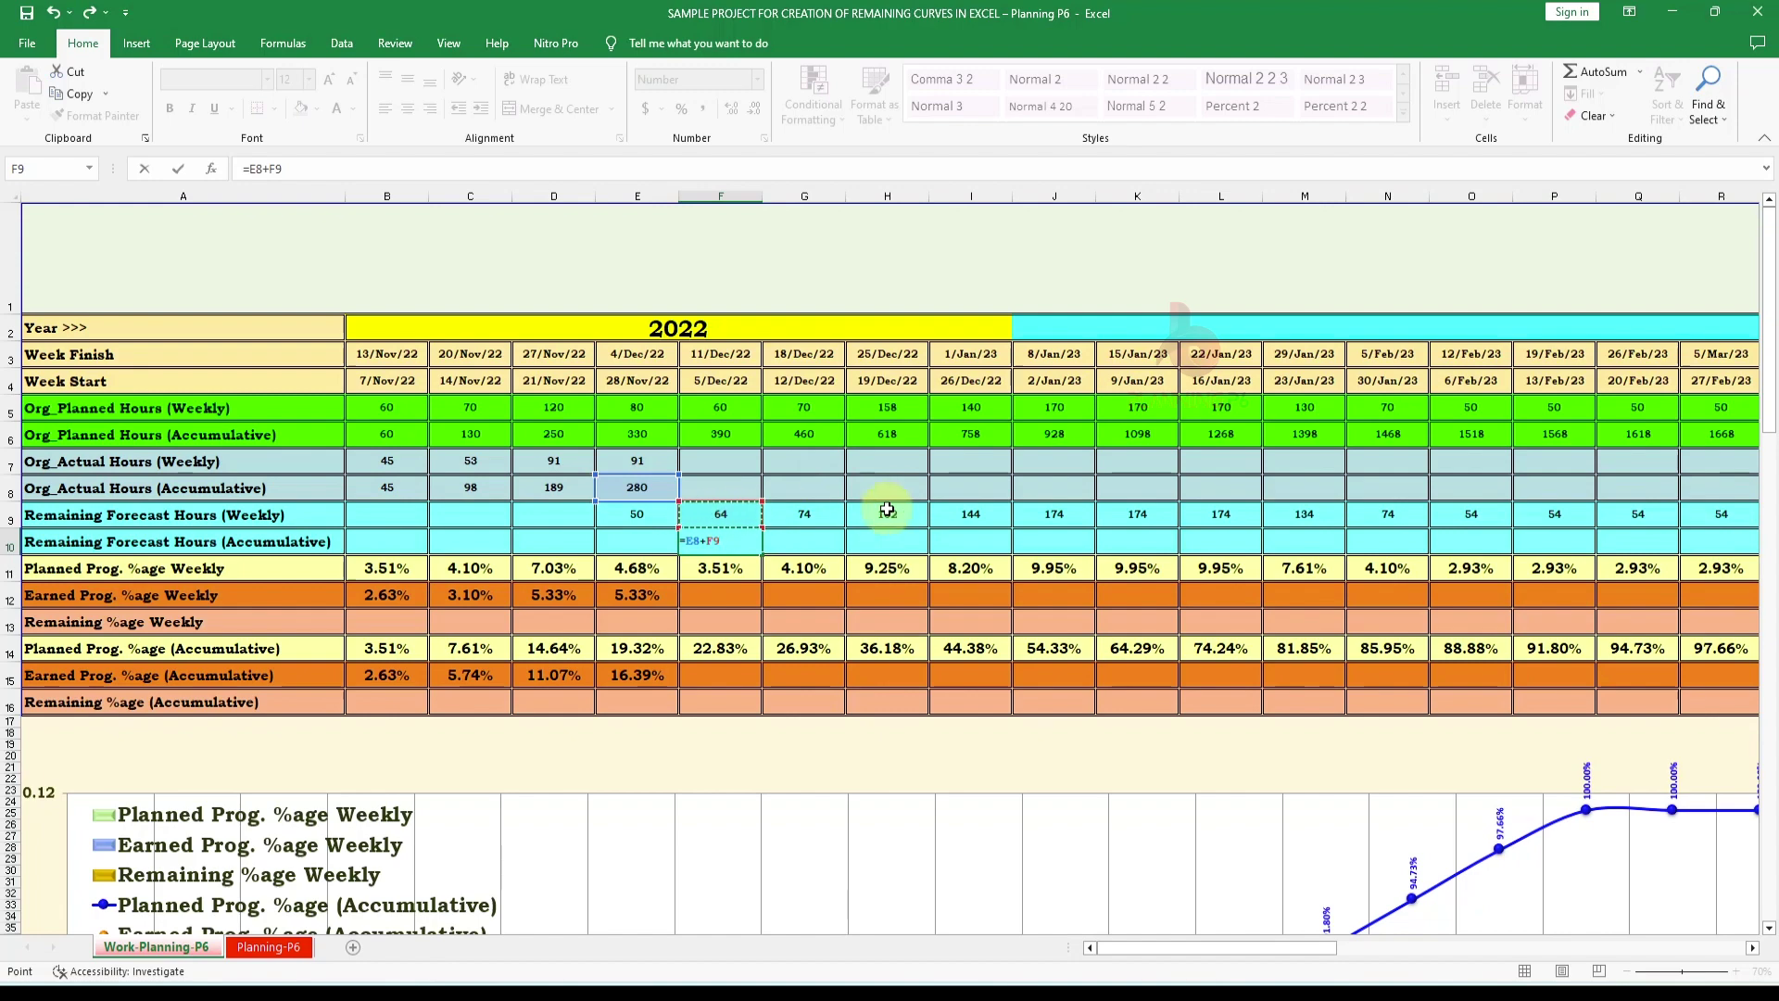
{"action": "key", "text": "Return"}
{"action": "left_click", "coordinate": [742, 547]}
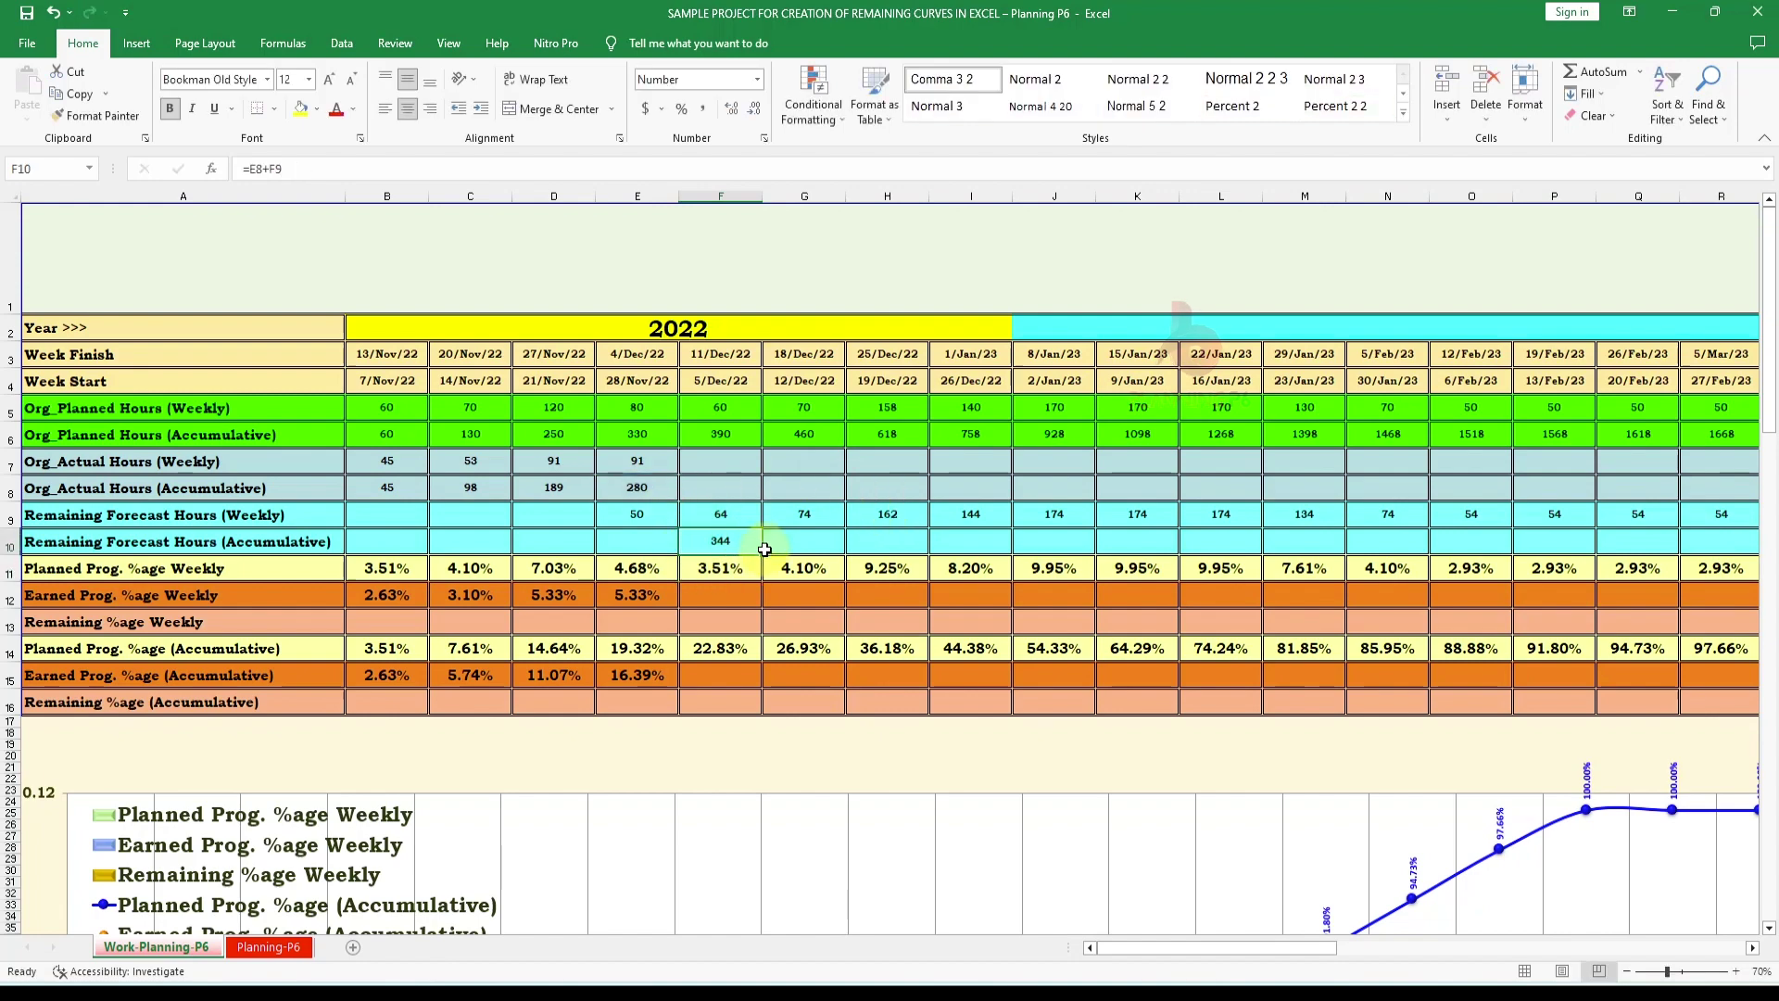
{"action": "left_click_drag", "start_coordinate": [765, 553], "coordinate": [839, 542]}
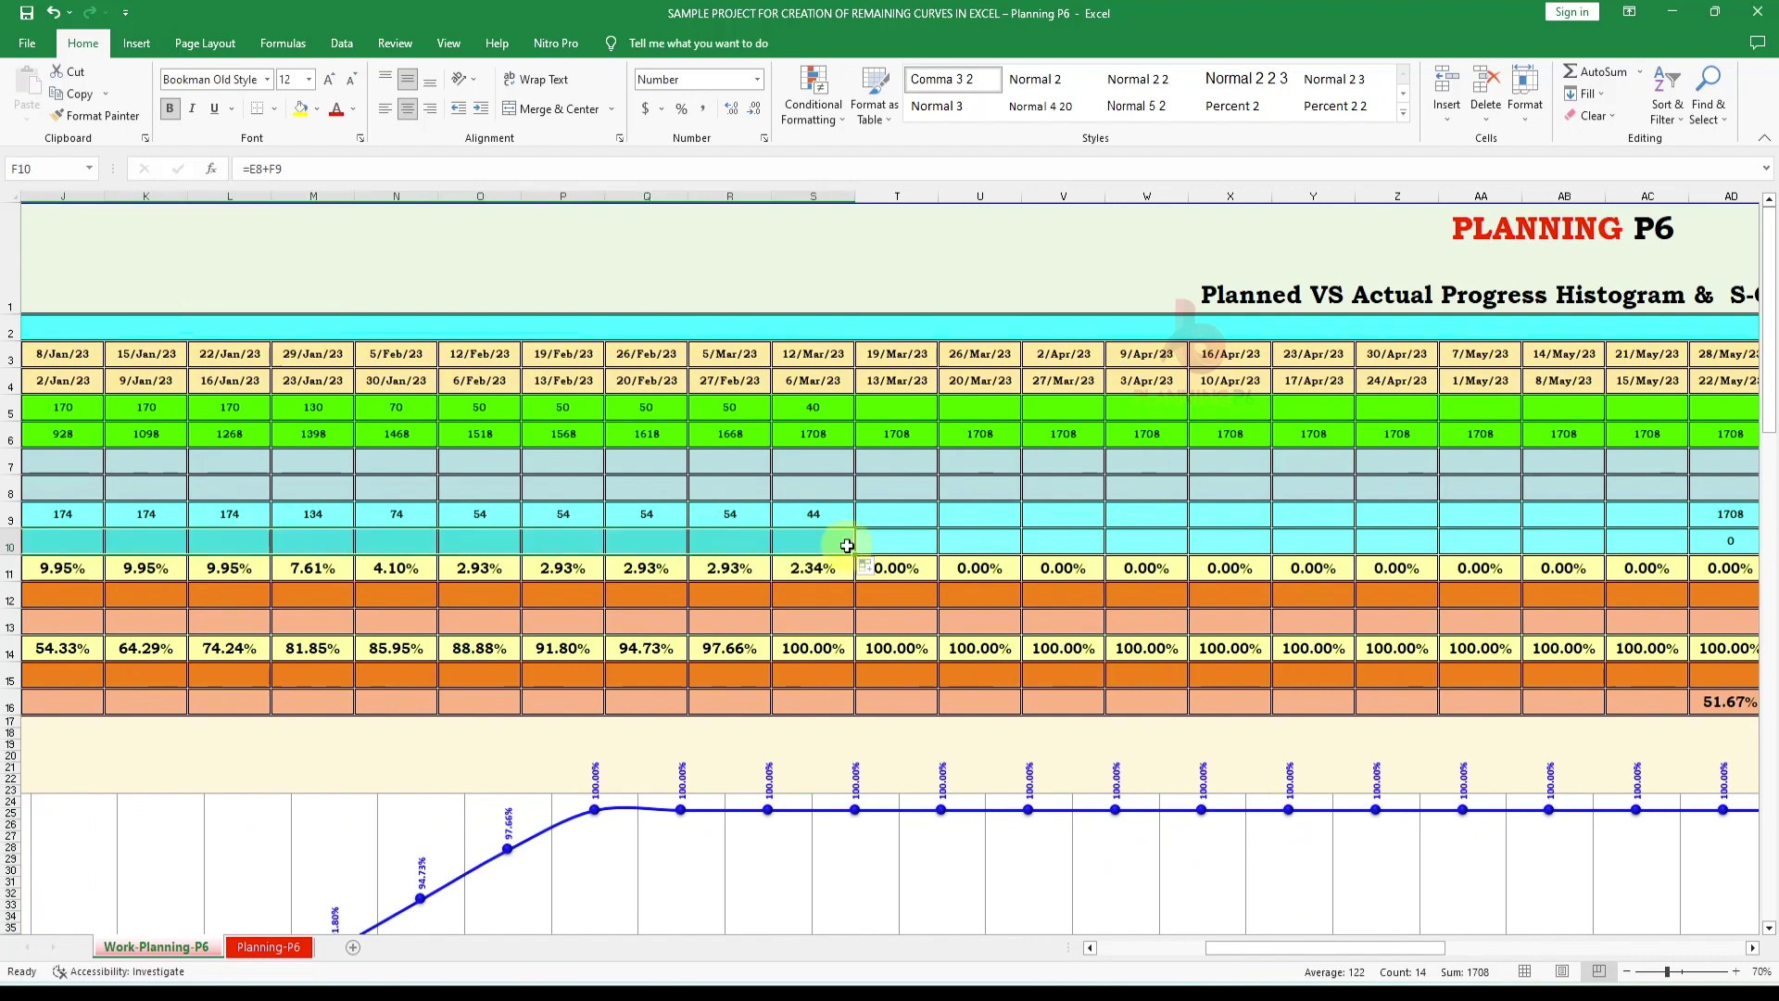
{"action": "left_click_drag", "start_coordinate": [1388, 949], "coordinate": [1280, 949]}
Try =$E$8+F9 in cell F10, fill it through S10, and check the formulas in F10 and G10
{"action": "double_click", "coordinate": [805, 542]}
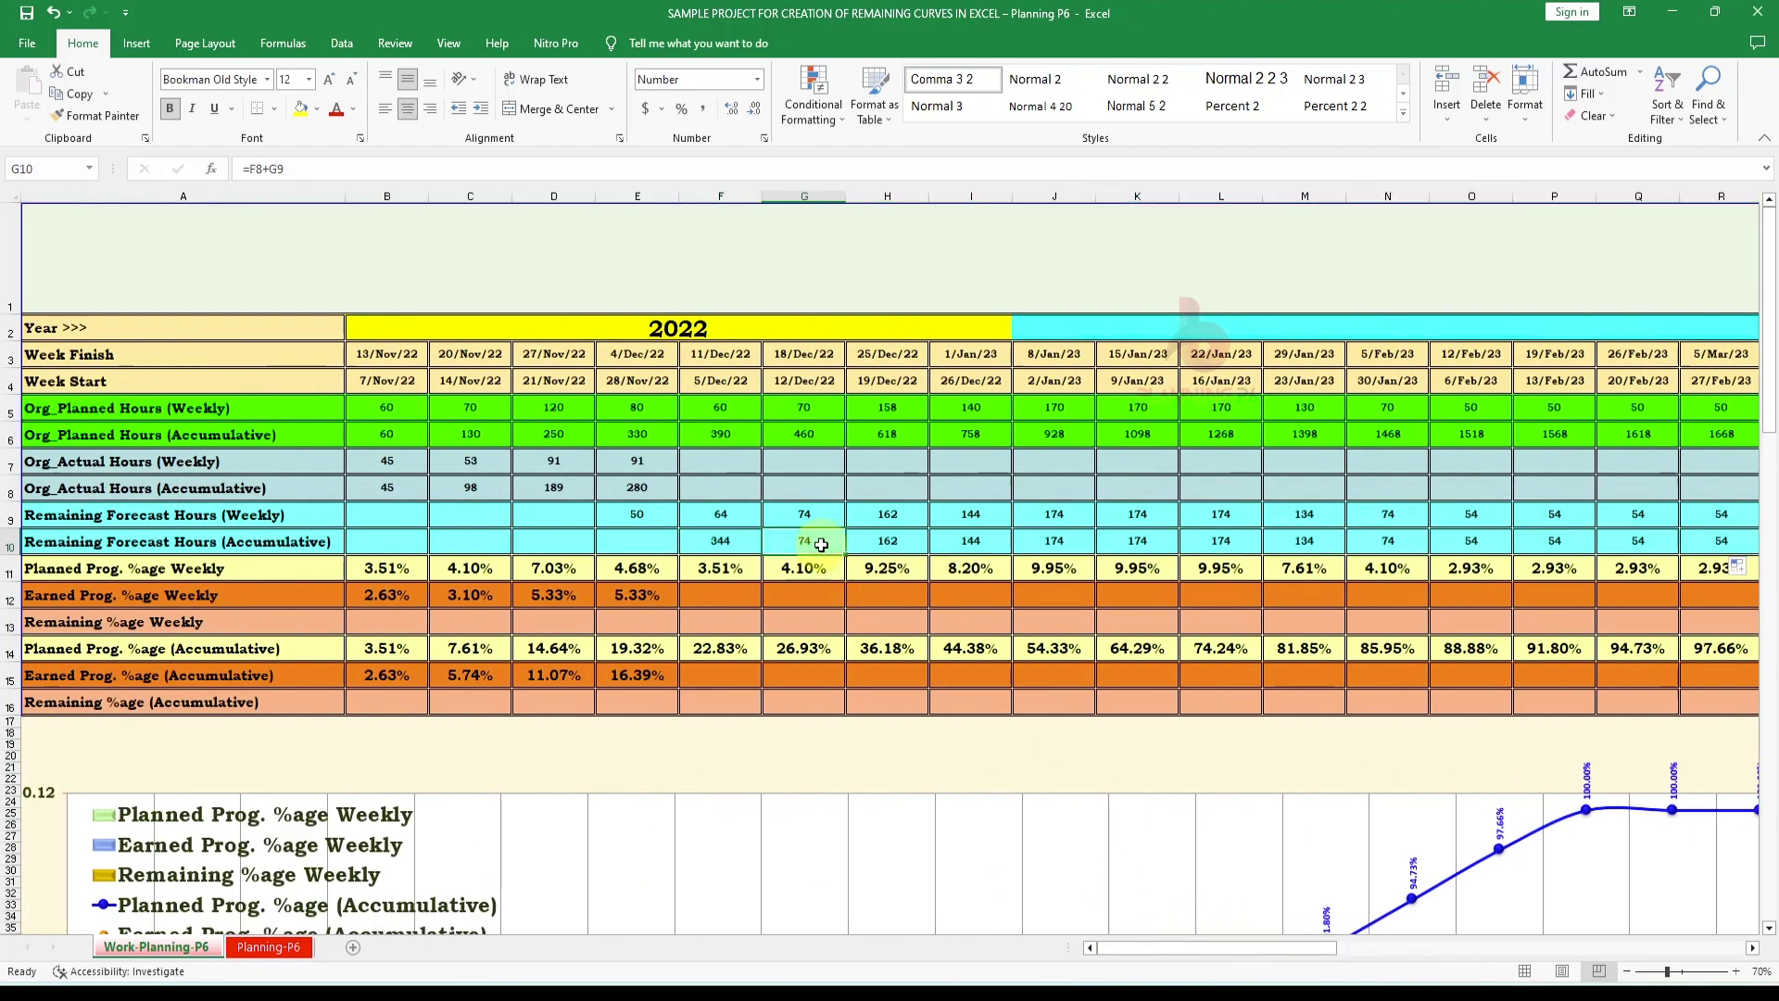
{"action": "key", "text": "Escape"}
{"action": "double_click", "coordinate": [717, 544]}
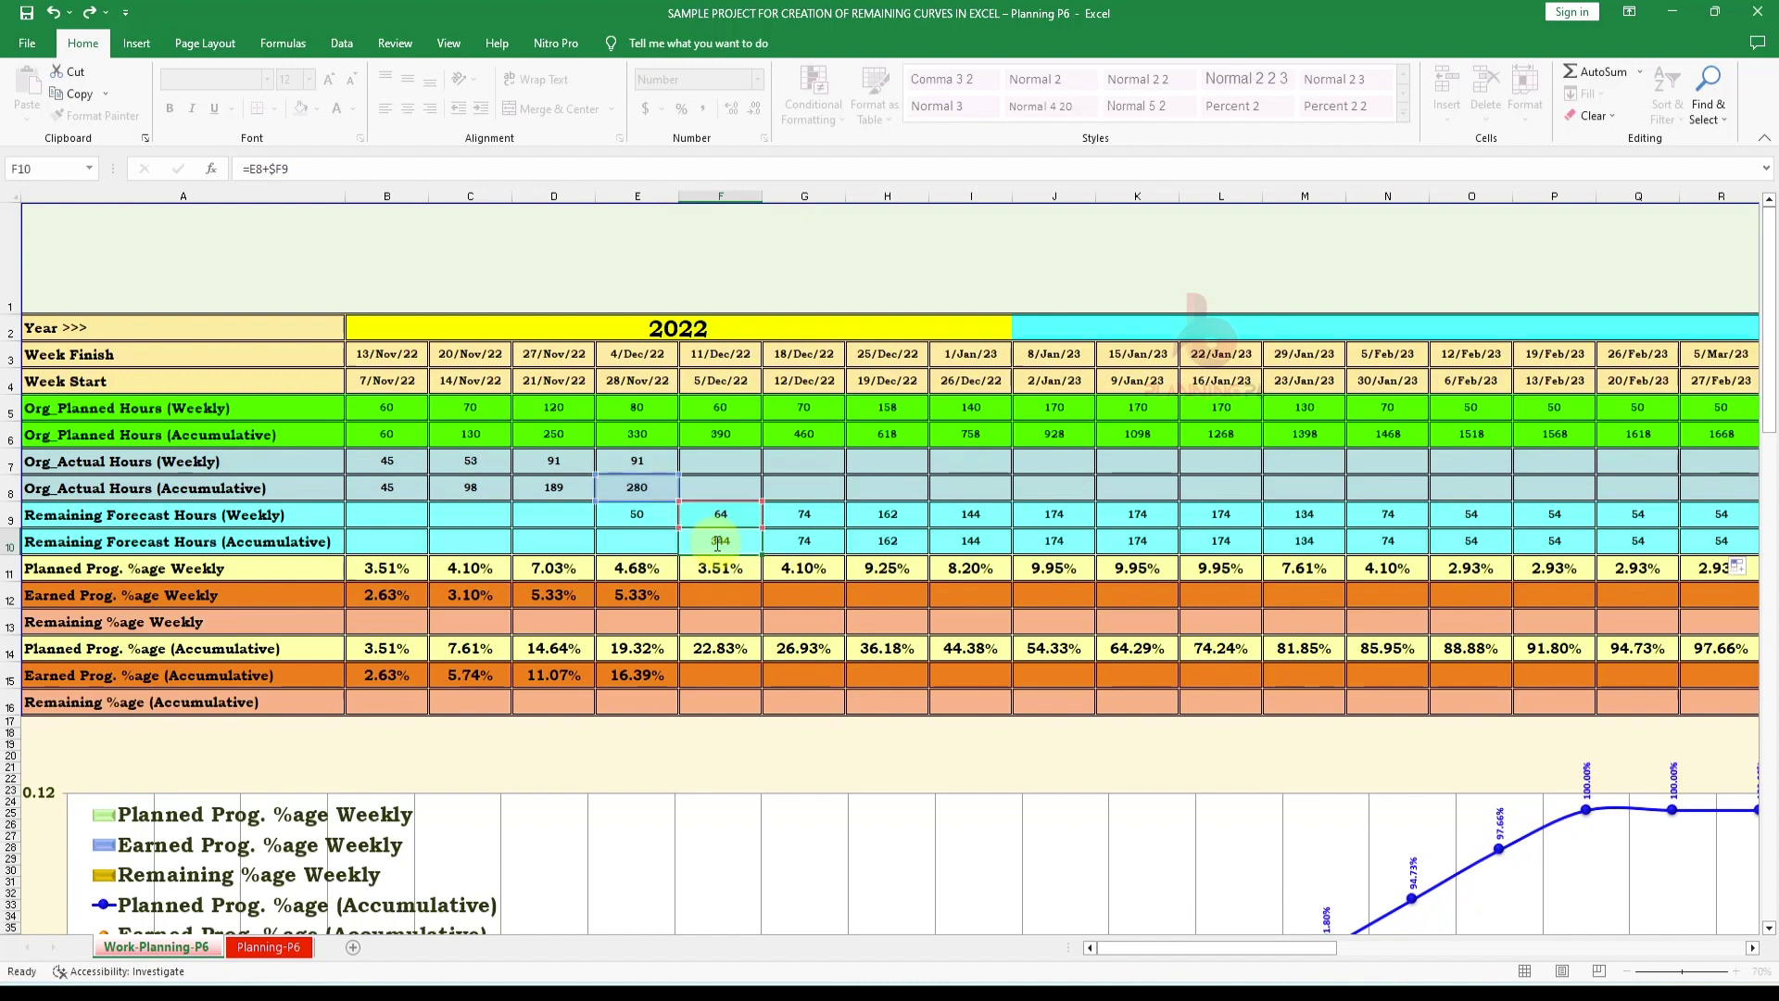
{"action": "key", "text": "F4"}
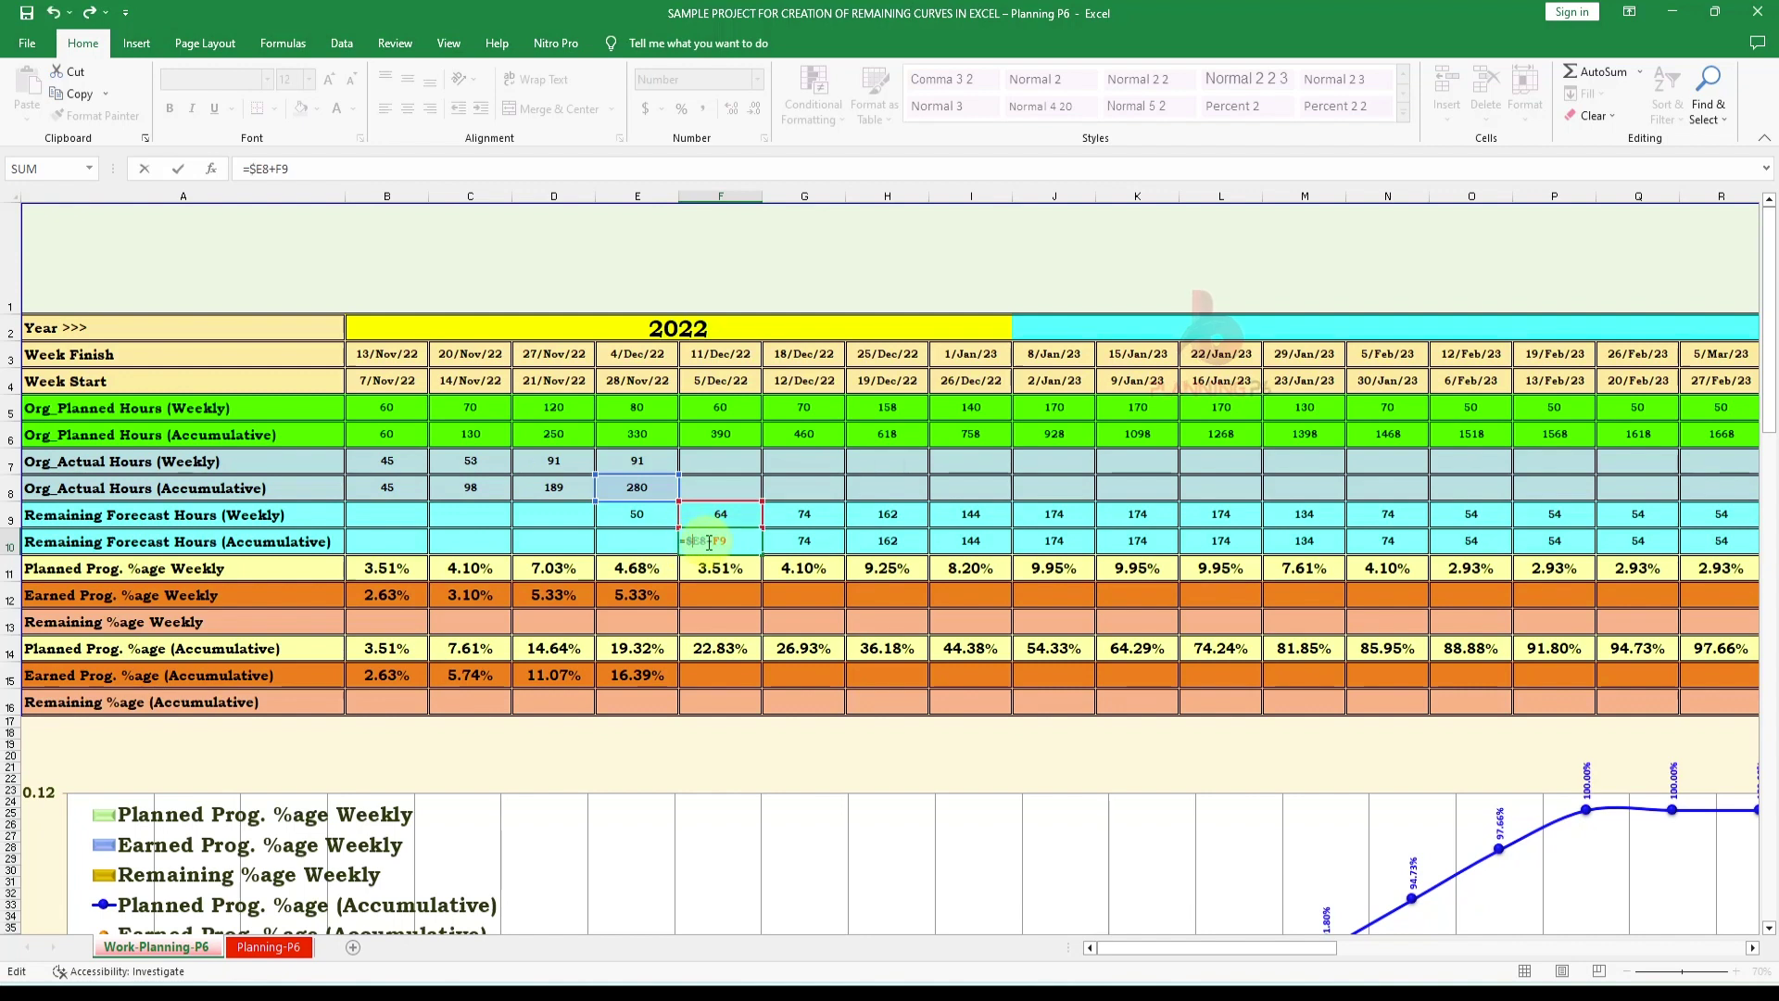
{"action": "key", "text": "F4"}
{"action": "key", "text": "F4"}
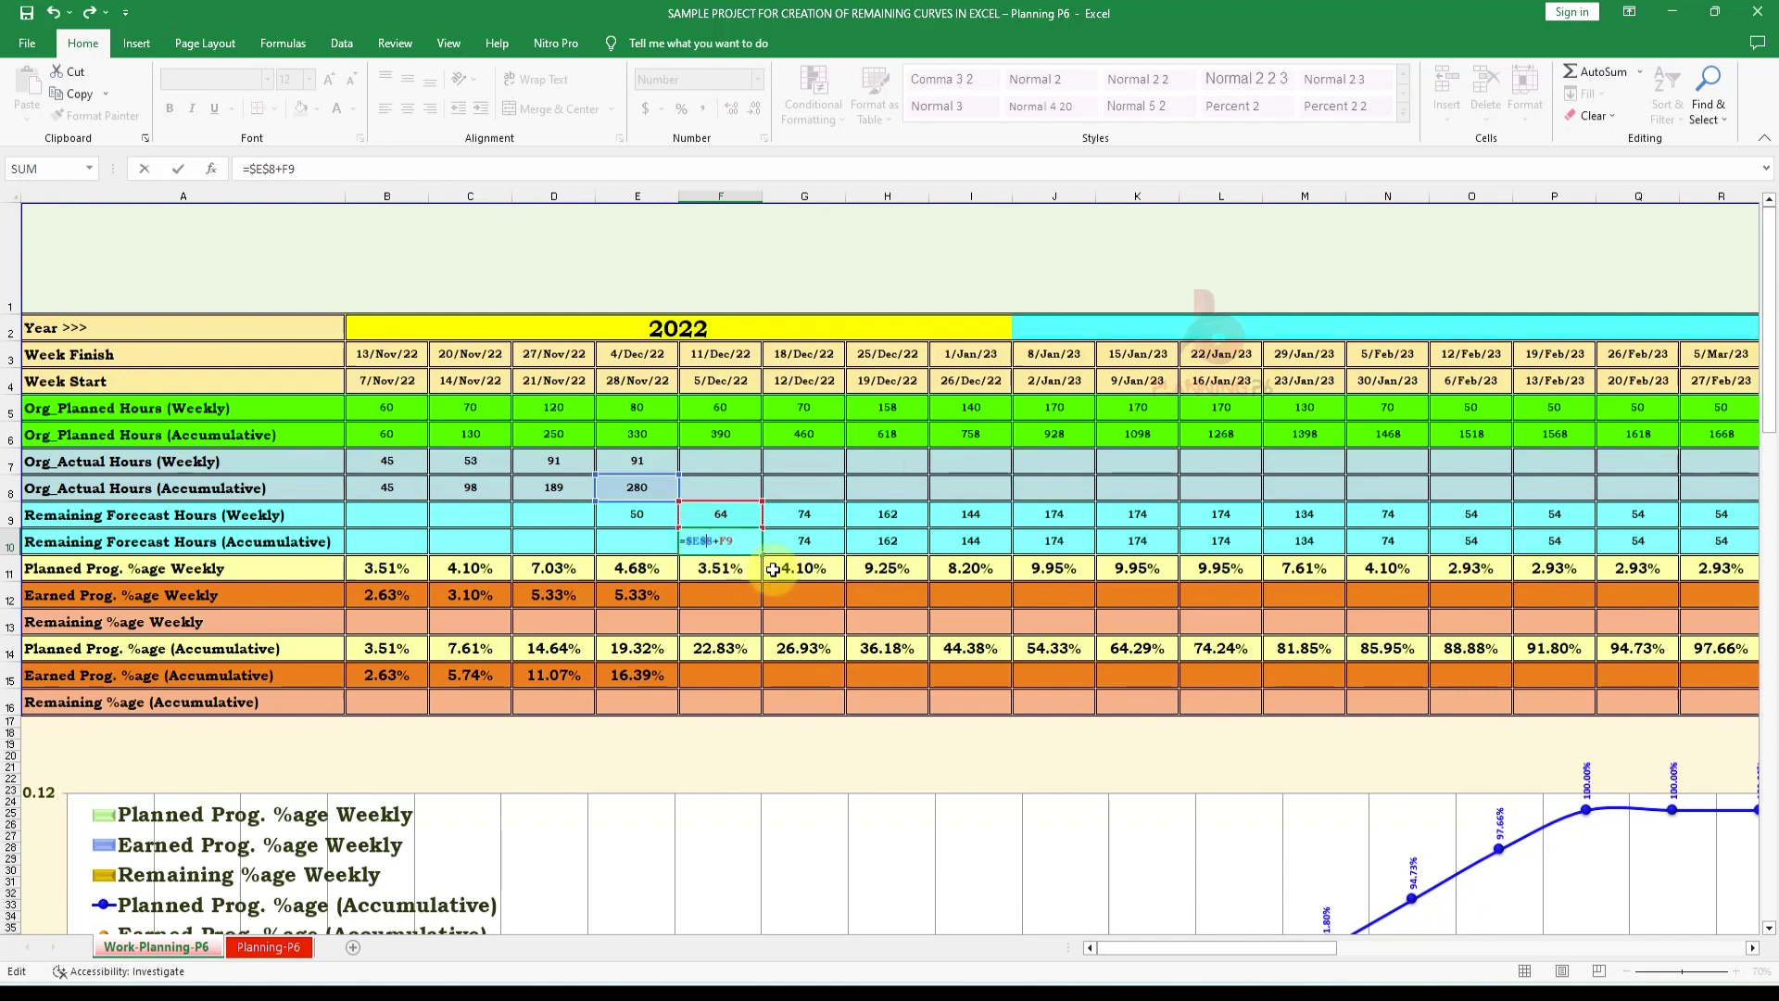
{"action": "key", "text": "ctrl+Return"}
{"action": "left_click_drag", "start_coordinate": [764, 556], "coordinate": [852, 534]}
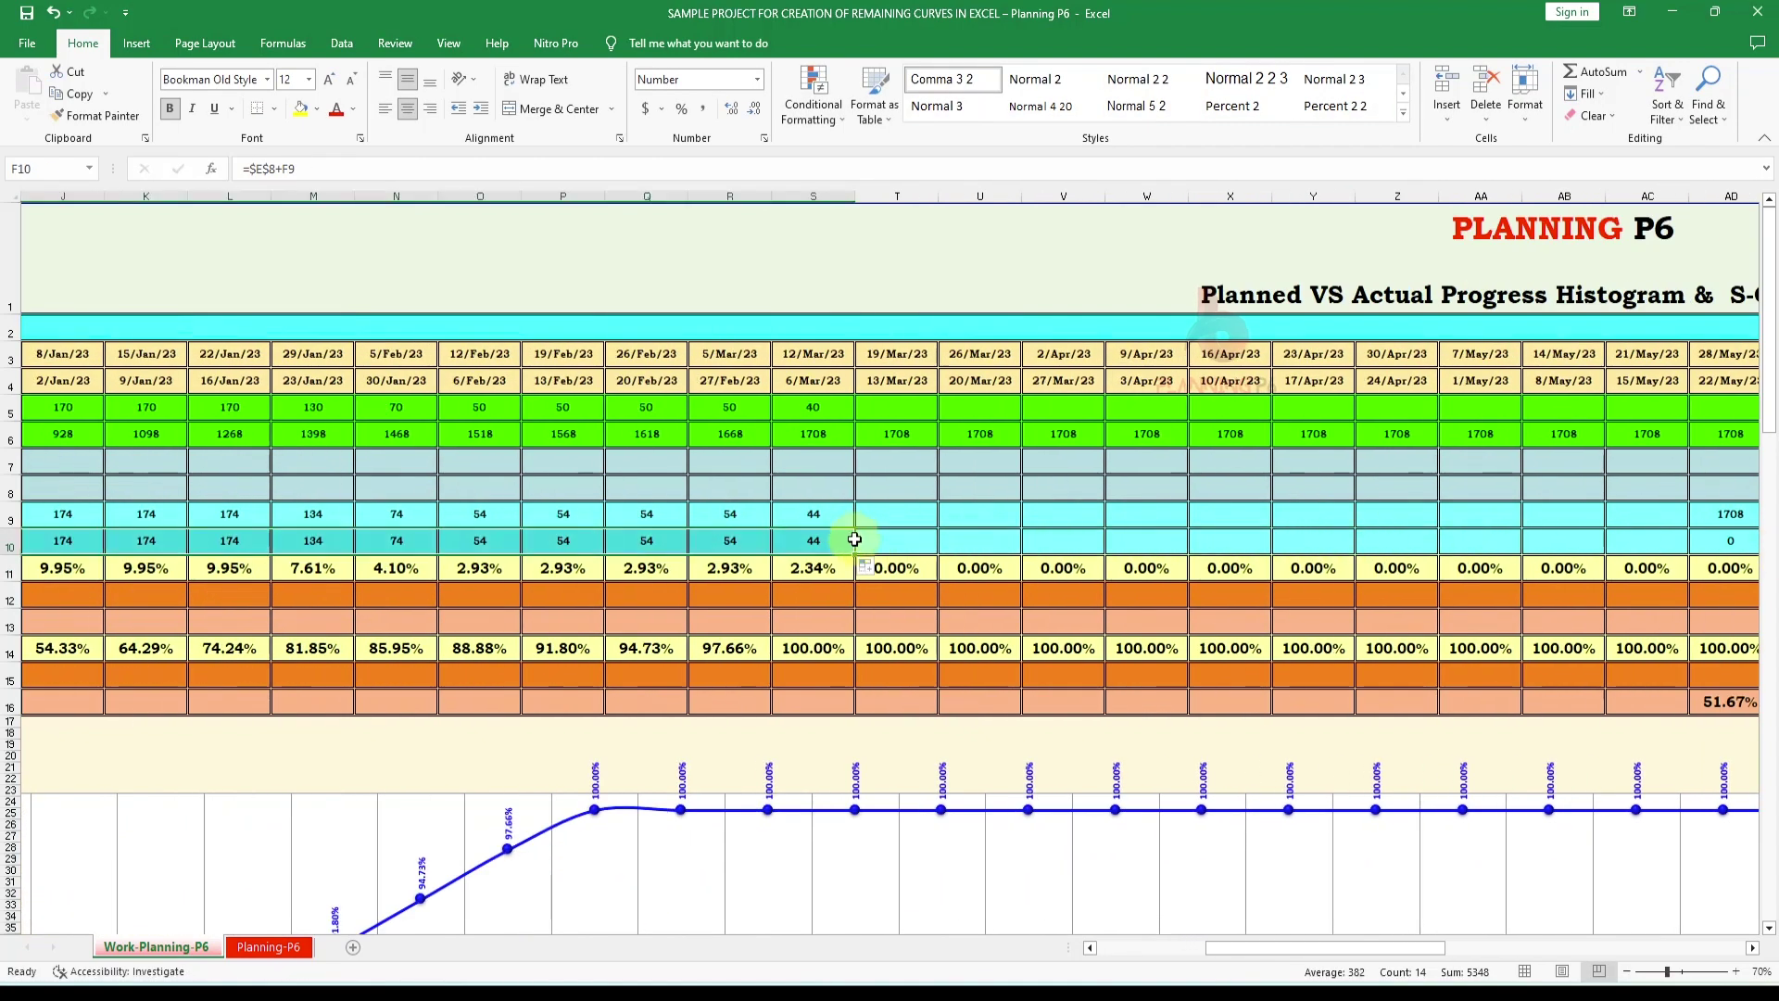
{"action": "left_click_drag", "start_coordinate": [1418, 947], "coordinate": [1062, 927]}
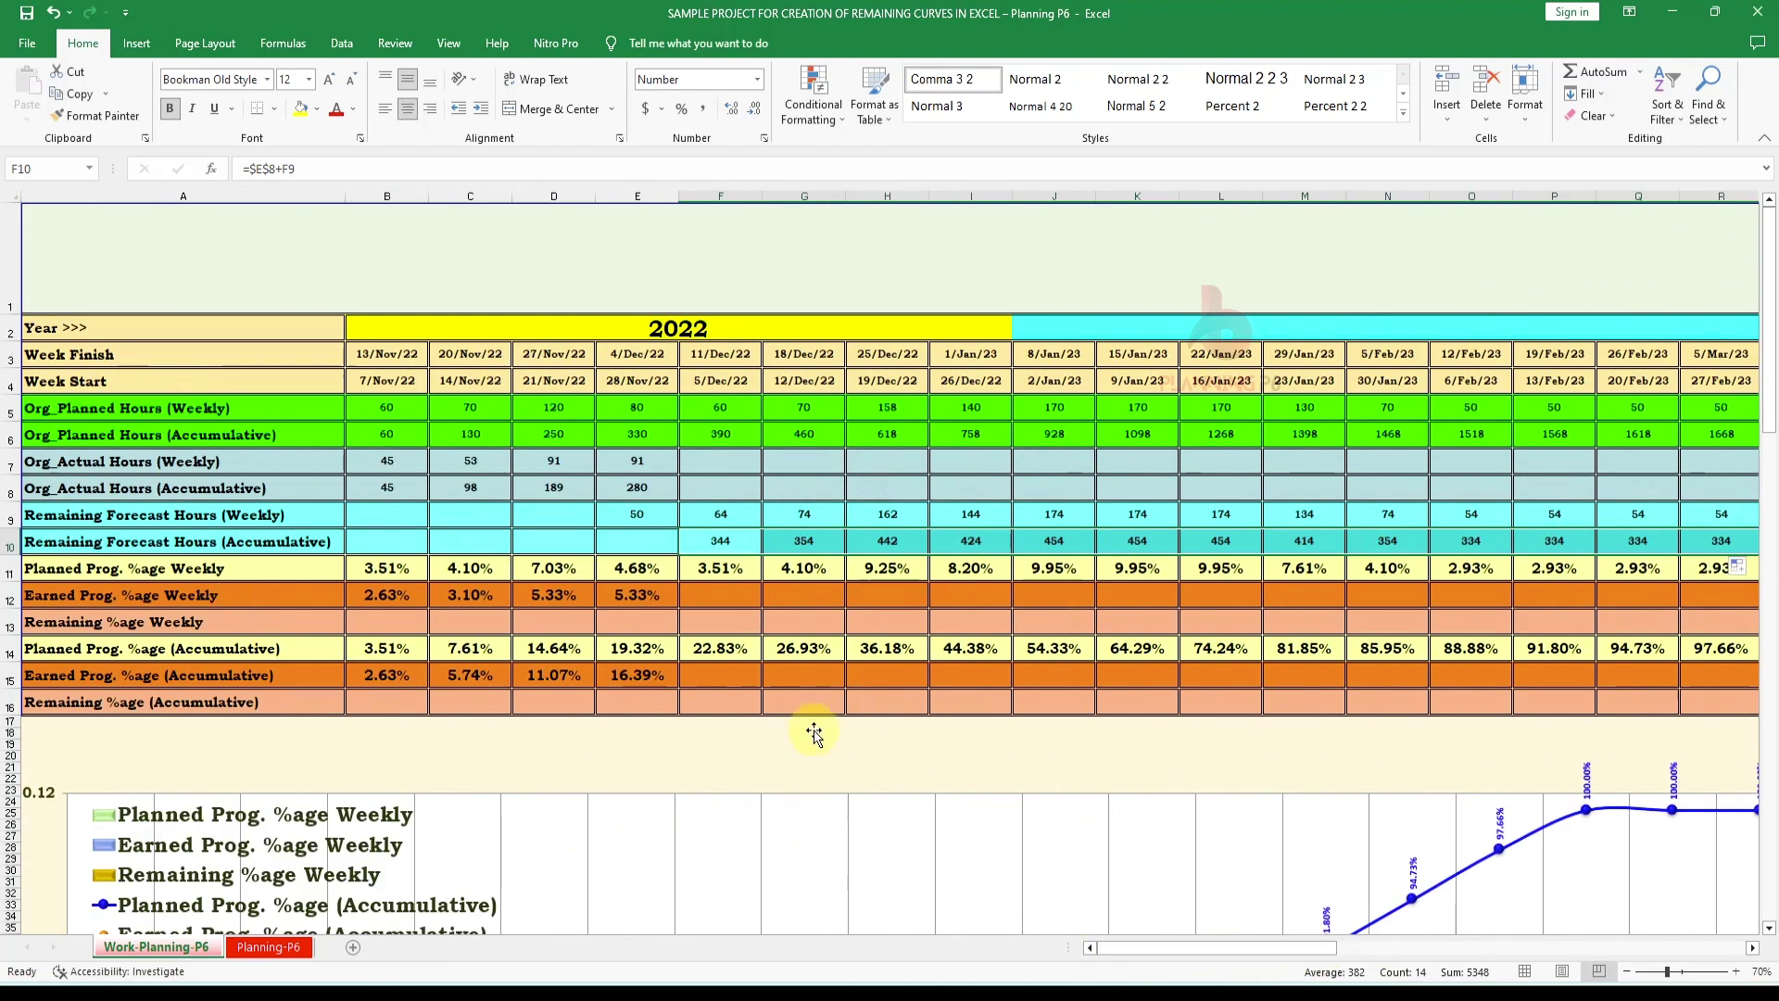
{"action": "double_click", "coordinate": [732, 538]}
{"action": "key", "text": "Return"}
{"action": "double_click", "coordinate": [800, 542]}
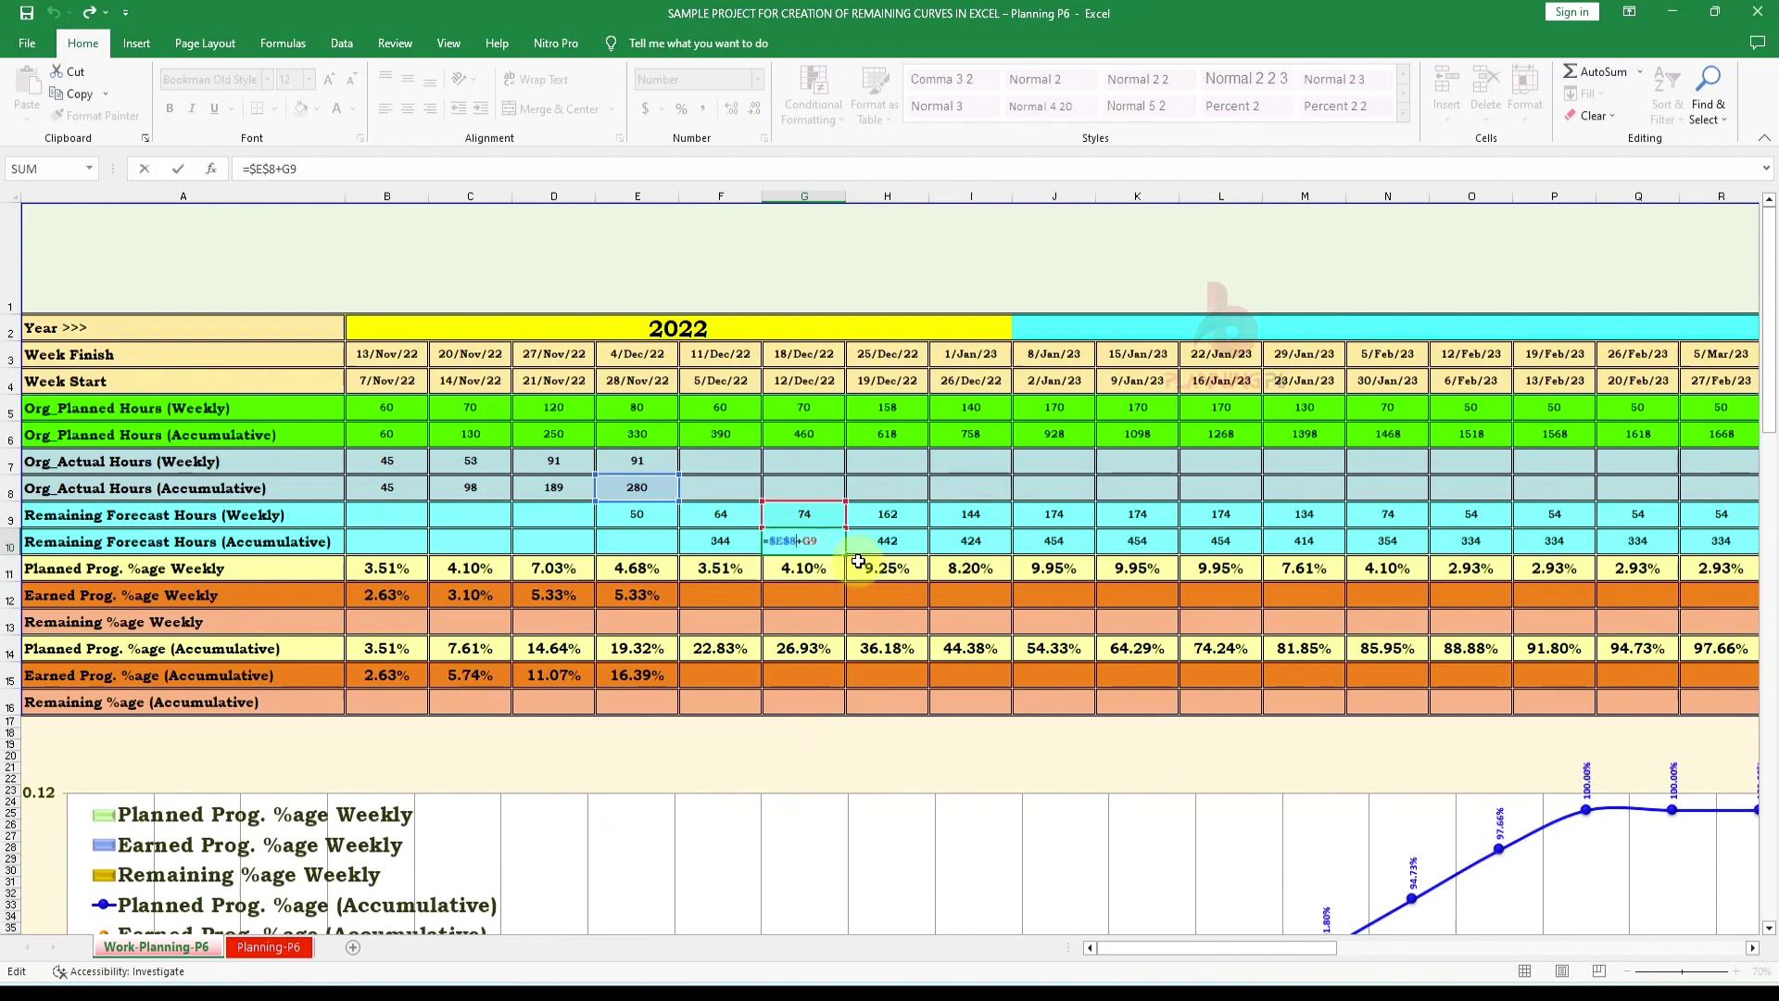
{"action": "key", "text": "Return"}
Copy the accumulated actual hours from E8 and paste them as a value into E10 of Remaining Forecast Hours (Accumulative)
{"action": "left_click", "coordinate": [651, 491]}
{"action": "key", "text": "ctrl+c"}
{"action": "left_click", "coordinate": [624, 545]}
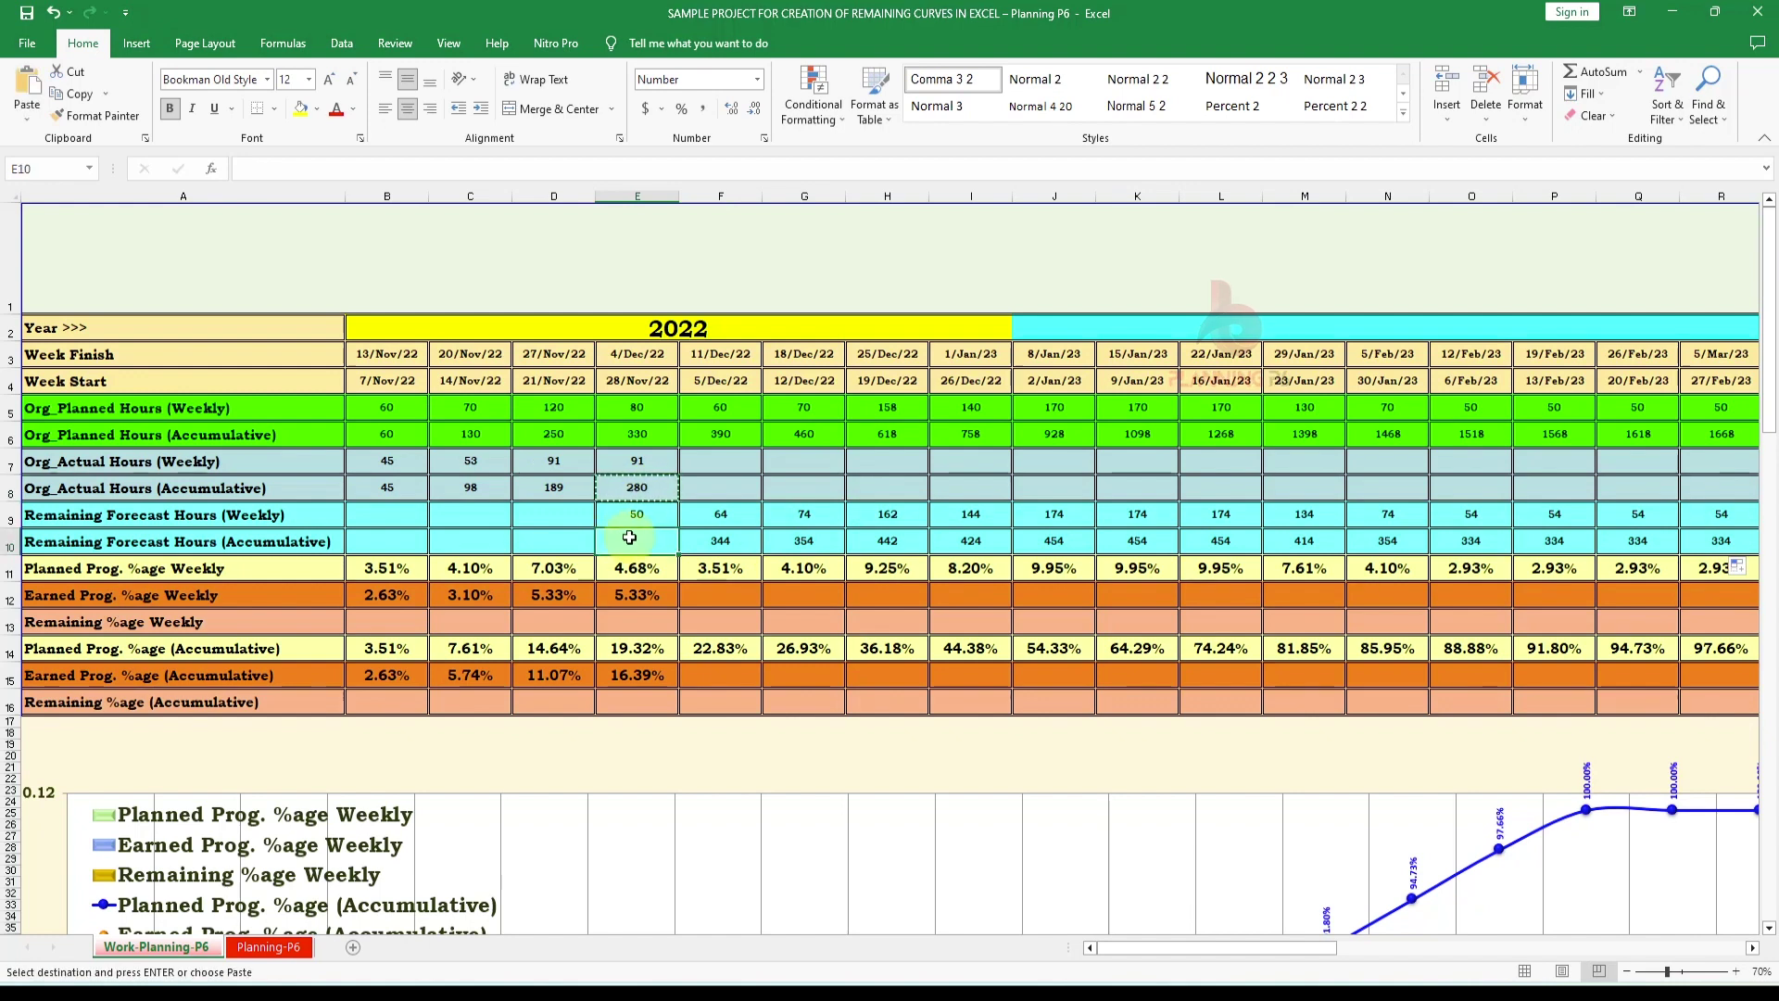
{"action": "right_click", "coordinate": [627, 547]}
{"action": "left_click", "coordinate": [701, 214]}
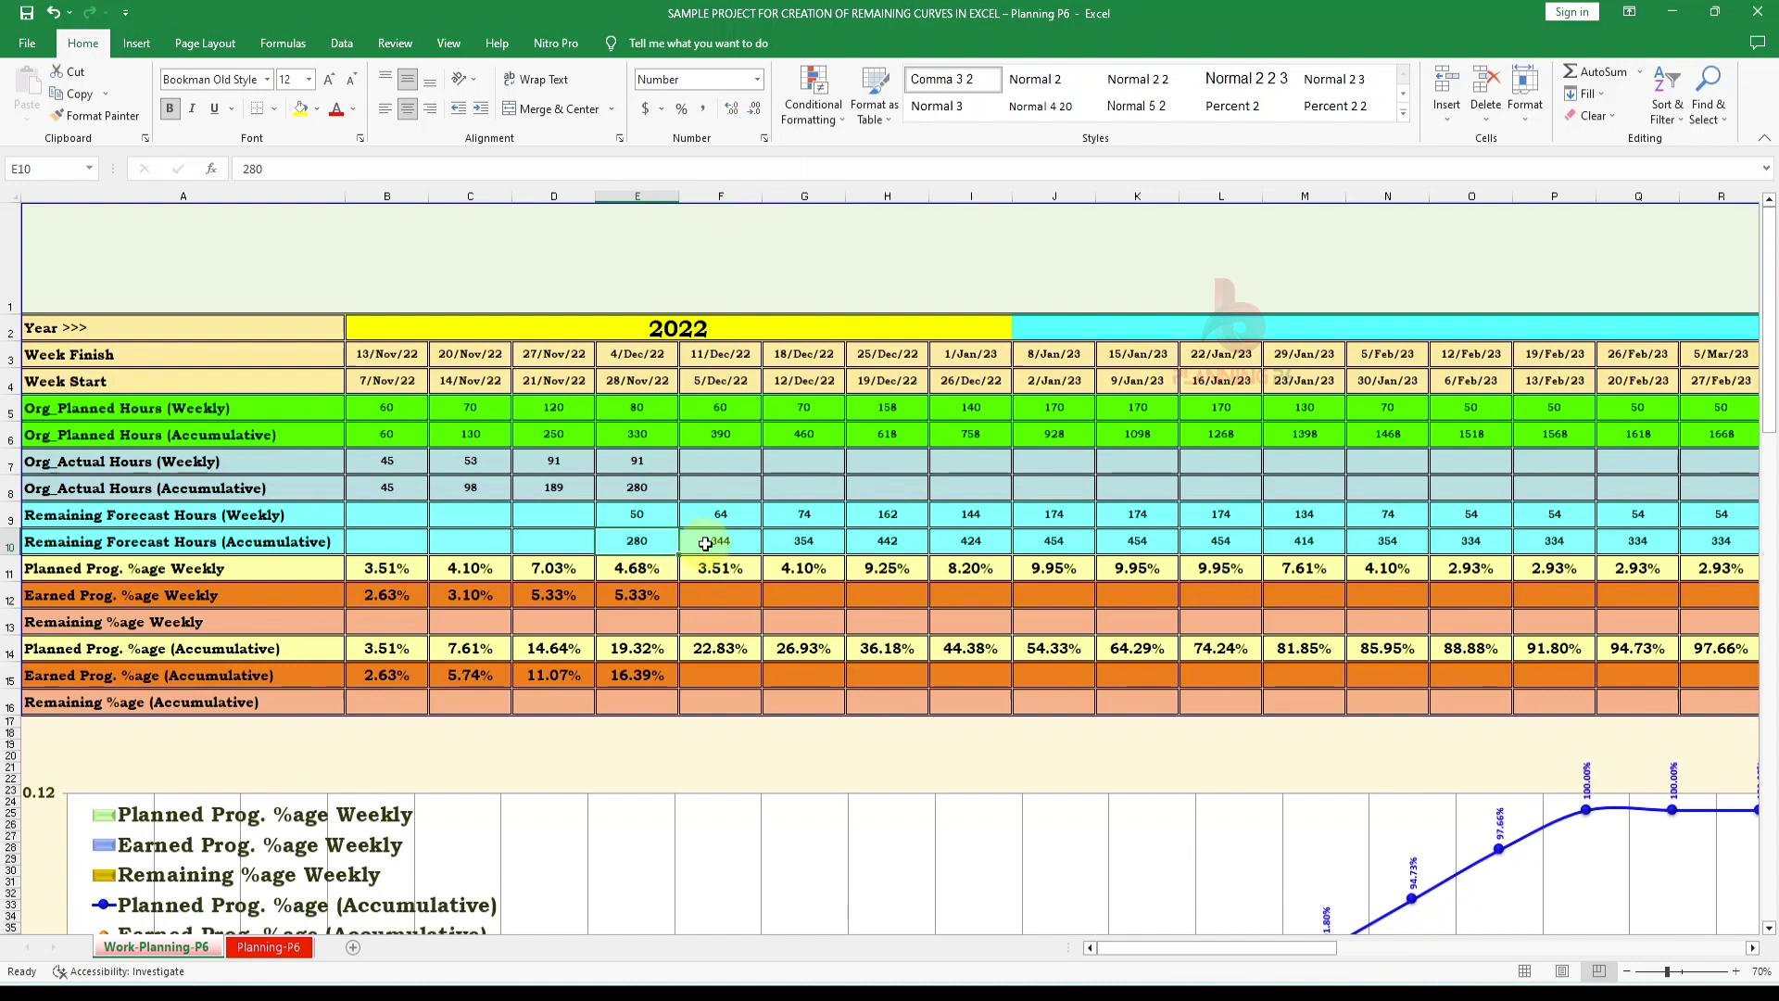
Replace the formula in F10 with =E10+F9 and fill the accumulative remaining forecast hours through S10
{"action": "double_click", "coordinate": [735, 545]}
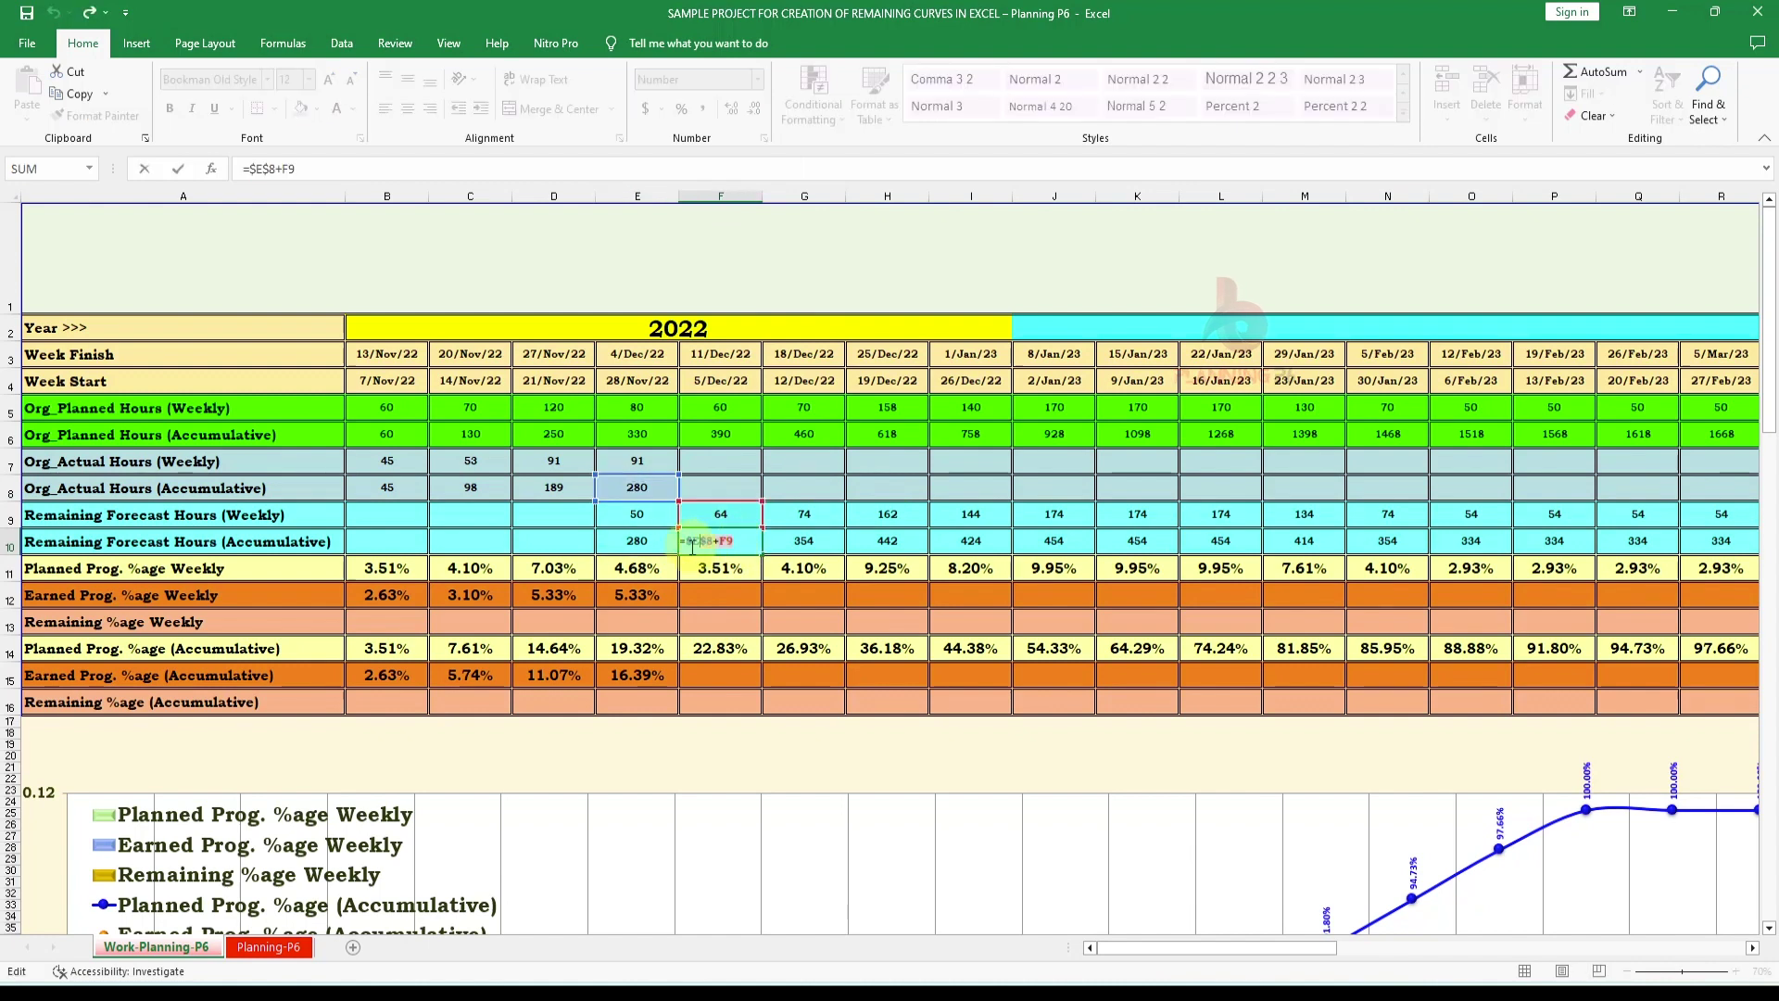
{"action": "left_click_drag", "start_coordinate": [686, 547], "coordinate": [734, 544]}
{"action": "left_click", "coordinate": [636, 544]}
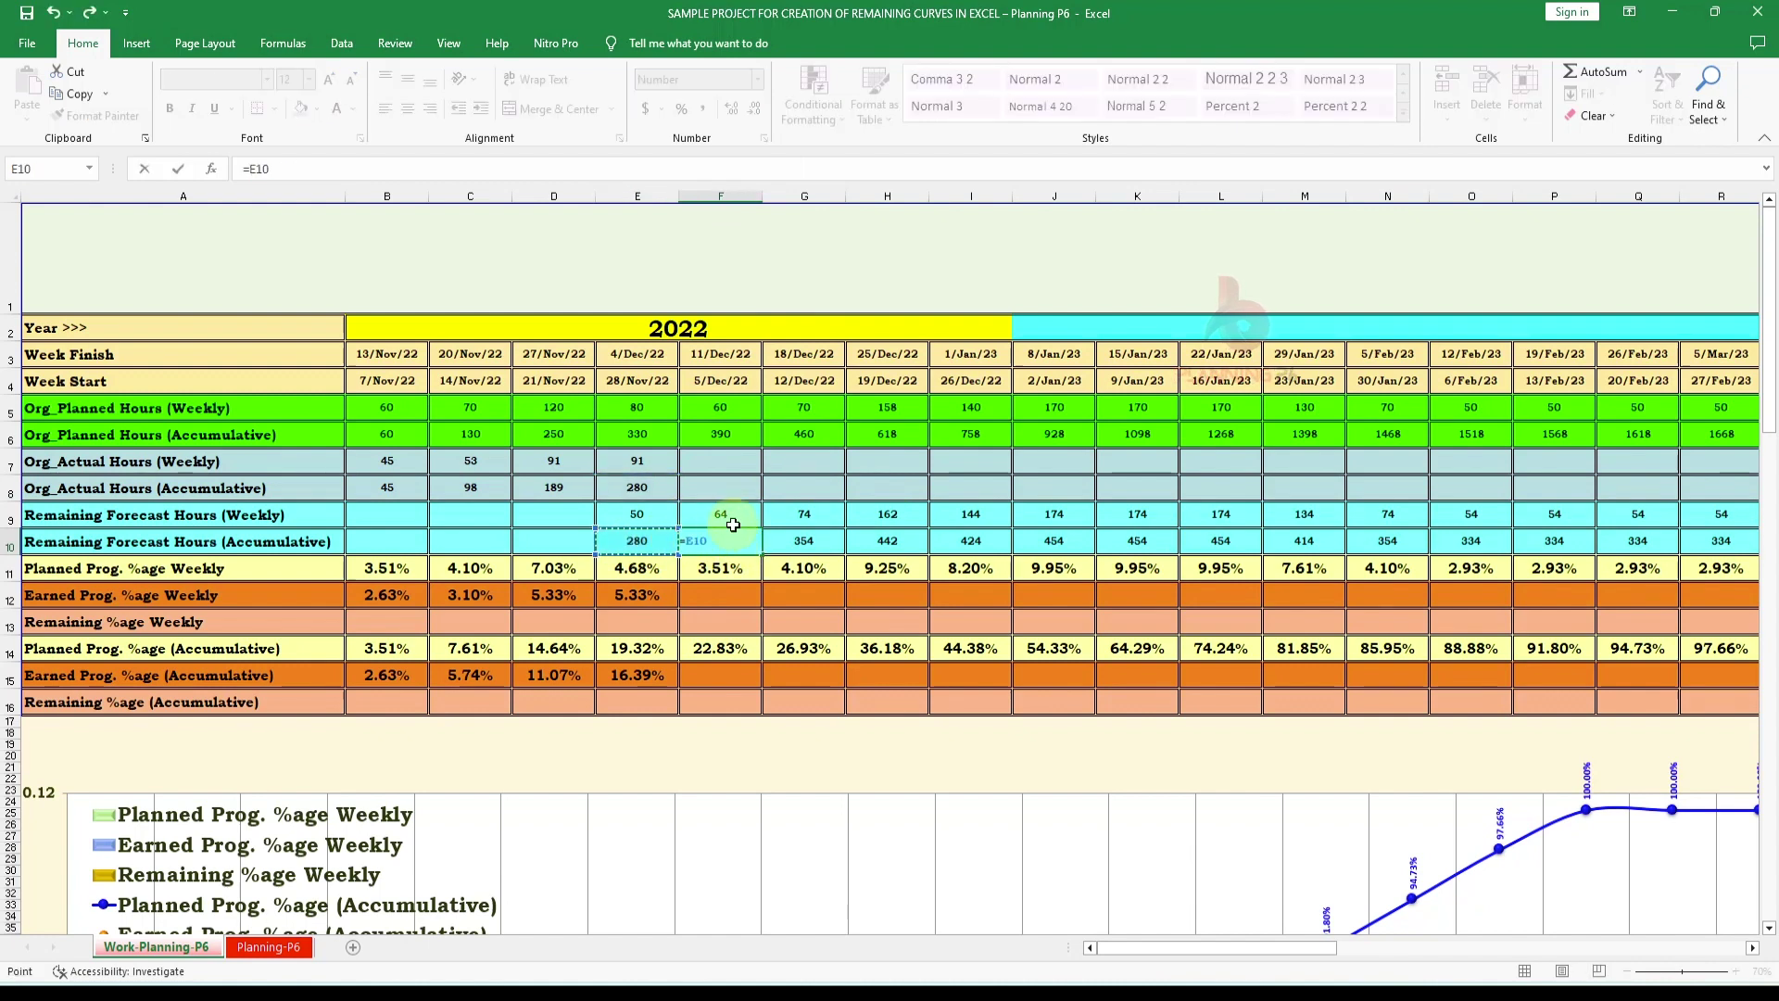
{"action": "left_click", "coordinate": [732, 515]}
{"action": "key", "text": "Return"}
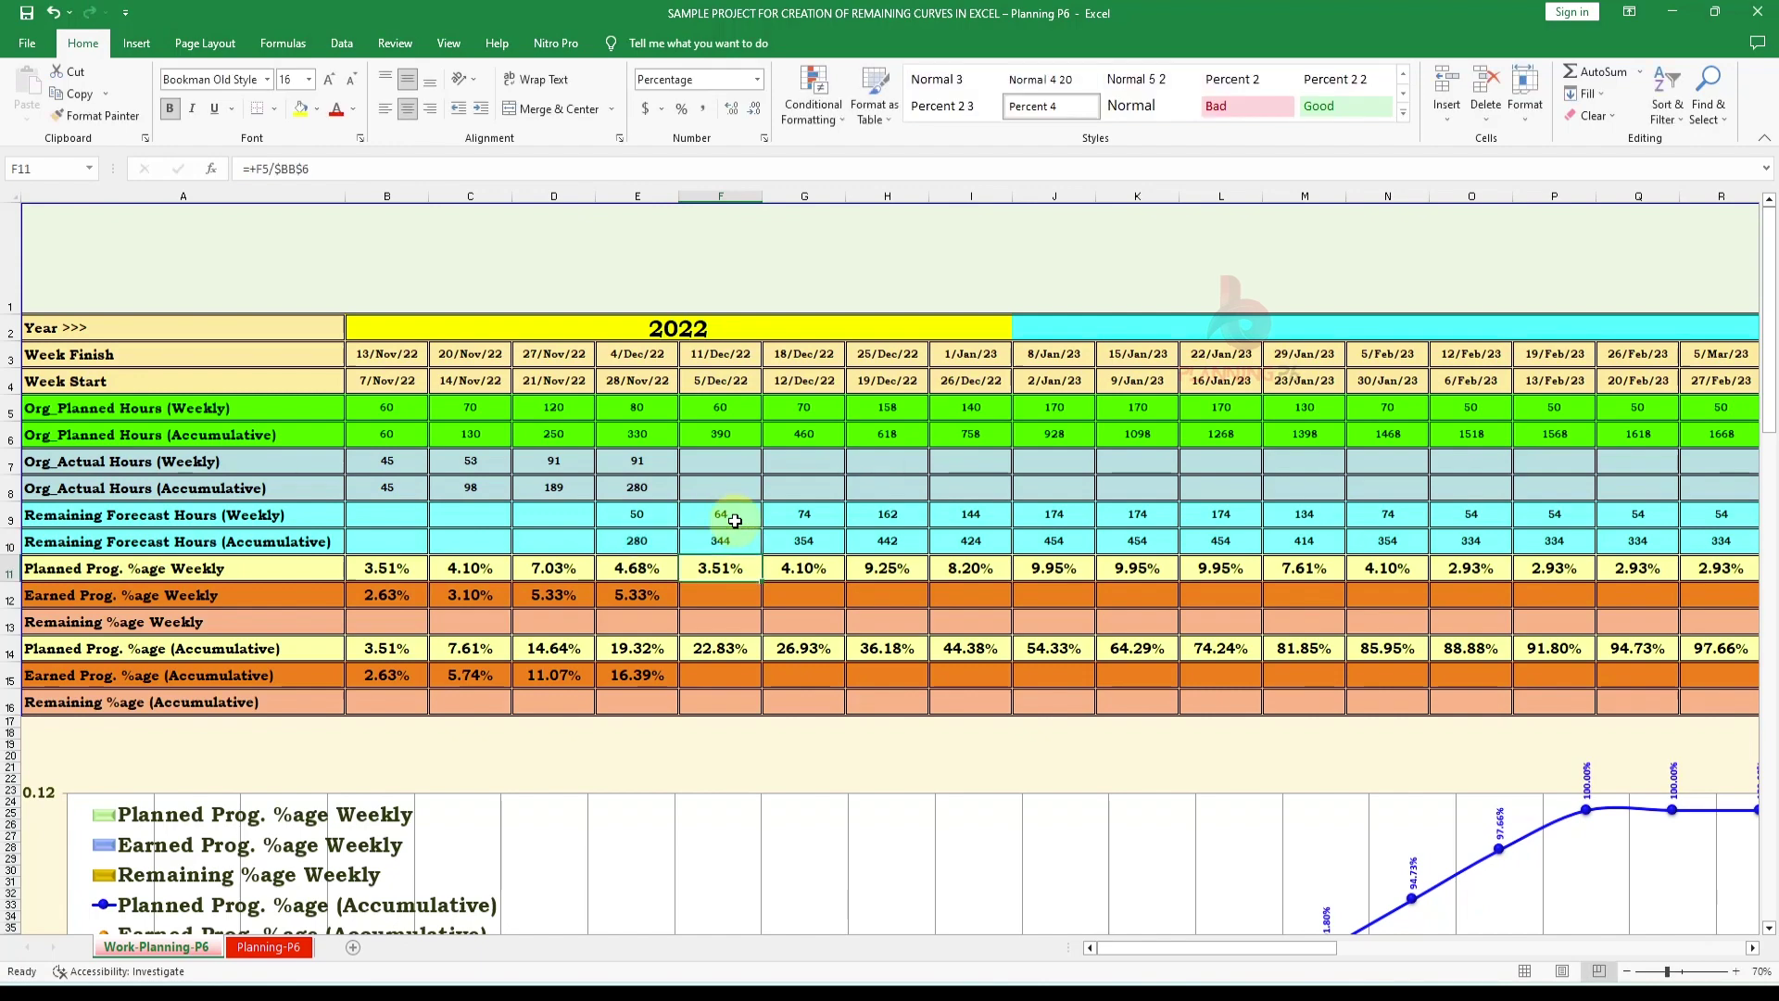
{"action": "left_click", "coordinate": [719, 547]}
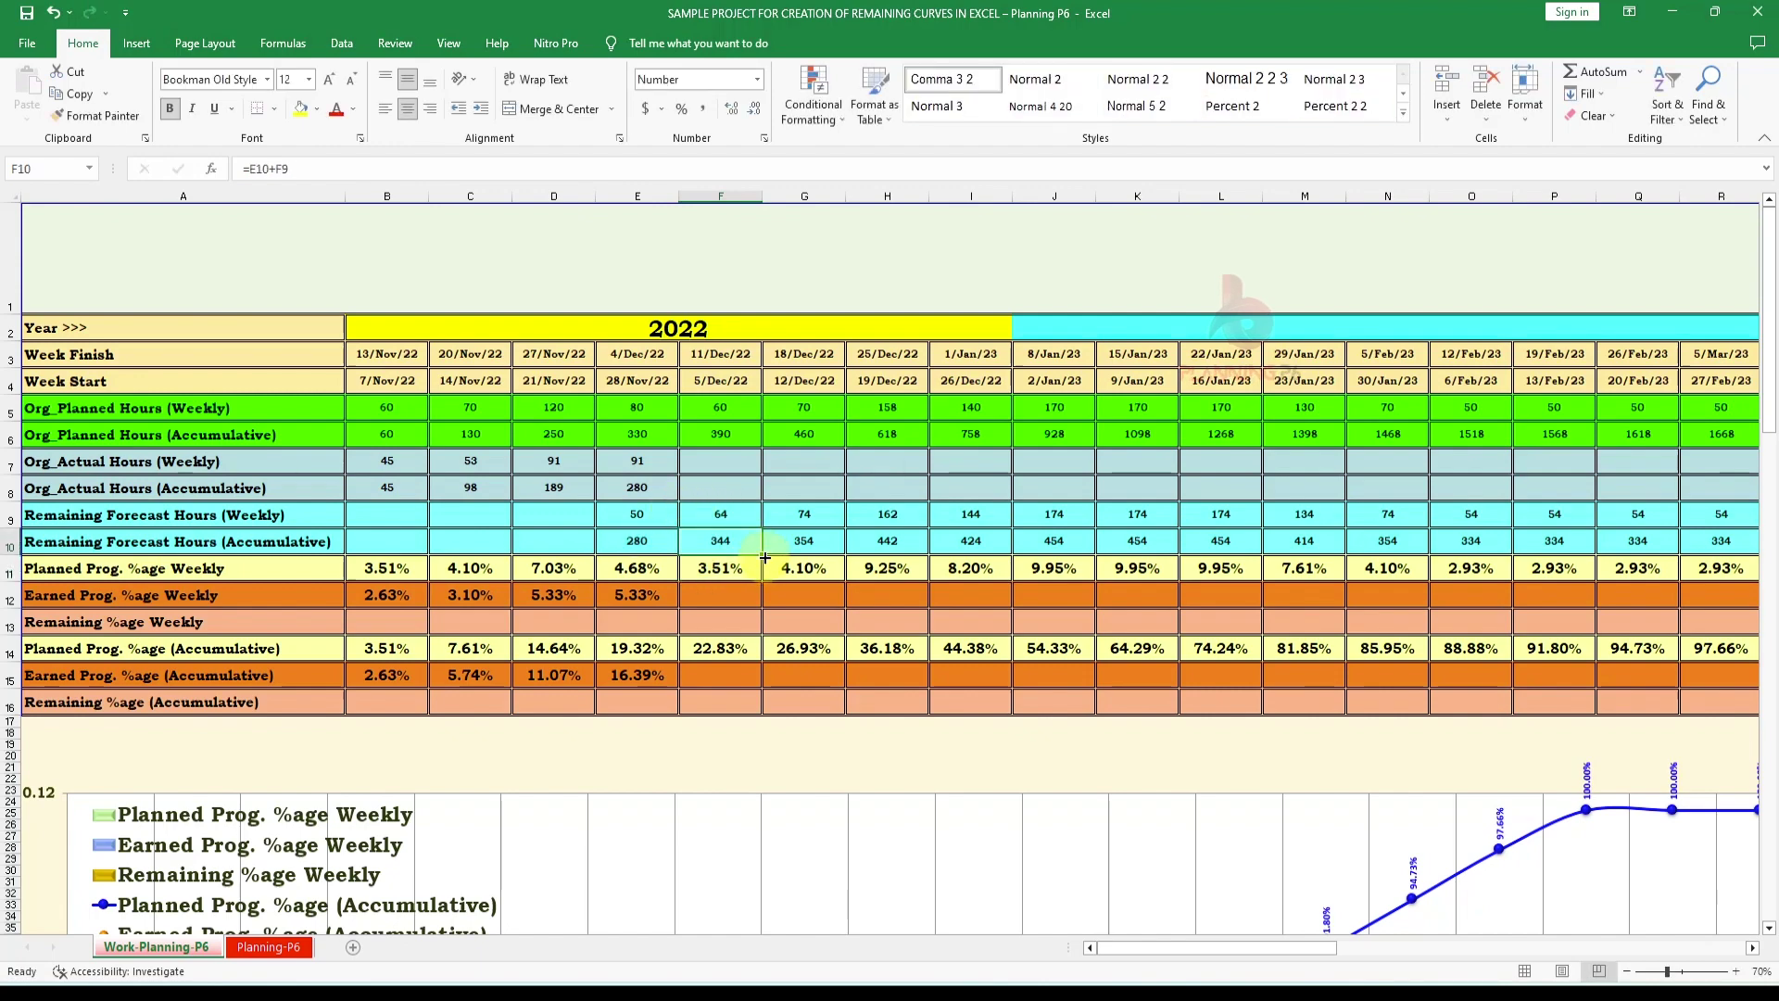
{"action": "left_click_drag", "start_coordinate": [764, 553], "coordinate": [657, 542]}
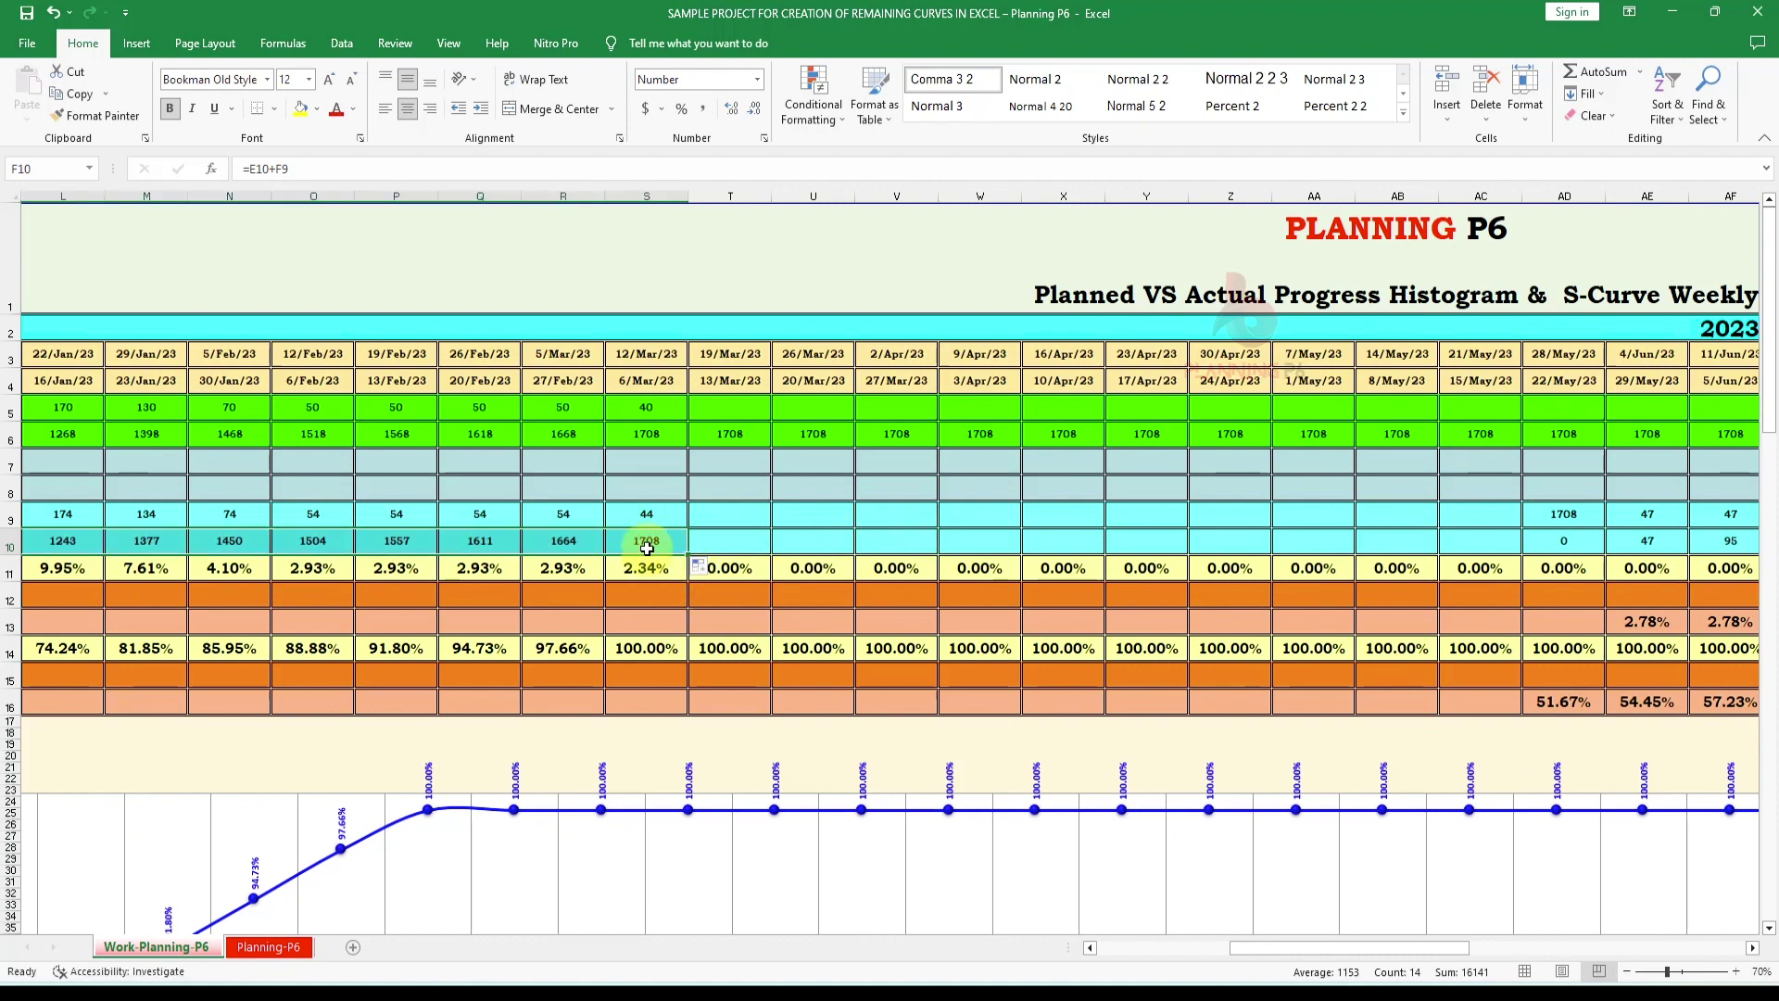
{"action": "left_click", "coordinate": [646, 537]}
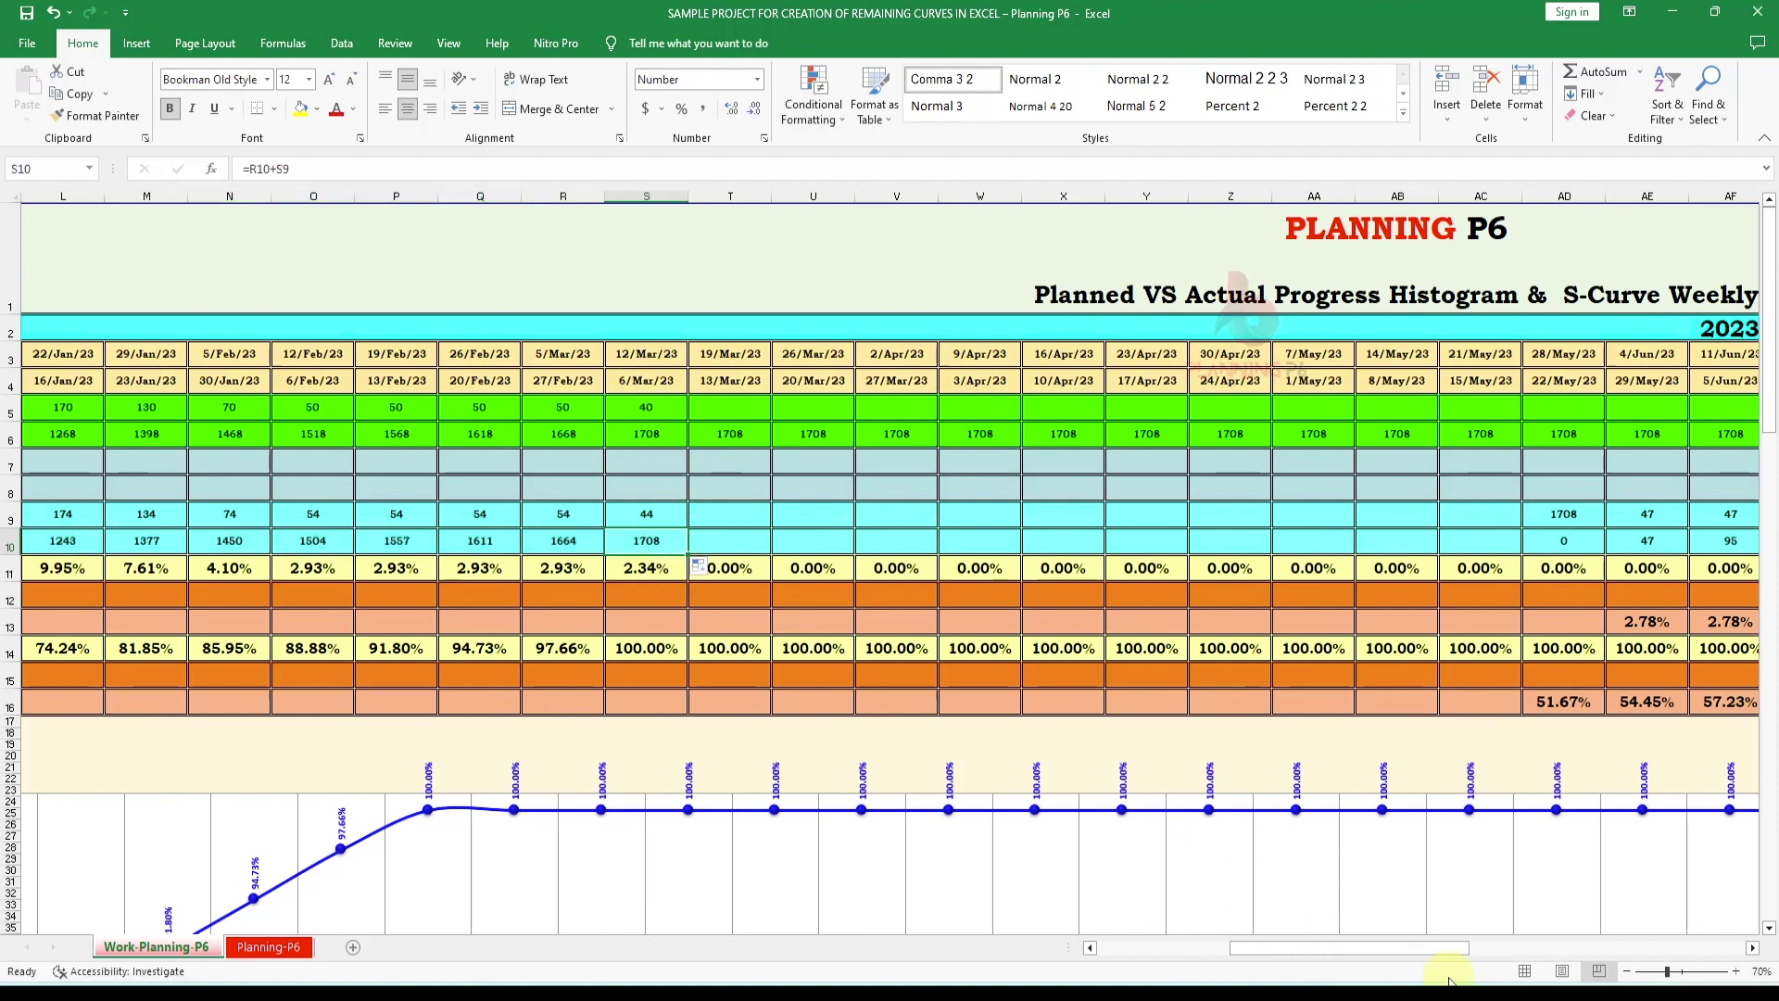
{"action": "left_click_drag", "start_coordinate": [1401, 946], "coordinate": [1138, 945]}
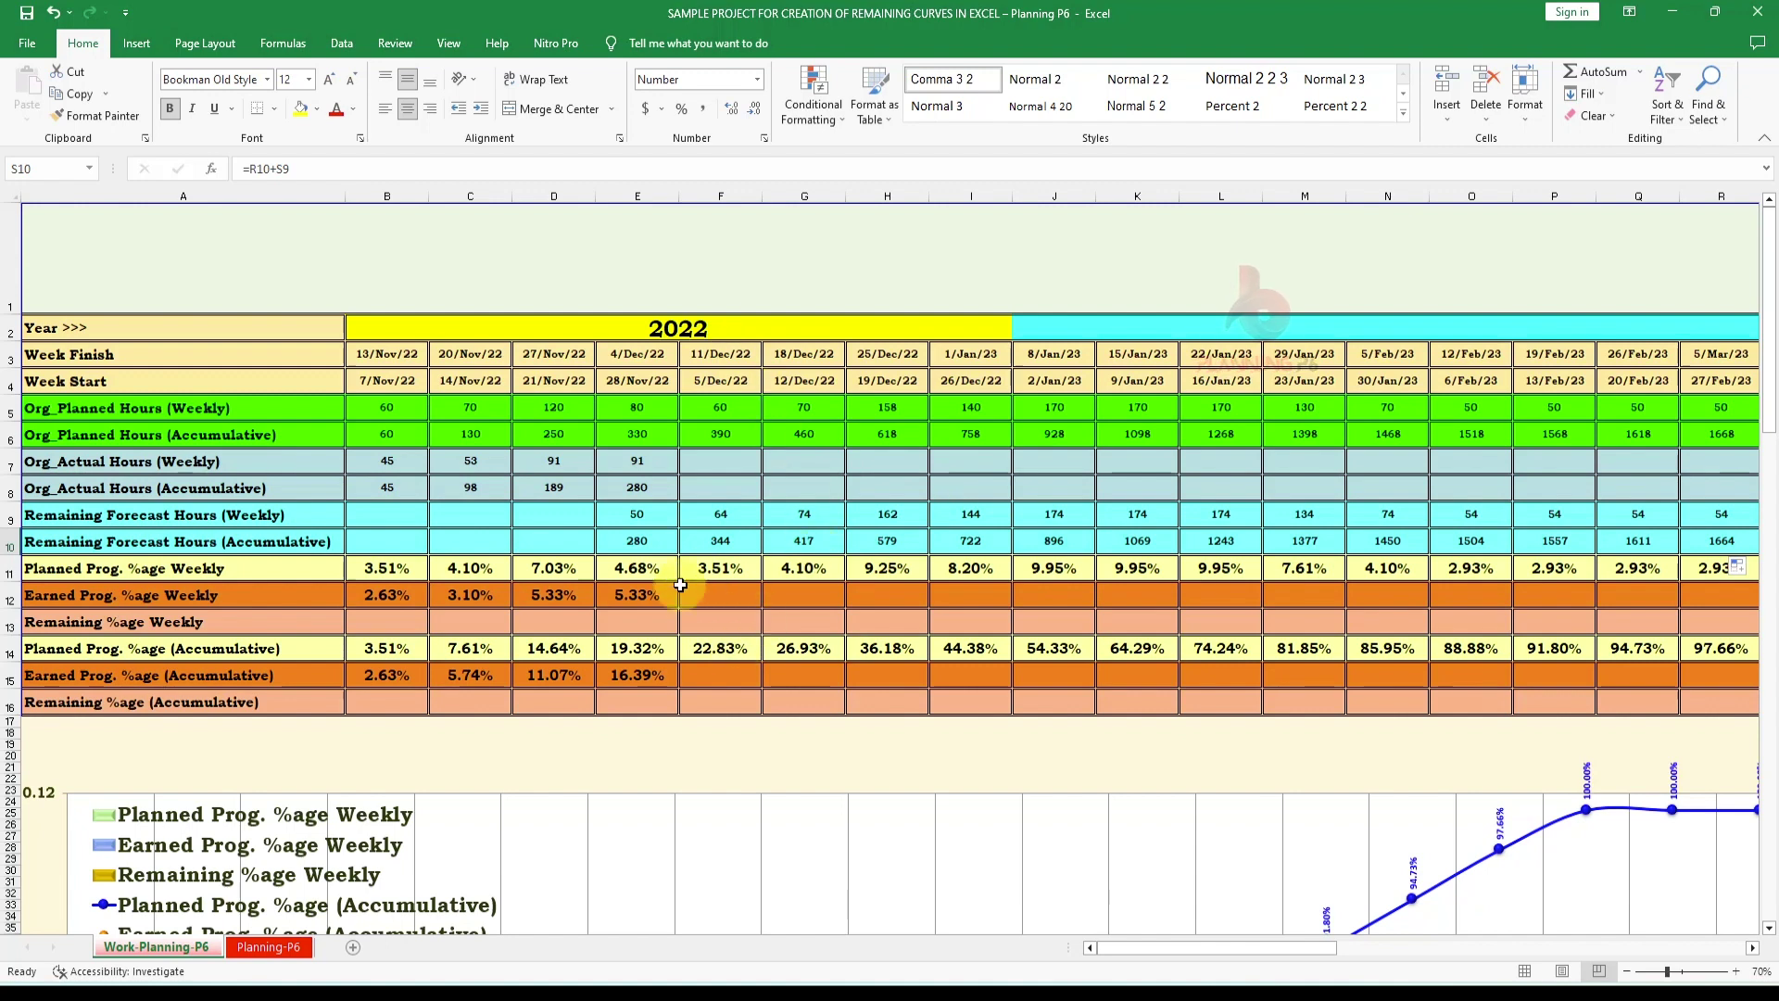
Check the earned percentage formula in E12, and enter =F9/BB6 in cell F13 of the Remaining %age Weekly row
{"action": "left_click", "coordinate": [652, 597]}
{"action": "double_click", "coordinate": [652, 597]}
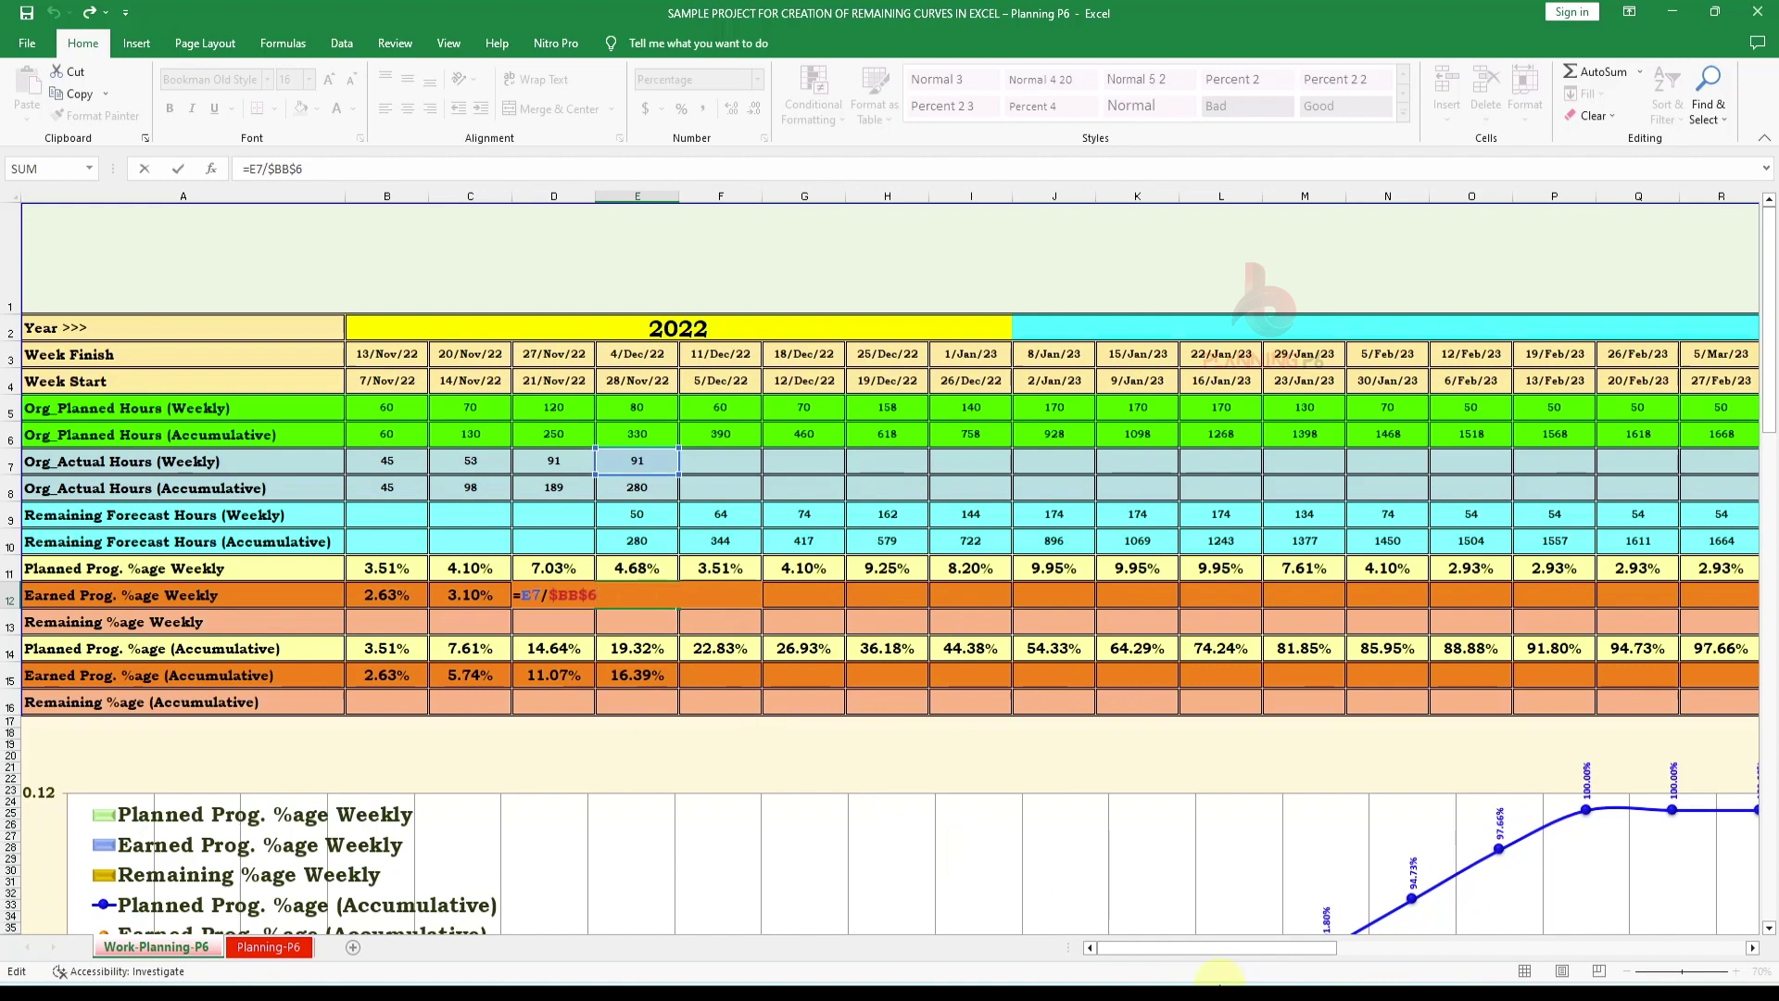
{"action": "left_click_drag", "start_coordinate": [1275, 952], "coordinate": [1165, 965]}
{"action": "key", "text": "ctrl+Return"}
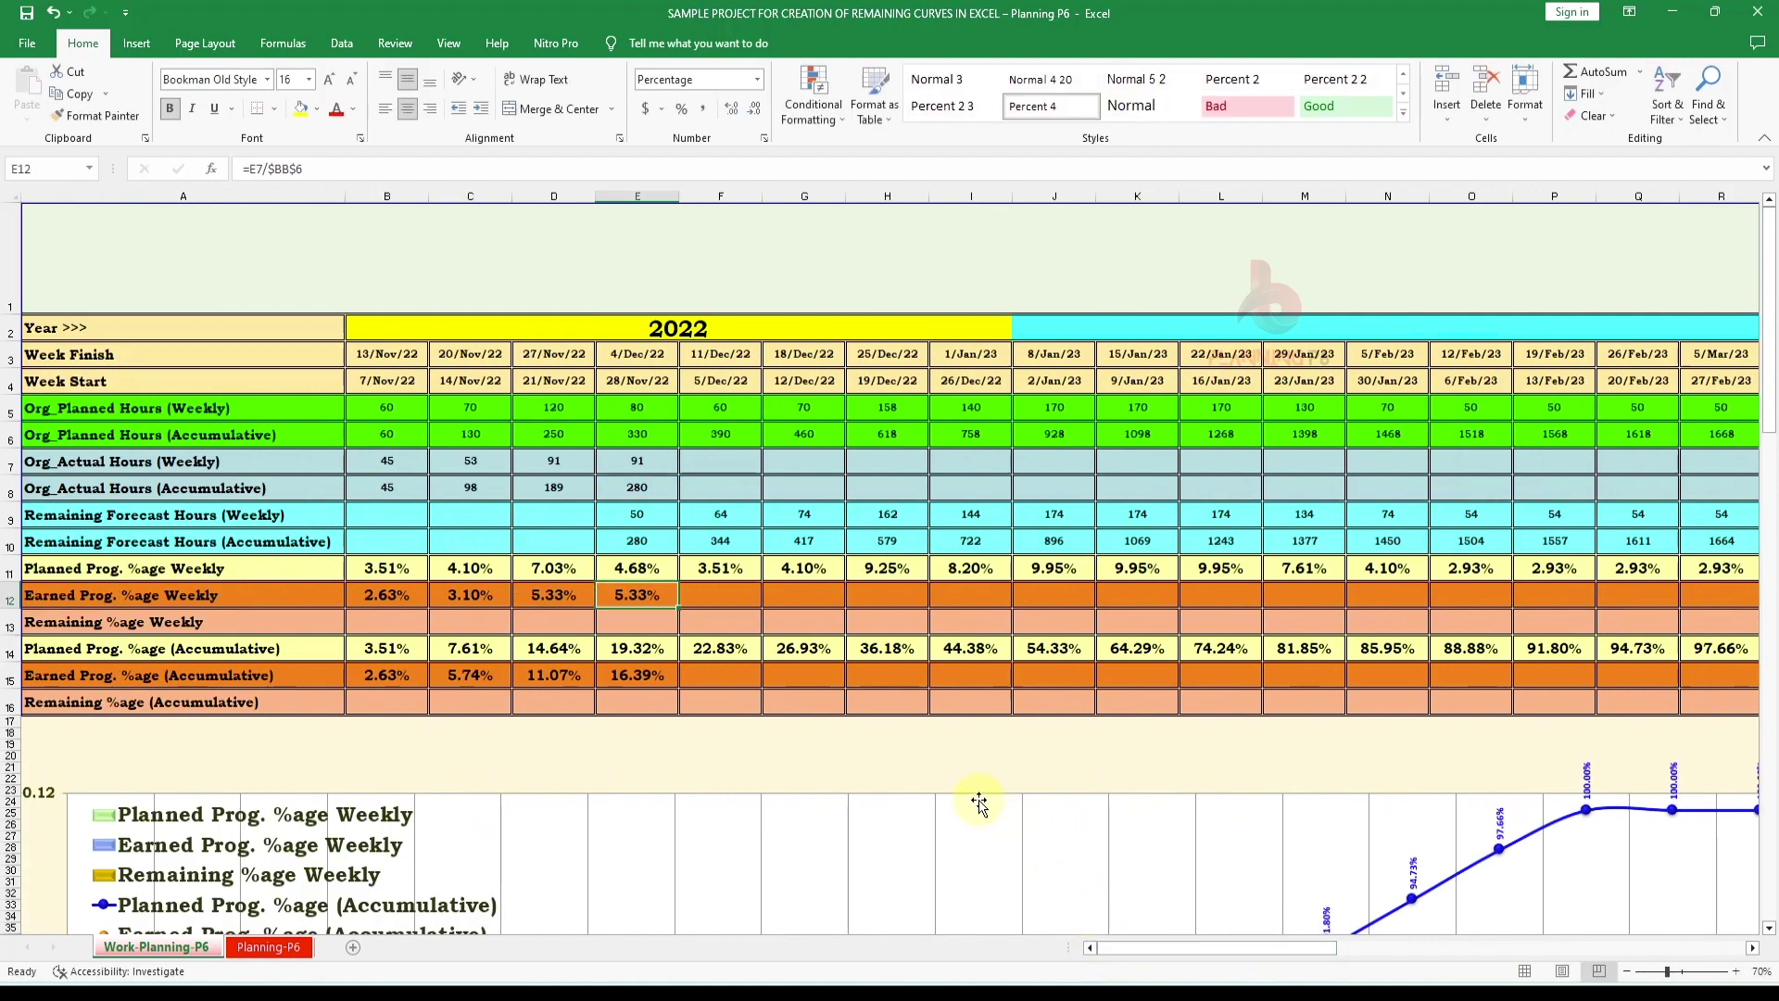
{"action": "left_click", "coordinate": [697, 617]}
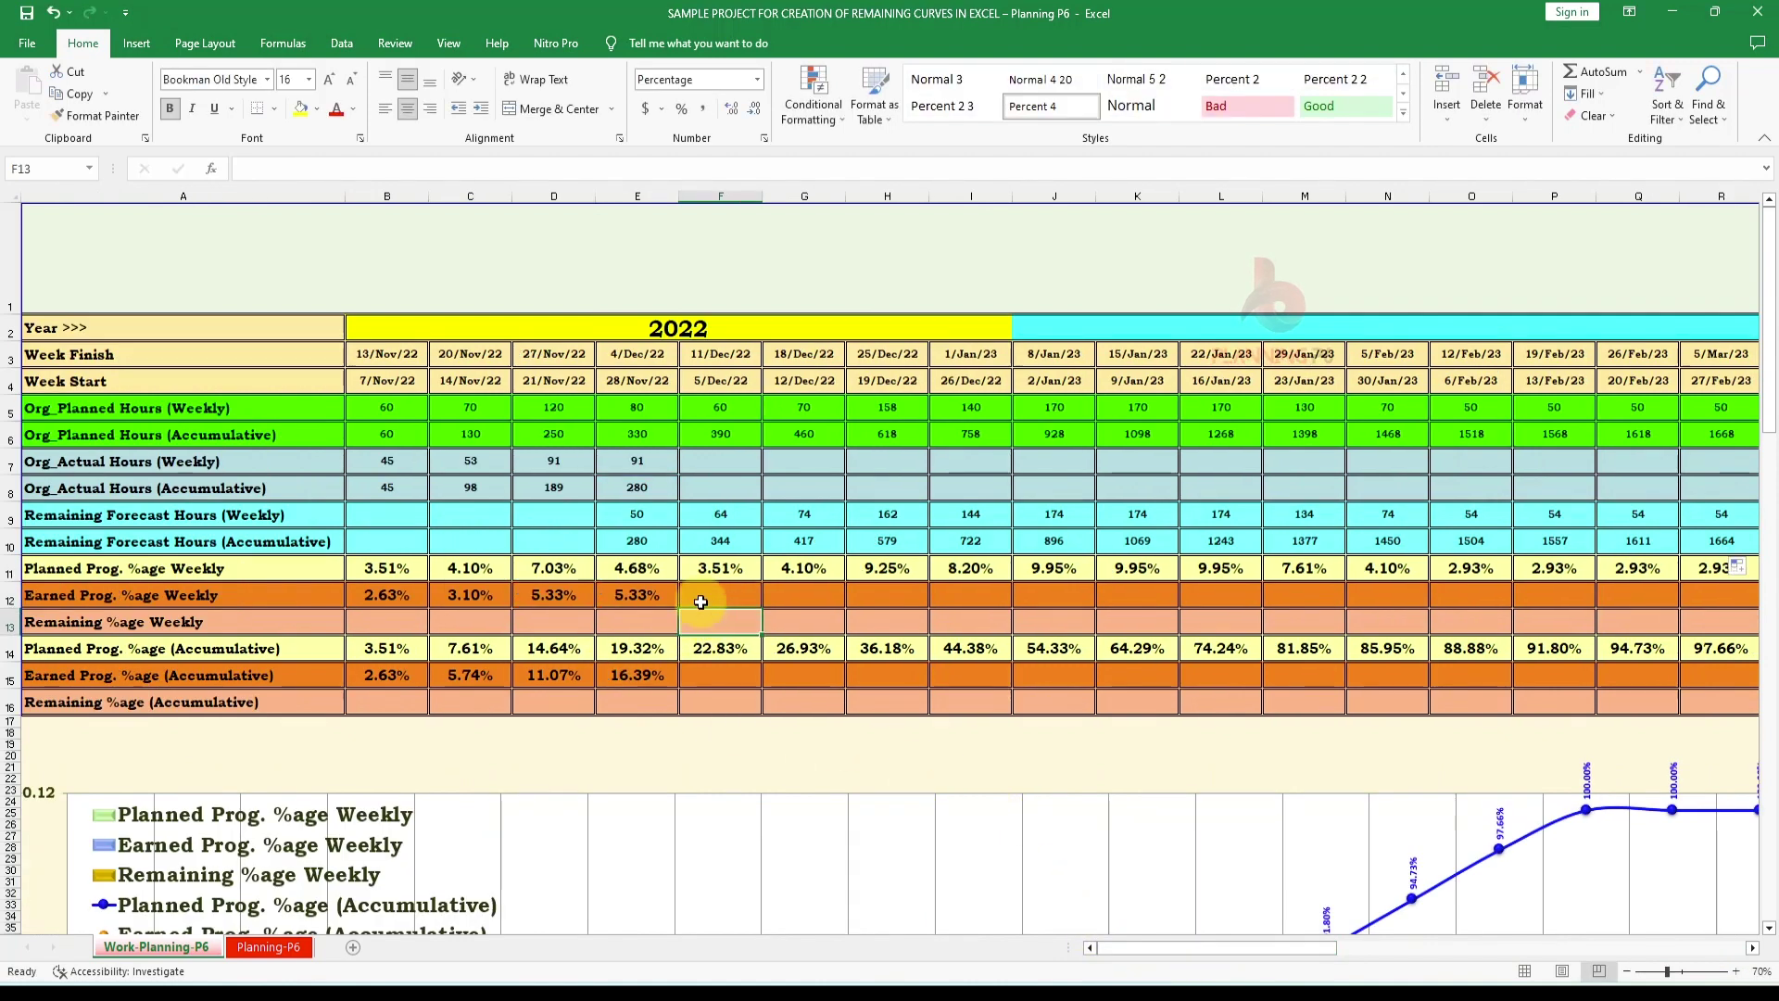
{"action": "type", "text": "="}
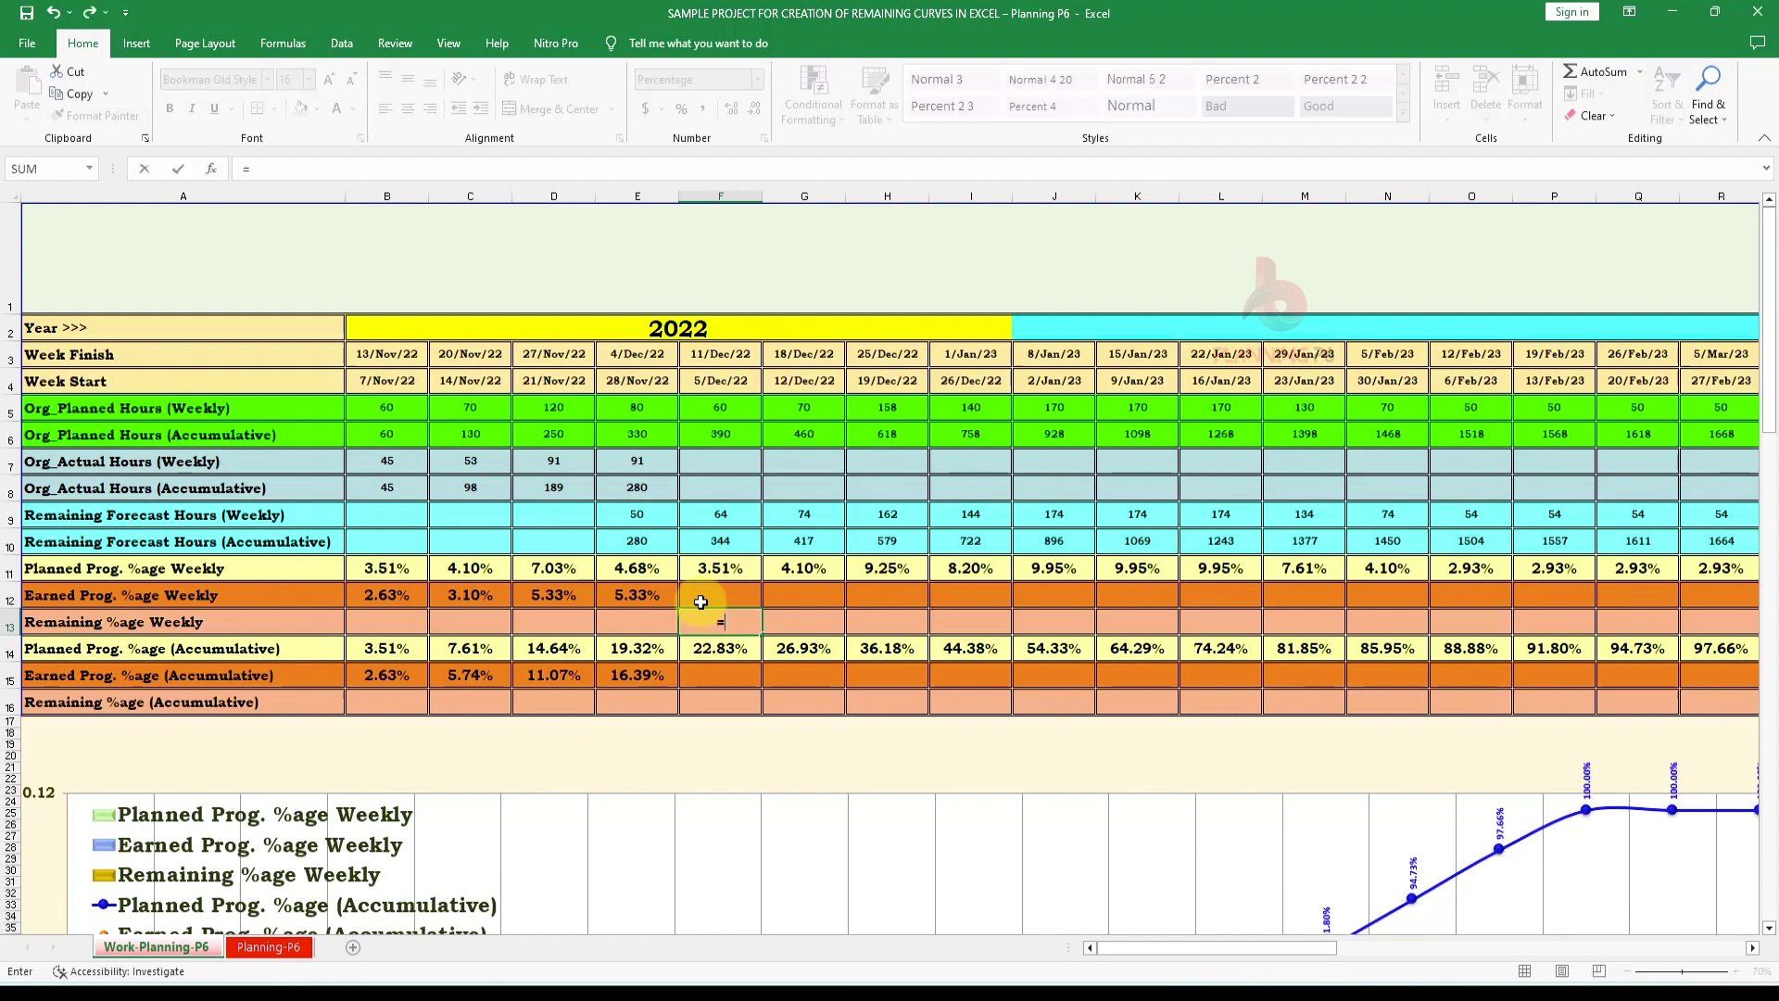
{"action": "left_click", "coordinate": [741, 519]}
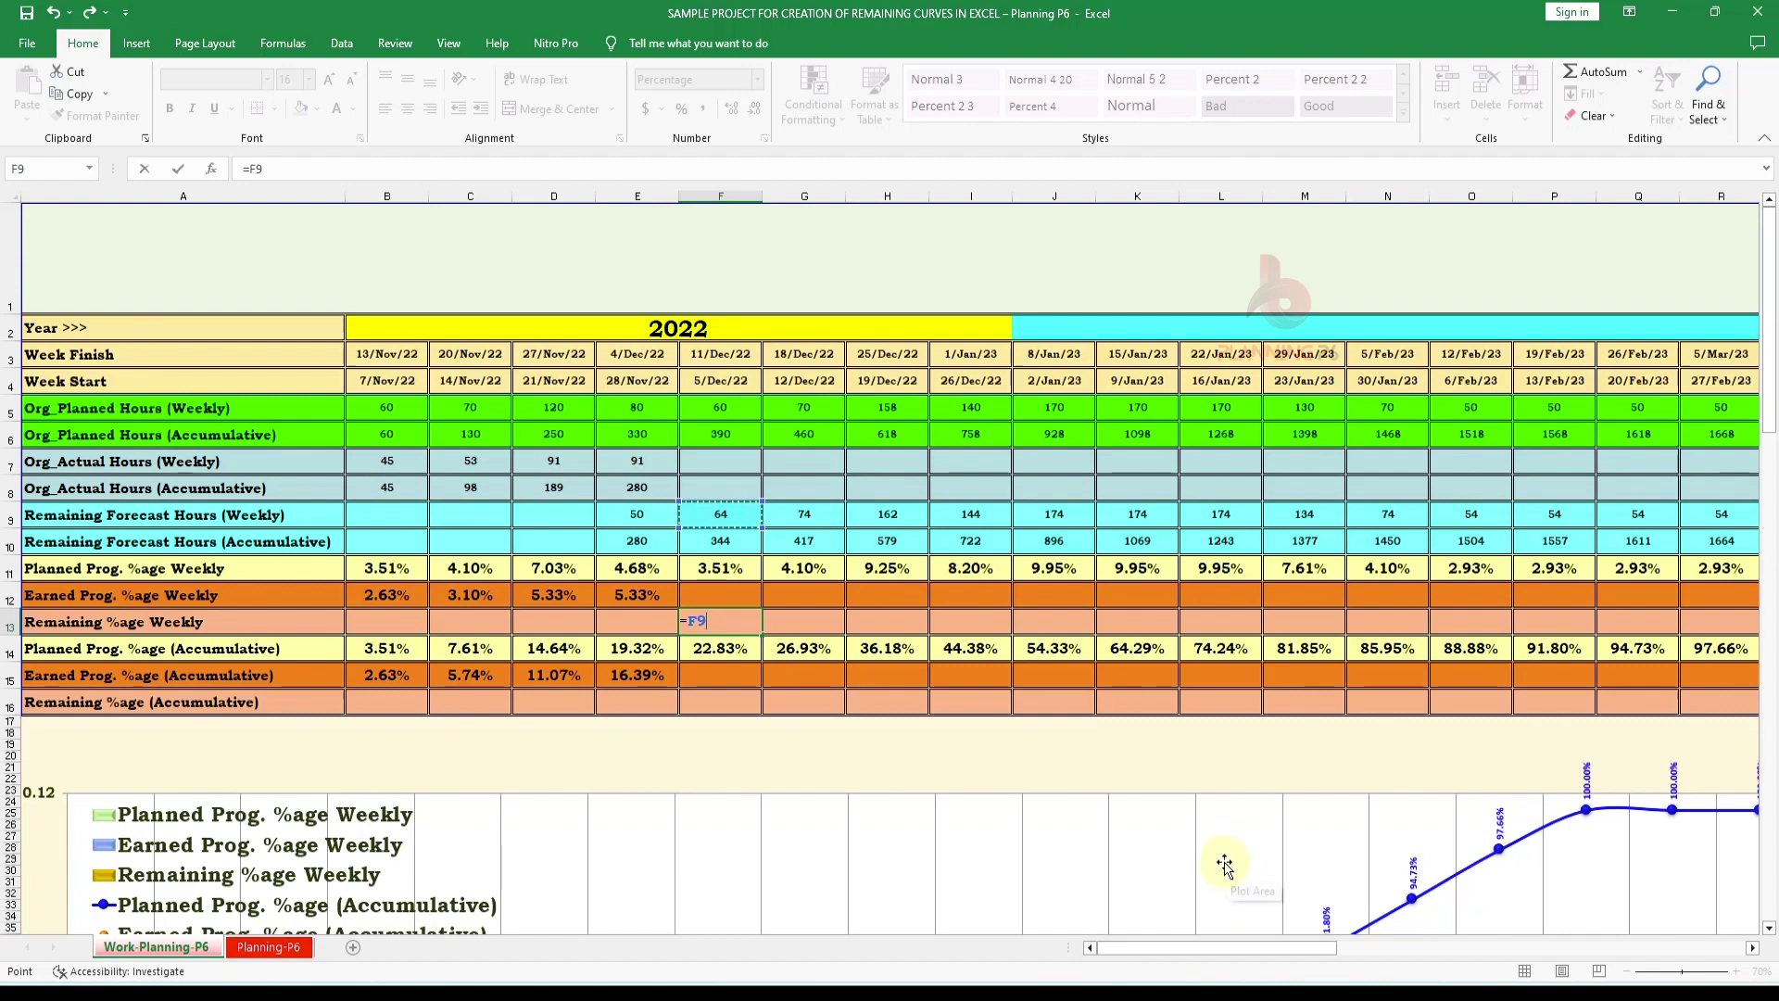
{"action": "type", "text": "/"}
{"action": "left_click_drag", "start_coordinate": [1227, 951], "coordinate": [1653, 945]}
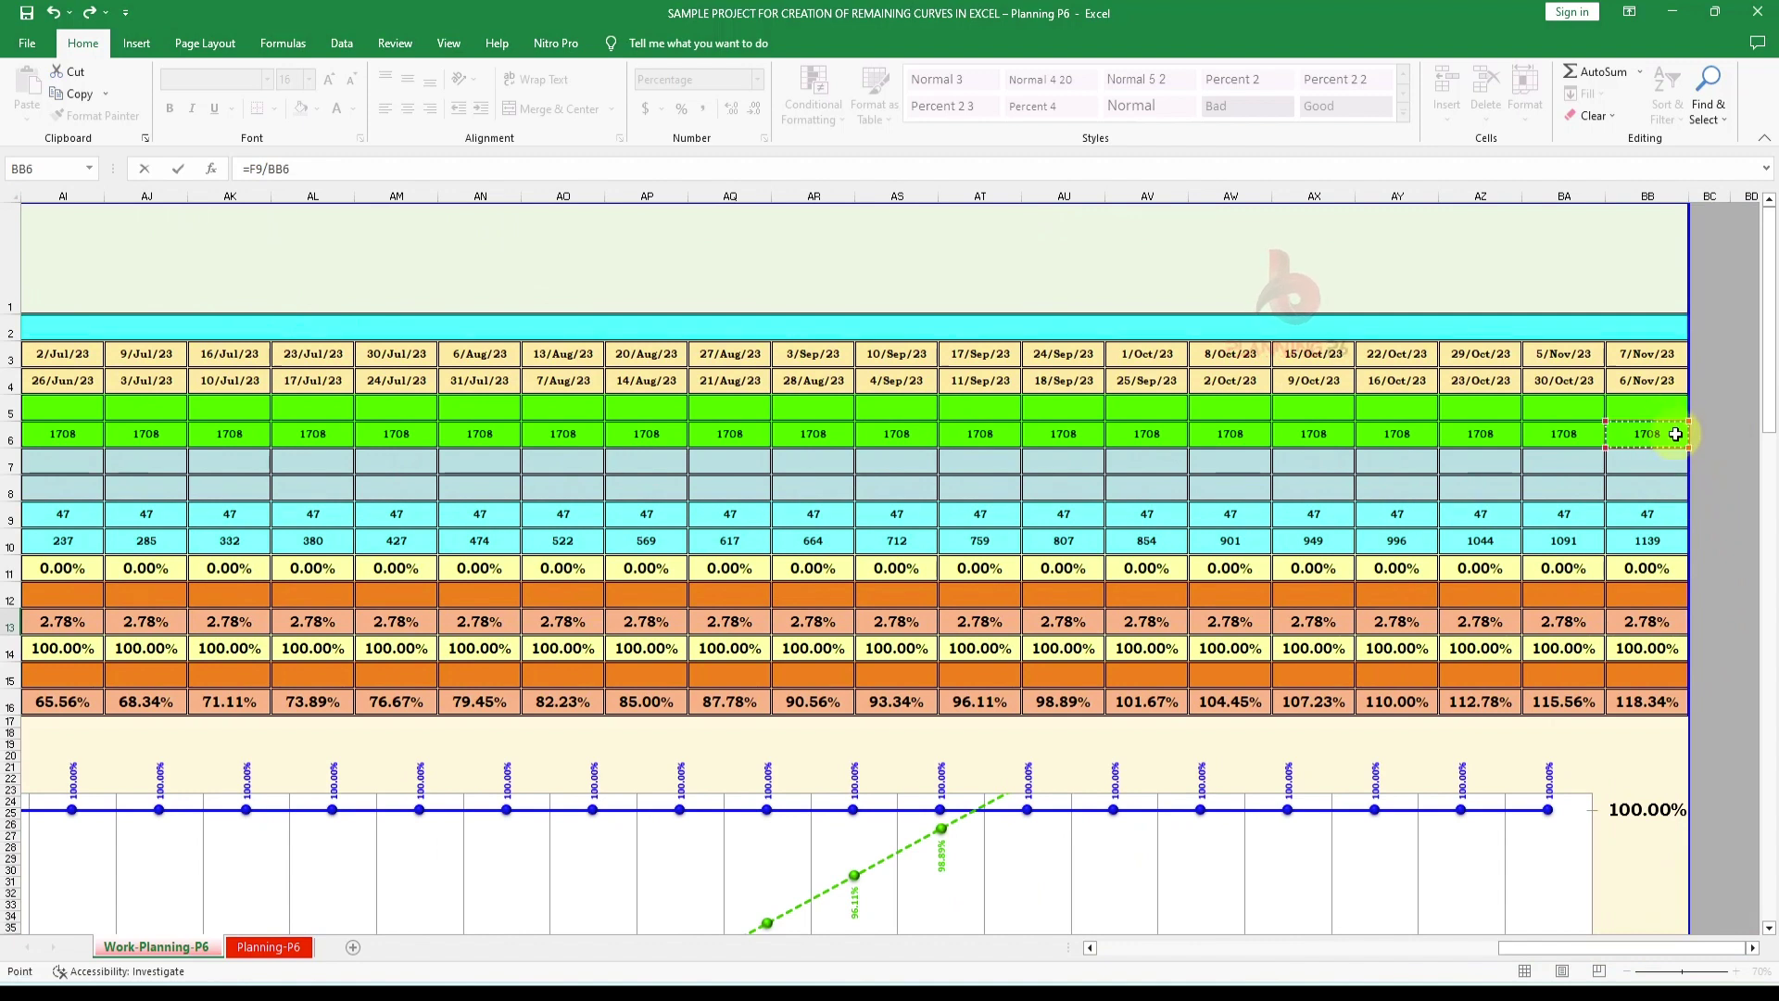
{"action": "key", "text": "Return"}
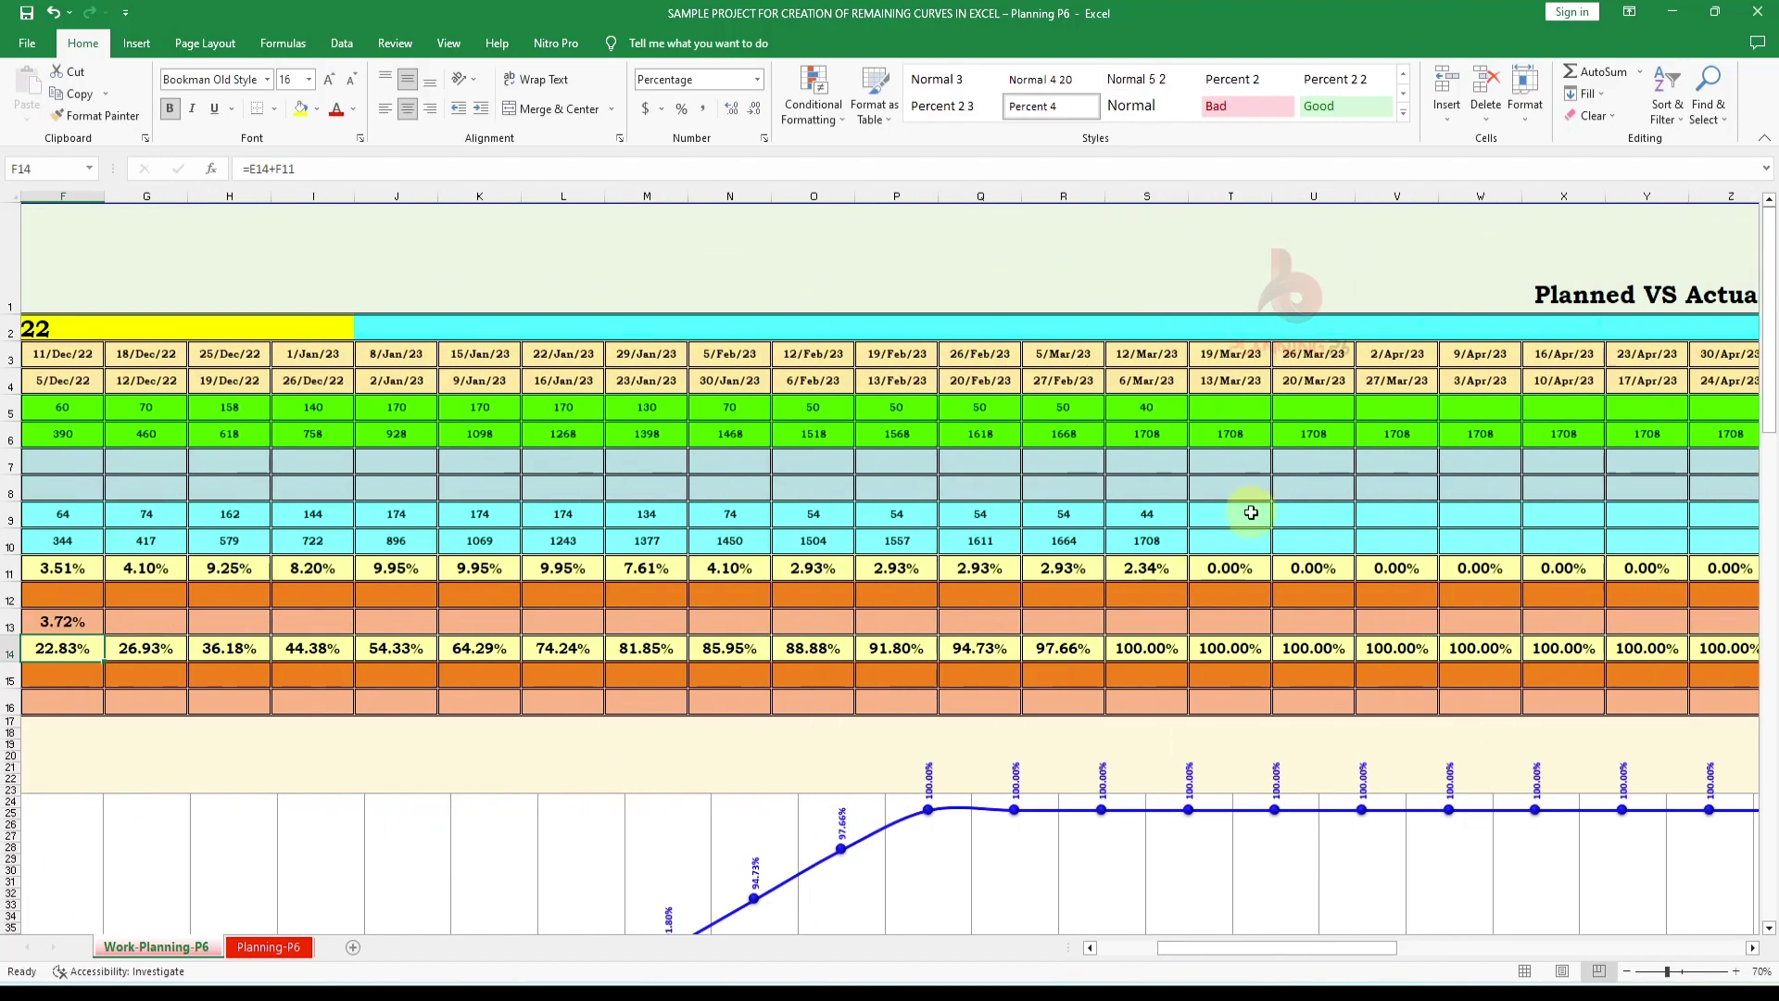
Clear the leftover weekly and accumulative remaining forecast hours in cells AD9 to BB10
{"action": "left_click", "coordinate": [1251, 513]}
{"action": "left_click_drag", "start_coordinate": [1362, 952], "coordinate": [1554, 944]}
{"action": "left_click_drag", "start_coordinate": [730, 515], "coordinate": [1653, 545]}
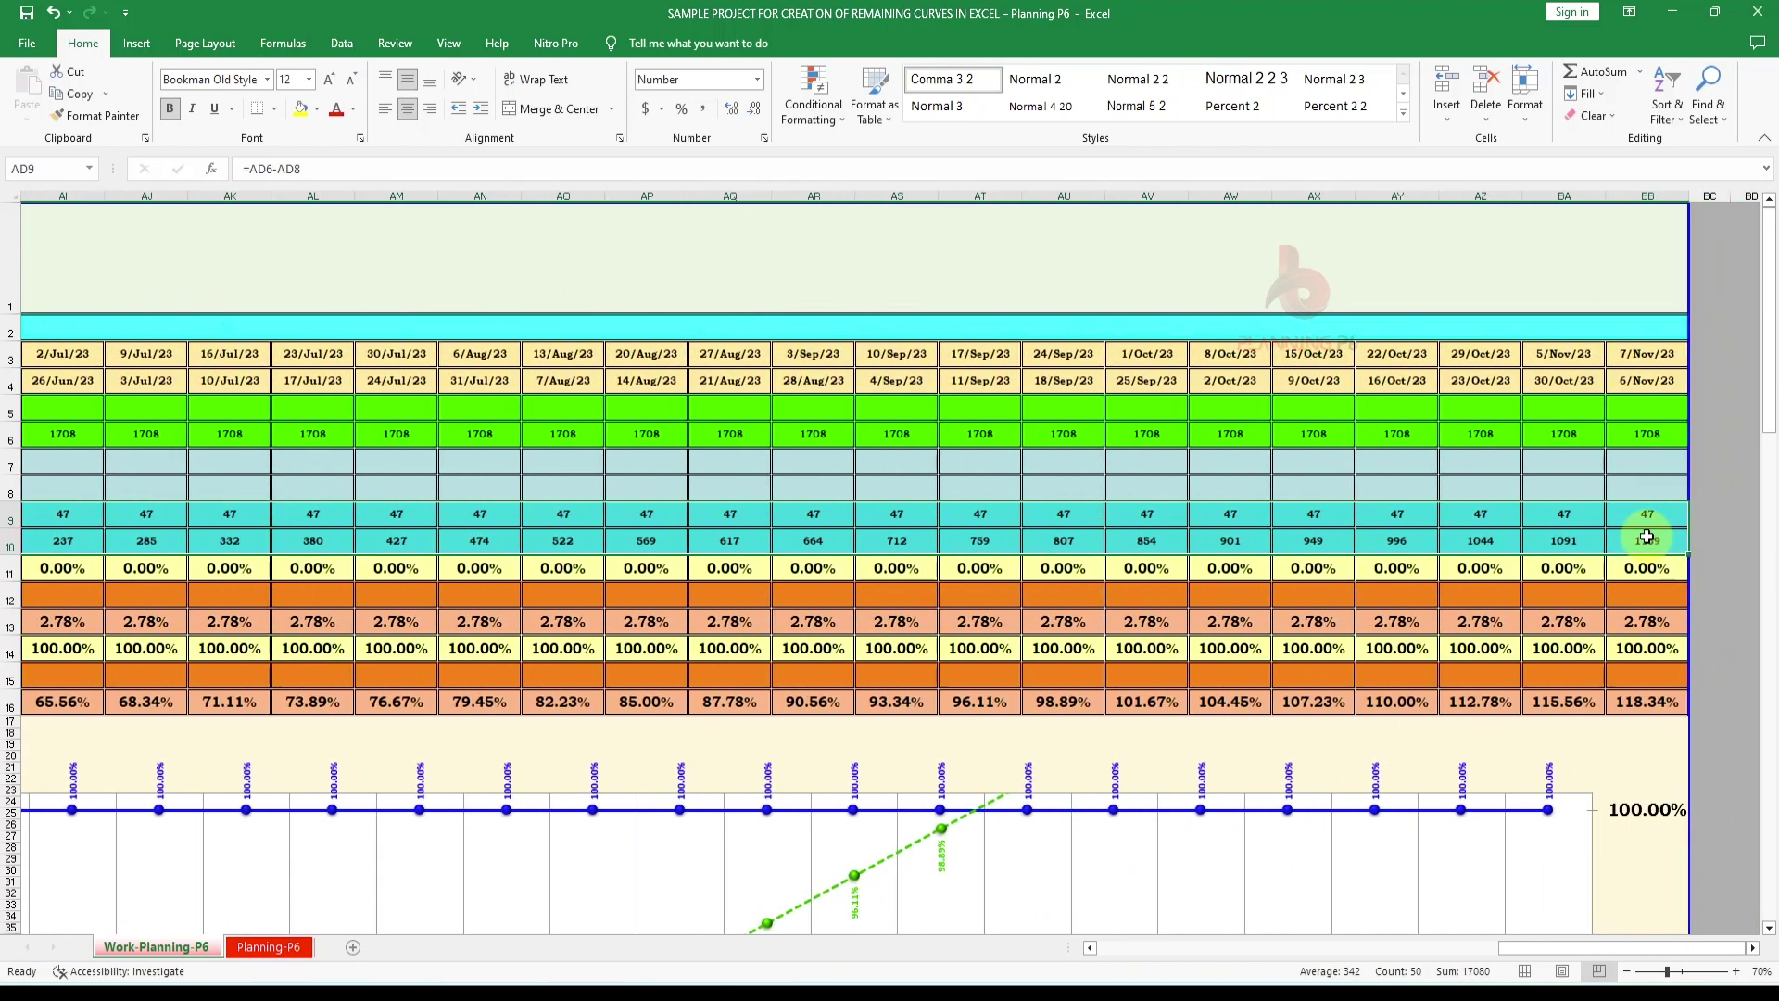
{"action": "key", "text": "Delete"}
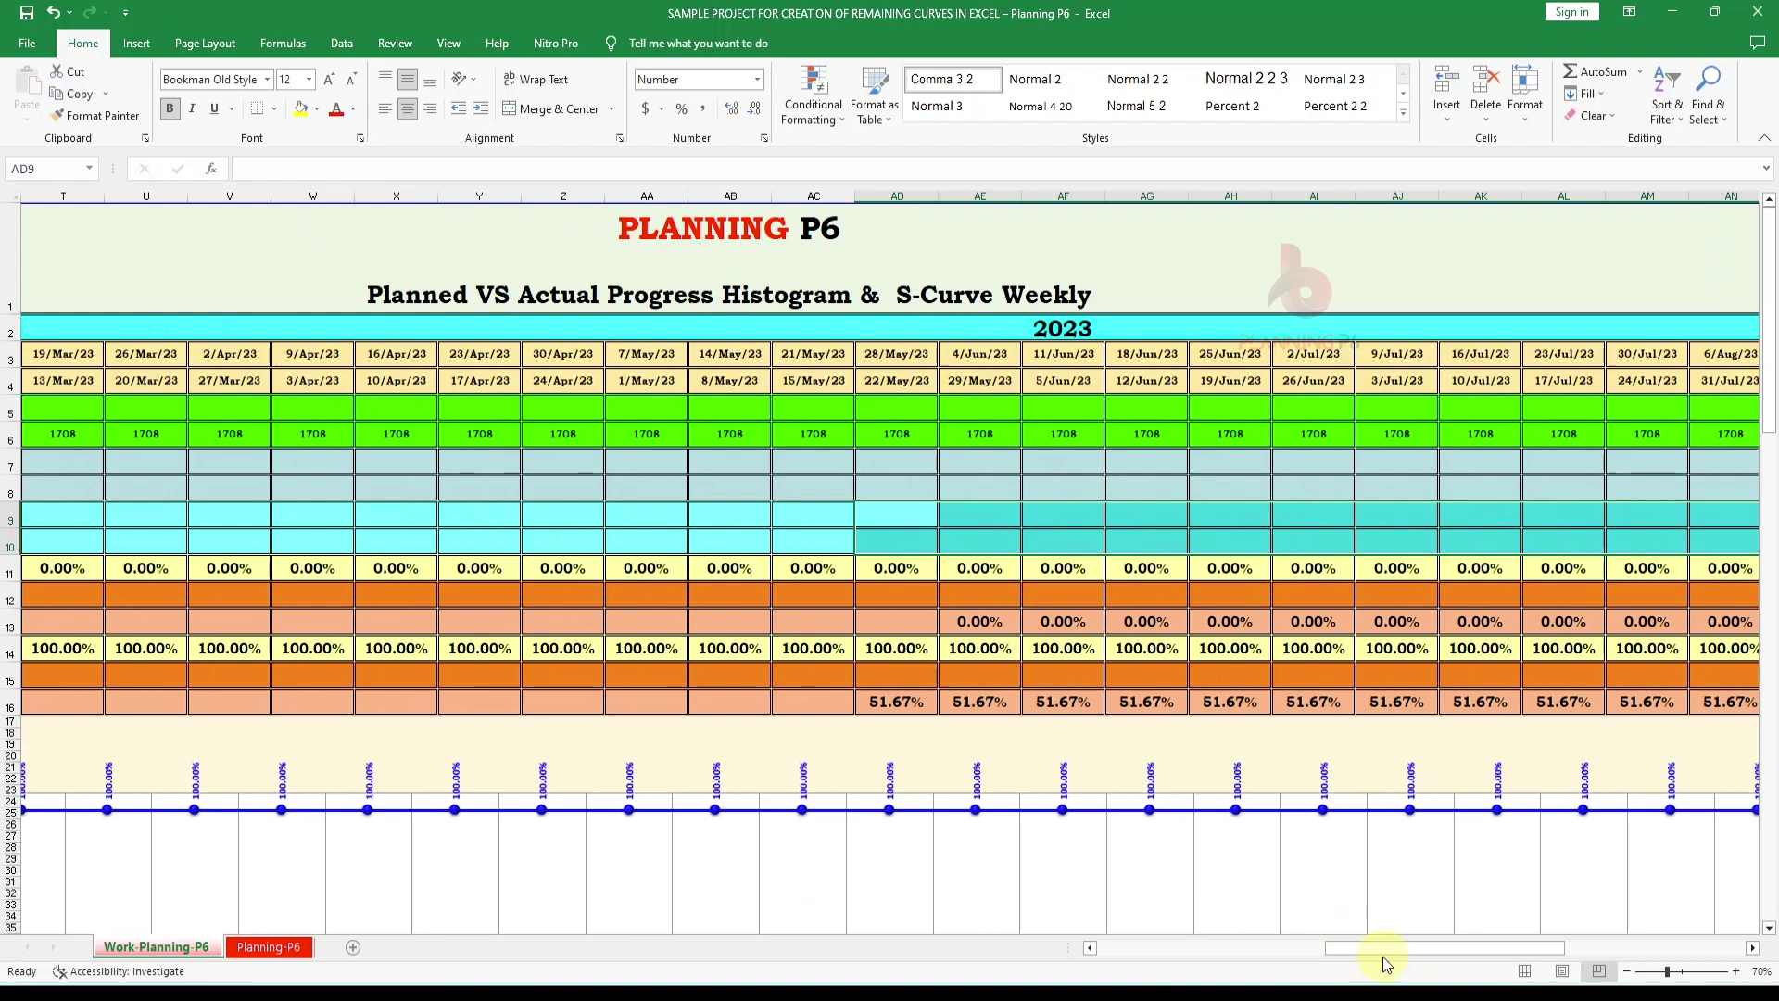
Make the BB6 reference absolute in cell F13 of Remaining %age Weekly, so the formula reads =F9/$BB$6
{"action": "left_click_drag", "start_coordinate": [1347, 954], "coordinate": [1062, 939]}
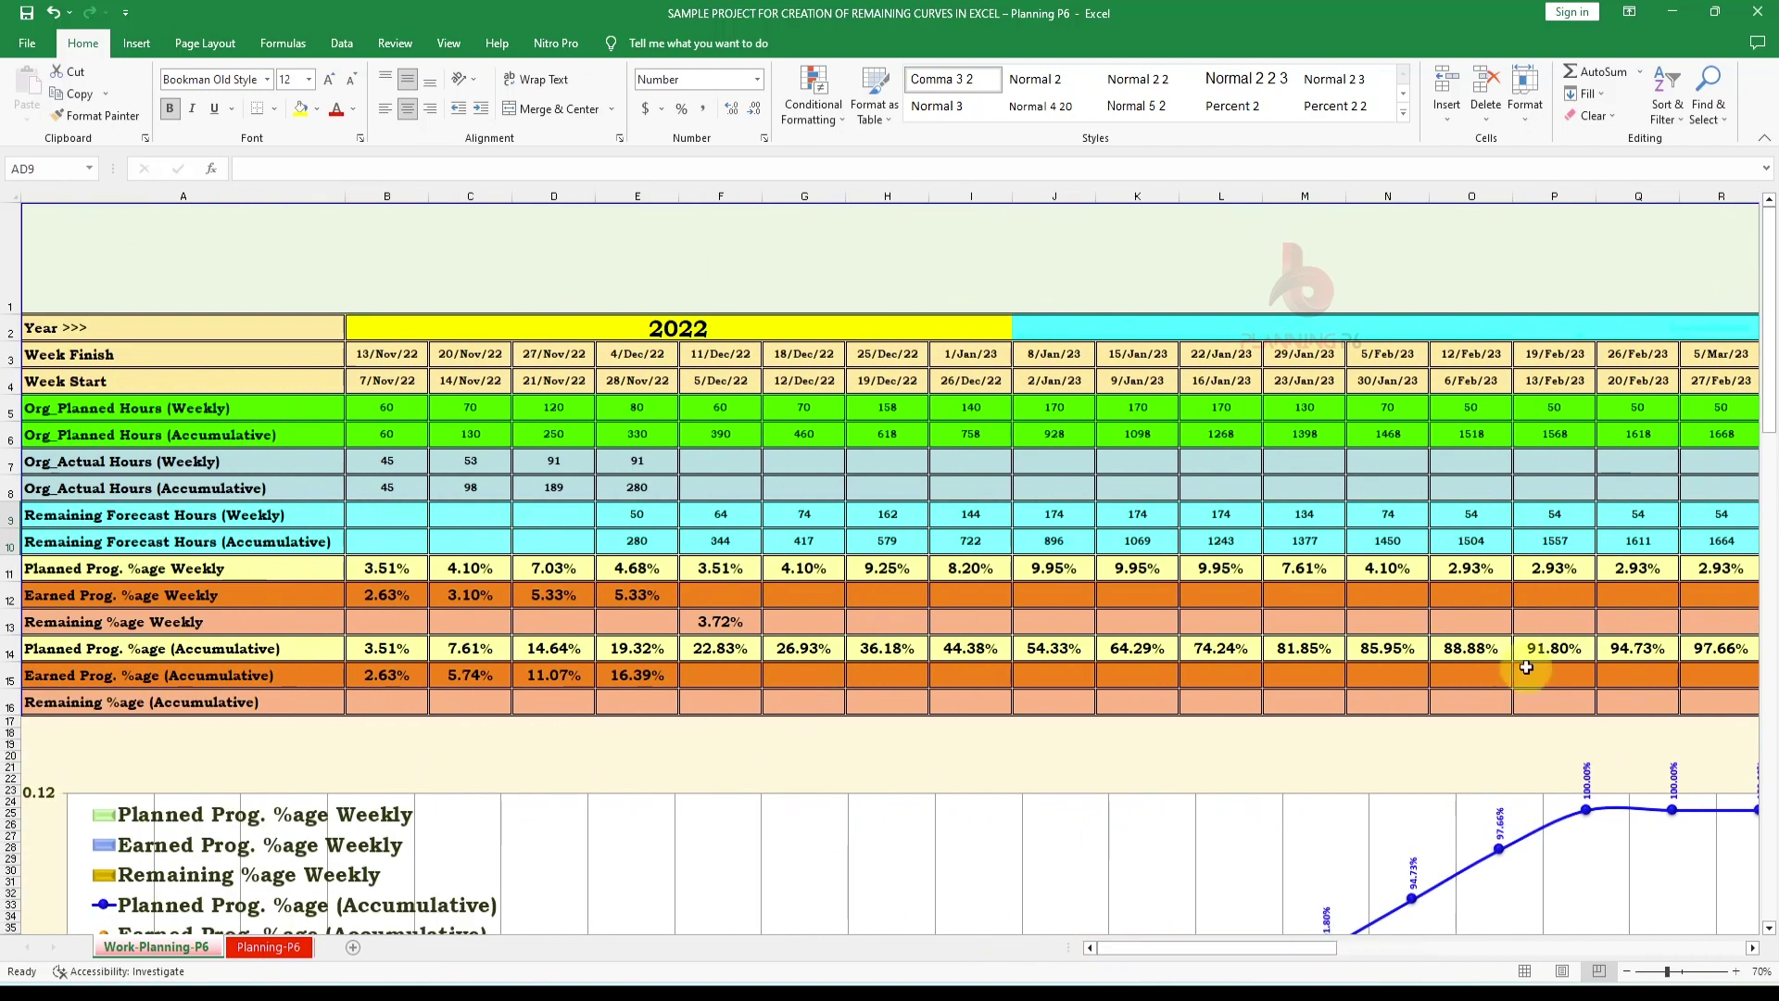
{"action": "double_click", "coordinate": [736, 619]}
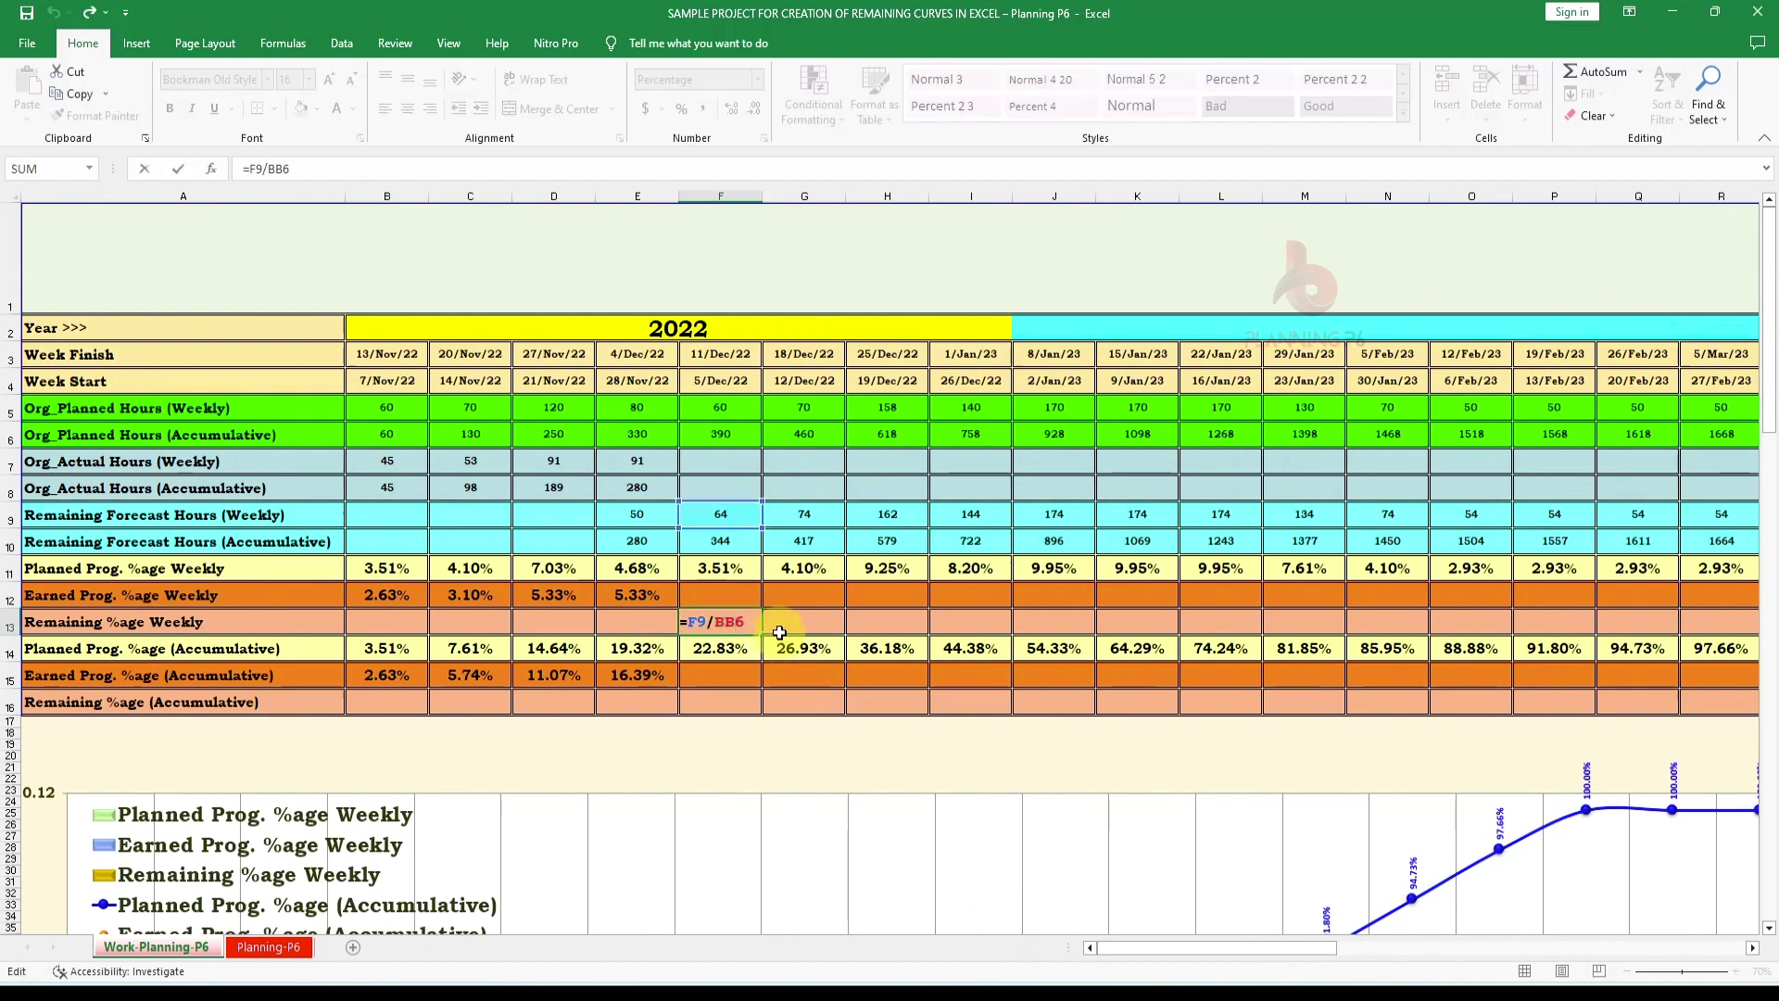
{"action": "key", "text": "Escape"}
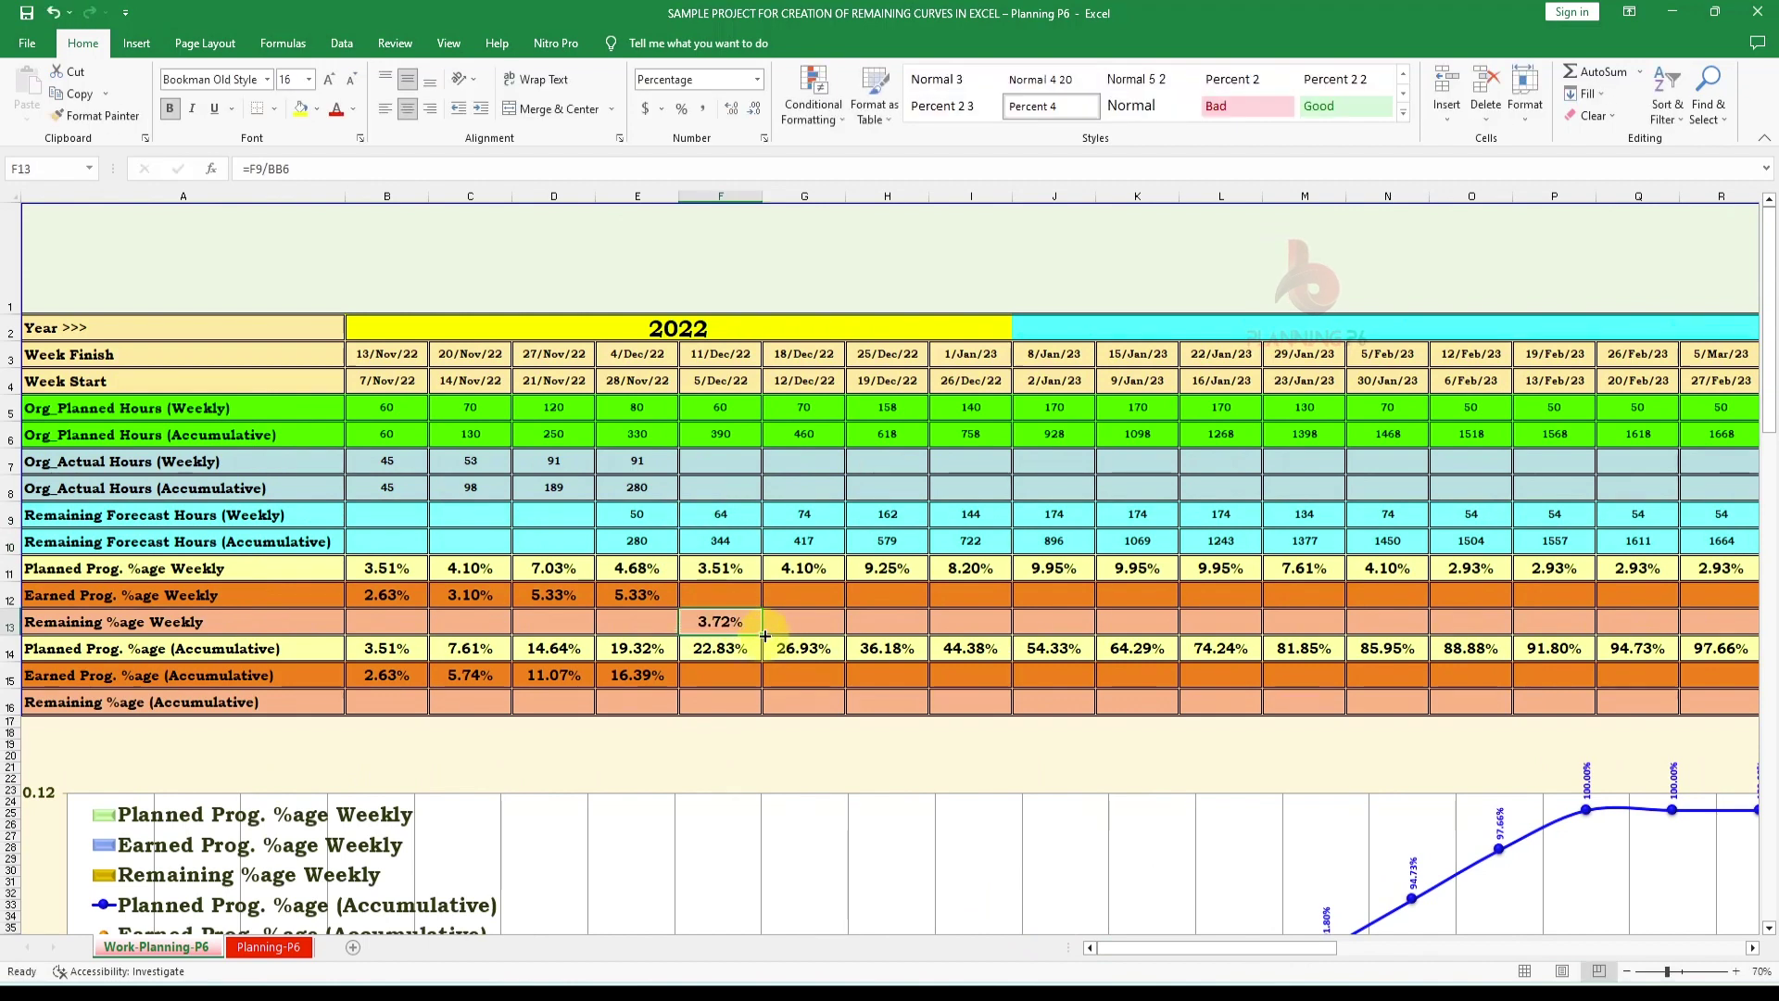
{"action": "double_click", "coordinate": [723, 621]}
{"action": "left_click", "coordinate": [735, 623]}
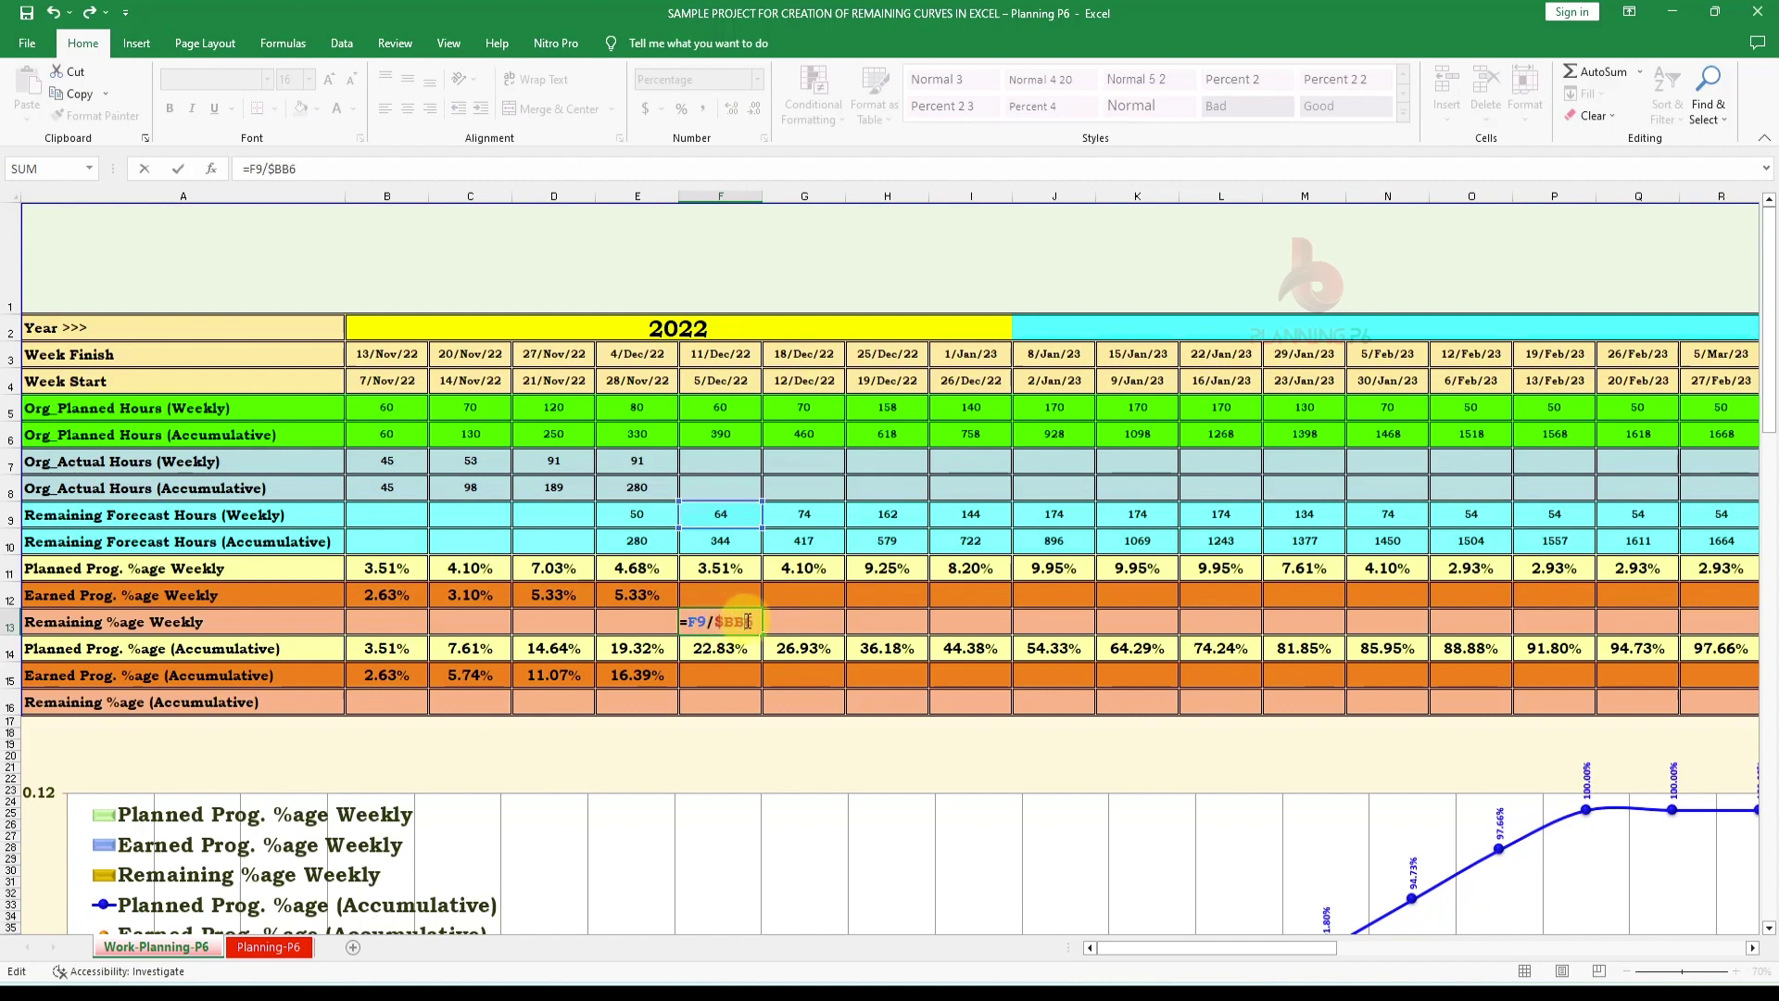
{"action": "type", "text": "$"}
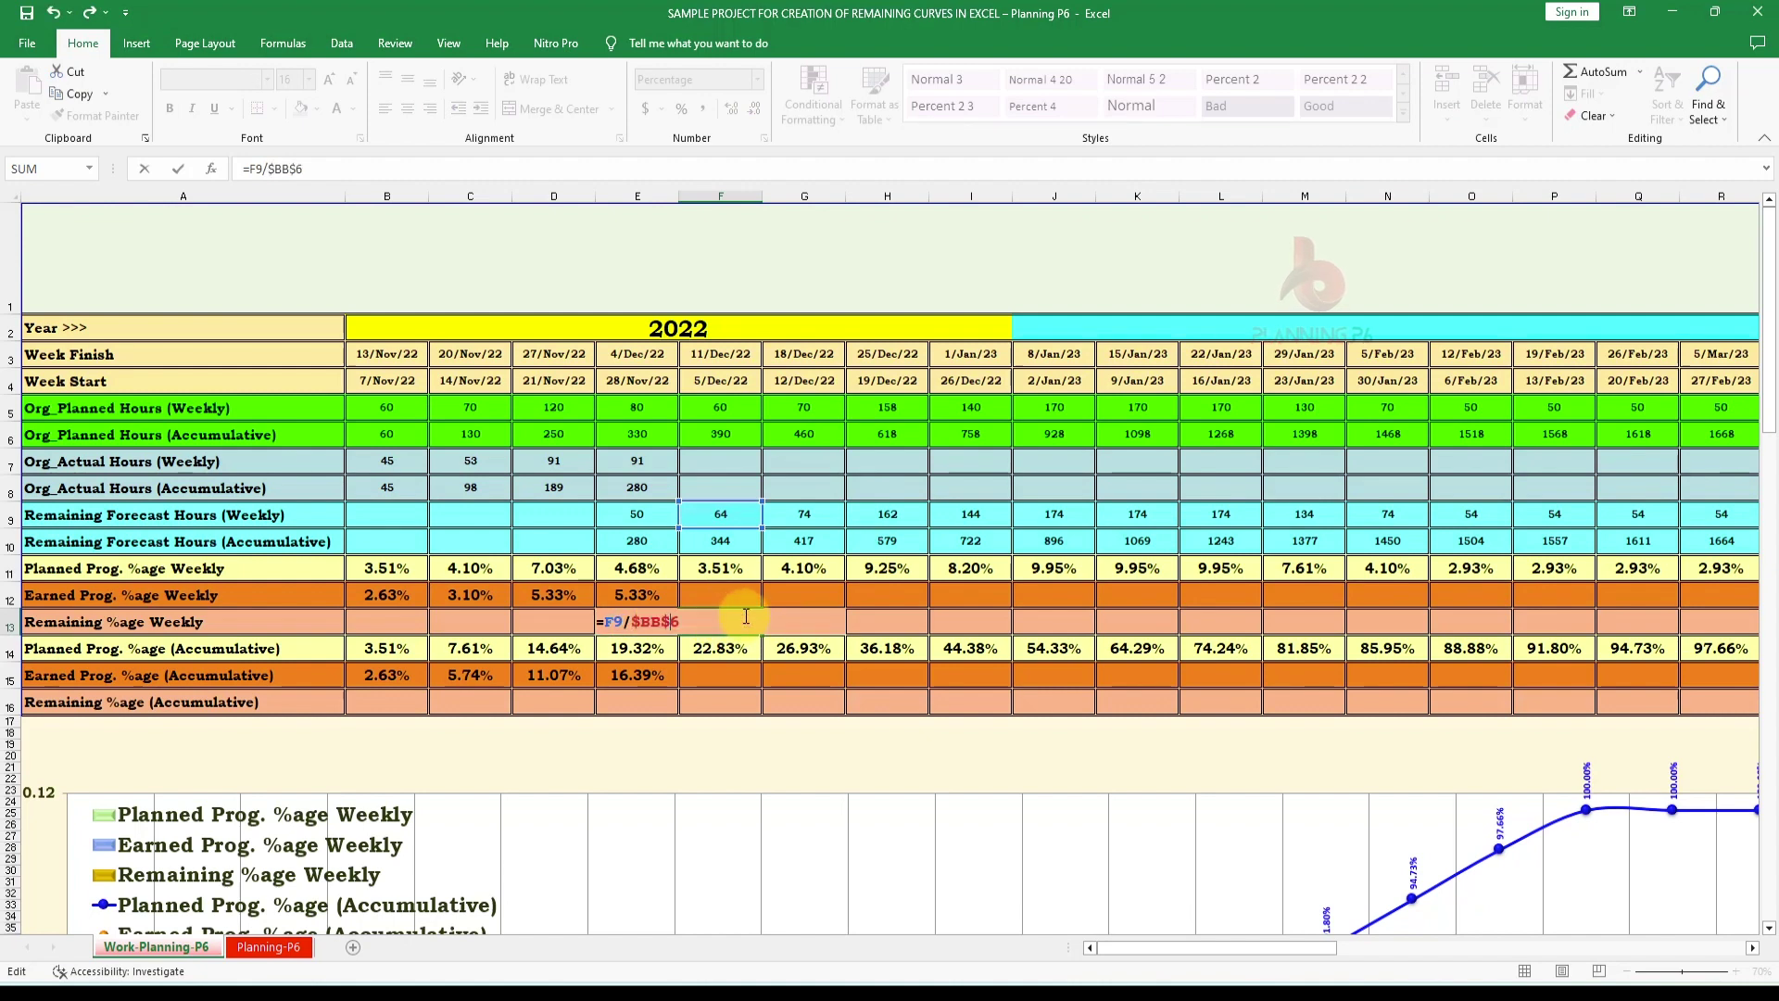
{"action": "key", "text": "Return"}
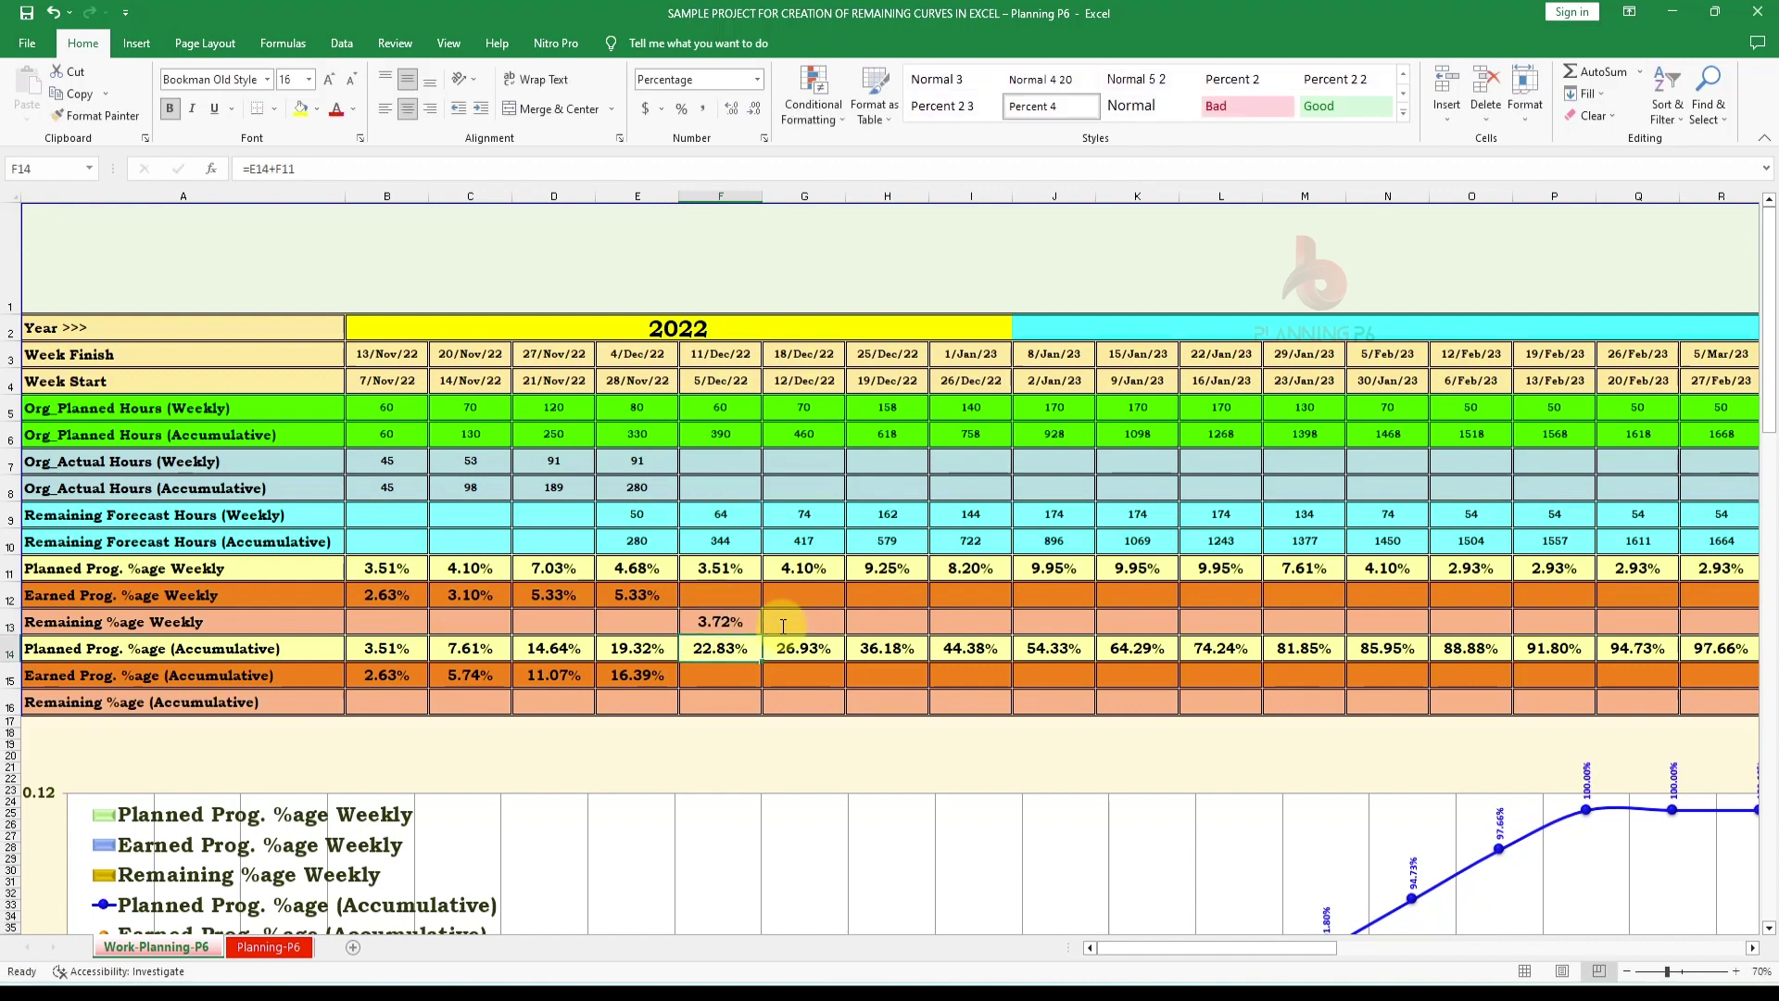
Fill the weekly remaining percentage formula from F13 through S13
{"action": "left_click", "coordinate": [753, 629]}
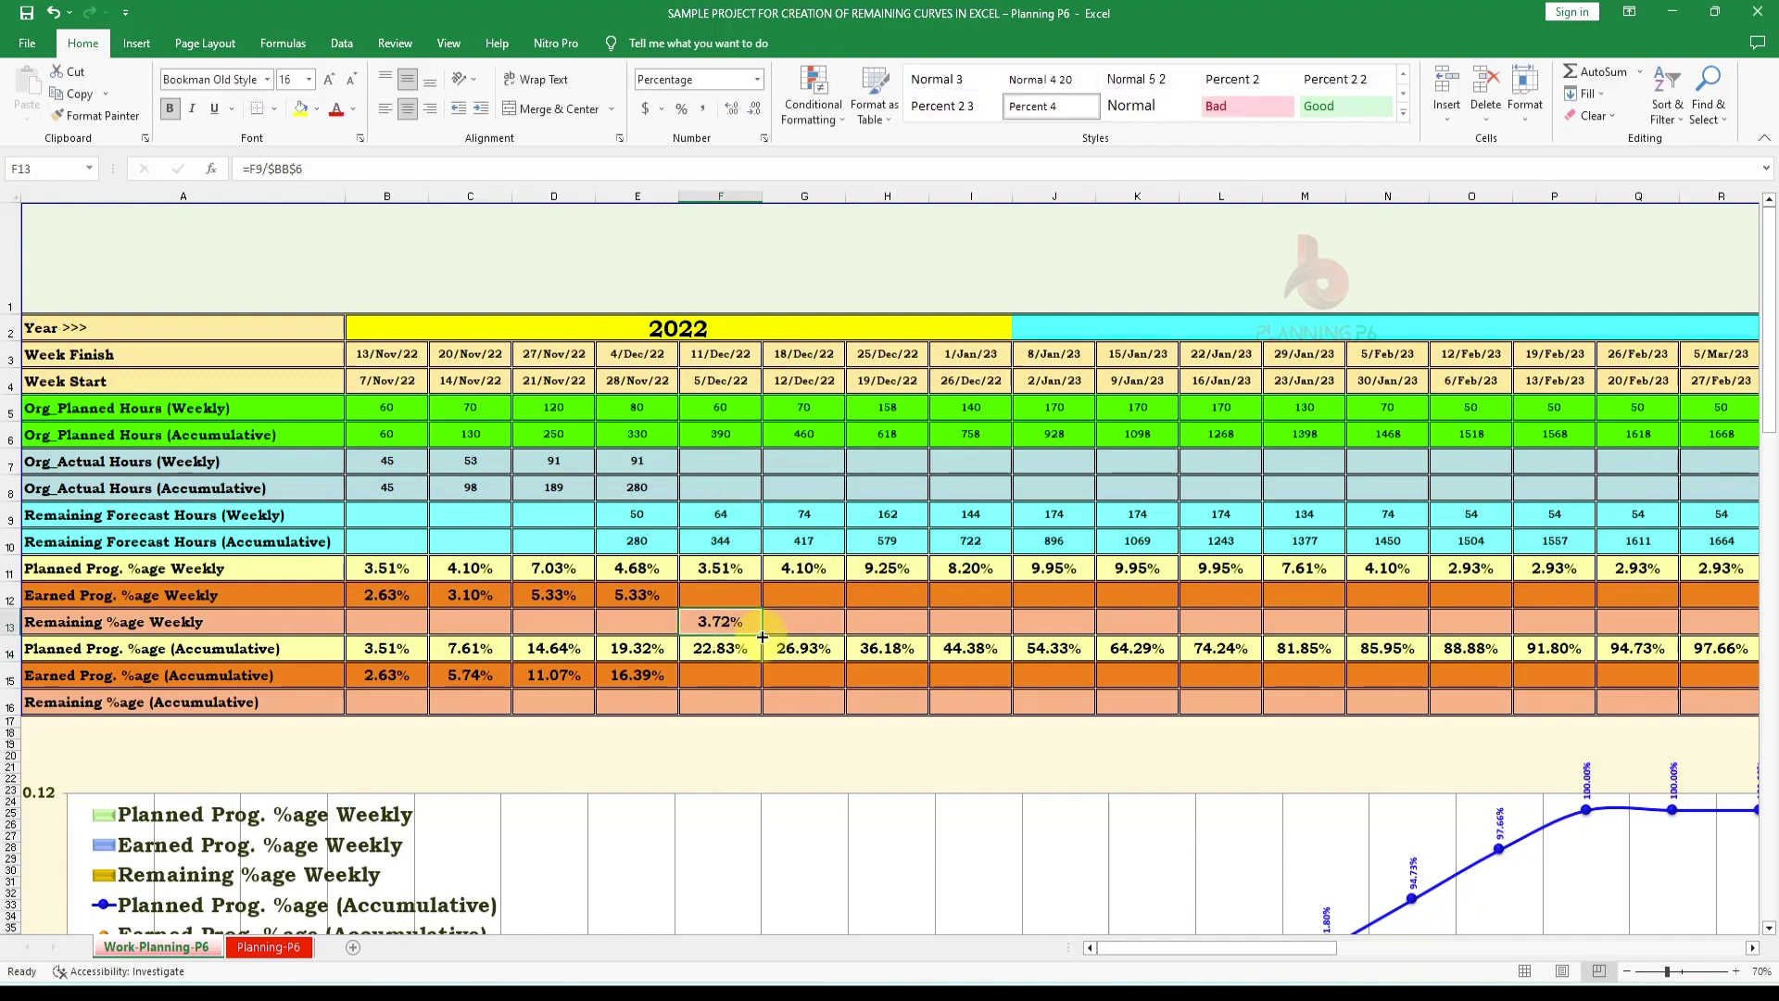
{"action": "left_click_drag", "start_coordinate": [762, 636], "coordinate": [706, 607]}
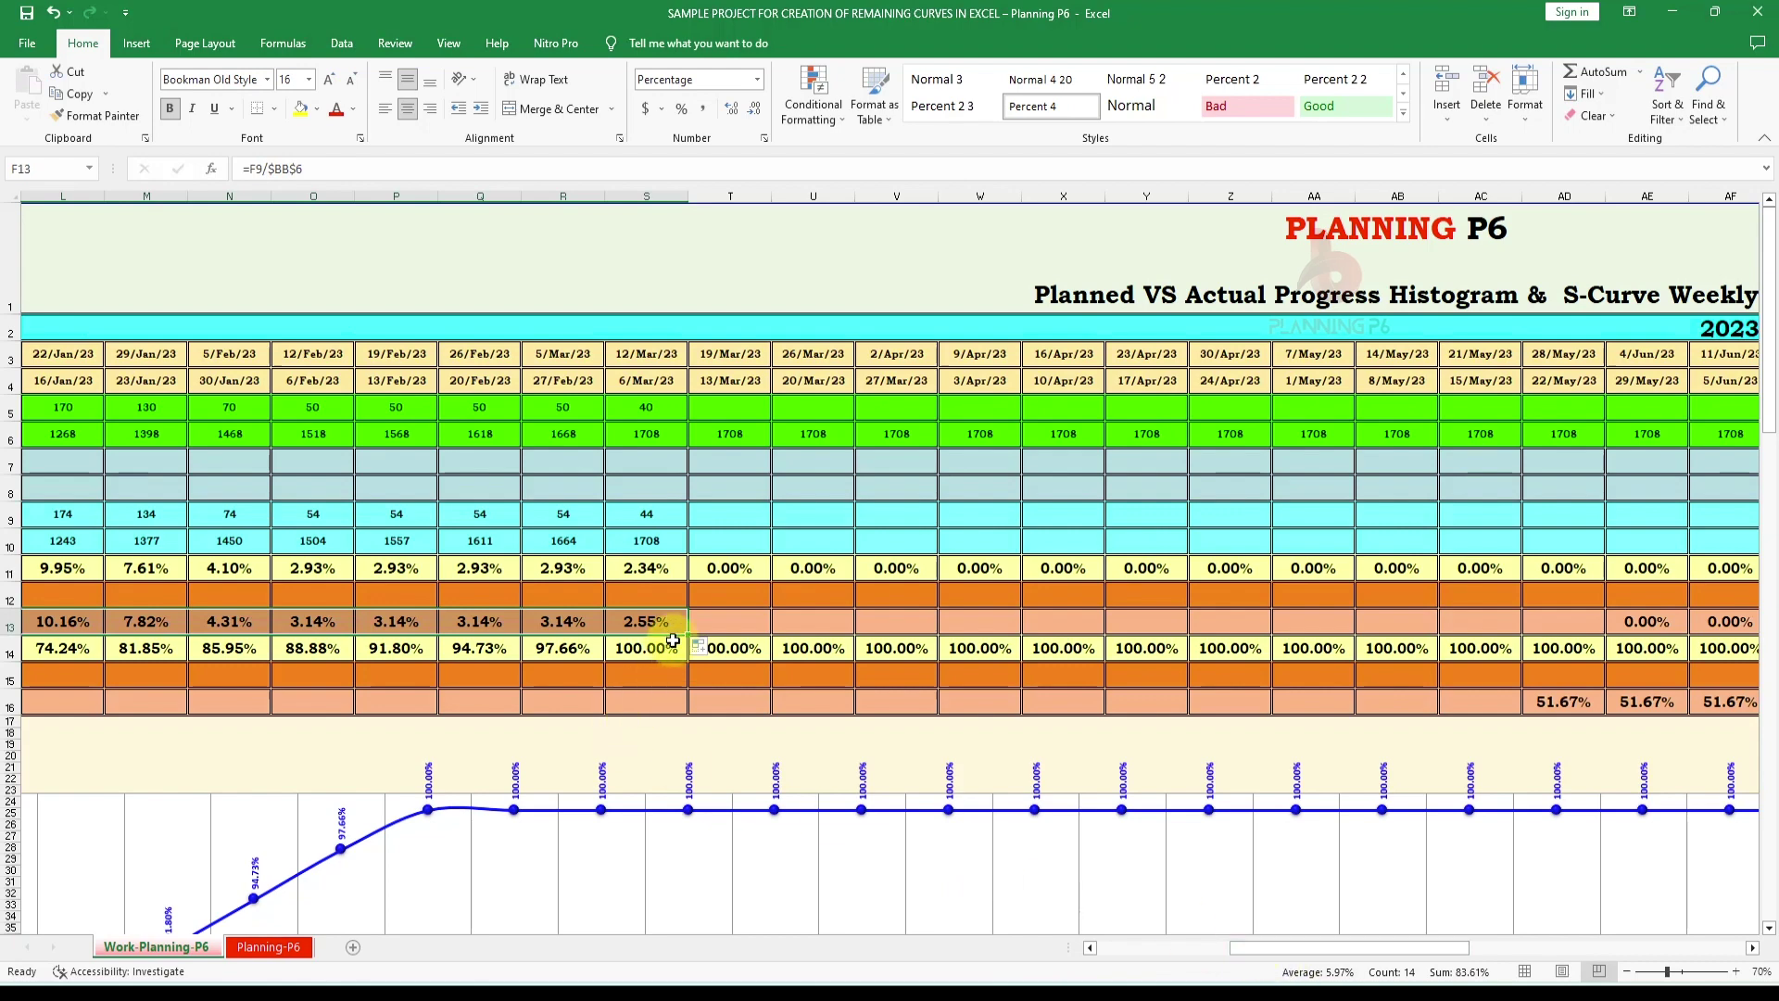
{"action": "left_click_drag", "start_coordinate": [1258, 945], "coordinate": [1130, 948]}
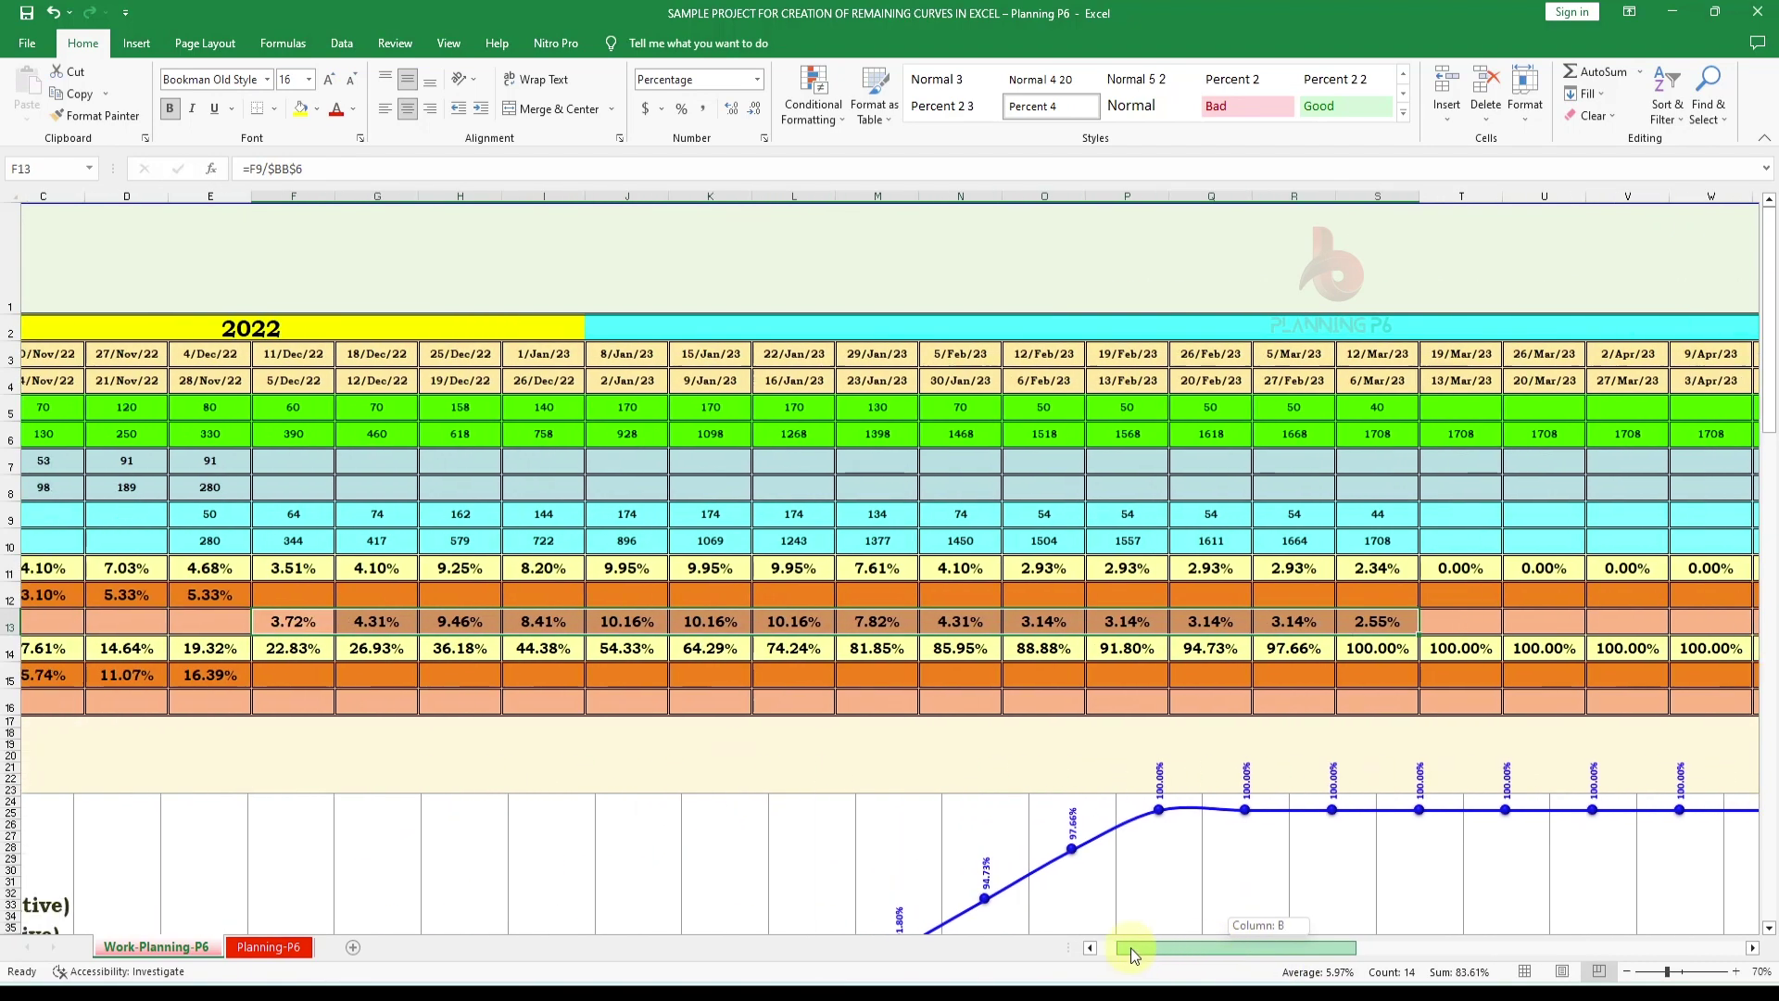
{"action": "left_click", "coordinate": [710, 718]}
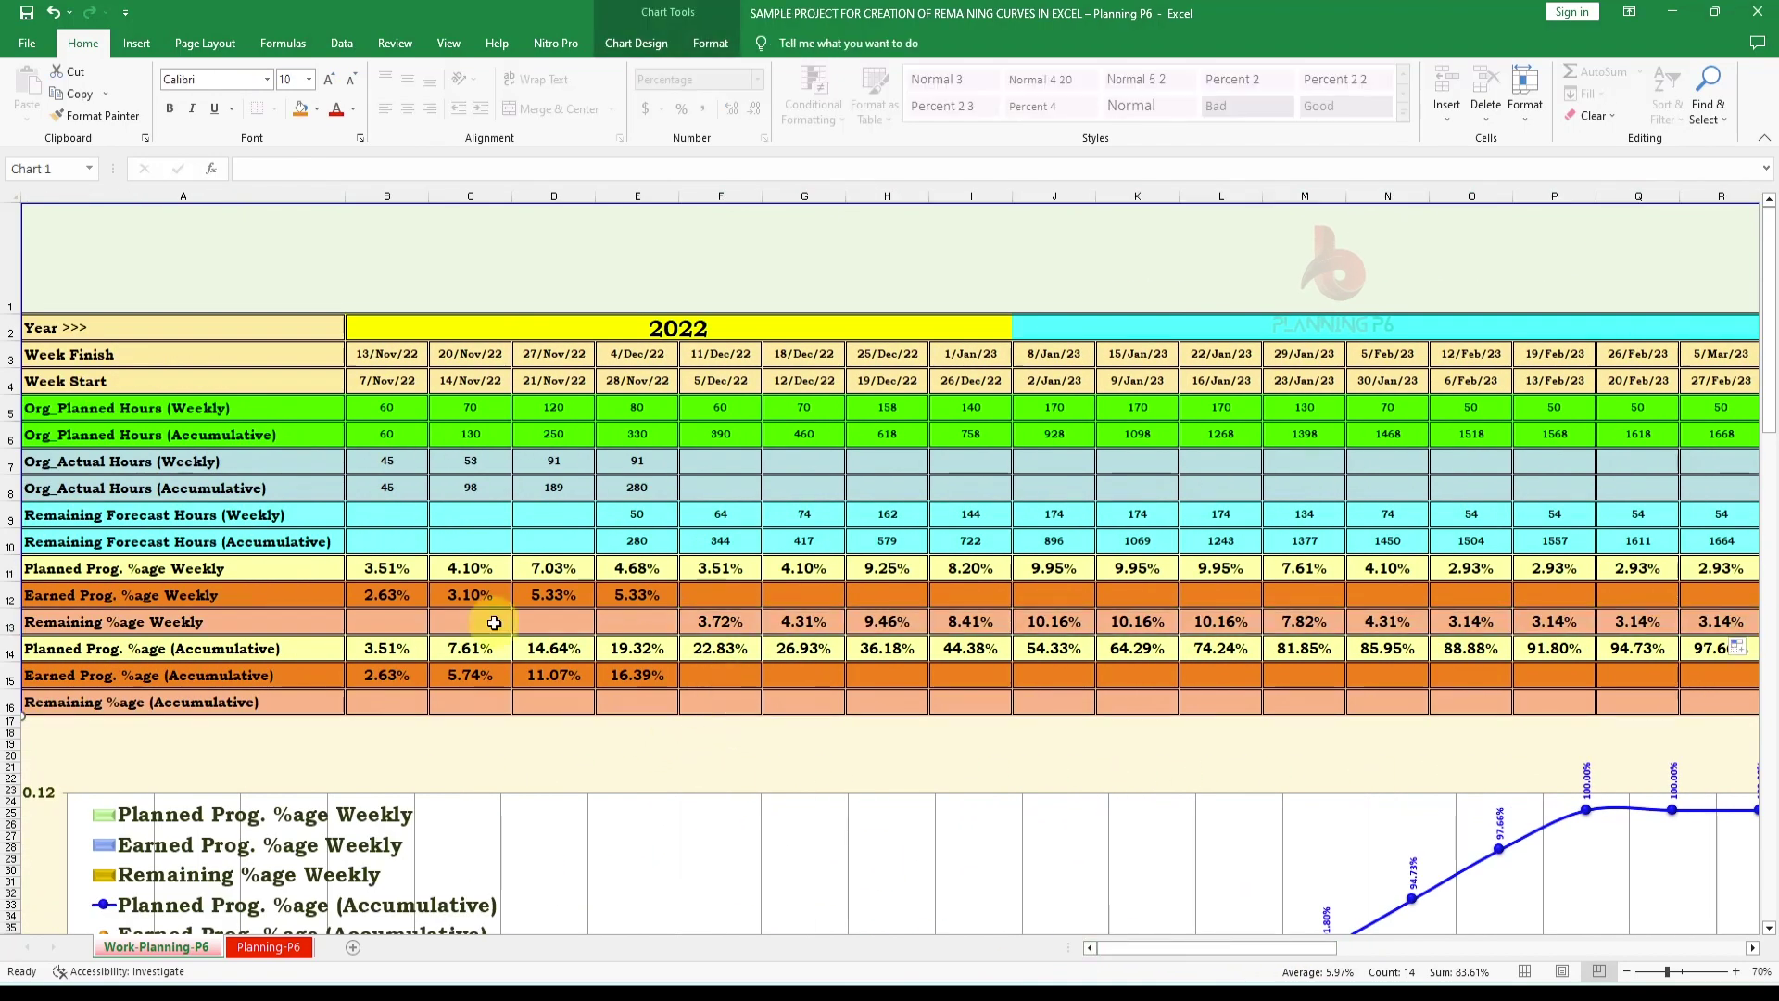
Copy the accumulated earned percentage from E15 and paste it as a value into E16 of Remaining %age (Accumulative)
{"action": "left_click", "coordinate": [637, 701]}
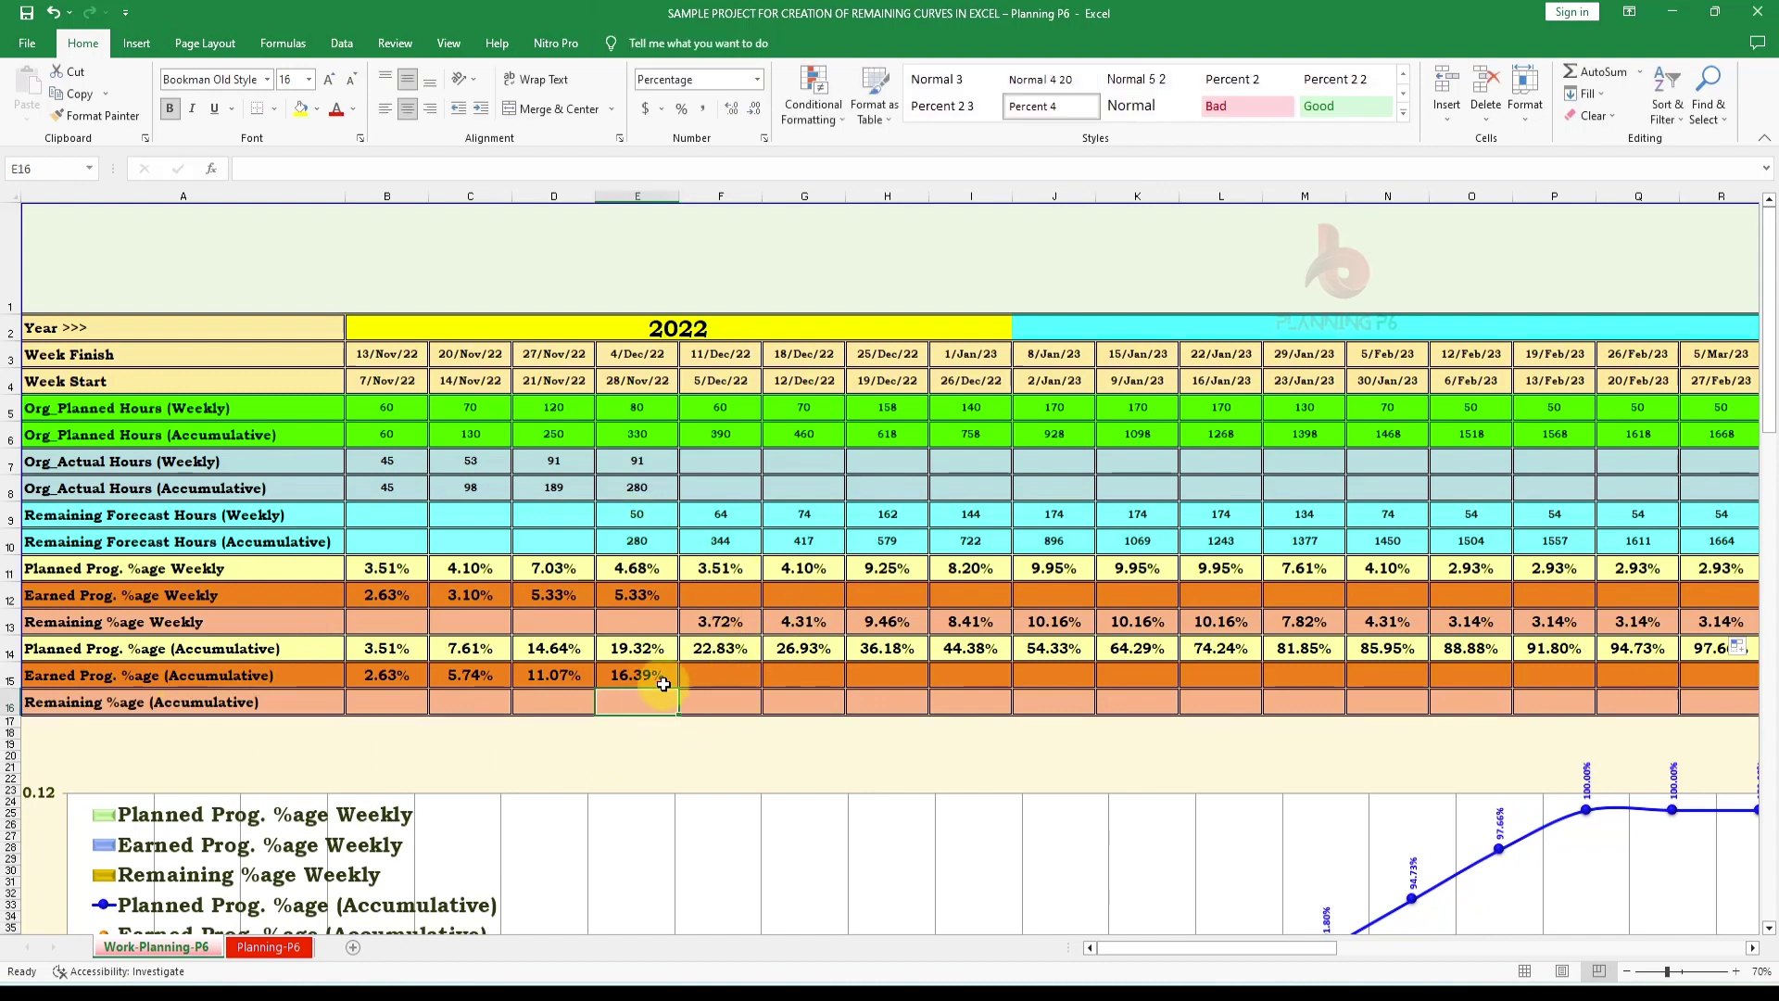
{"action": "left_click", "coordinate": [616, 679]}
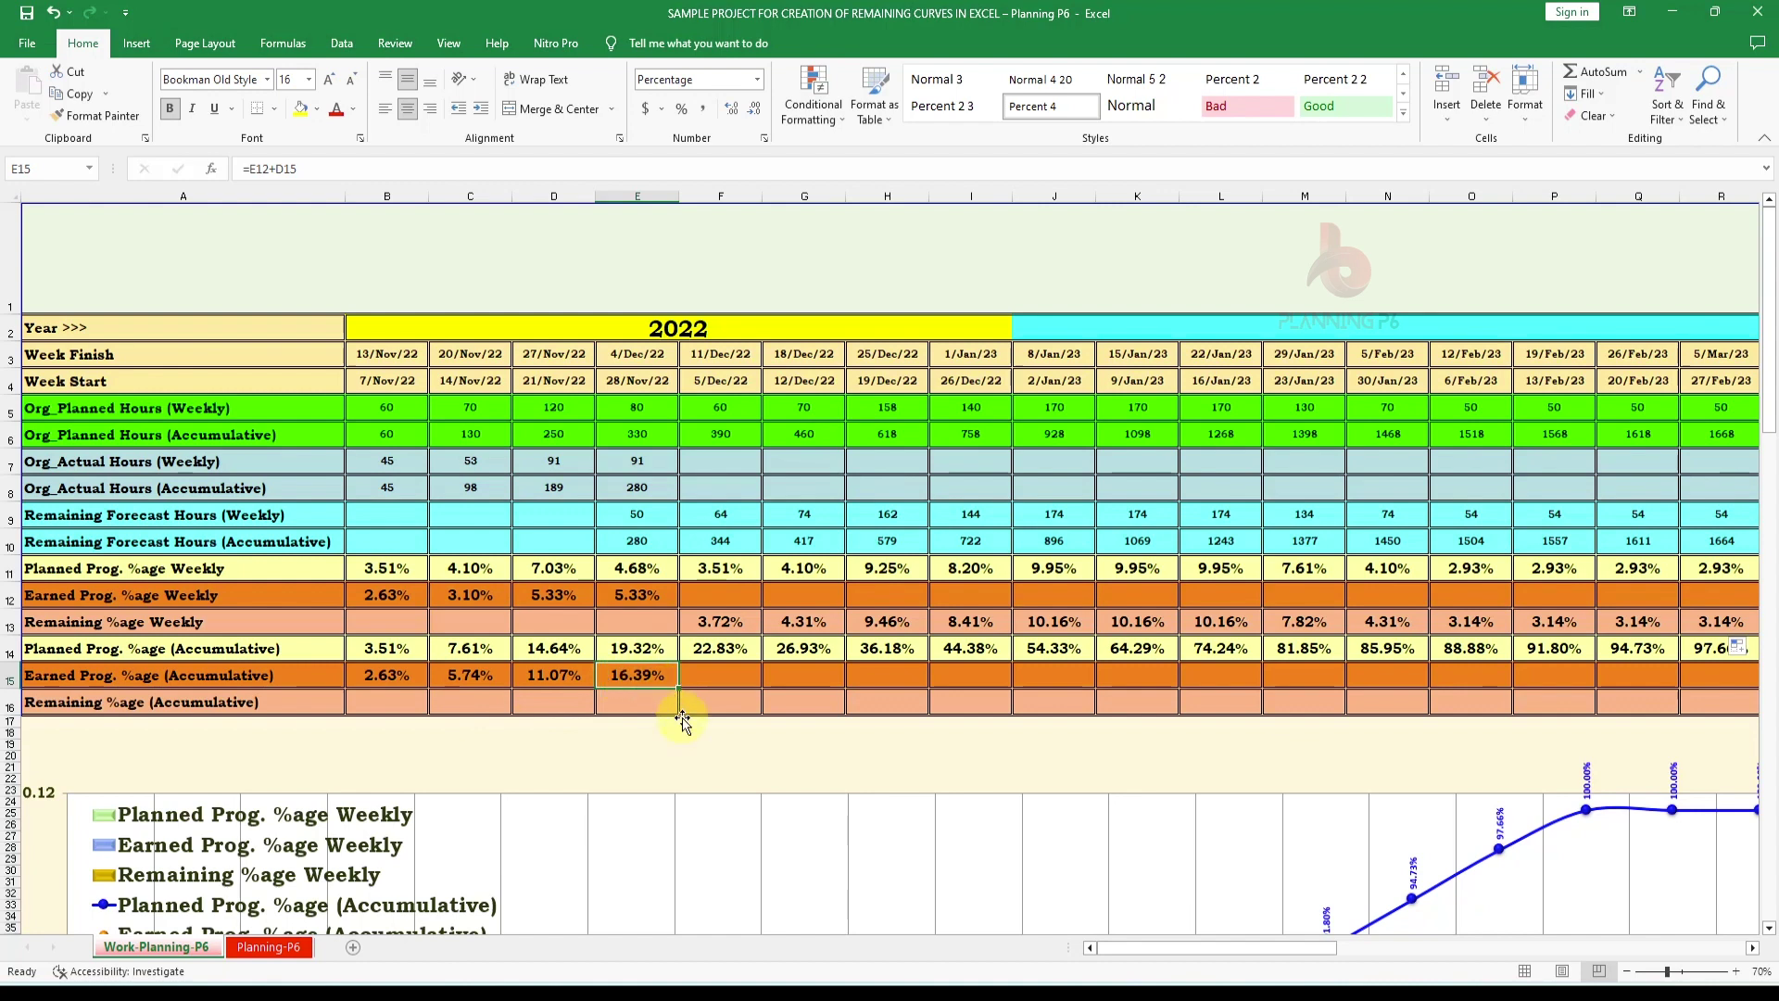
{"action": "key", "text": "ctrl+c"}
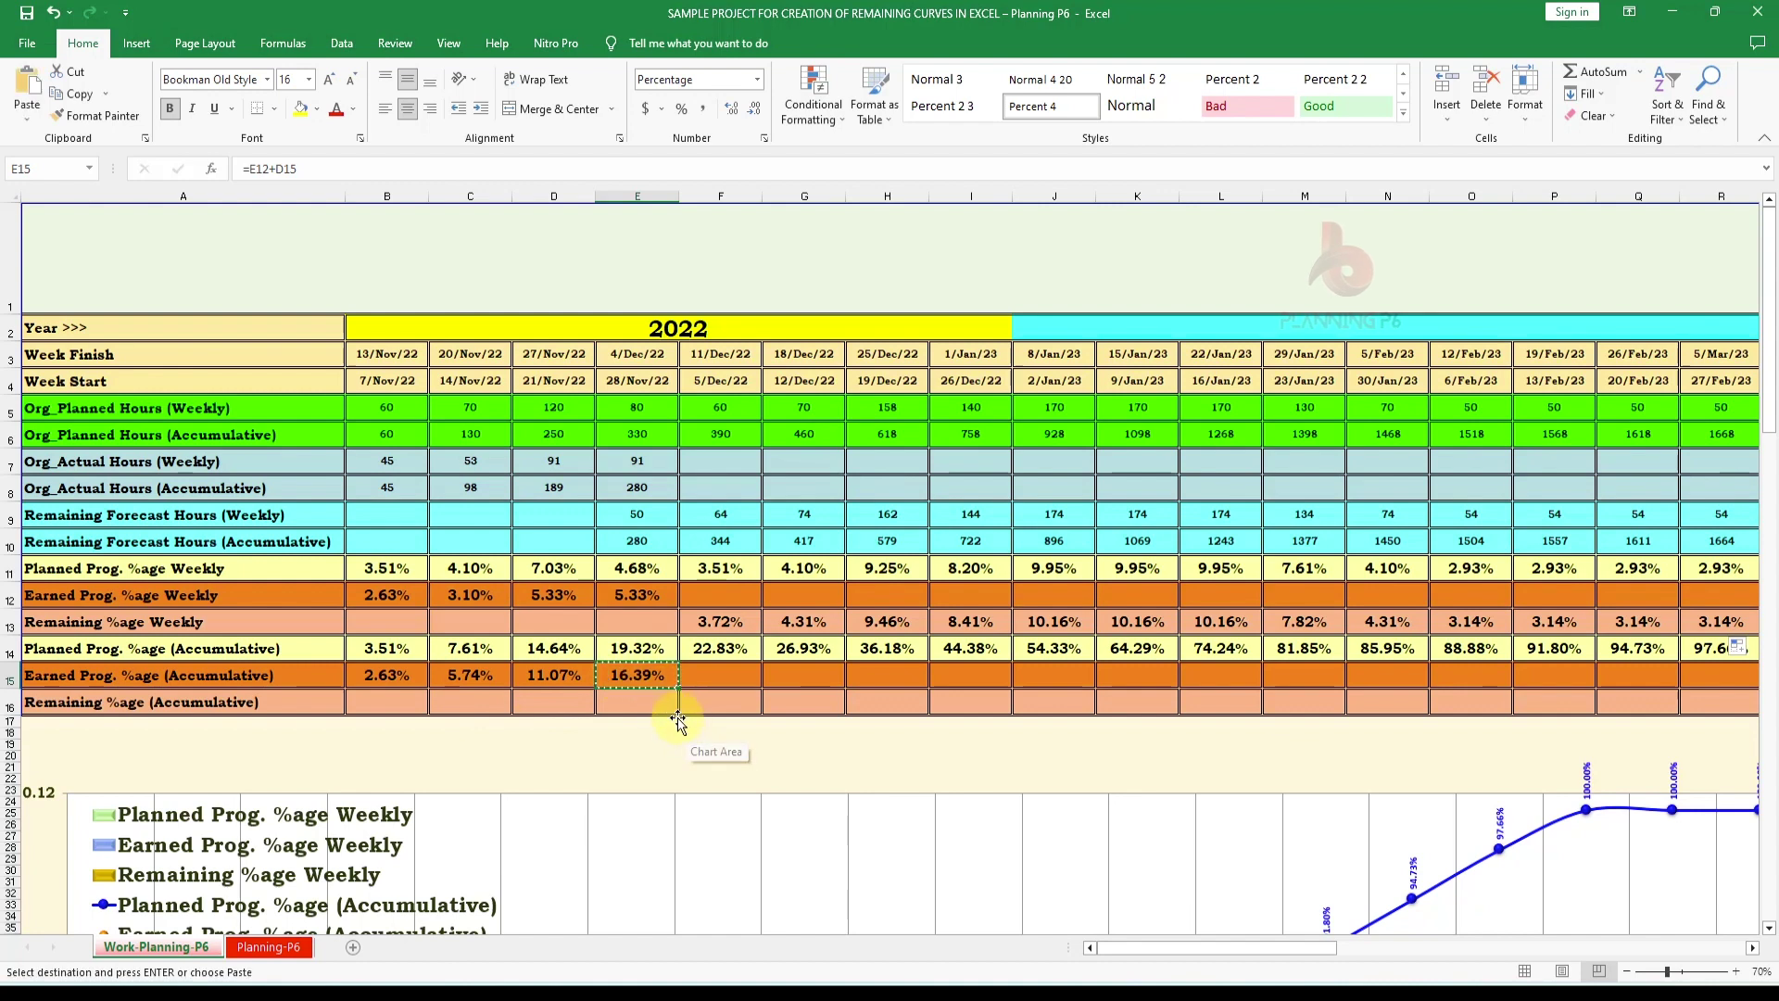
{"action": "left_click", "coordinate": [631, 699]}
{"action": "right_click", "coordinate": [631, 699]}
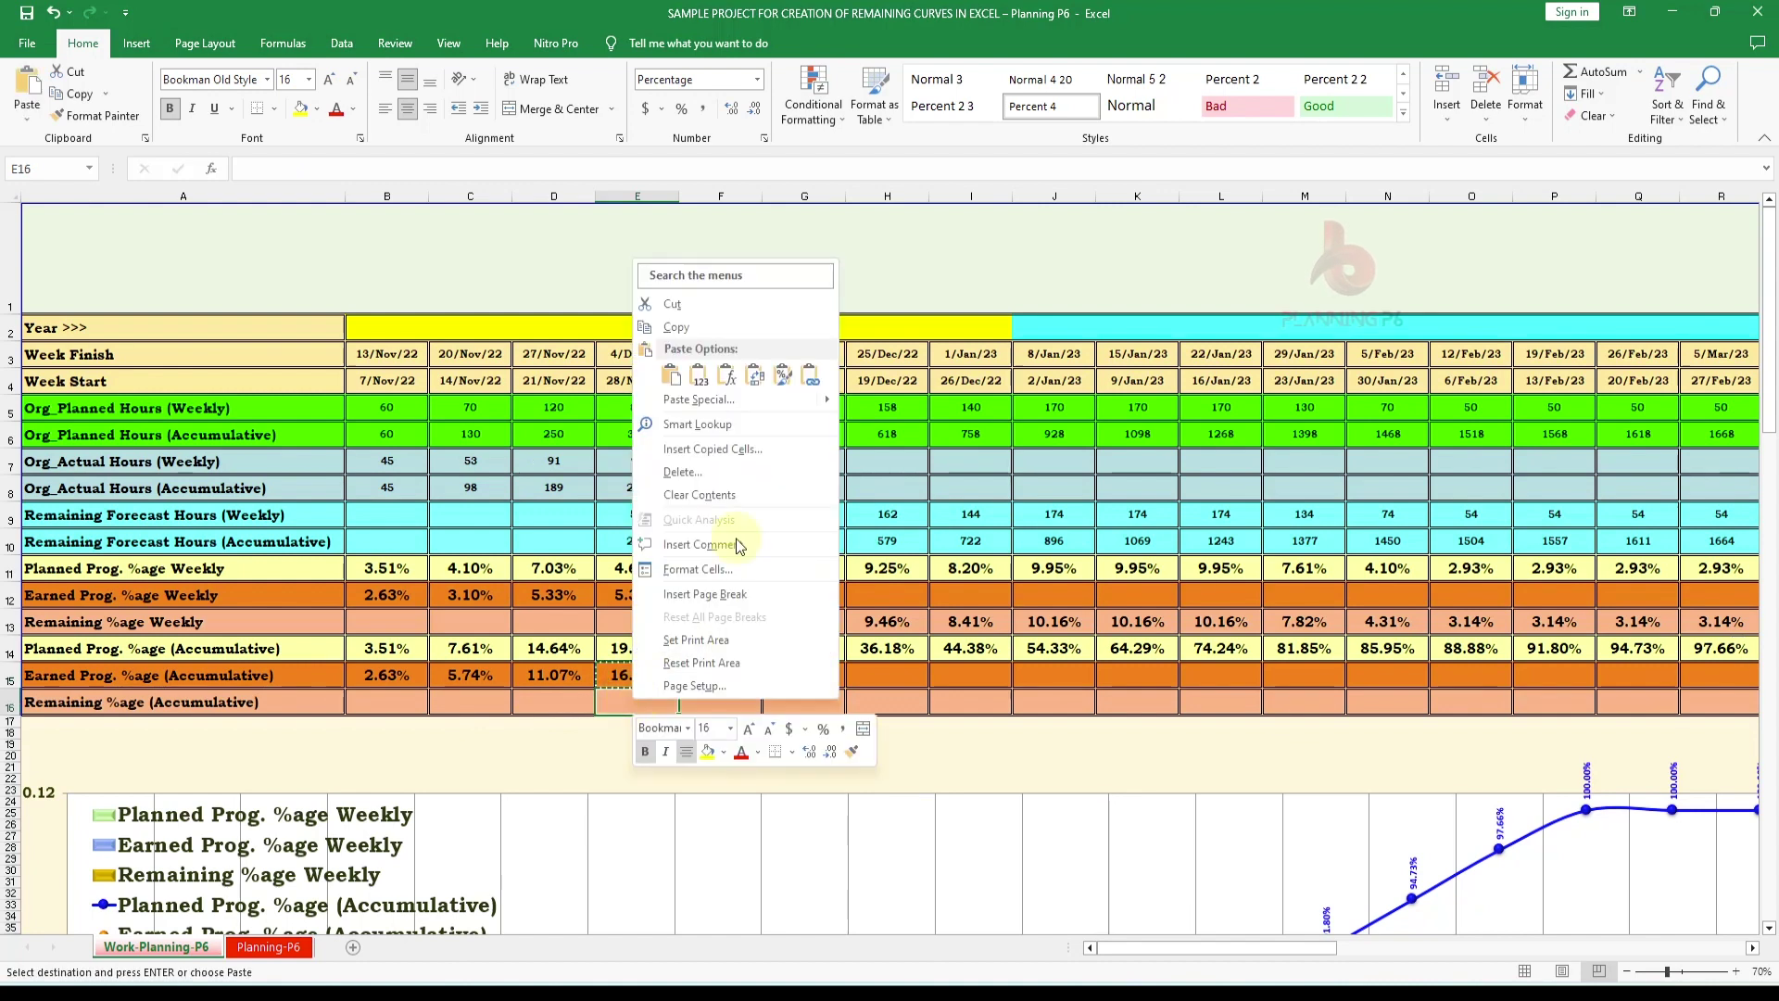
{"action": "left_click", "coordinate": [695, 380]}
Enter the formula =E16+F13 in cell F16 of the Remaining %age (Accumulative) row
{"action": "left_click", "coordinate": [735, 698]}
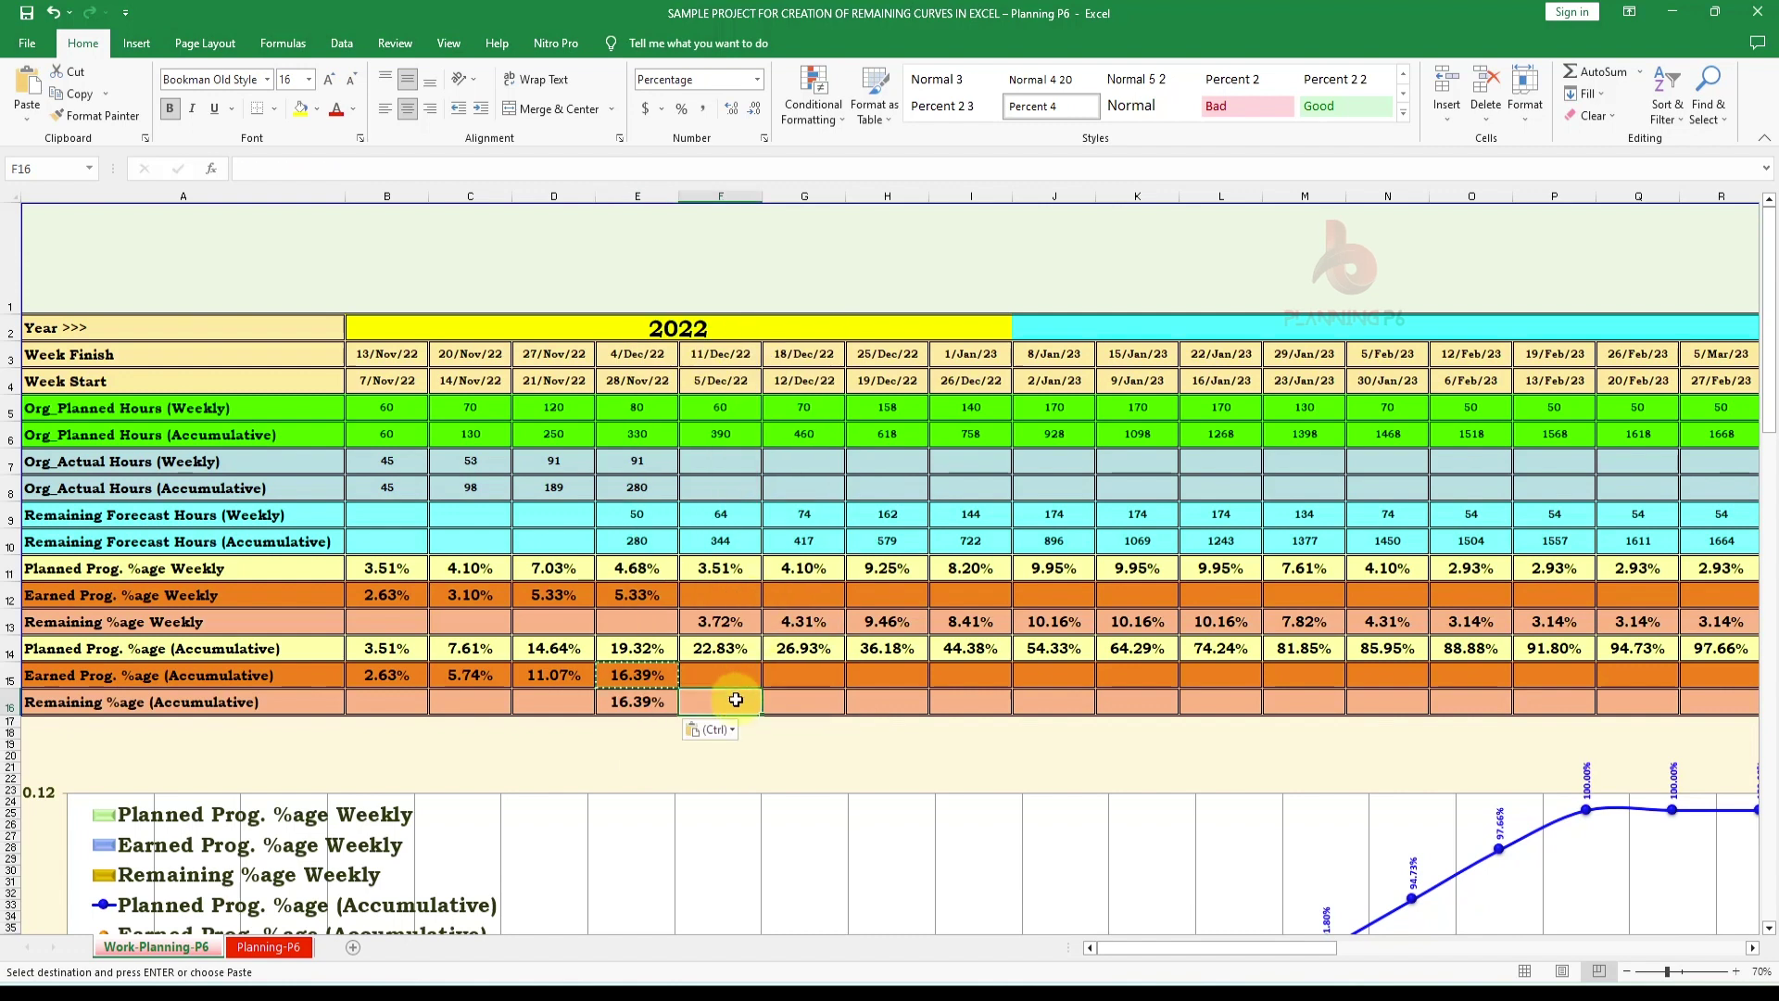
{"action": "key", "text": "Escape"}
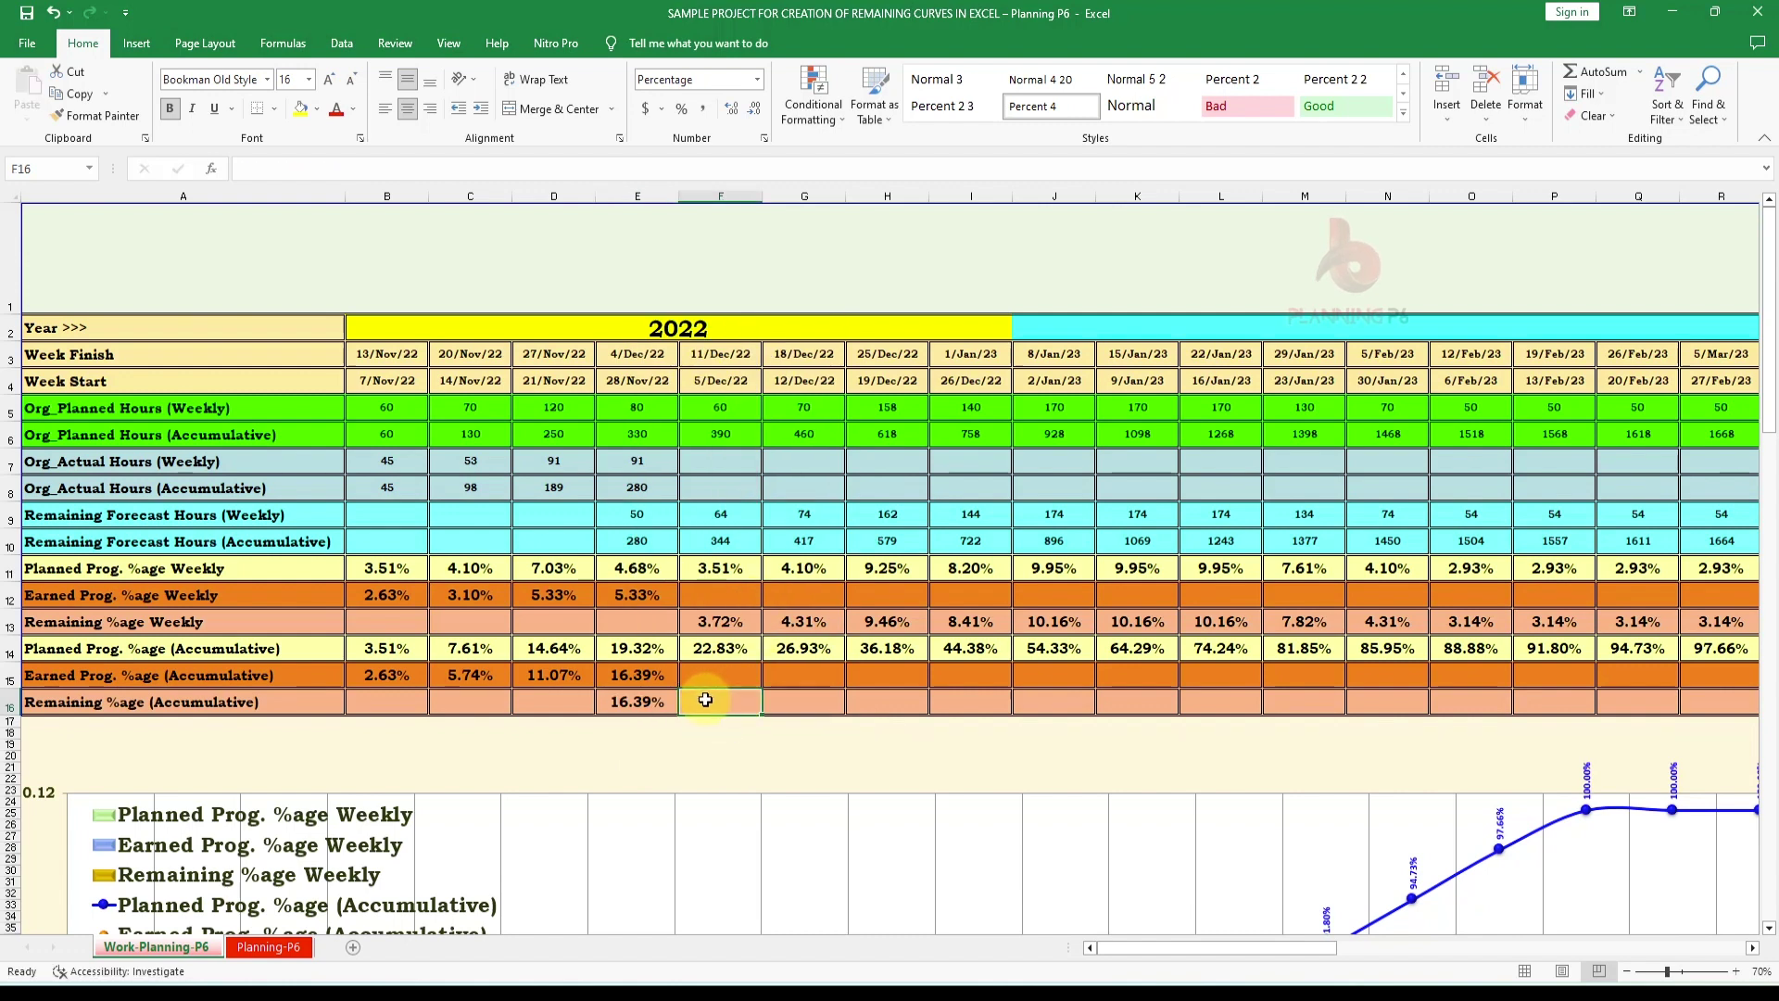
{"action": "type", "text": "="}
{"action": "left_click", "coordinate": [651, 701]}
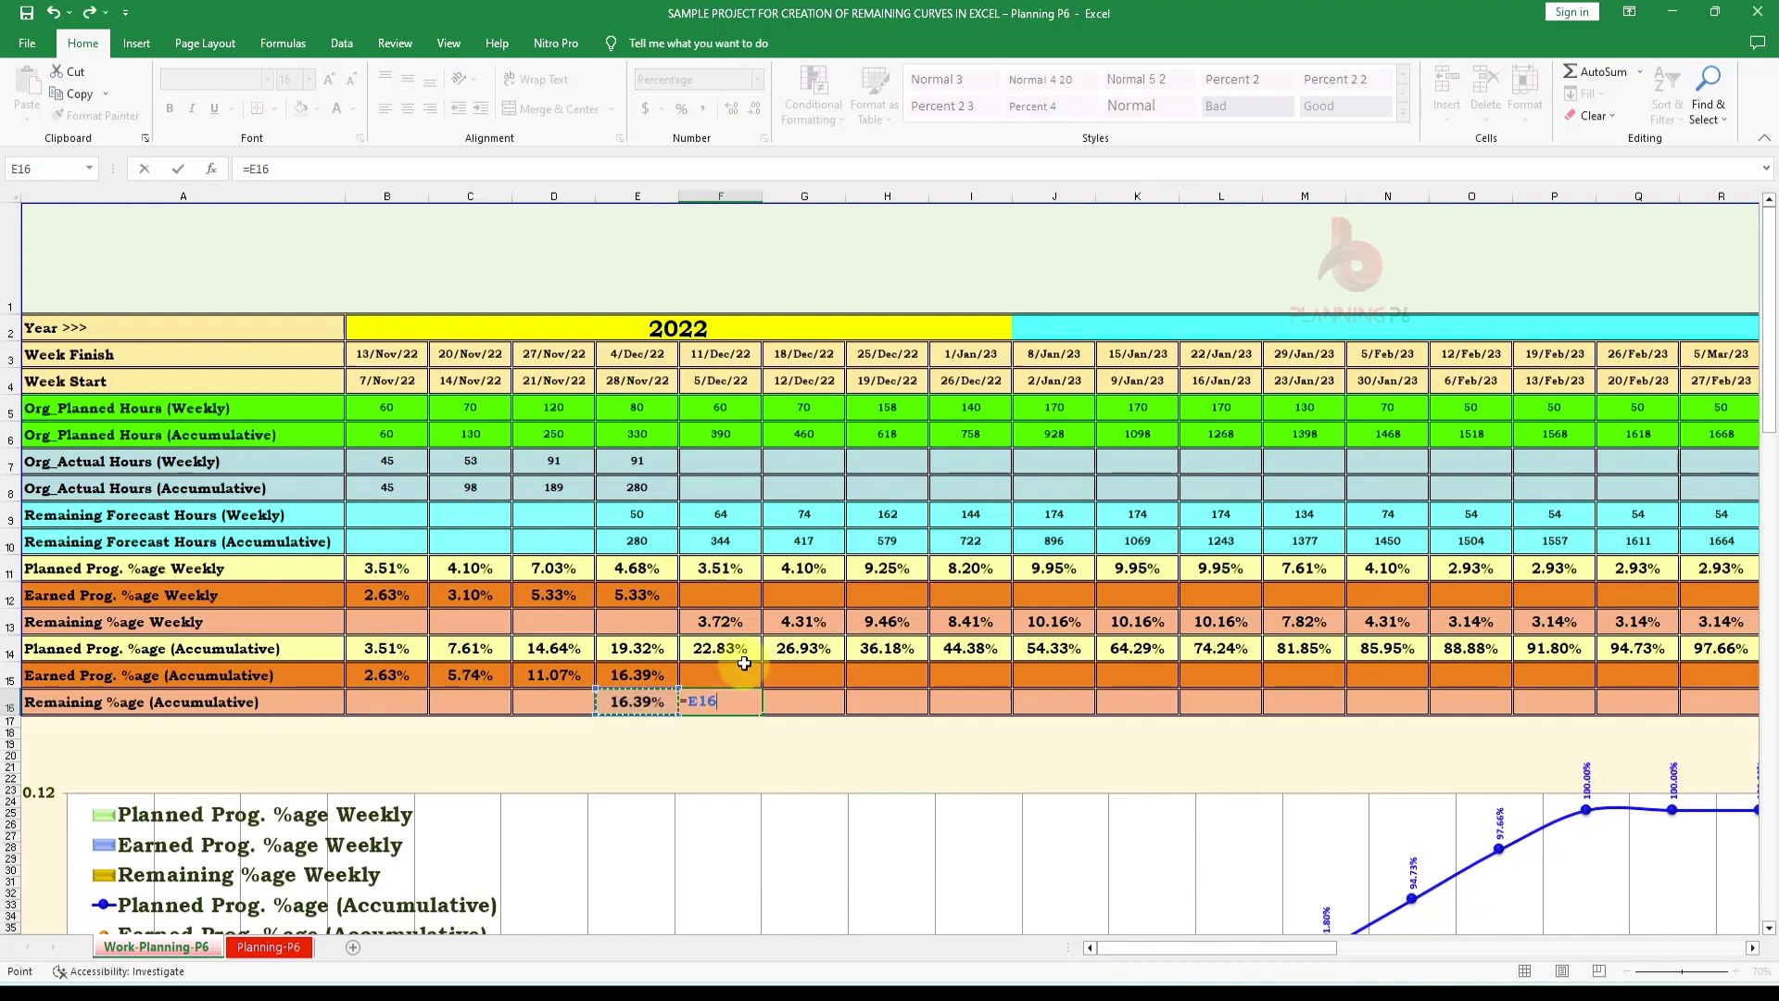
{"action": "type", "text": "+"}
{"action": "left_click", "coordinate": [727, 622]}
{"action": "key", "text": "Return"}
Fill the accumulative remaining percentage formula from F16 through S16
{"action": "left_click", "coordinate": [749, 702]}
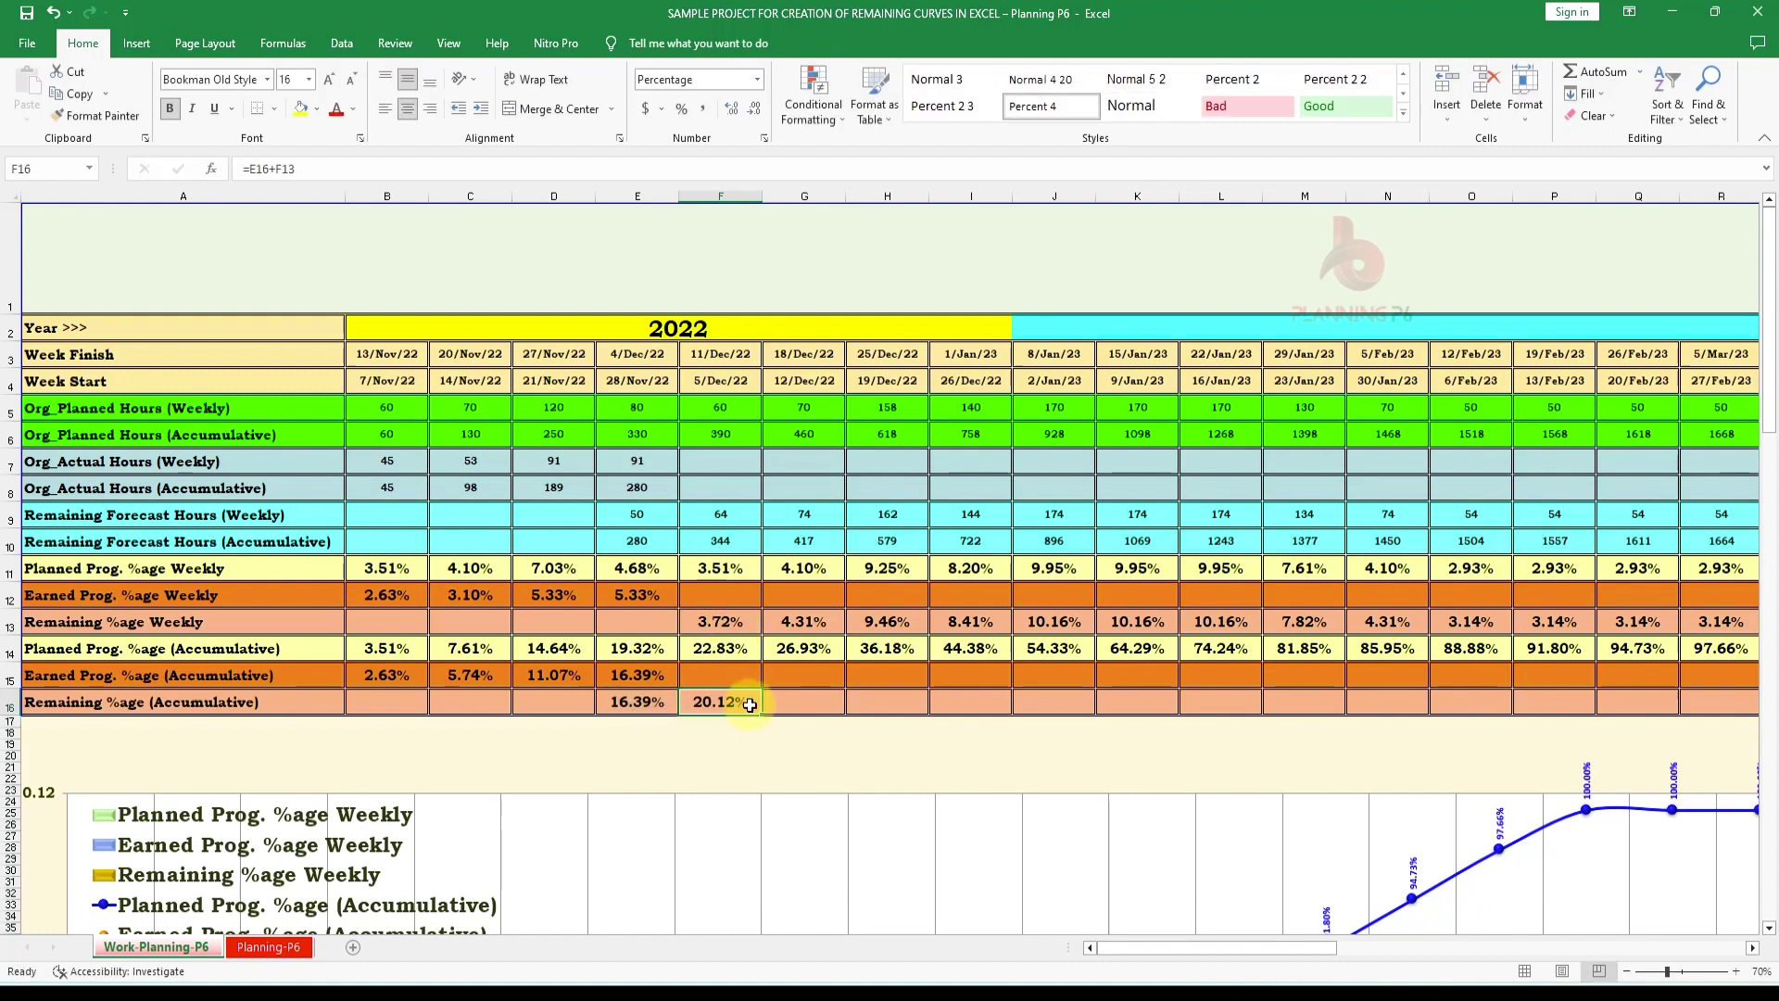
{"action": "left_click_drag", "start_coordinate": [761, 713], "coordinate": [1007, 699]}
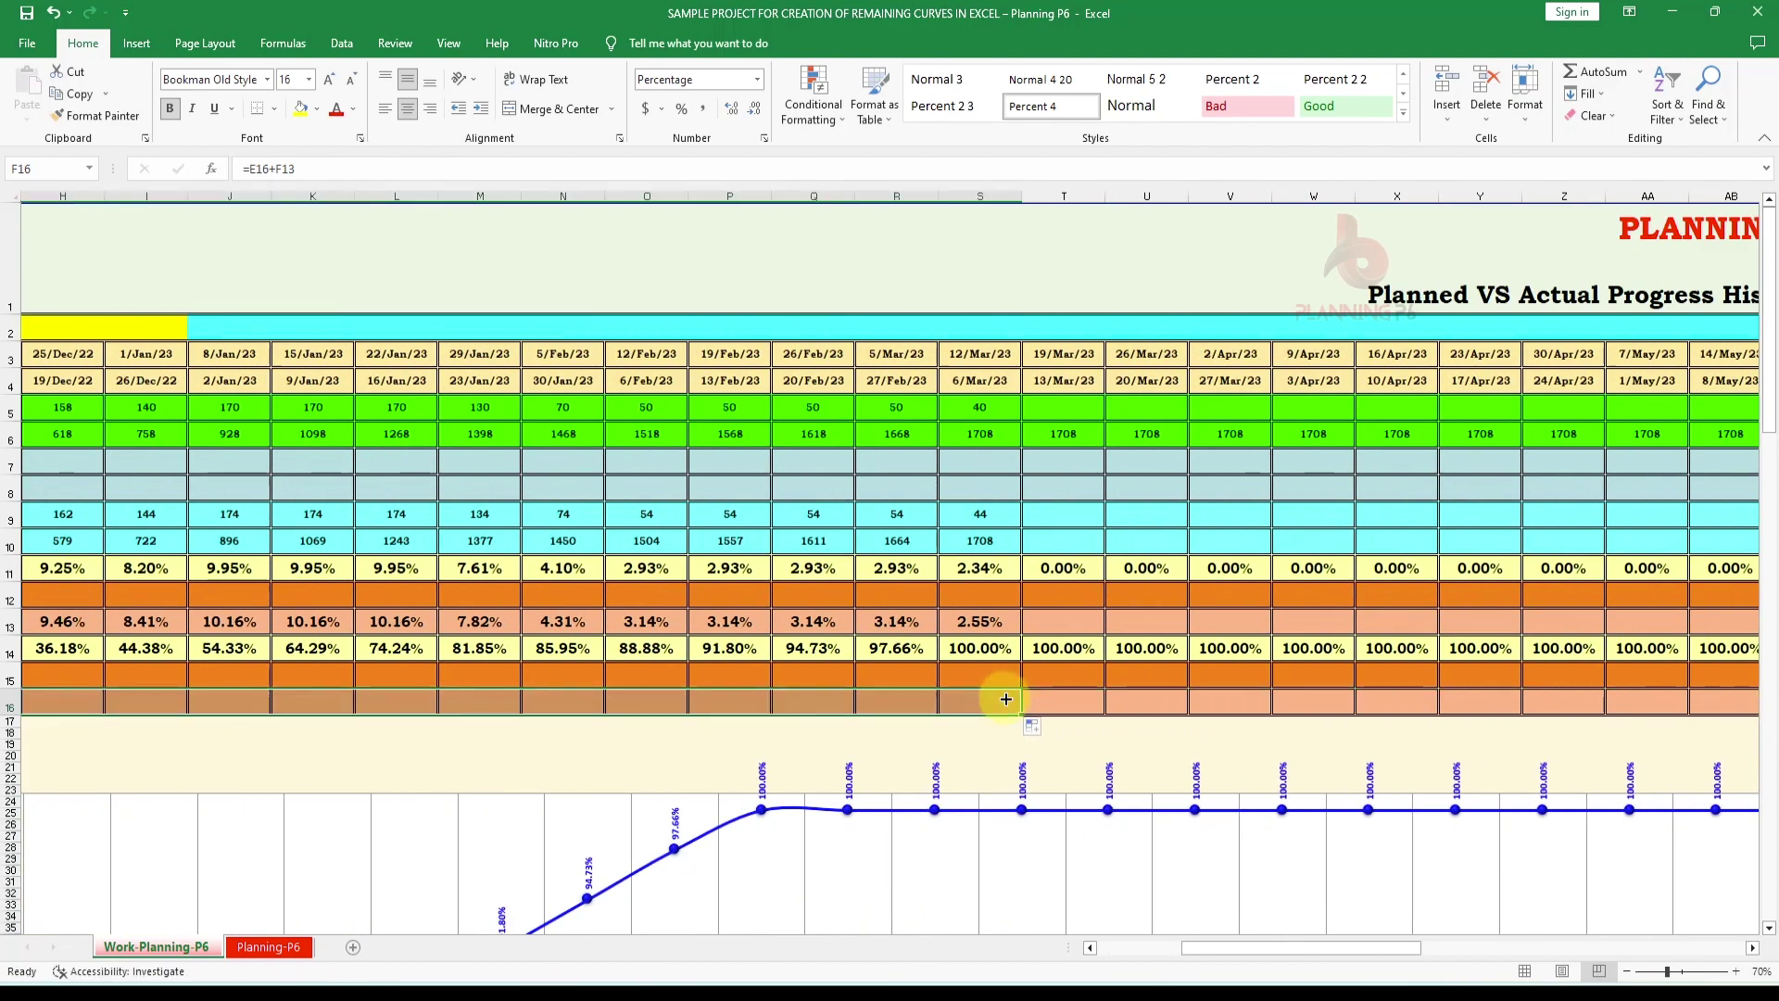
{"action": "left_click", "coordinate": [1056, 701]}
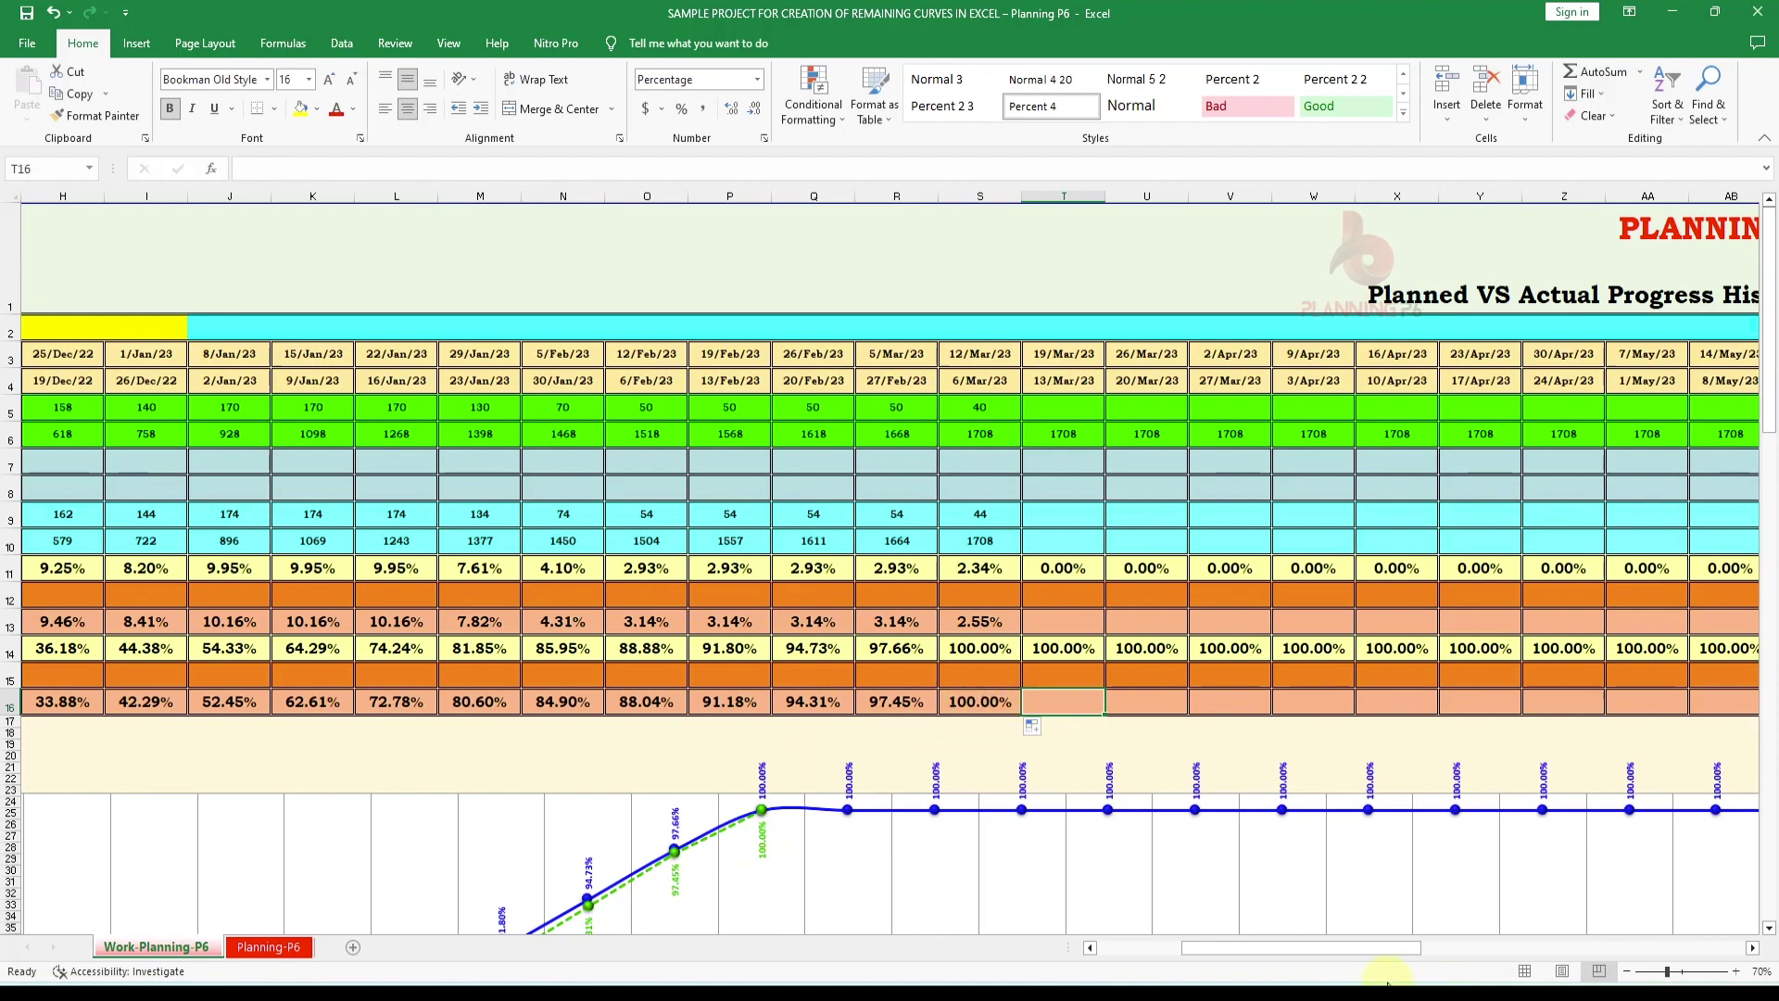
{"action": "left_click_drag", "start_coordinate": [1321, 948], "coordinate": [1230, 938]}
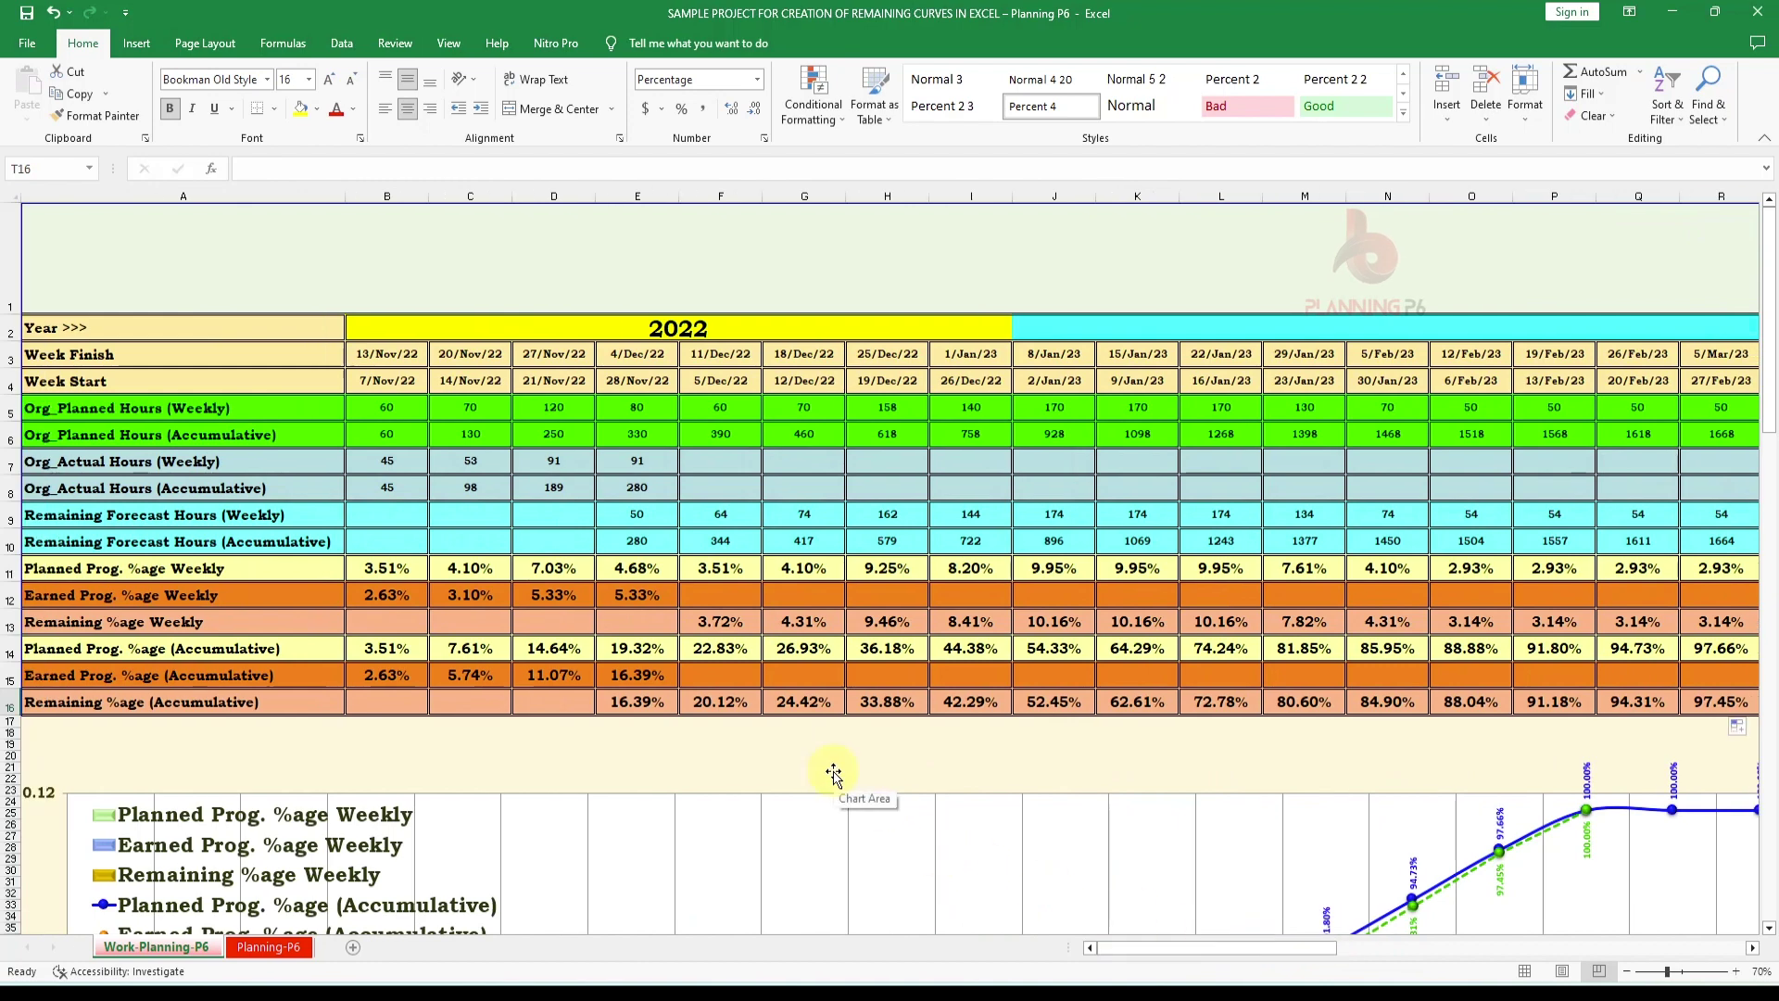
Switch to Primavera P6 and open the customization of spreadsheet fields for the resource assignments
{"action": "left_click", "coordinate": [1186, 980]}
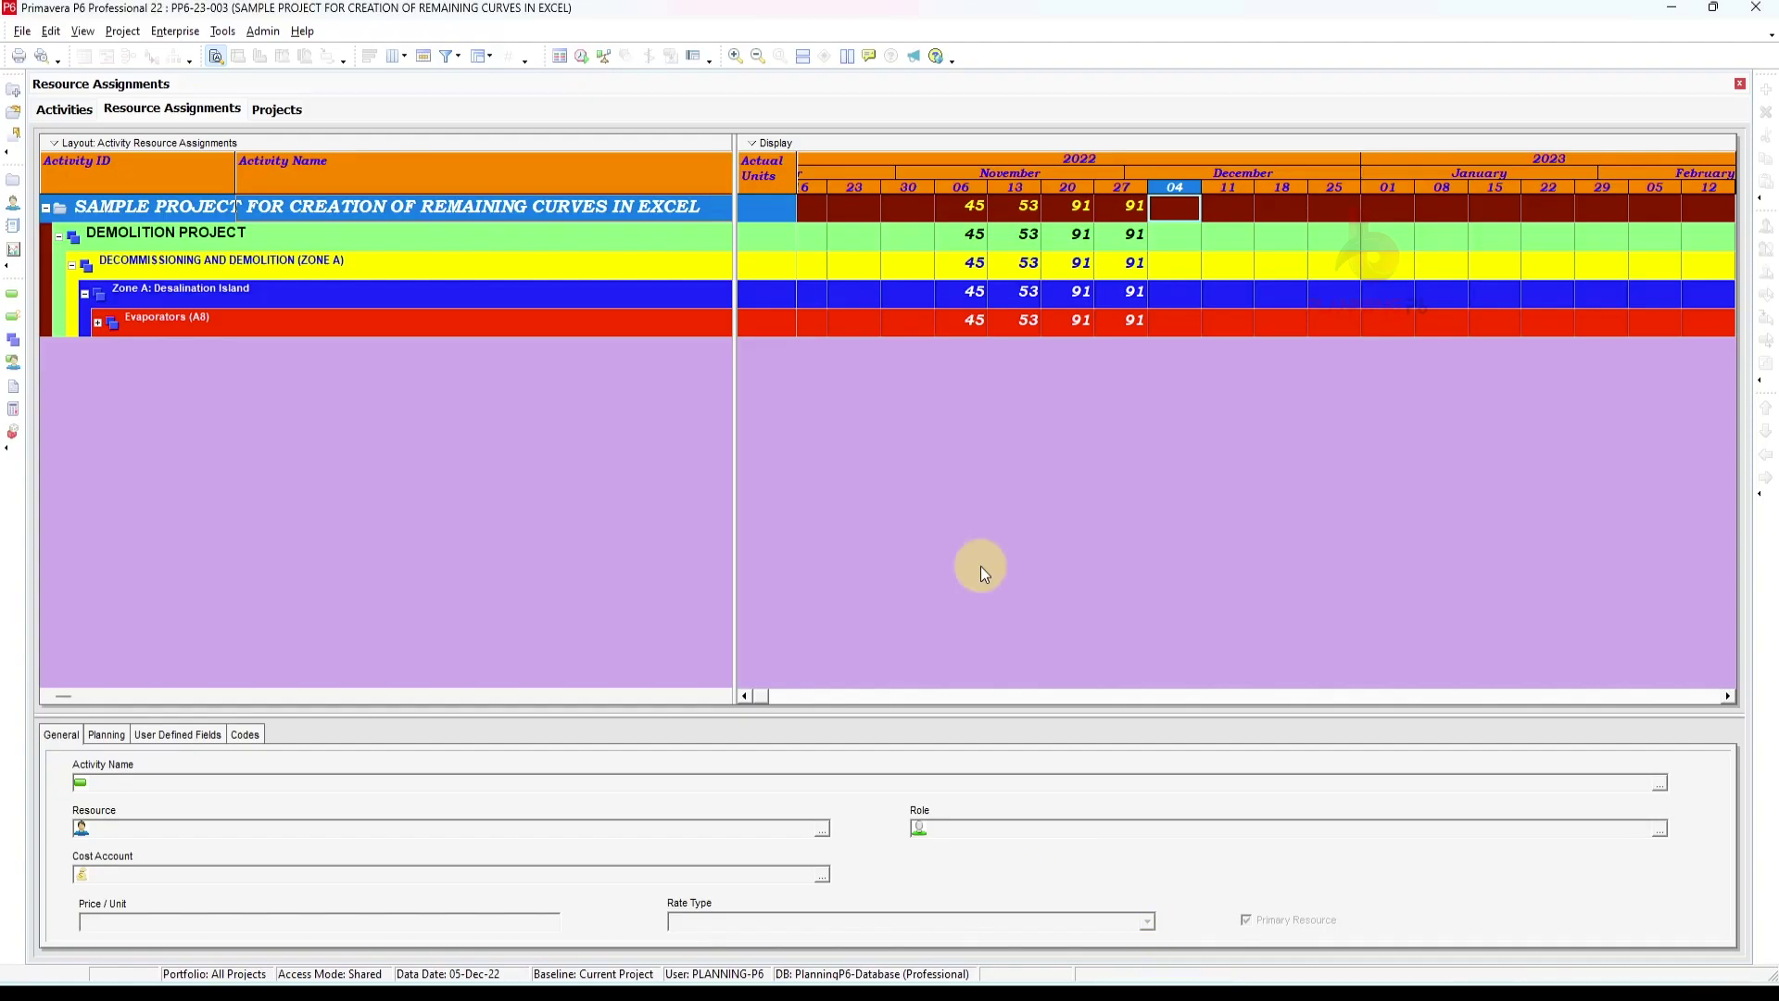
{"action": "right_click", "coordinate": [903, 241]}
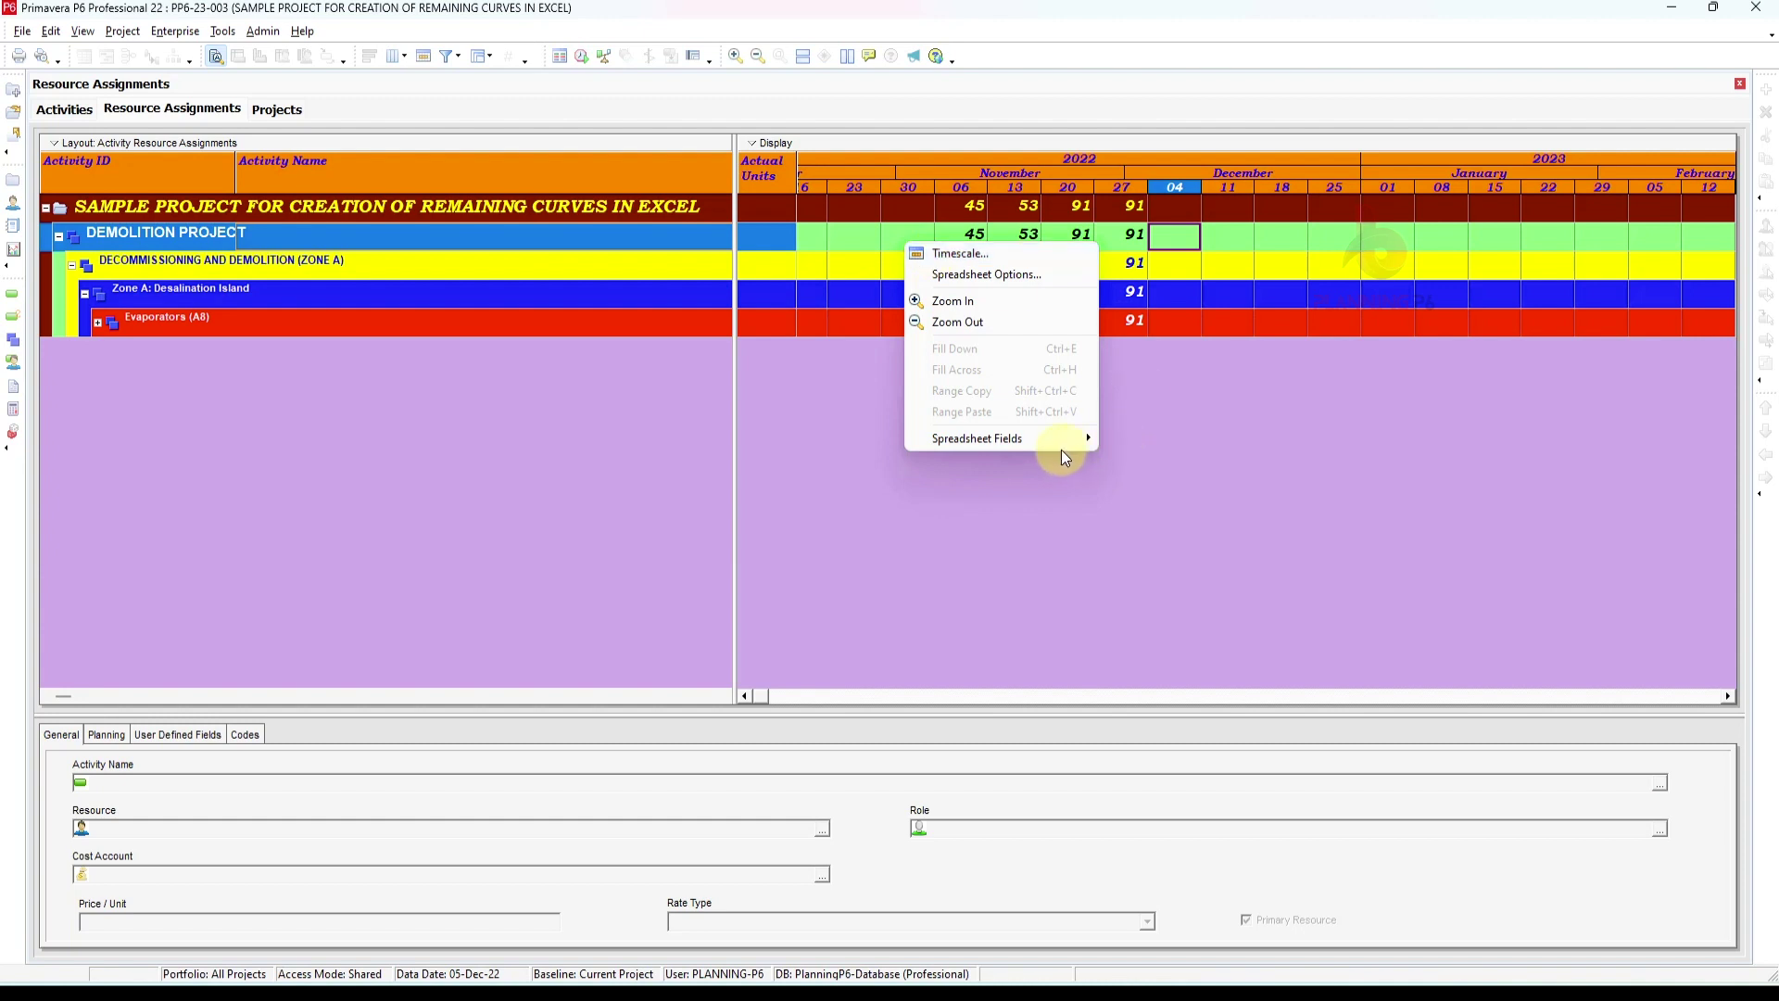
{"action": "mouse_move", "coordinate": [1067, 441]}
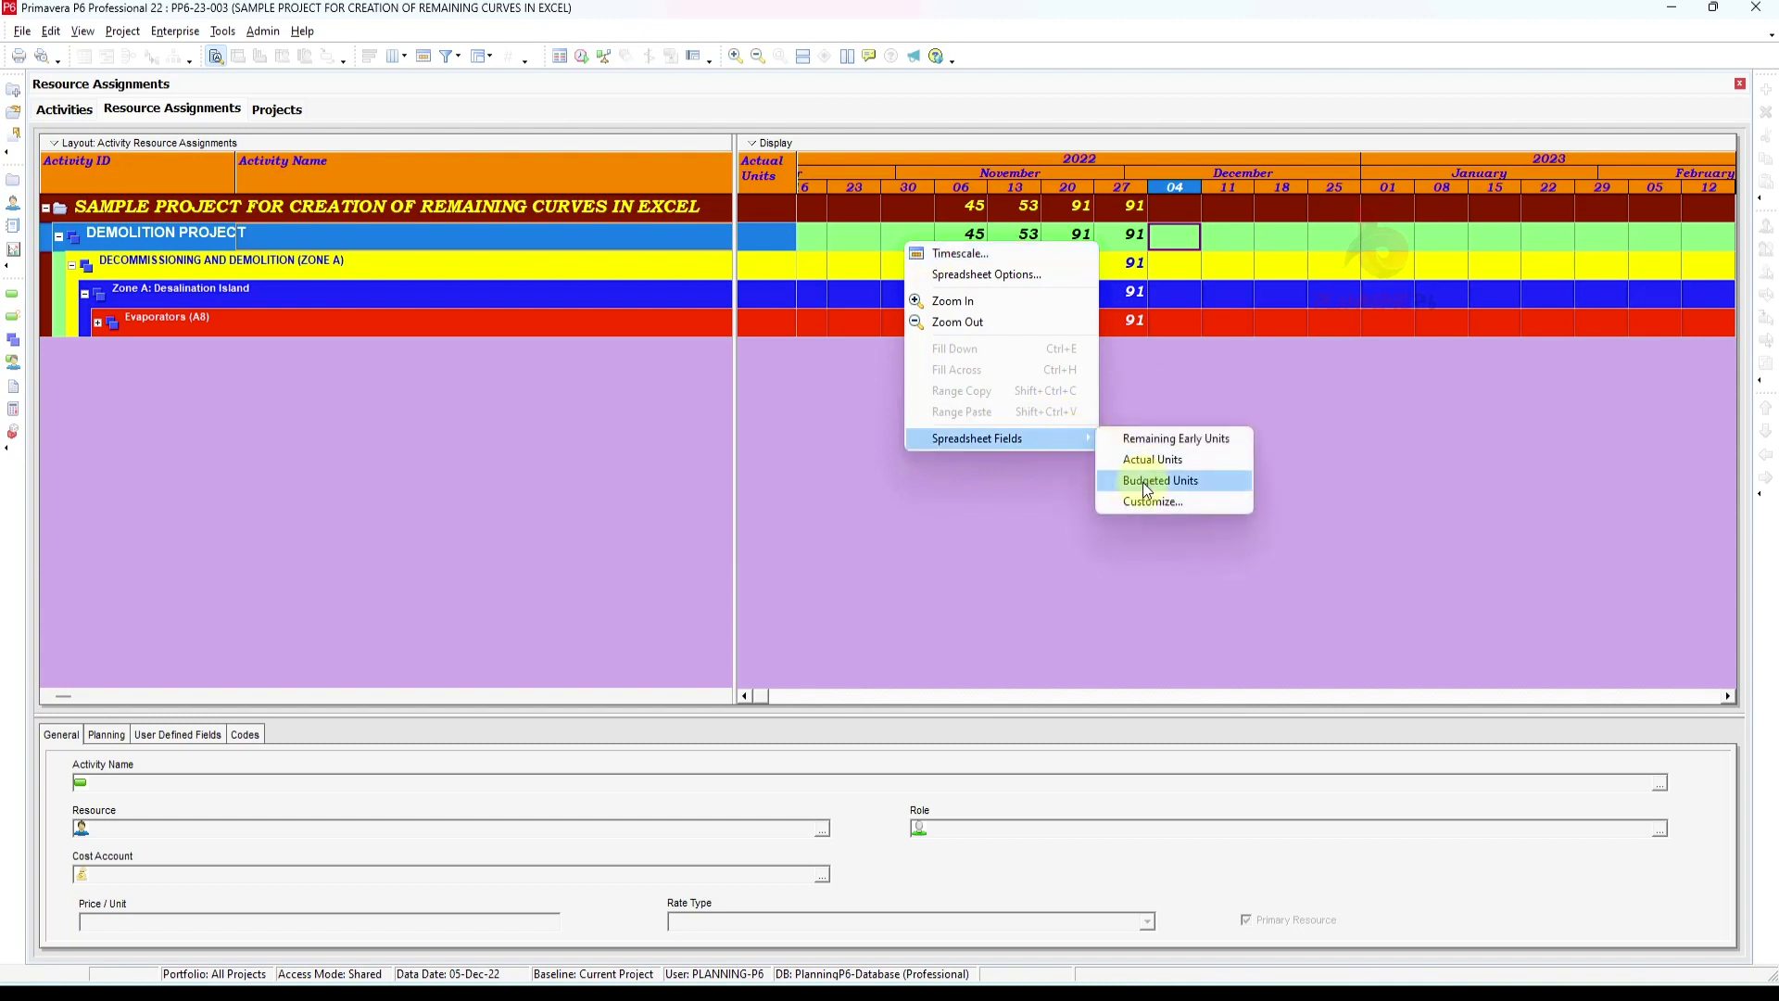
{"action": "left_click", "coordinate": [1143, 500]}
Search the available spreadsheet fields for "remaining" and go through the successive matches
{"action": "right_click", "coordinate": [714, 416]}
{"action": "left_click", "coordinate": [709, 422]}
{"action": "type", "text": "remaining"}
{"action": "key", "text": "Return"}
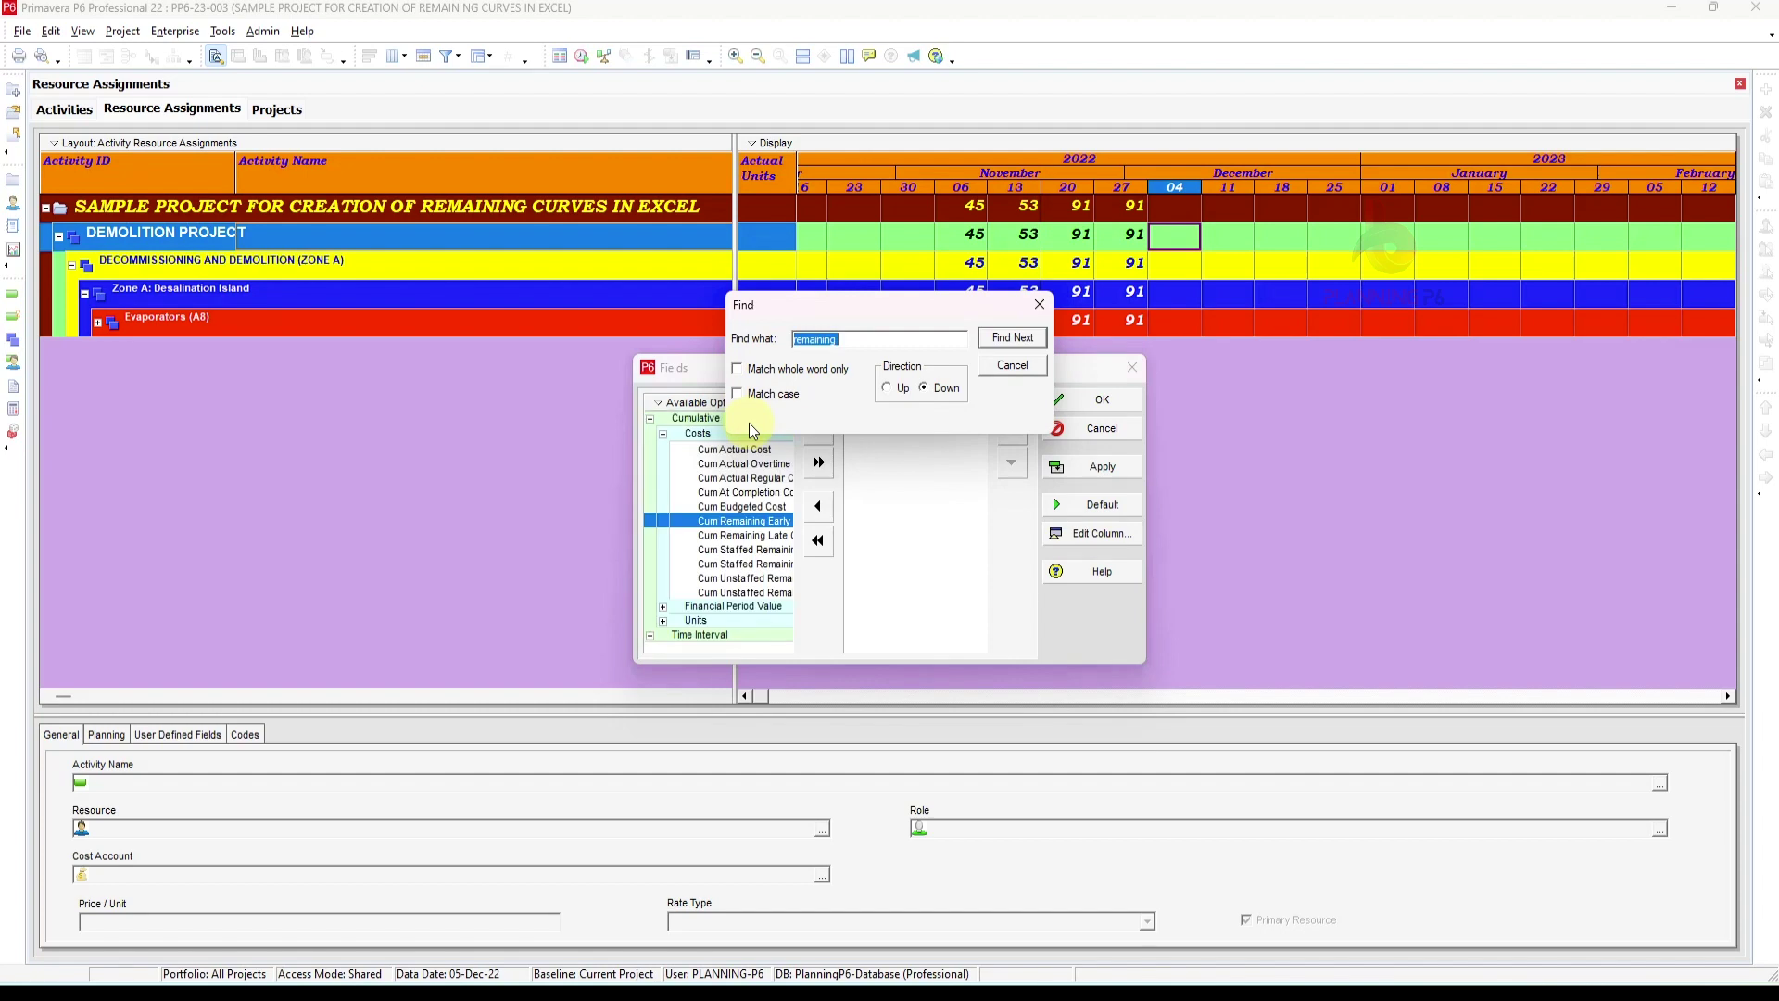
{"action": "key", "text": "Return"}
{"action": "key", "text": "Return"}
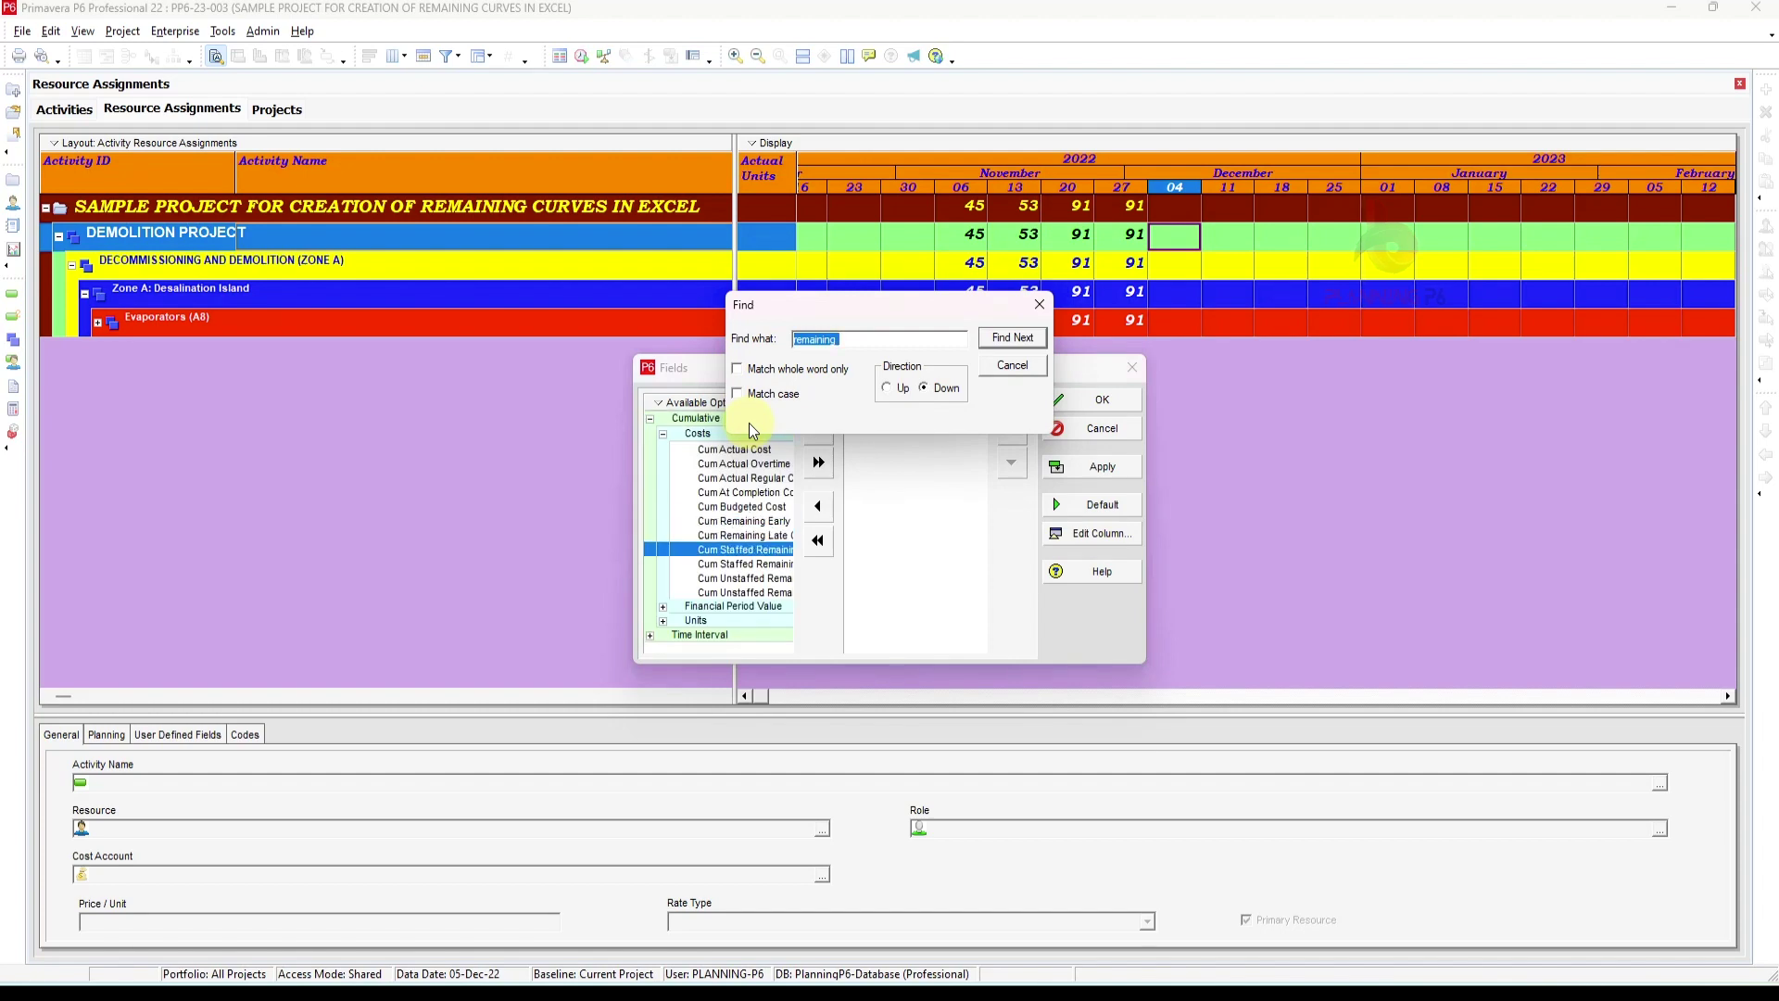
Widen the Fields dialog and search the available options for "remaining units", stepping through the matches
{"action": "left_click_drag", "start_coordinate": [631, 487], "coordinate": [432, 480]}
{"action": "left_click", "coordinate": [841, 339]}
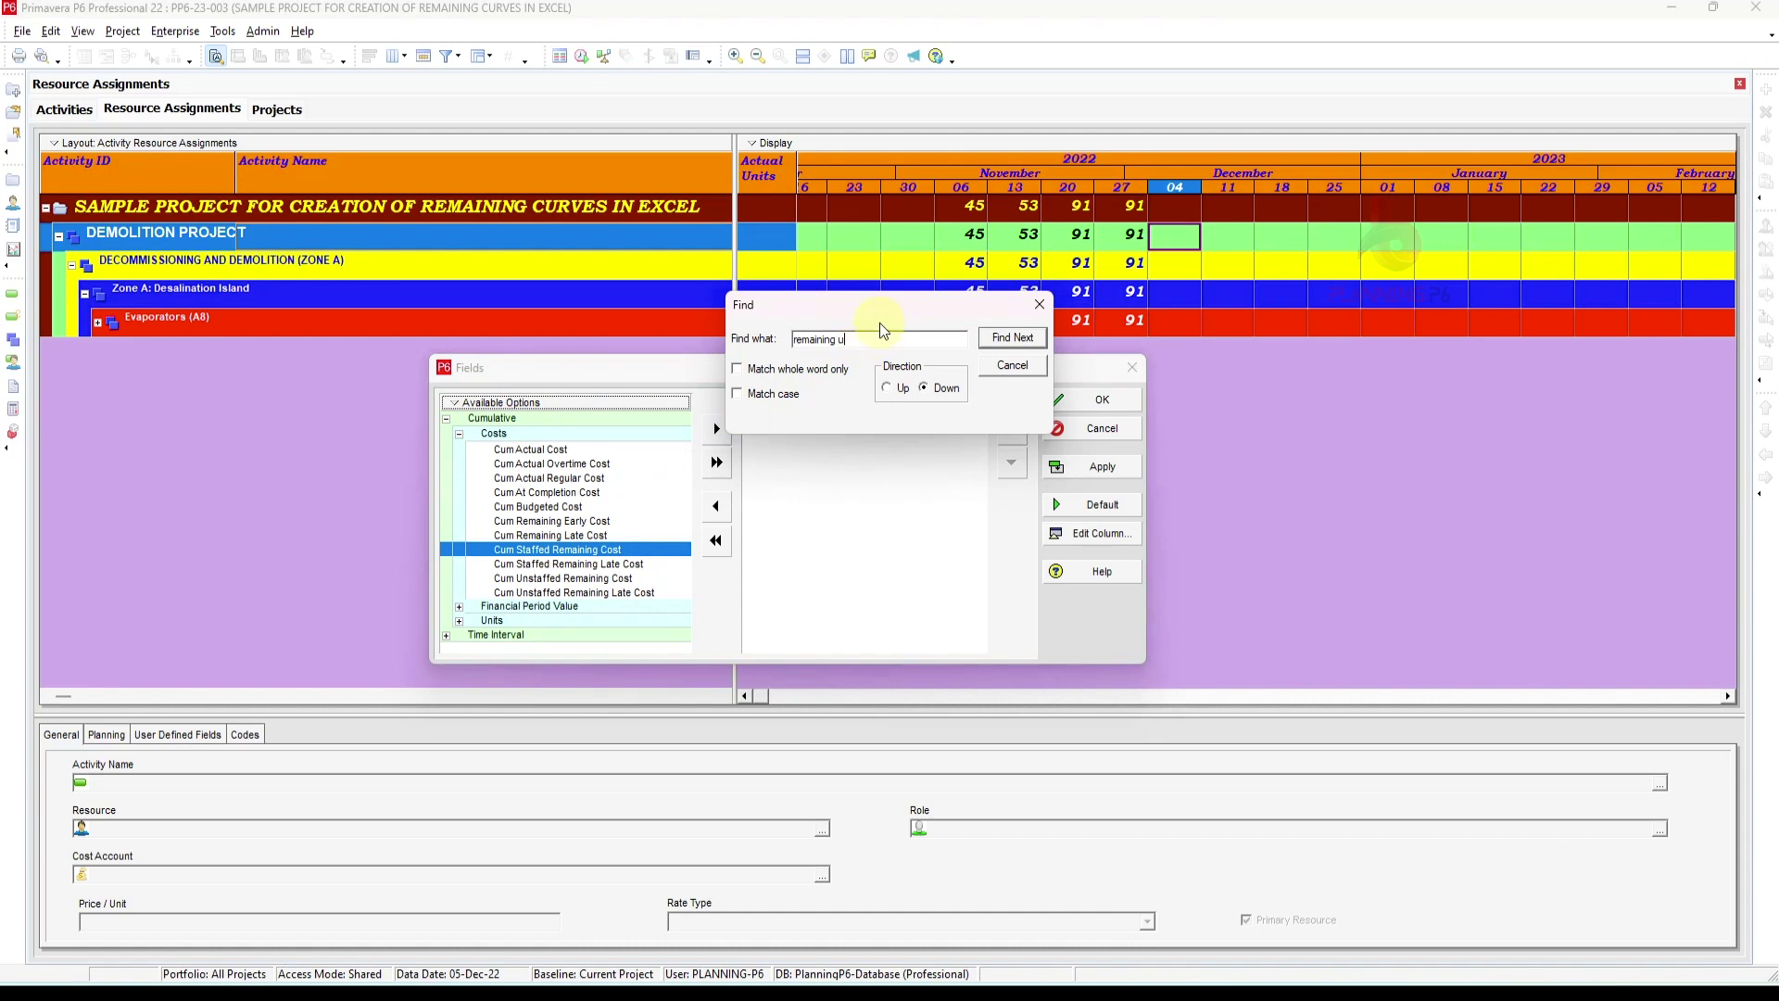
{"action": "key", "text": "Return"}
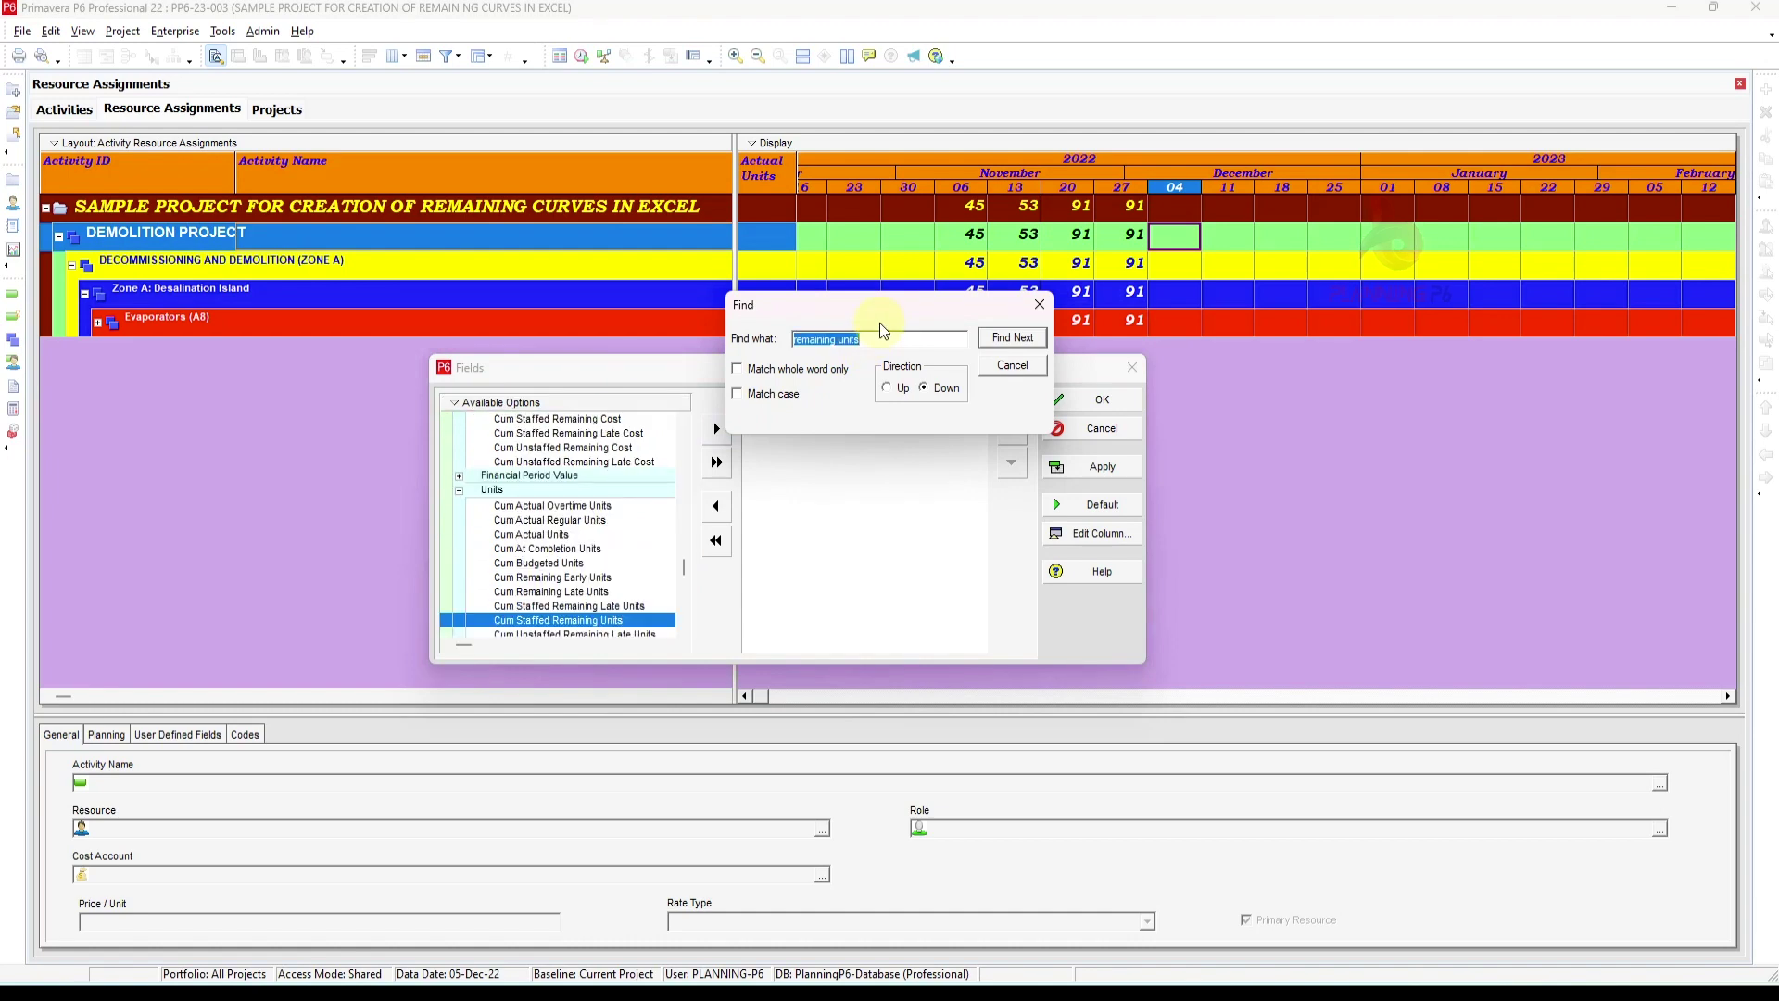
{"action": "key", "text": "Return"}
{"action": "key", "text": "Return"}
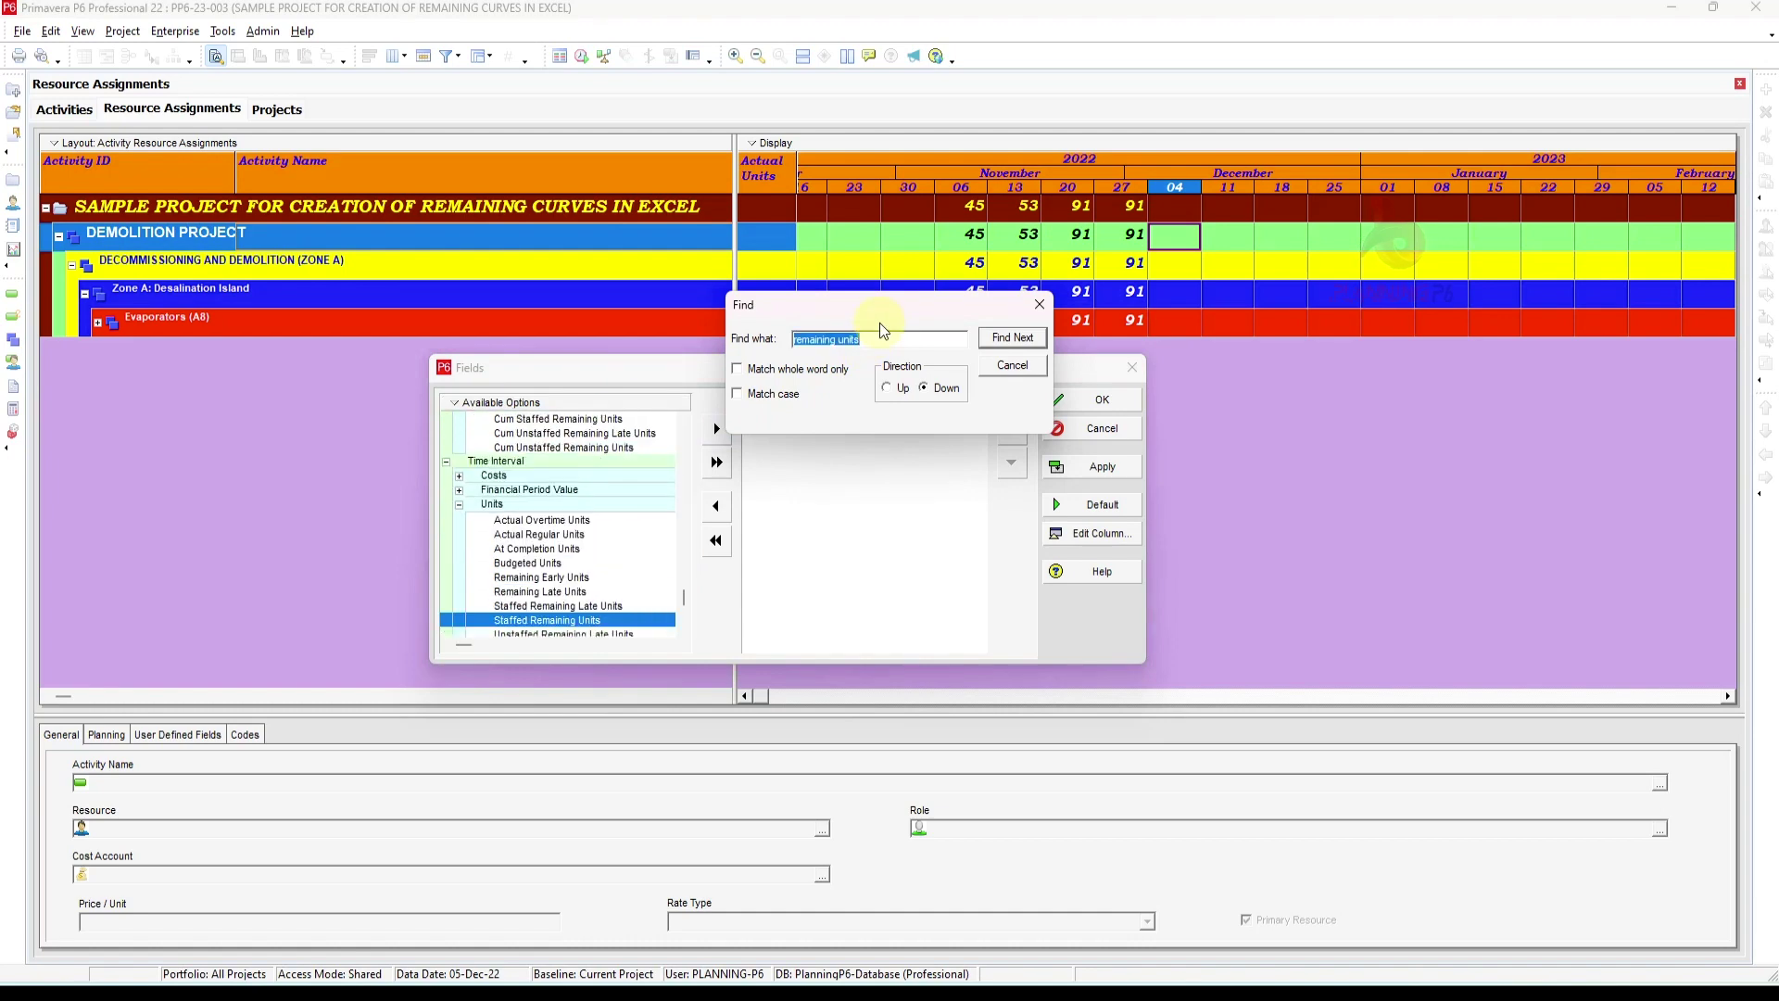
{"action": "key", "text": "Return"}
{"action": "key", "text": "Return"}
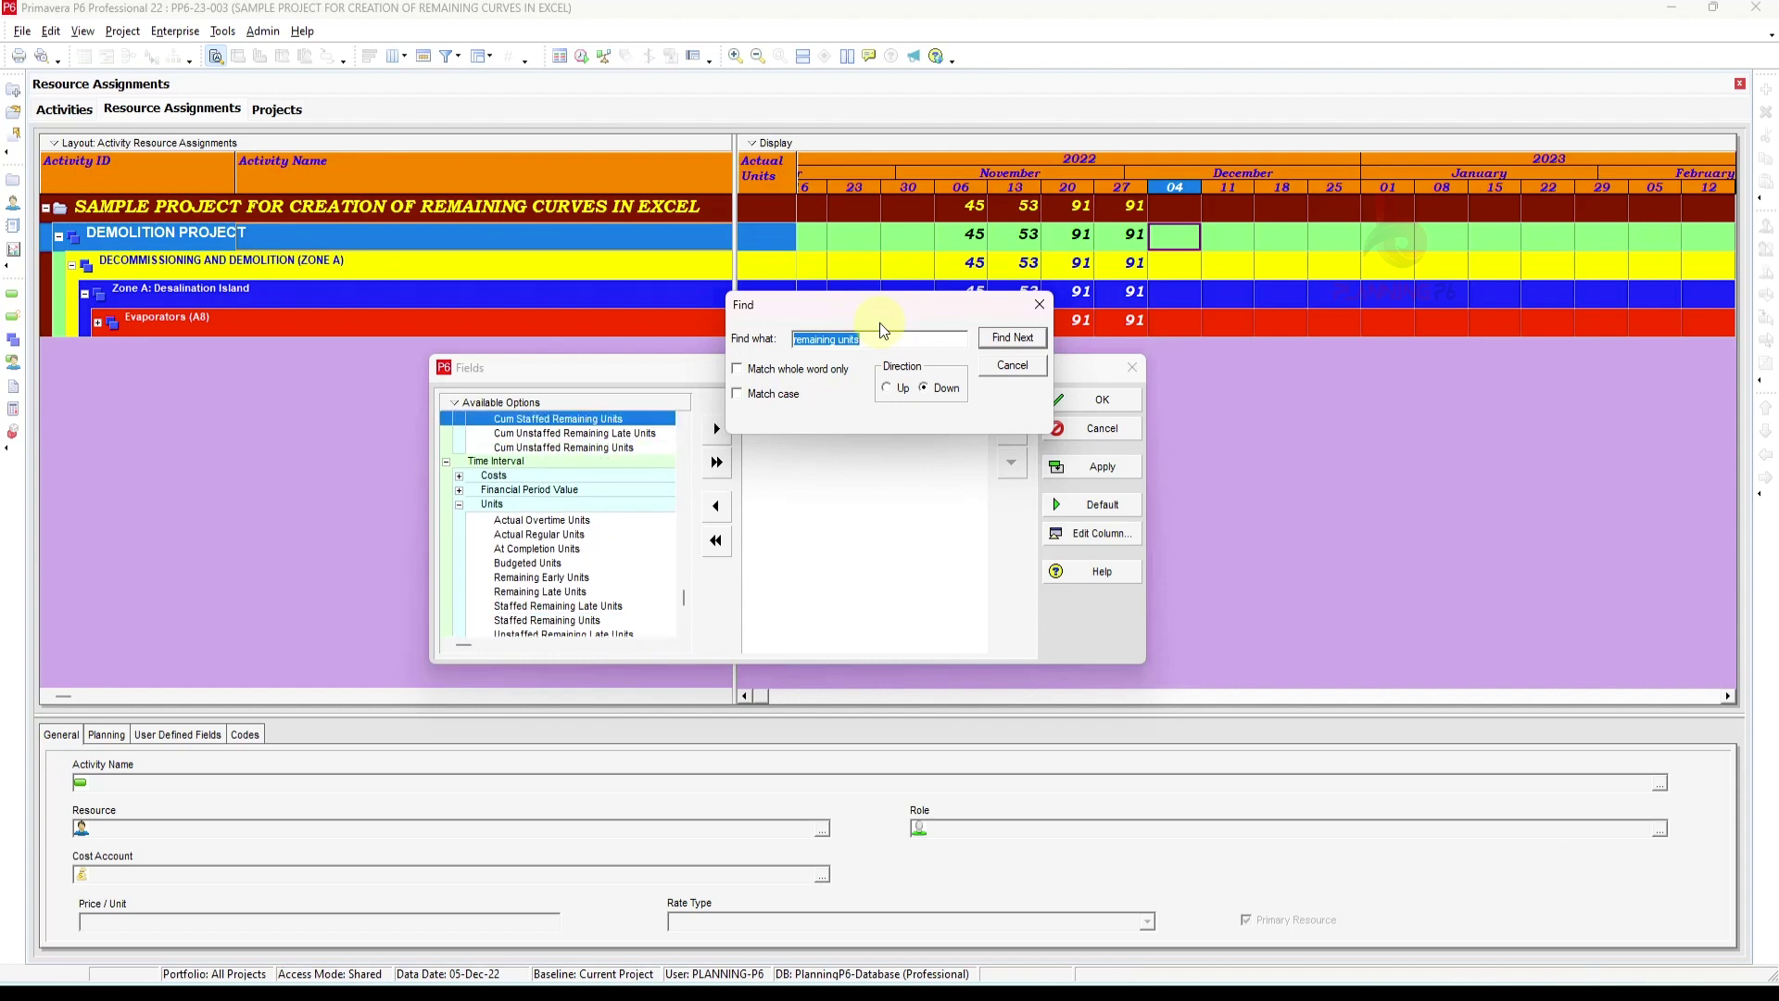
Examine the Units fields offered in the Time Interval group of the available options
{"action": "left_click", "coordinate": [551, 563]}
{"action": "scroll", "coordinate": [551, 569], "scroll_direction": "down", "scroll_amount": 1}
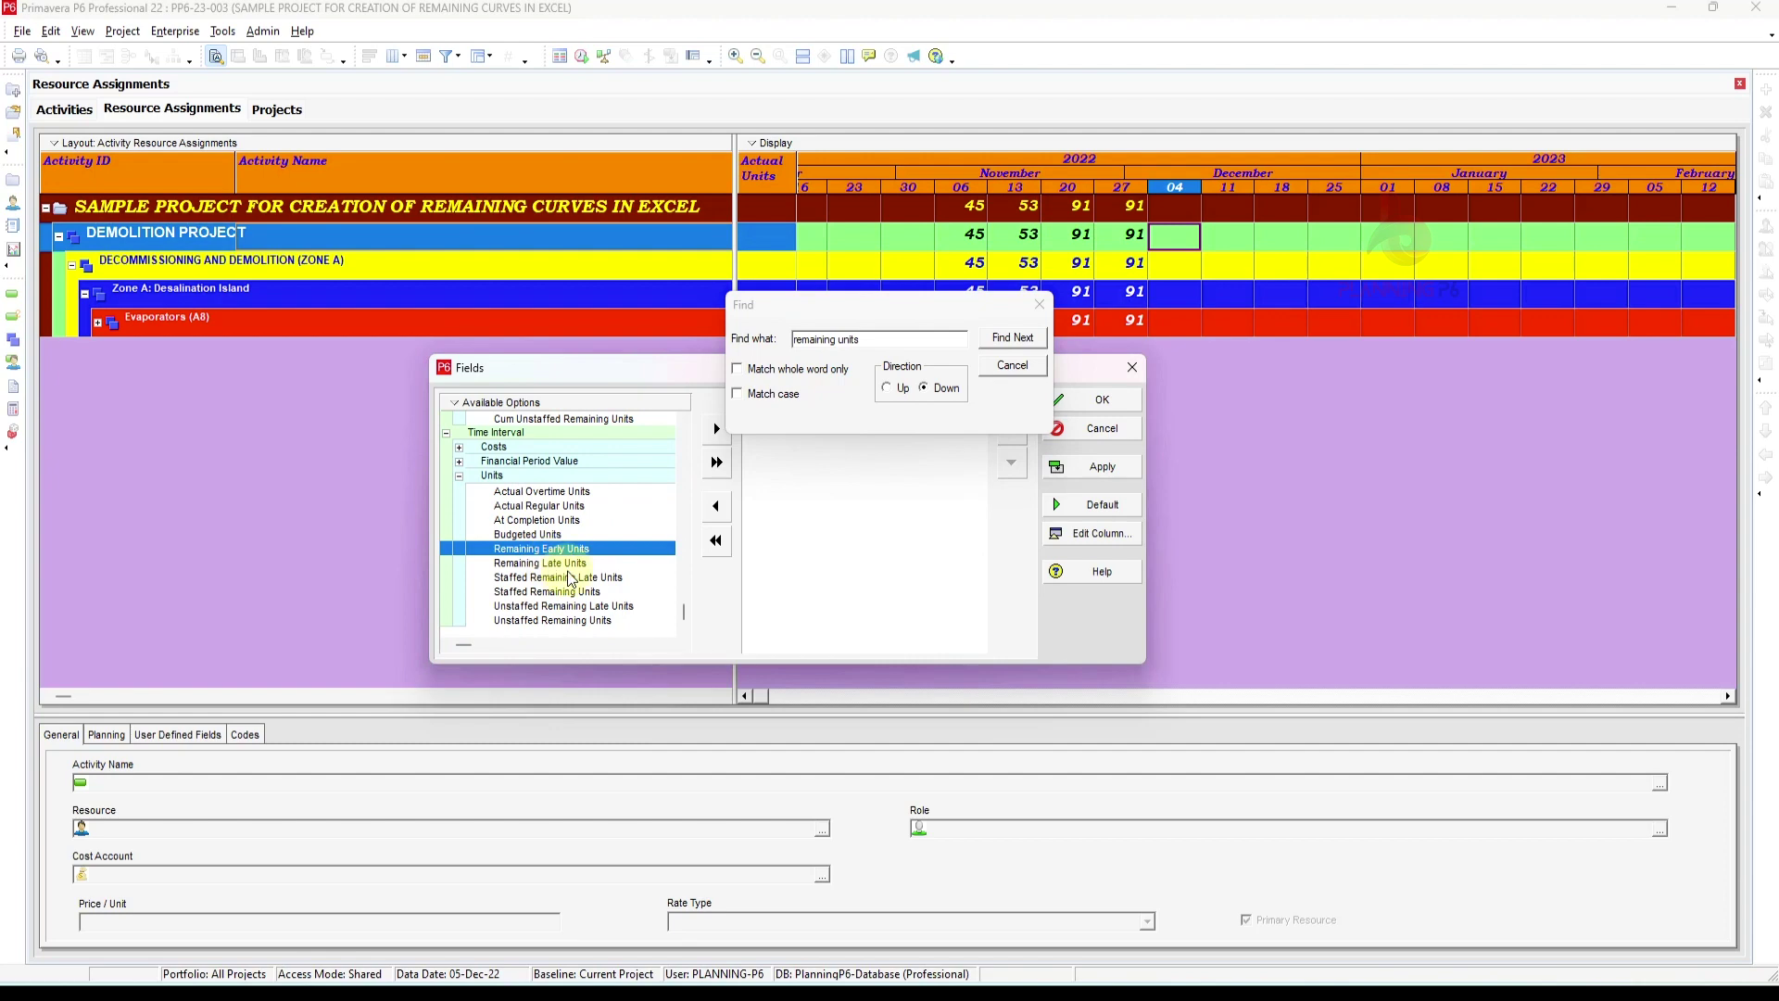
{"action": "key", "text": "Down"}
{"action": "key", "text": "Down"}
{"action": "left_click", "coordinate": [547, 536]}
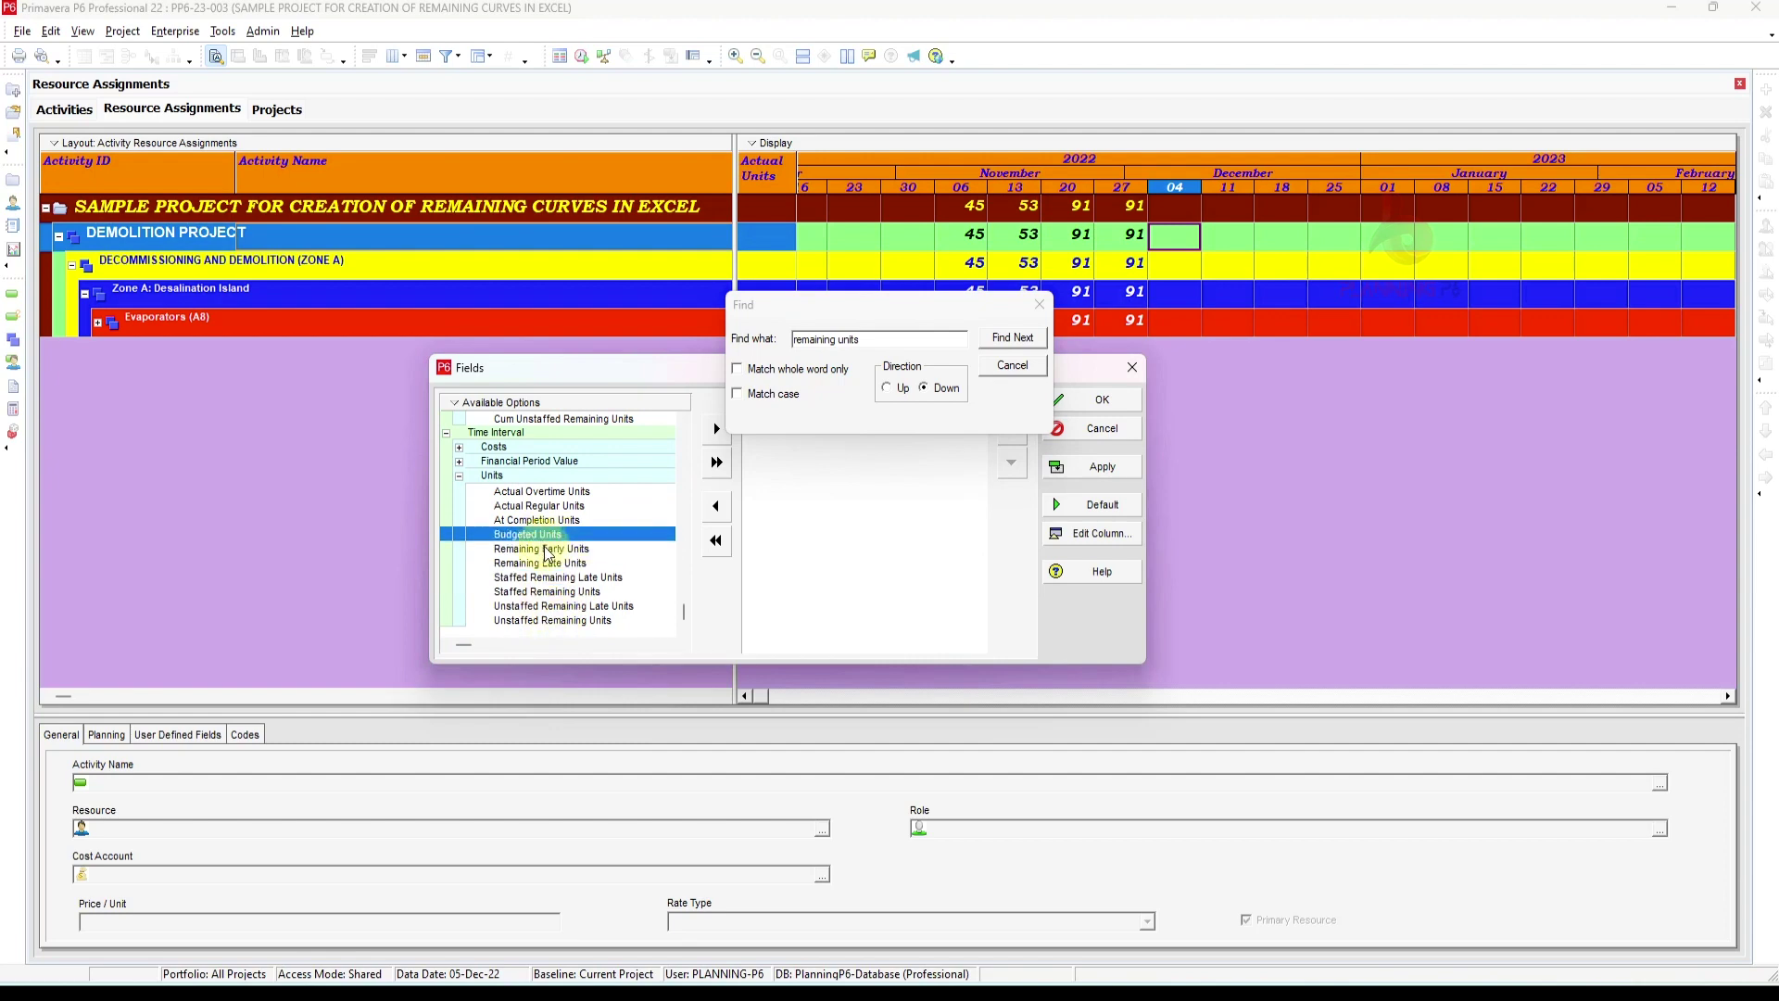
{"action": "left_click", "coordinate": [584, 522]}
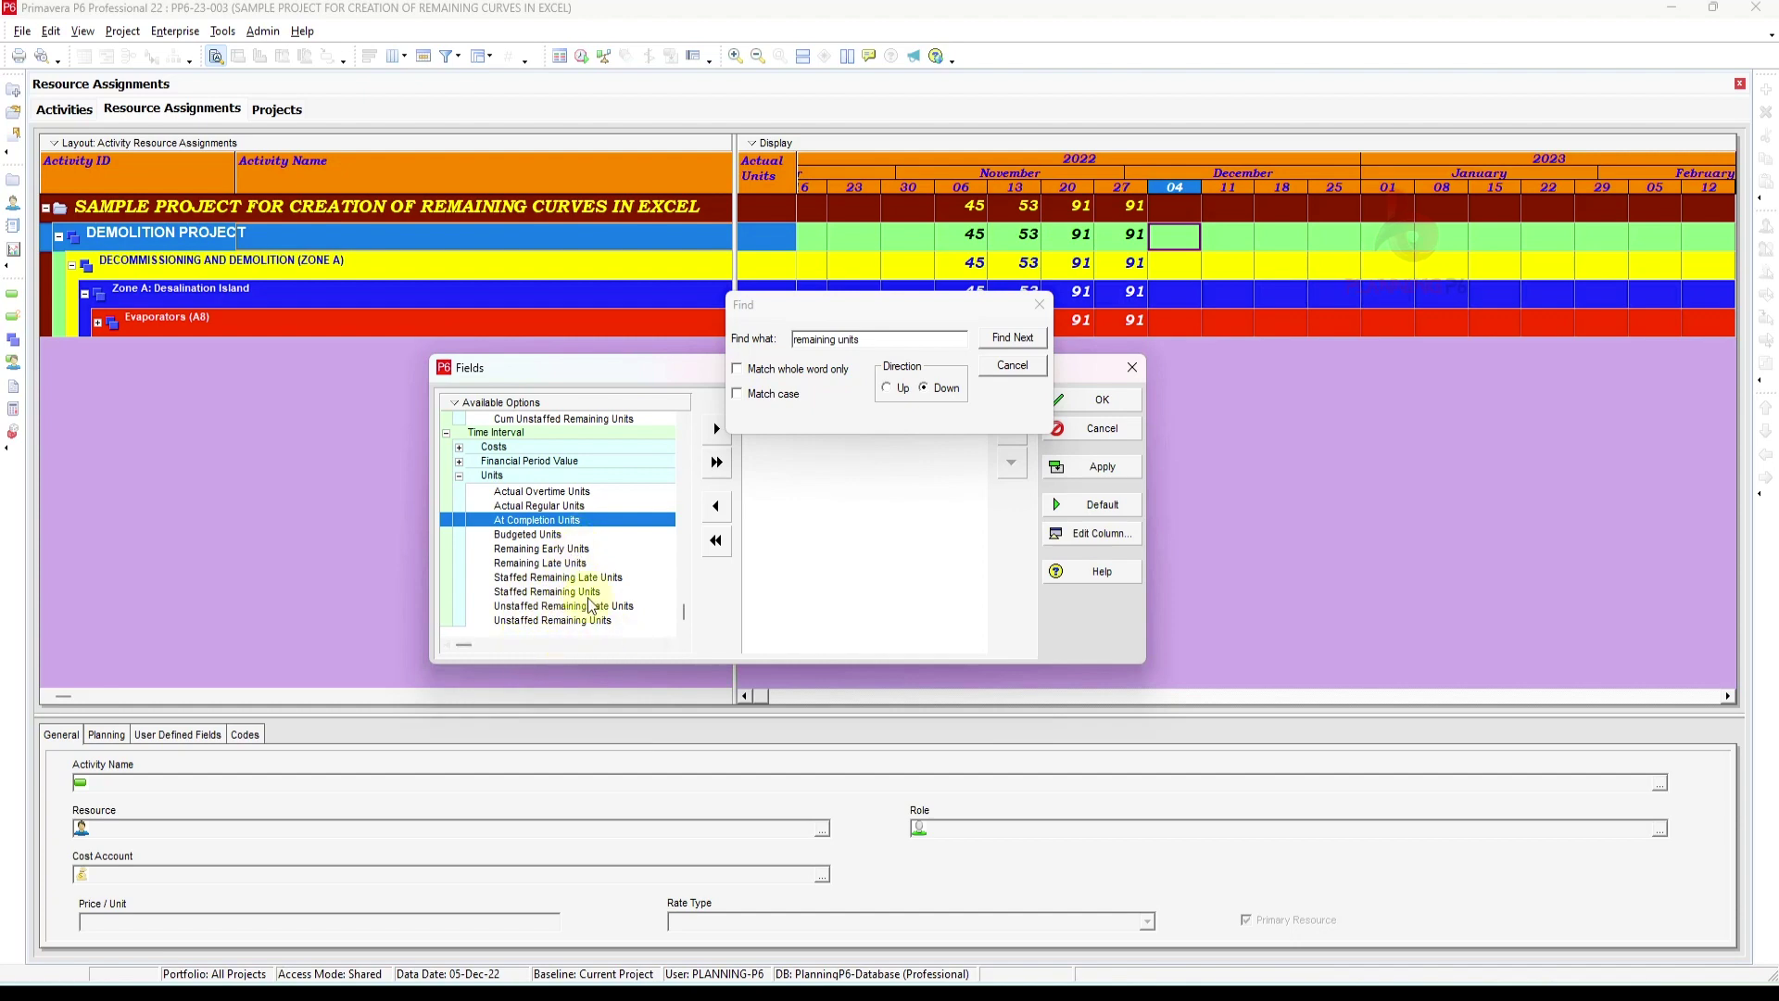
{"action": "scroll", "coordinate": [519, 537], "scroll_direction": "up", "scroll_amount": 1}
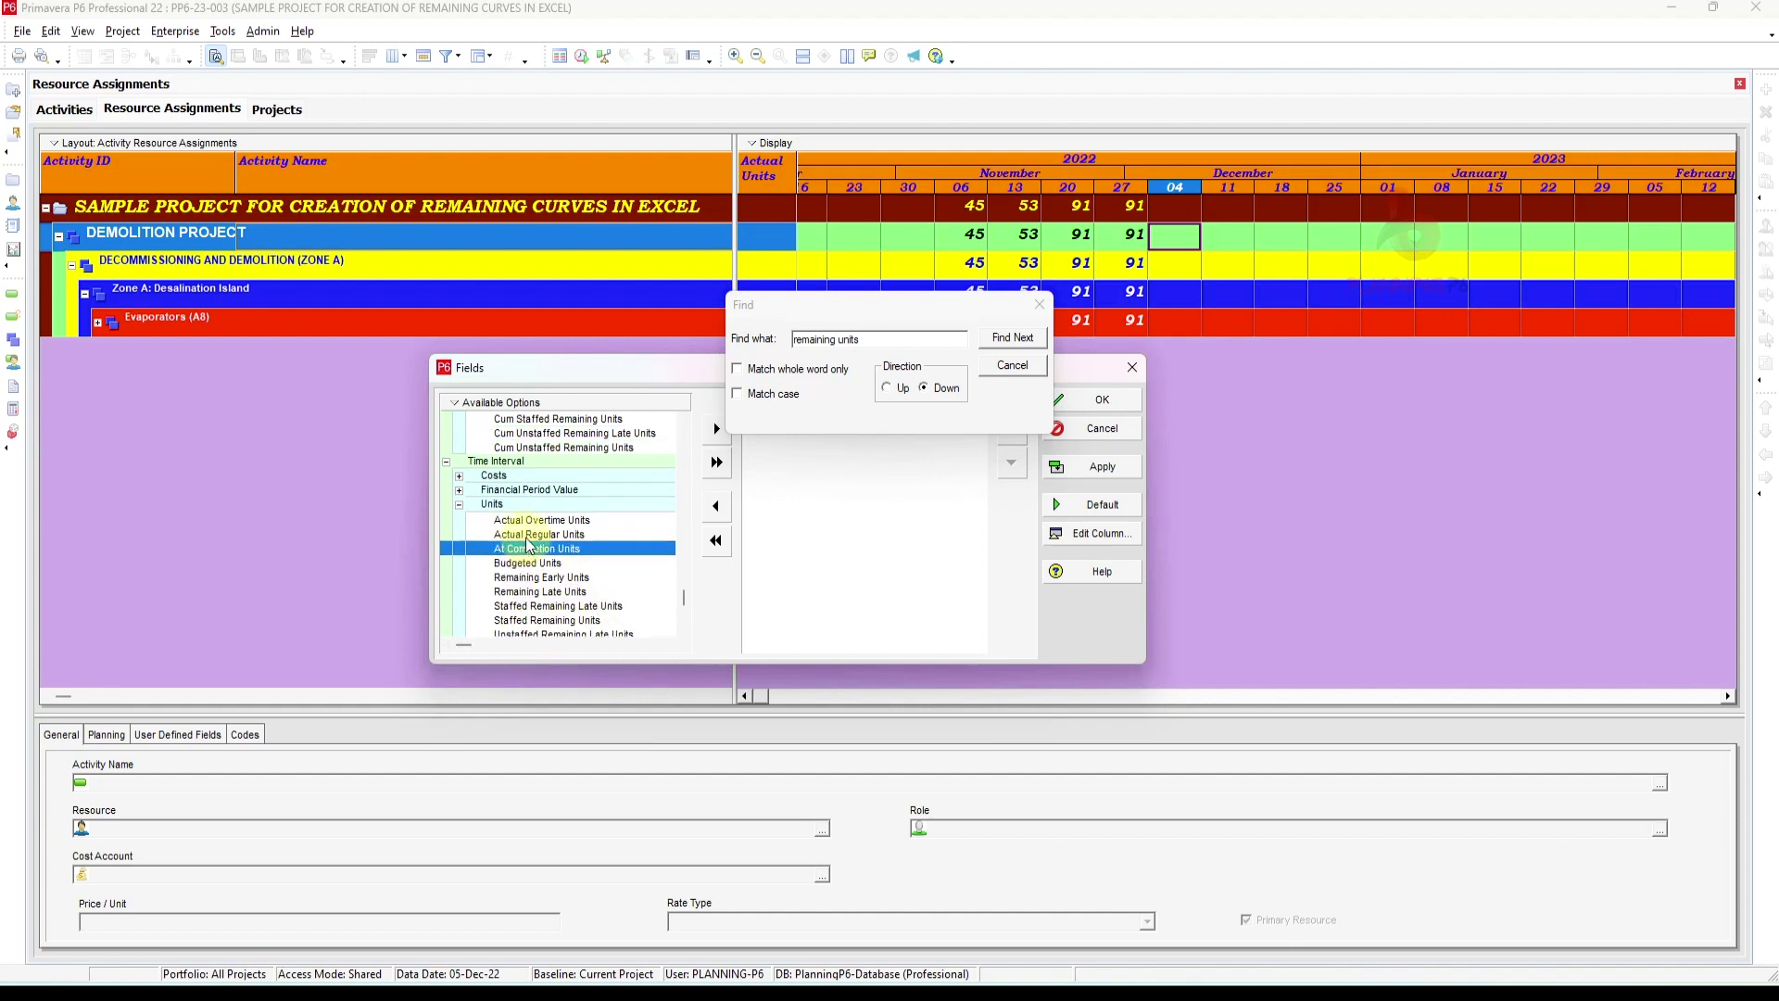
{"action": "scroll", "coordinate": [519, 537], "scroll_direction": "up", "scroll_amount": 2}
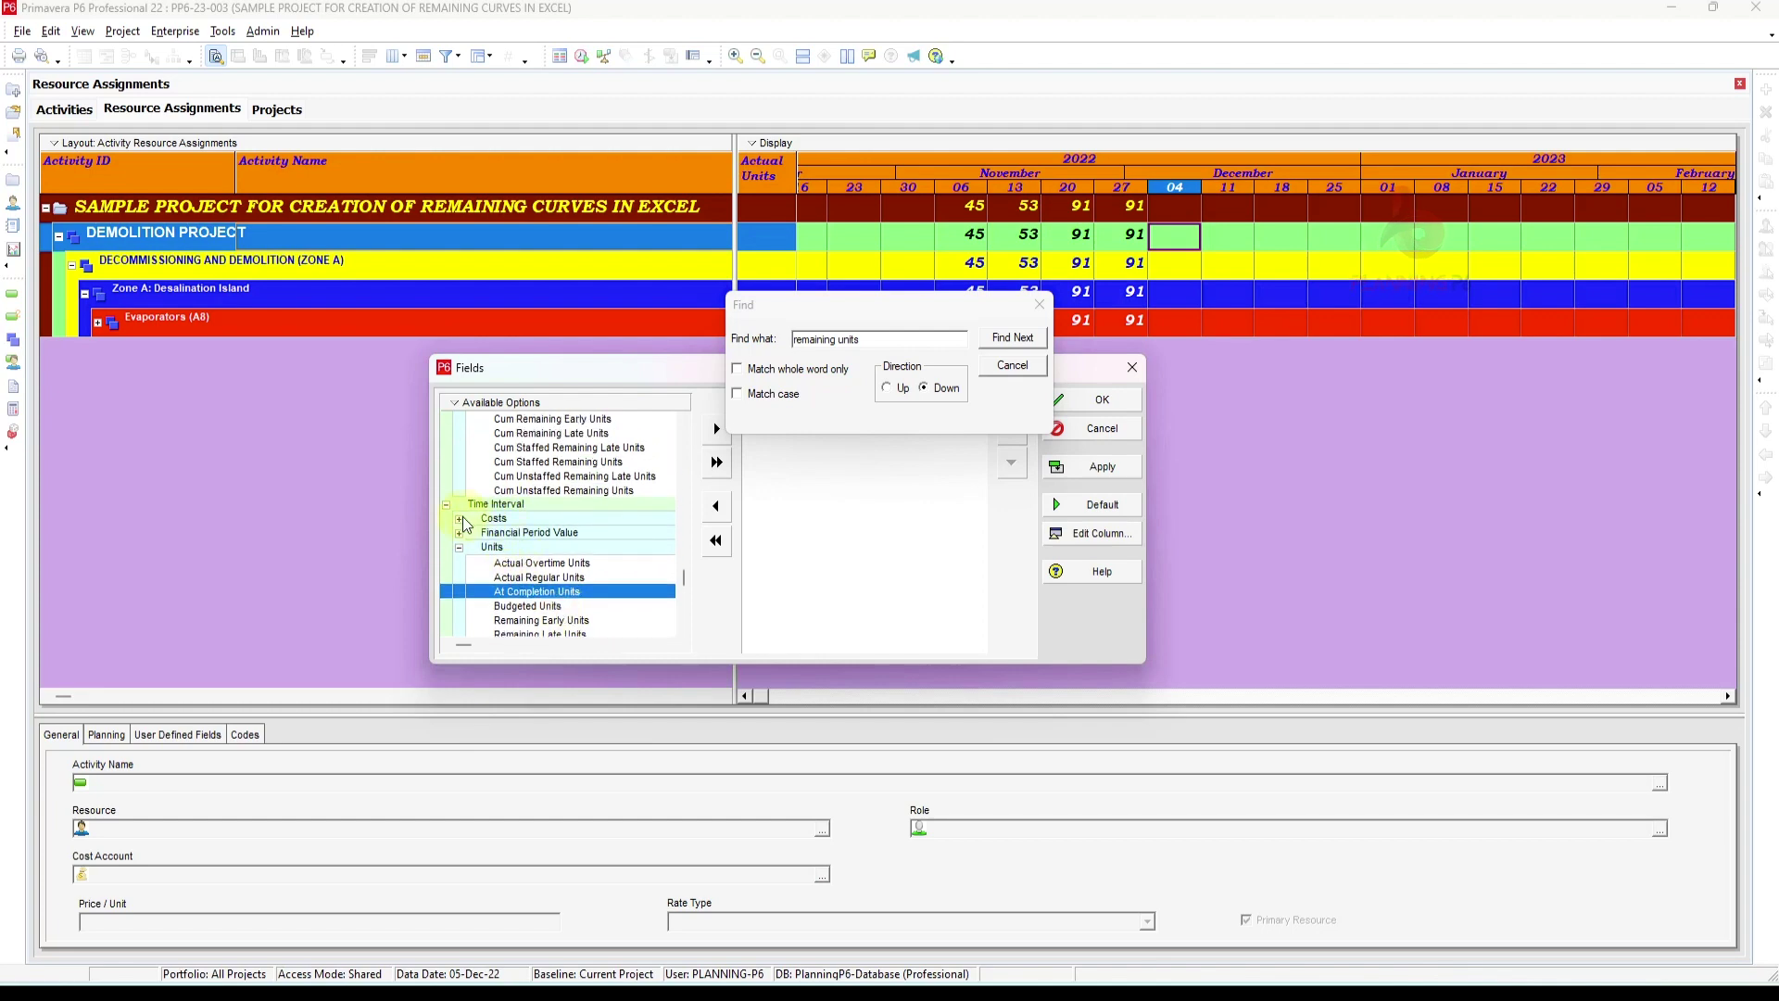
Examine the Cumulative group's unit, cost and Financial Period Value fields, and close the Fields dialog without changing the selection
{"action": "scroll", "coordinate": [501, 538], "scroll_direction": "up", "scroll_amount": 4}
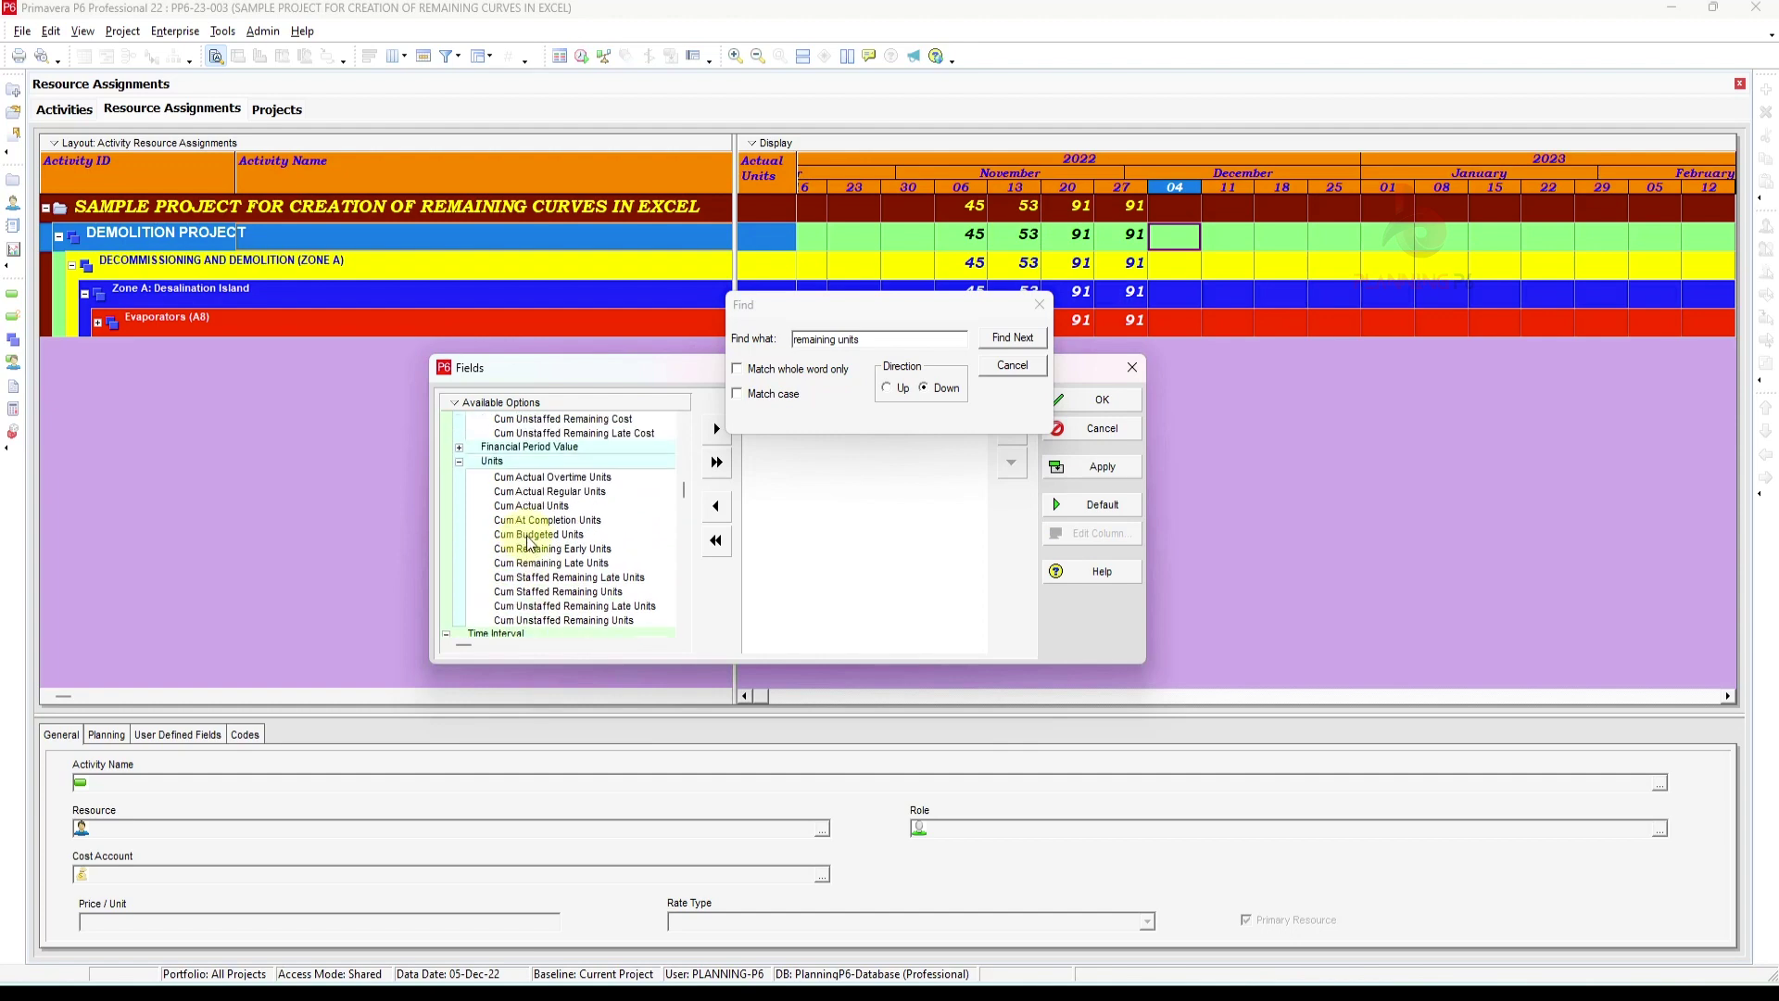
{"action": "scroll", "coordinate": [500, 533], "scroll_direction": "up", "scroll_amount": 3}
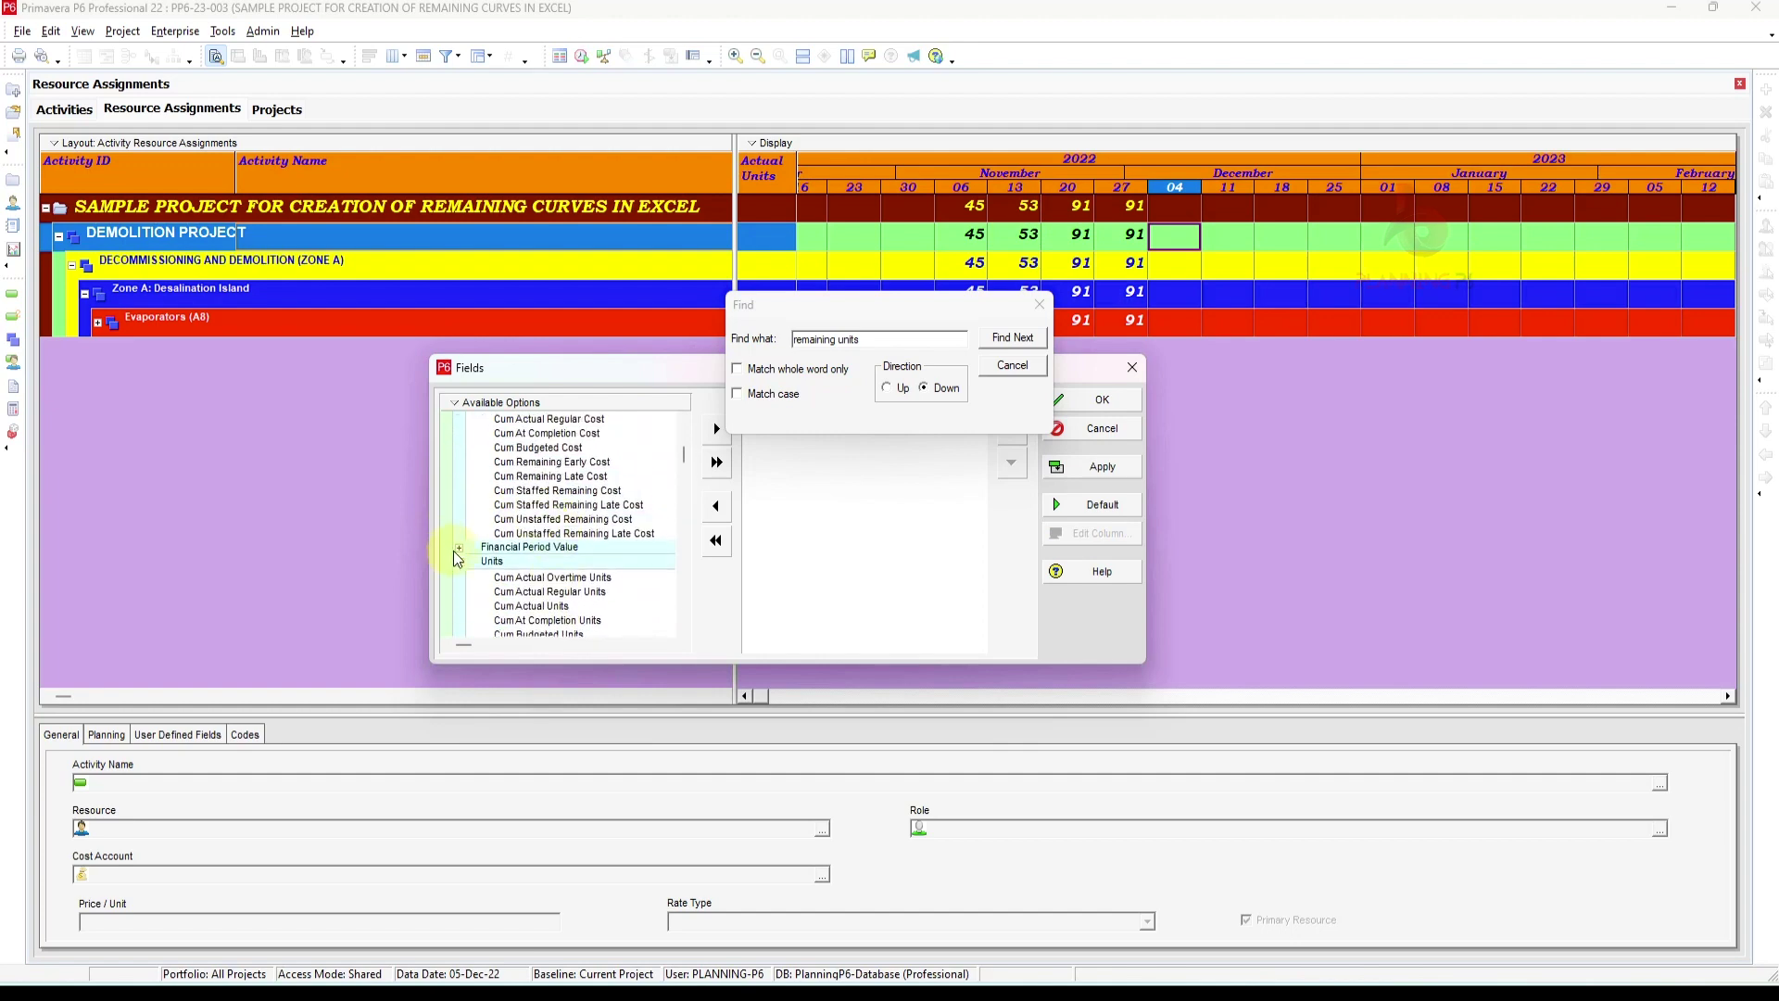
{"action": "left_click", "coordinate": [458, 548]}
{"action": "scroll", "coordinate": [583, 593], "scroll_direction": "up", "scroll_amount": 2}
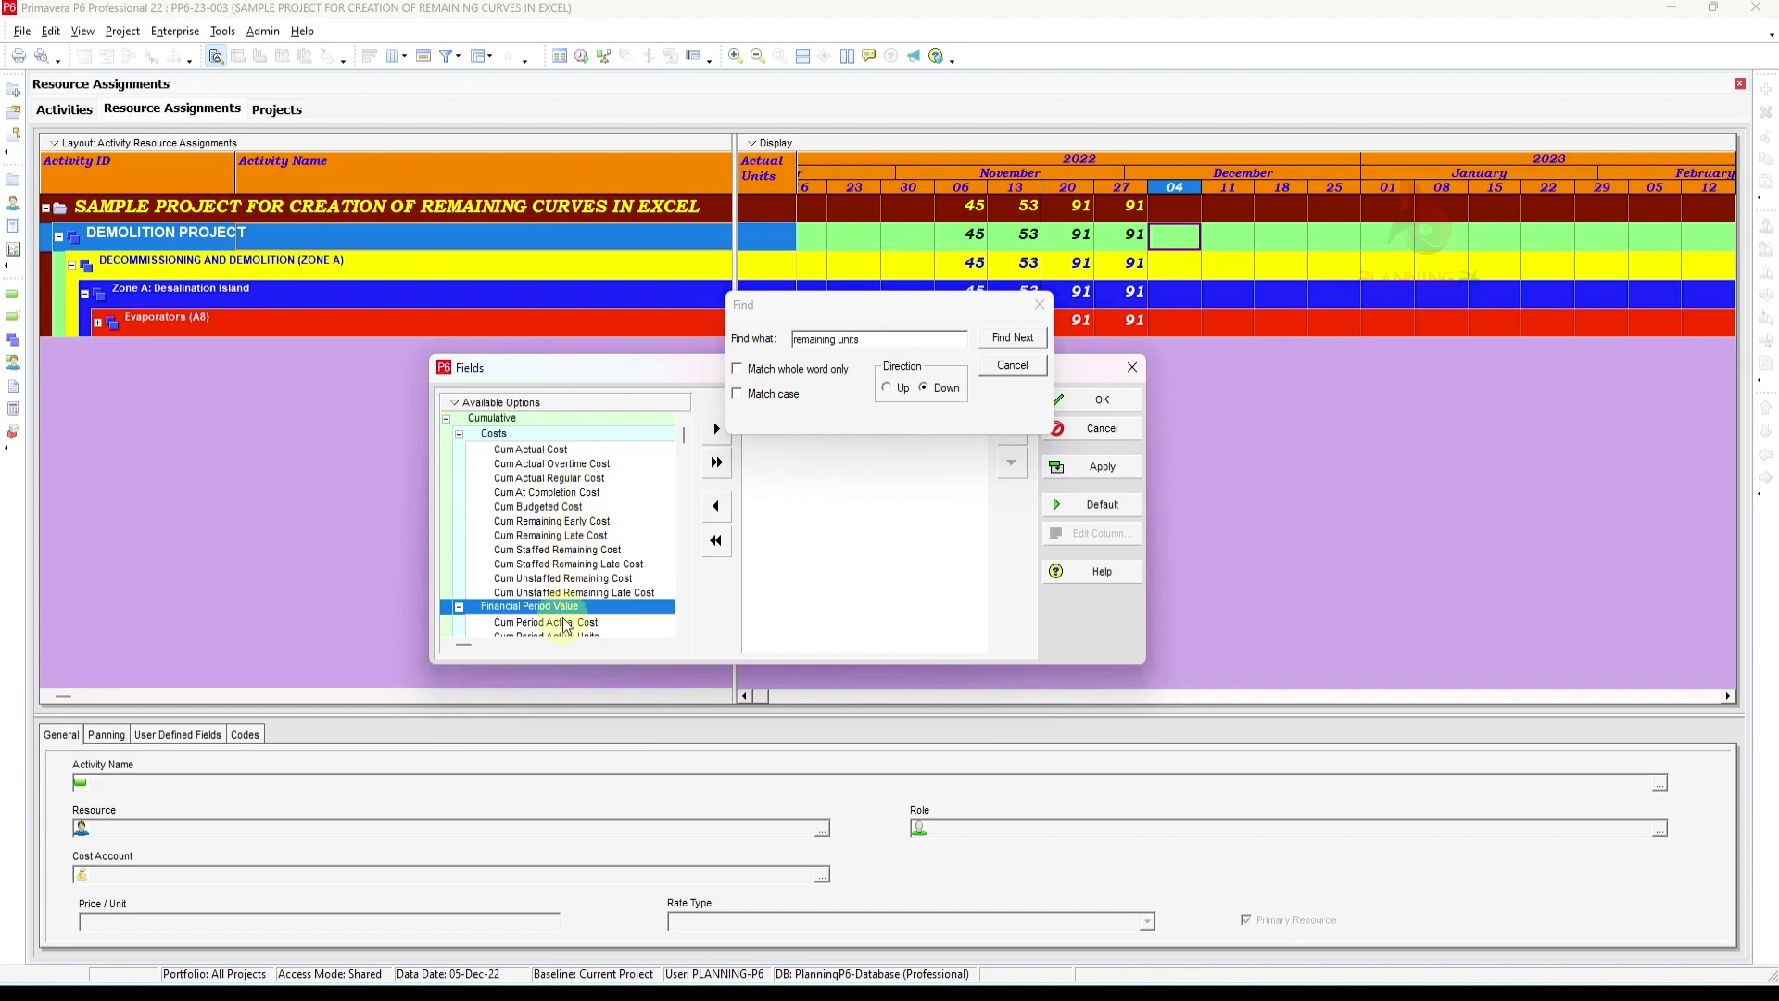
{"action": "scroll", "coordinate": [567, 625], "scroll_direction": "down", "scroll_amount": 8}
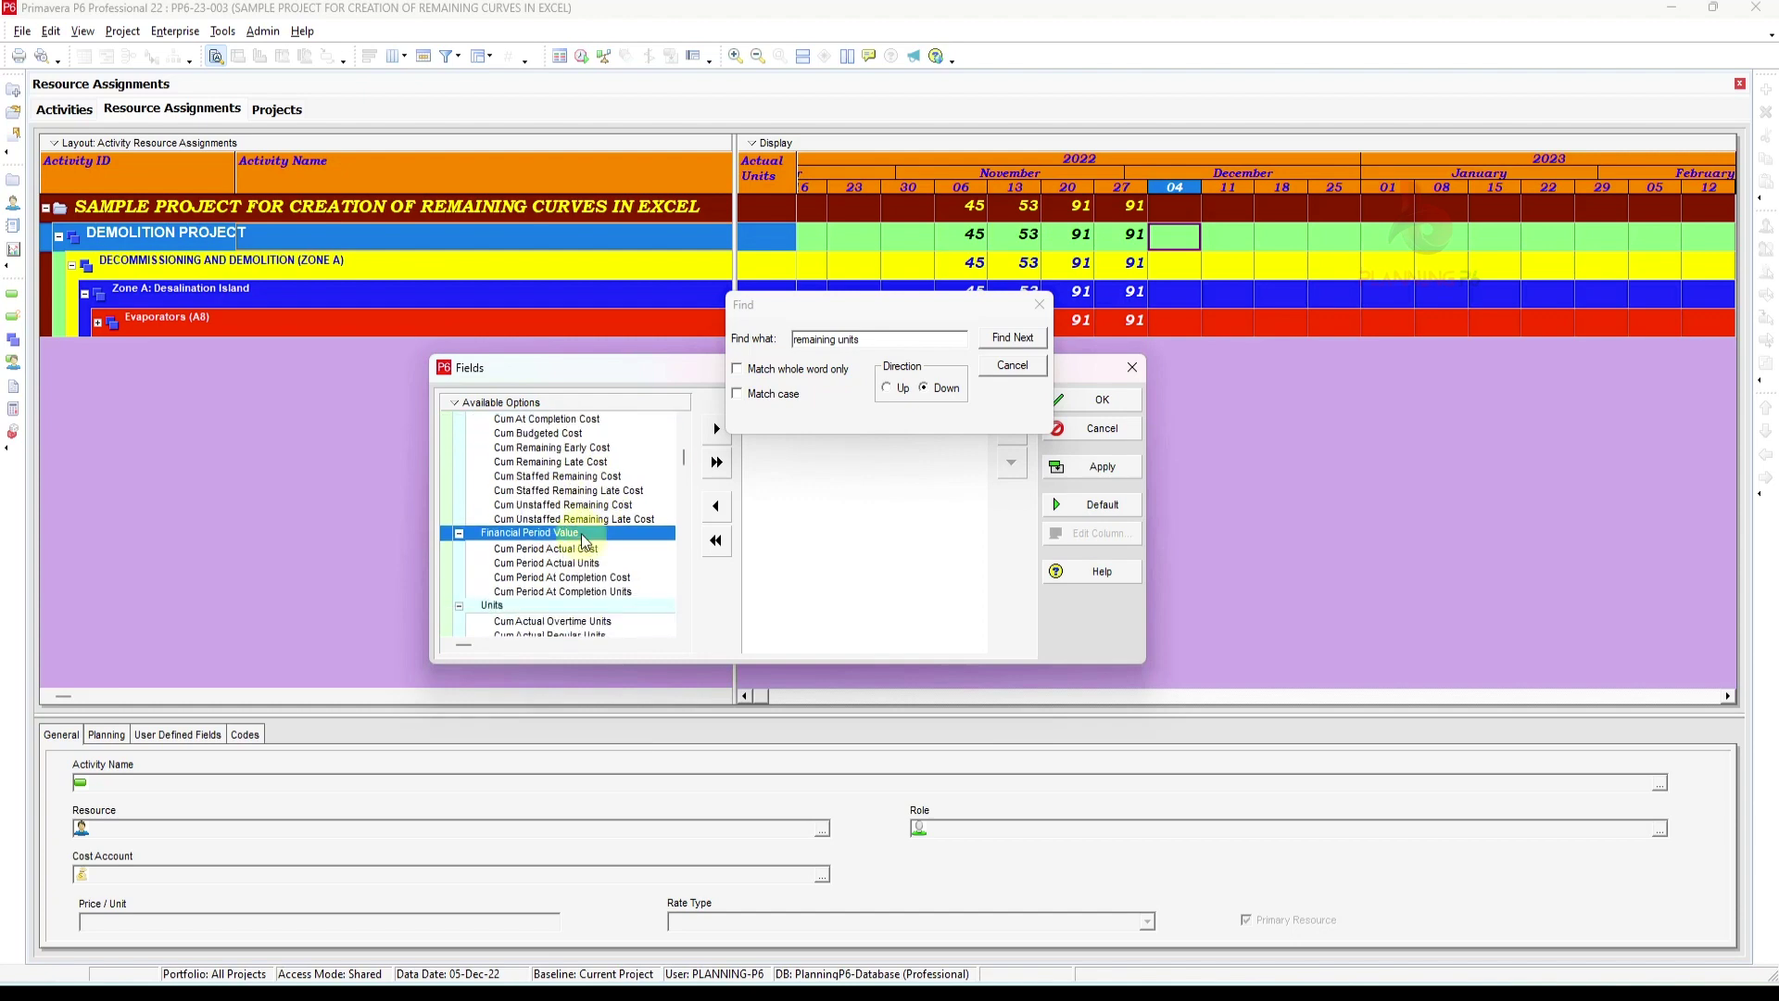
{"action": "left_click", "coordinate": [1040, 306]}
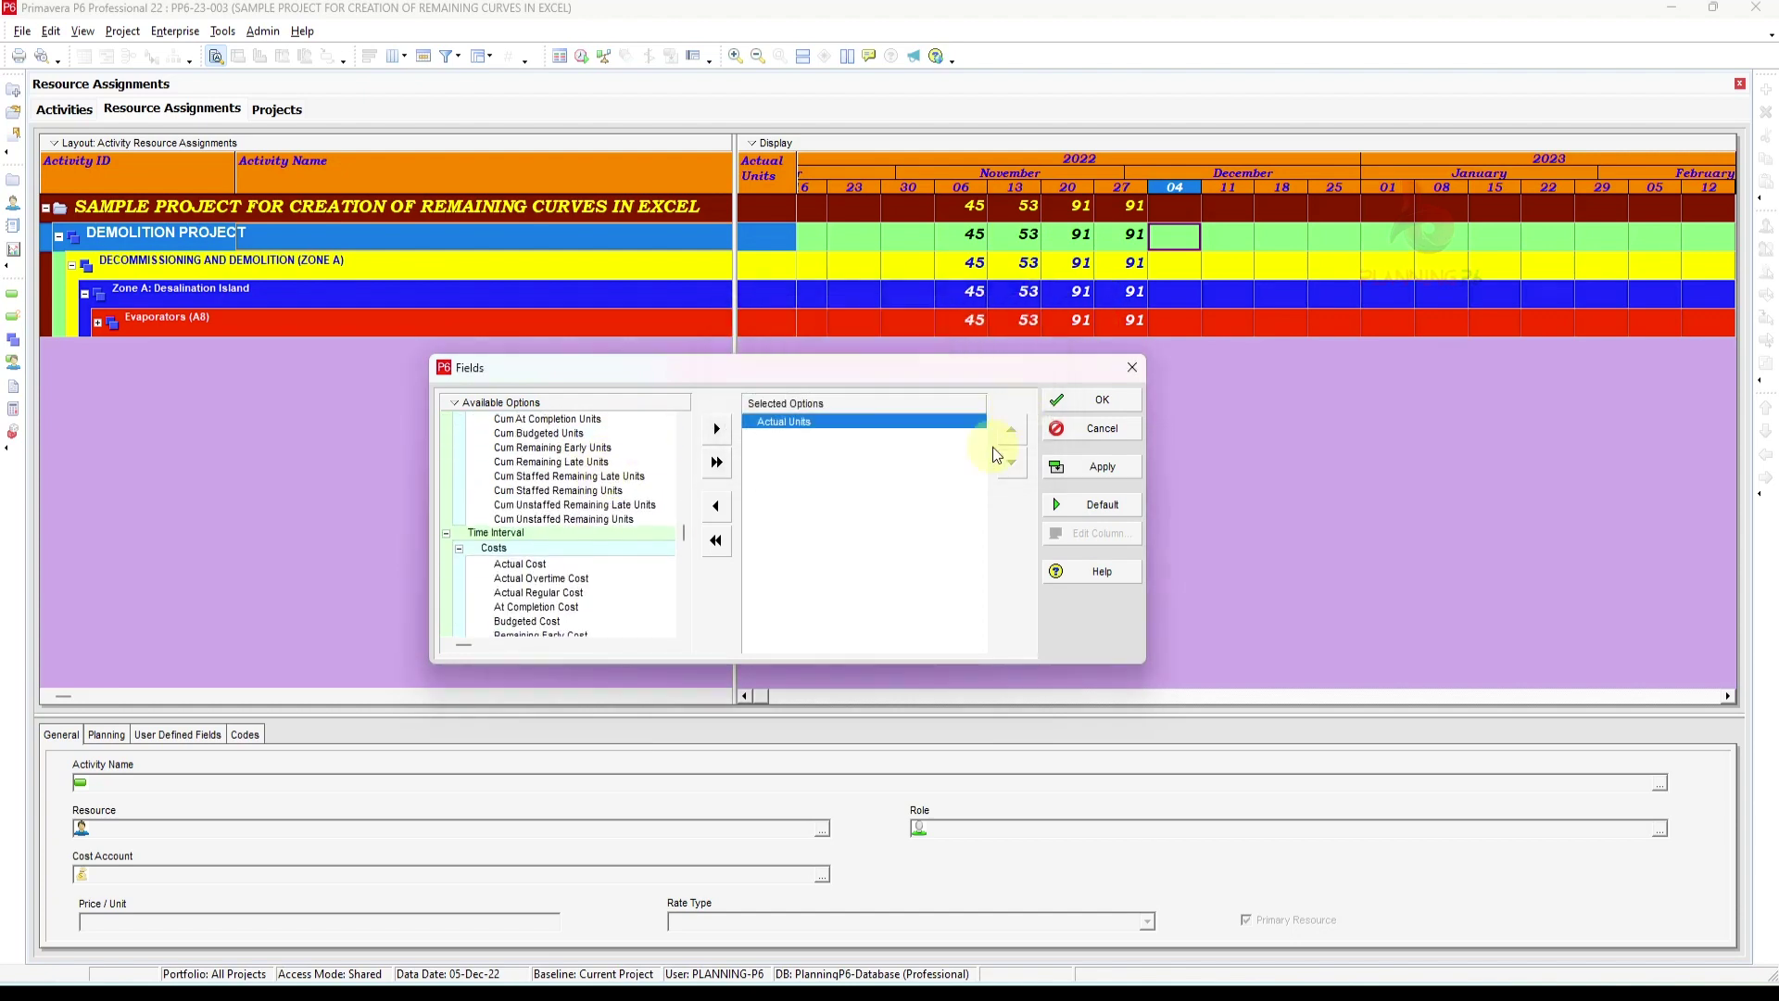
{"action": "left_click", "coordinate": [1135, 369]}
Show Remaining Early Units as the spreadsheet field for the resource assignments
{"action": "right_click", "coordinate": [1128, 363]}
{"action": "mouse_move", "coordinate": [1264, 560]}
{"action": "left_click", "coordinate": [1380, 560]}
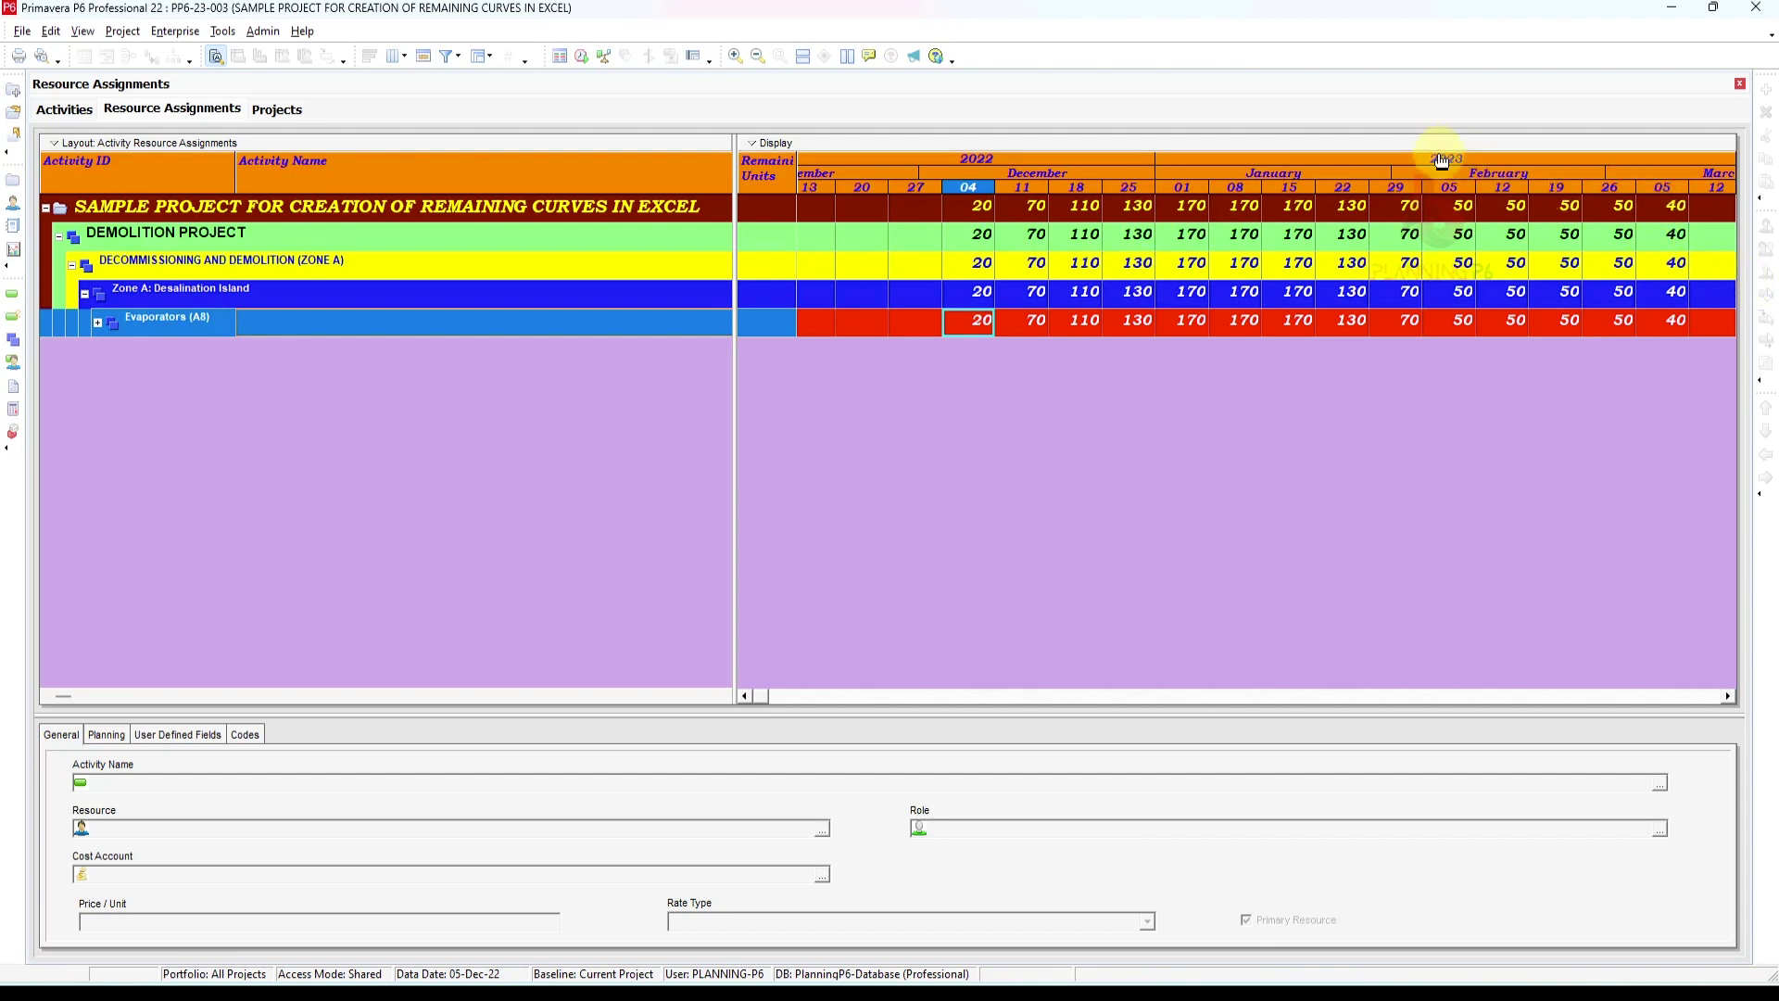
Open the spreadsheet fields customization and search the available options for "at comp" until Cum At Completion Units is found
{"action": "right_click", "coordinate": [1197, 384]}
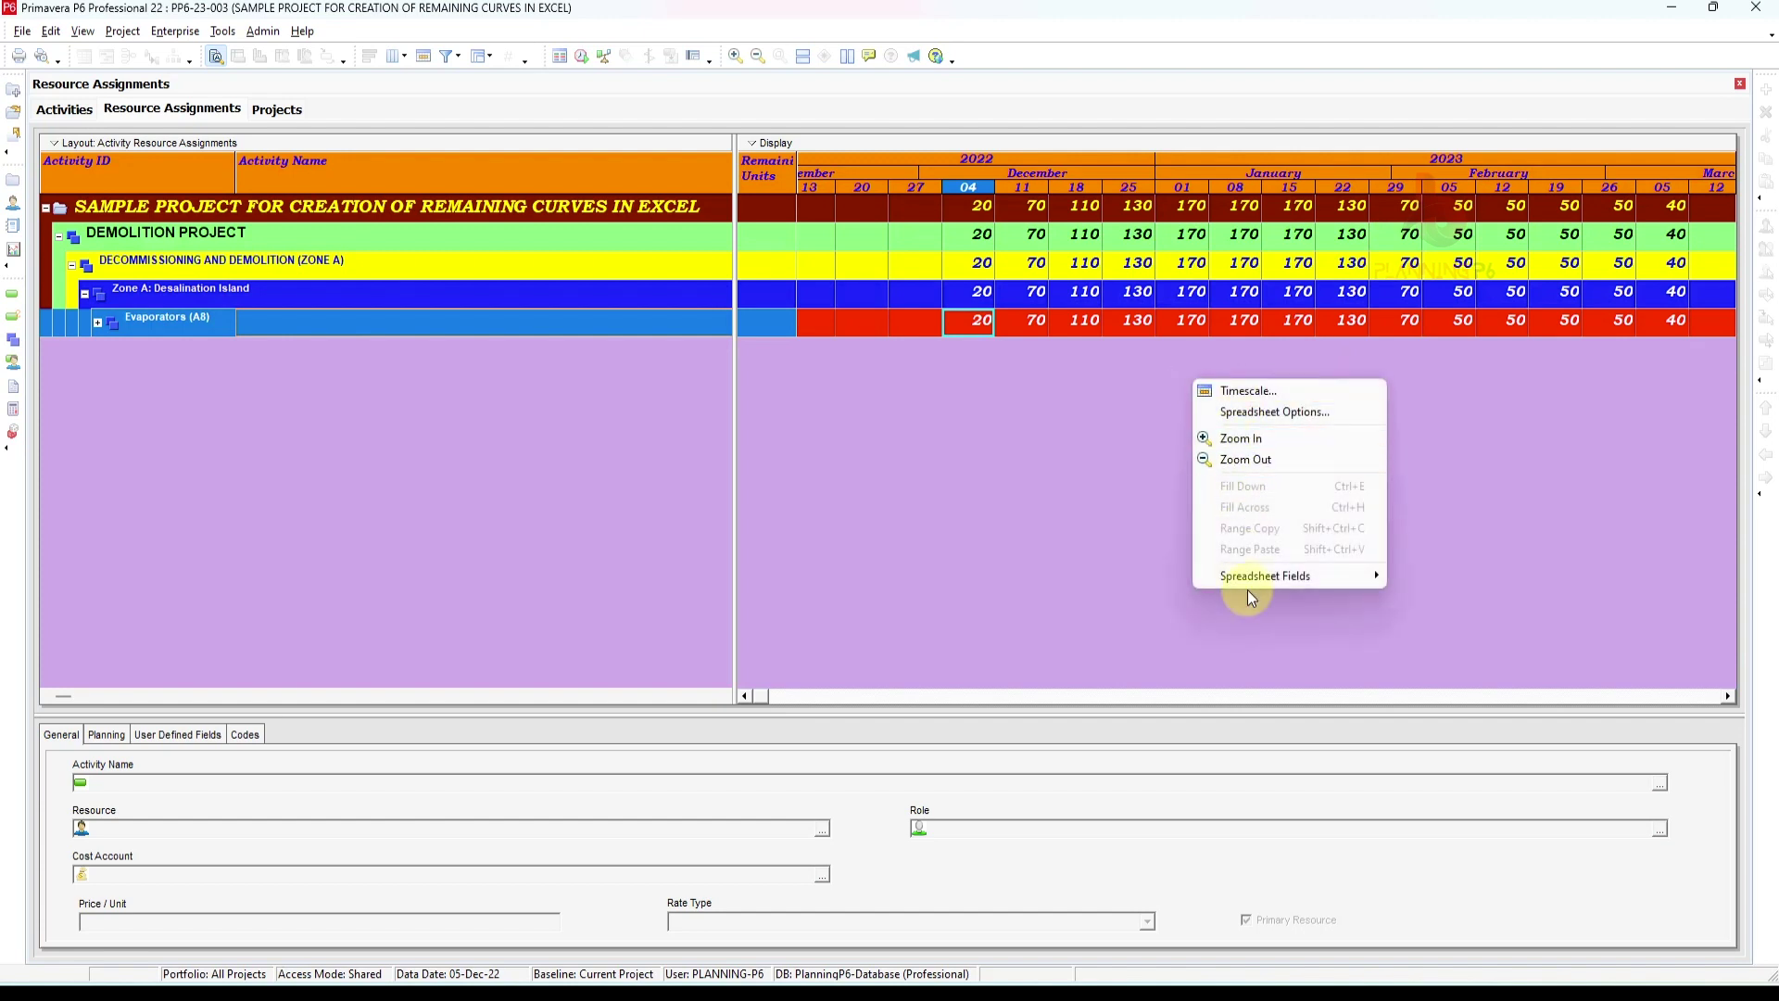
{"action": "mouse_move", "coordinate": [1308, 581]}
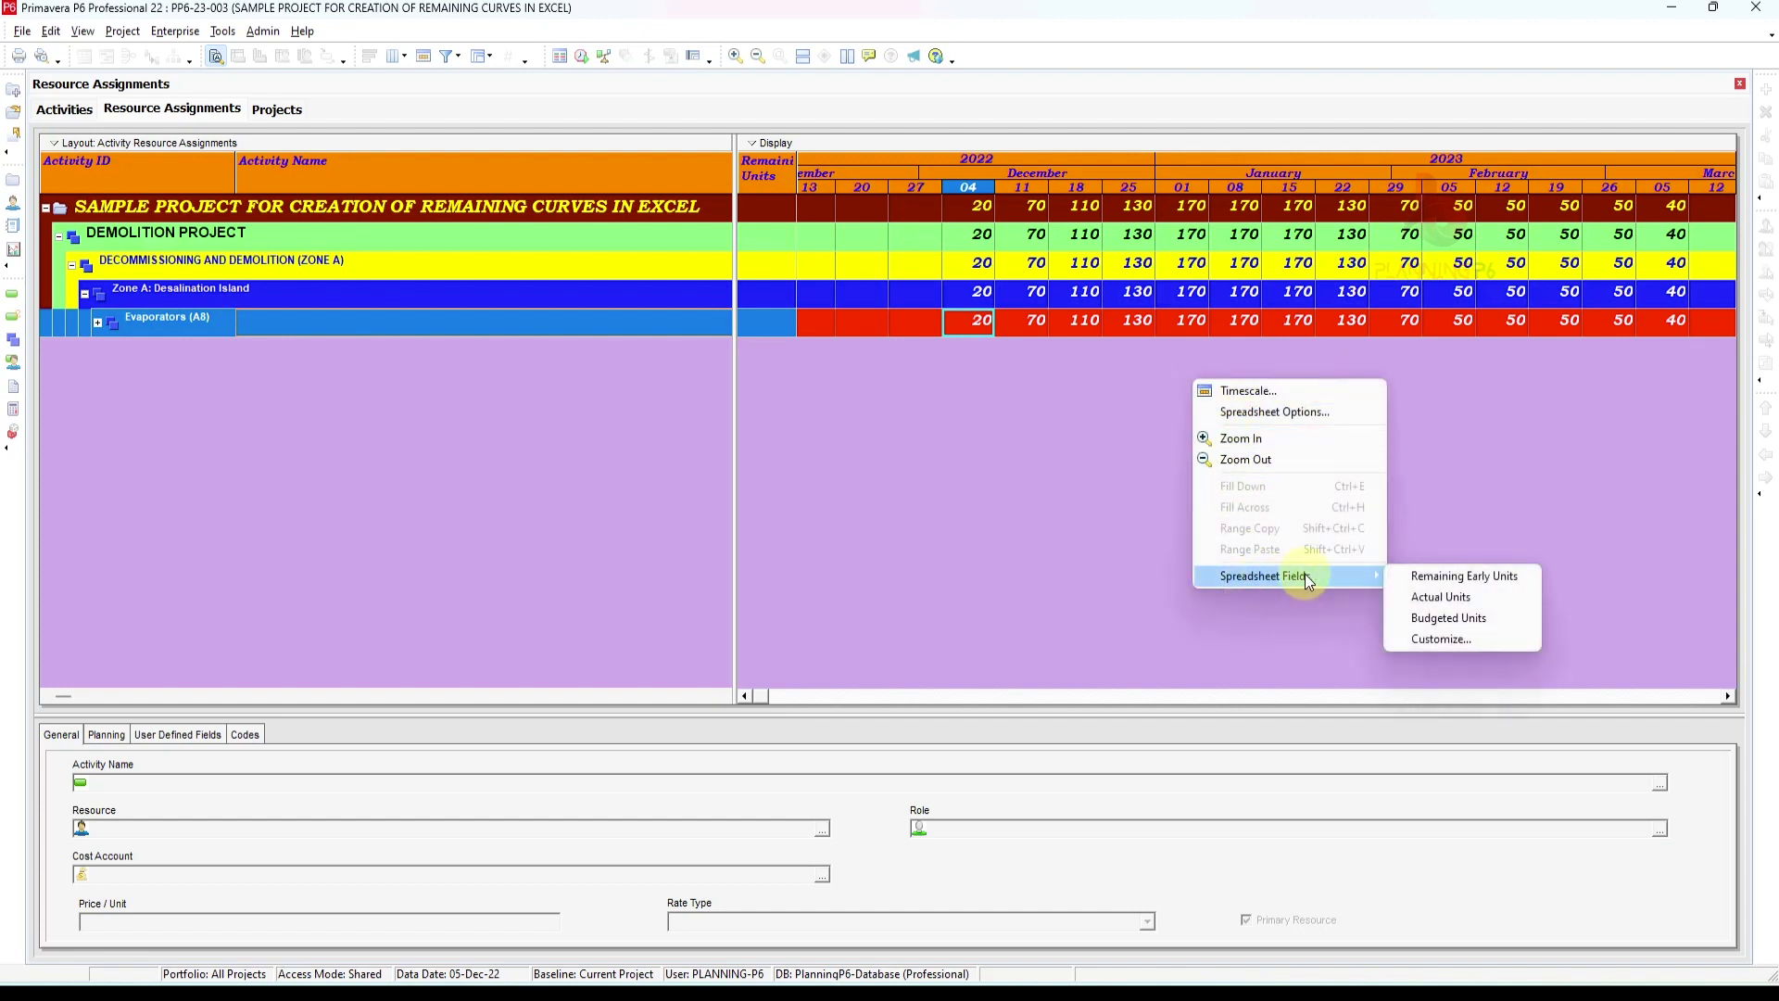
{"action": "left_click", "coordinate": [1438, 640]}
{"action": "right_click", "coordinate": [691, 418]}
{"action": "left_click", "coordinate": [713, 500]}
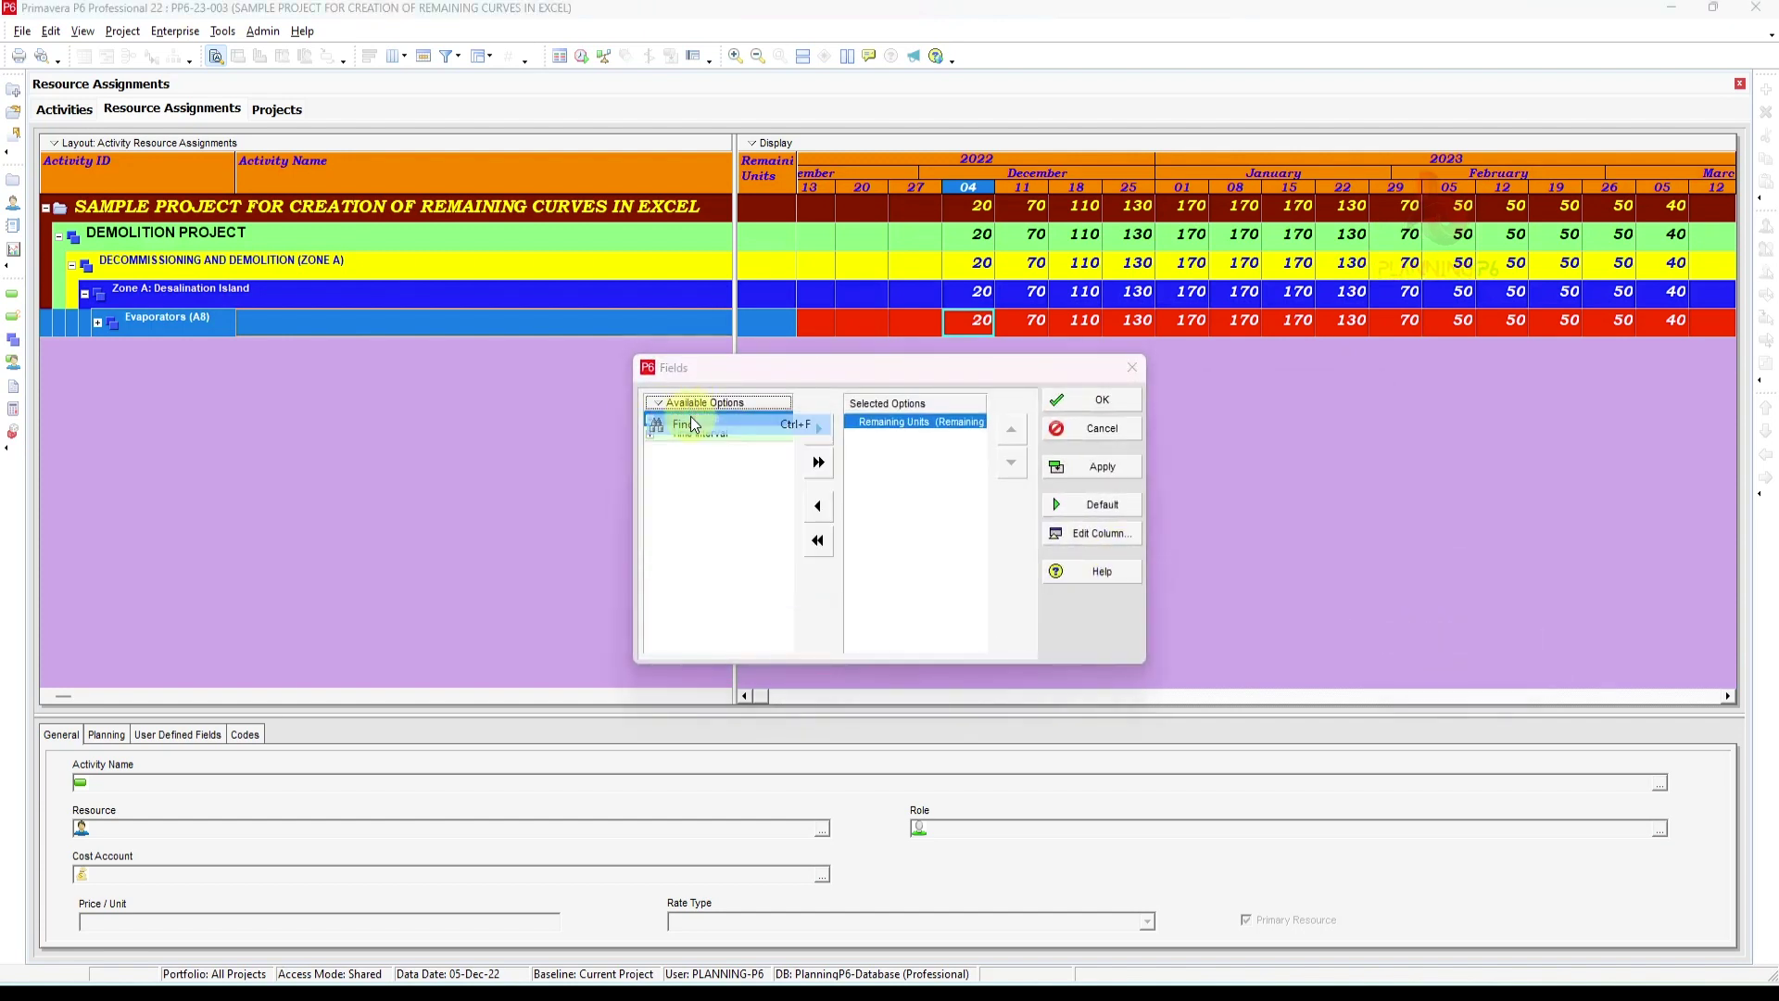
{"action": "type", "text": "at "}
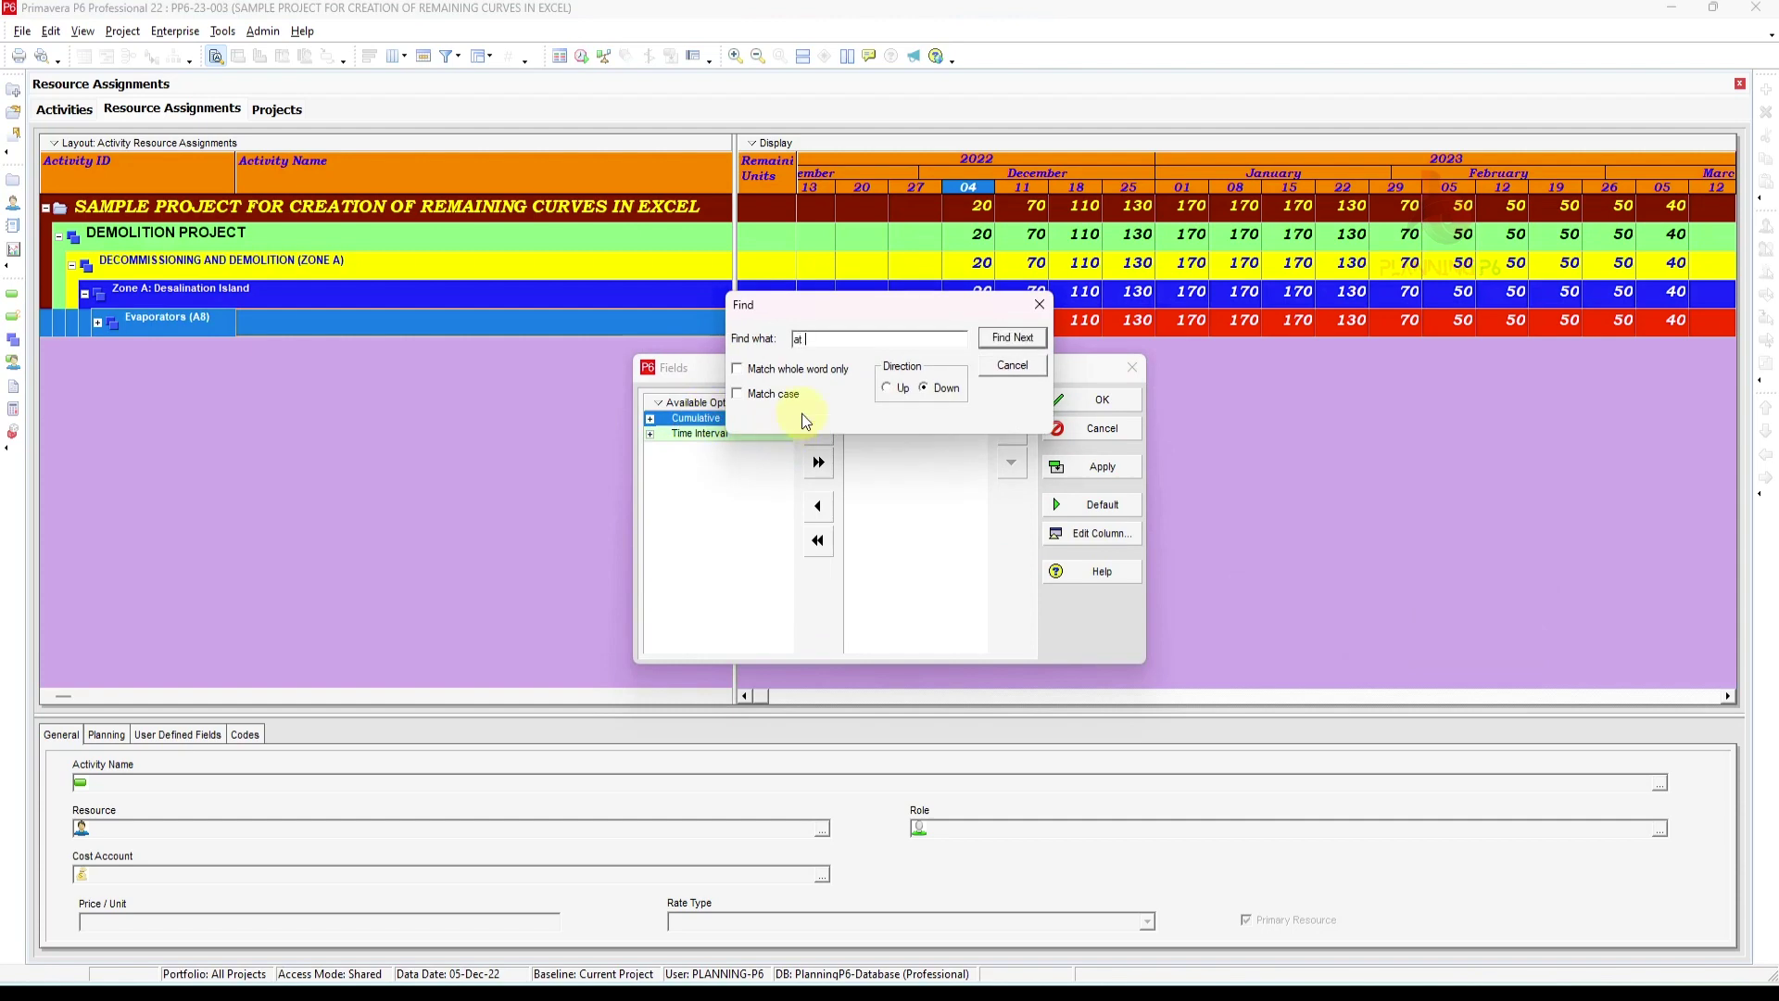
{"action": "type", "text": "comp"}
{"action": "key", "text": "Return"}
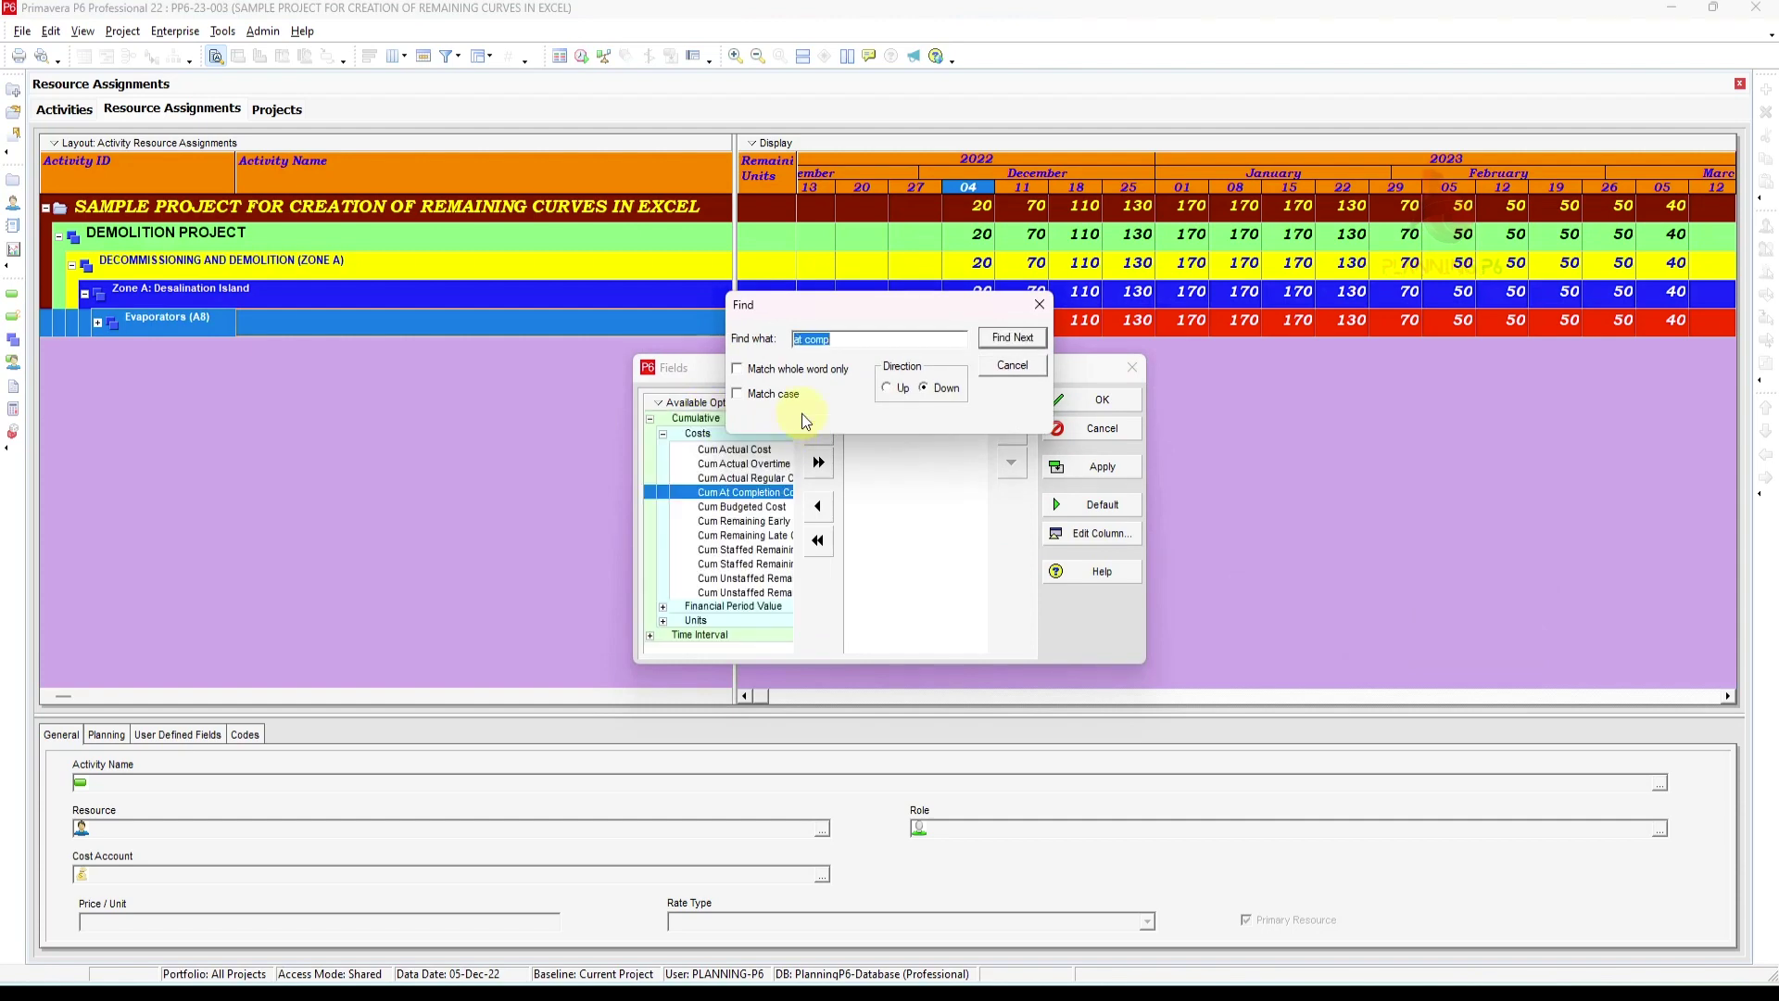
{"action": "key", "text": "Return"}
{"action": "key", "text": "Return"}
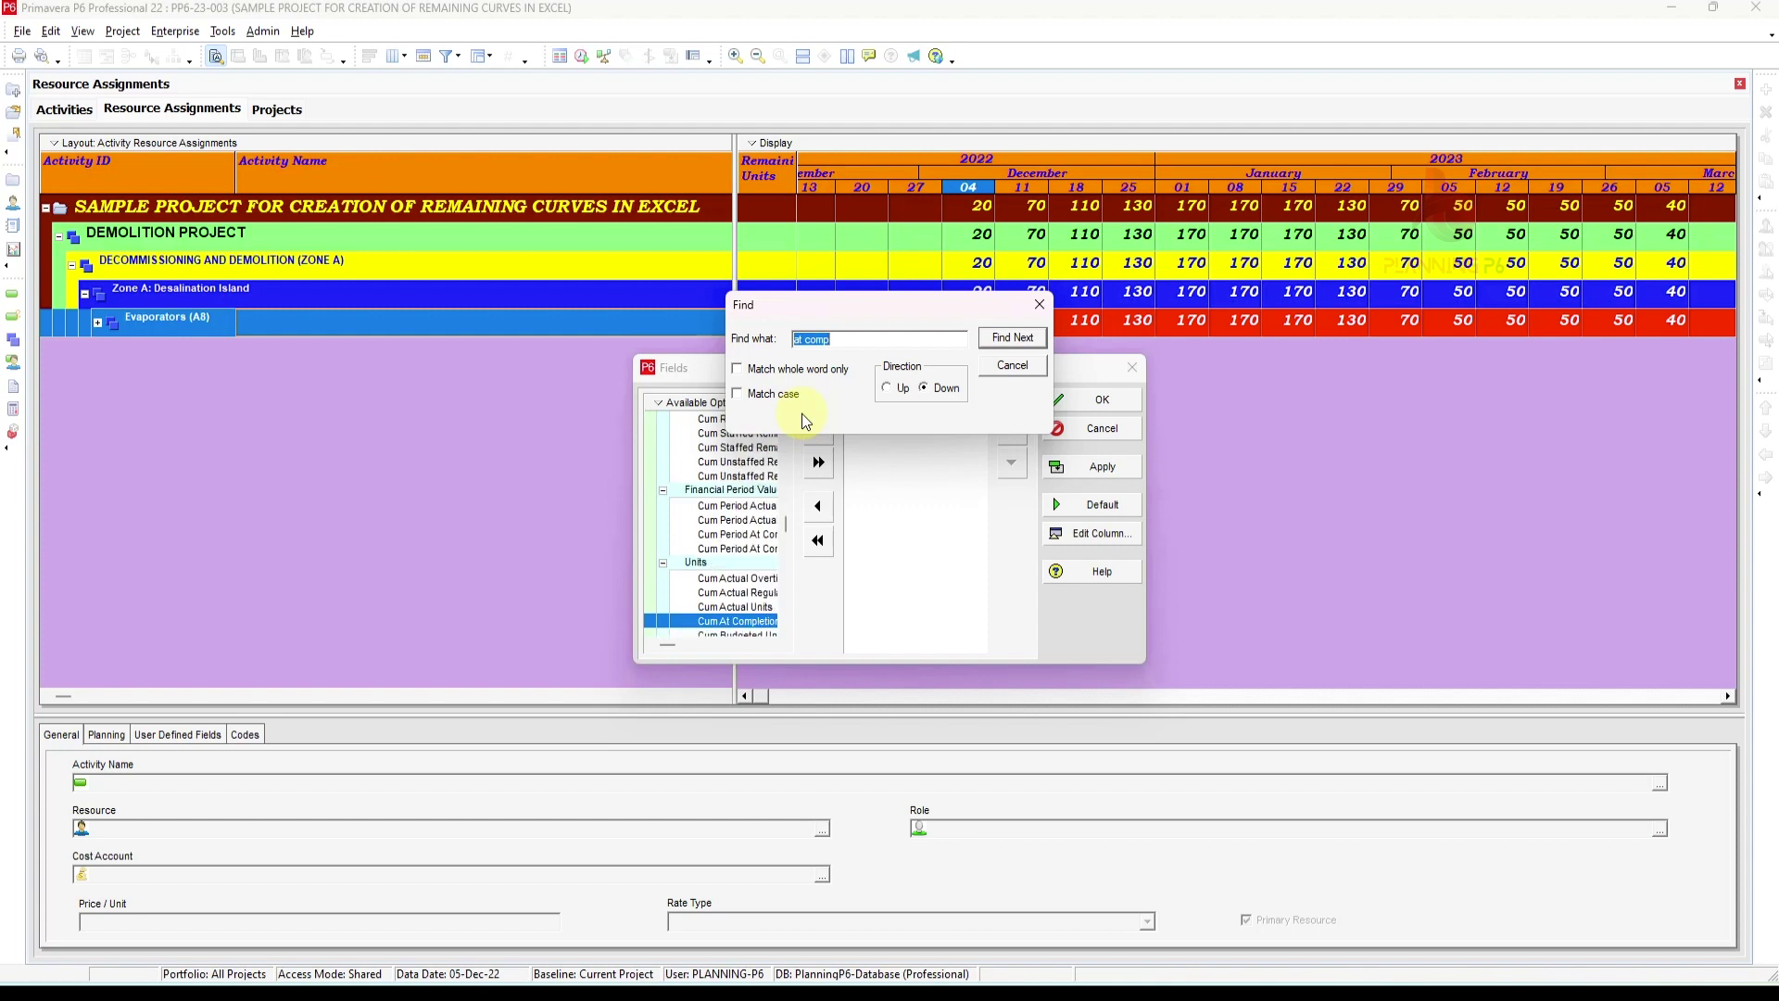
Widen the Fields dialog, add Cum At Completion Units to the selected options and apply the change
{"action": "left_click_drag", "start_coordinate": [631, 586], "coordinate": [514, 584]}
{"action": "double_click", "coordinate": [674, 624]}
{"action": "left_click", "coordinate": [1039, 304]}
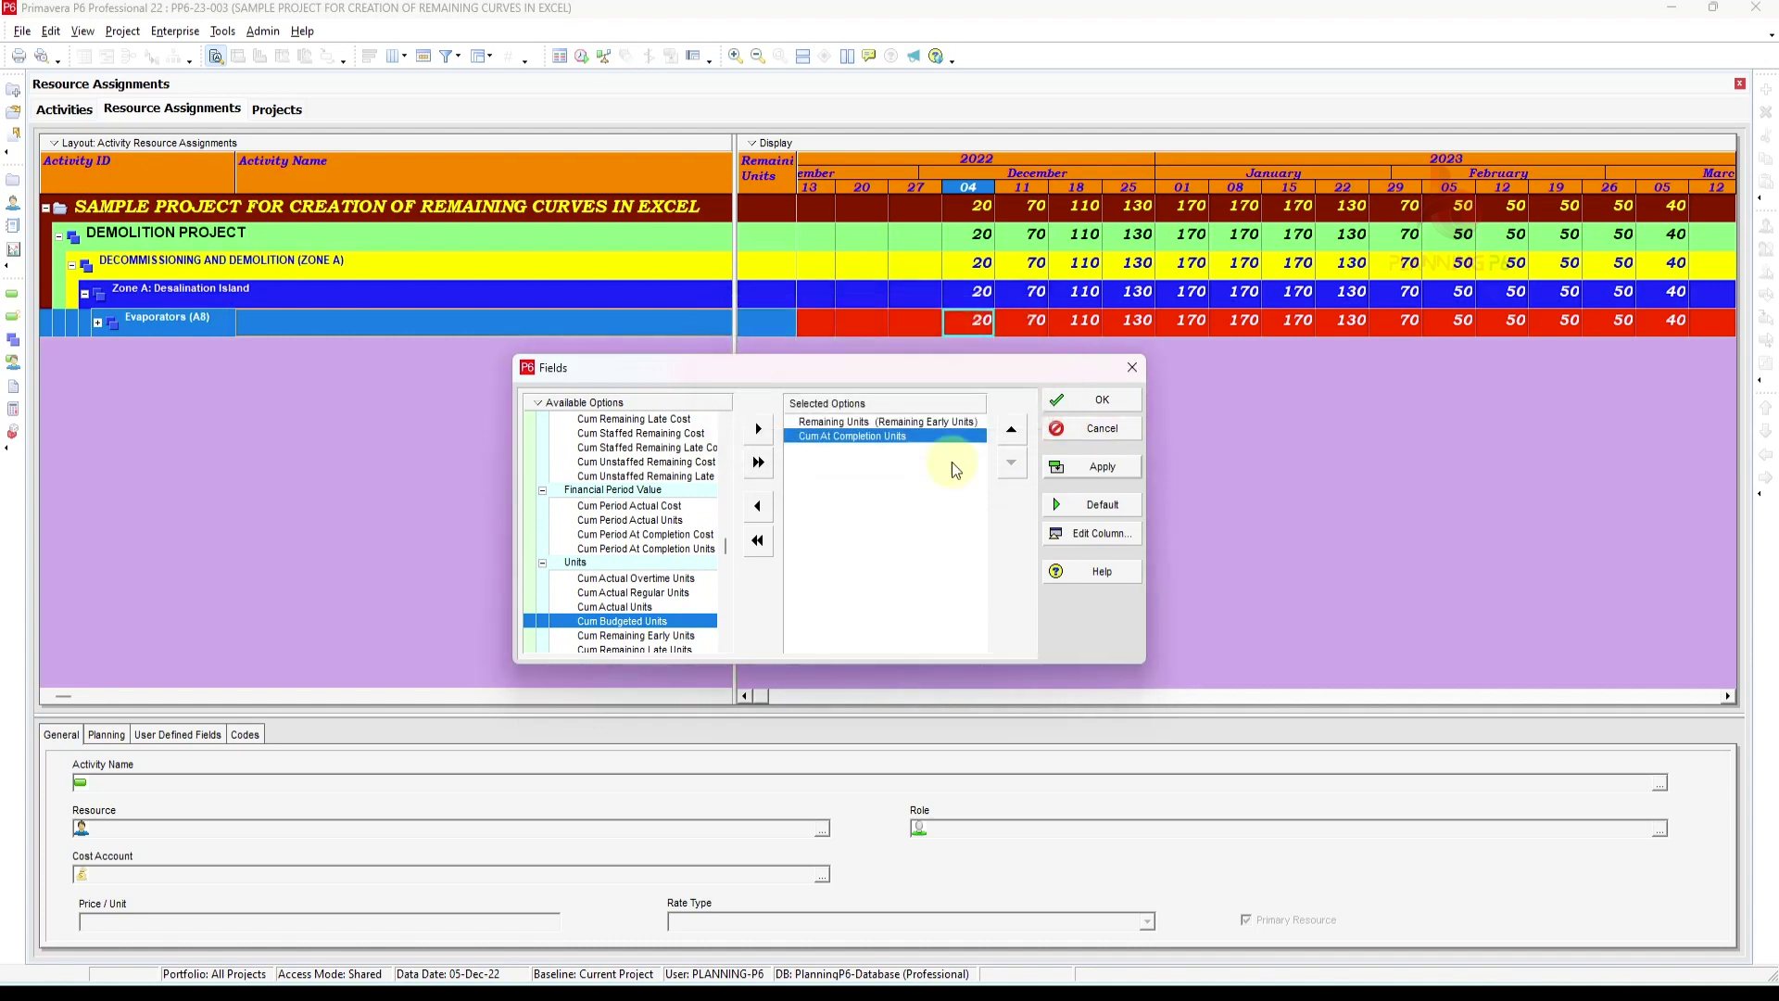
{"action": "left_click", "coordinate": [1104, 465]}
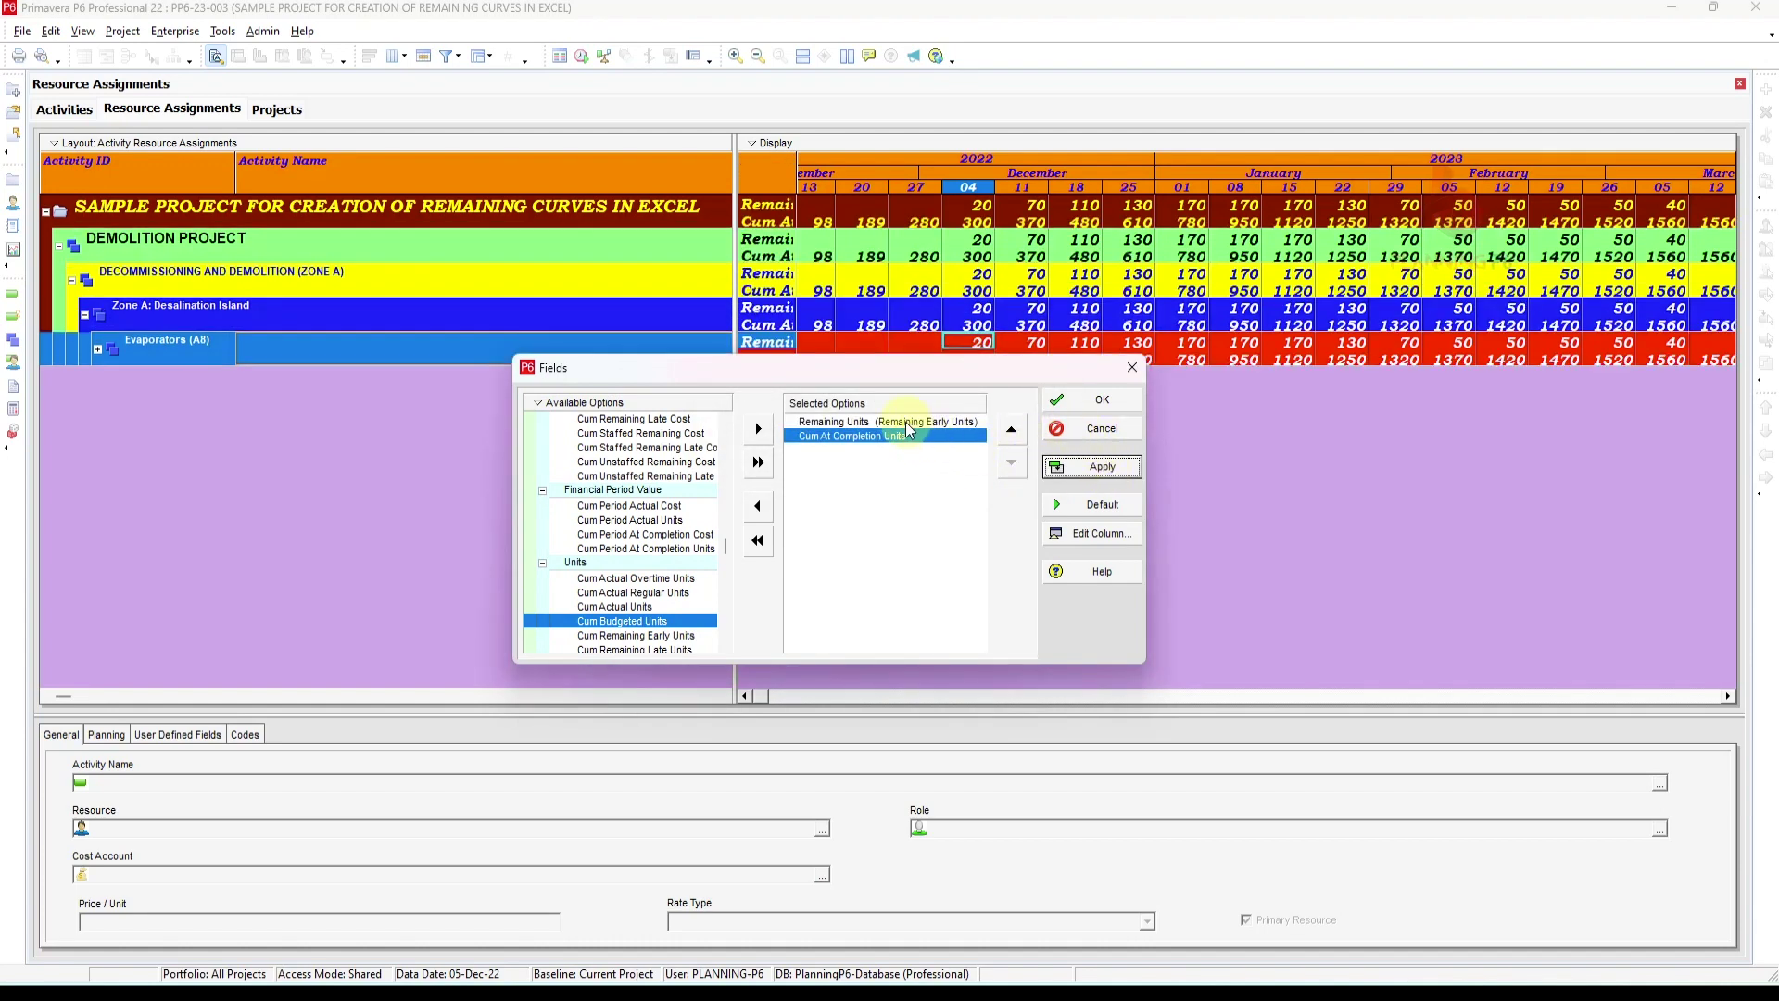
Remove Remaining Units (Remaining Early Units) from the selected options and apply, leaving only Cum At Completion Units
{"action": "double_click", "coordinate": [908, 429]}
{"action": "left_click", "coordinate": [1099, 468]}
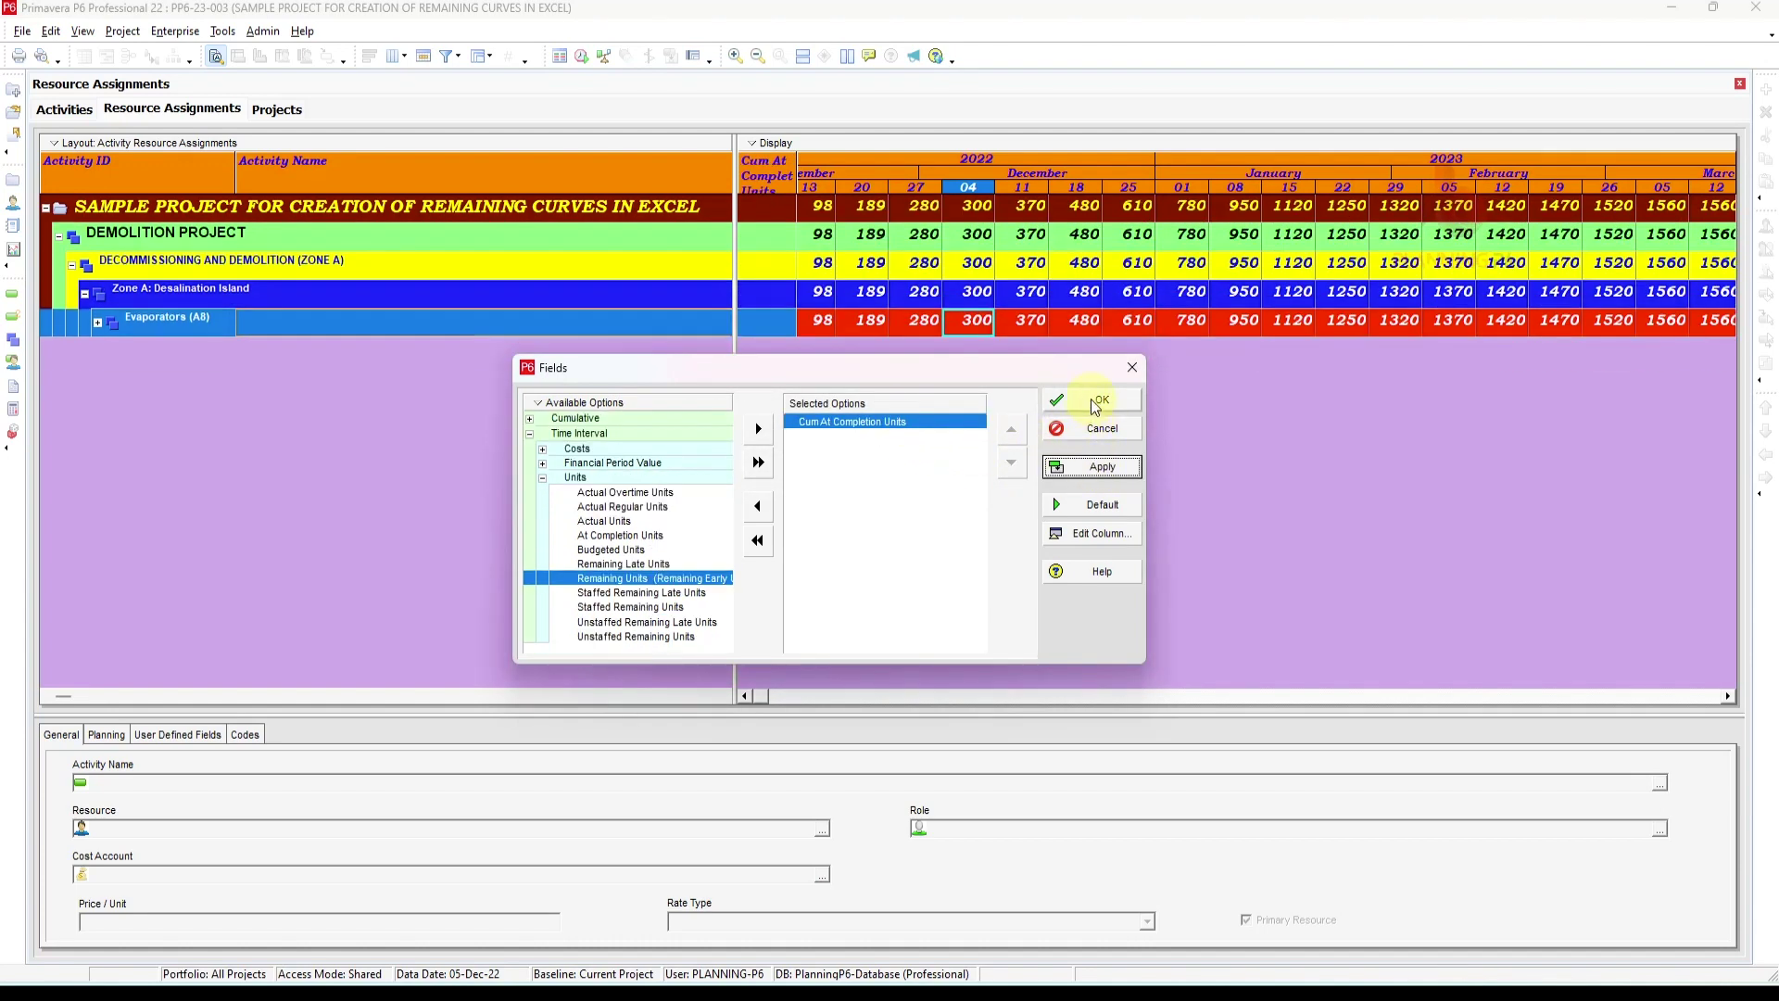
{"action": "left_click", "coordinate": [1094, 398]}
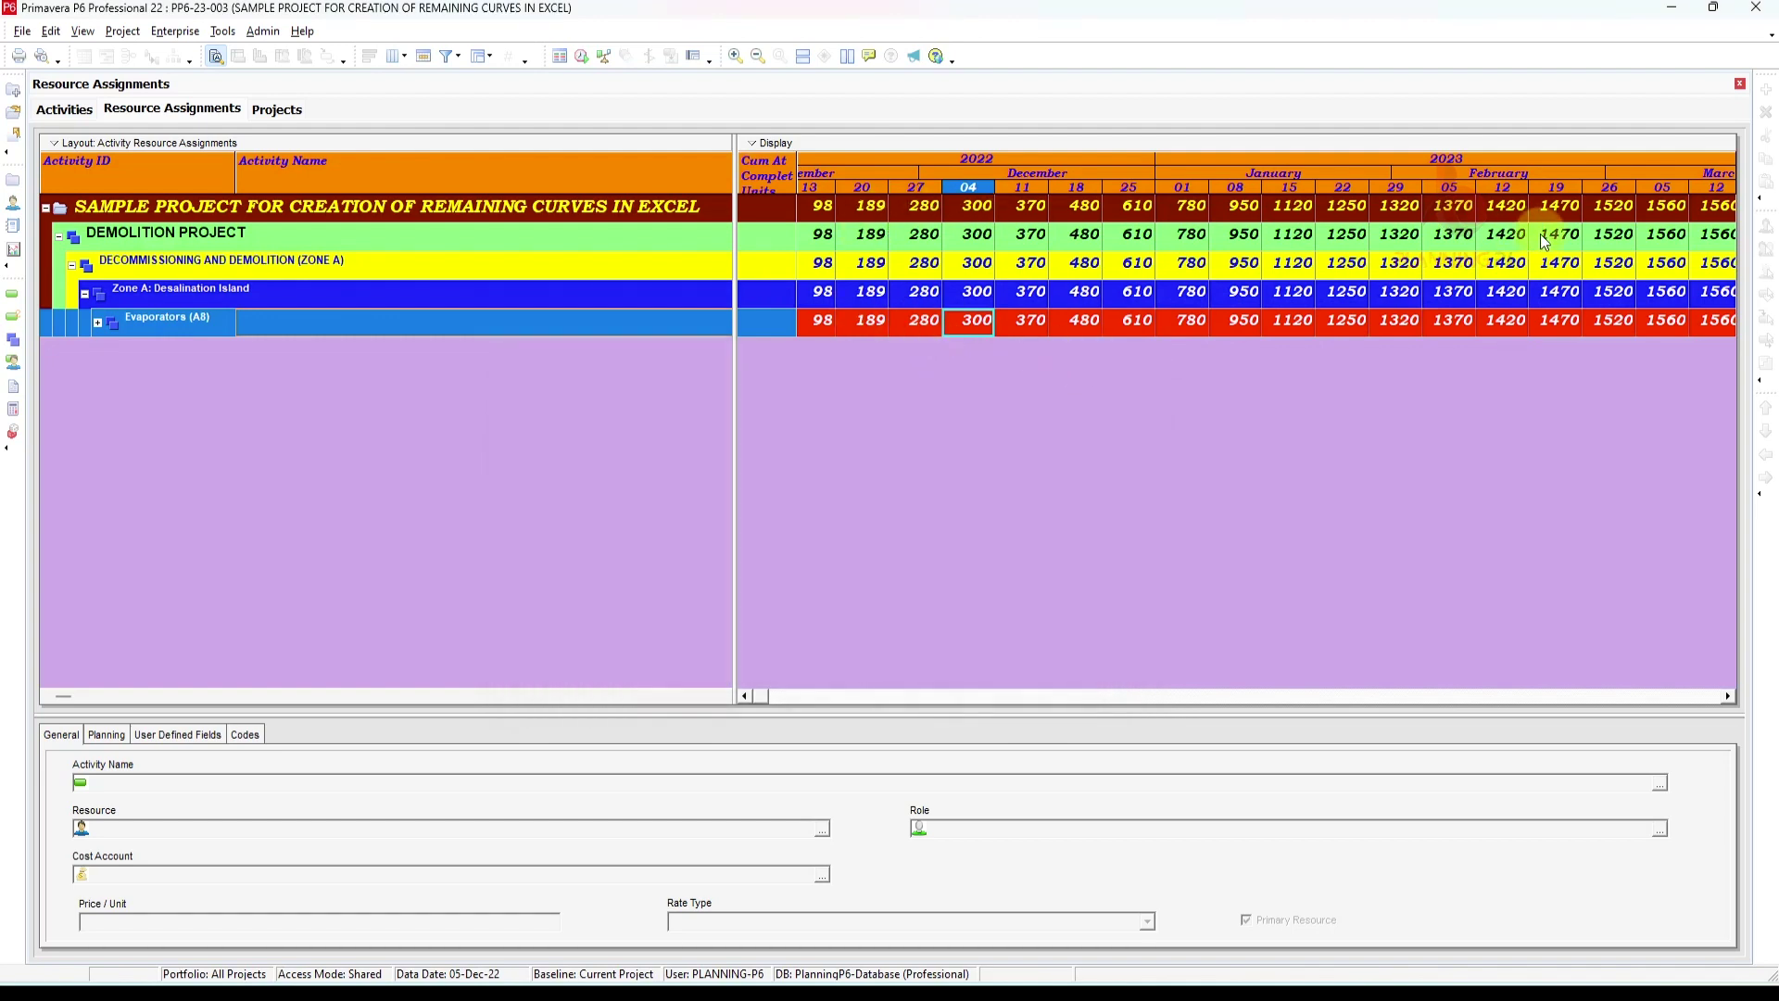
{"action": "left_click_drag", "start_coordinate": [1725, 701], "coordinate": [1725, 701]}
{"action": "left_click_drag", "start_coordinate": [1409, 701], "coordinate": [1751, 706]}
{"action": "left_click_drag", "start_coordinate": [1715, 696], "coordinate": [714, 693]}
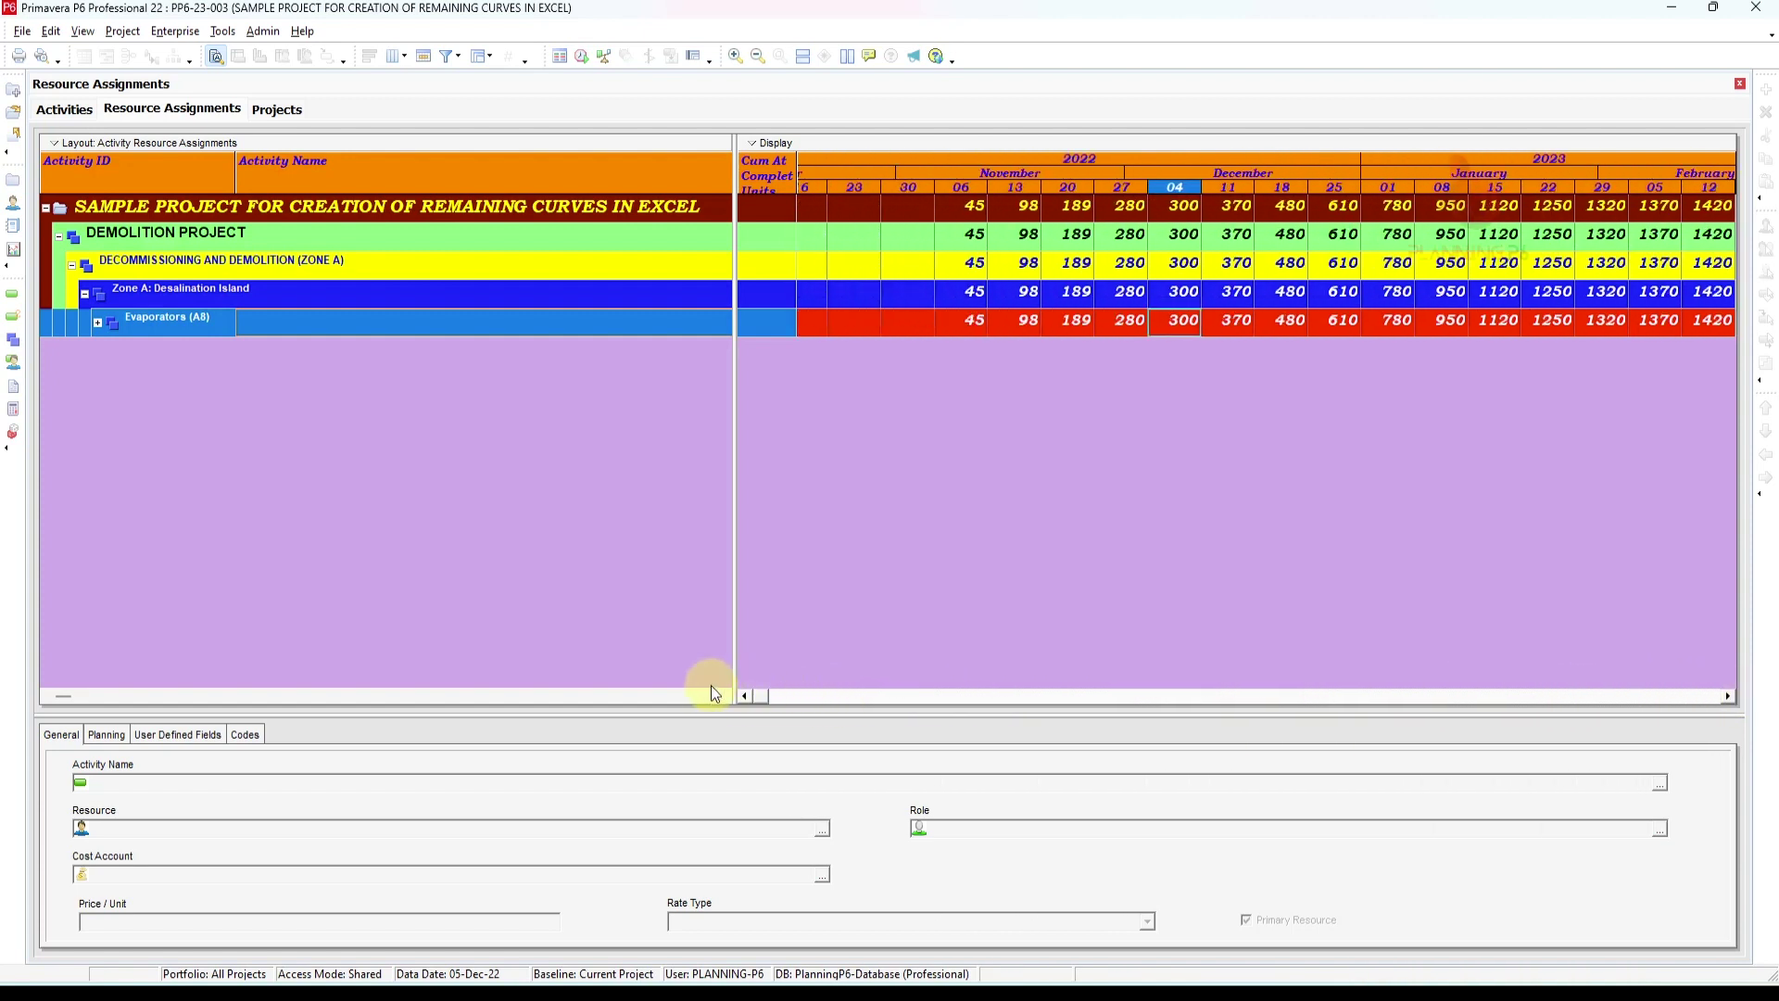
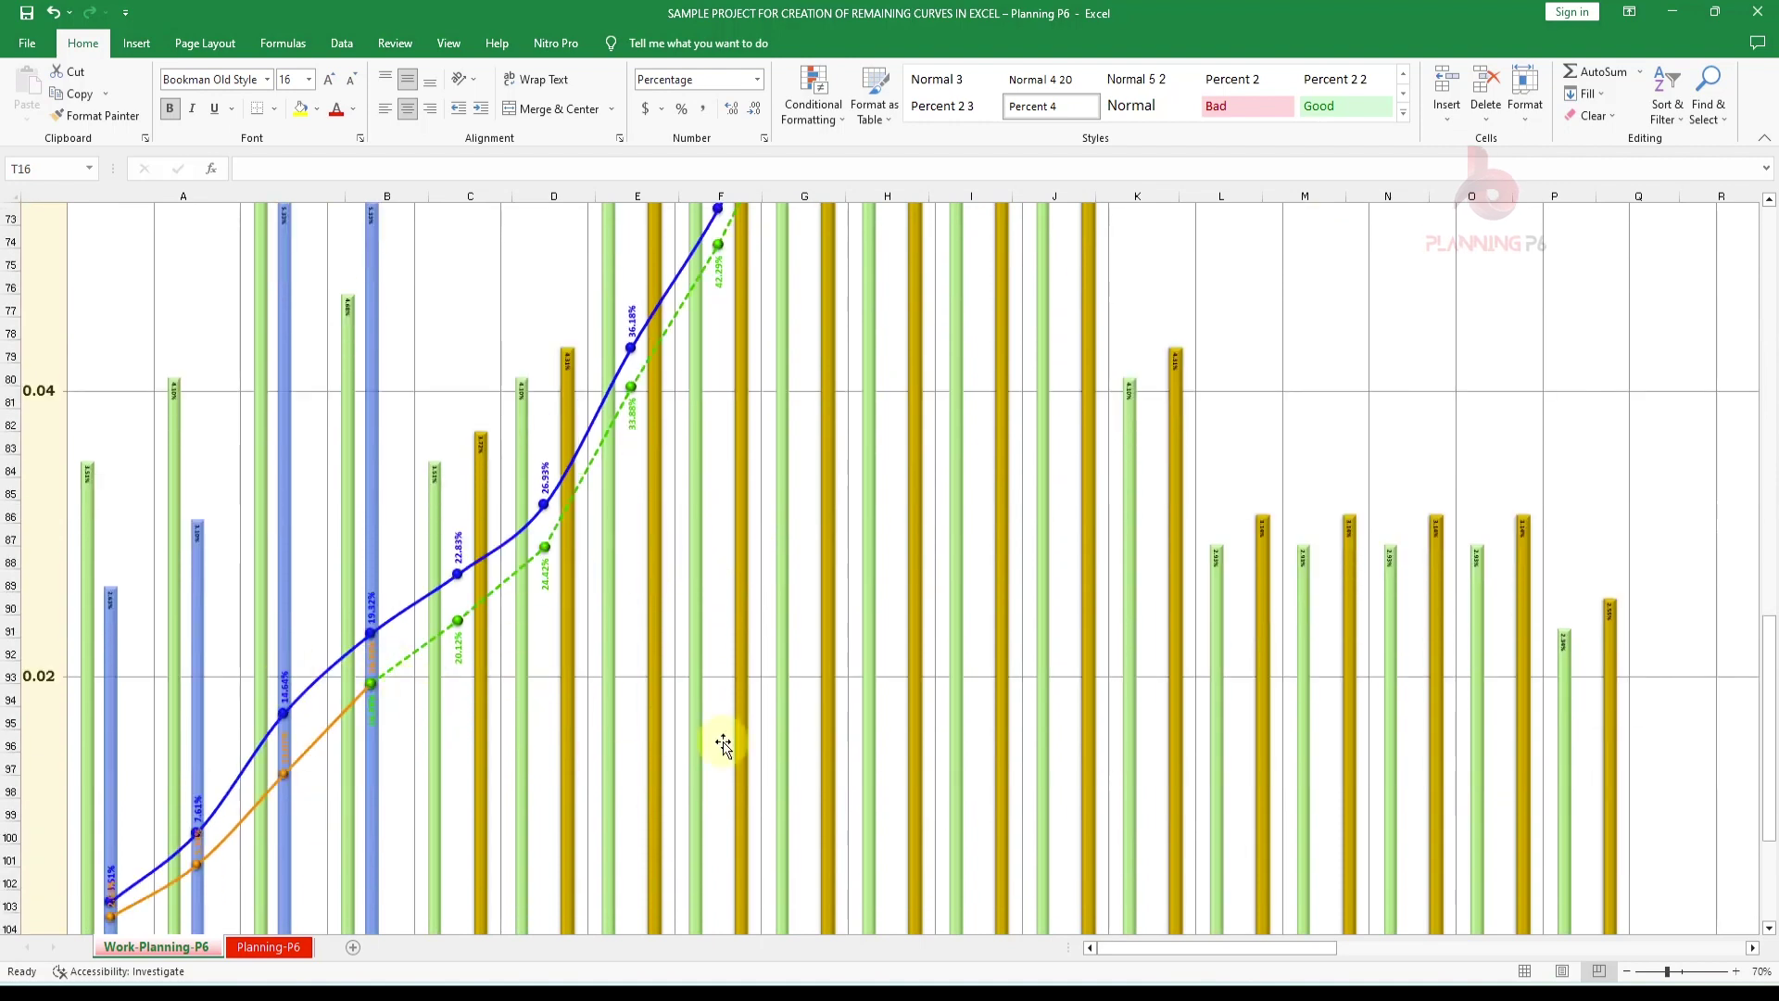
In the Excel S-curve chart, try changing the Remaining %age Weekly series from clustered columns to the Line chart type
{"action": "scroll", "coordinate": [673, 736], "scroll_direction": "down", "scroll_amount": 4}
{"action": "scroll", "coordinate": [776, 743], "scroll_direction": "up", "scroll_amount": 10}
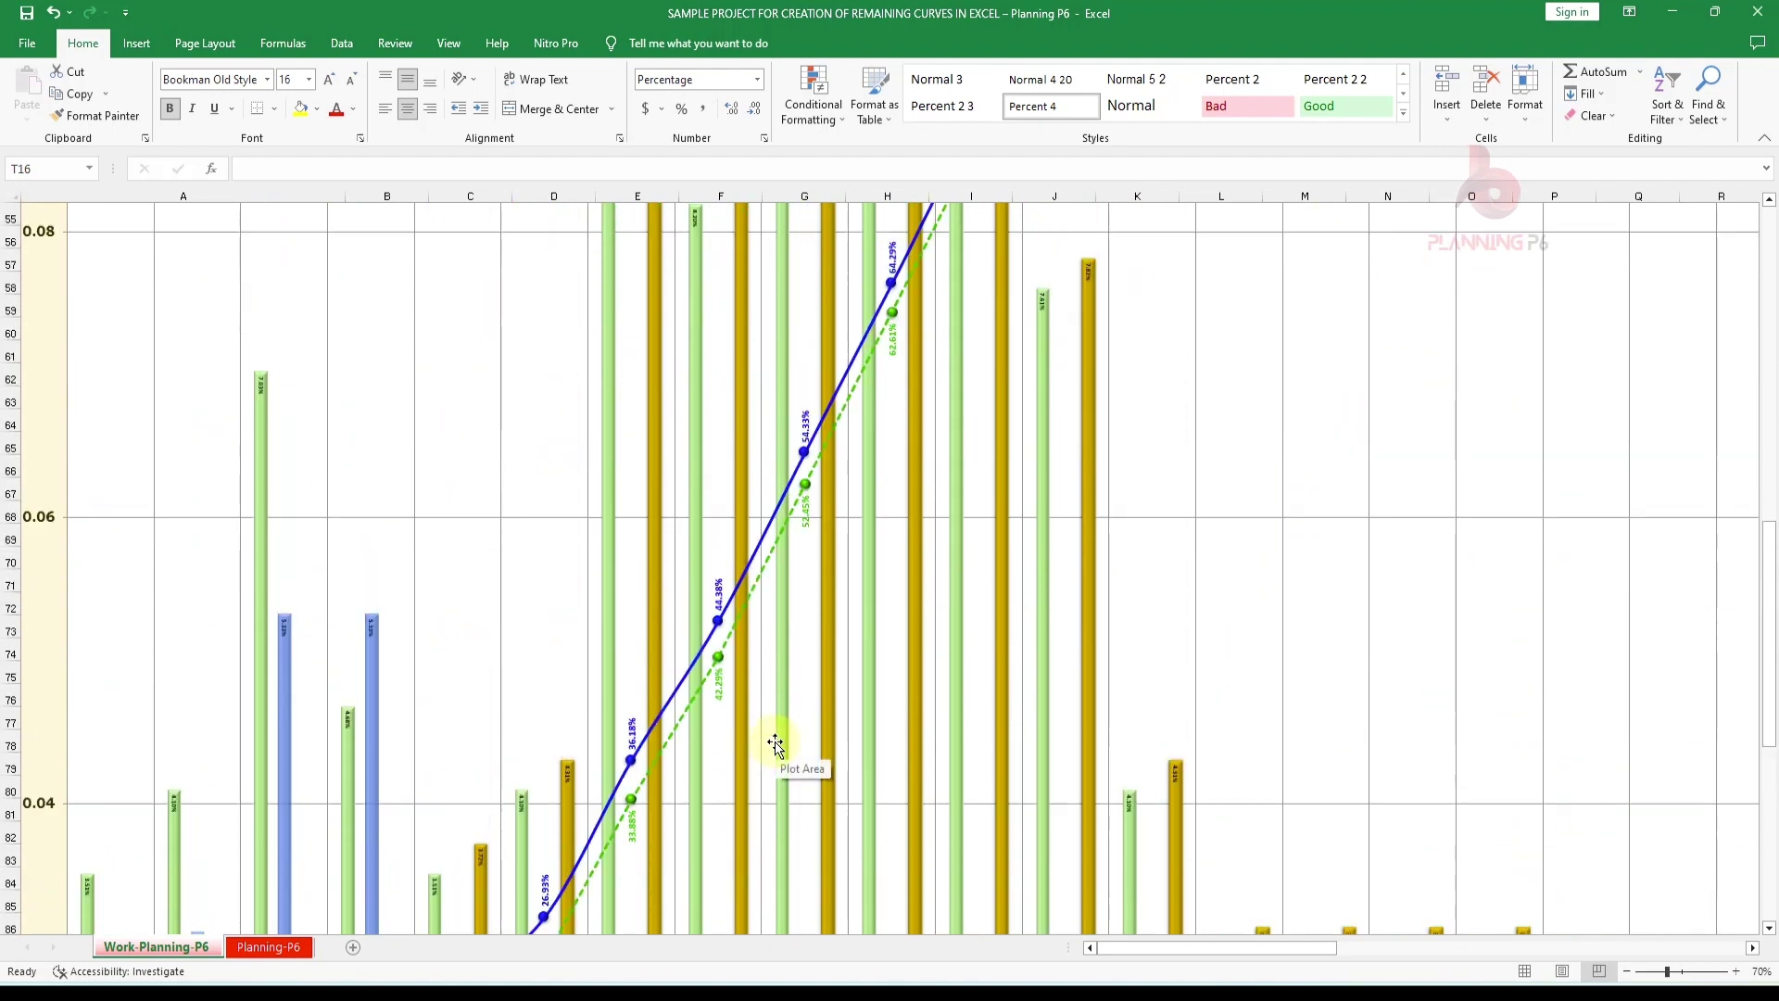
{"action": "scroll", "coordinate": [775, 743], "scroll_direction": "up", "scroll_amount": 8}
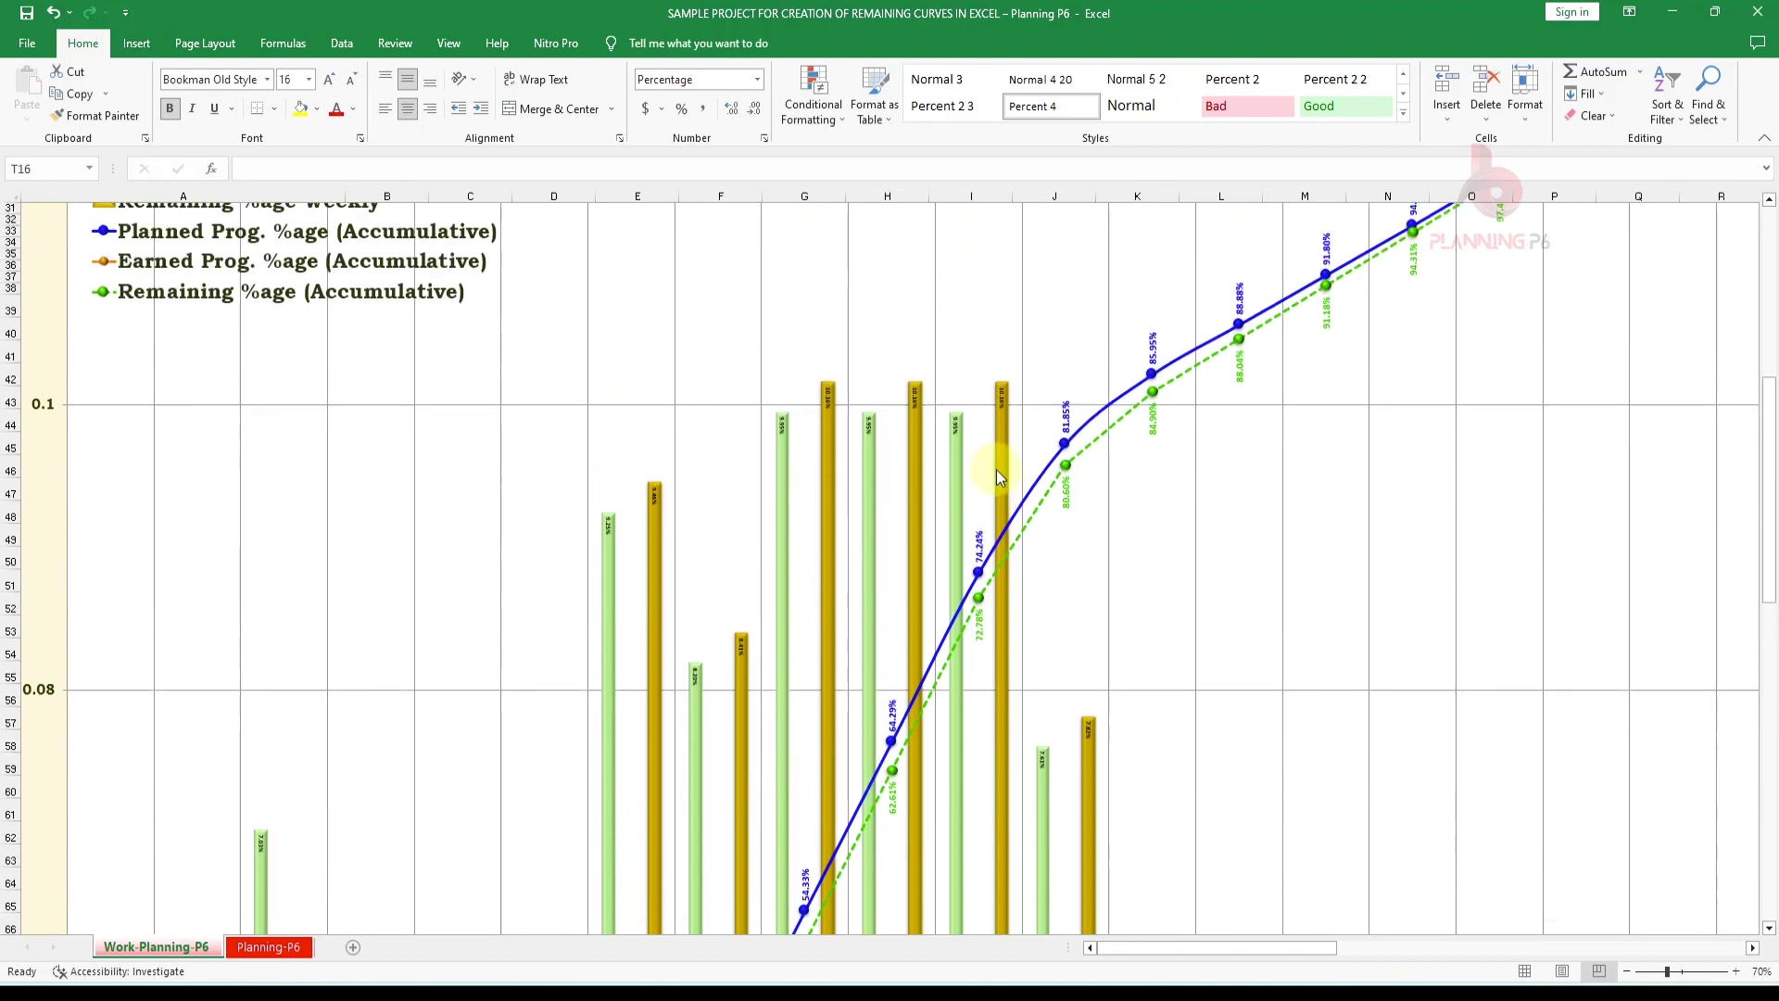
{"action": "scroll", "coordinate": [1152, 683], "scroll_direction": "down", "scroll_amount": 15}
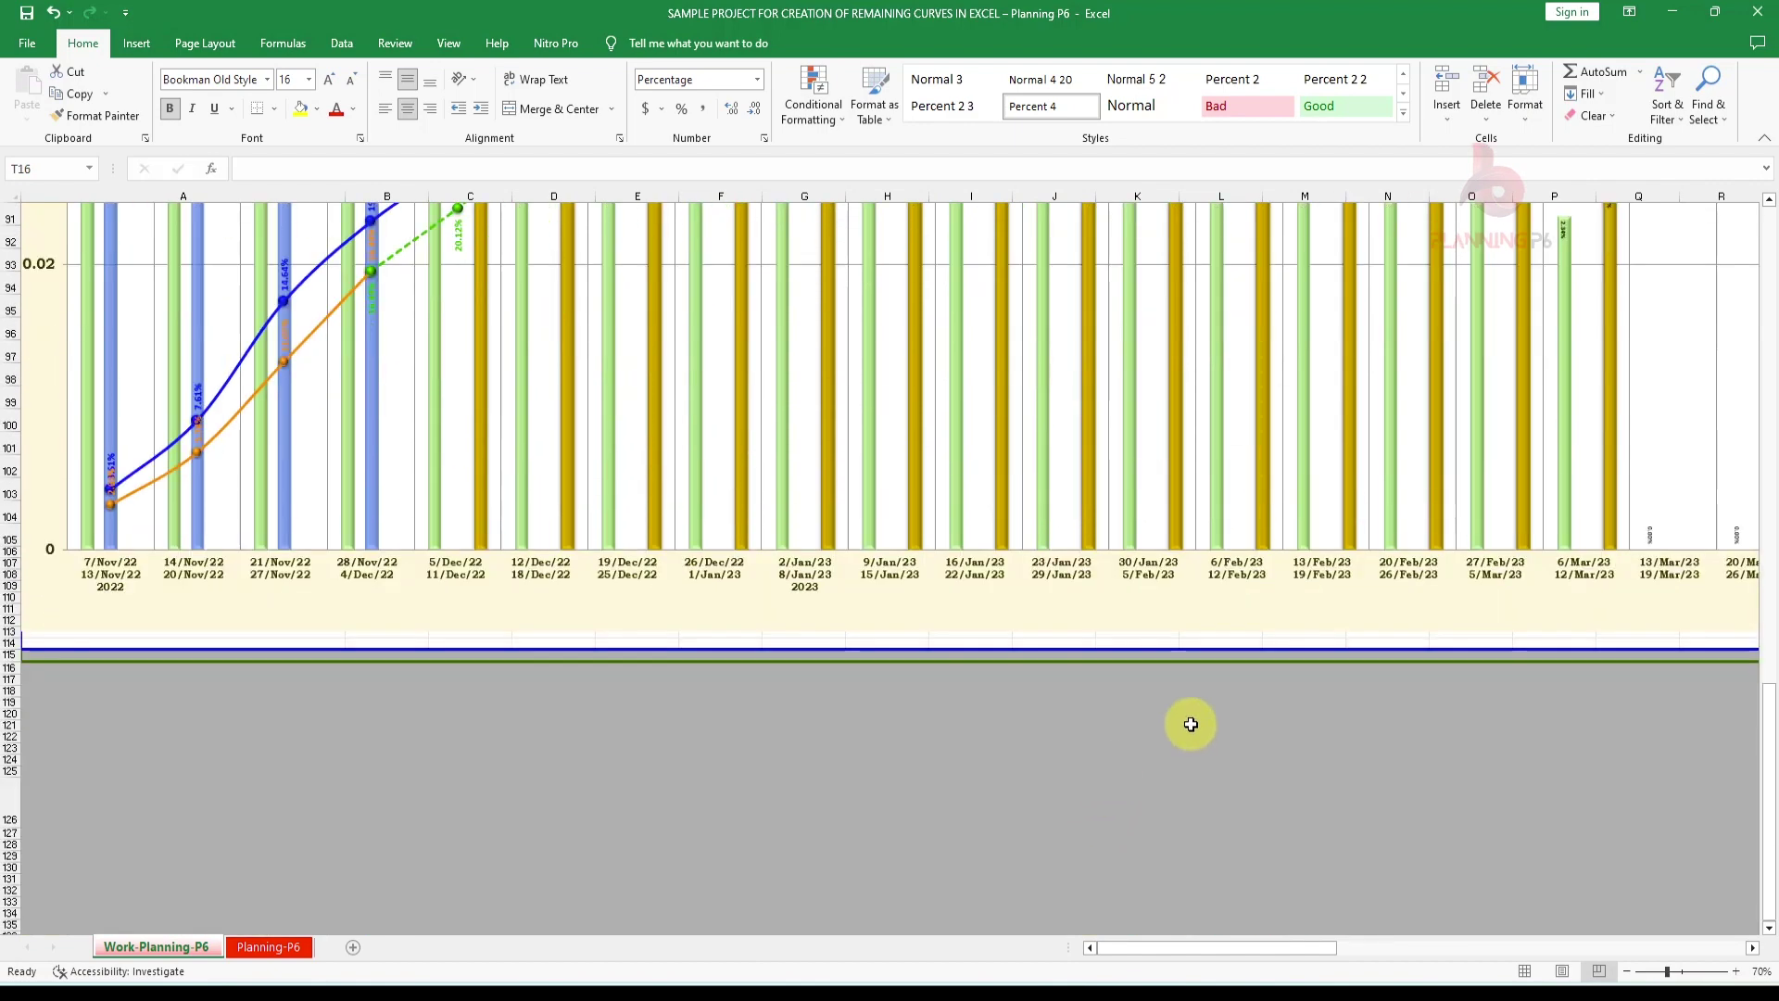
{"action": "left_click", "coordinate": [1176, 509]}
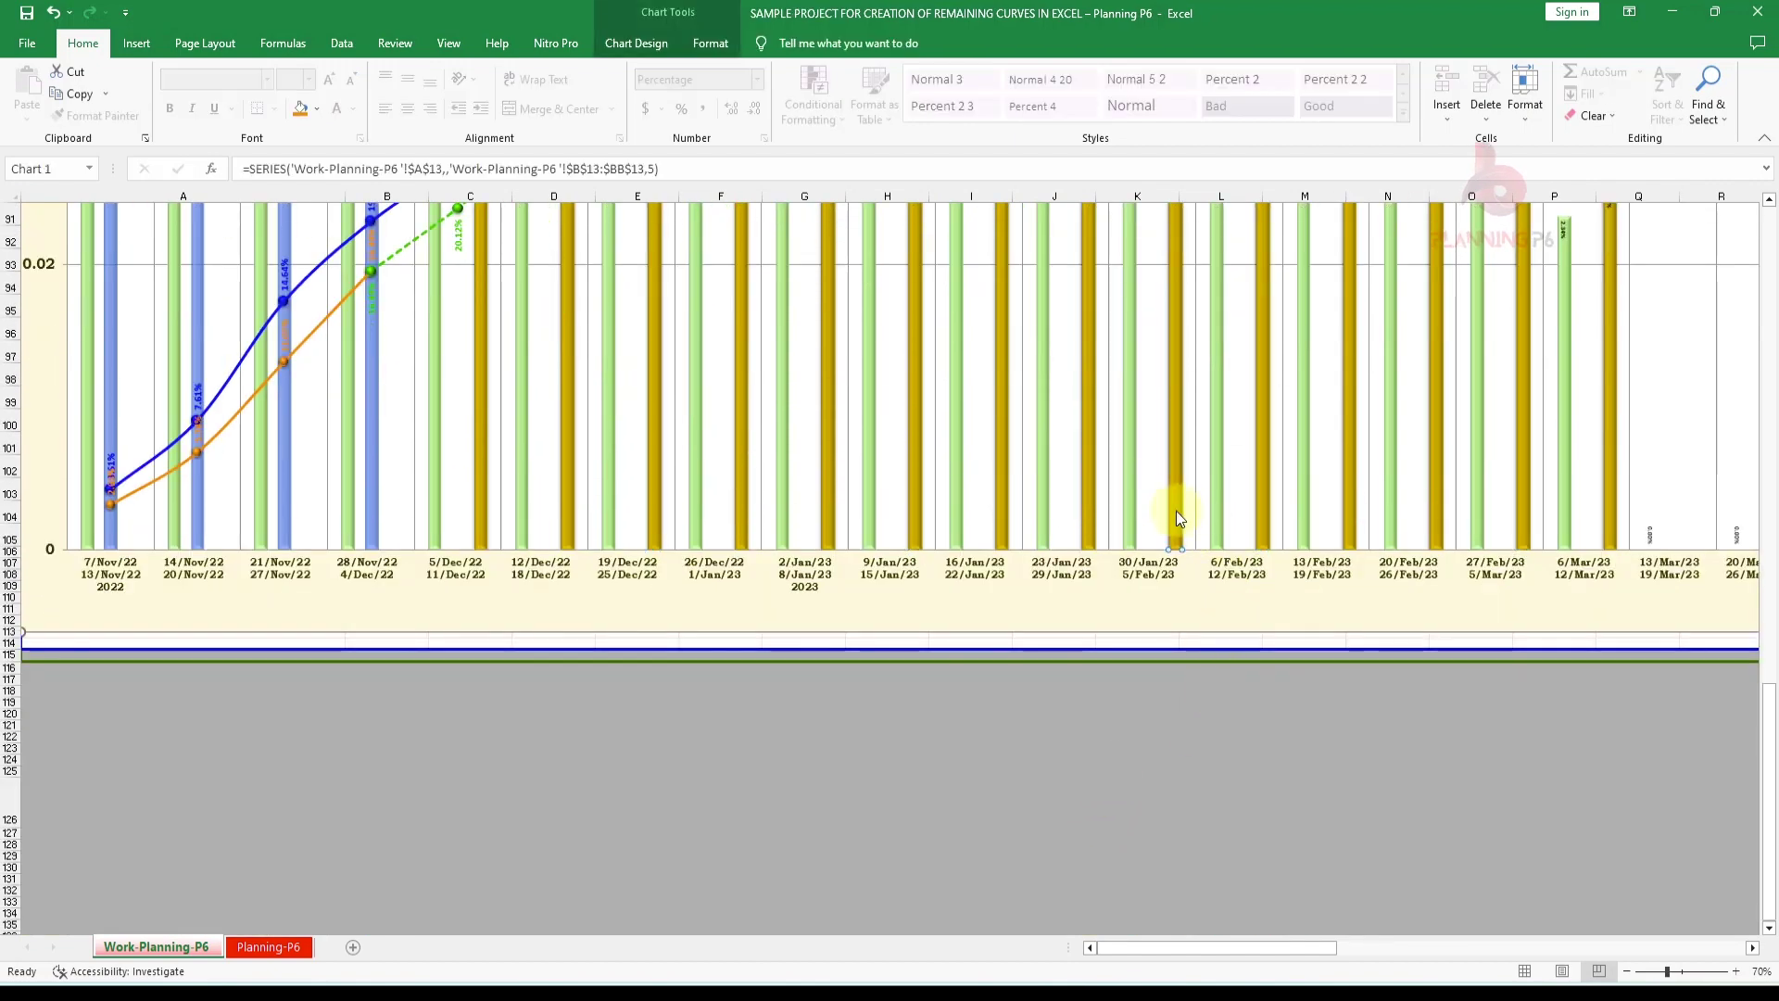
{"action": "right_click", "coordinate": [1176, 510]}
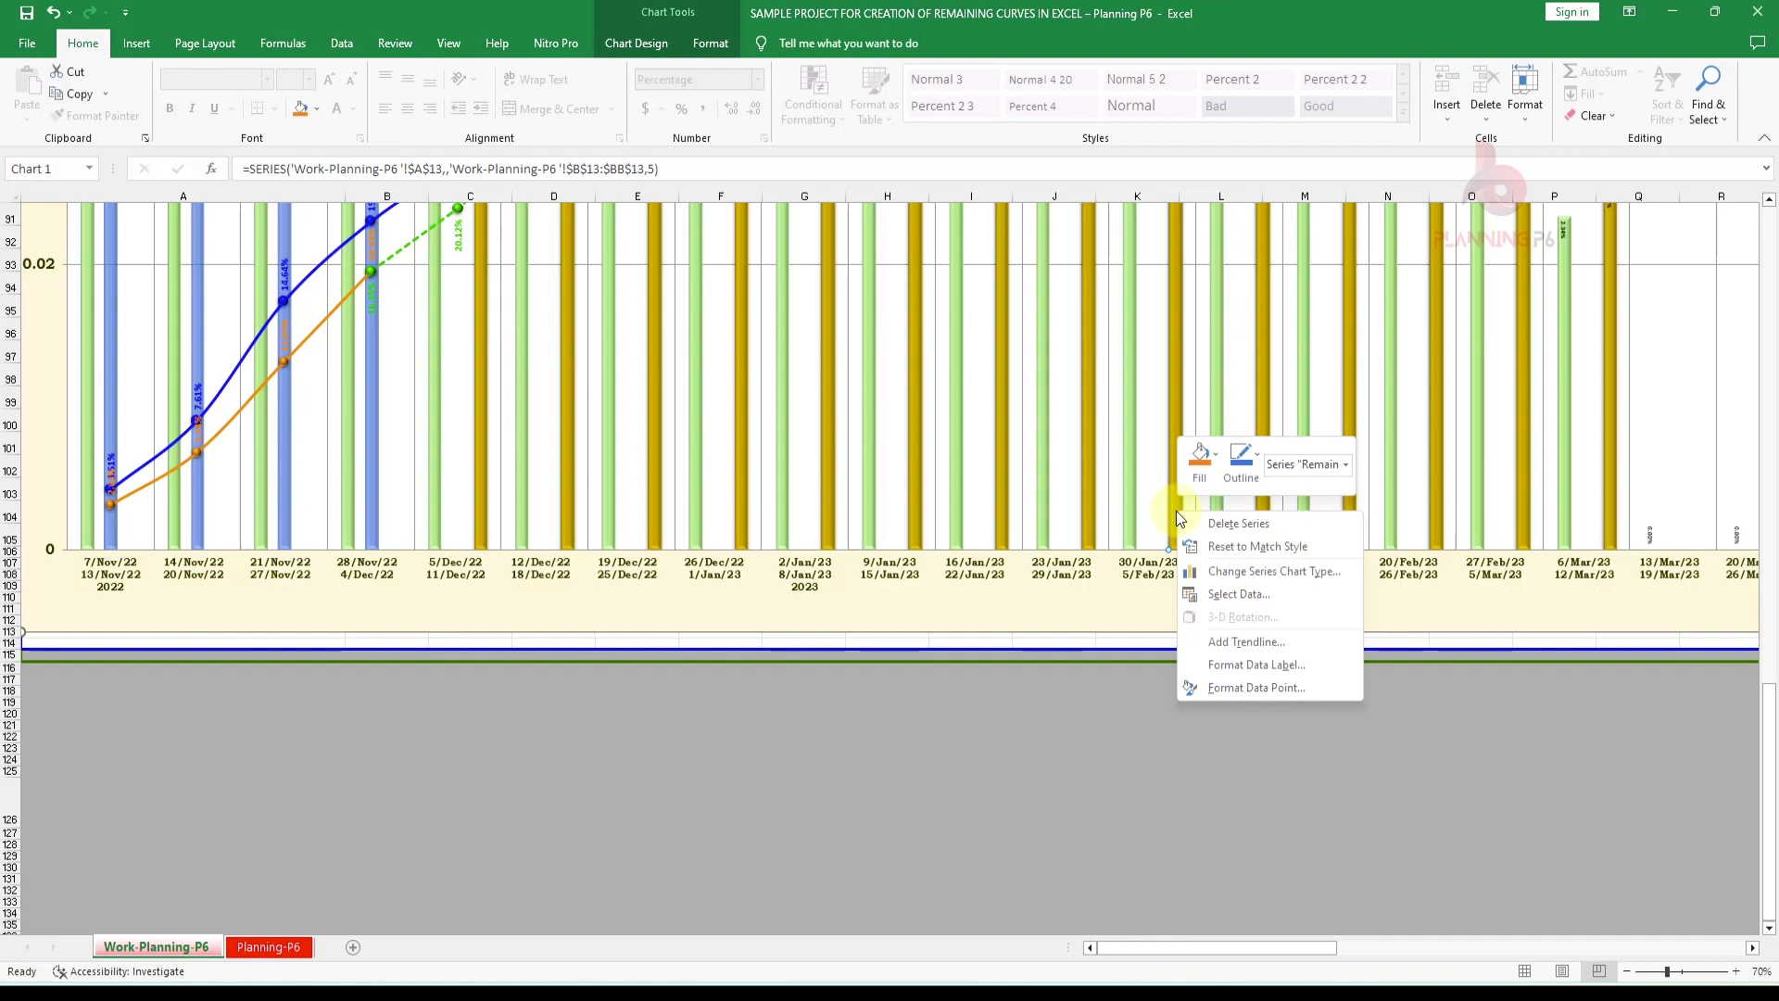
{"action": "left_click", "coordinate": [1238, 571]}
{"action": "scroll", "coordinate": [1014, 676], "scroll_direction": "down", "scroll_amount": 1}
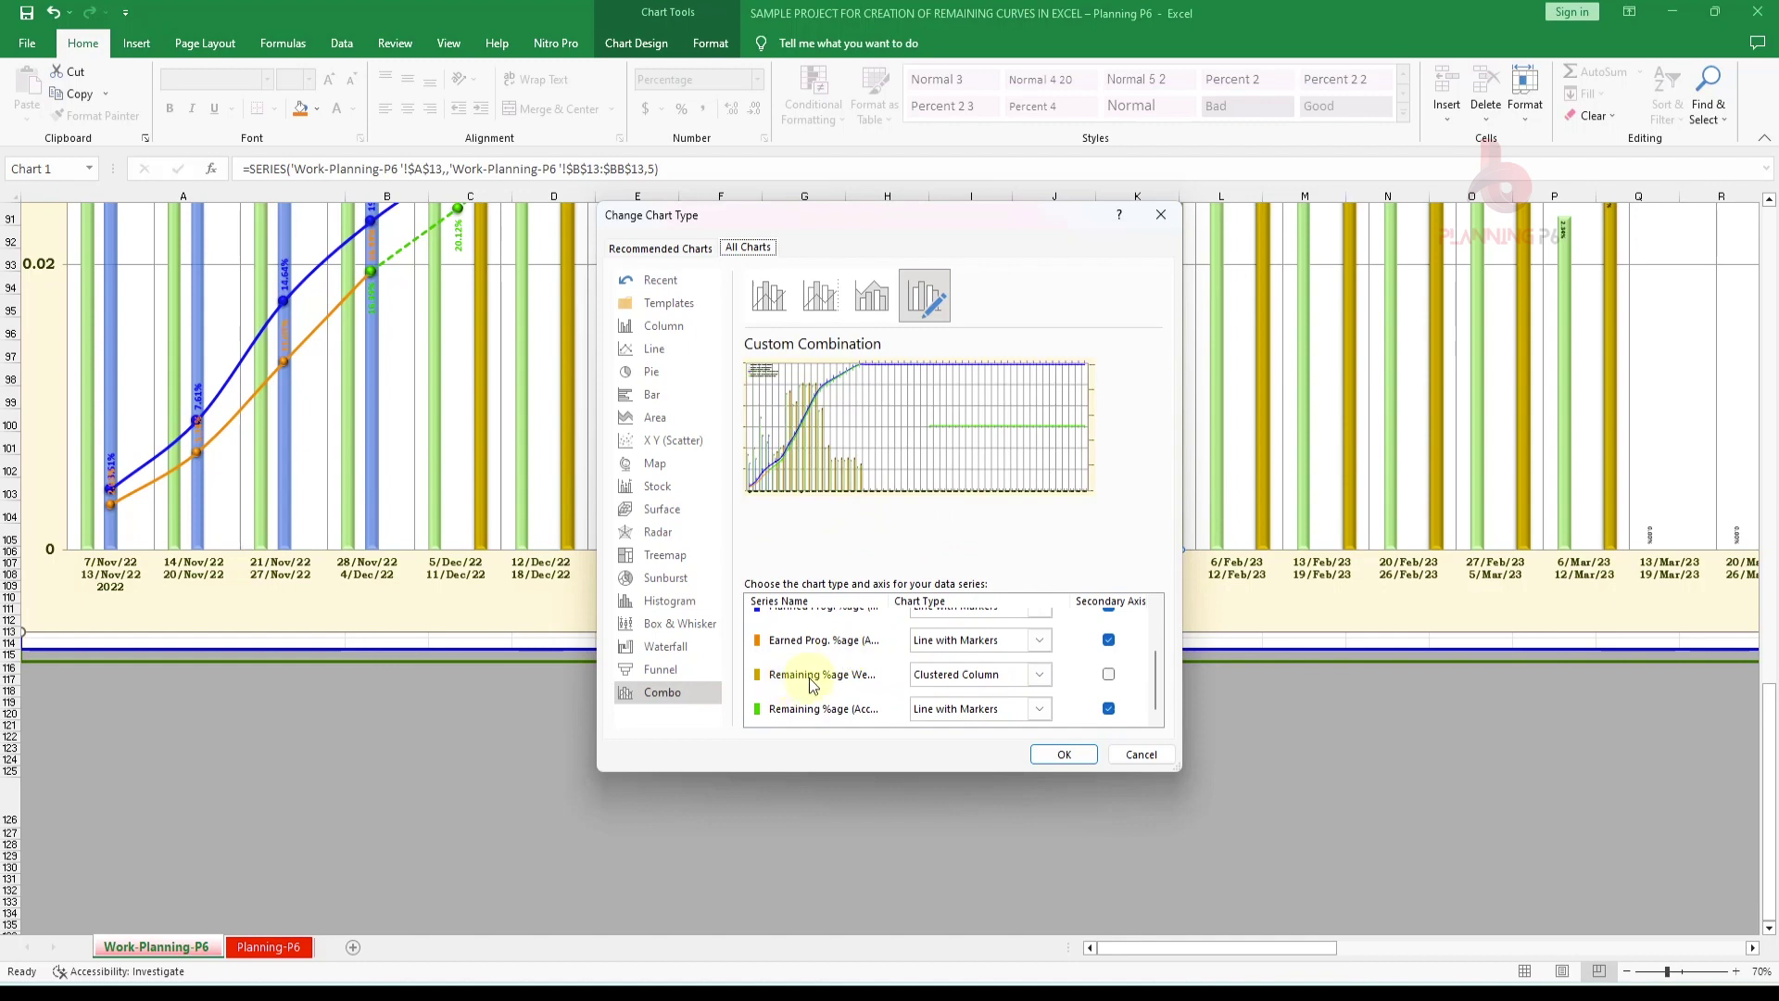
{"action": "left_click", "coordinate": [964, 681]}
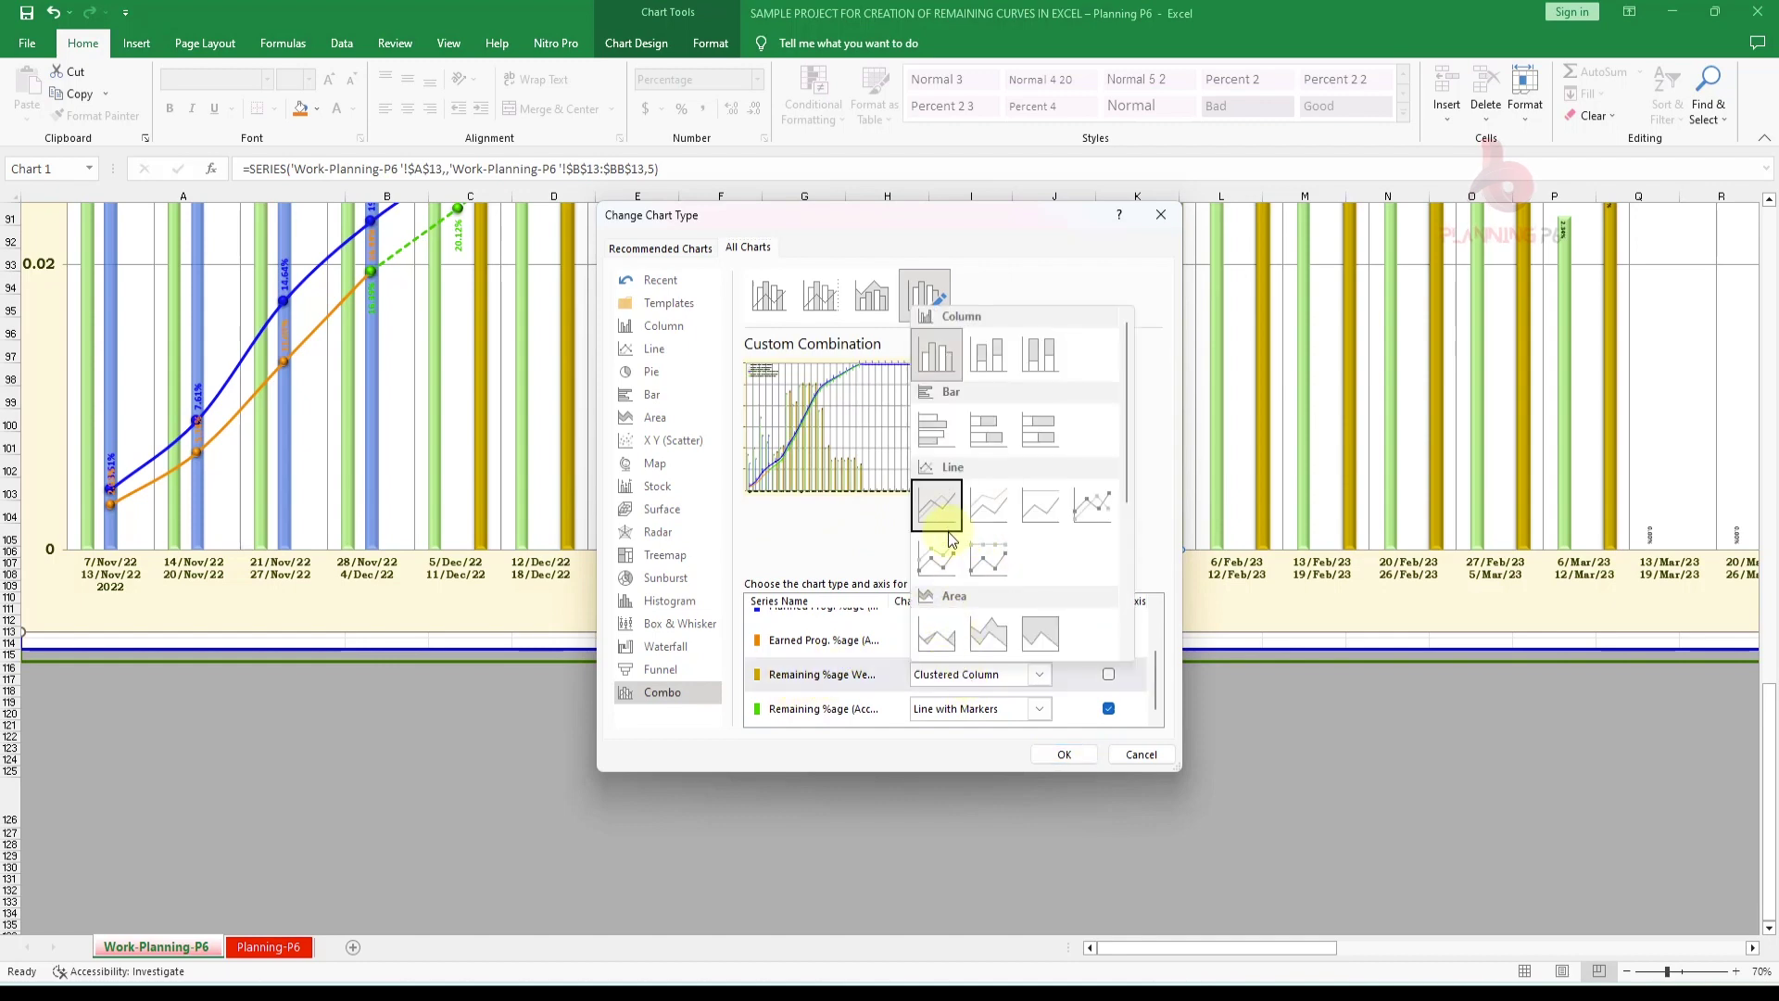
{"action": "left_click", "coordinate": [937, 506]}
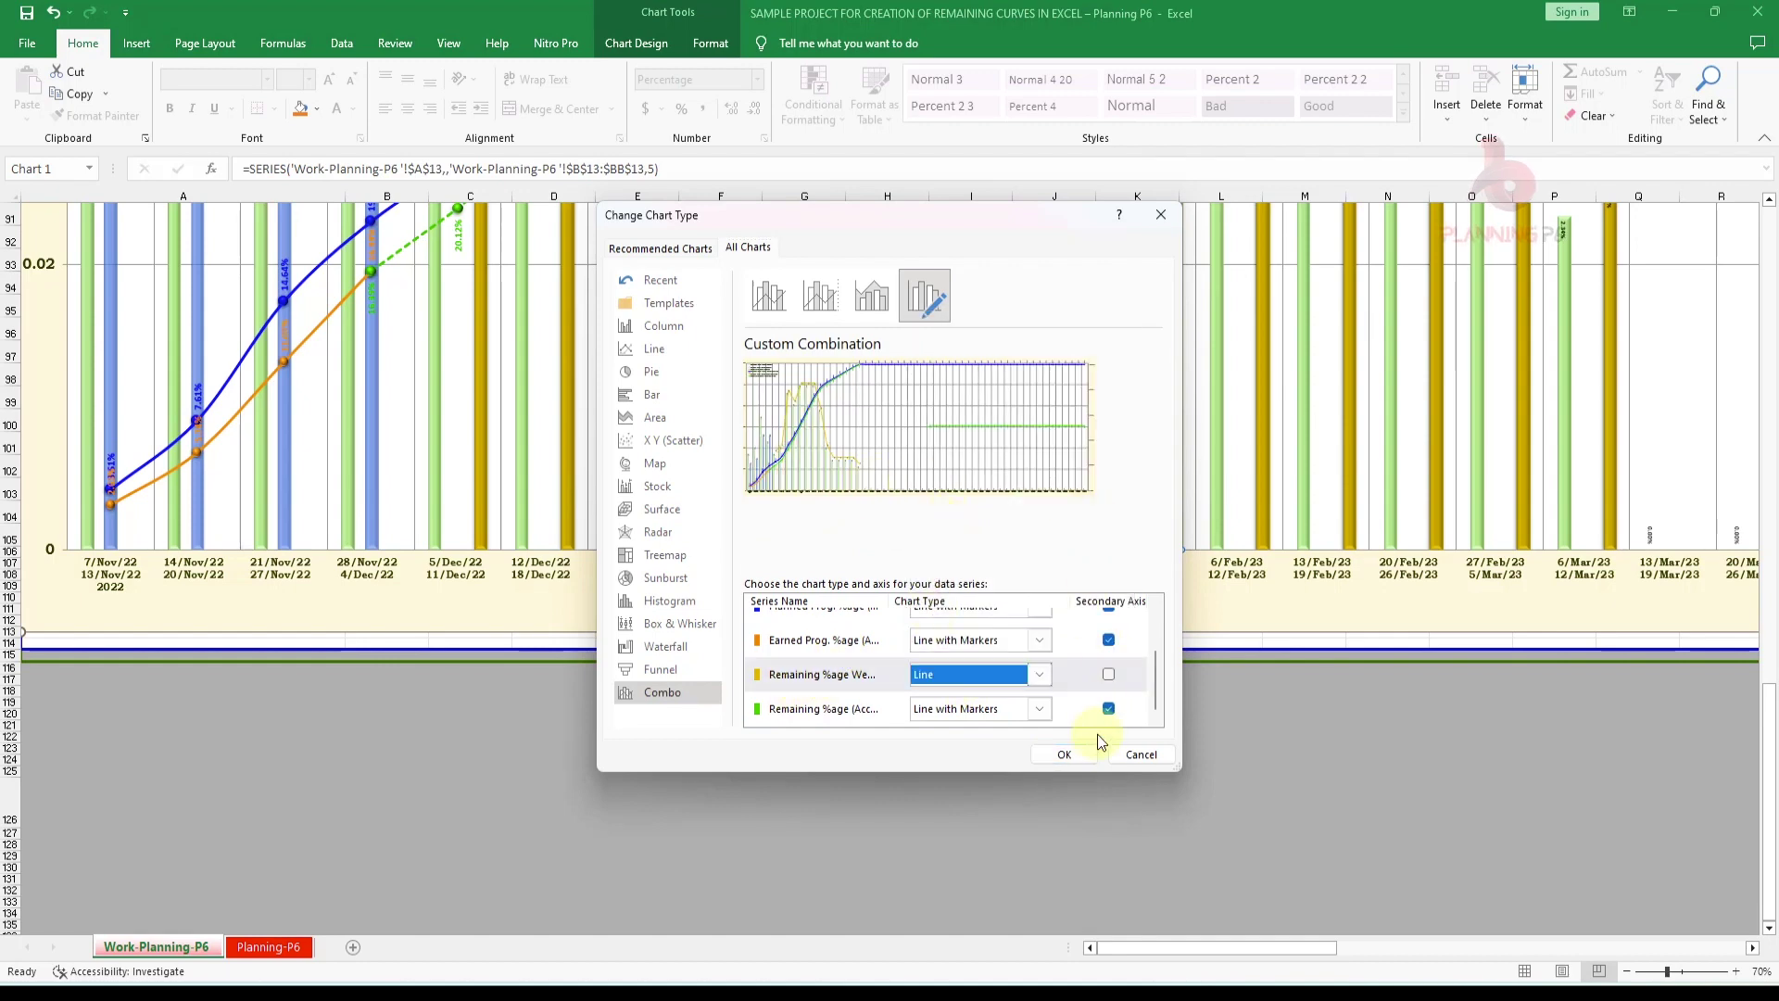
{"action": "left_click", "coordinate": [1073, 754]}
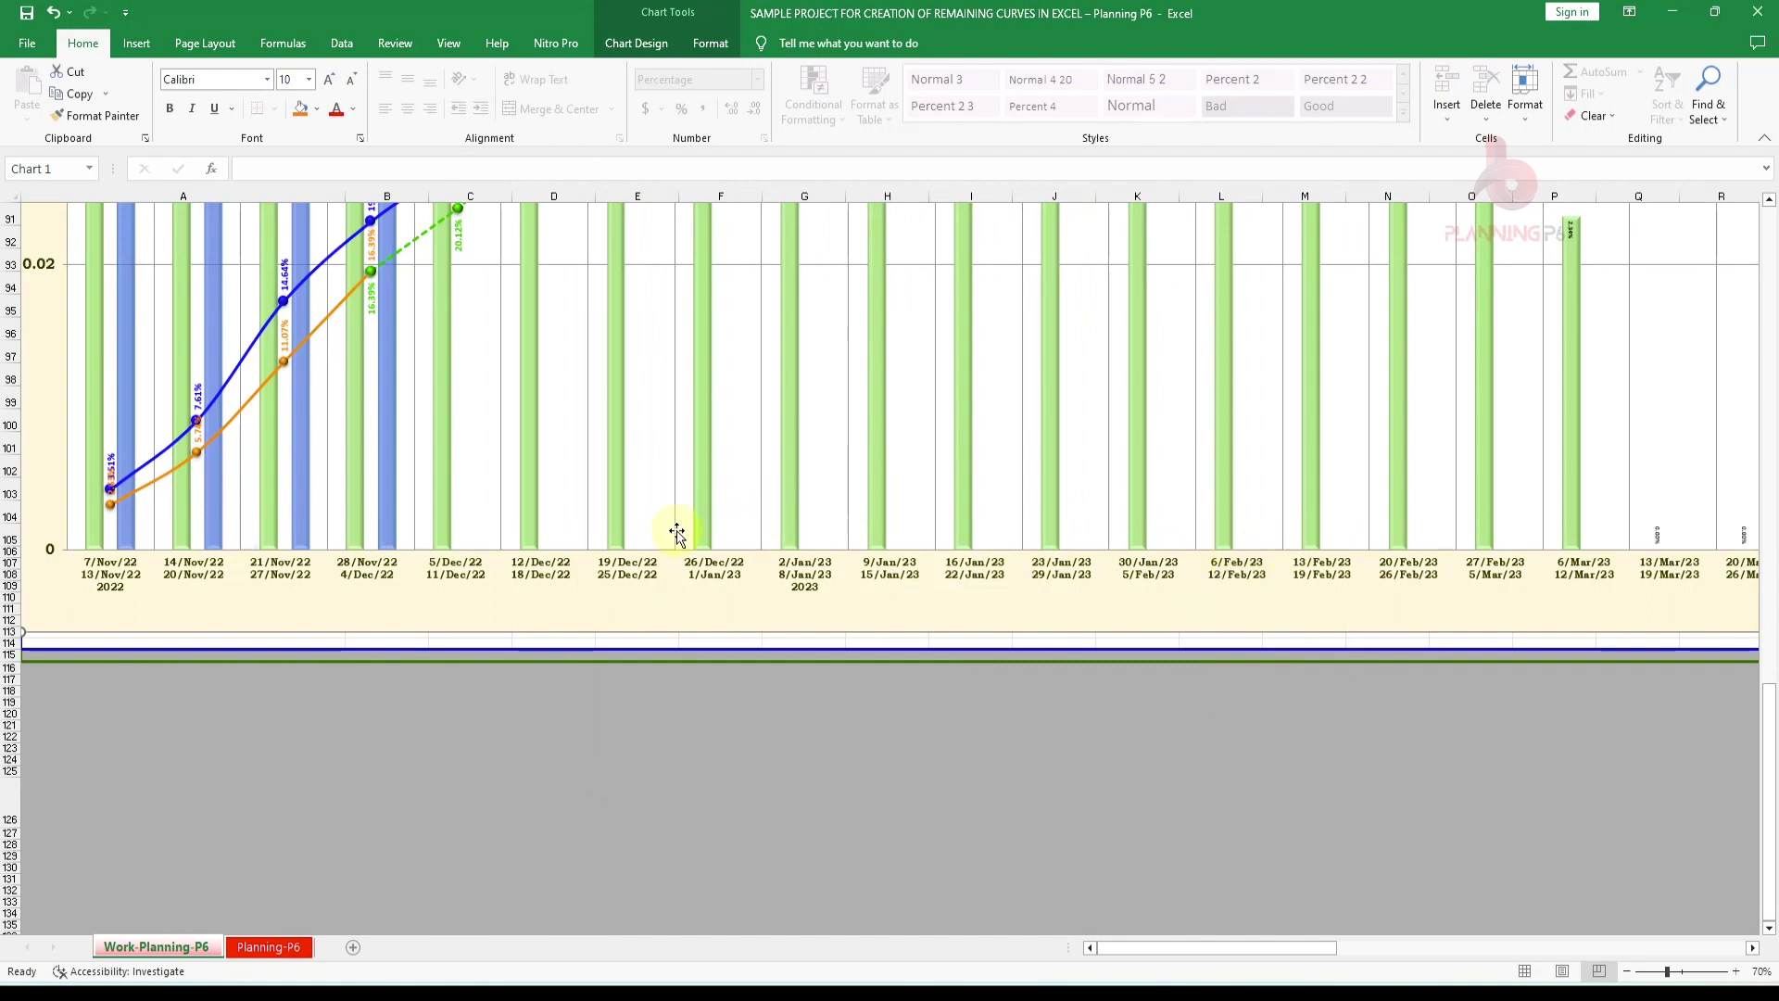
{"action": "left_click", "coordinate": [1611, 538]}
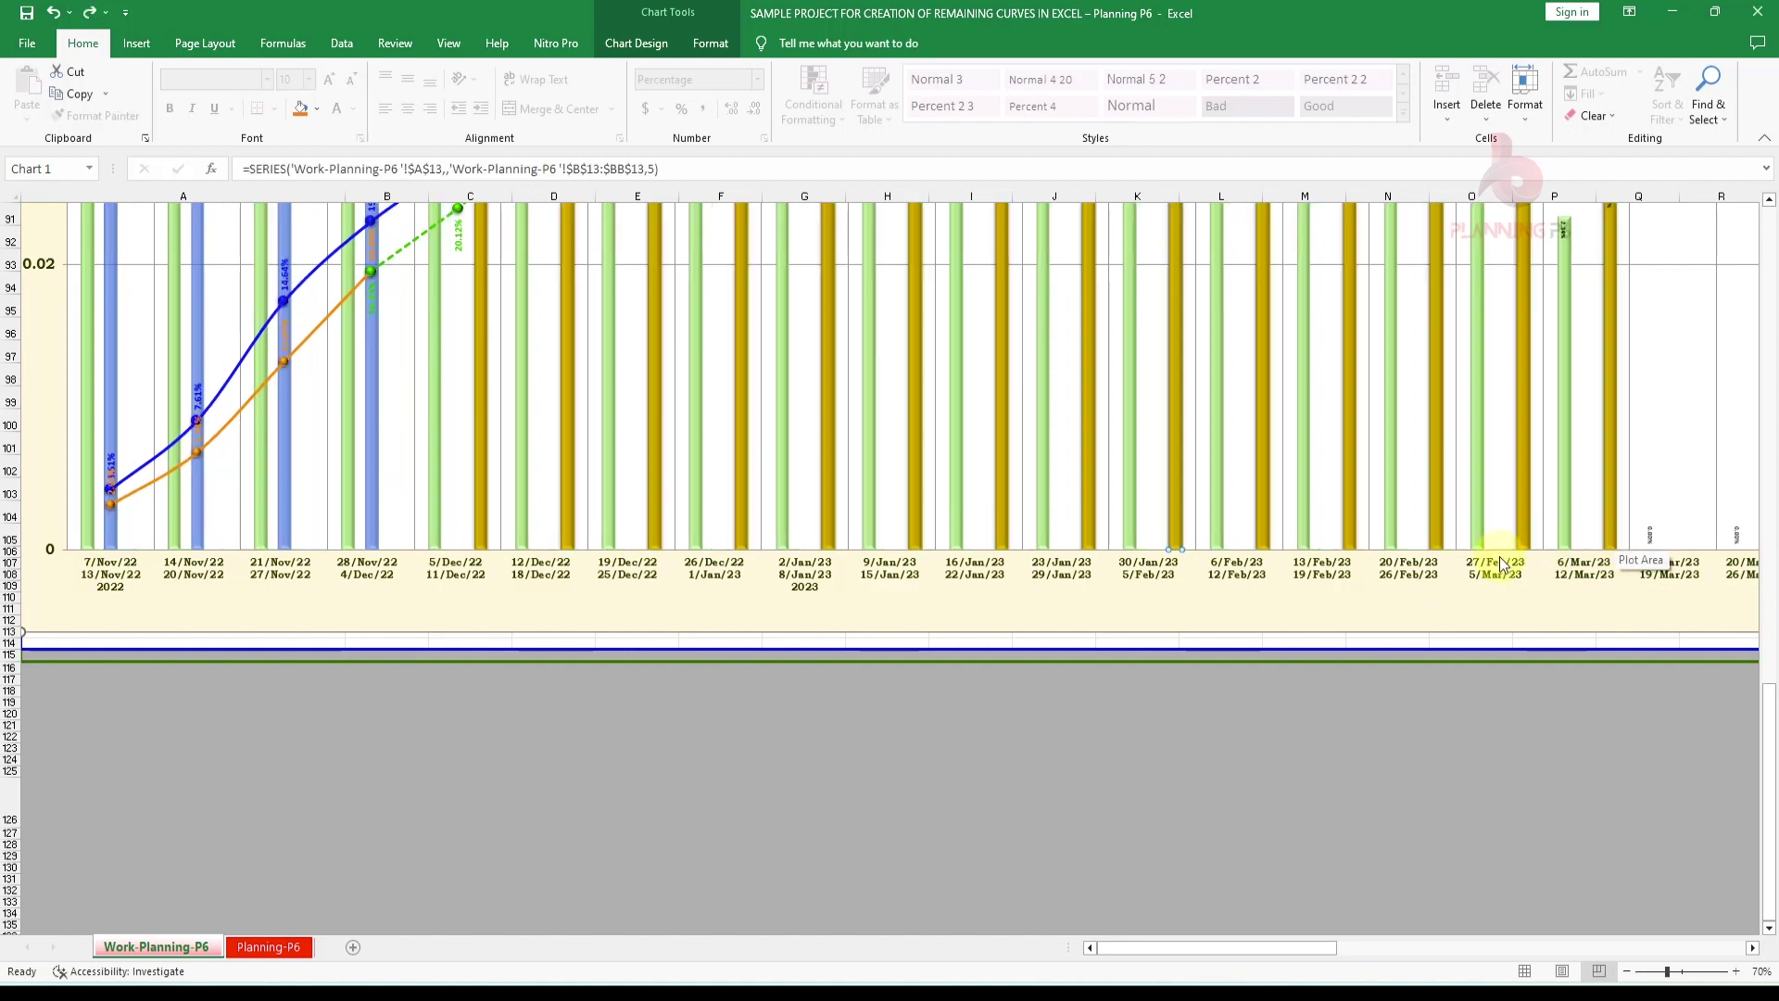
Review the chart type and secondary axis settings of all chart series without changing them
{"action": "right_click", "coordinate": [1183, 528]}
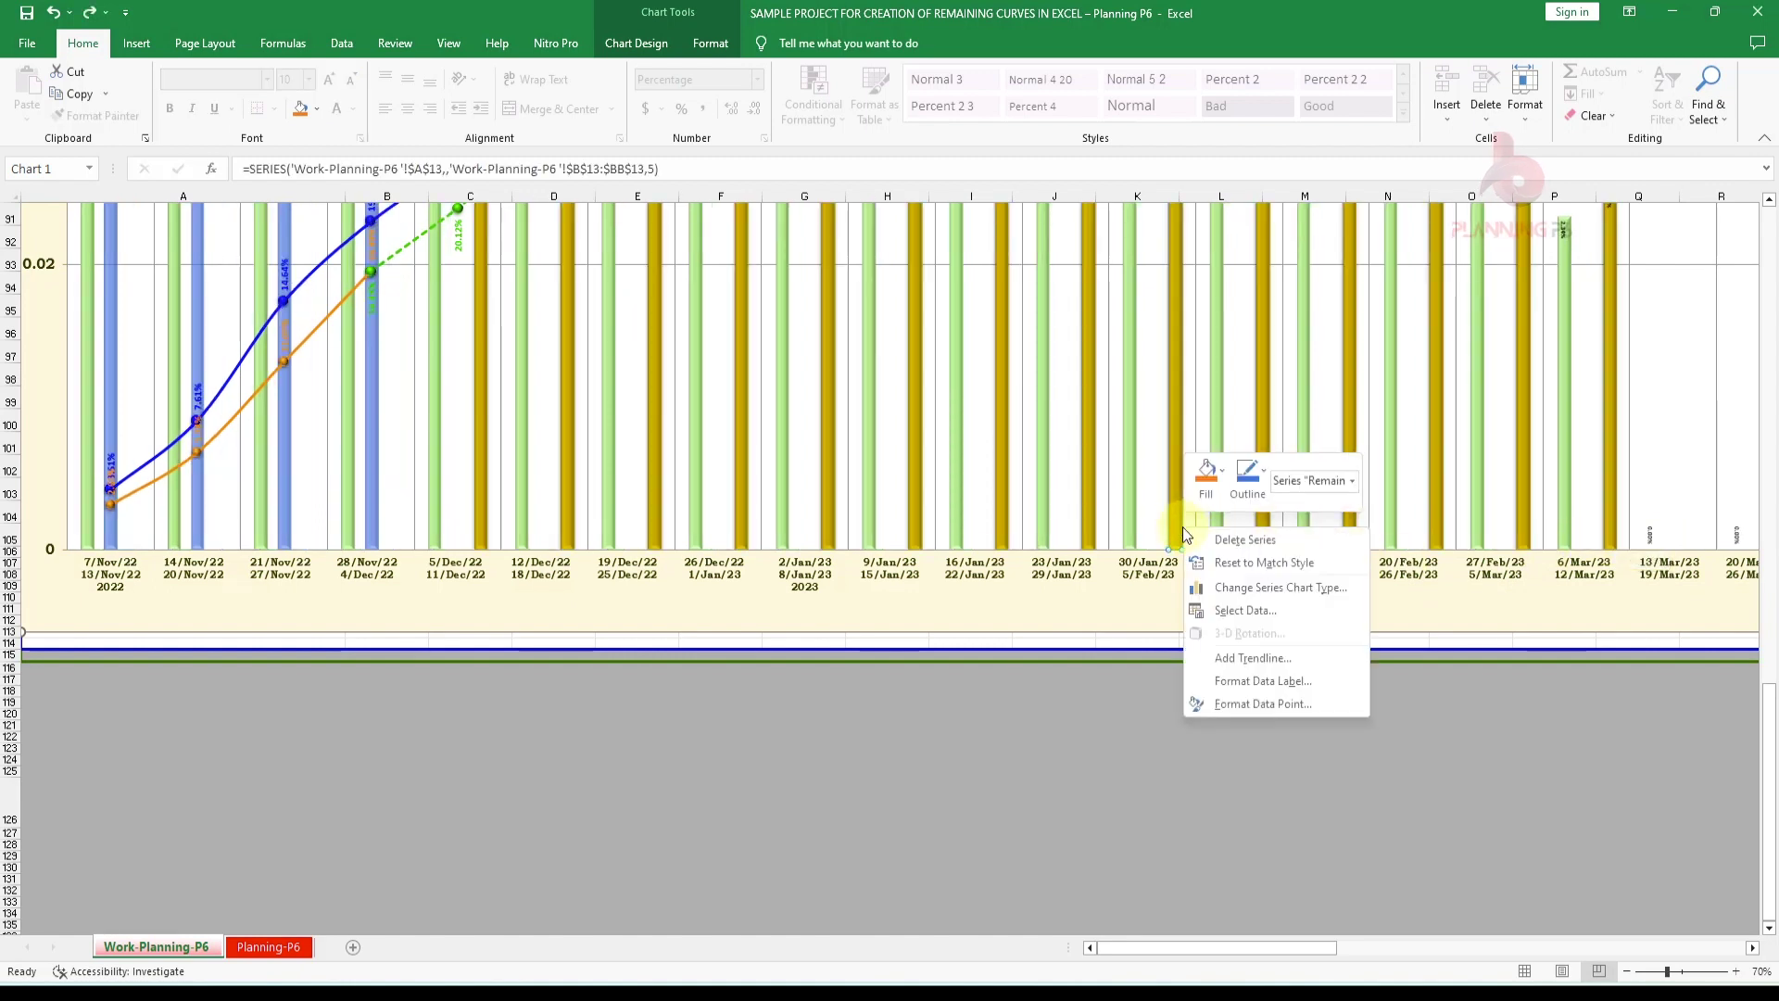
{"action": "left_click", "coordinate": [1247, 582]}
{"action": "scroll", "coordinate": [960, 713], "scroll_direction": "down", "scroll_amount": 3}
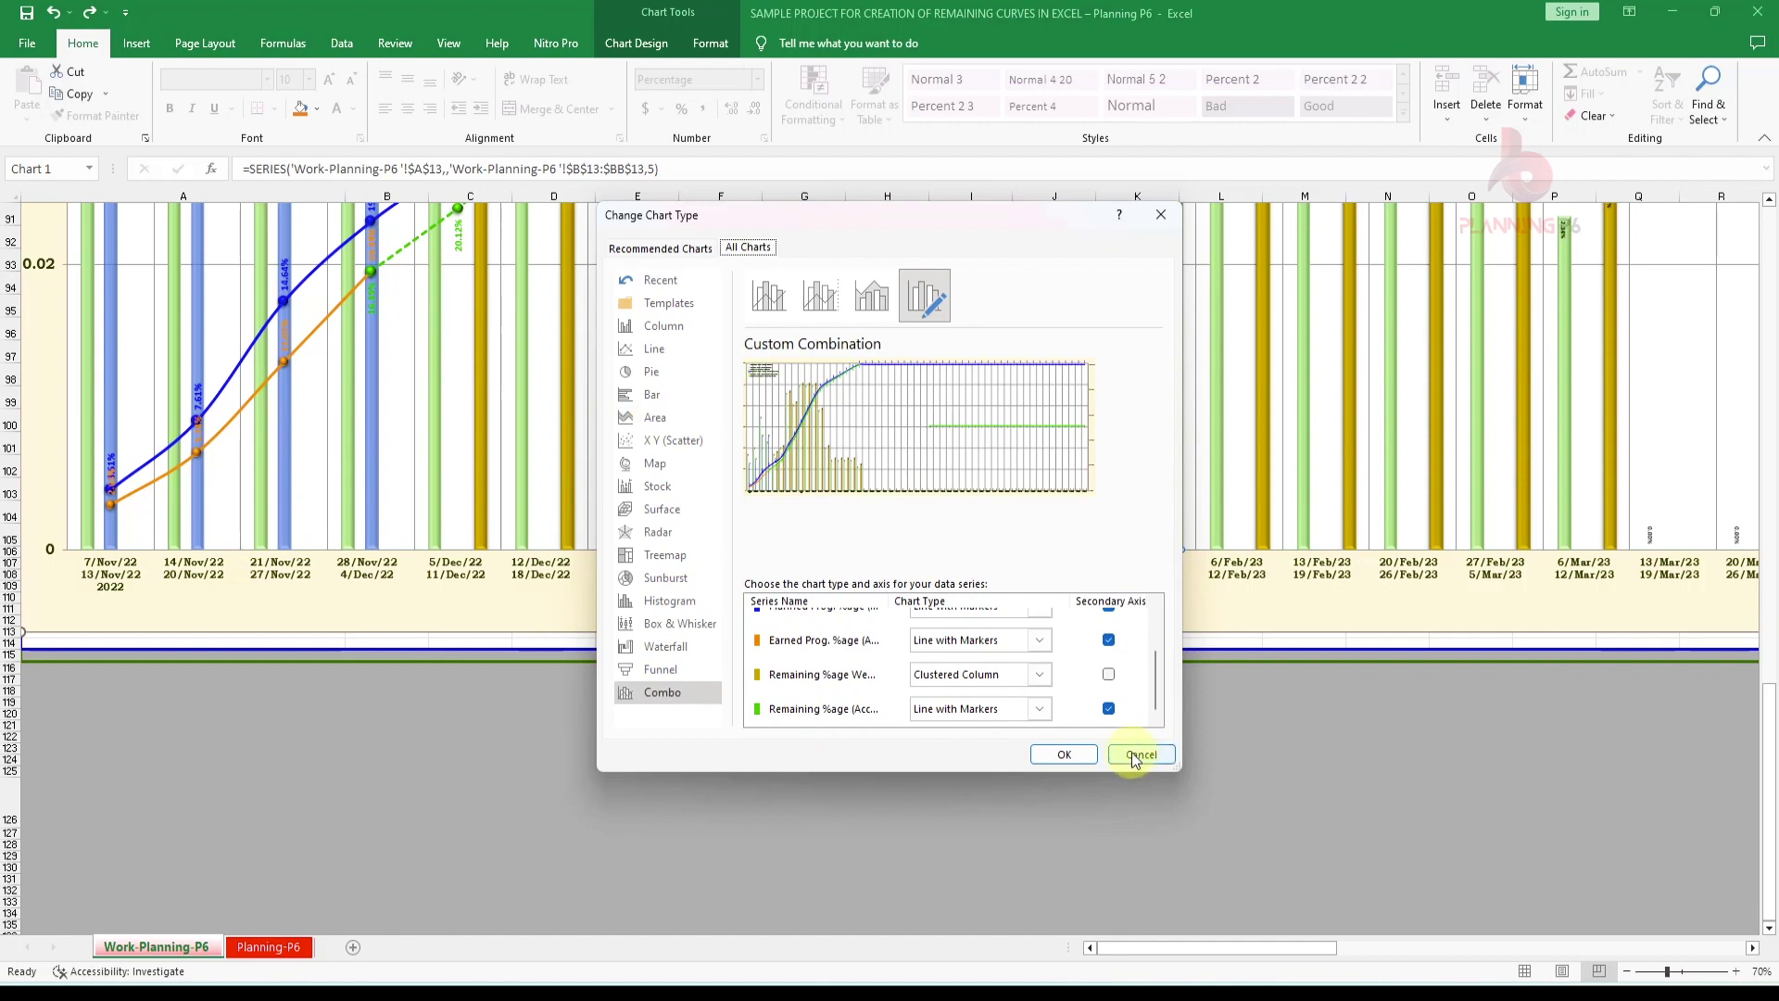
{"action": "scroll", "coordinate": [880, 674], "scroll_direction": "up", "scroll_amount": 3}
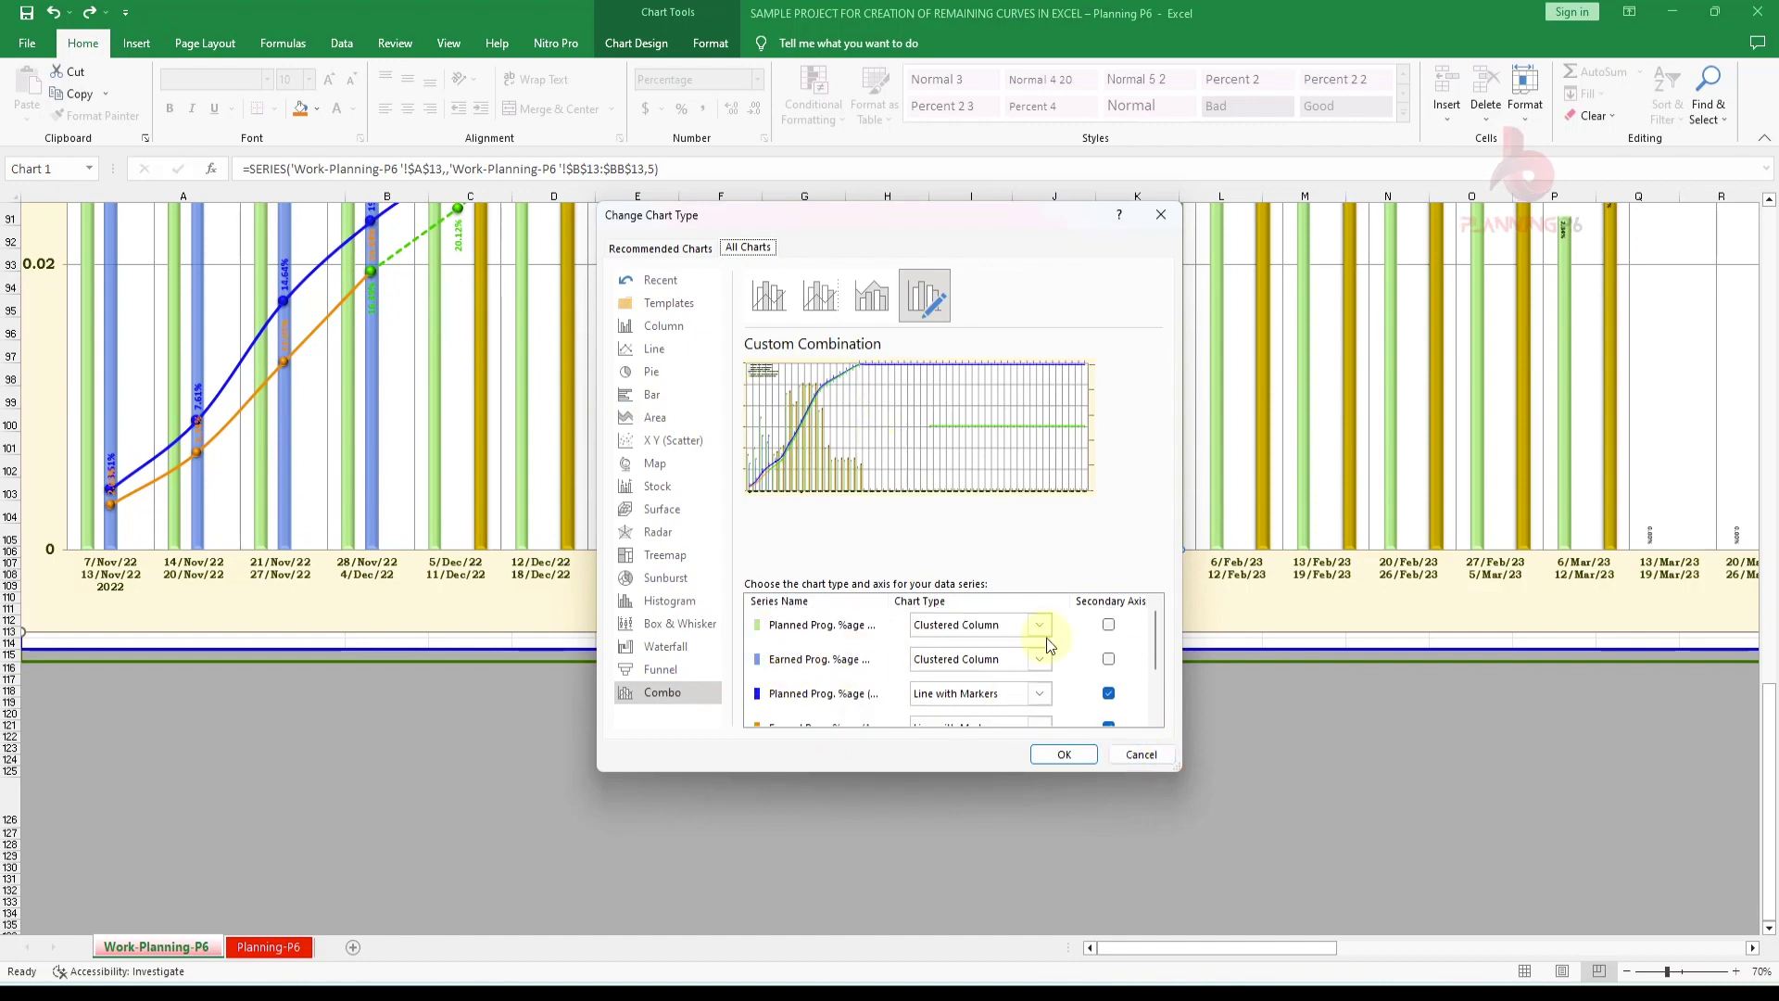
{"action": "left_click", "coordinate": [1140, 755]}
Open the chart's data source and bring up the Planned Prog. %age (Accumulative) series definition
{"action": "scroll", "coordinate": [1043, 599], "scroll_direction": "up", "scroll_amount": 10}
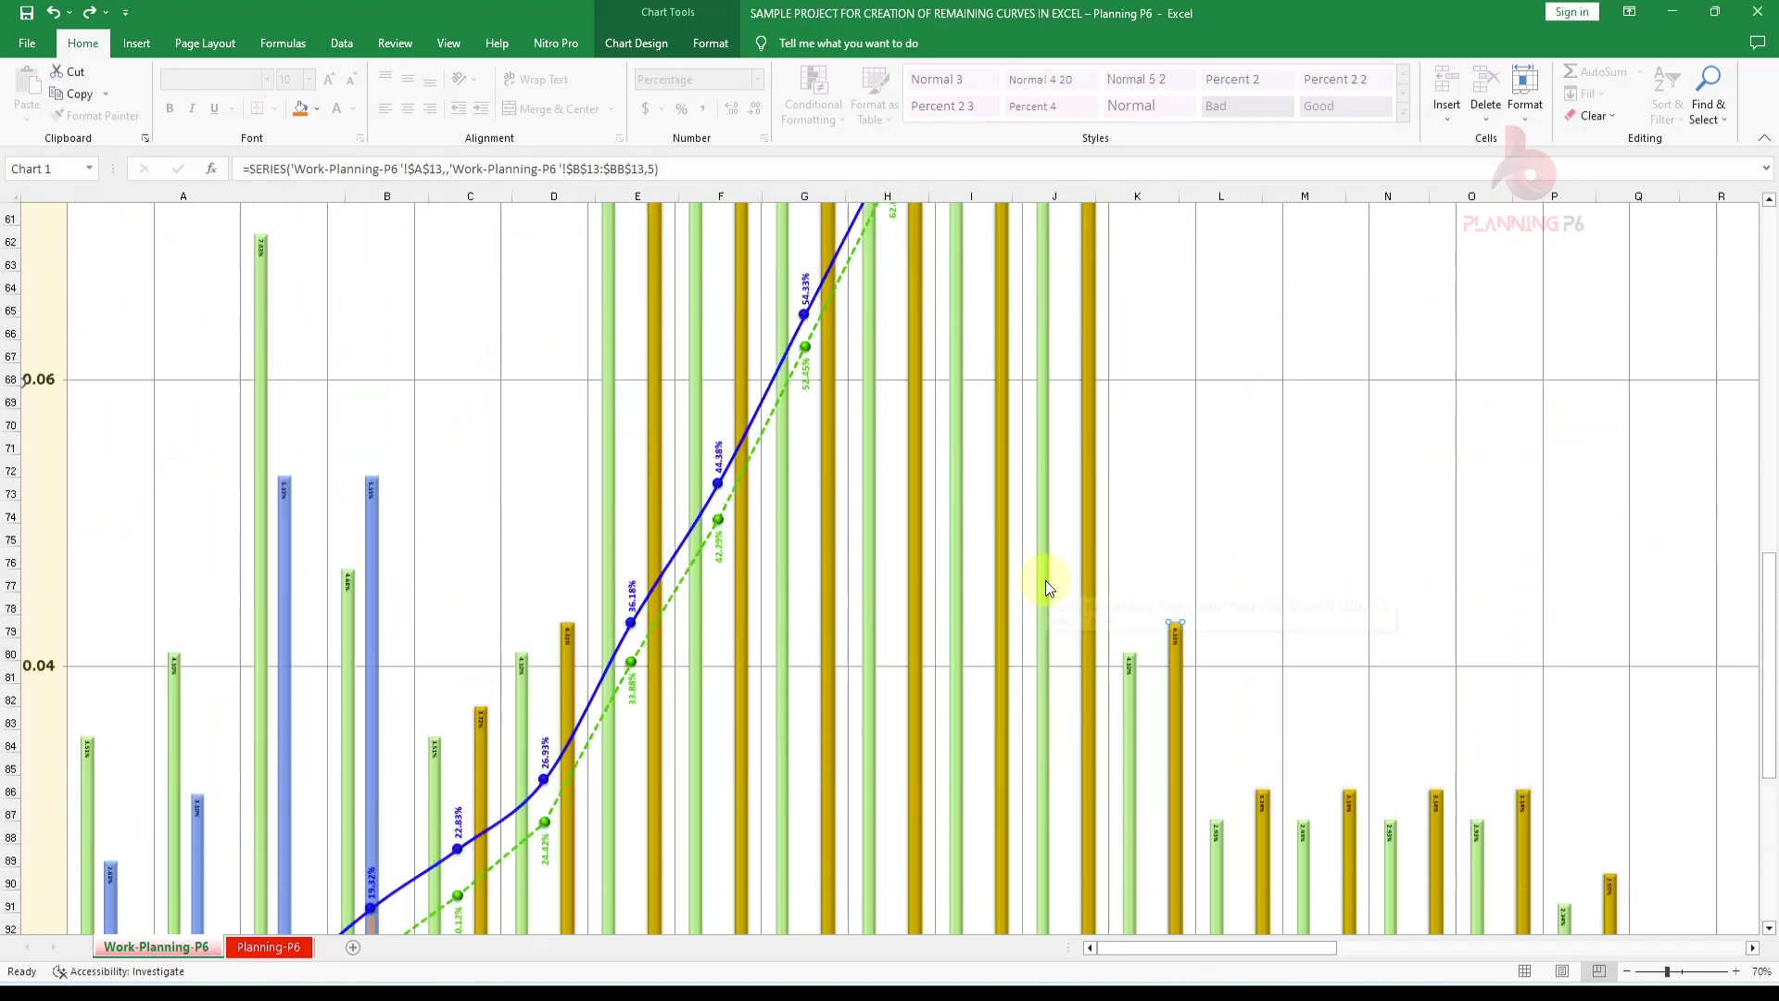
{"action": "scroll", "coordinate": [1045, 580], "scroll_direction": "up", "scroll_amount": 10}
{"action": "right_click", "coordinate": [1159, 553]}
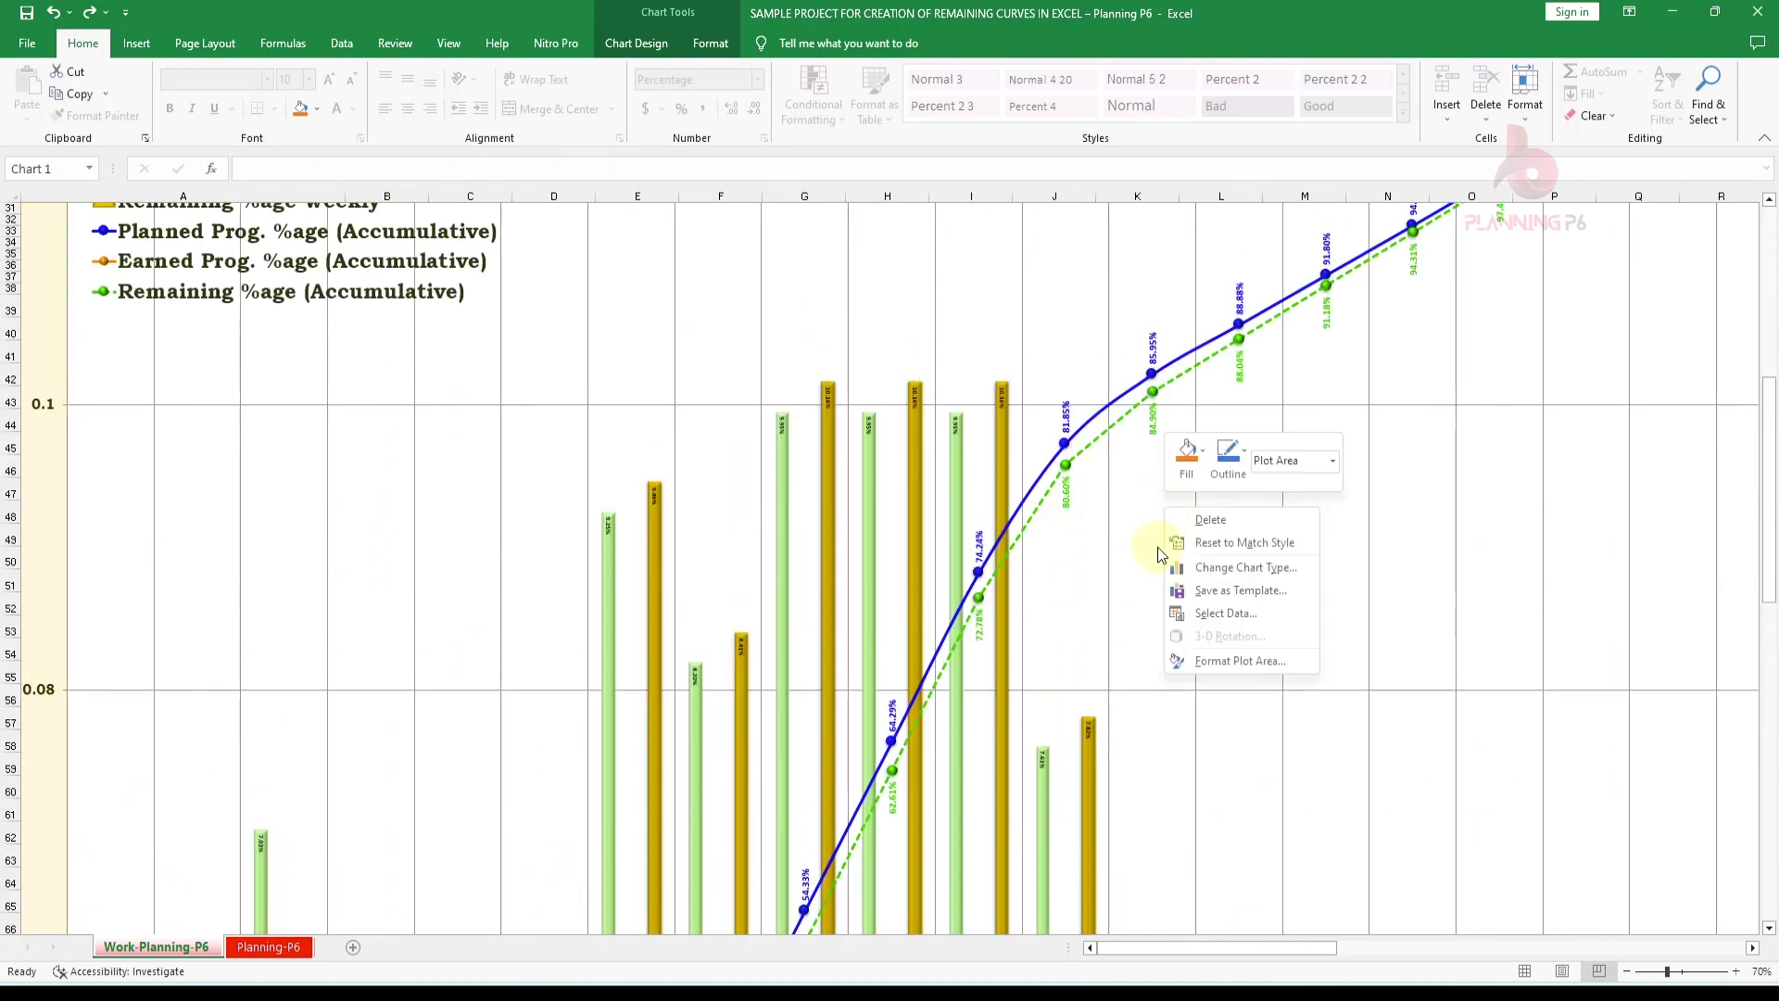
{"action": "left_click", "coordinate": [1225, 613]}
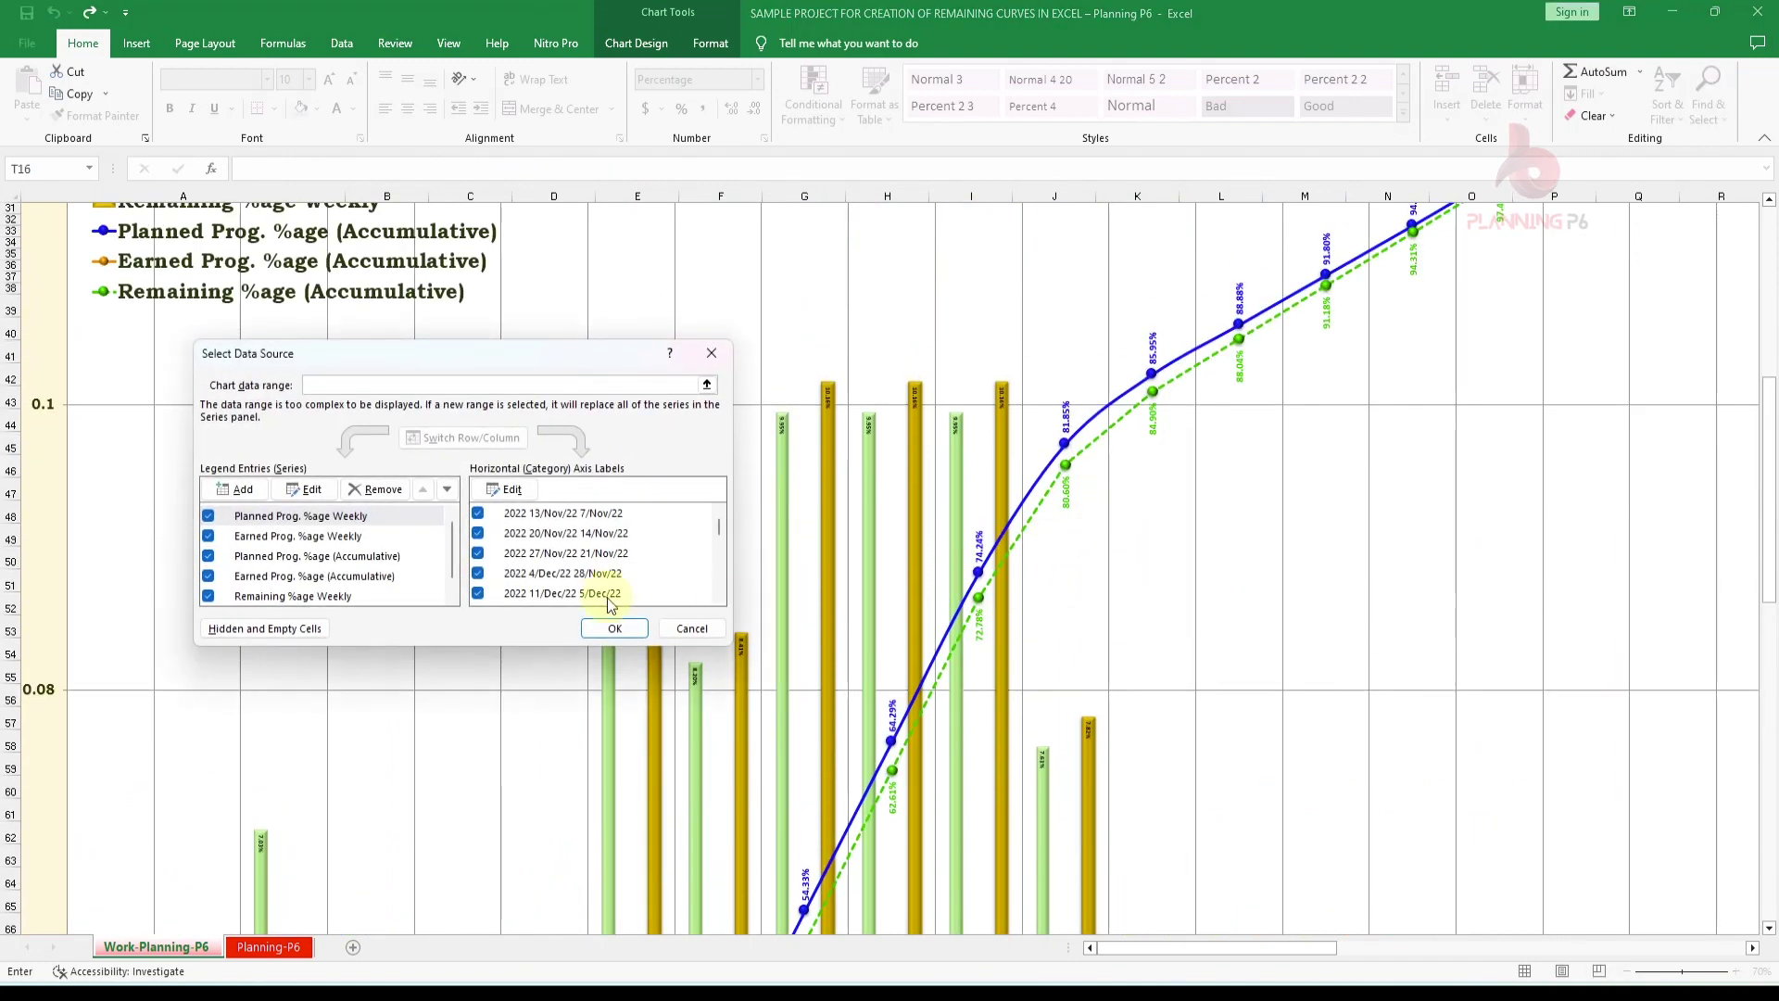
{"action": "scroll", "coordinate": [296, 526], "scroll_direction": "down", "scroll_amount": 4}
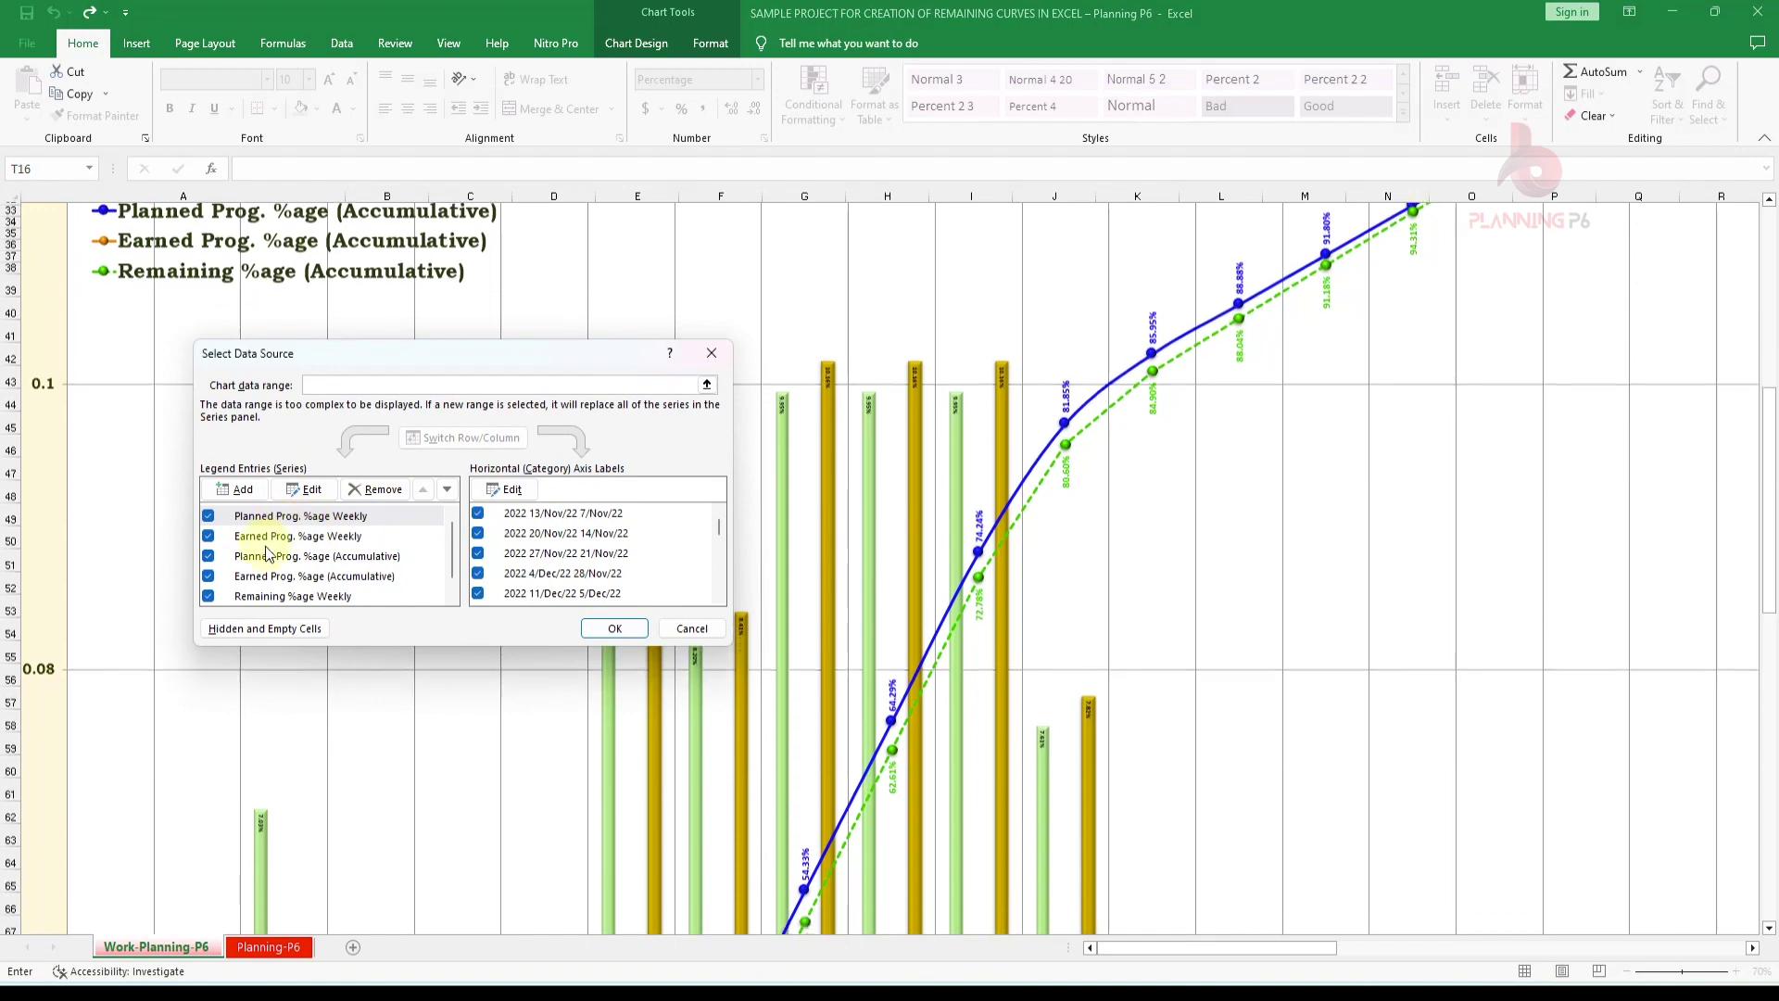
{"action": "left_click", "coordinate": [299, 557]}
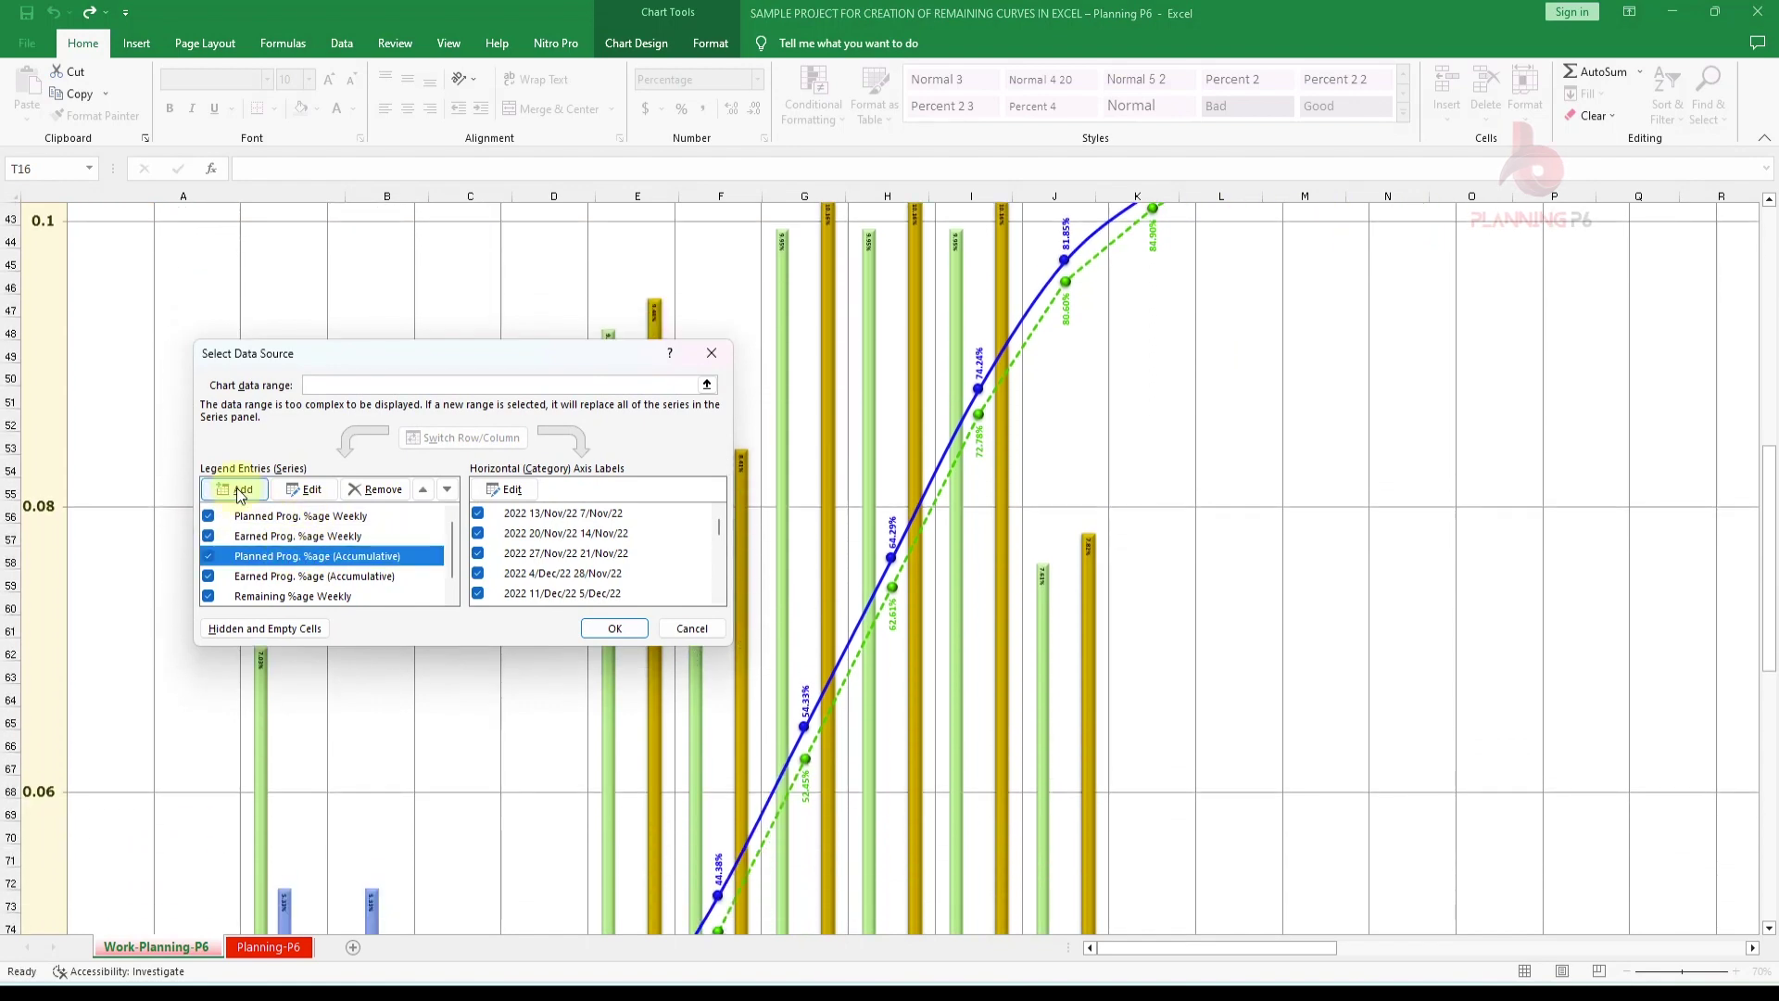
{"action": "left_click", "coordinate": [305, 489]}
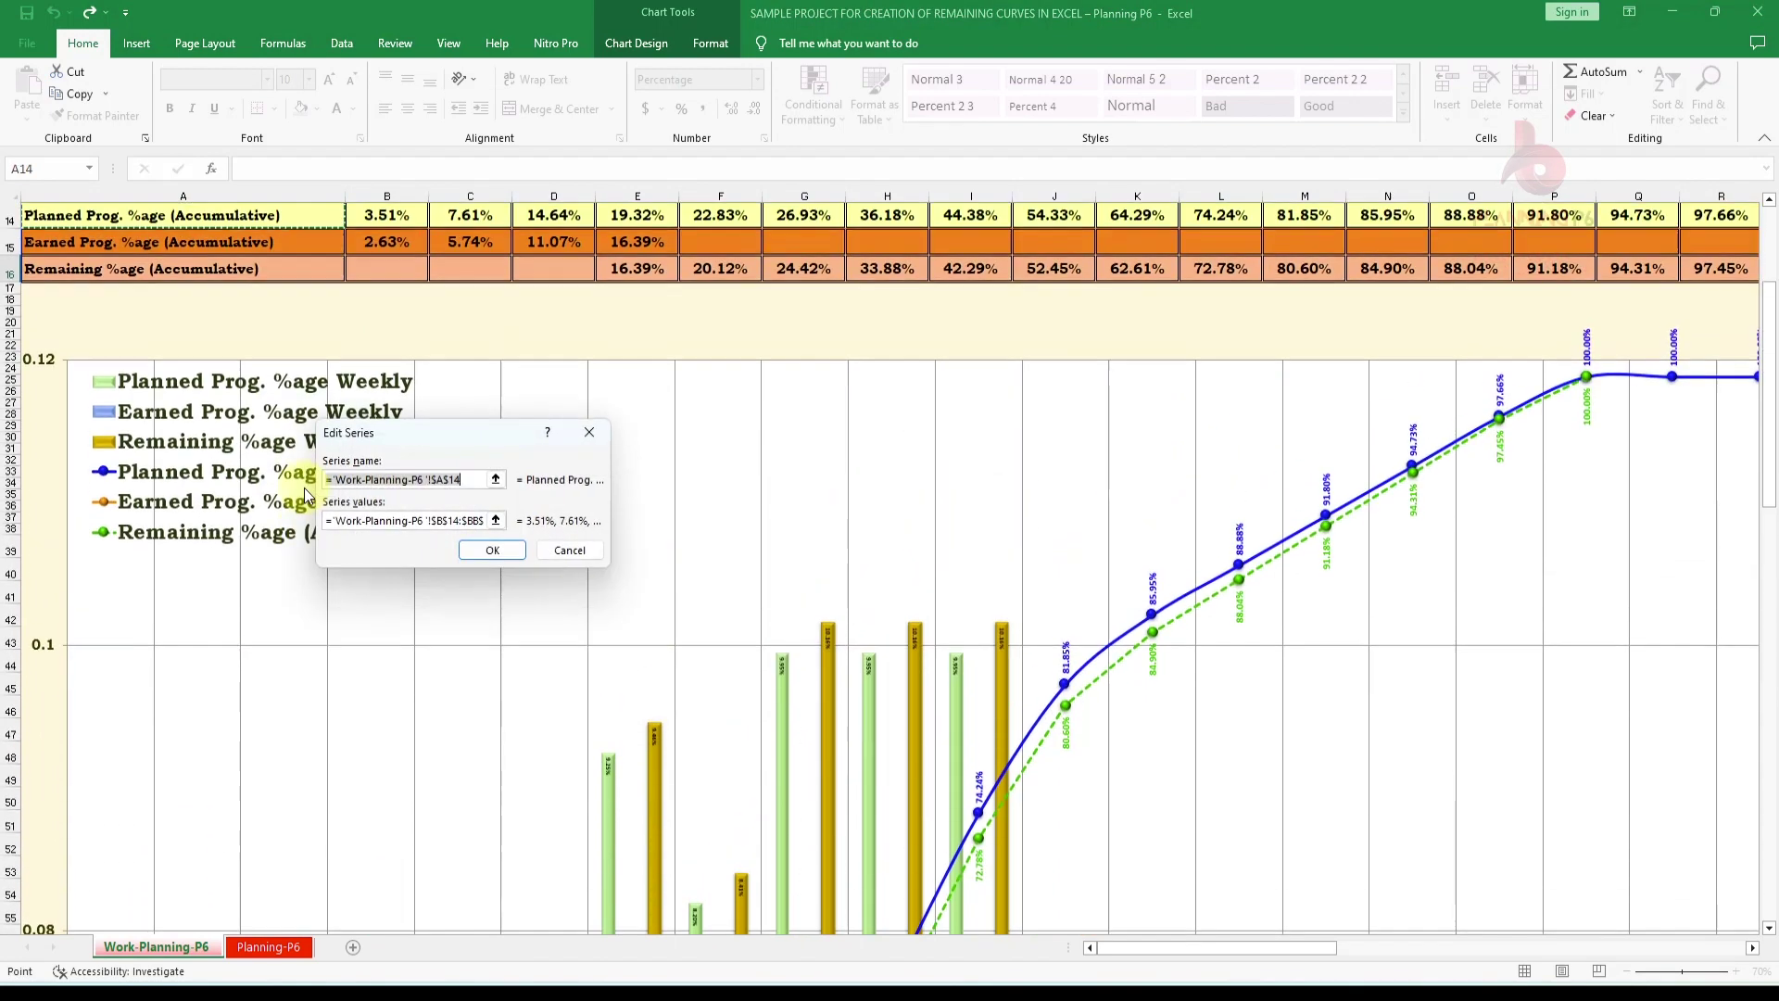
Examine the cell range supplying the Planned Prog. %age (Accumulative) series values against the table rows and close the data source settings
{"action": "left_click", "coordinate": [495, 520]}
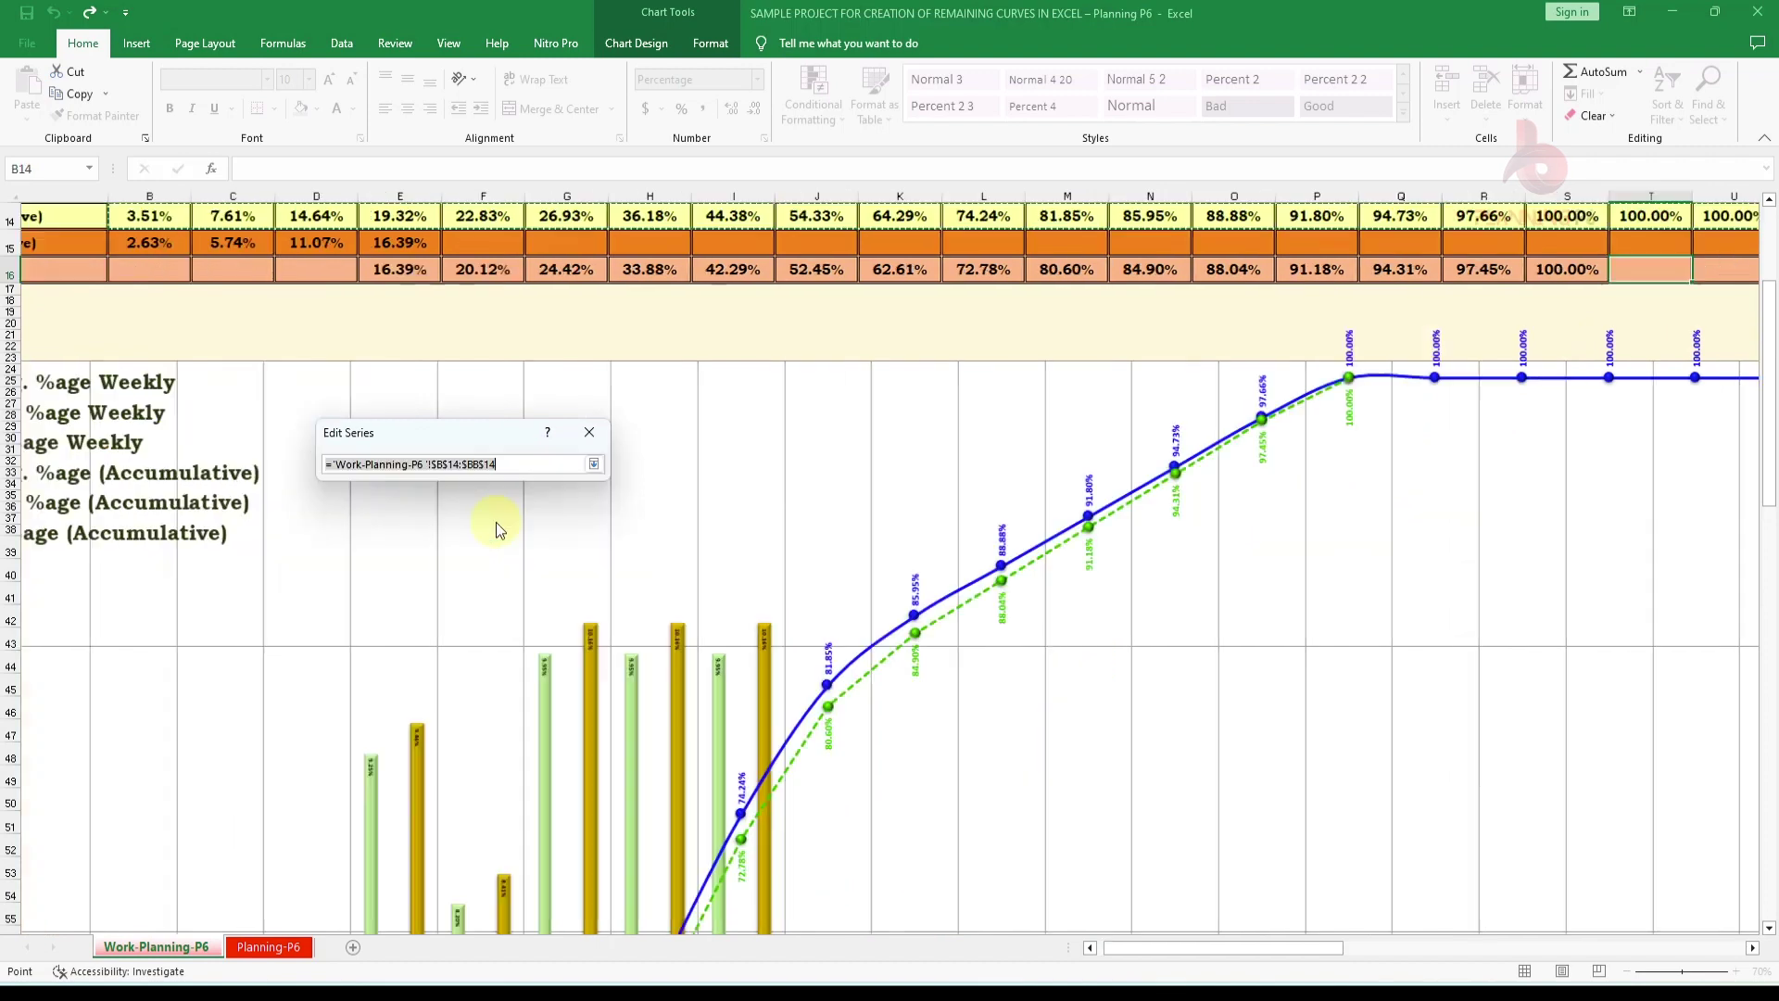
{"action": "left_click_drag", "start_coordinate": [1248, 941], "coordinate": [980, 927]}
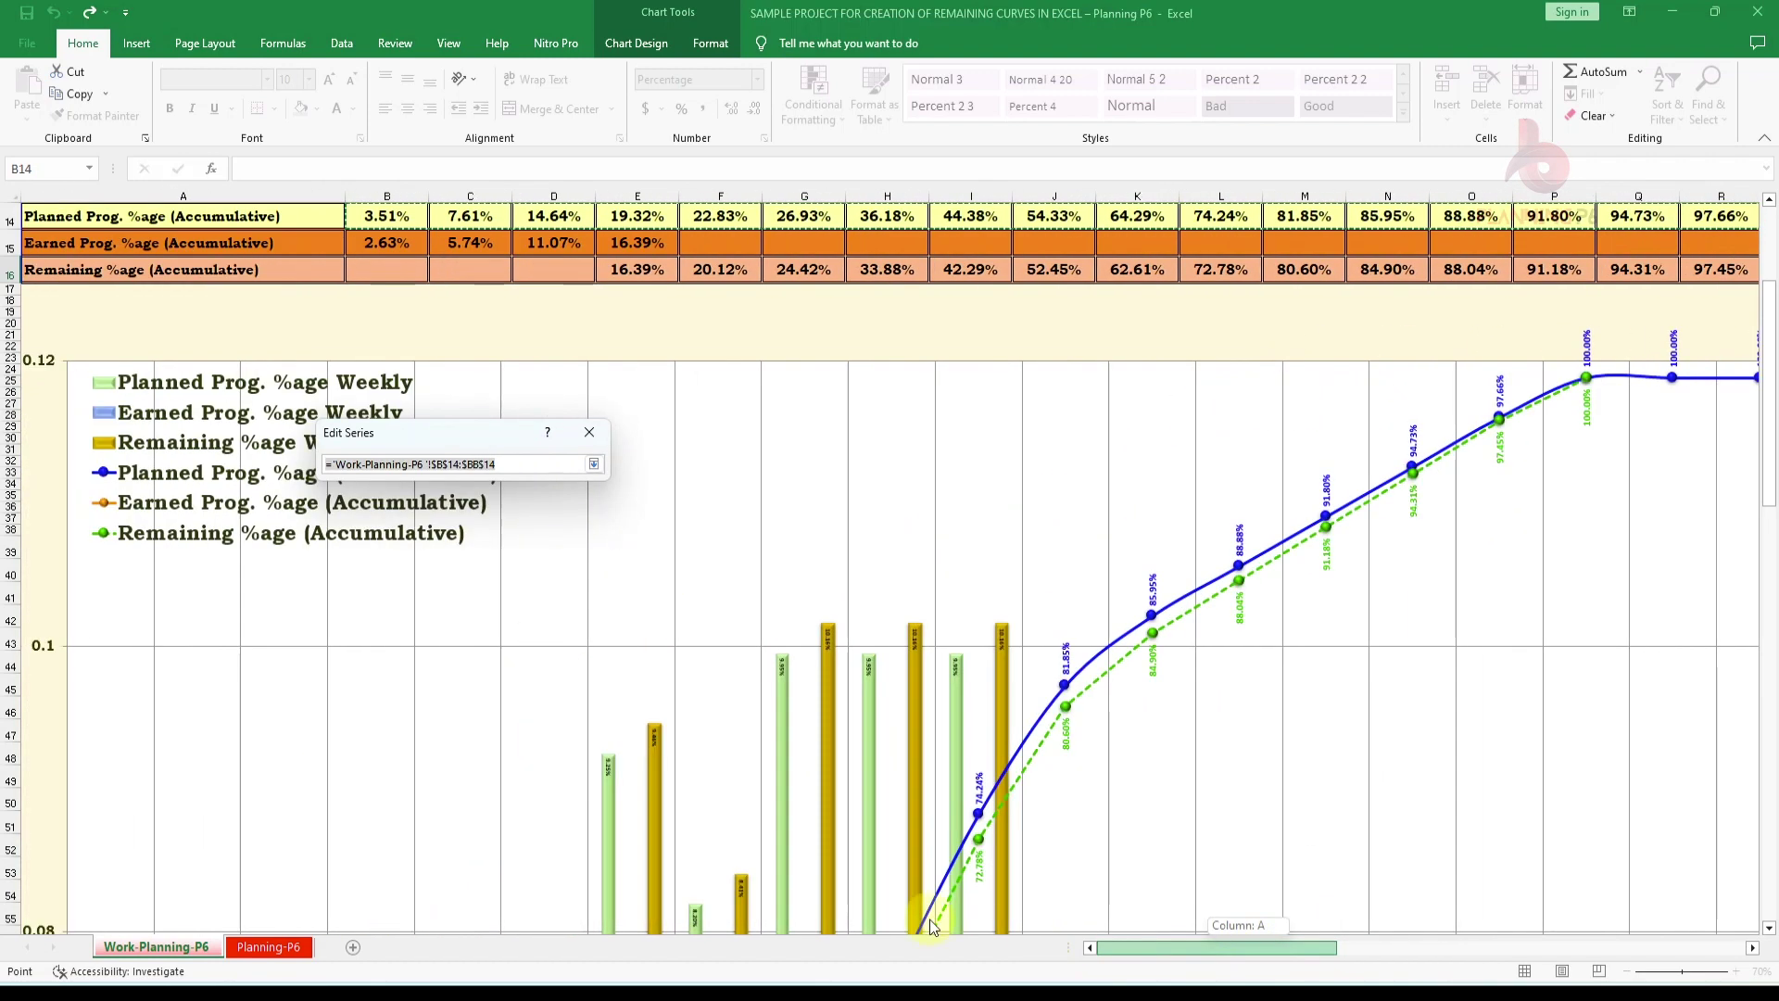
{"action": "scroll", "coordinate": [651, 426], "scroll_direction": "up", "scroll_amount": 3}
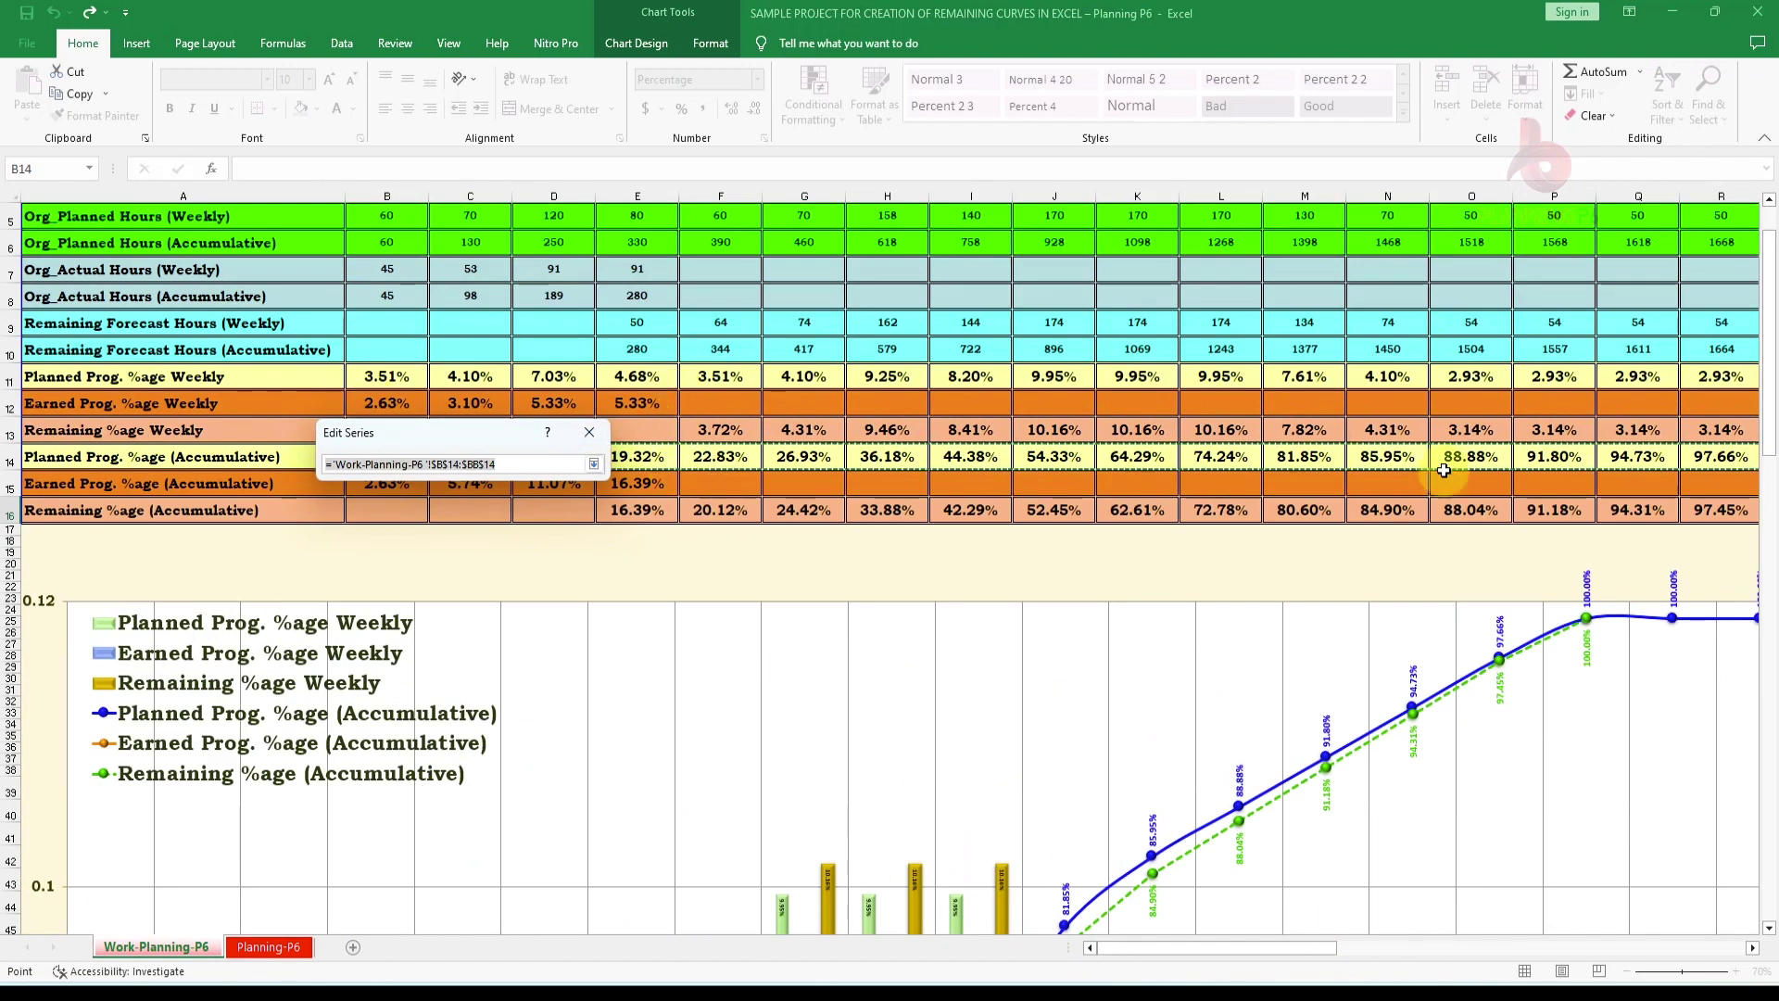
{"action": "left_click_drag", "start_coordinate": [1301, 945], "coordinate": [1079, 830]}
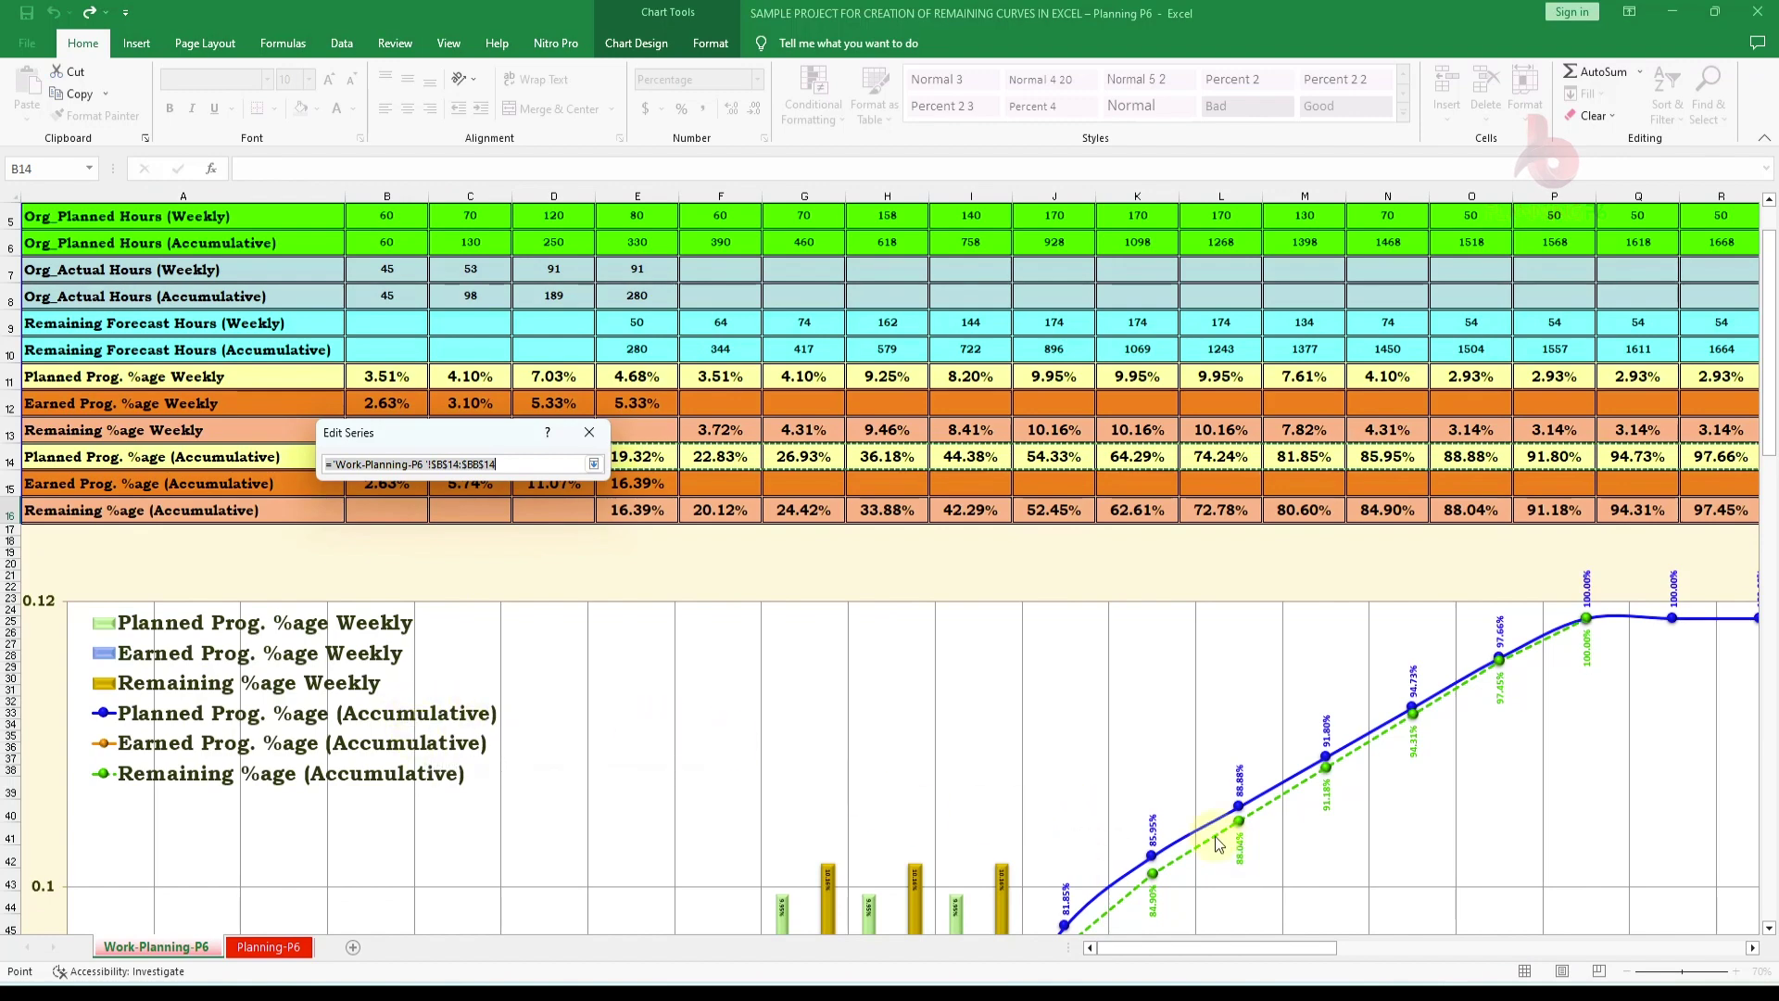
{"action": "scroll", "coordinate": [1235, 706], "scroll_direction": "down", "scroll_amount": 2}
{"action": "key", "text": "Return"}
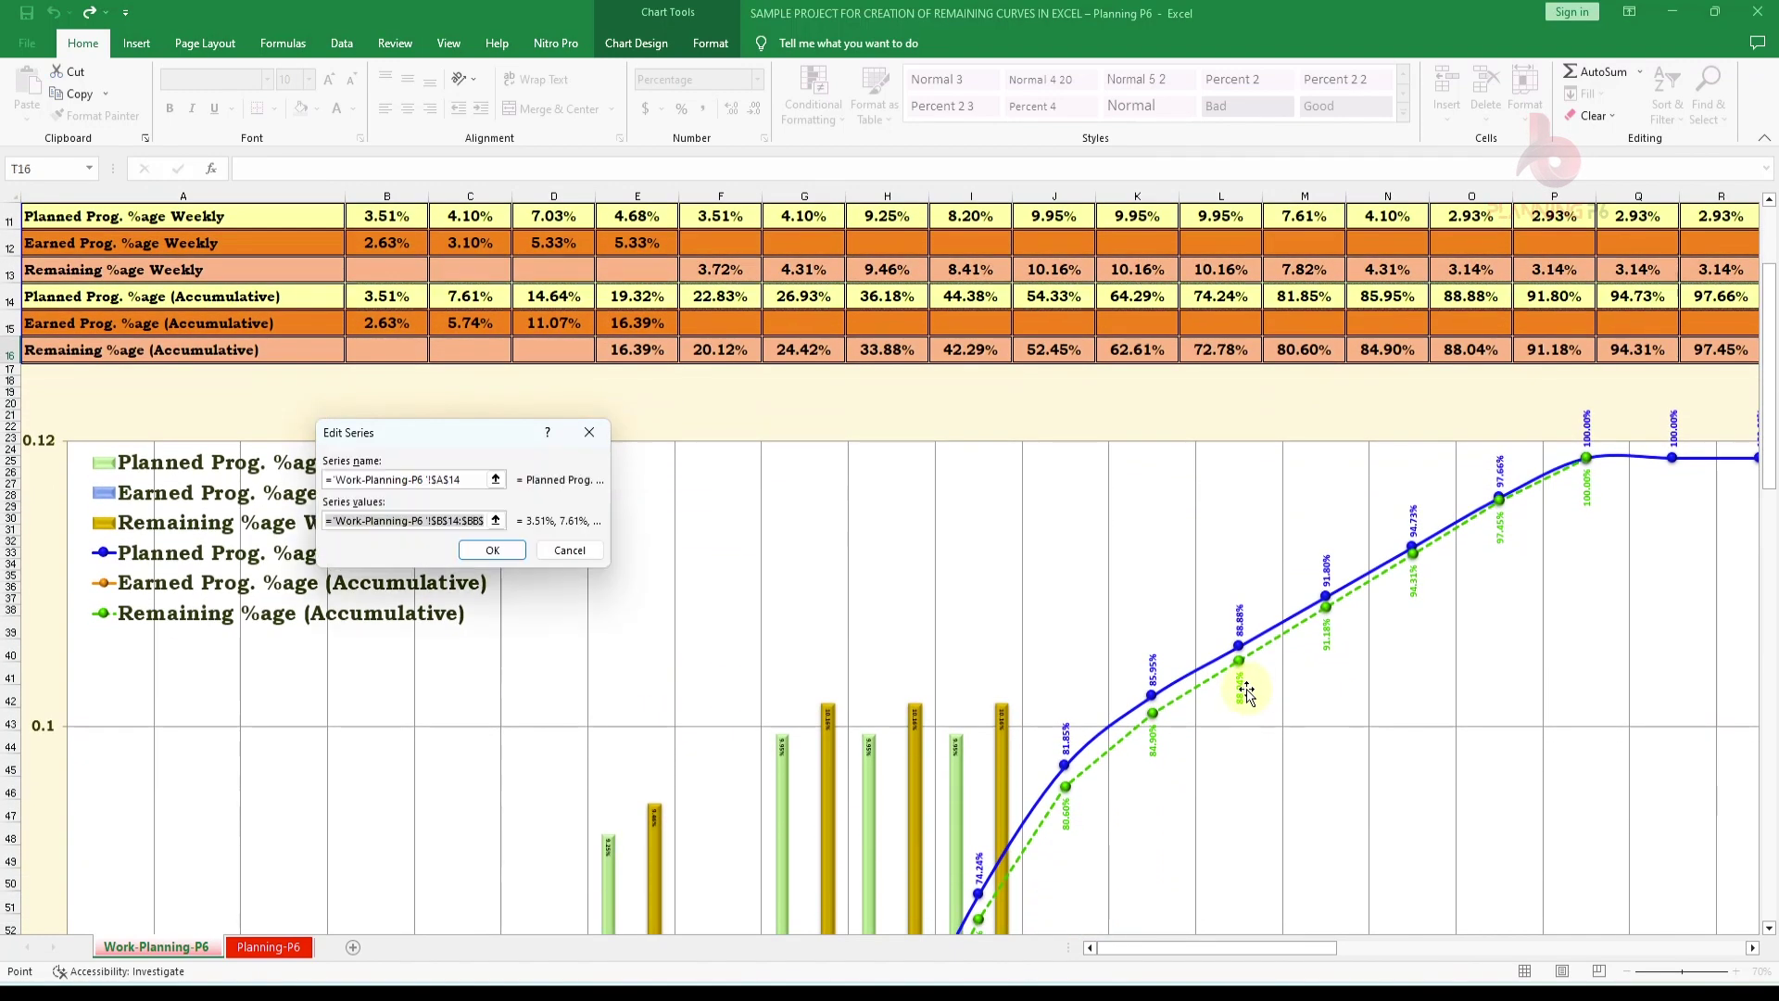
{"action": "key", "text": "Return"}
{"action": "key", "text": "Return"}
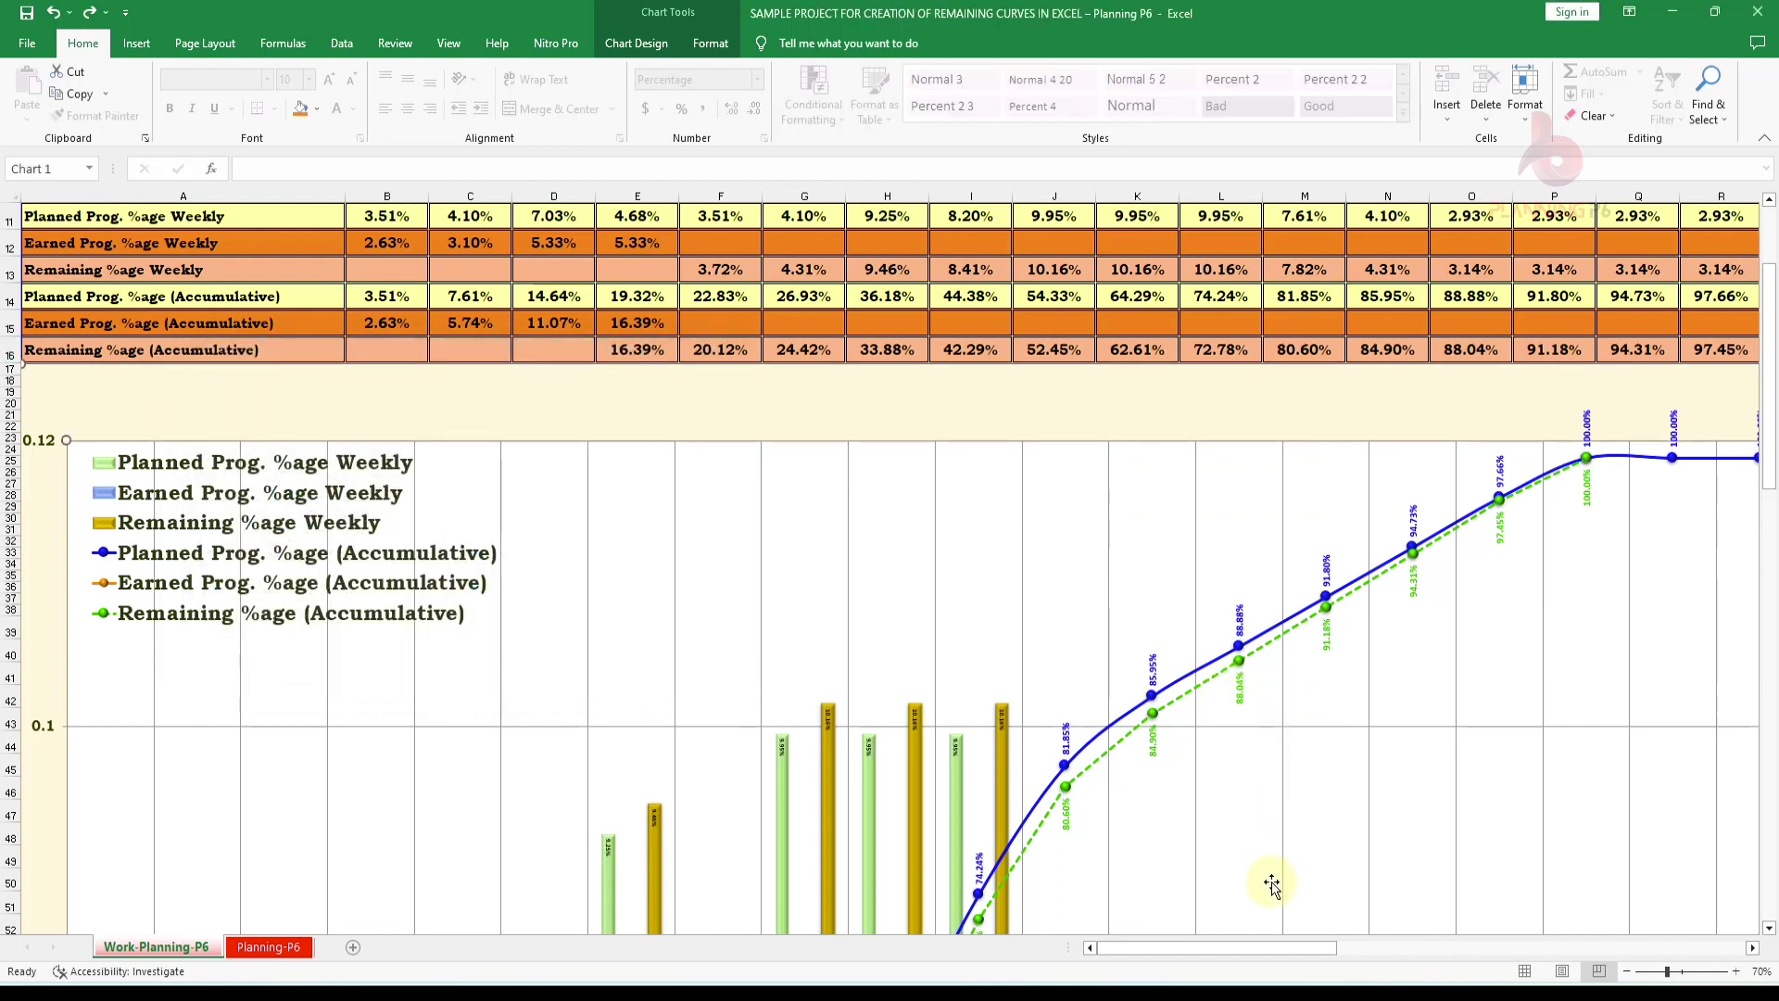
Review the data label position options for the Planned Prog. %age (Accumulative) curve at the far end of the chart
{"action": "left_click_drag", "start_coordinate": [1286, 949], "coordinate": [1751, 905]}
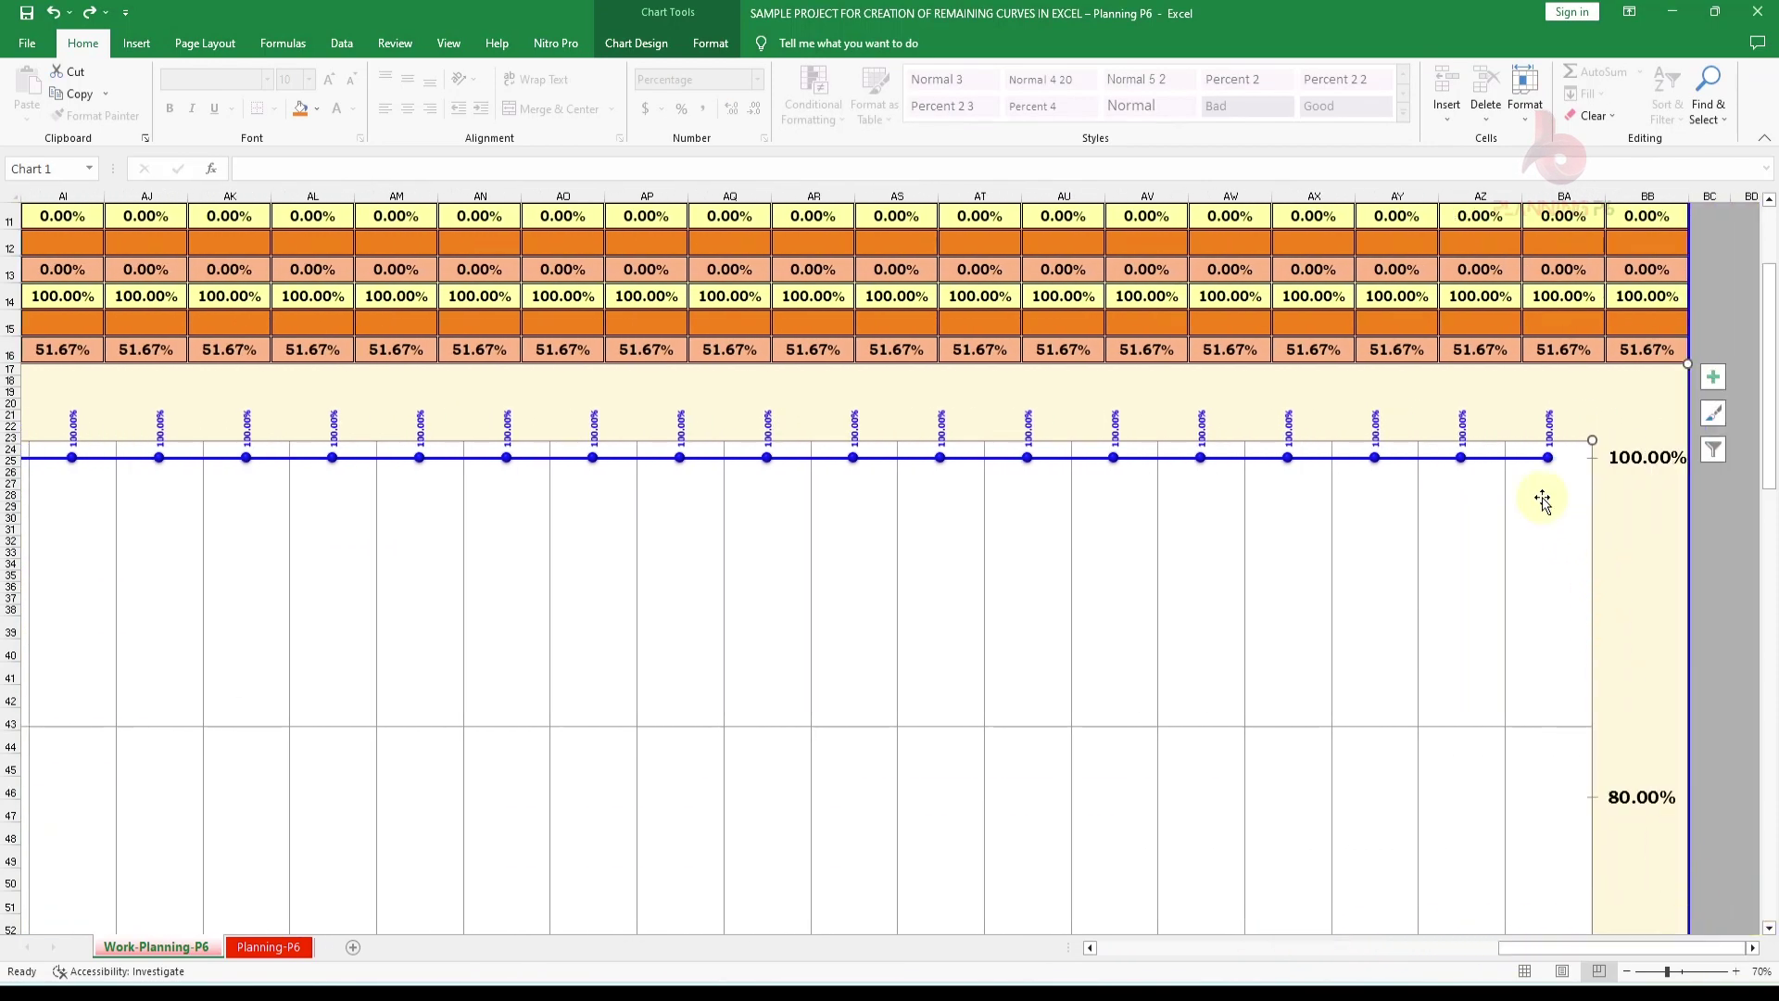
{"action": "left_click", "coordinate": [1540, 462]}
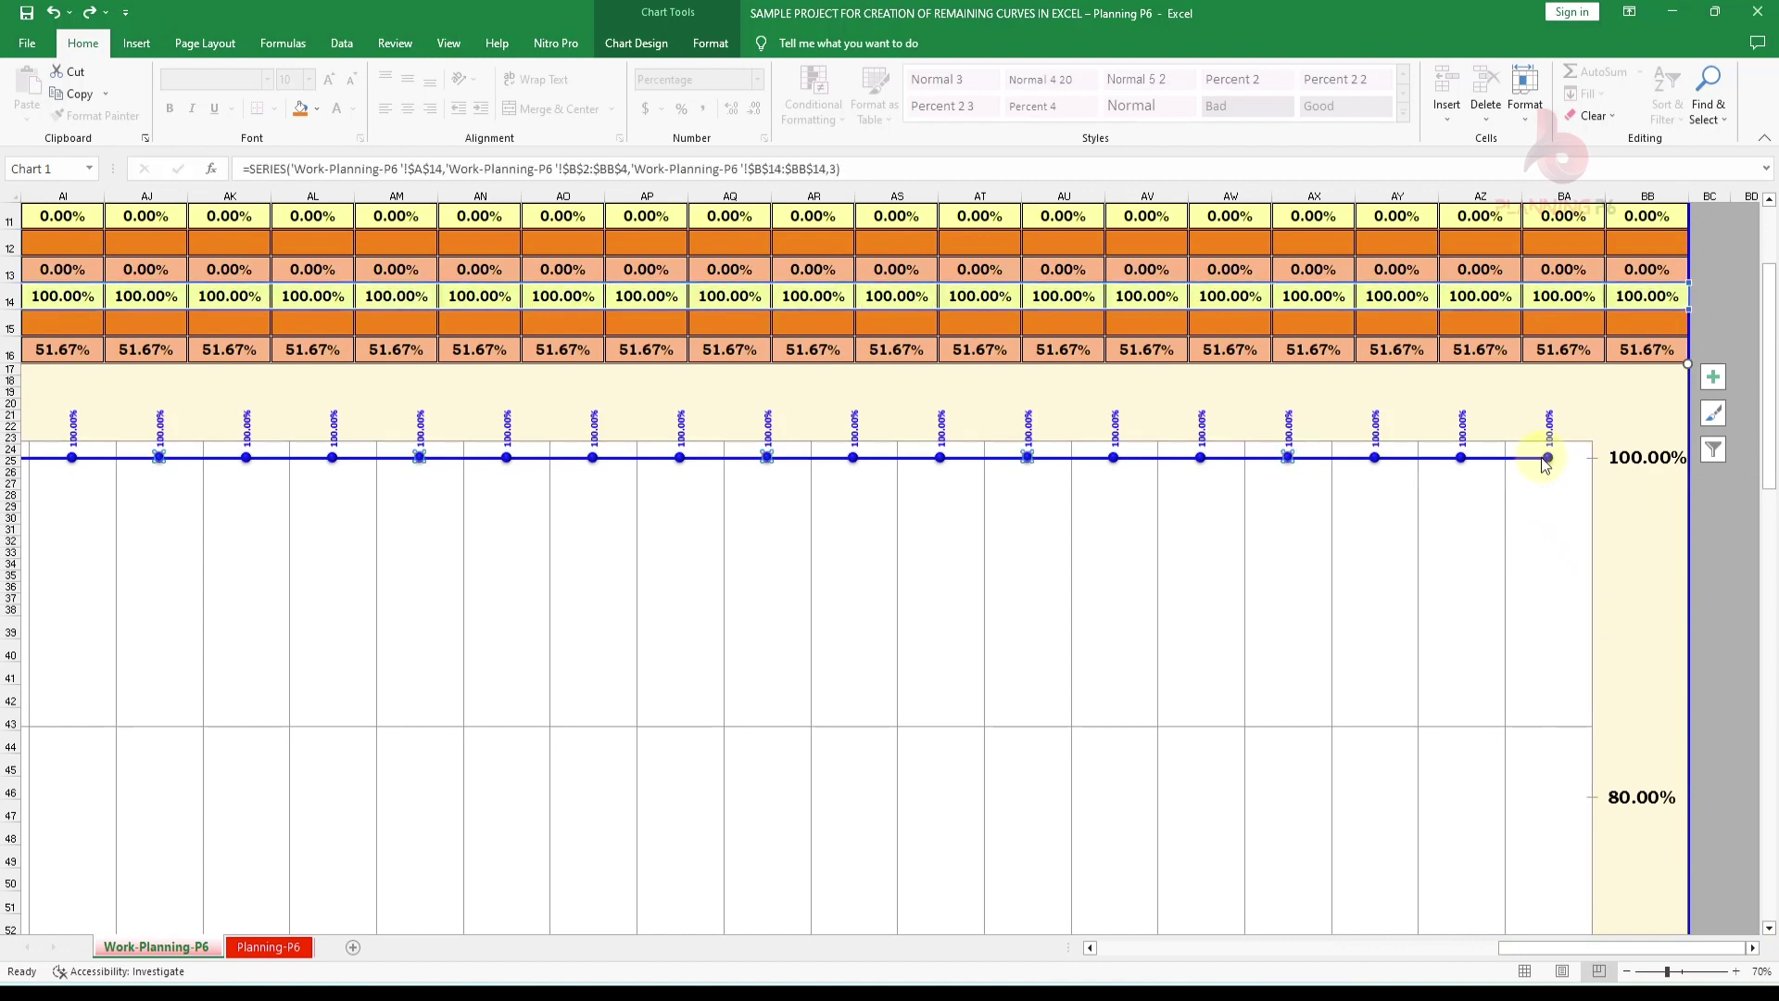
{"action": "left_click", "coordinate": [1290, 428]}
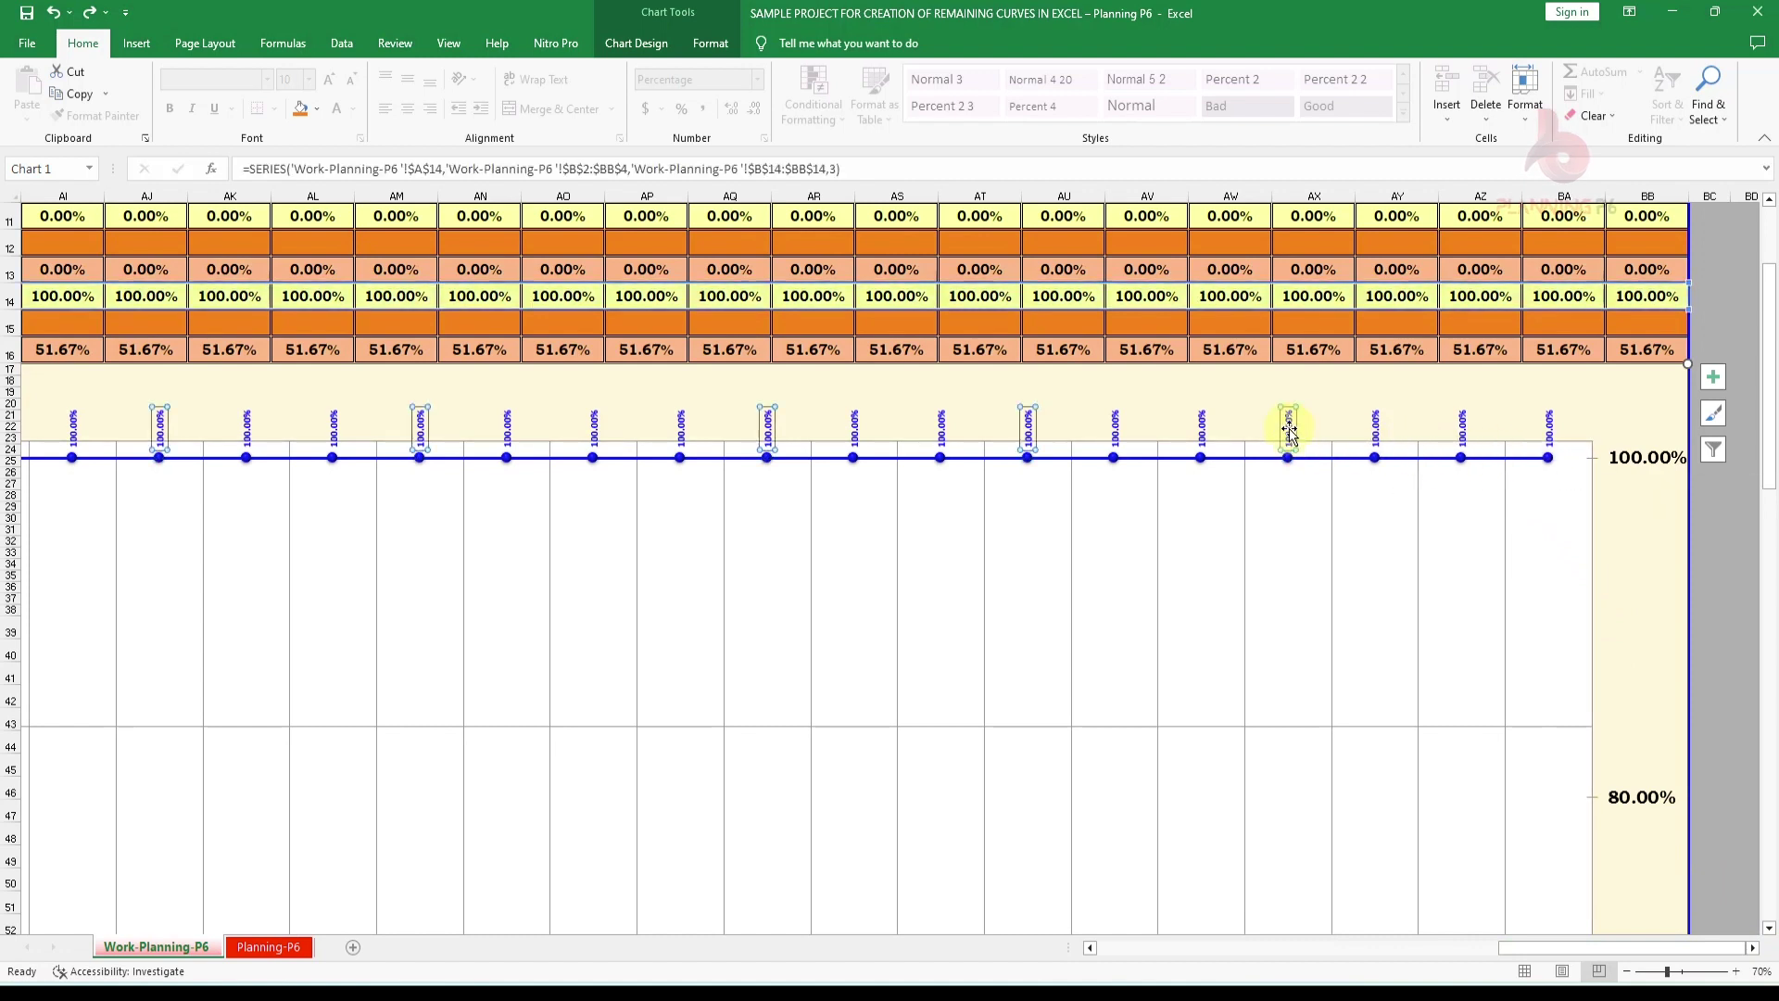
{"action": "left_click", "coordinate": [1199, 459]}
{"action": "left_click", "coordinate": [1713, 377]}
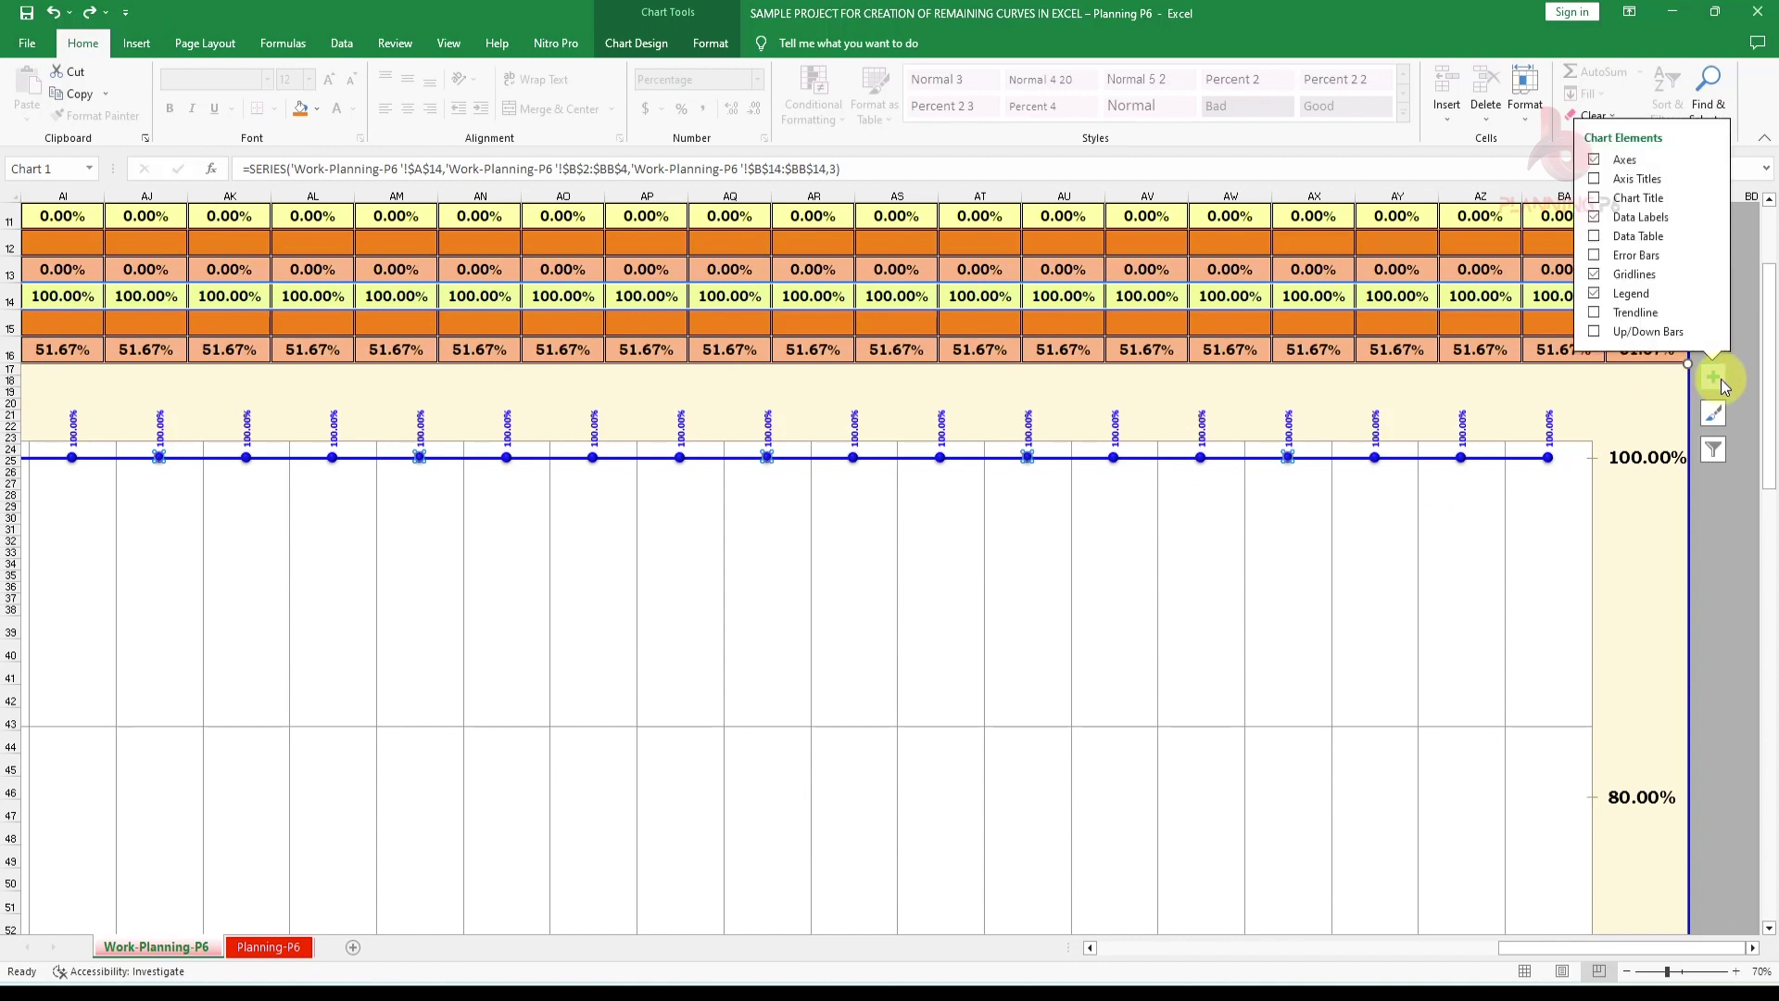
{"action": "left_click", "coordinate": [1711, 216]}
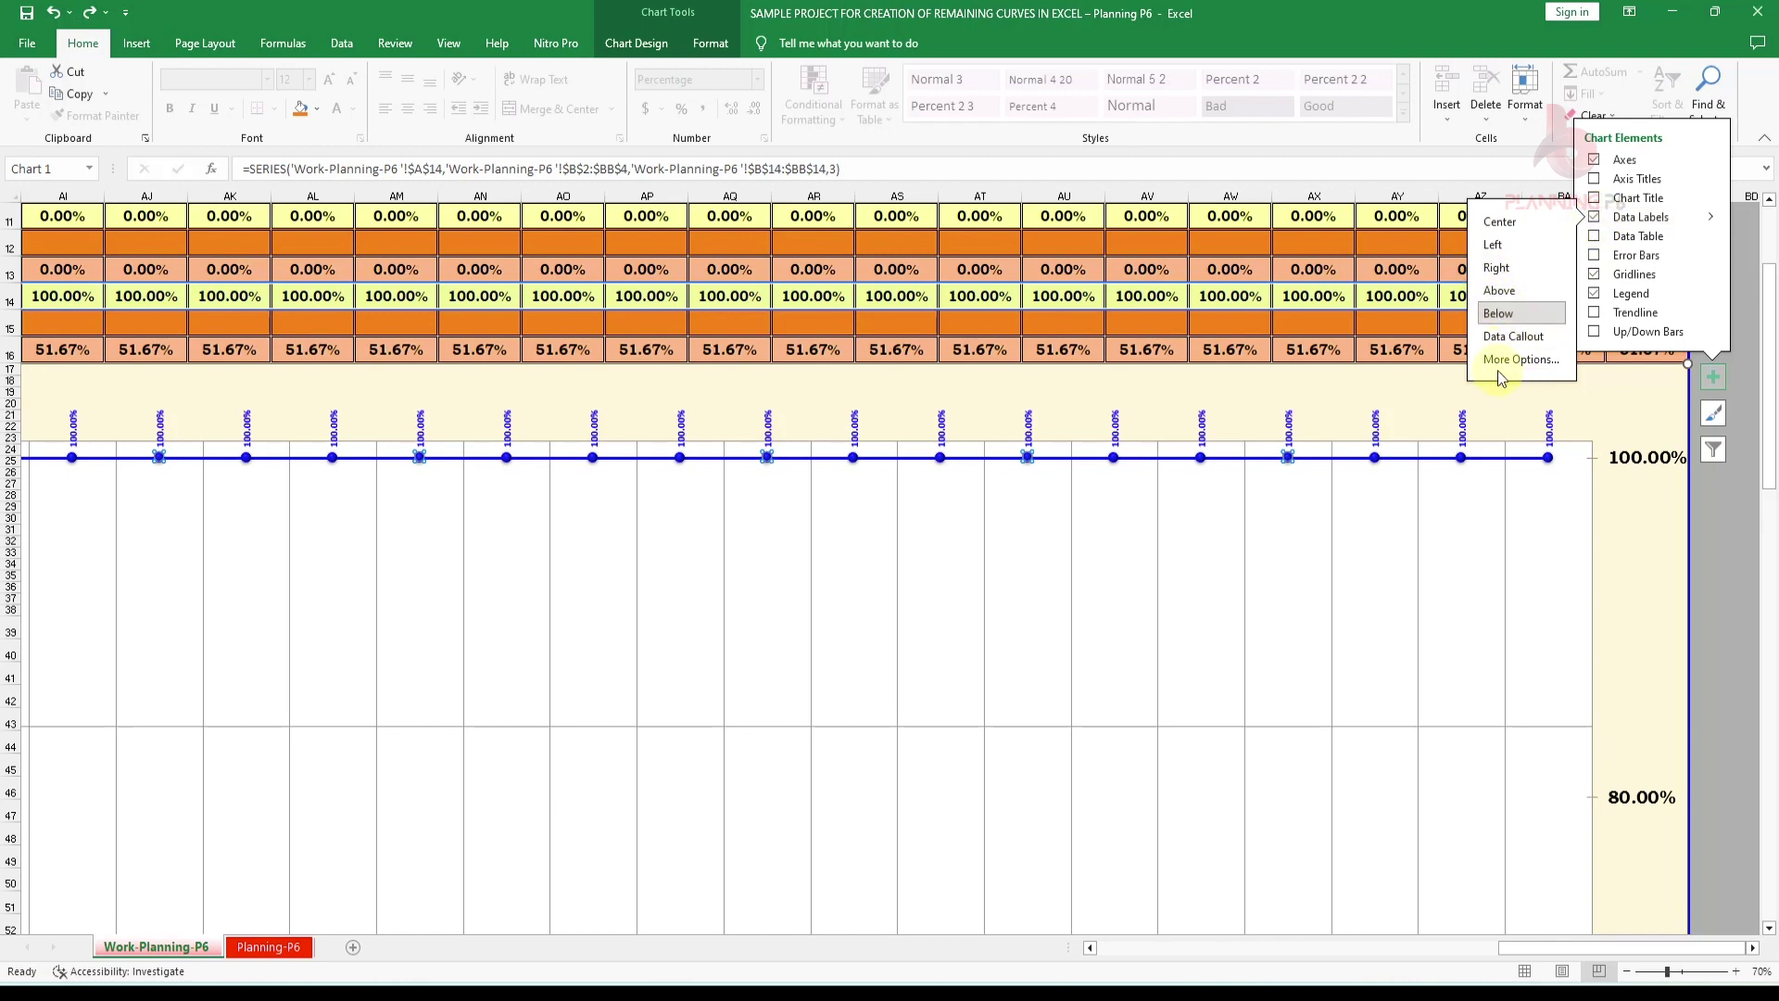
Try different font sizes and red text on the Planned Prog. %age (Accumulative) data labels
{"action": "left_click", "coordinate": [1291, 435]}
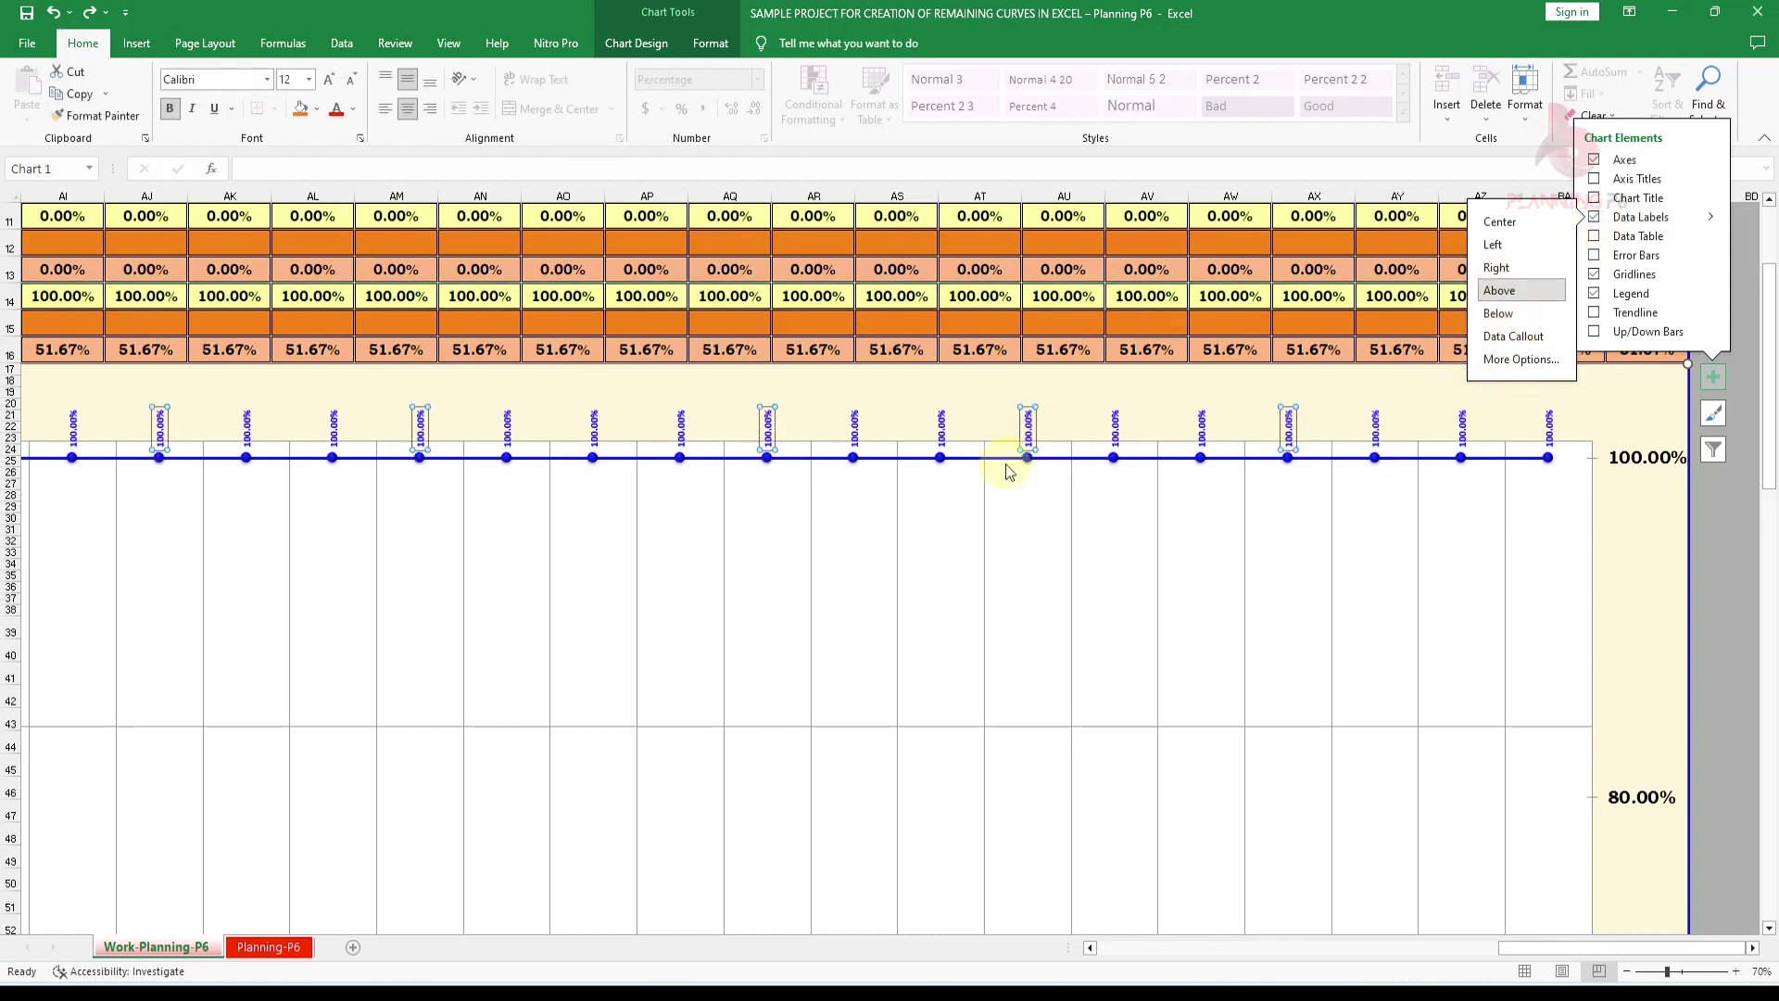
{"action": "left_click", "coordinate": [330, 82]}
{"action": "left_click", "coordinate": [330, 82]}
{"action": "left_click", "coordinate": [349, 82]}
{"action": "left_click", "coordinate": [349, 82]}
{"action": "left_click", "coordinate": [335, 110]}
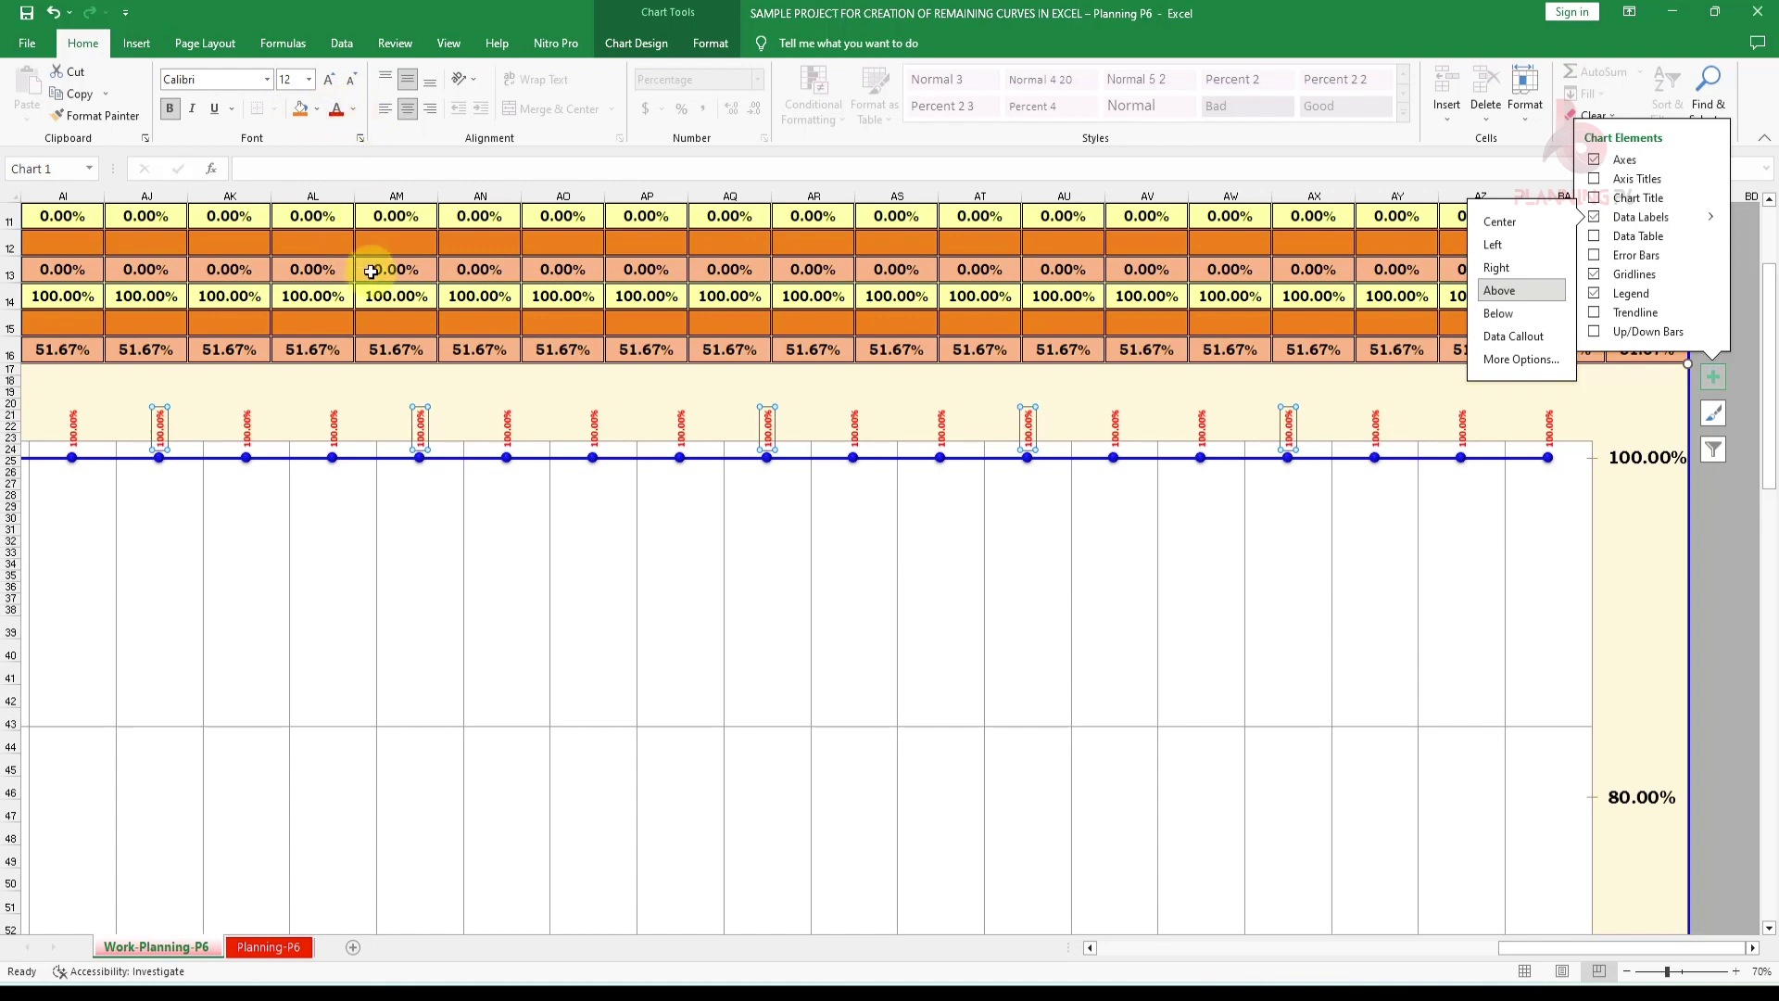
Try an orange fill on the Planned Prog. %age (Accumulative) data labels and undo the formatting
{"action": "left_click", "coordinate": [300, 111]}
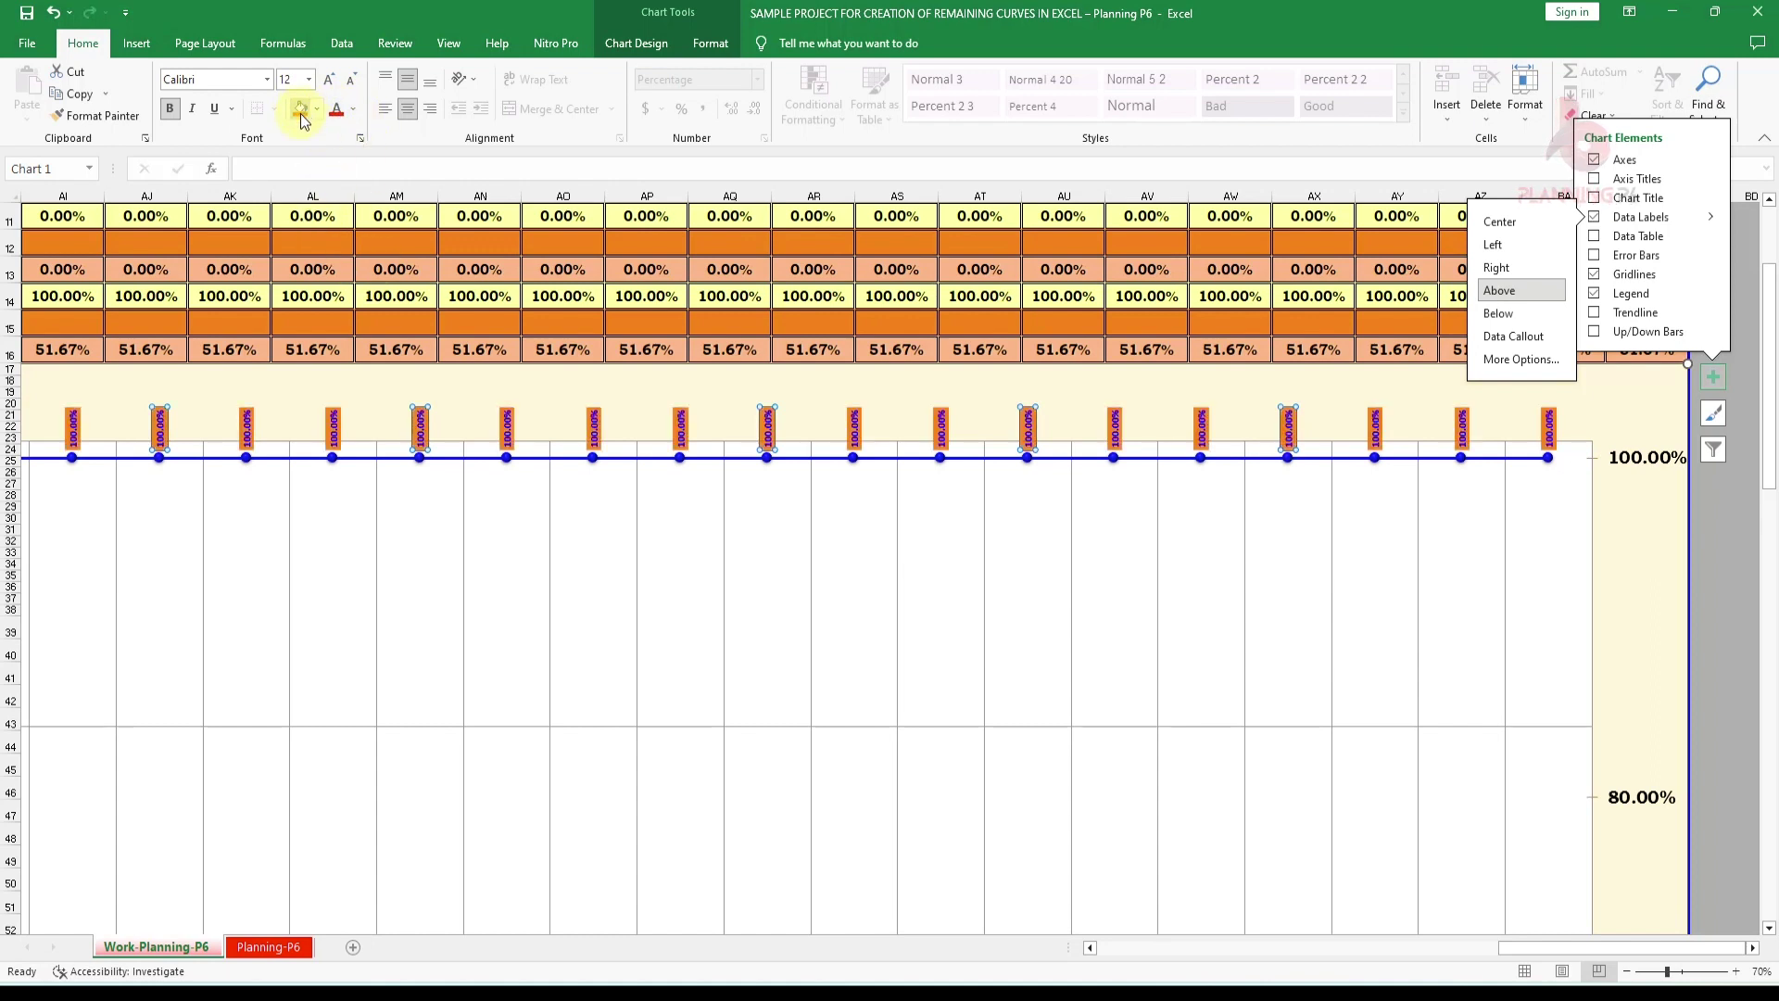
{"action": "left_click", "coordinate": [858, 551]}
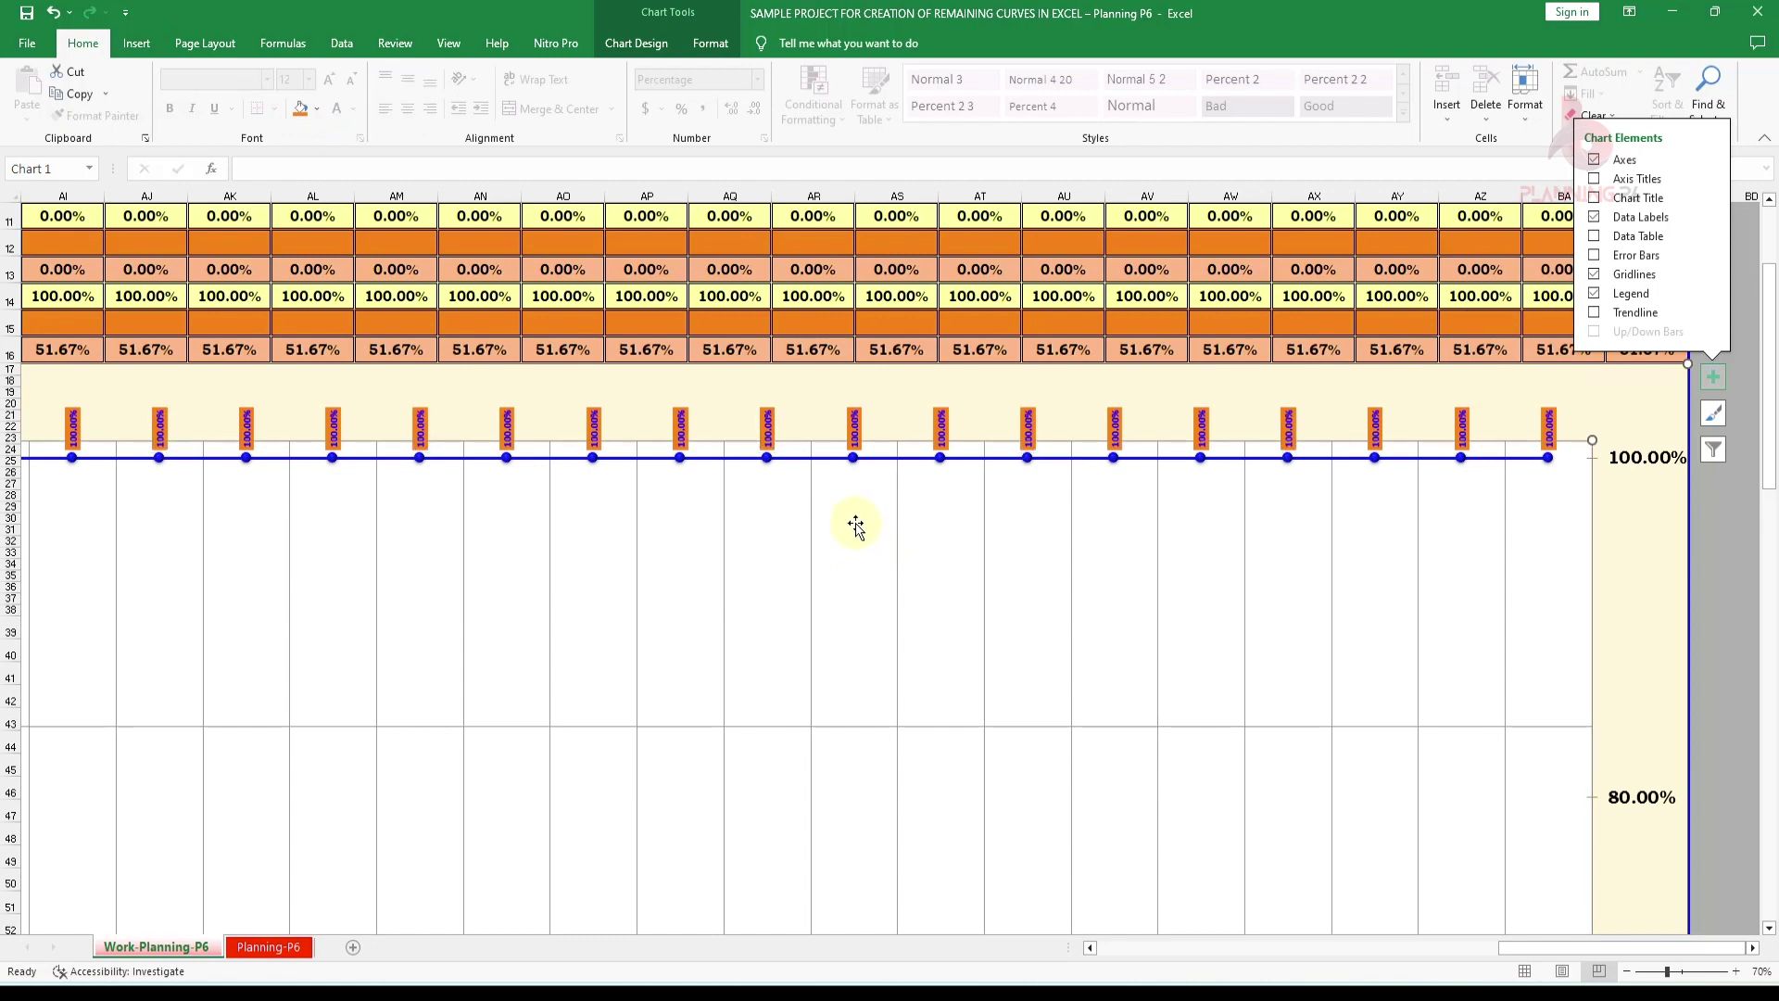
{"action": "key", "text": "ctrl+z"}
{"action": "left_click", "coordinate": [295, 113]}
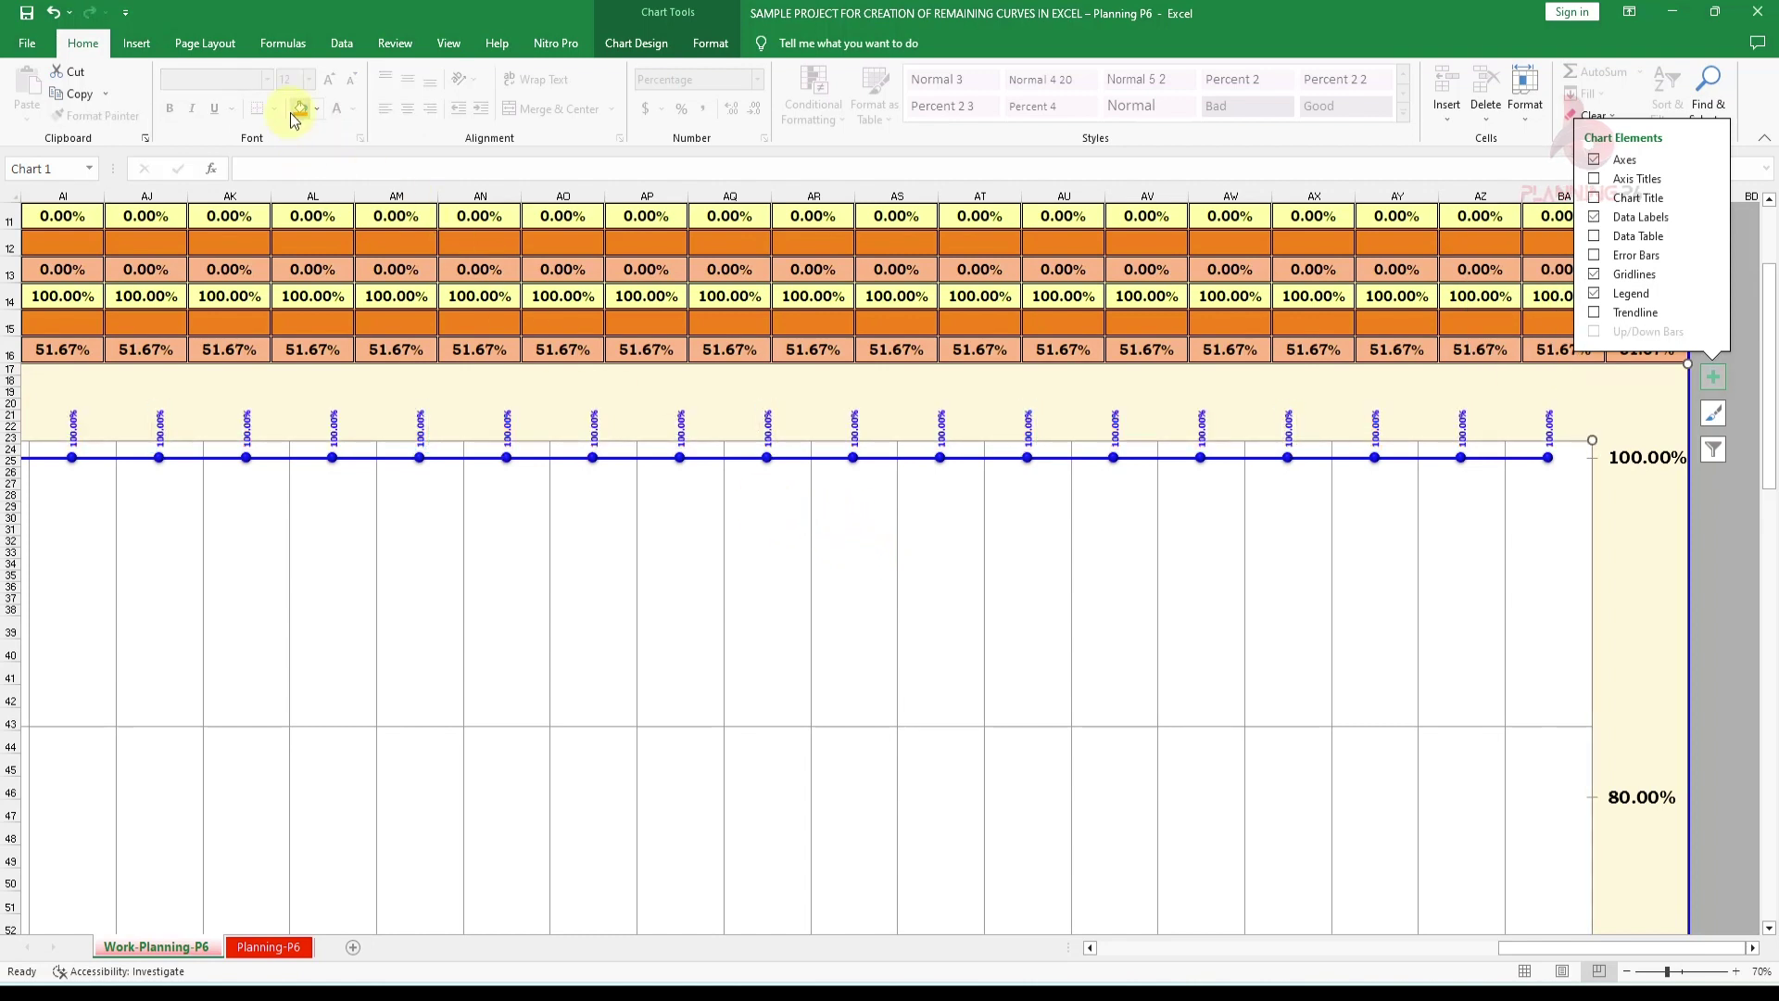
{"action": "key", "text": "ctrl+z"}
Clear the repeated 51.67% values from AD16 to BB16 in the Remaining %age (Accumulative) row
{"action": "scroll", "coordinate": [1360, 715], "scroll_direction": "down", "scroll_amount": 14}
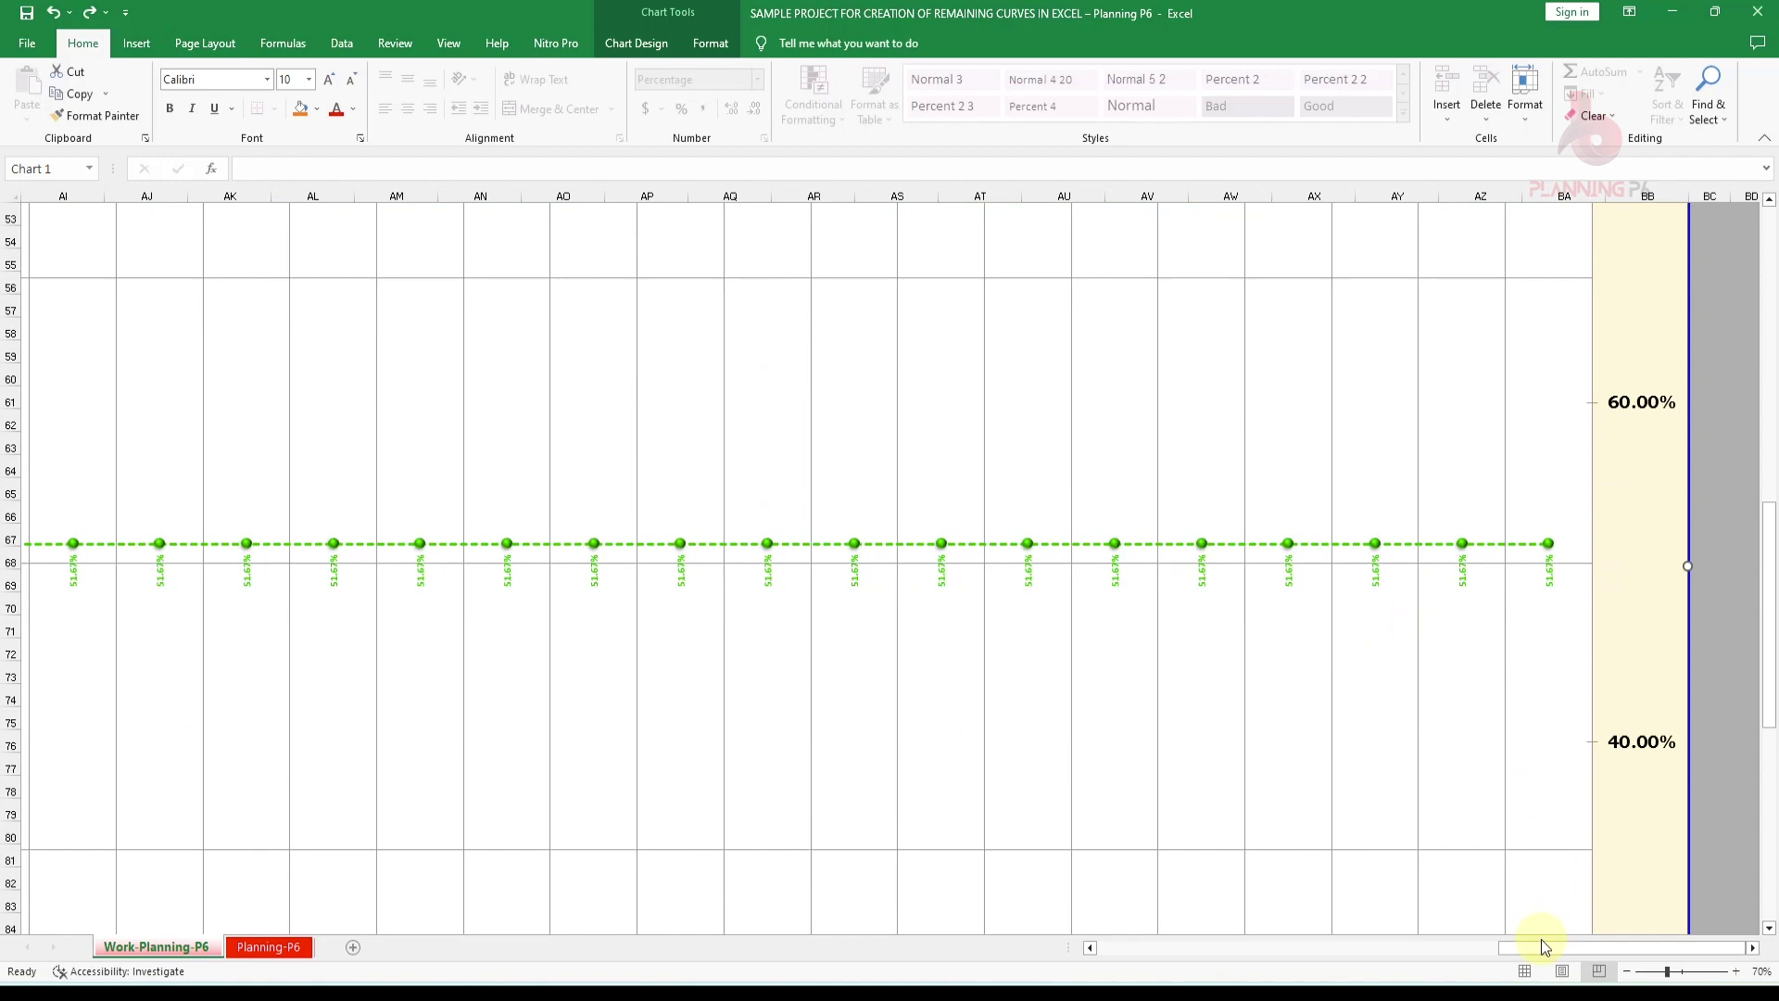
{"action": "scroll", "coordinate": [1053, 707], "scroll_direction": "up", "scroll_amount": 3}
{"action": "left_click_drag", "start_coordinate": [1621, 948], "coordinate": [1301, 948]}
{"action": "scroll", "coordinate": [1216, 843], "scroll_direction": "up", "scroll_amount": 6}
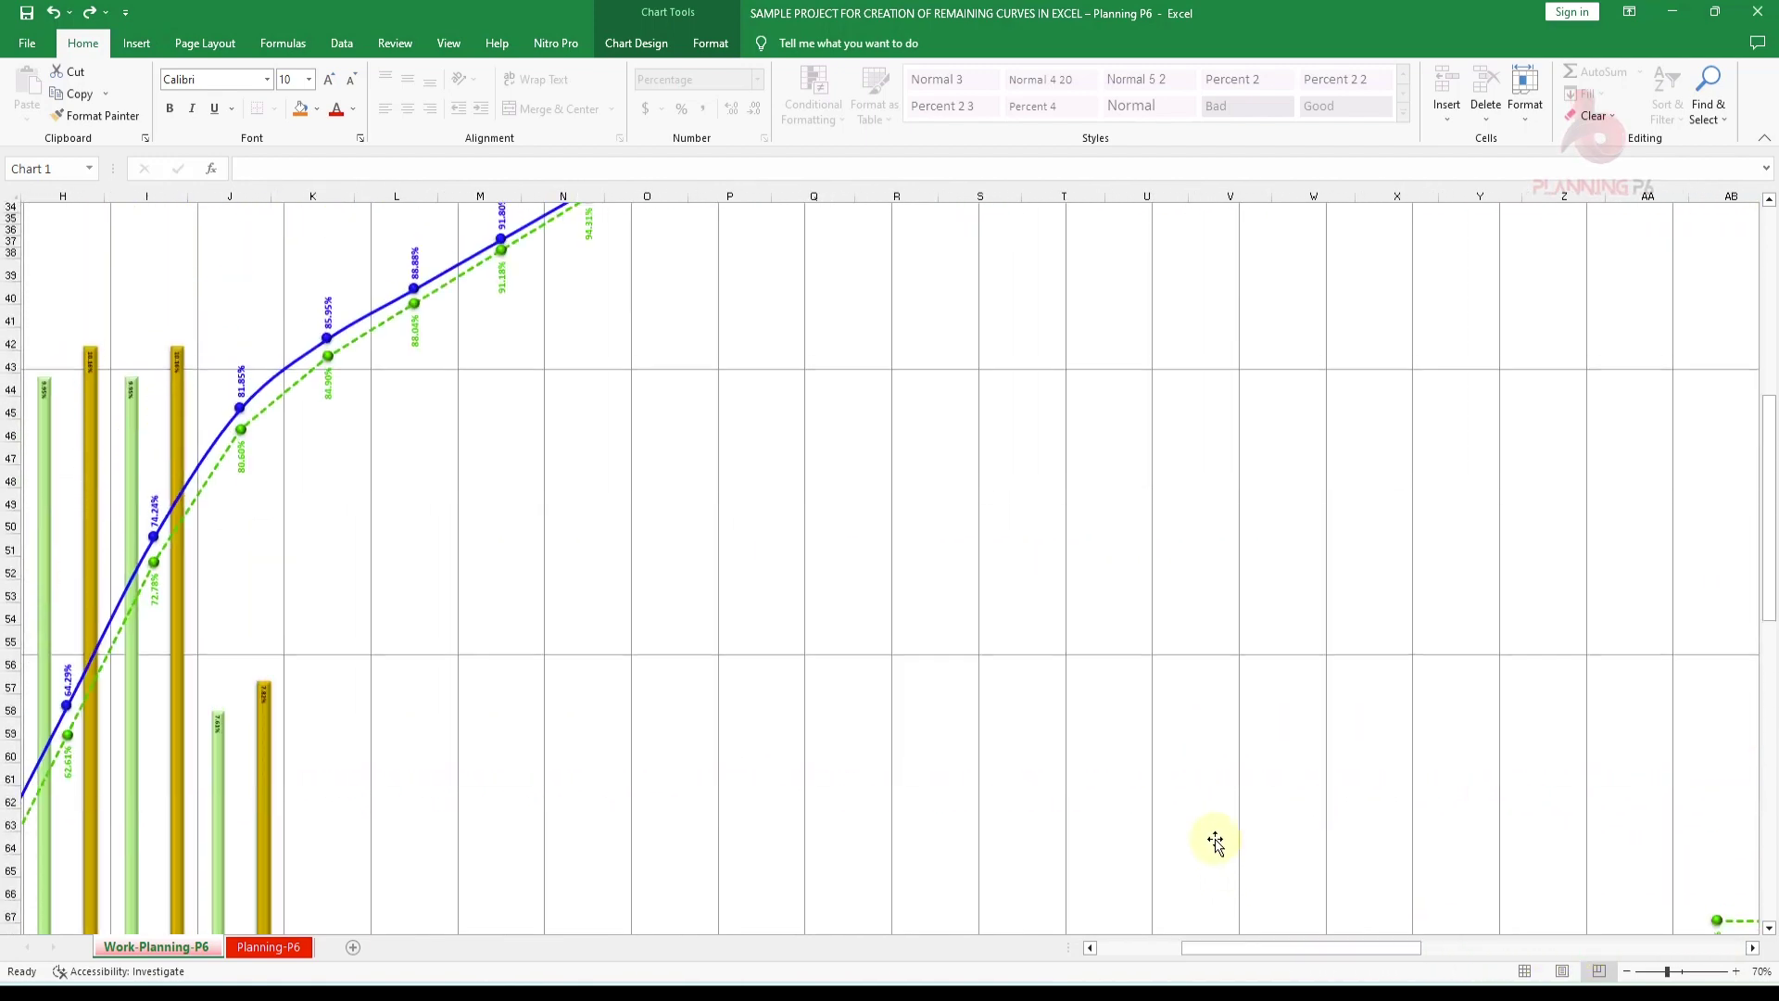
{"action": "scroll", "coordinate": [1024, 747], "scroll_direction": "down", "scroll_amount": 2}
{"action": "scroll", "coordinate": [1059, 729], "scroll_direction": "down", "scroll_amount": 9}
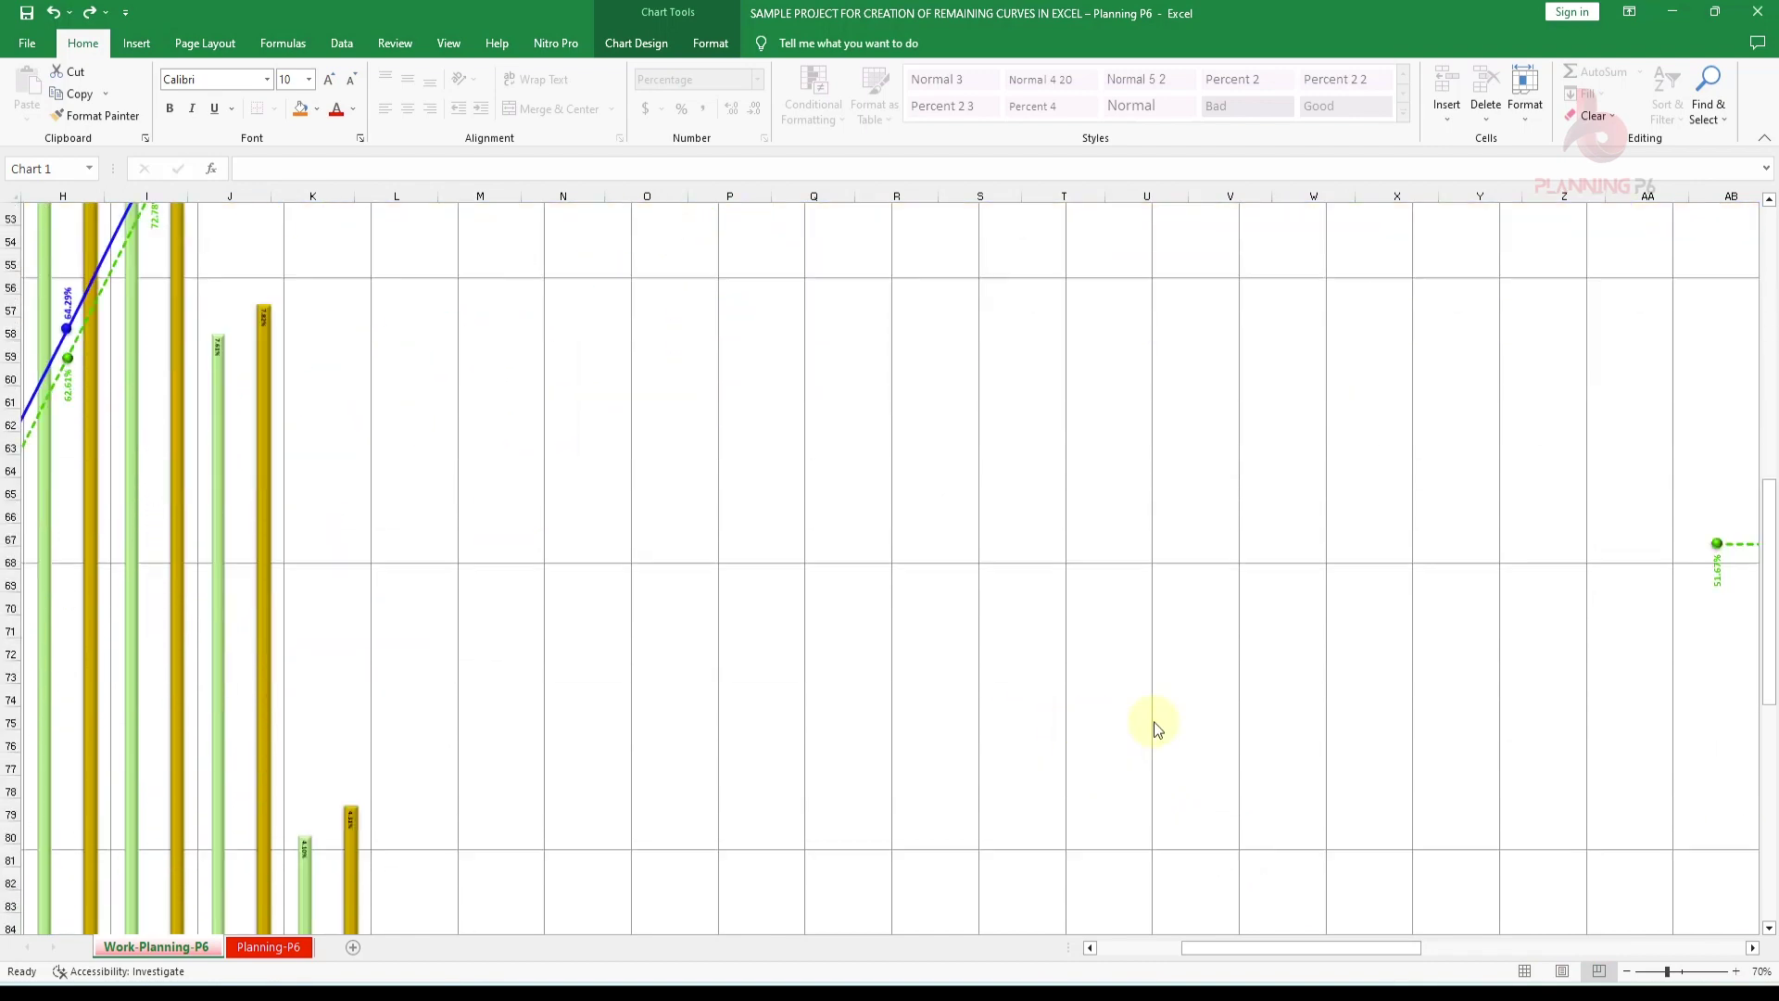
{"action": "left_click_drag", "start_coordinate": [1395, 942], "coordinate": [1545, 943]}
{"action": "scroll", "coordinate": [850, 623], "scroll_direction": "up", "scroll_amount": 3}
{"action": "scroll", "coordinate": [850, 623], "scroll_direction": "up", "scroll_amount": 13}
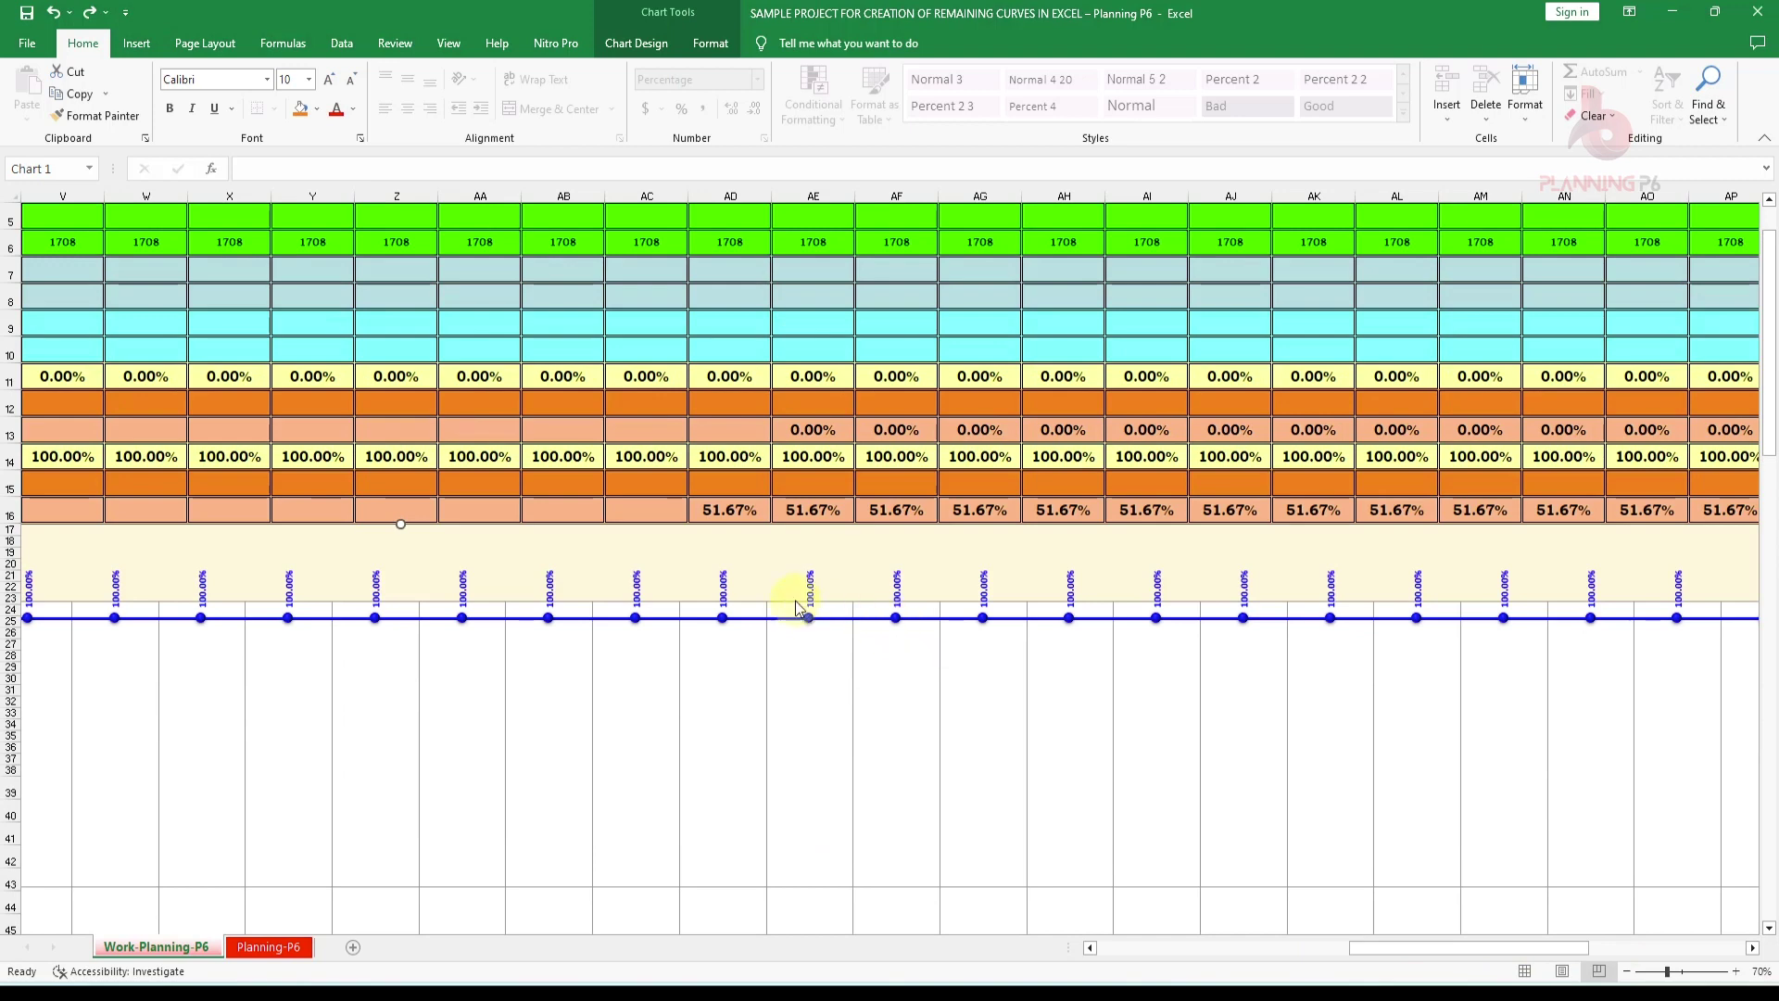
{"action": "left_click_drag", "start_coordinate": [742, 508], "coordinate": [1572, 514]}
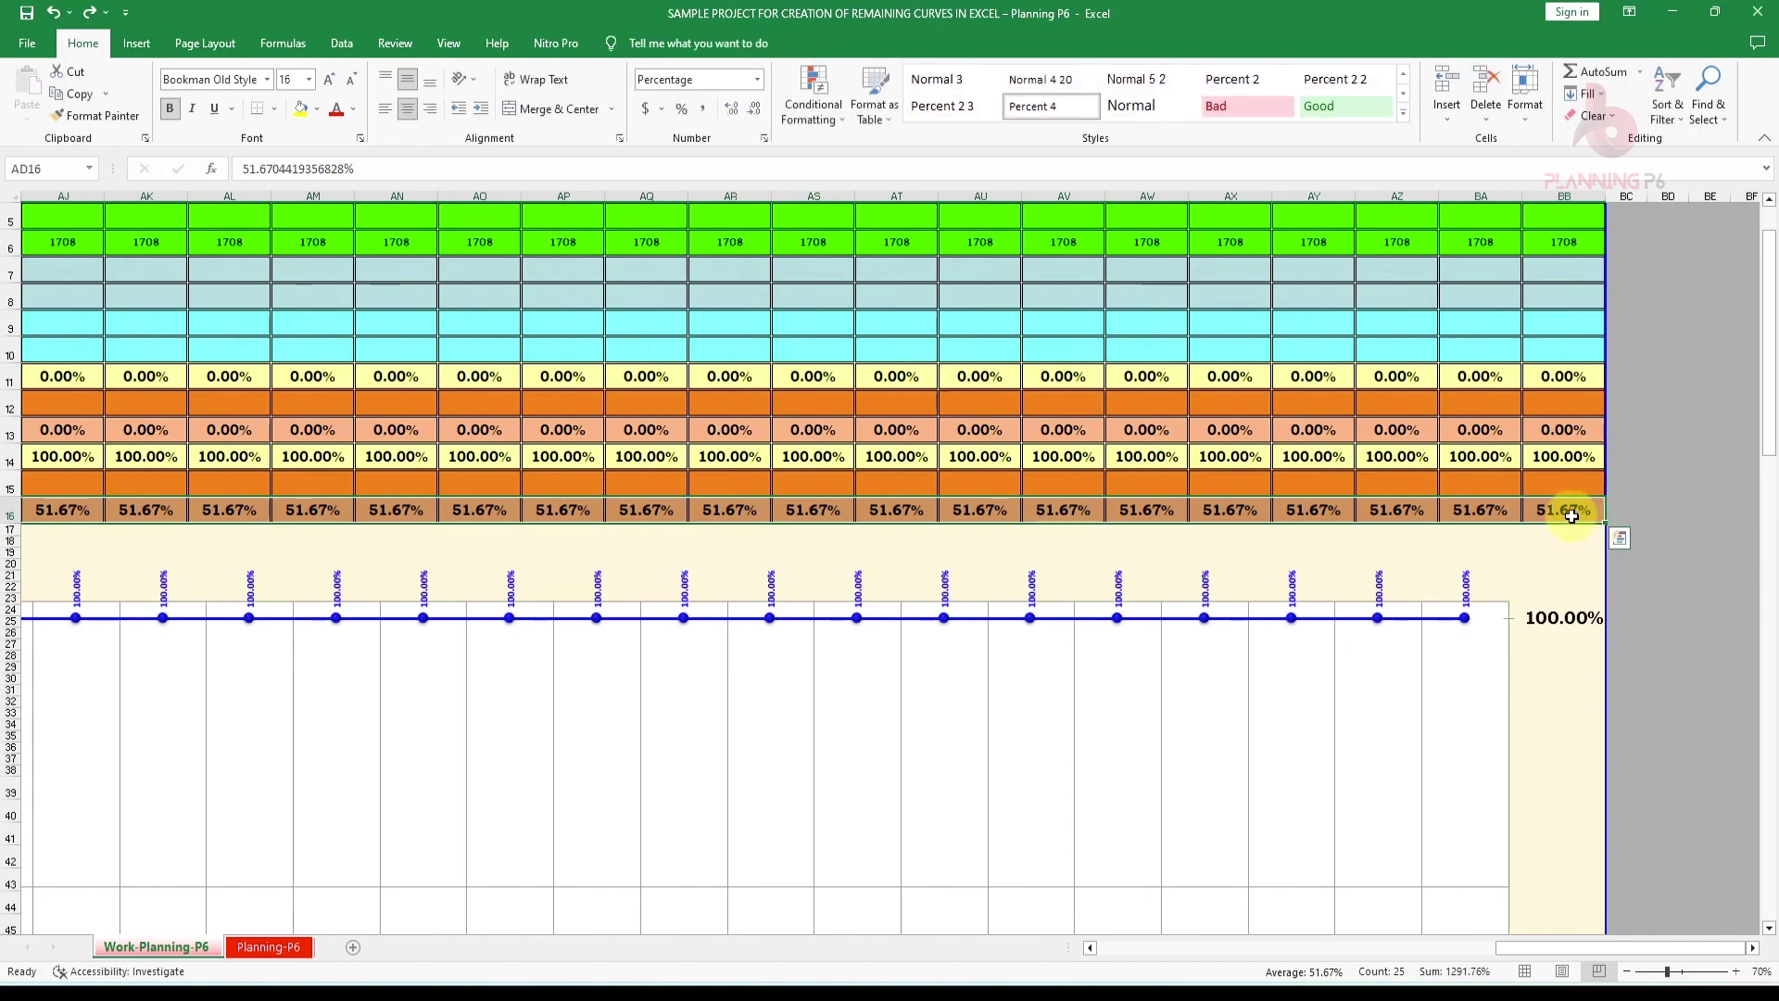
{"action": "key", "text": "Delete"}
Try the Long Dash dash type on the Remaining %age (Accumulative) curve
{"action": "scroll", "coordinate": [996, 630], "scroll_direction": "down", "scroll_amount": 15}
{"action": "scroll", "coordinate": [1005, 614], "scroll_direction": "down", "scroll_amount": 9}
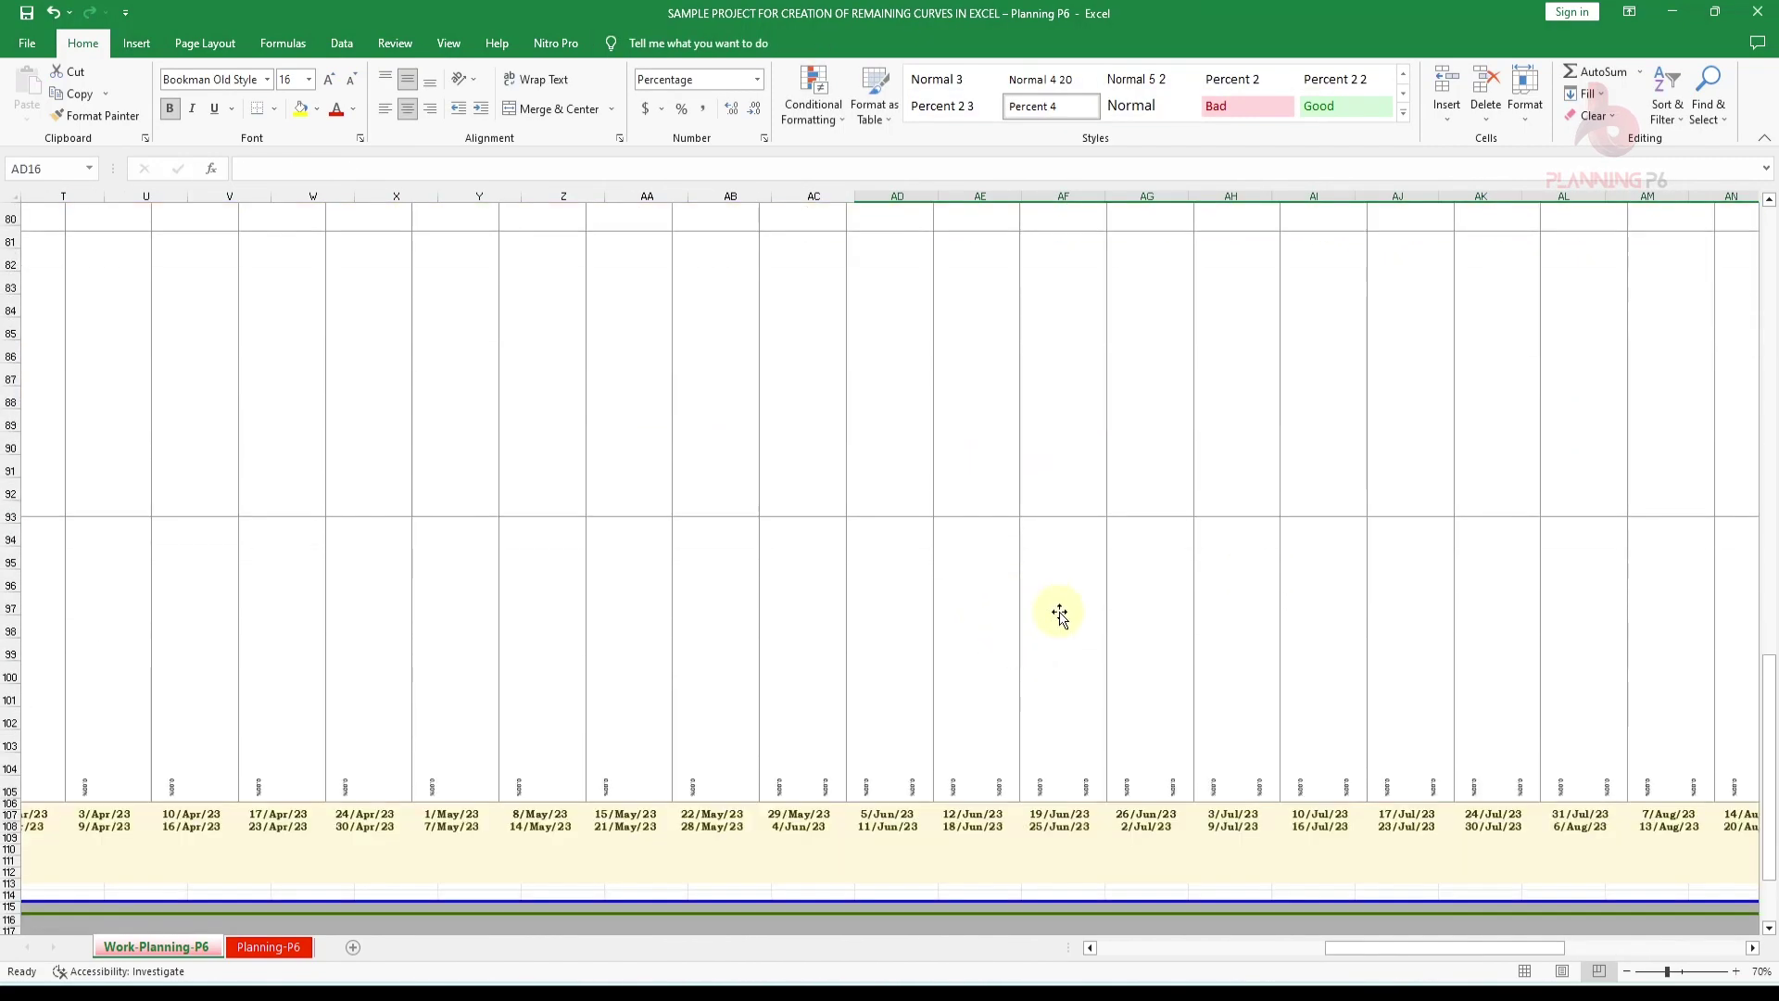
{"action": "left_click_drag", "start_coordinate": [1352, 947], "coordinate": [1208, 898]}
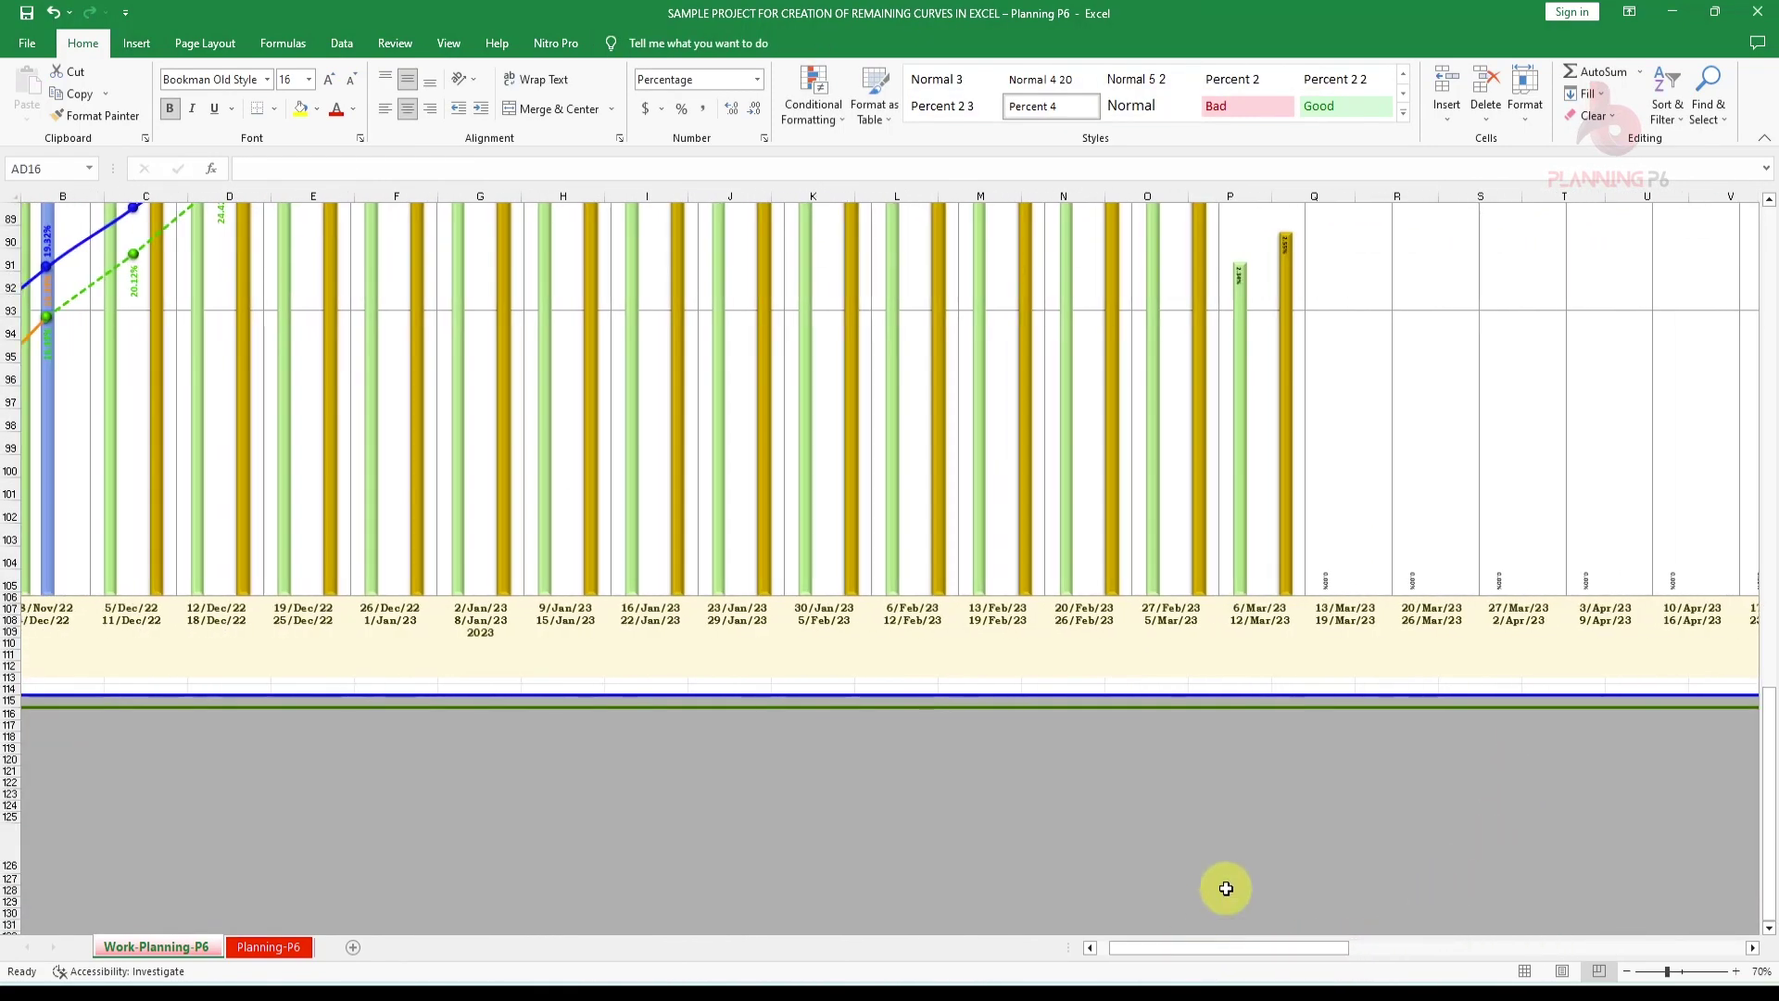
{"action": "scroll", "coordinate": [1207, 898], "scroll_direction": "up", "scroll_amount": 17}
{"action": "scroll", "coordinate": [1266, 830], "scroll_direction": "up", "scroll_amount": 3}
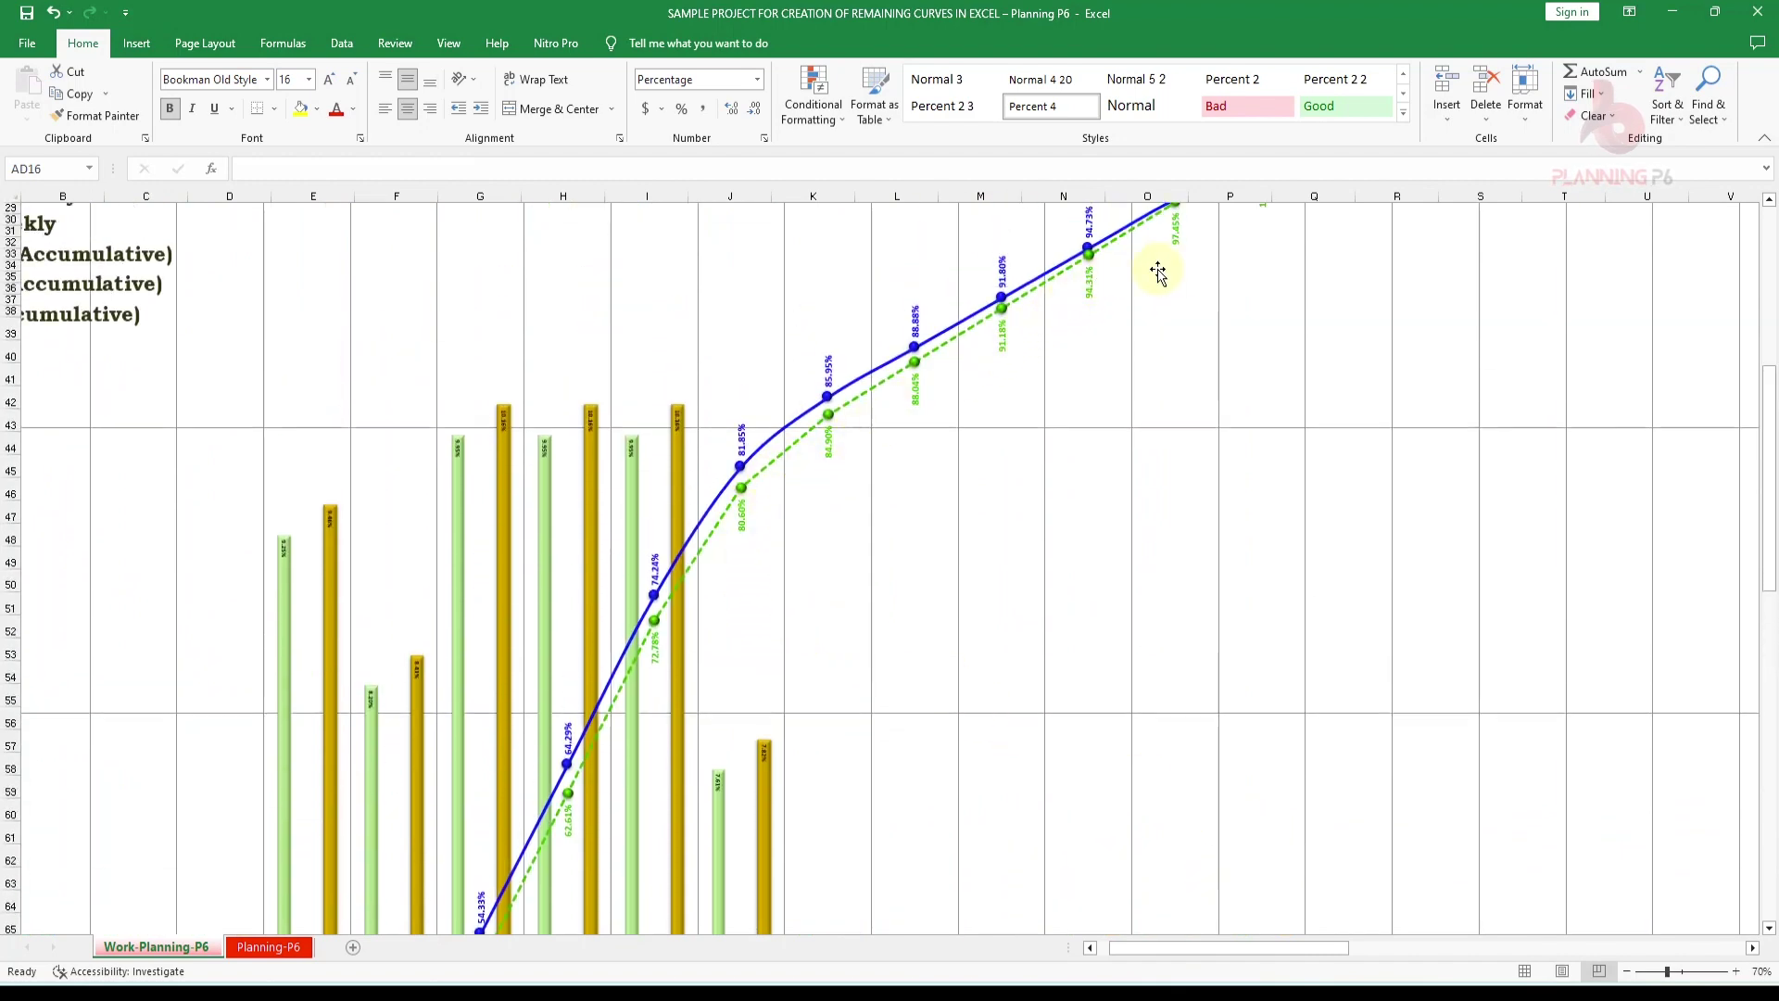
{"action": "scroll", "coordinate": [1099, 405], "scroll_direction": "up", "scroll_amount": 4}
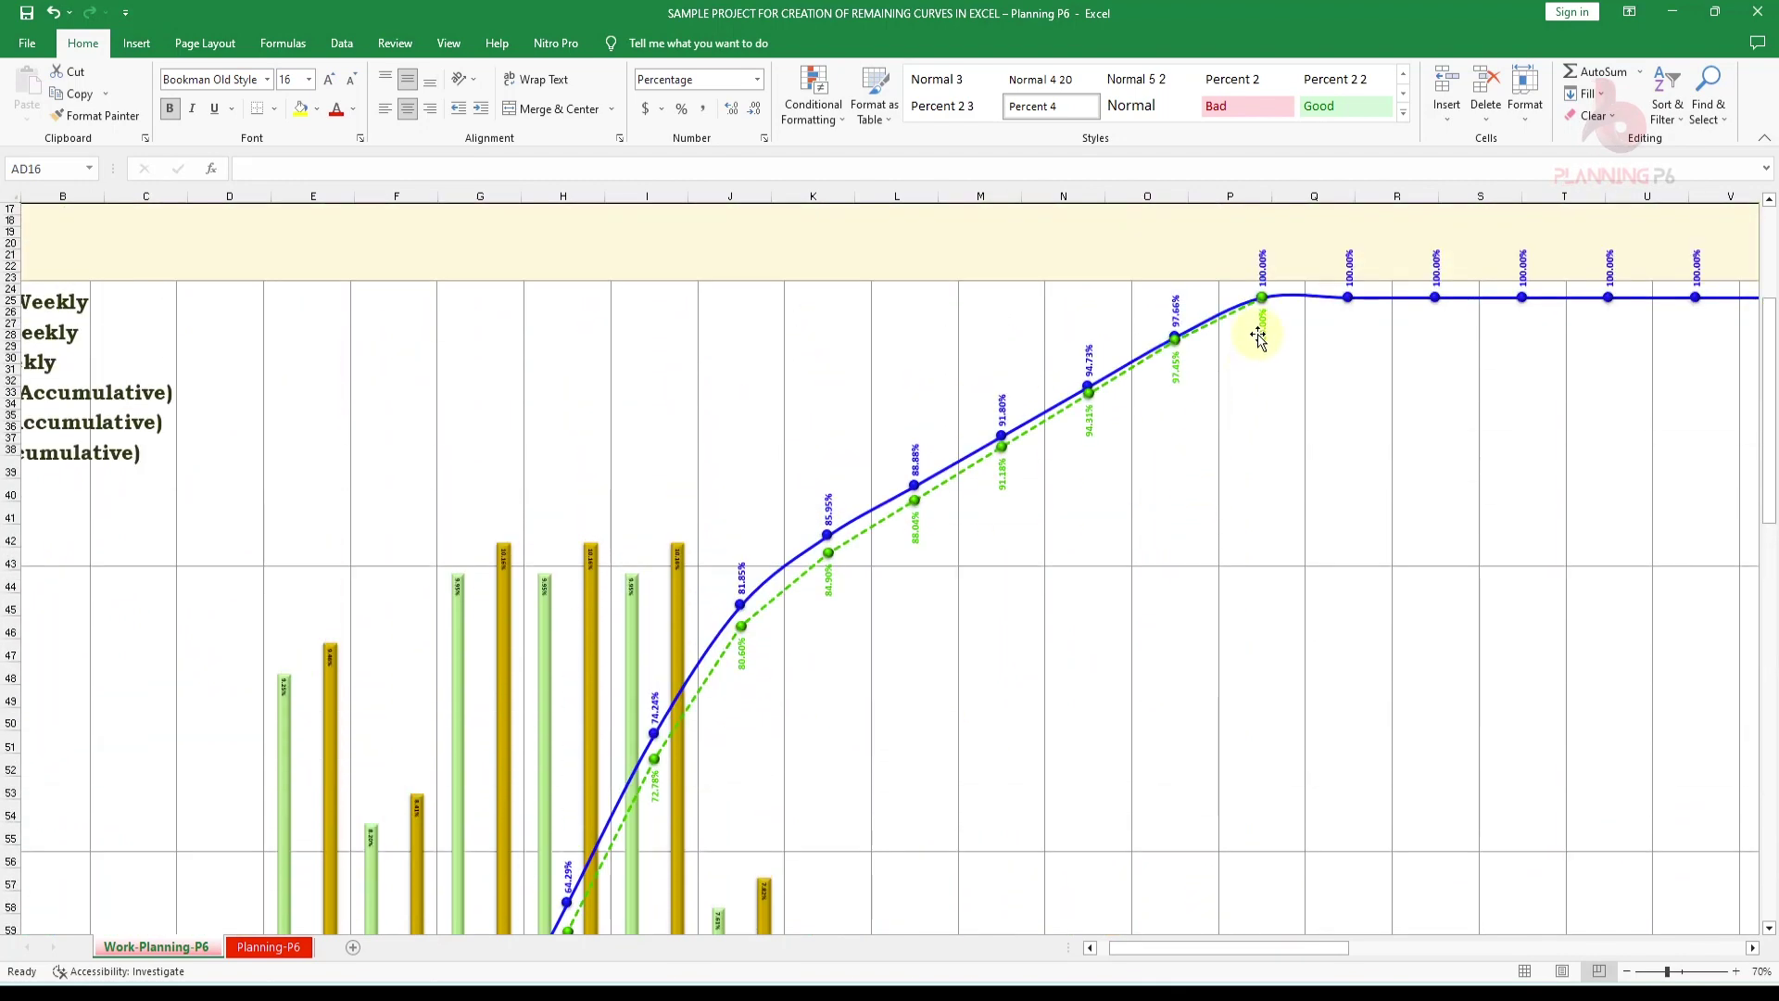
{"action": "right_click", "coordinate": [1049, 428]}
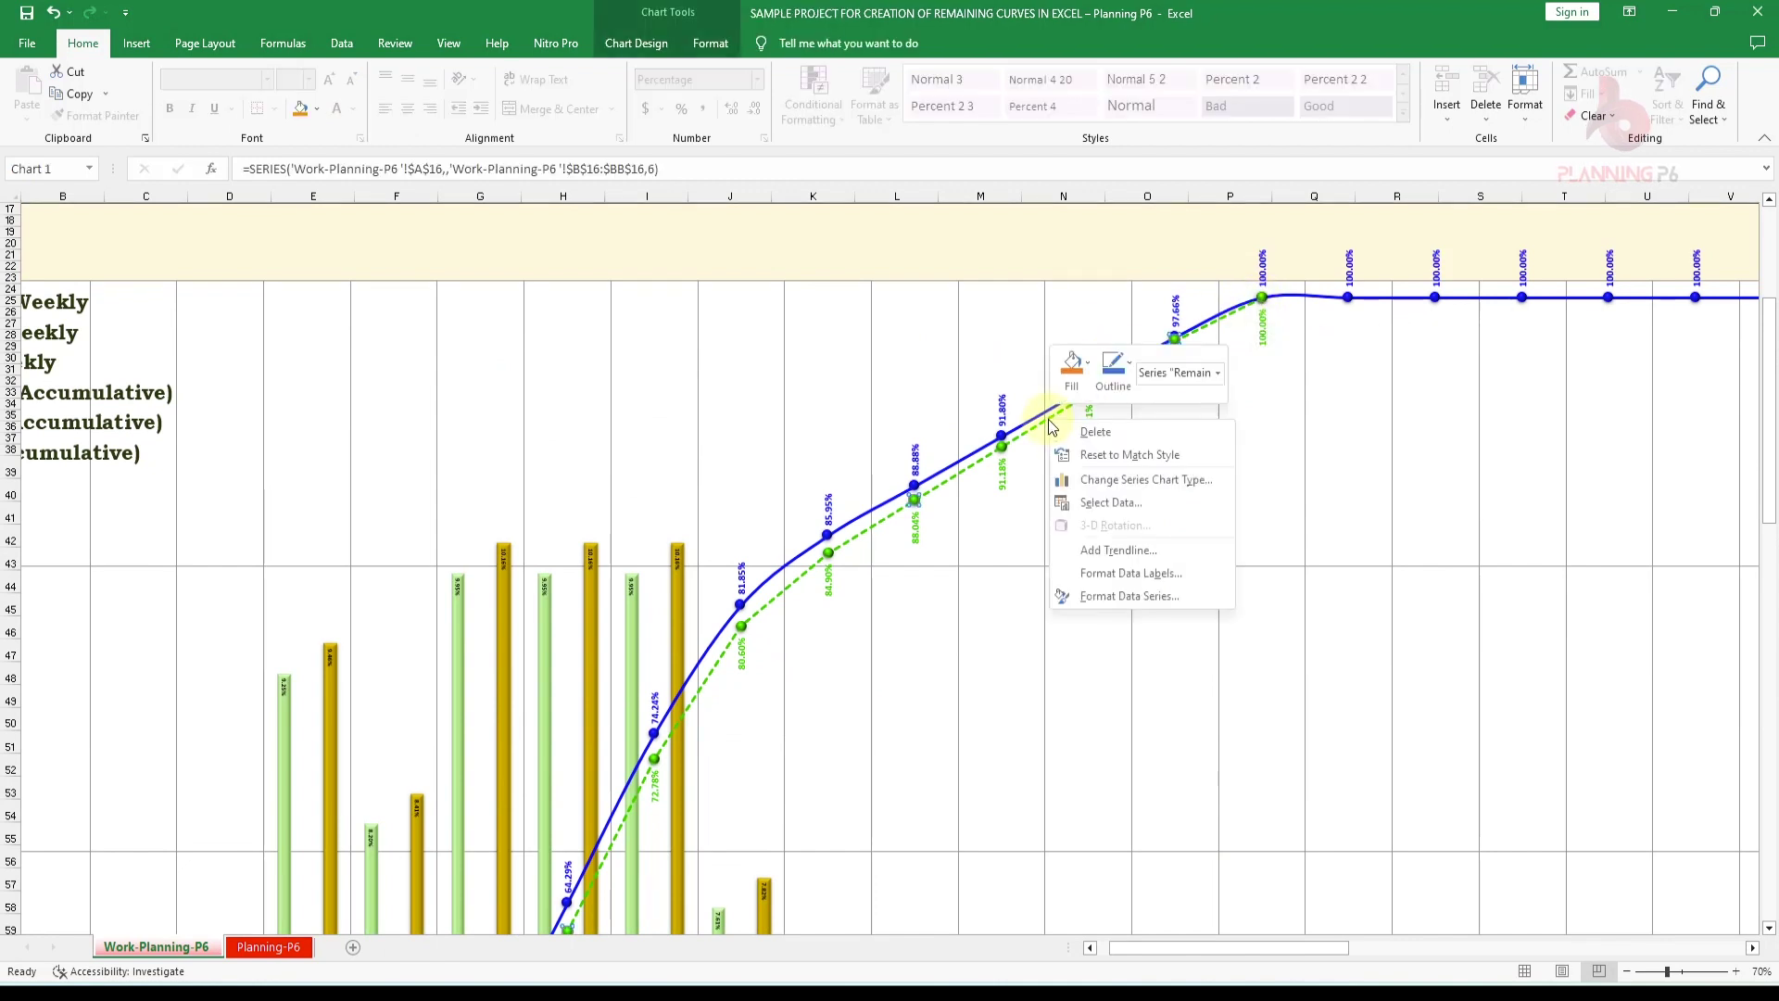
{"action": "left_click", "coordinate": [1117, 598]}
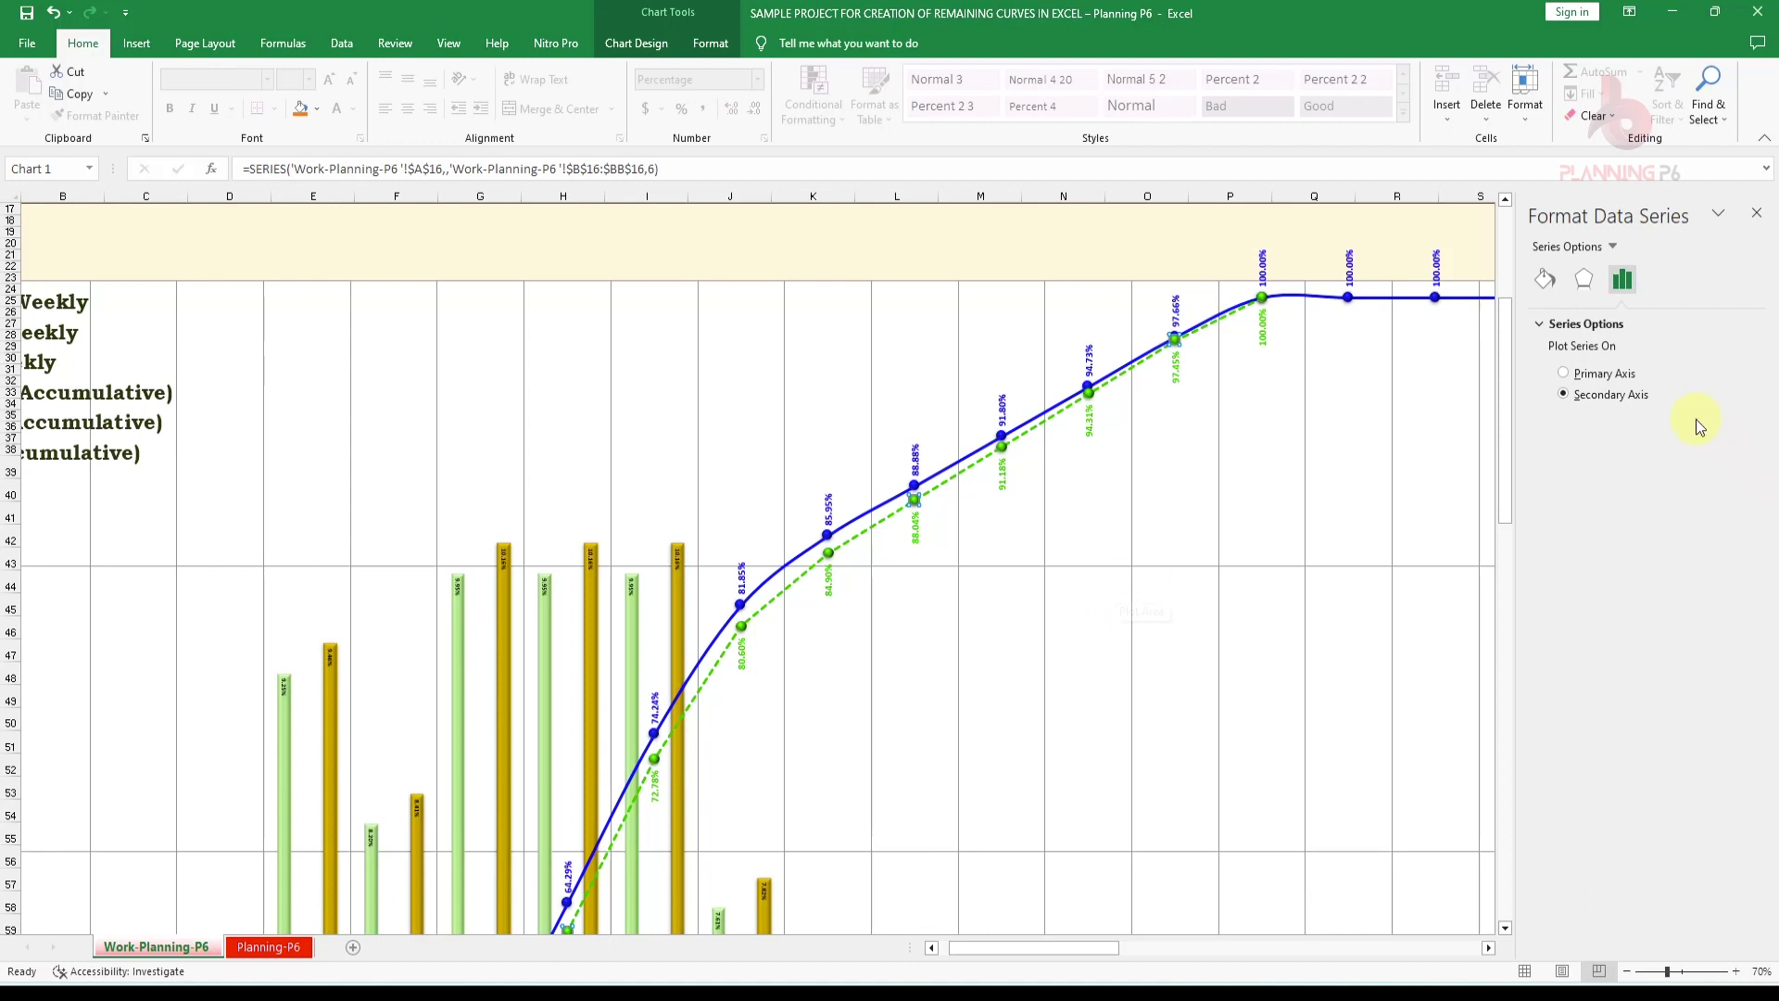
{"action": "left_click", "coordinate": [1544, 279]}
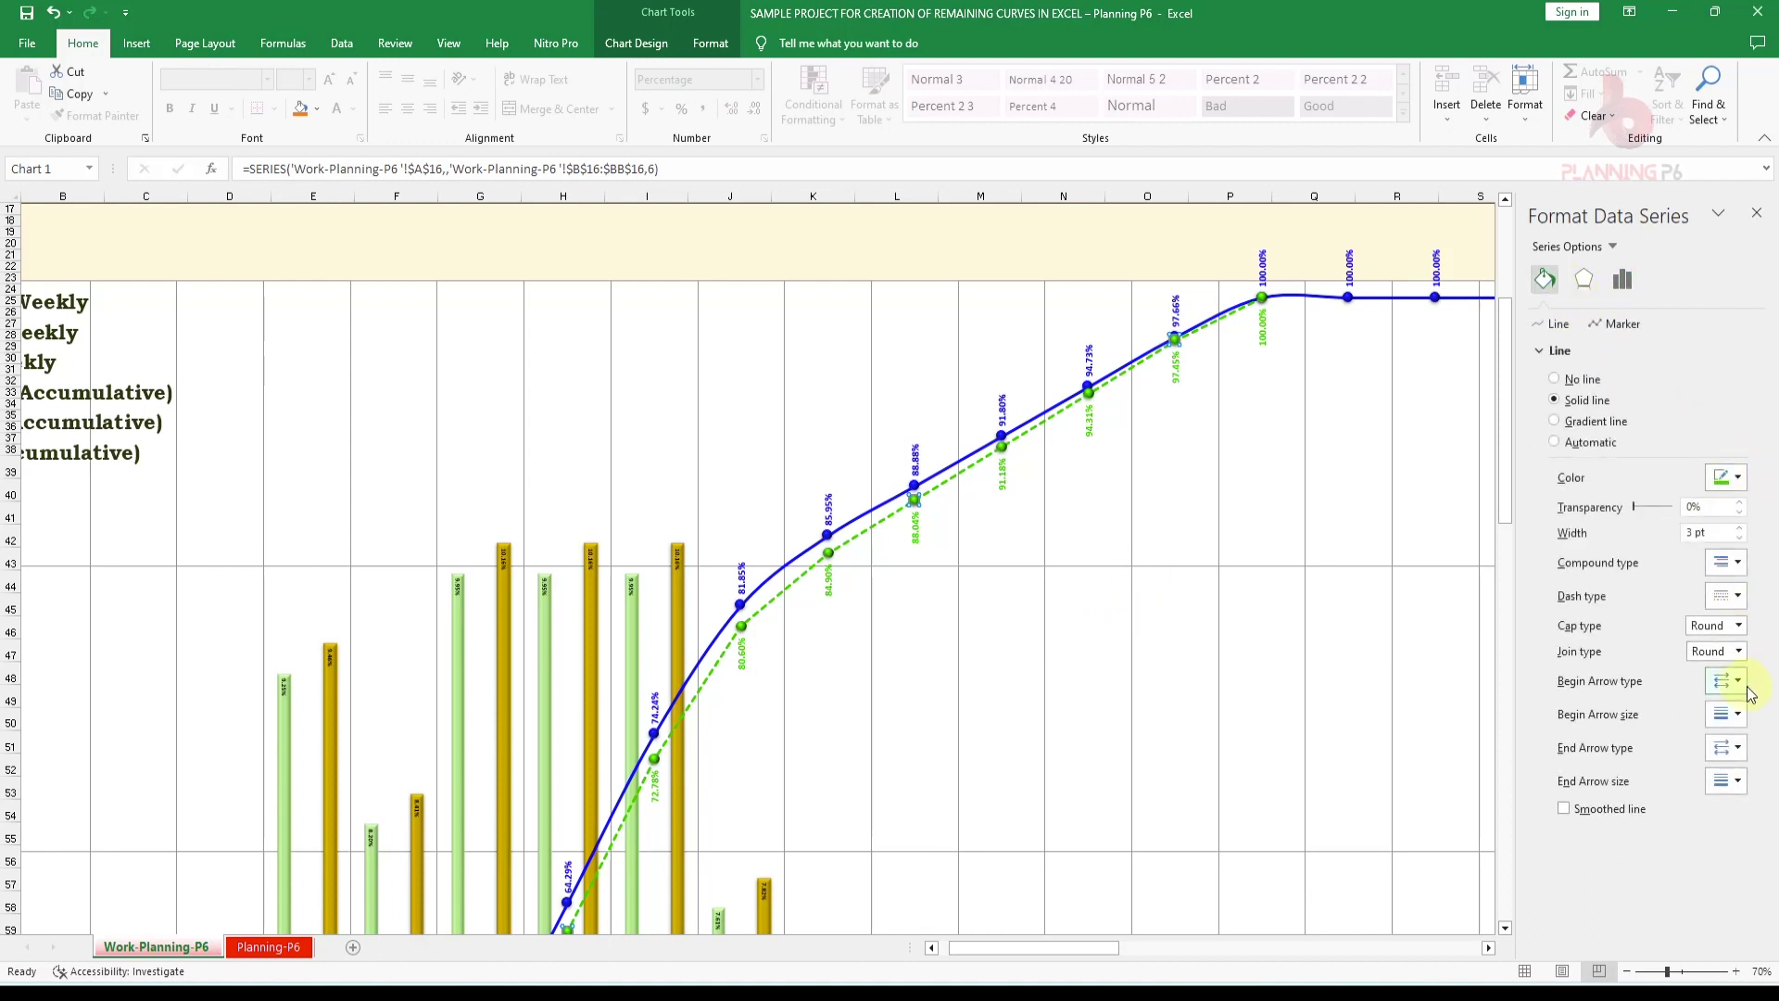
{"action": "left_click", "coordinate": [1738, 598]}
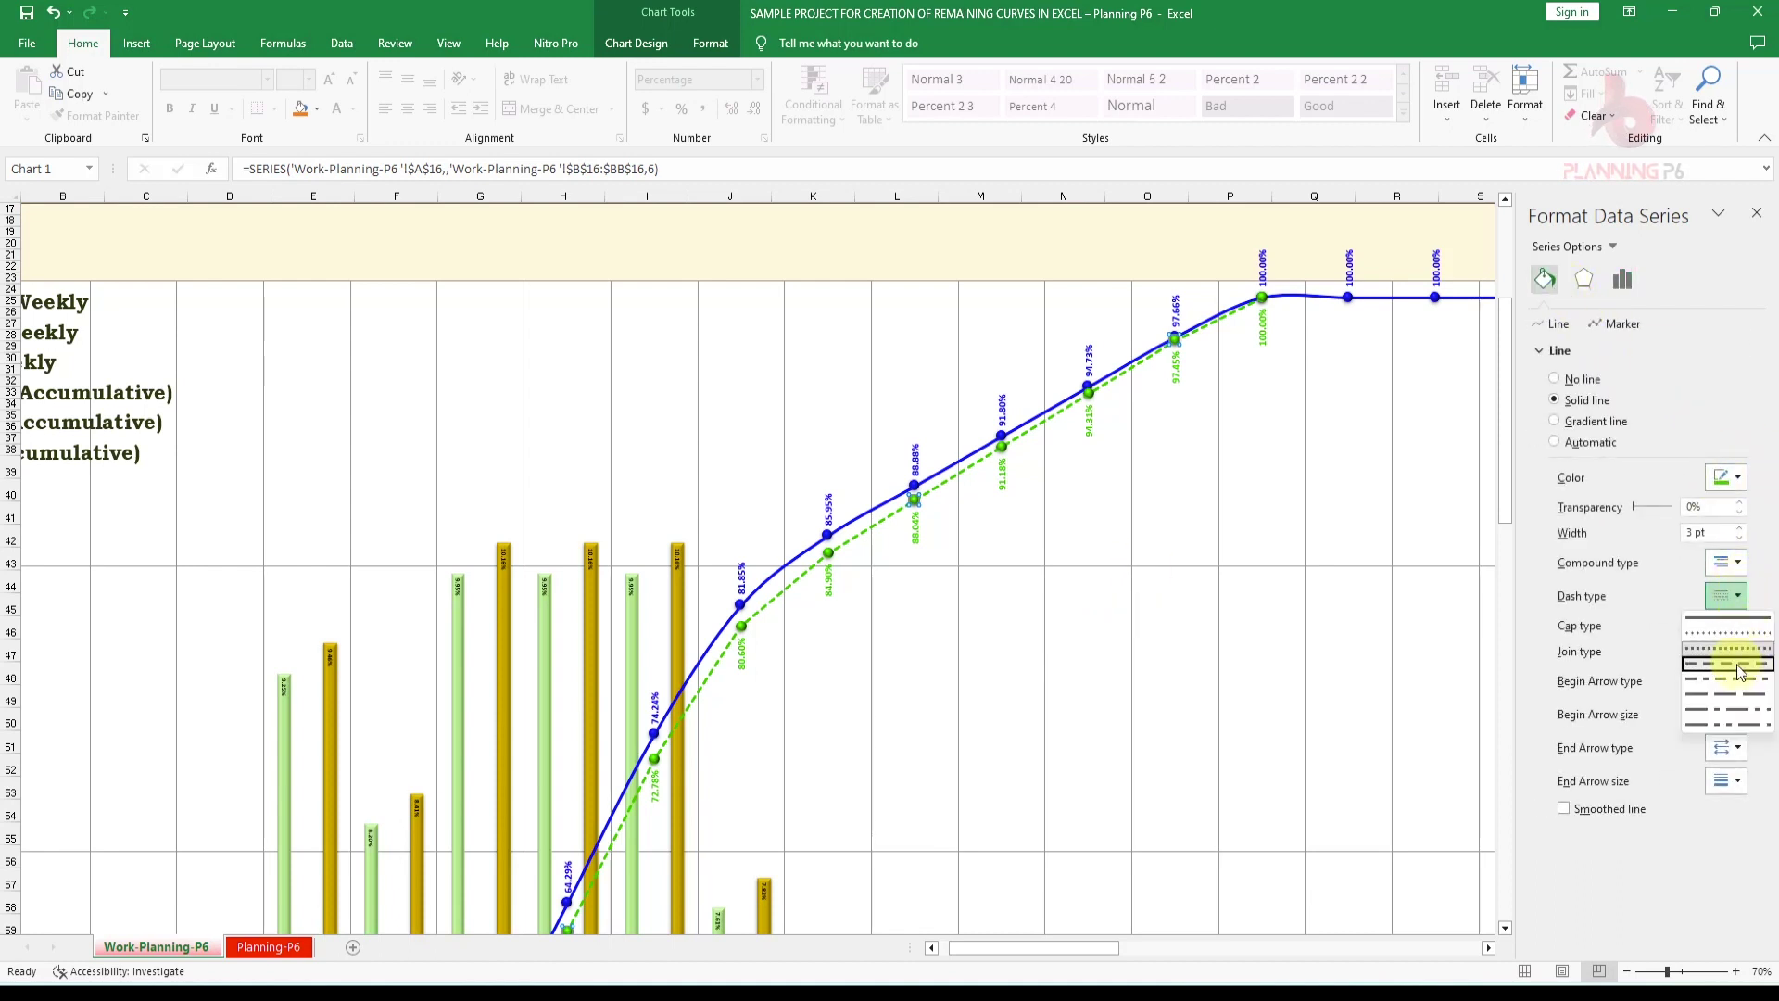
{"action": "left_click", "coordinate": [1735, 695]}
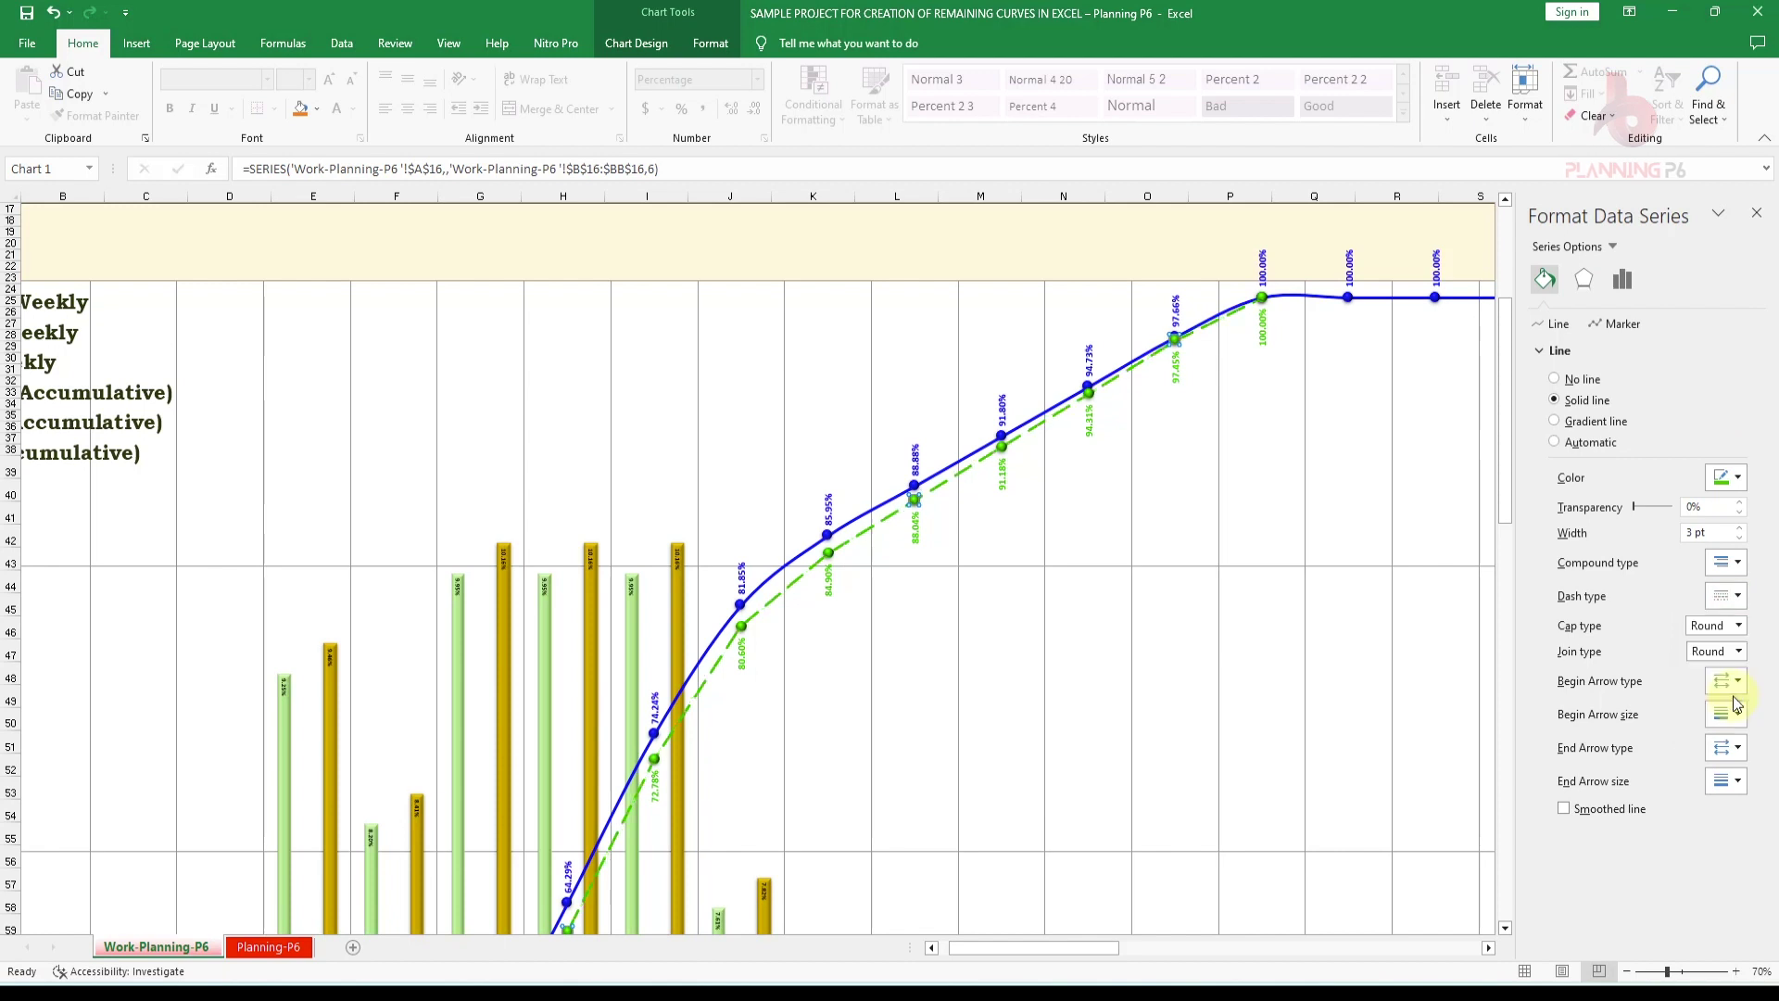
Try the Thick Thin and Triple compound line types on the Remaining %age (Accumulative) curve and restore its Square Dot dash type
{"action": "left_click", "coordinate": [1738, 565]}
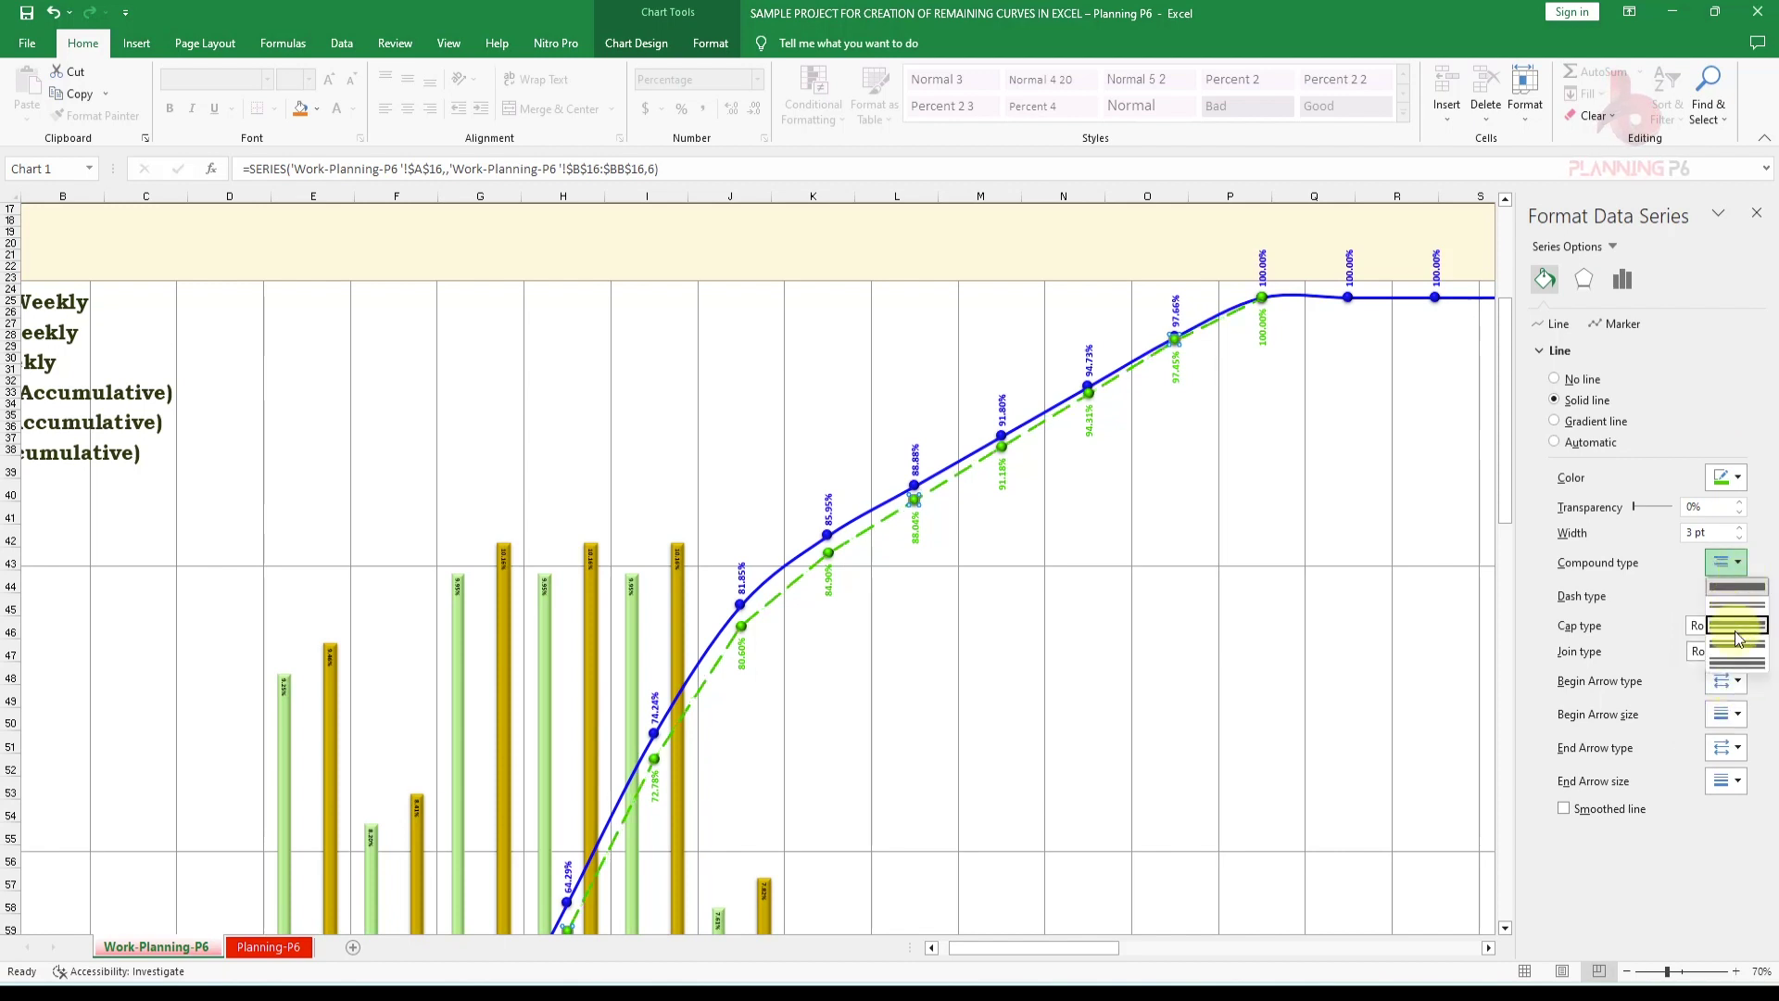
{"action": "left_click", "coordinate": [1735, 628]}
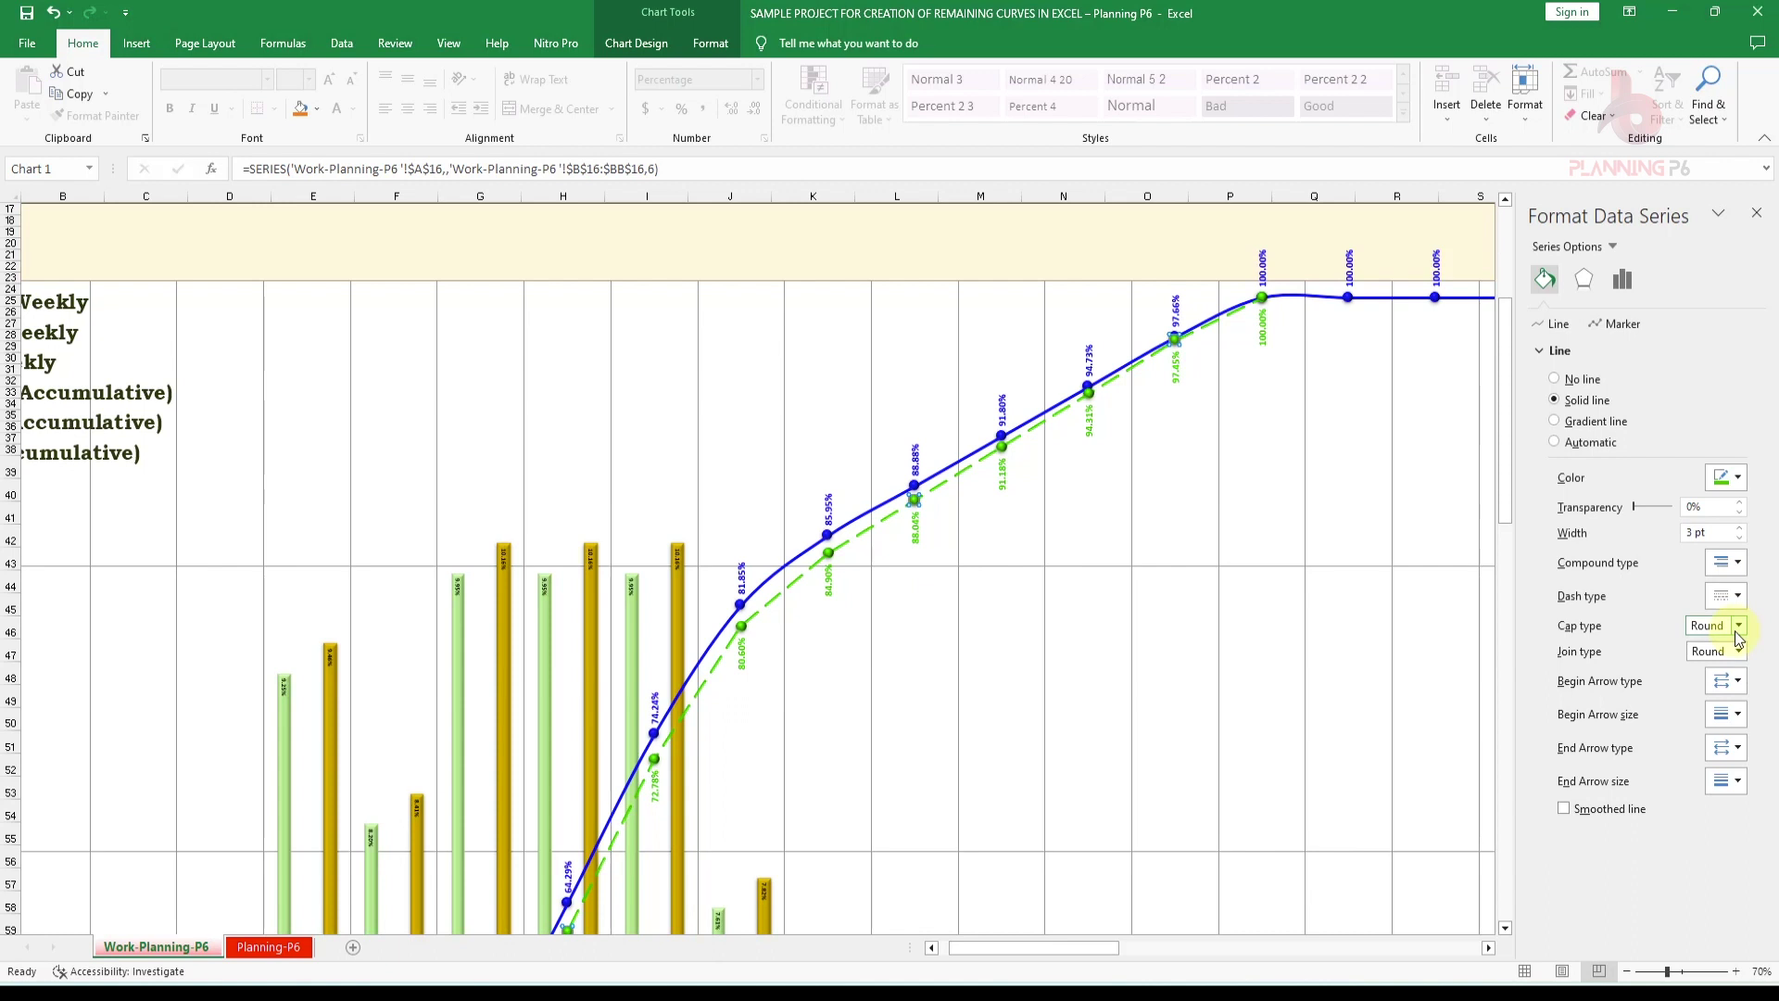
{"action": "left_click", "coordinate": [1735, 567]}
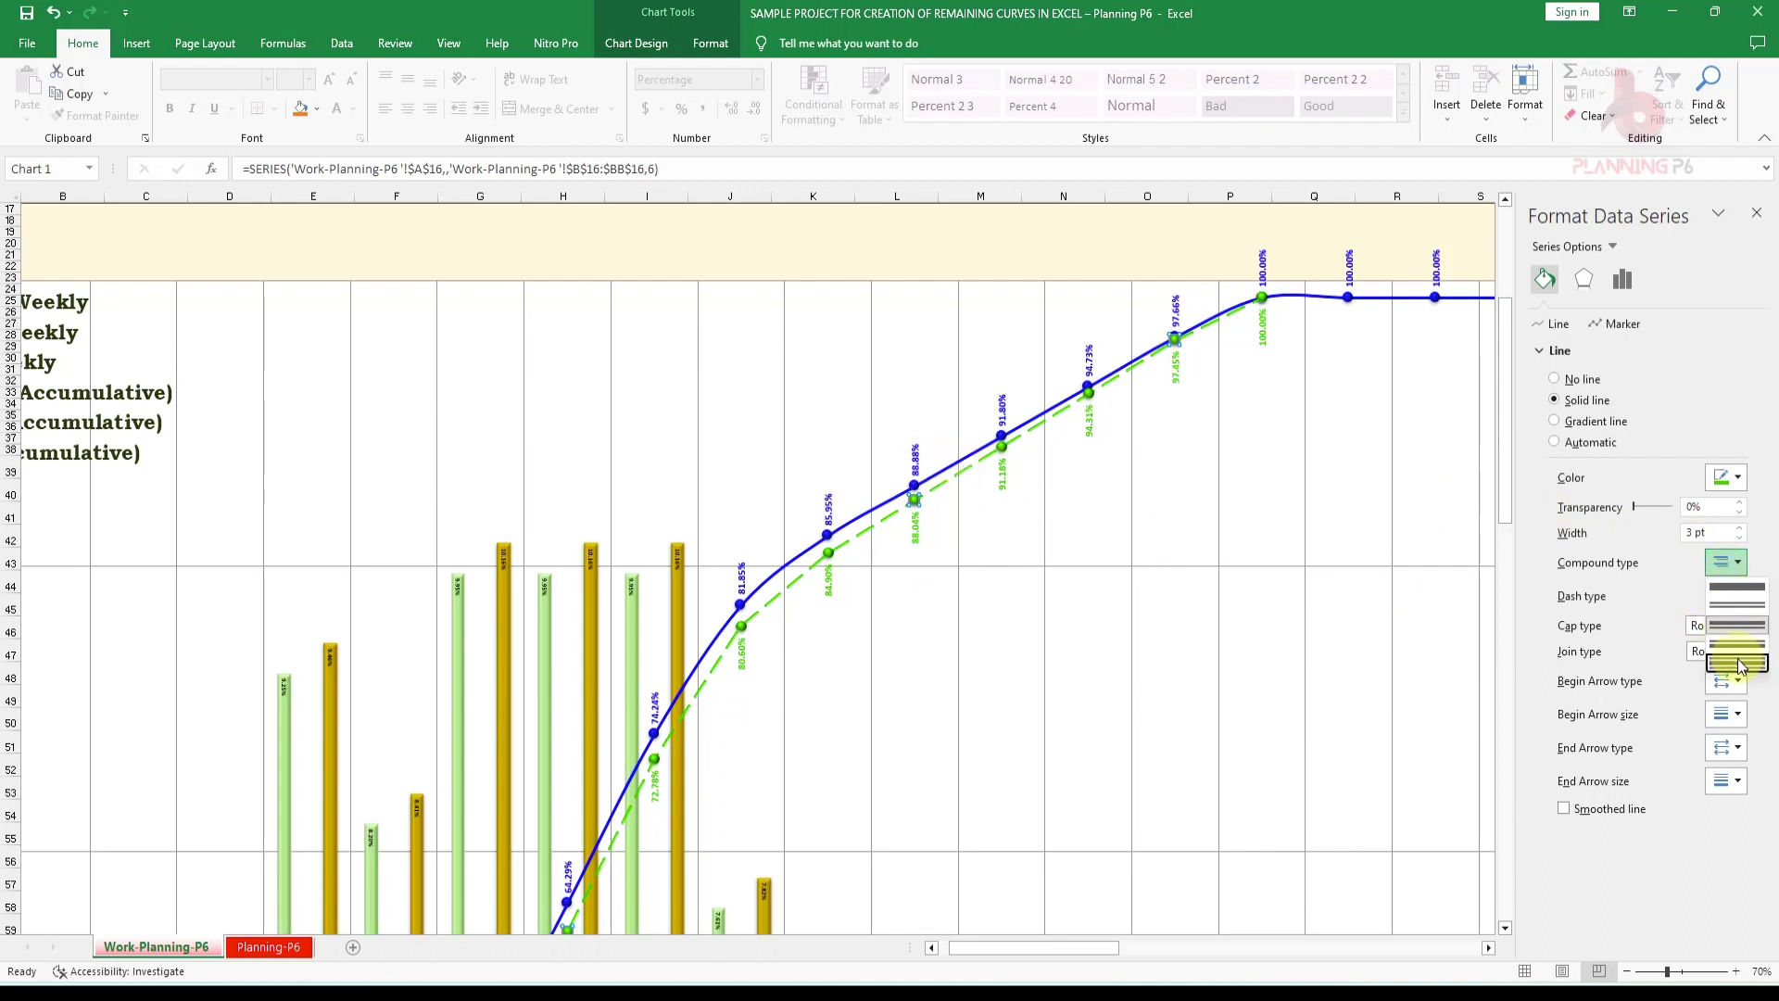
{"action": "left_click", "coordinate": [1739, 663]}
{"action": "left_click", "coordinate": [1735, 575]}
{"action": "left_click", "coordinate": [1741, 596]}
{"action": "left_click", "coordinate": [1738, 604]}
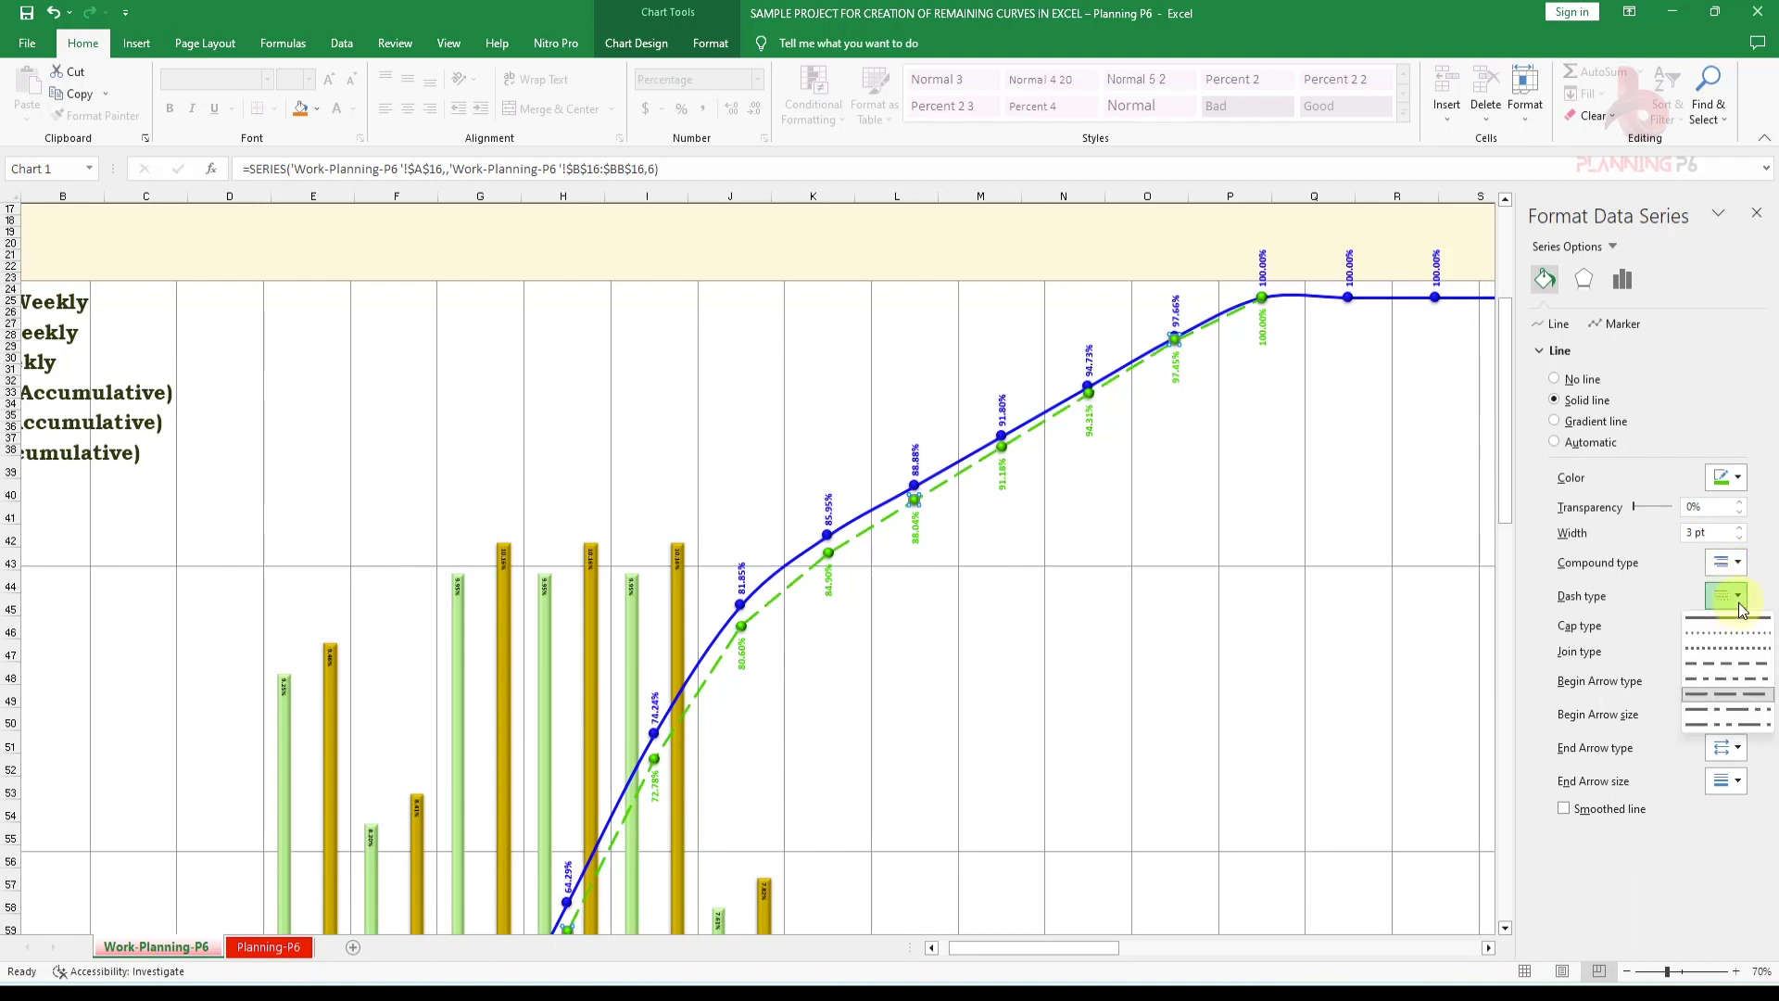
{"action": "left_click", "coordinate": [1738, 648]}
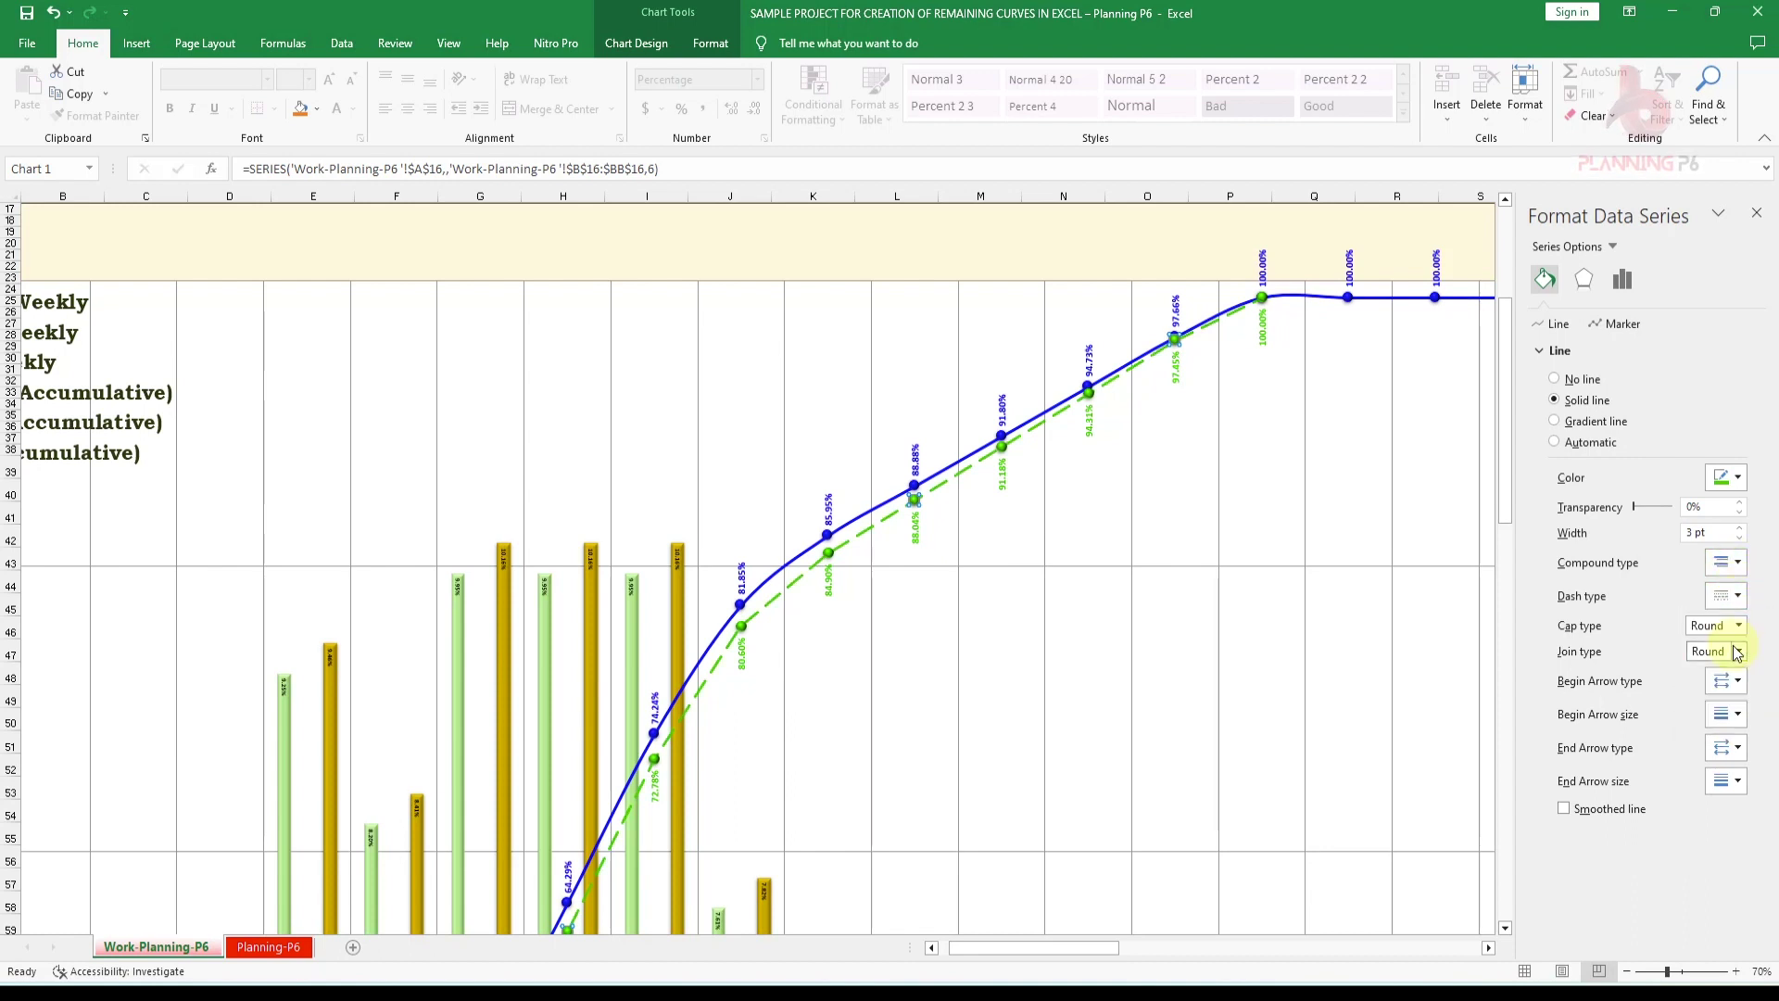
Try thicker line widths on the Remaining %age (Accumulative) curve, set the width back to 3 pt, and test its line transparency
{"action": "left_click", "coordinate": [1739, 528]}
{"action": "left_click", "coordinate": [1739, 528]}
{"action": "left_click", "coordinate": [1739, 528]}
{"action": "left_click", "coordinate": [1739, 528]}
{"action": "left_click", "coordinate": [1739, 528]}
{"action": "left_click", "coordinate": [1739, 528]}
{"action": "left_click", "coordinate": [1739, 528]}
{"action": "left_click", "coordinate": [1739, 528]}
{"action": "left_click", "coordinate": [1739, 528]}
{"action": "left_click", "coordinate": [1739, 528]}
{"action": "left_click", "coordinate": [1739, 528]}
{"action": "left_click", "coordinate": [1739, 529]}
{"action": "left_click", "coordinate": [1742, 539]}
{"action": "left_click", "coordinate": [1741, 539]}
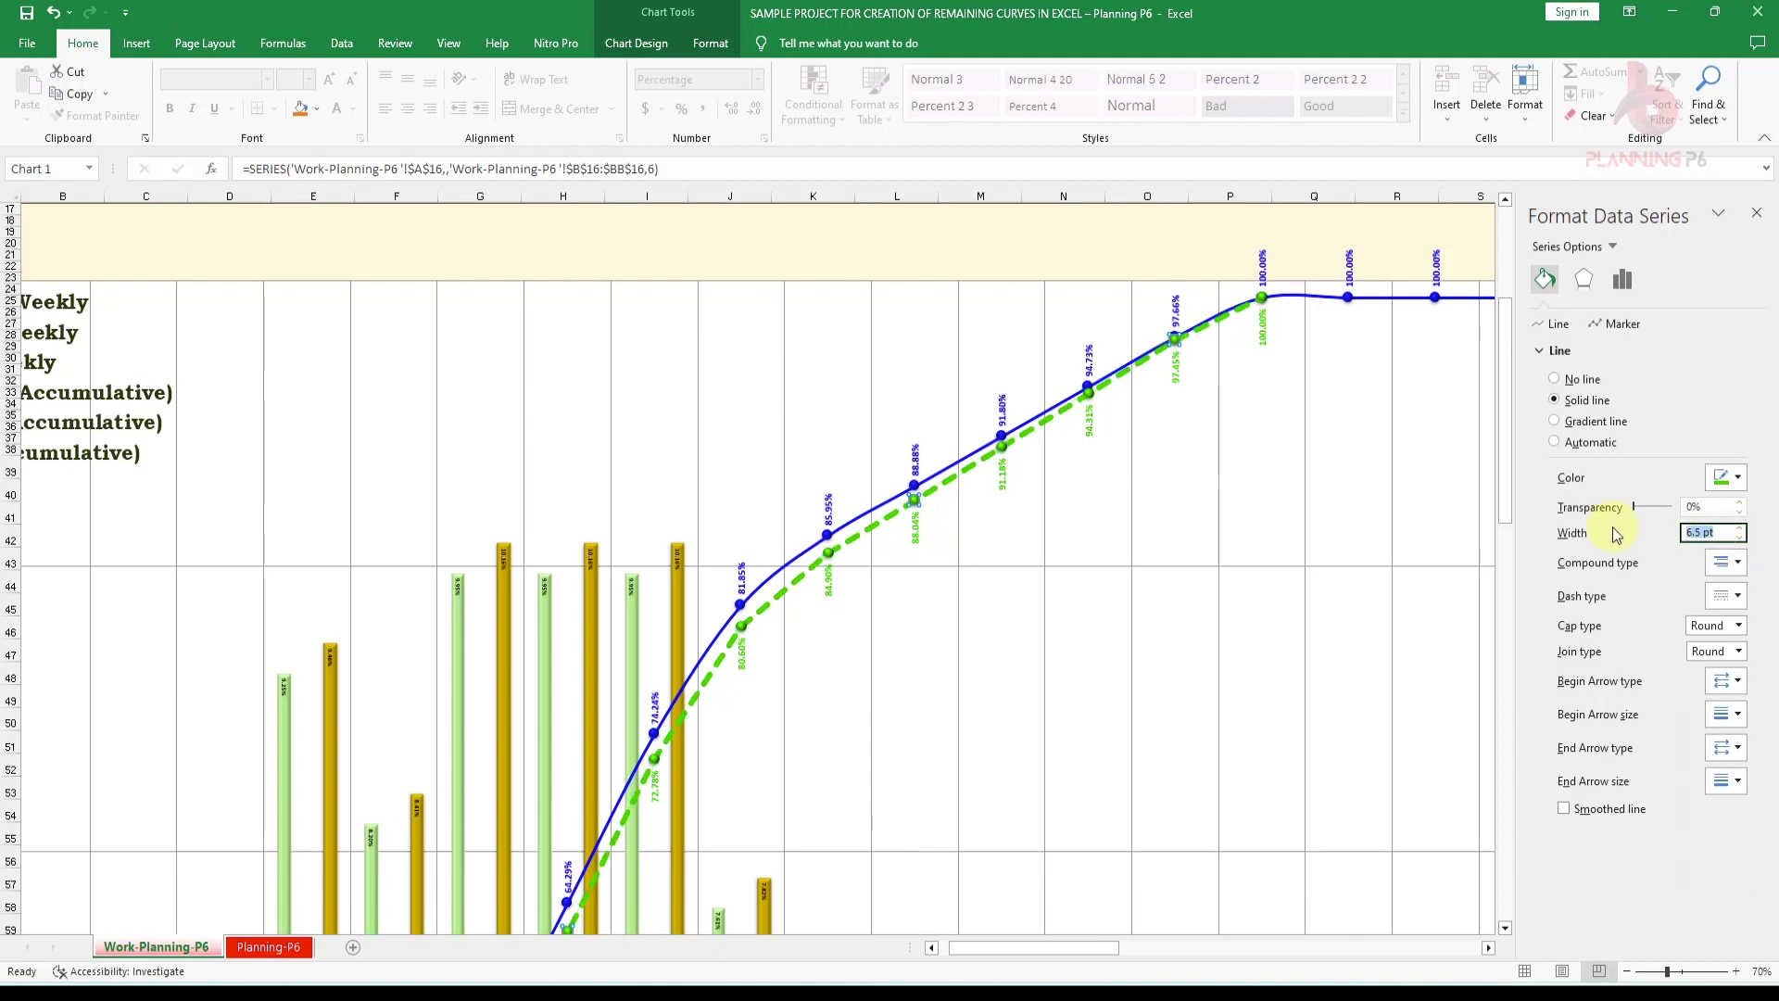
{"action": "type", "text": "3"}
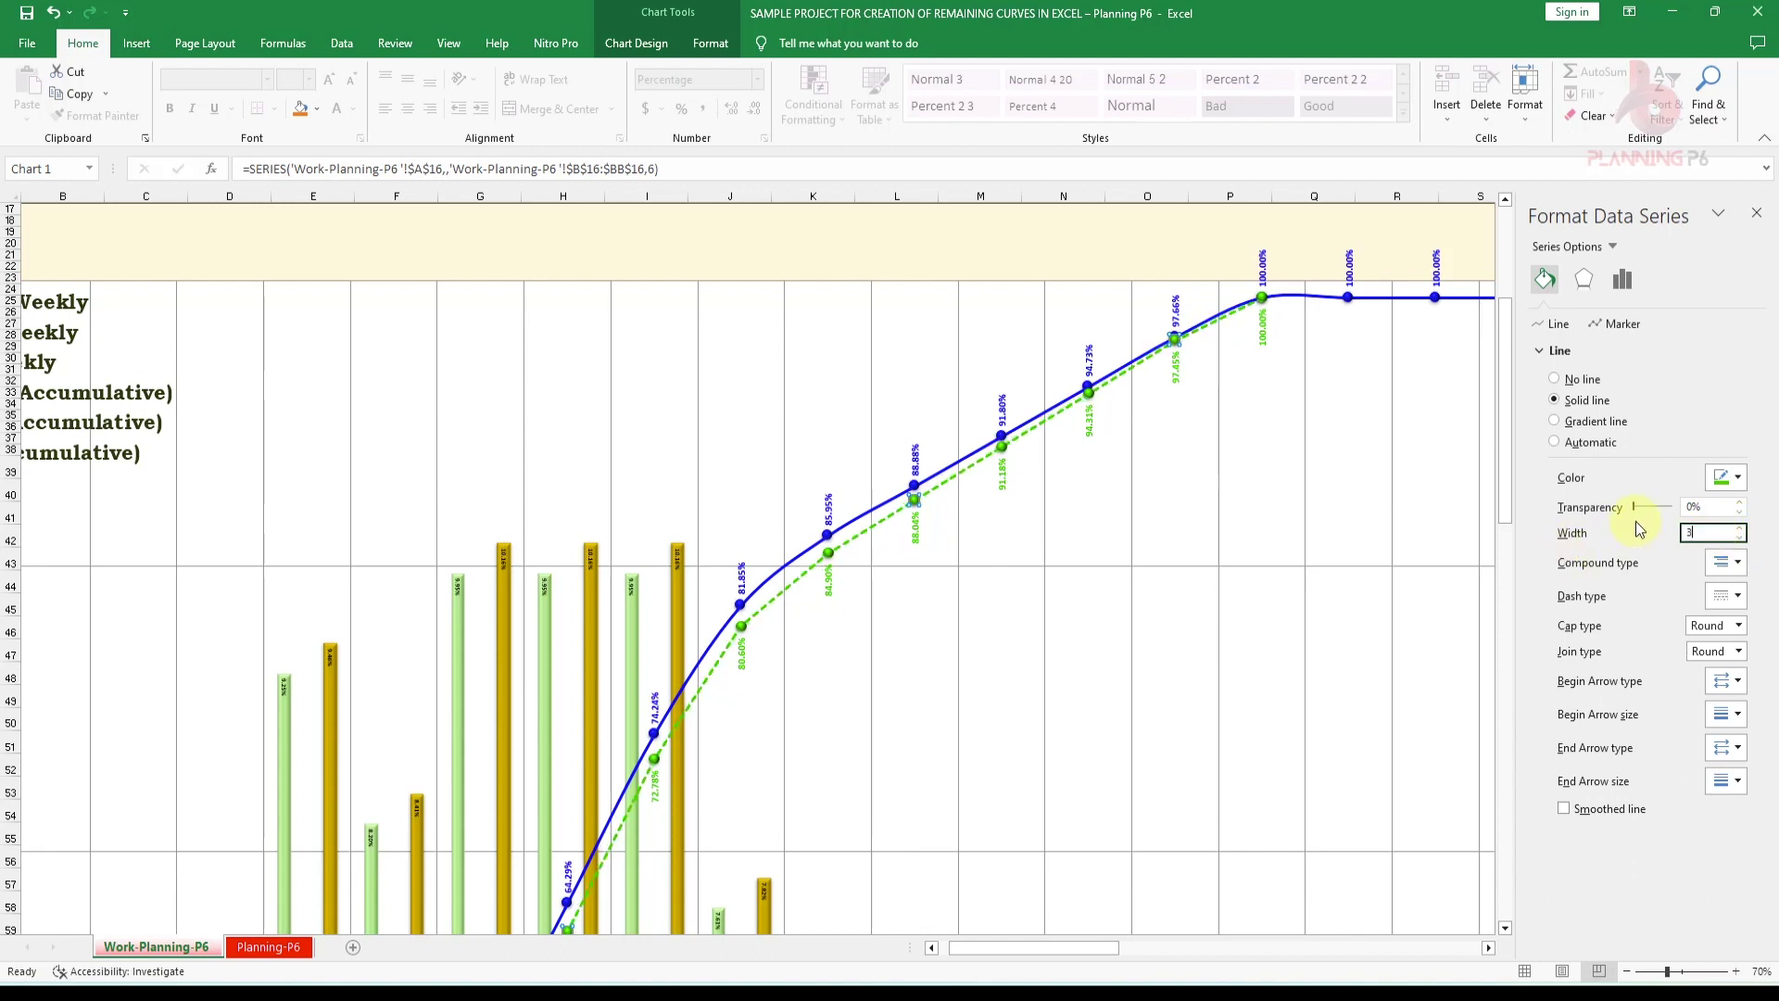
{"action": "left_click", "coordinate": [1639, 508]}
{"action": "left_click_drag", "start_coordinate": [1653, 508], "coordinate": [1667, 509]}
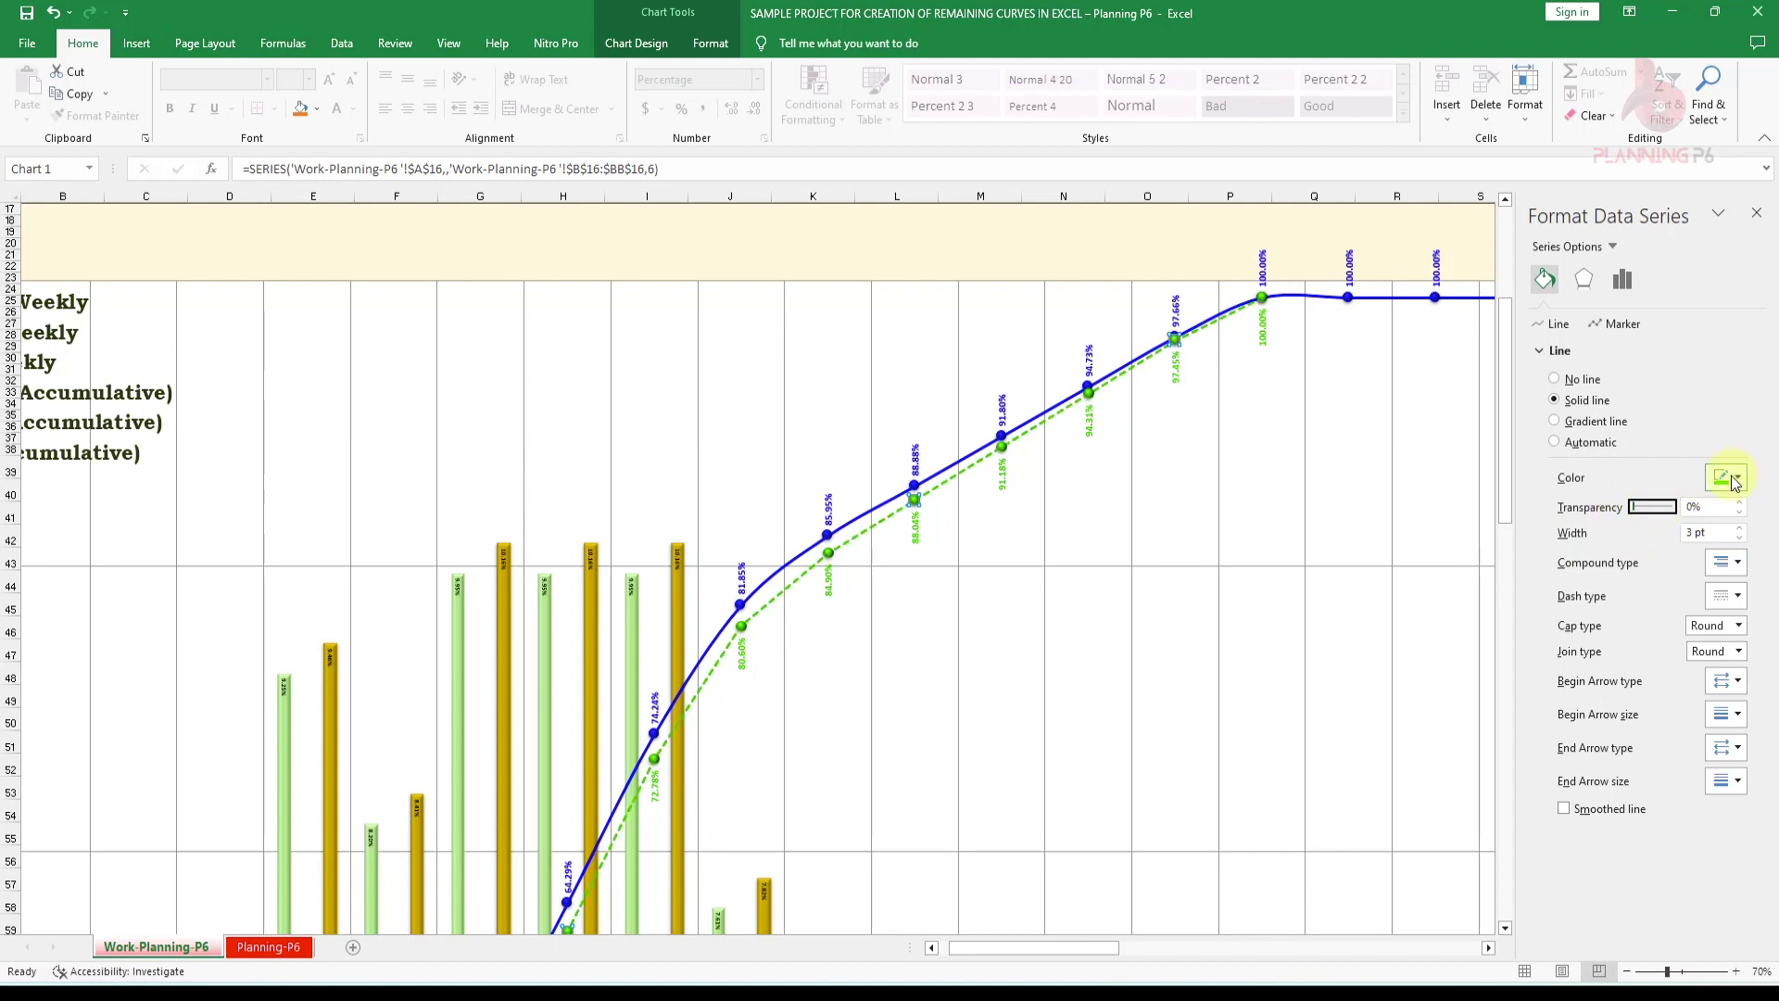
Review the marker, 3-D format and axis options of the Remaining %age (Accumulative) series
{"action": "left_click", "coordinate": [1622, 324]}
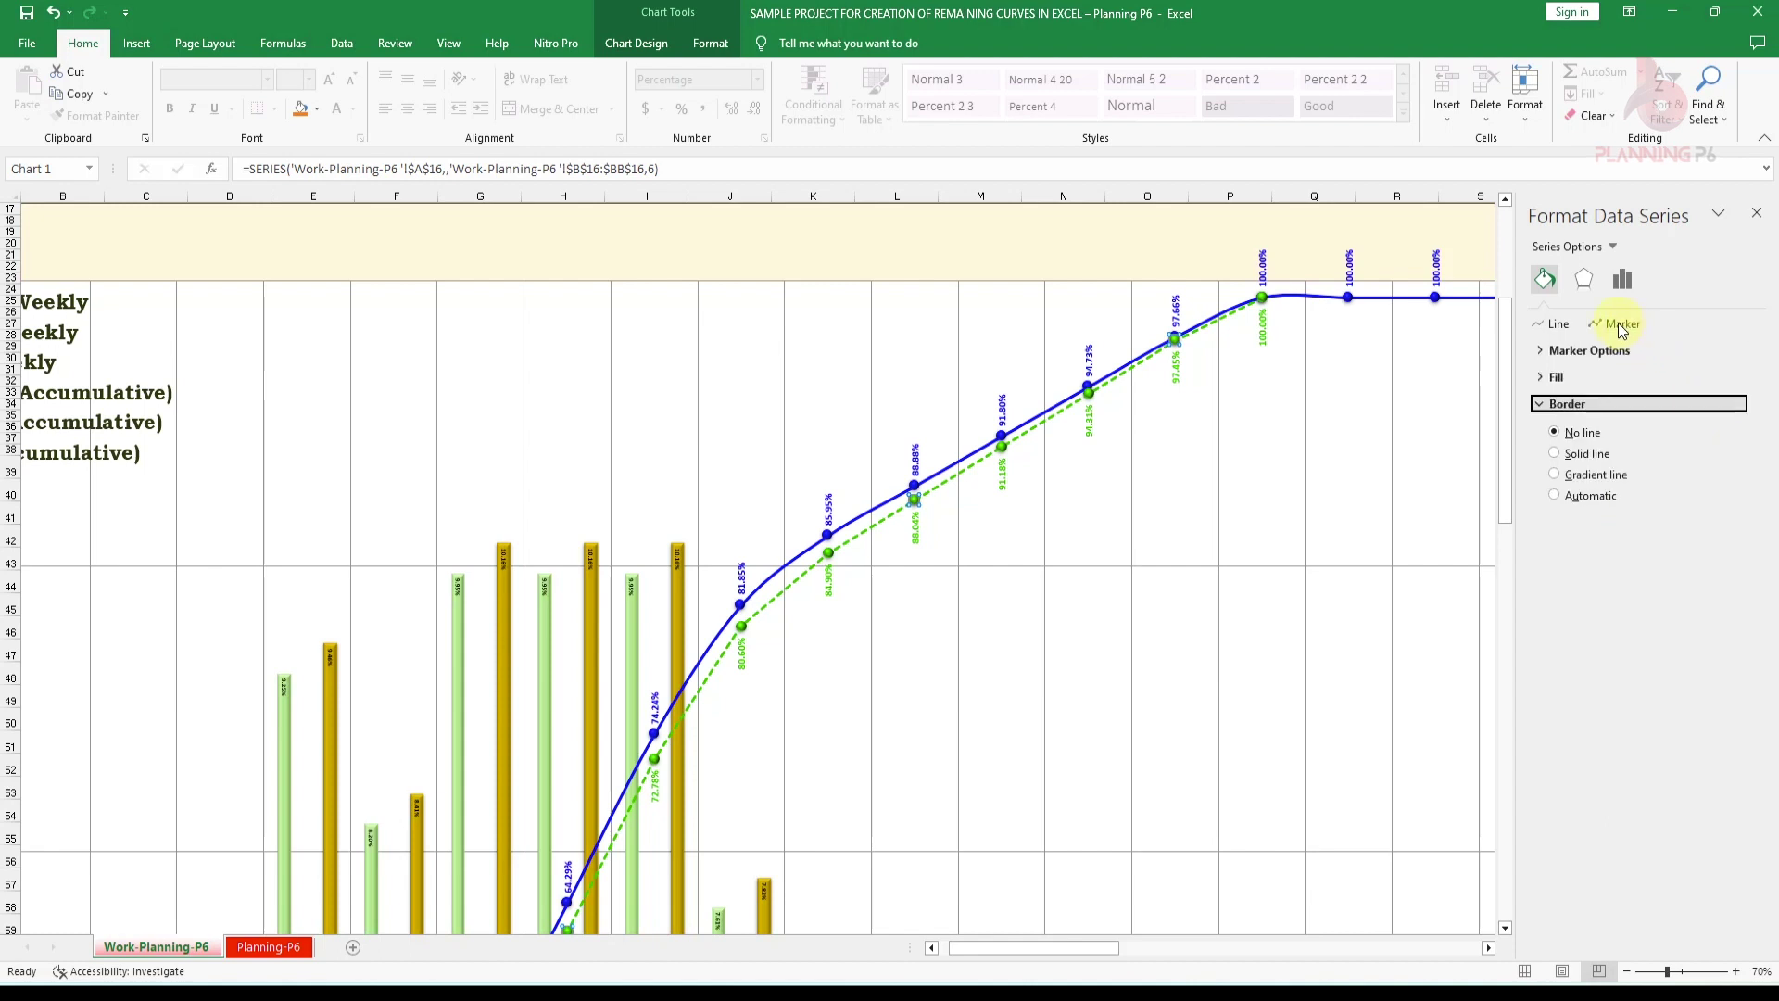
{"action": "left_click", "coordinate": [1586, 285]}
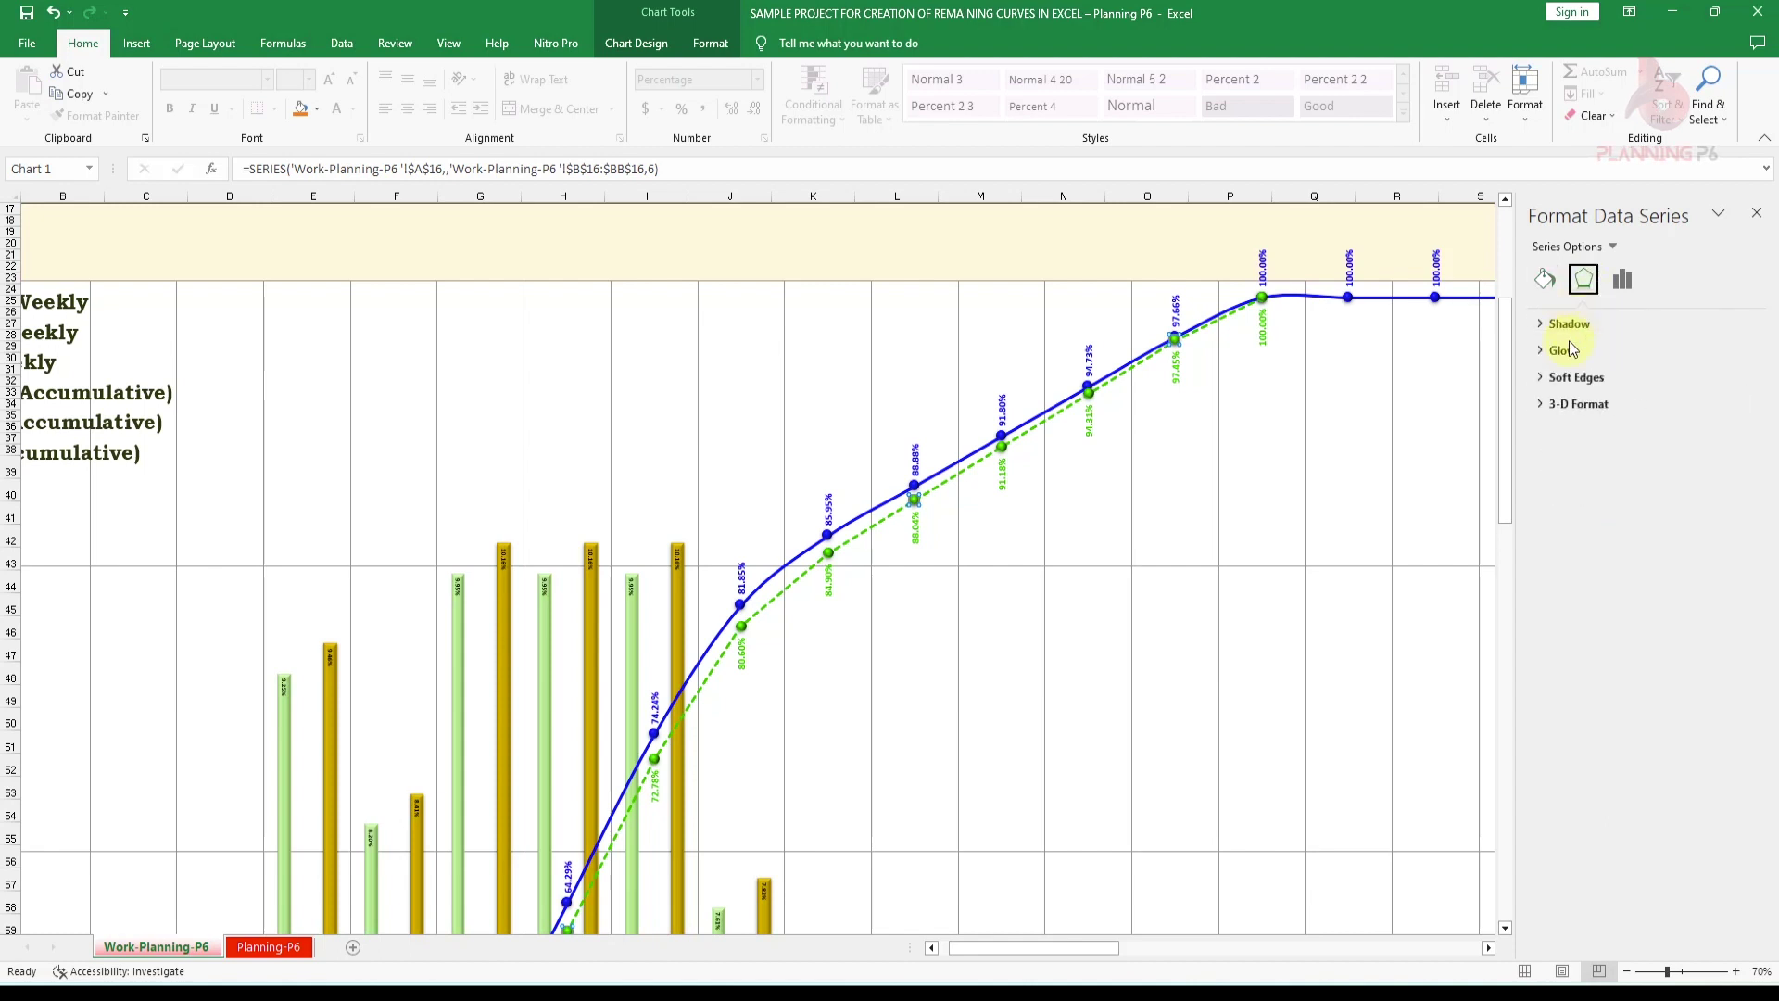
{"action": "left_click", "coordinate": [1567, 404]}
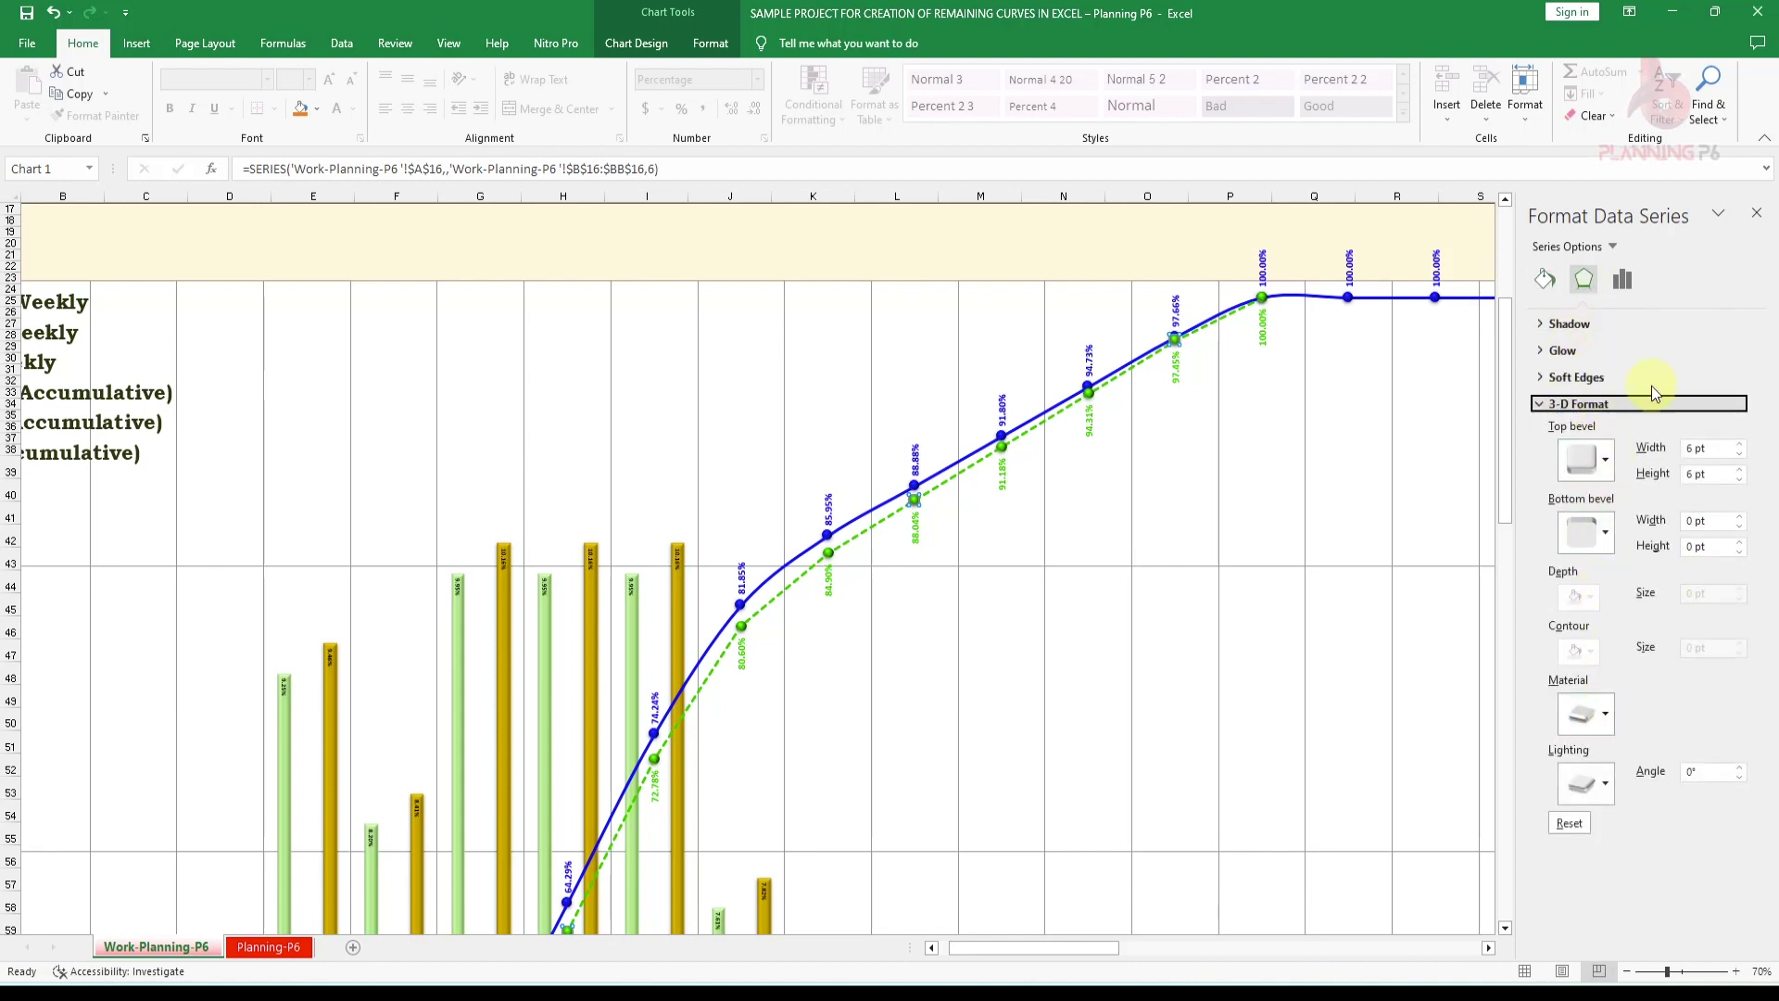
{"action": "left_click", "coordinate": [1622, 279]}
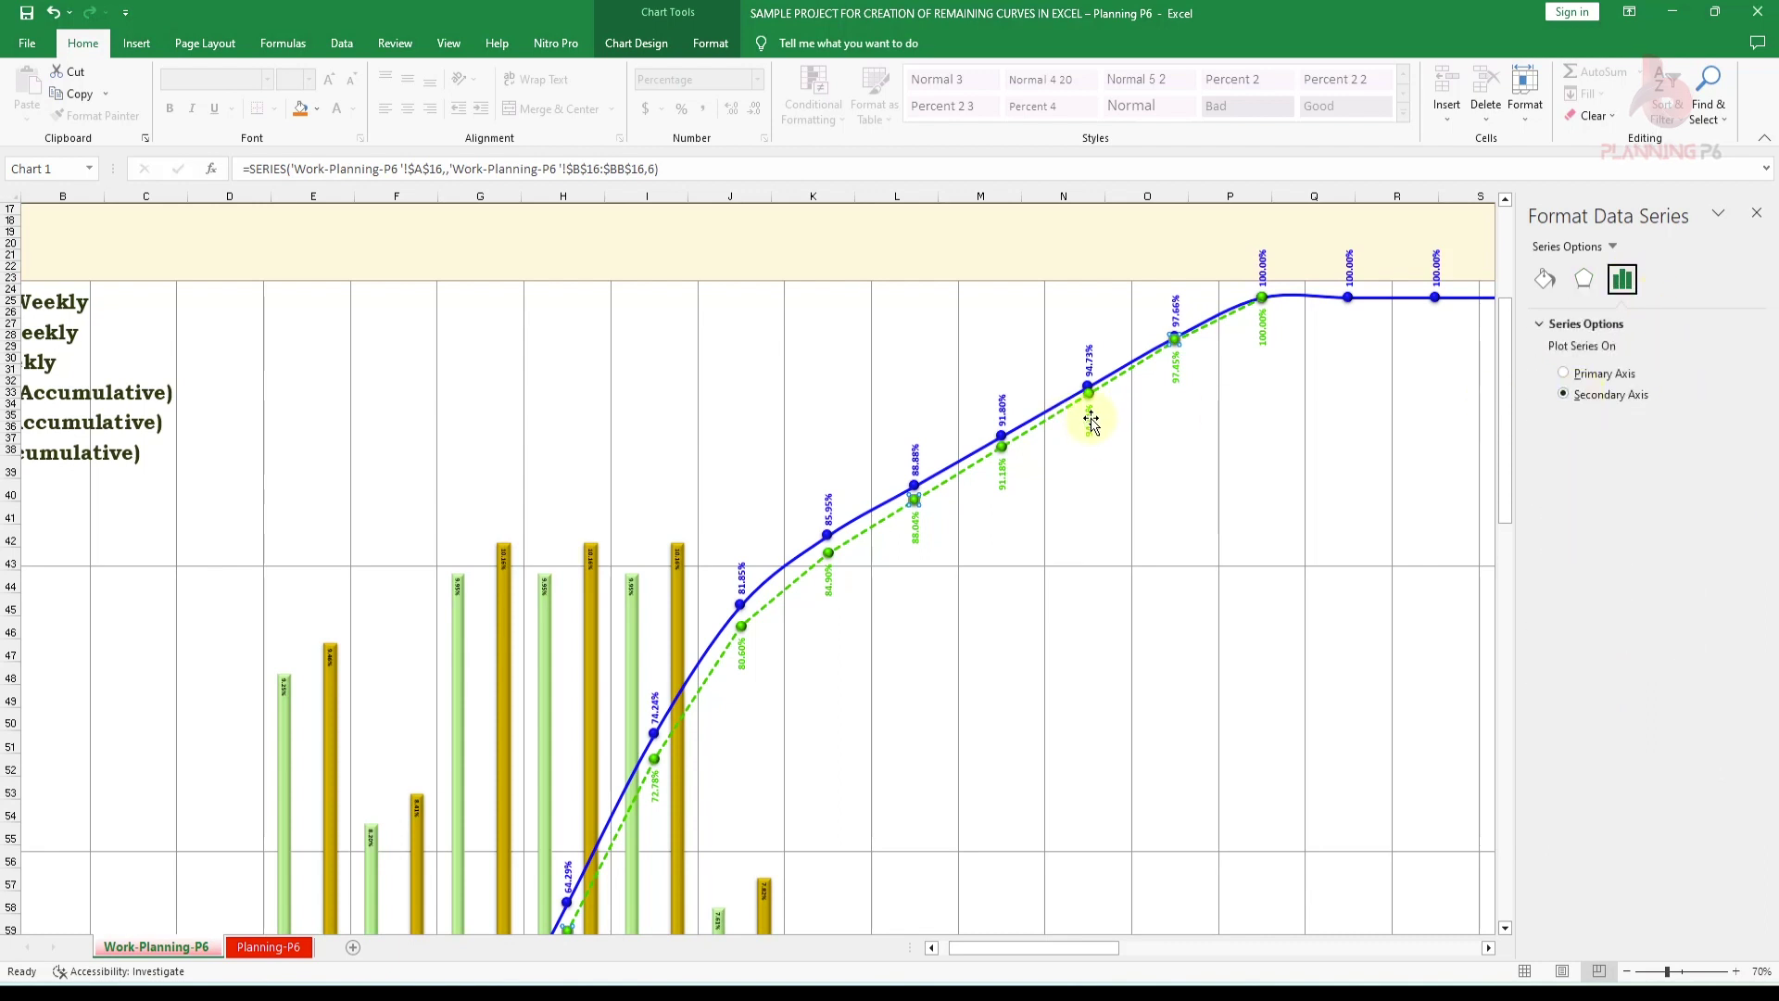
Try Horizontal and Rotate all text 90° directions on the Remaining %age (Accumulative) data labels, then restore Rotate all text 270°
{"action": "left_click", "coordinate": [1090, 422]}
{"action": "left_click", "coordinate": [1664, 280]}
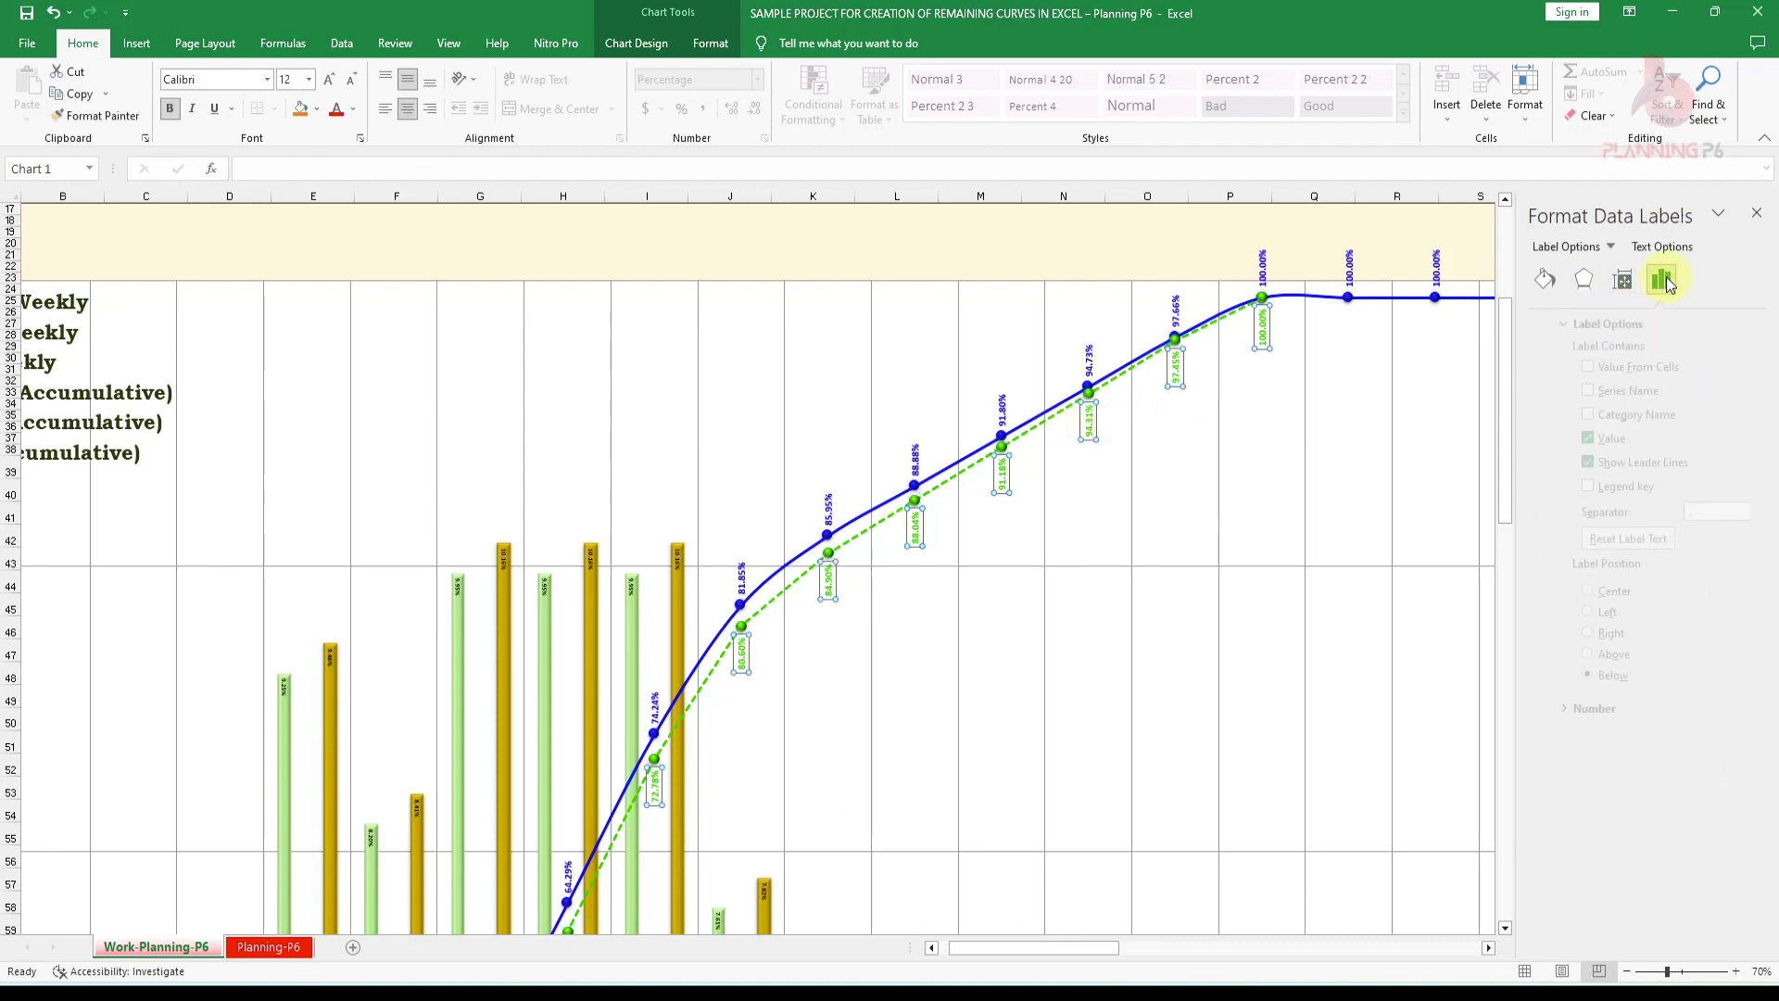
{"action": "left_click", "coordinate": [1621, 279]}
{"action": "left_click", "coordinate": [1559, 323]}
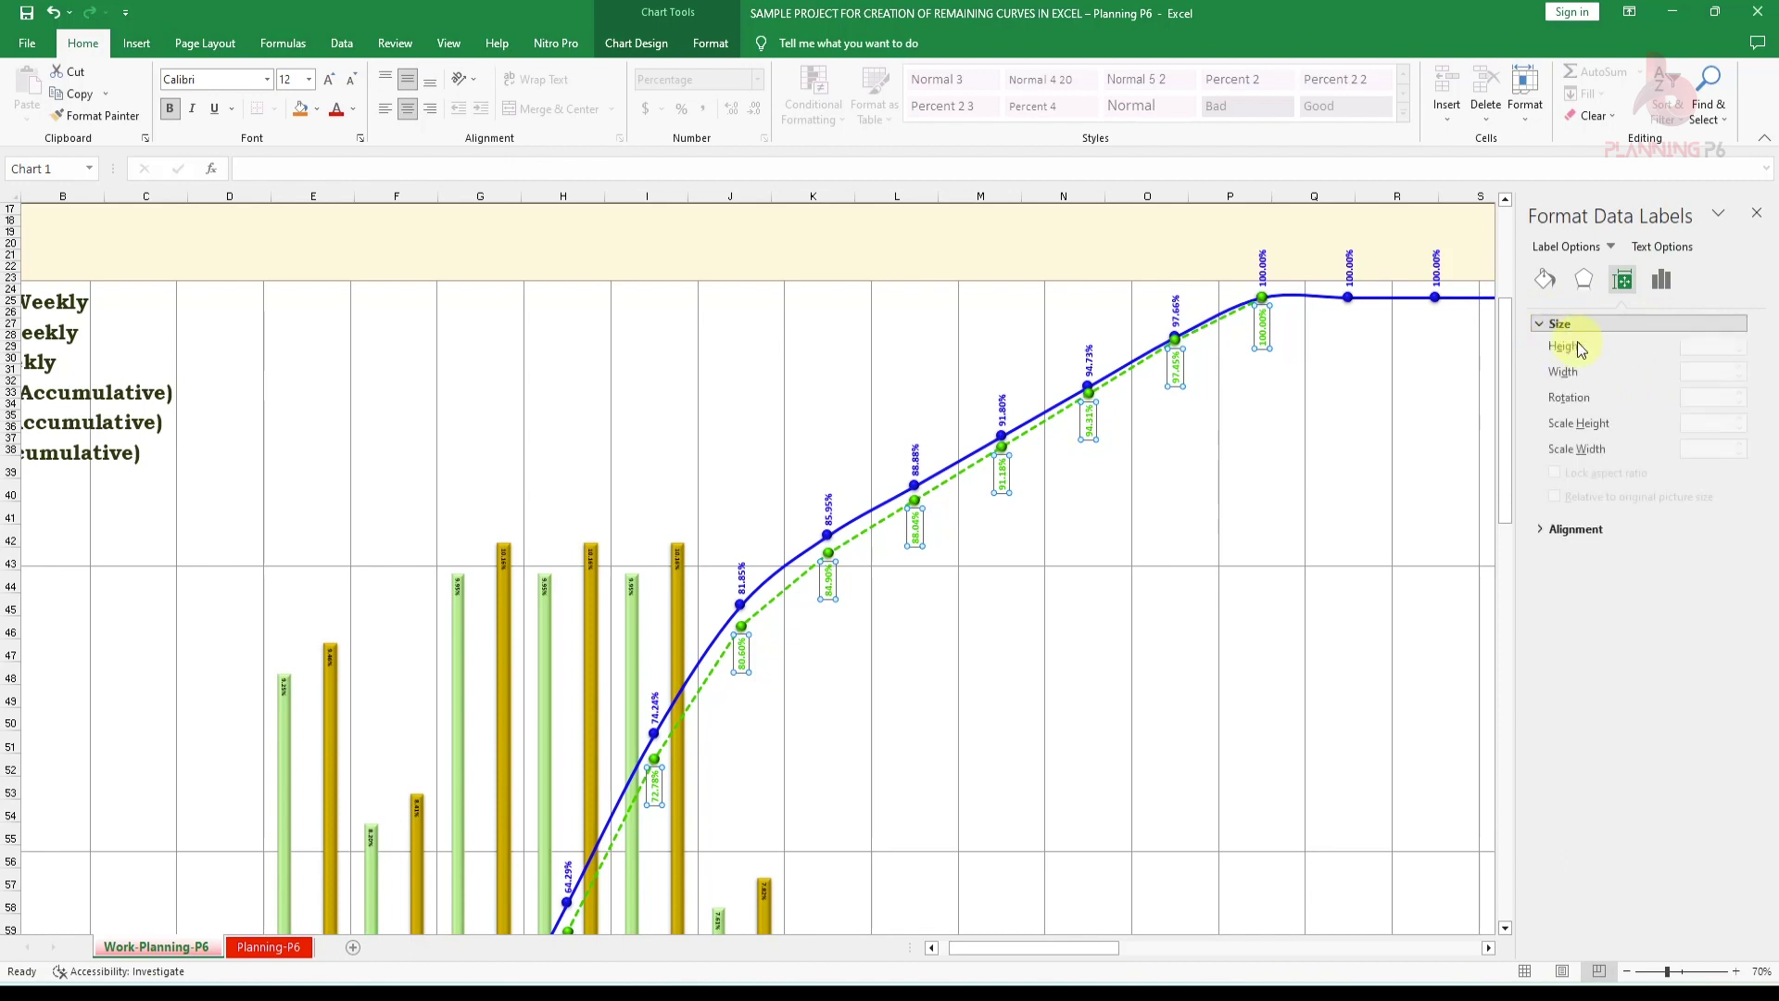
{"action": "left_click", "coordinate": [1561, 524]}
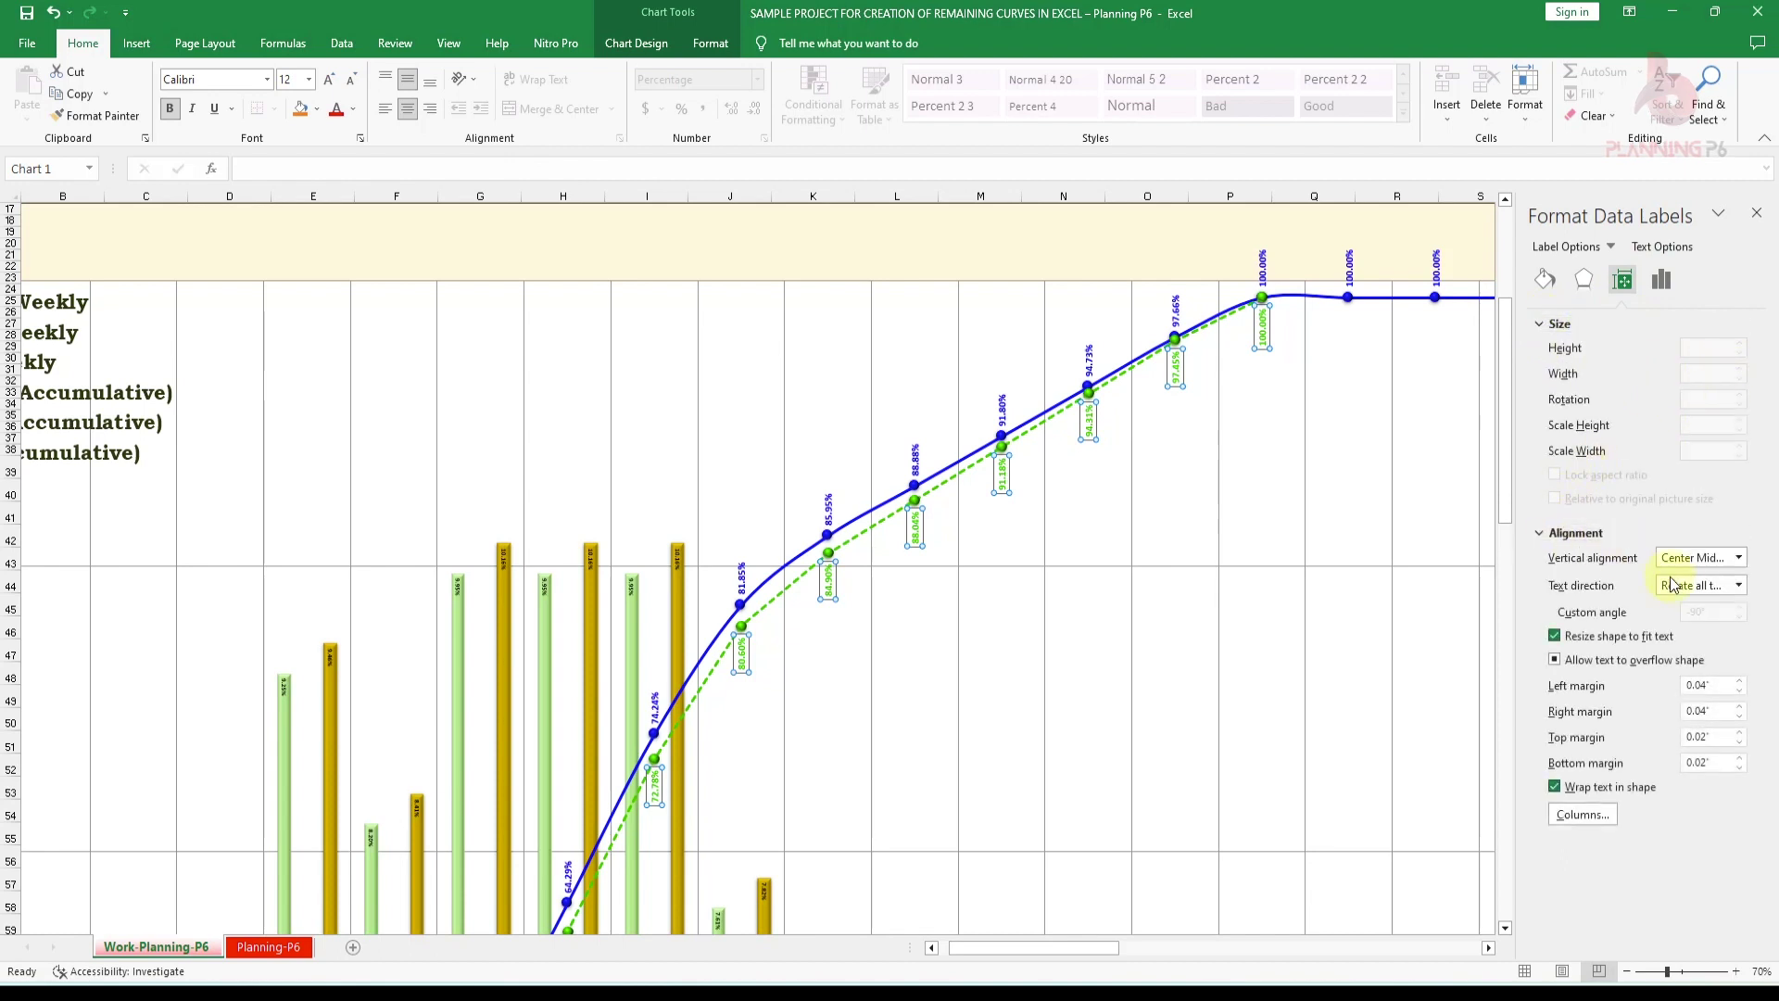
{"action": "left_click", "coordinate": [1740, 585]}
{"action": "left_click", "coordinate": [1702, 646]}
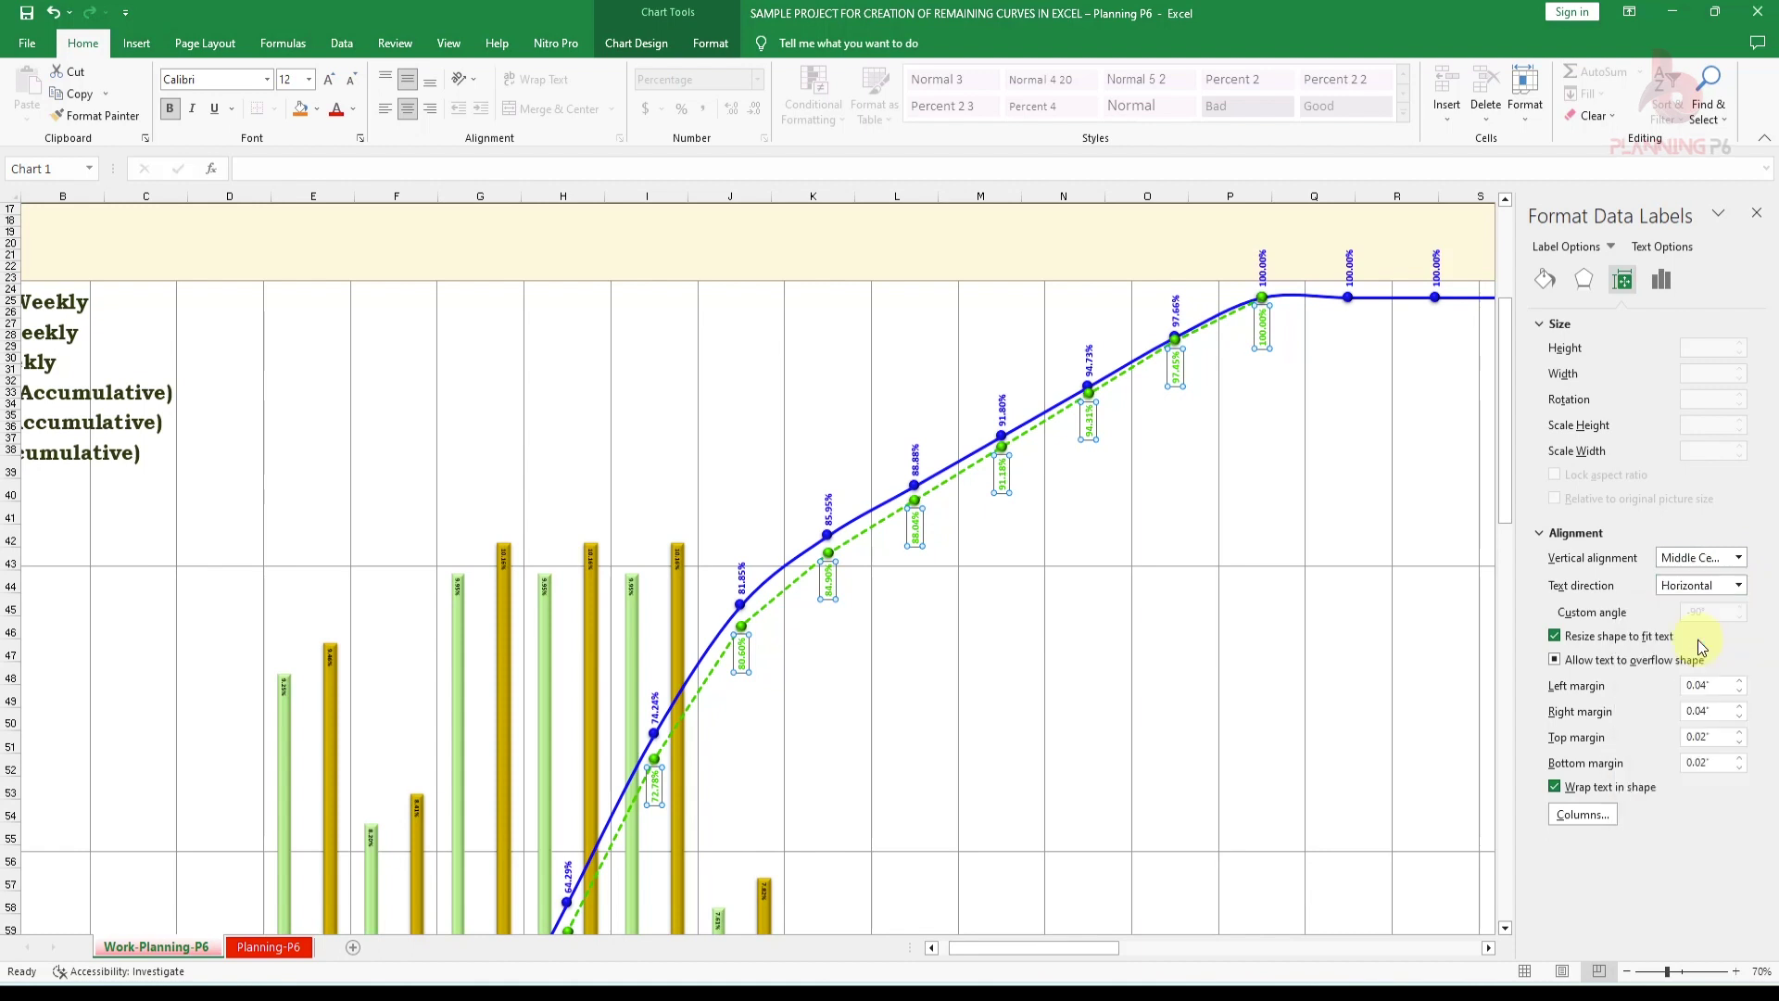
{"action": "left_click", "coordinate": [1732, 589]}
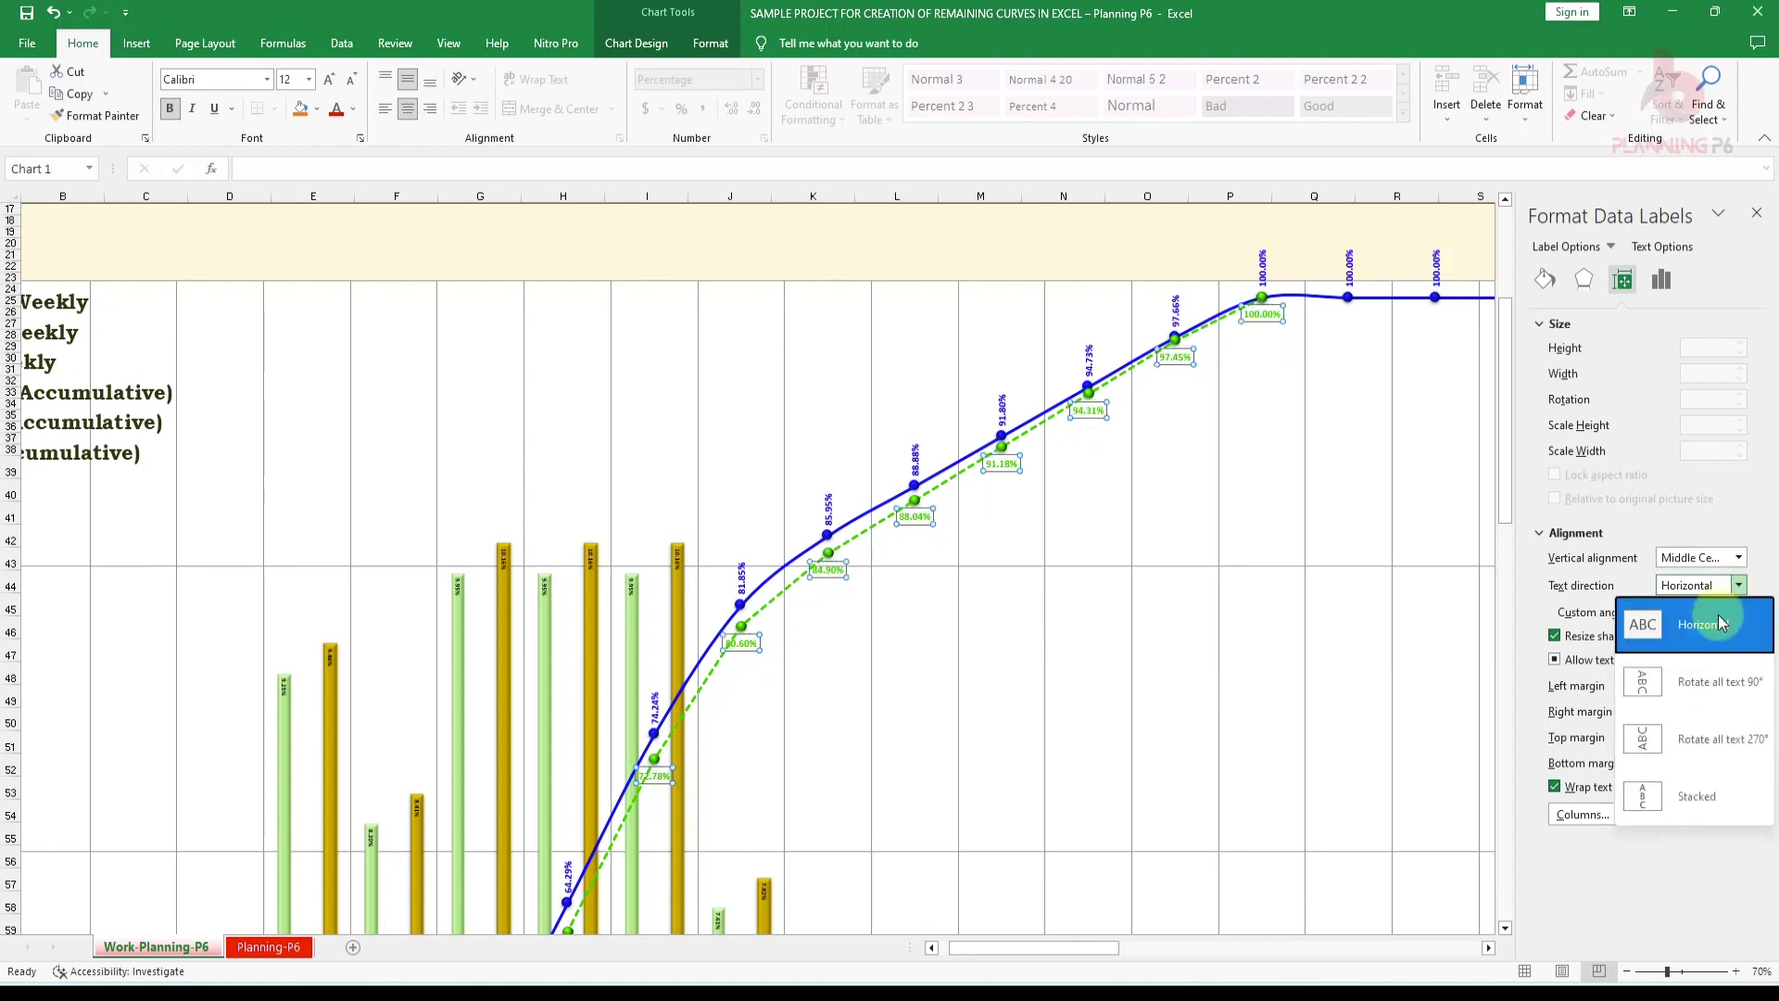
{"action": "left_click", "coordinate": [1682, 686]}
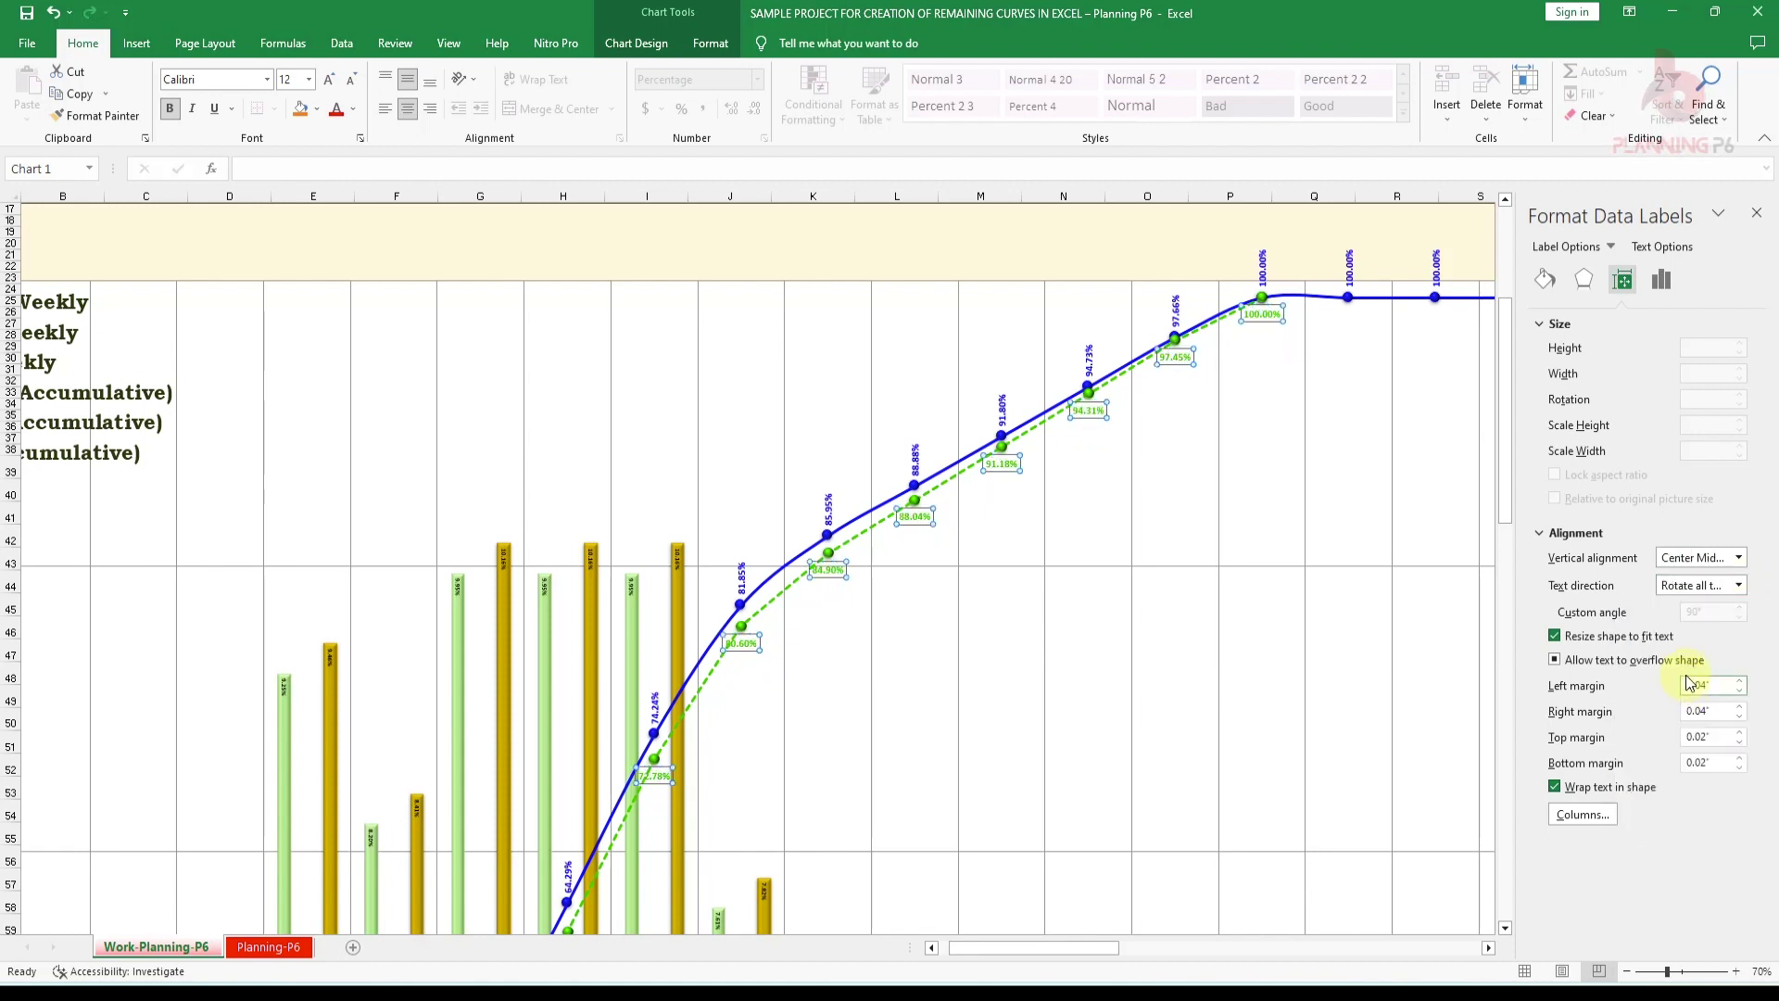
{"action": "left_click", "coordinate": [1739, 585]}
{"action": "left_click", "coordinate": [1667, 743]}
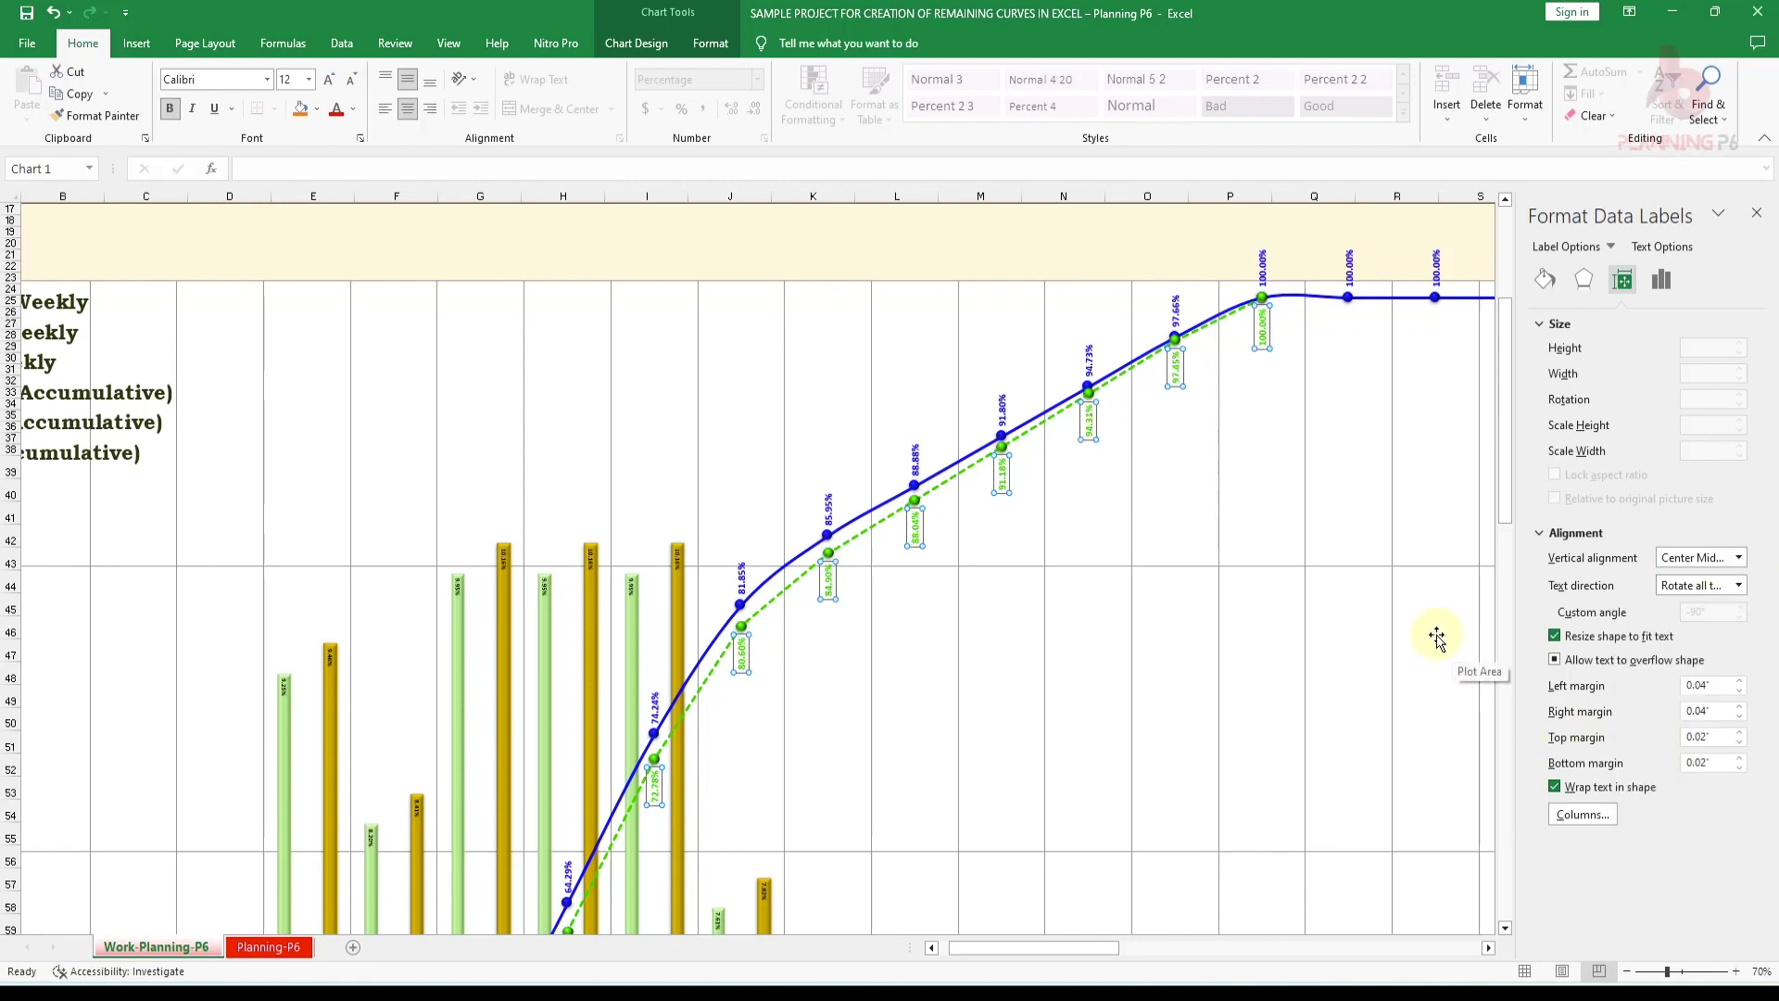
Close the label formatting options and view the entire weekly histogram and S-curve chart together with its data table
{"action": "left_click_drag", "start_coordinate": [1080, 948], "coordinate": [1062, 950]}
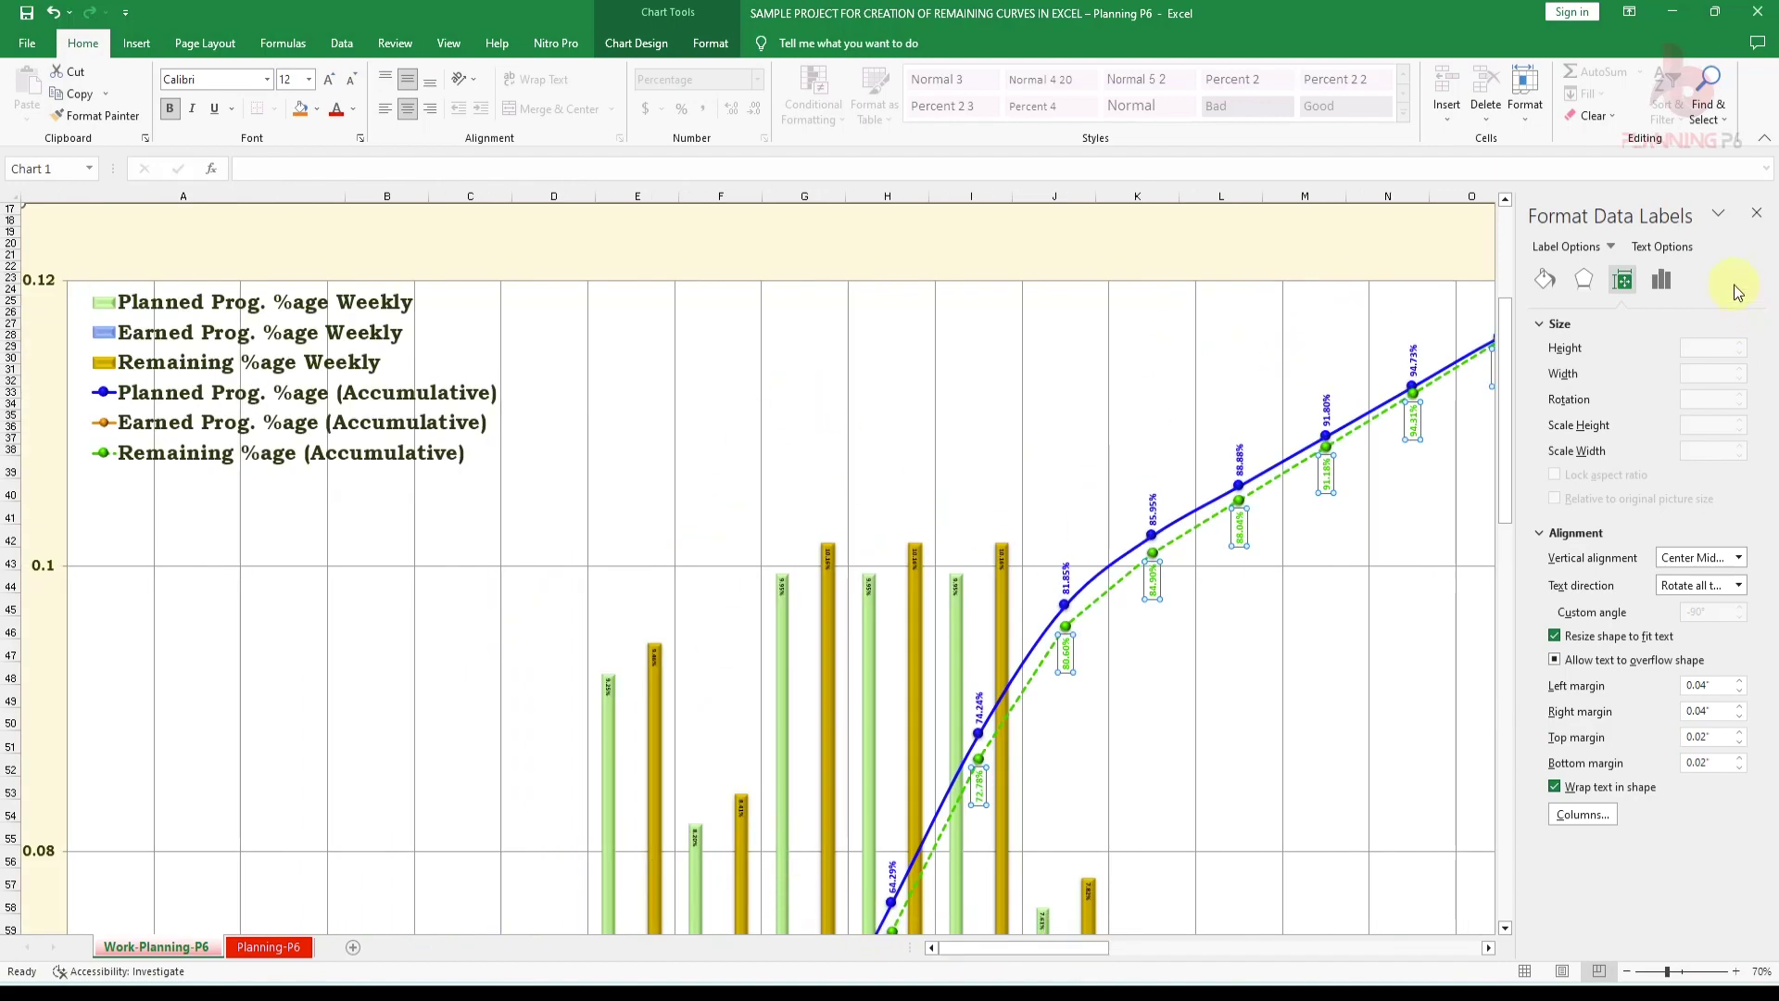
{"action": "left_click", "coordinate": [1757, 213]}
{"action": "scroll", "coordinate": [1221, 551], "scroll_direction": "down", "scroll_amount": 4}
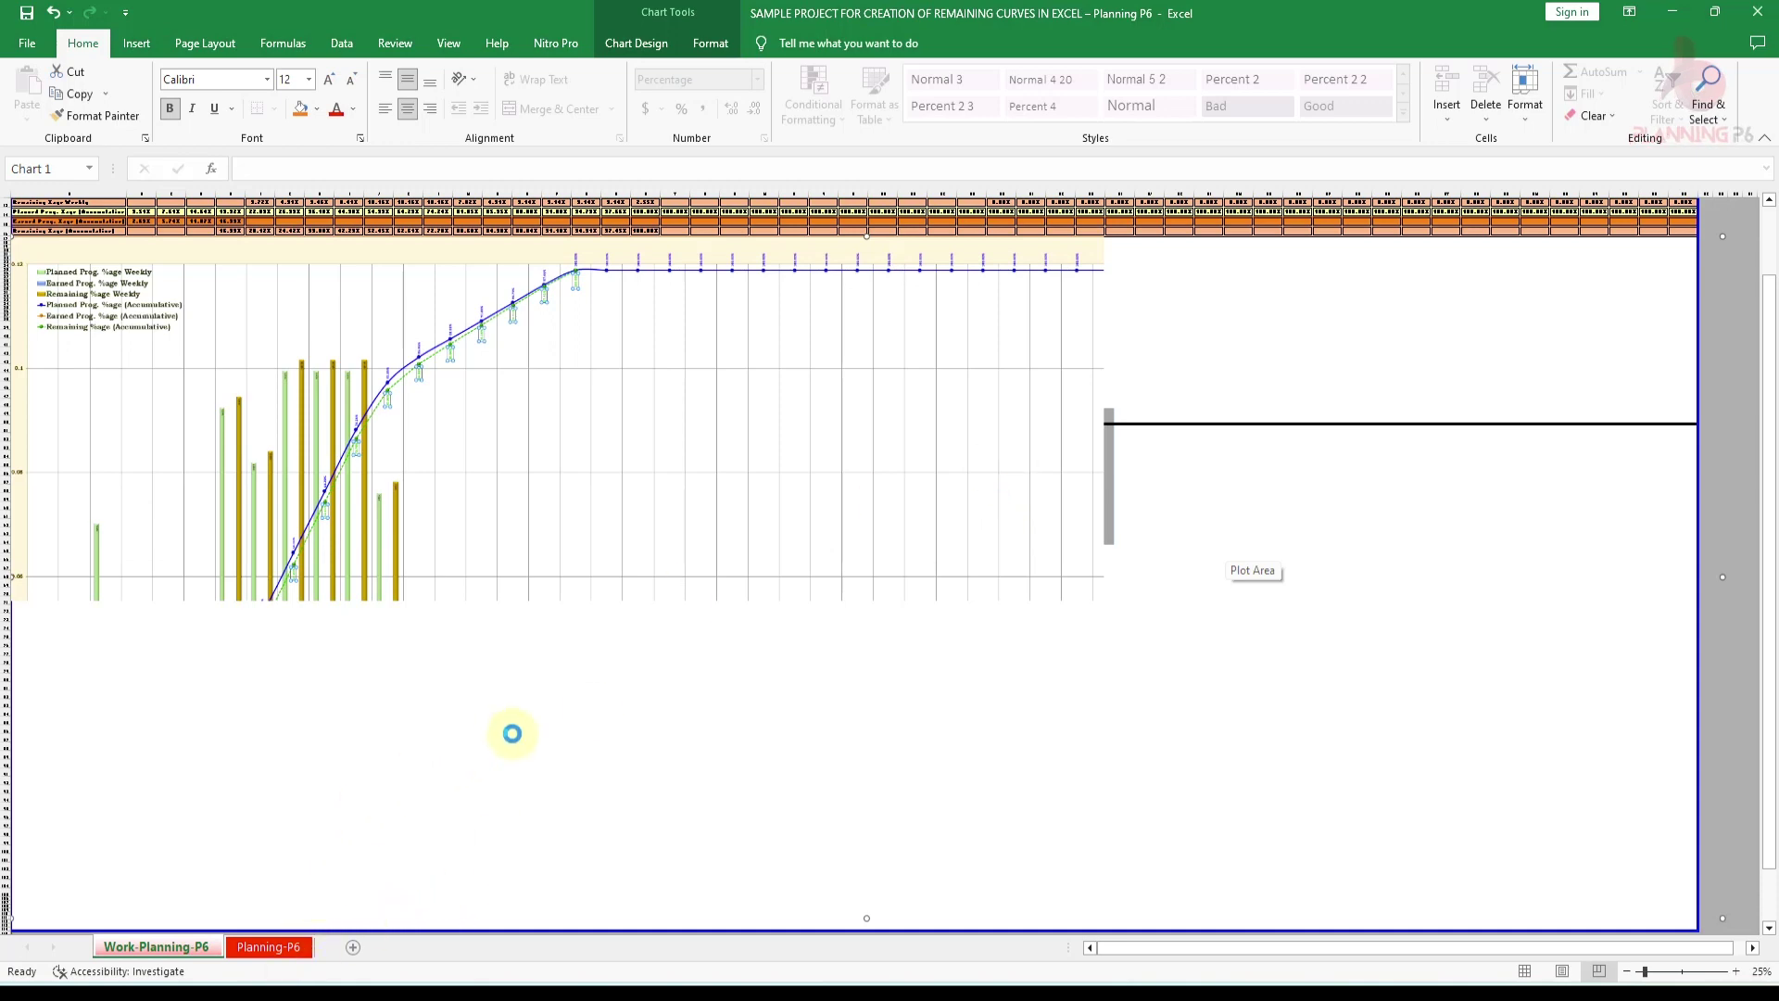
{"action": "scroll", "coordinate": [511, 733], "scroll_direction": "down", "scroll_amount": 1}
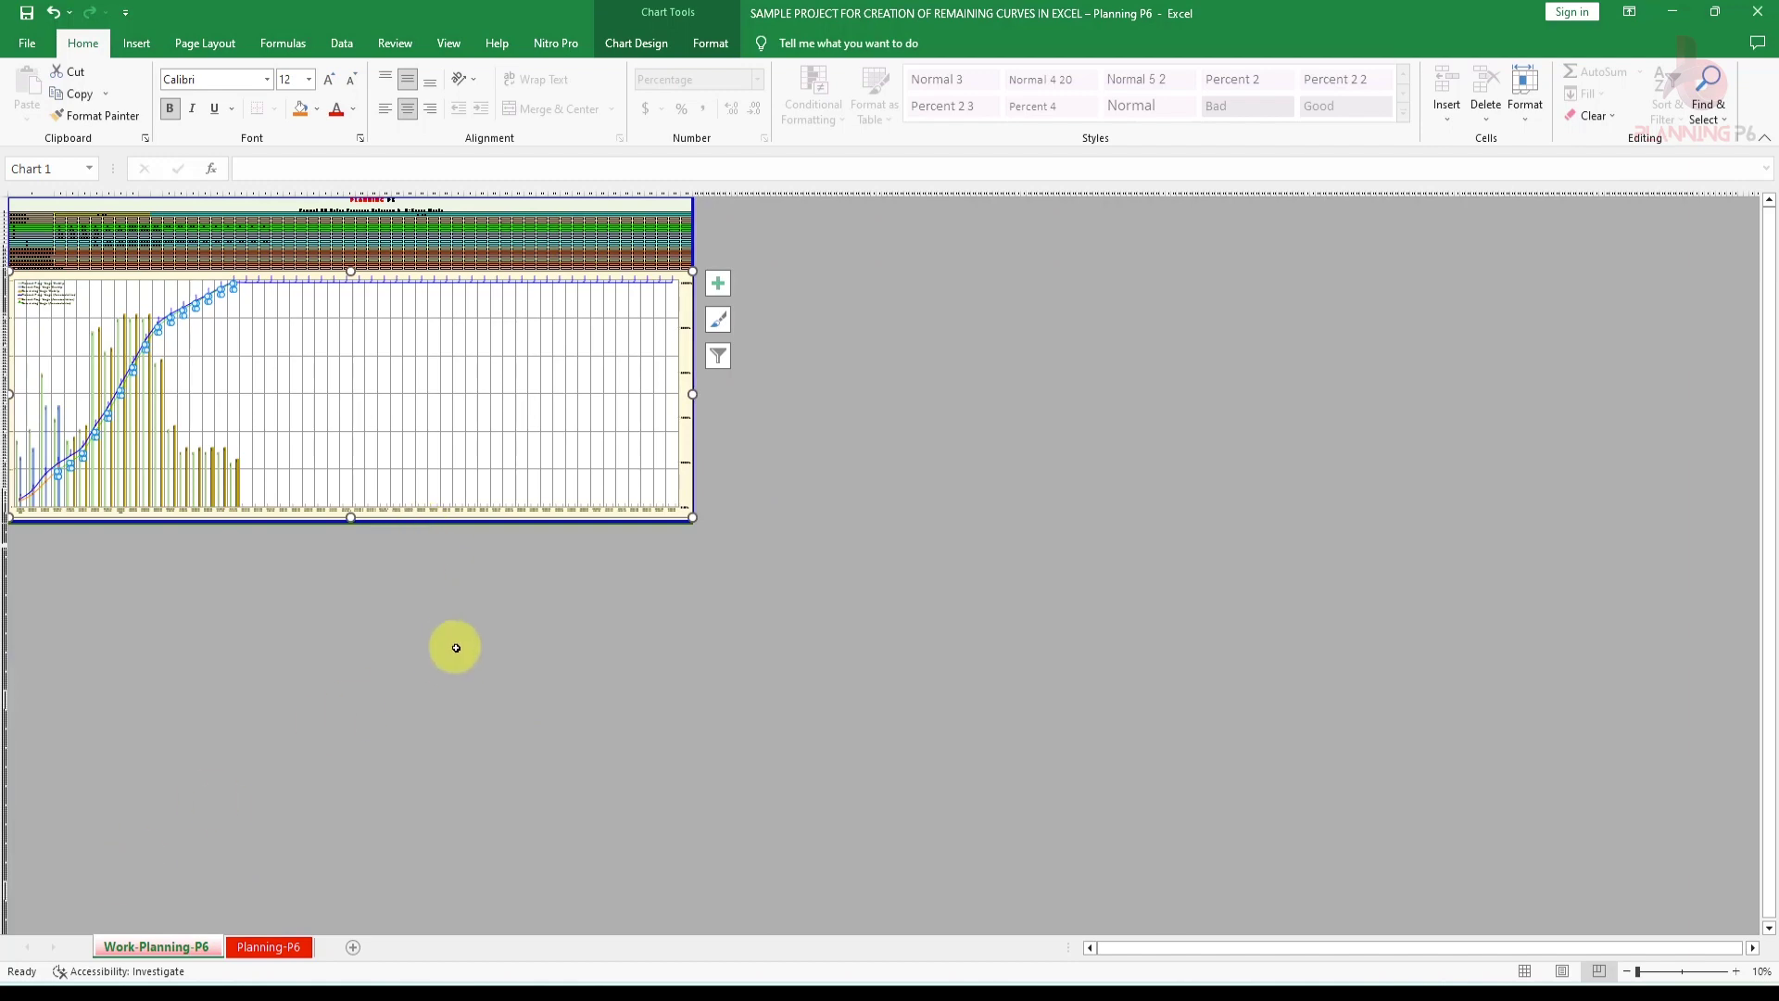
{"action": "scroll", "coordinate": [459, 601], "scroll_direction": "up", "scroll_amount": 3}
{"action": "scroll", "coordinate": [556, 626], "scroll_direction": "down", "scroll_amount": 1}
{"action": "scroll", "coordinate": [715, 623], "scroll_direction": "down", "scroll_amount": 1}
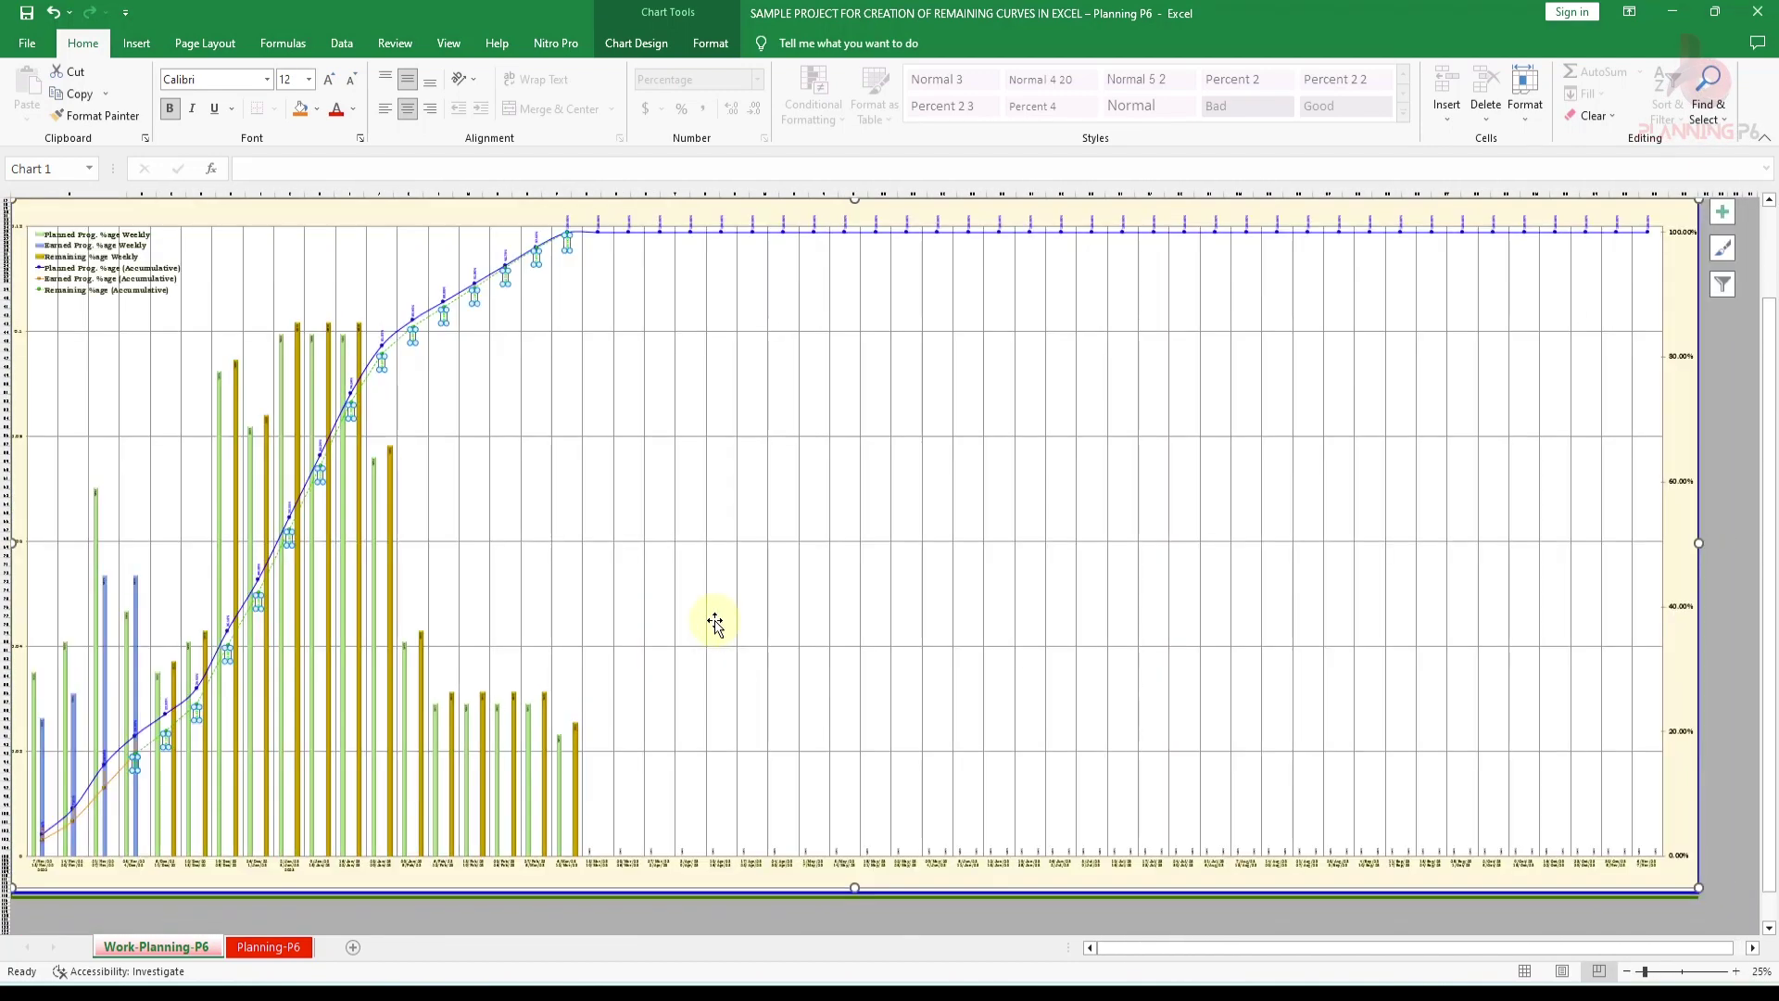
{"action": "scroll", "coordinate": [708, 621], "scroll_direction": "up", "scroll_amount": 5}
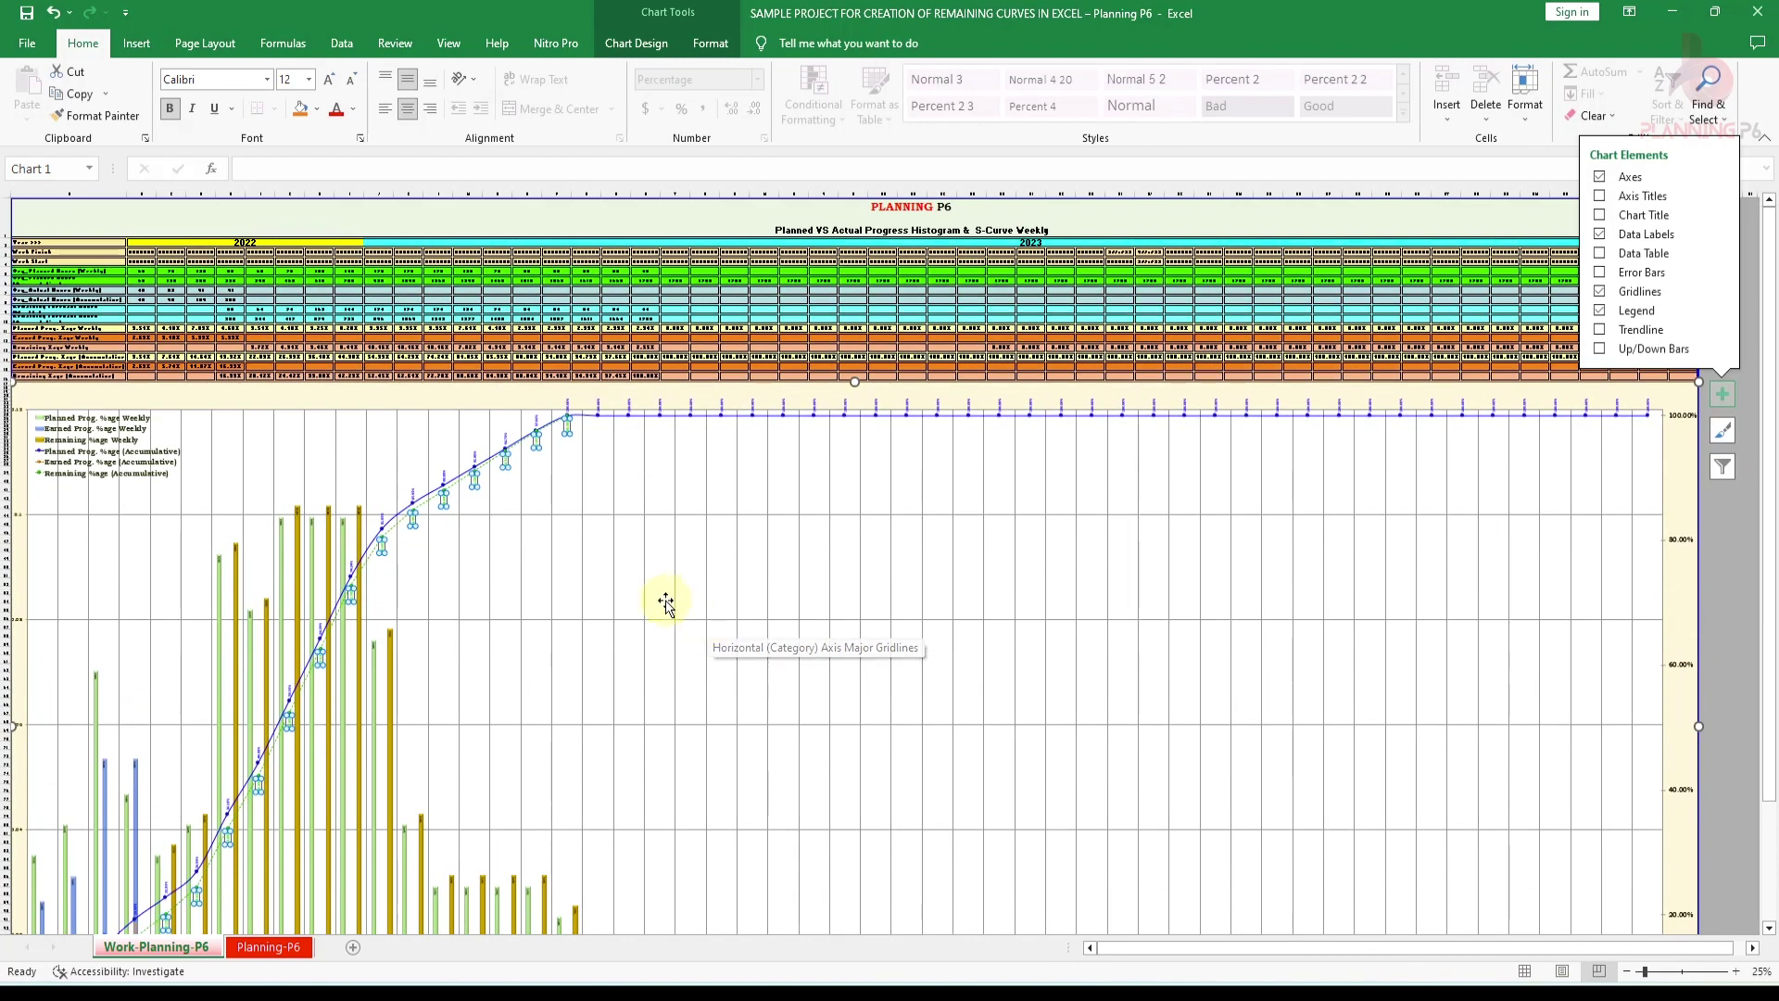
{"action": "left_click", "coordinate": [1418, 587]}
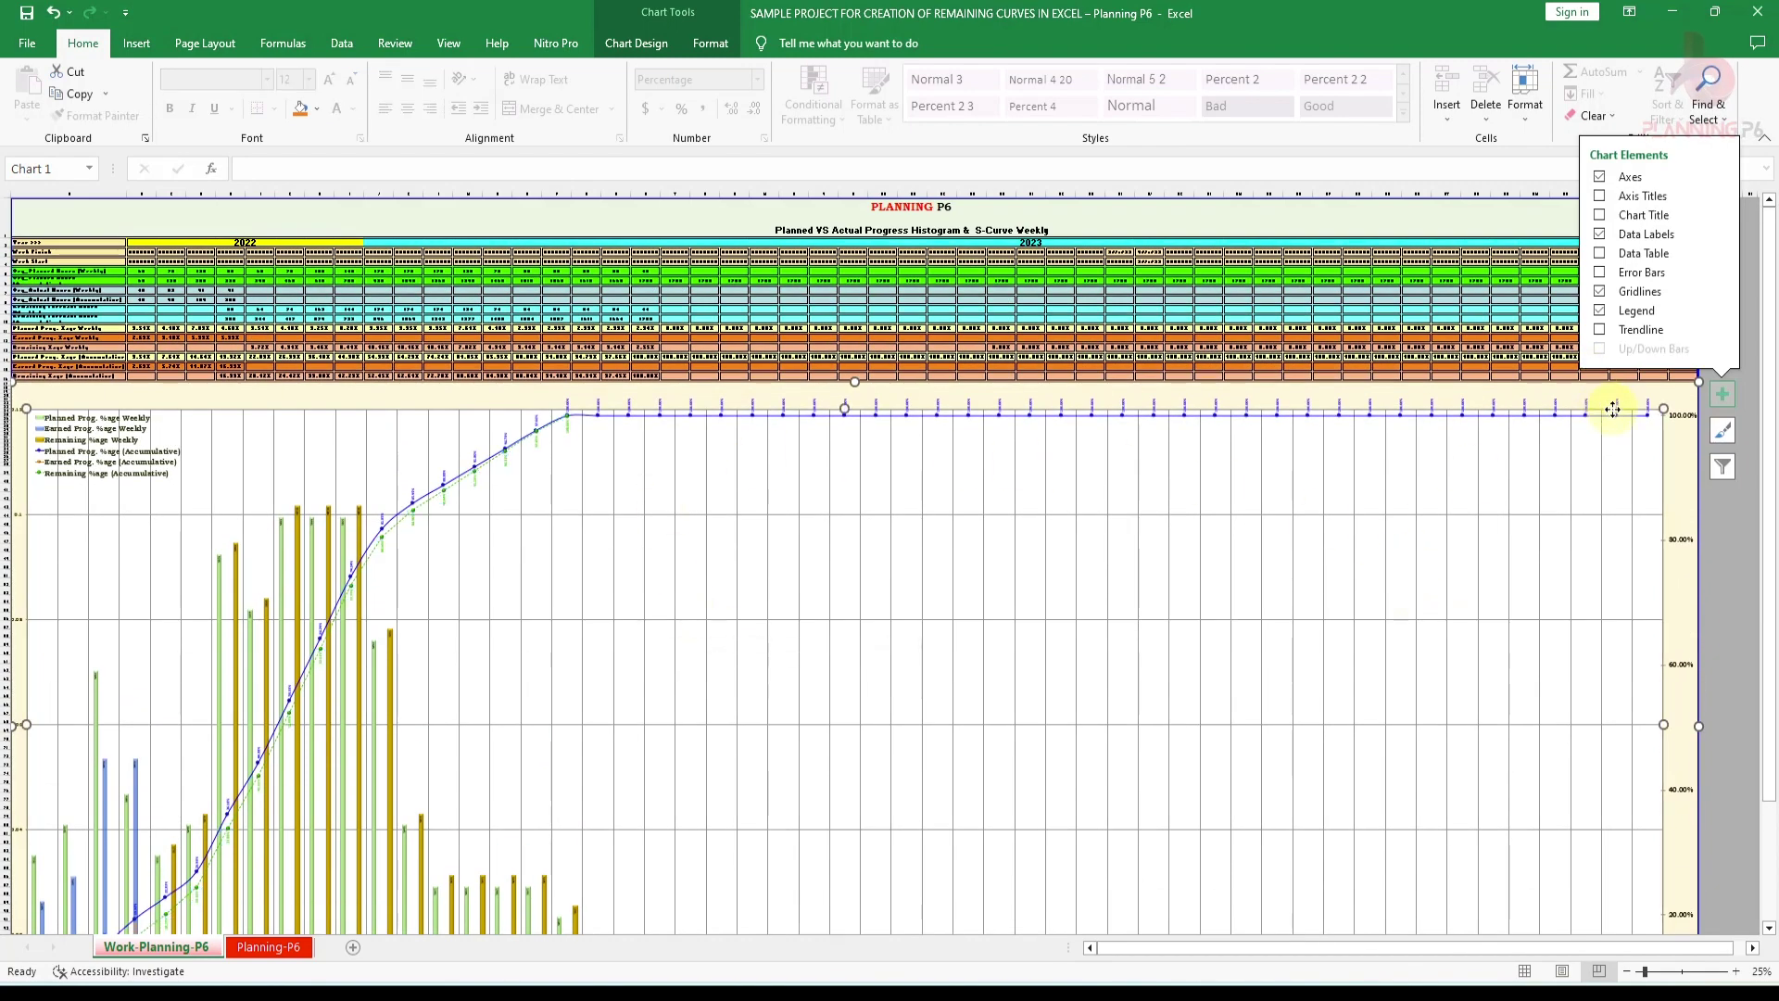
{"action": "left_click", "coordinate": [1748, 488]}
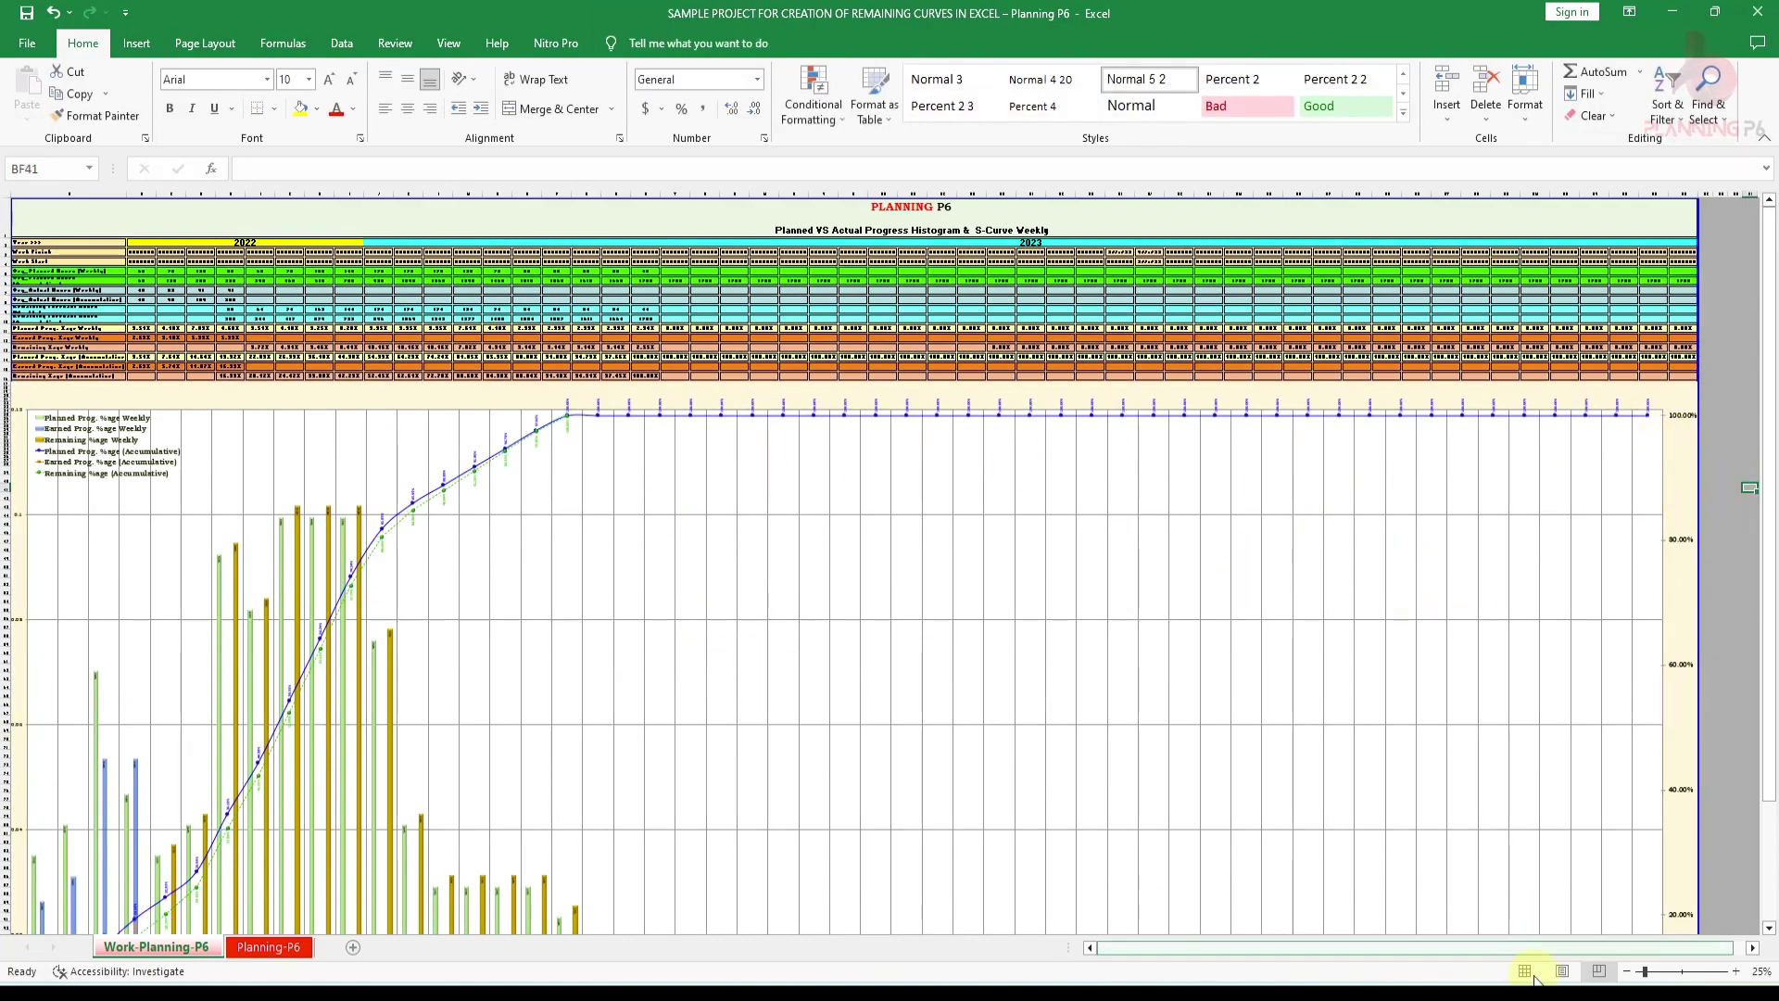
Examine the weekly progress table and the chart legend on the Work-Planning-P6 sheet
{"action": "scroll", "coordinate": [532, 548], "scroll_direction": "up", "scroll_amount": 2}
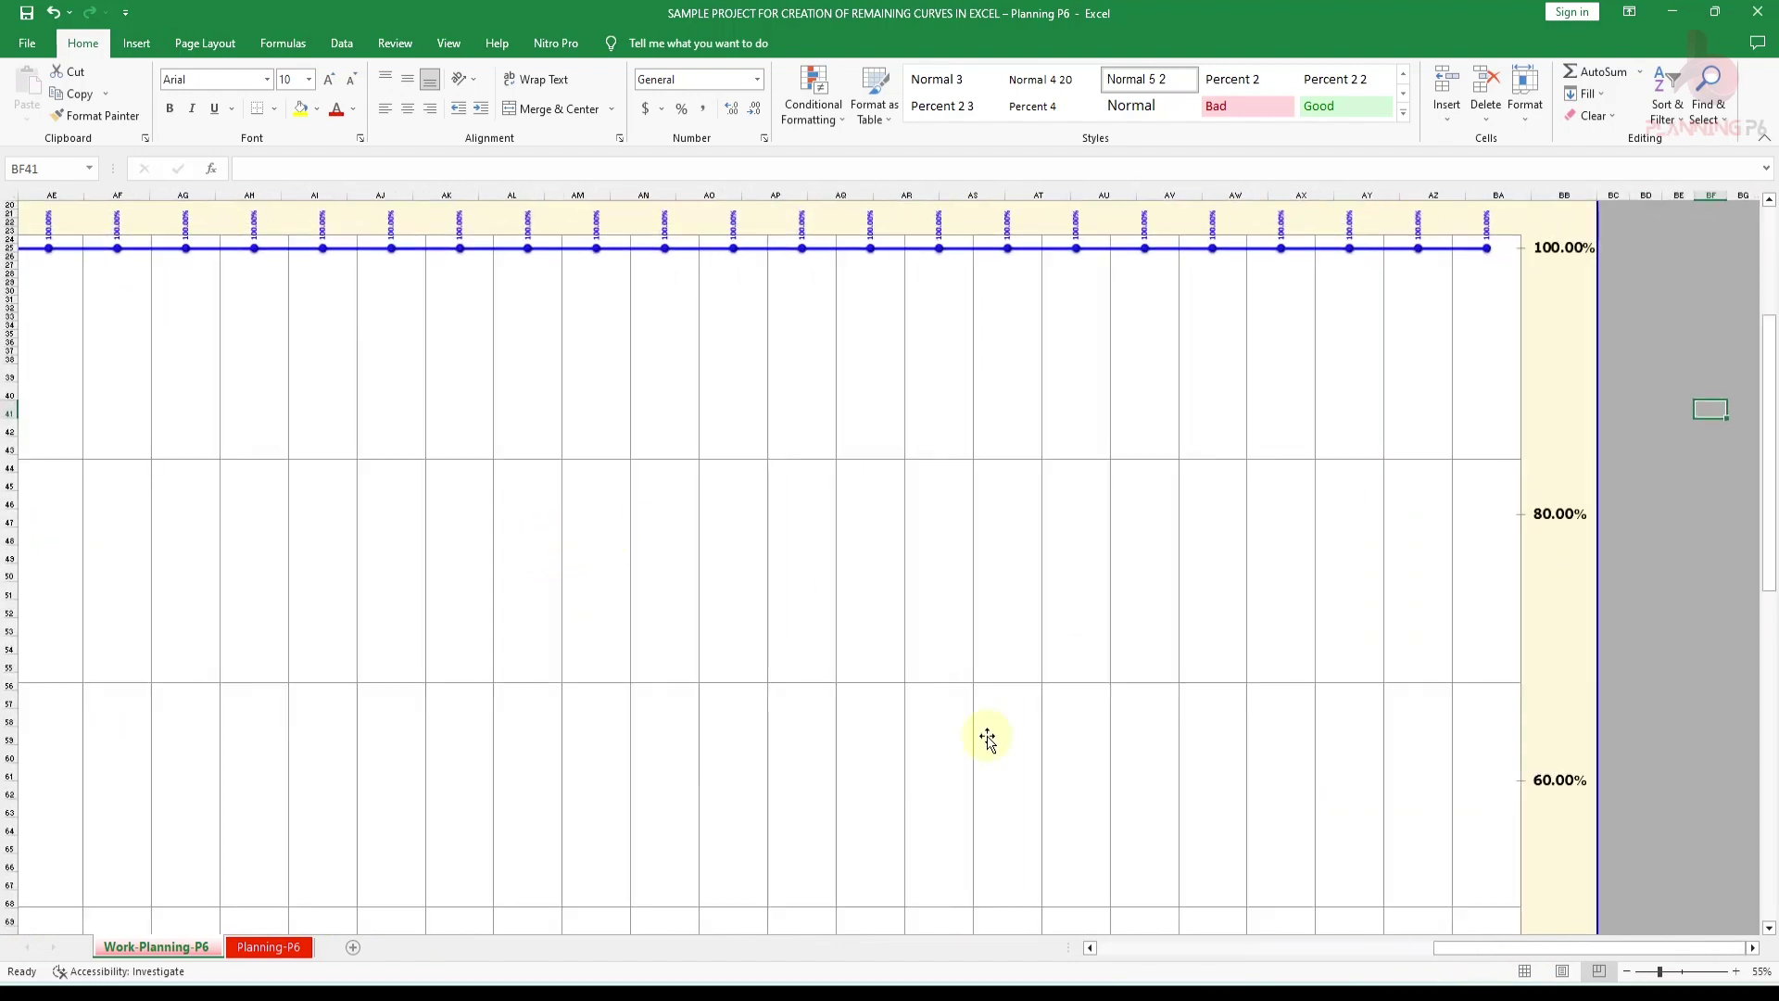
{"action": "left_click_drag", "start_coordinate": [1454, 949], "coordinate": [687, 791]}
{"action": "scroll", "coordinate": [688, 791], "scroll_direction": "up", "scroll_amount": 6}
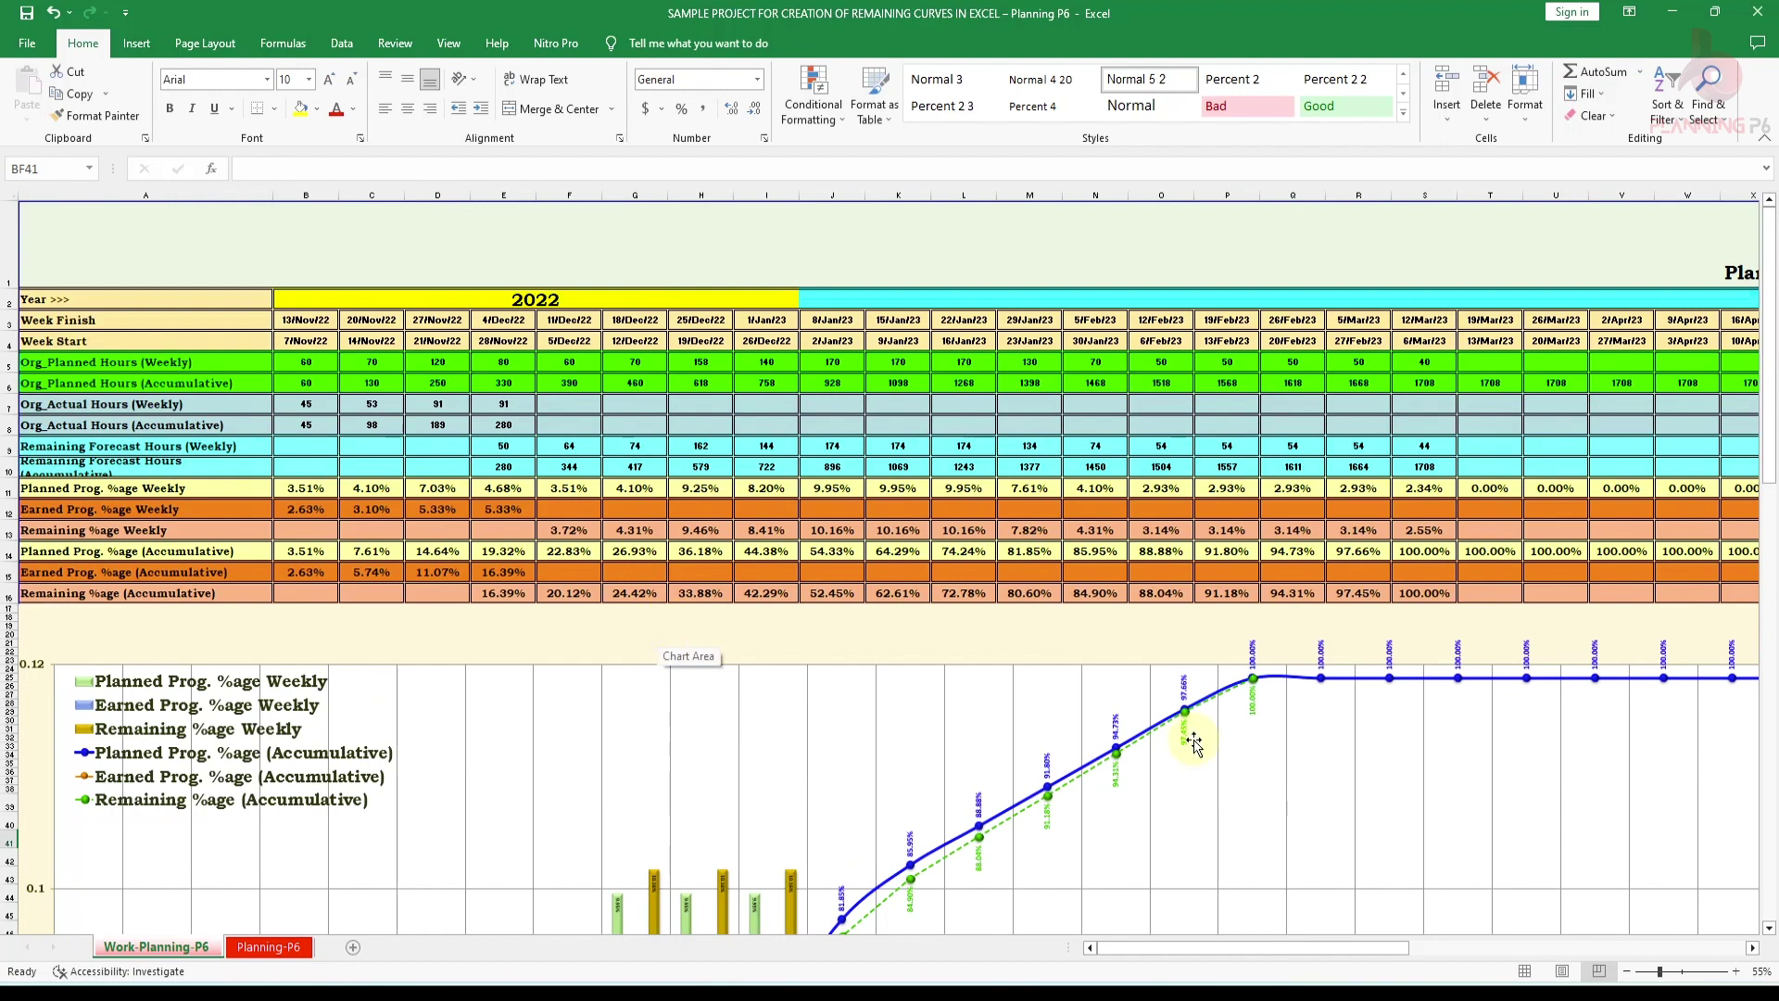
Switch to the Planning-P6 sheet and examine its bi-weekly progress table and S-curve chart
{"action": "left_click", "coordinate": [298, 947]}
{"action": "scroll", "coordinate": [528, 685], "scroll_direction": "up", "scroll_amount": 6}
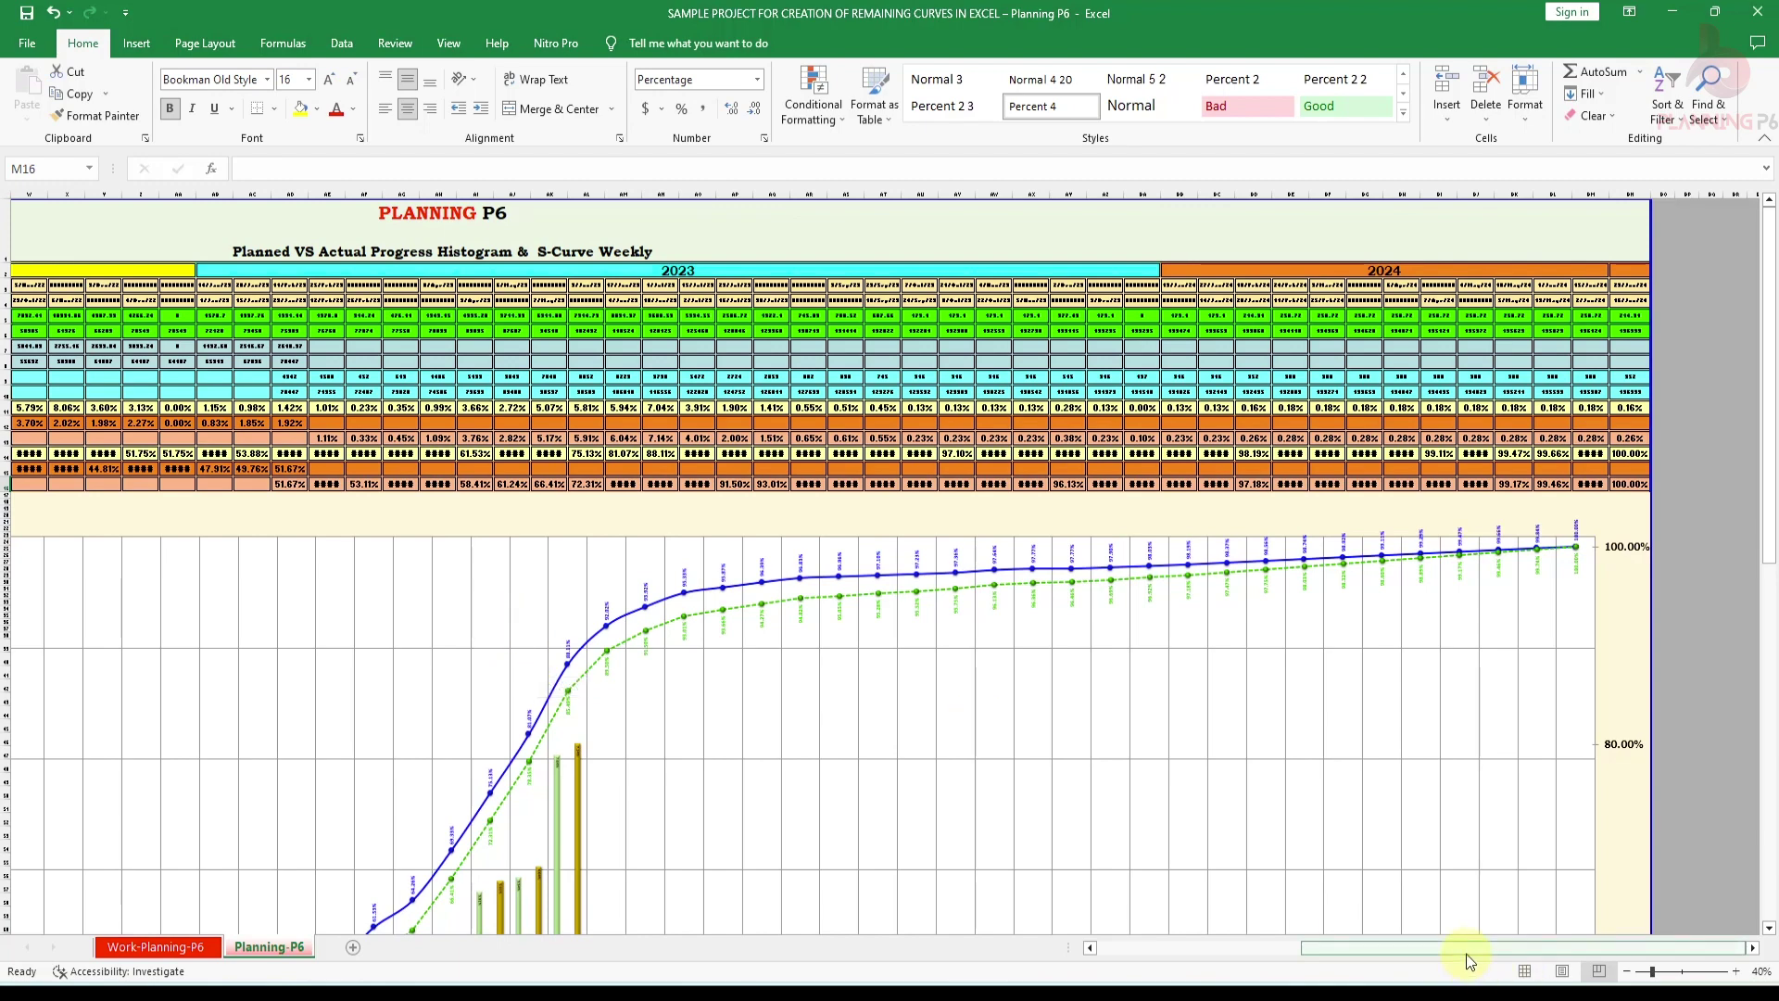
{"action": "left_click_drag", "start_coordinate": [1466, 960], "coordinate": [1175, 966]}
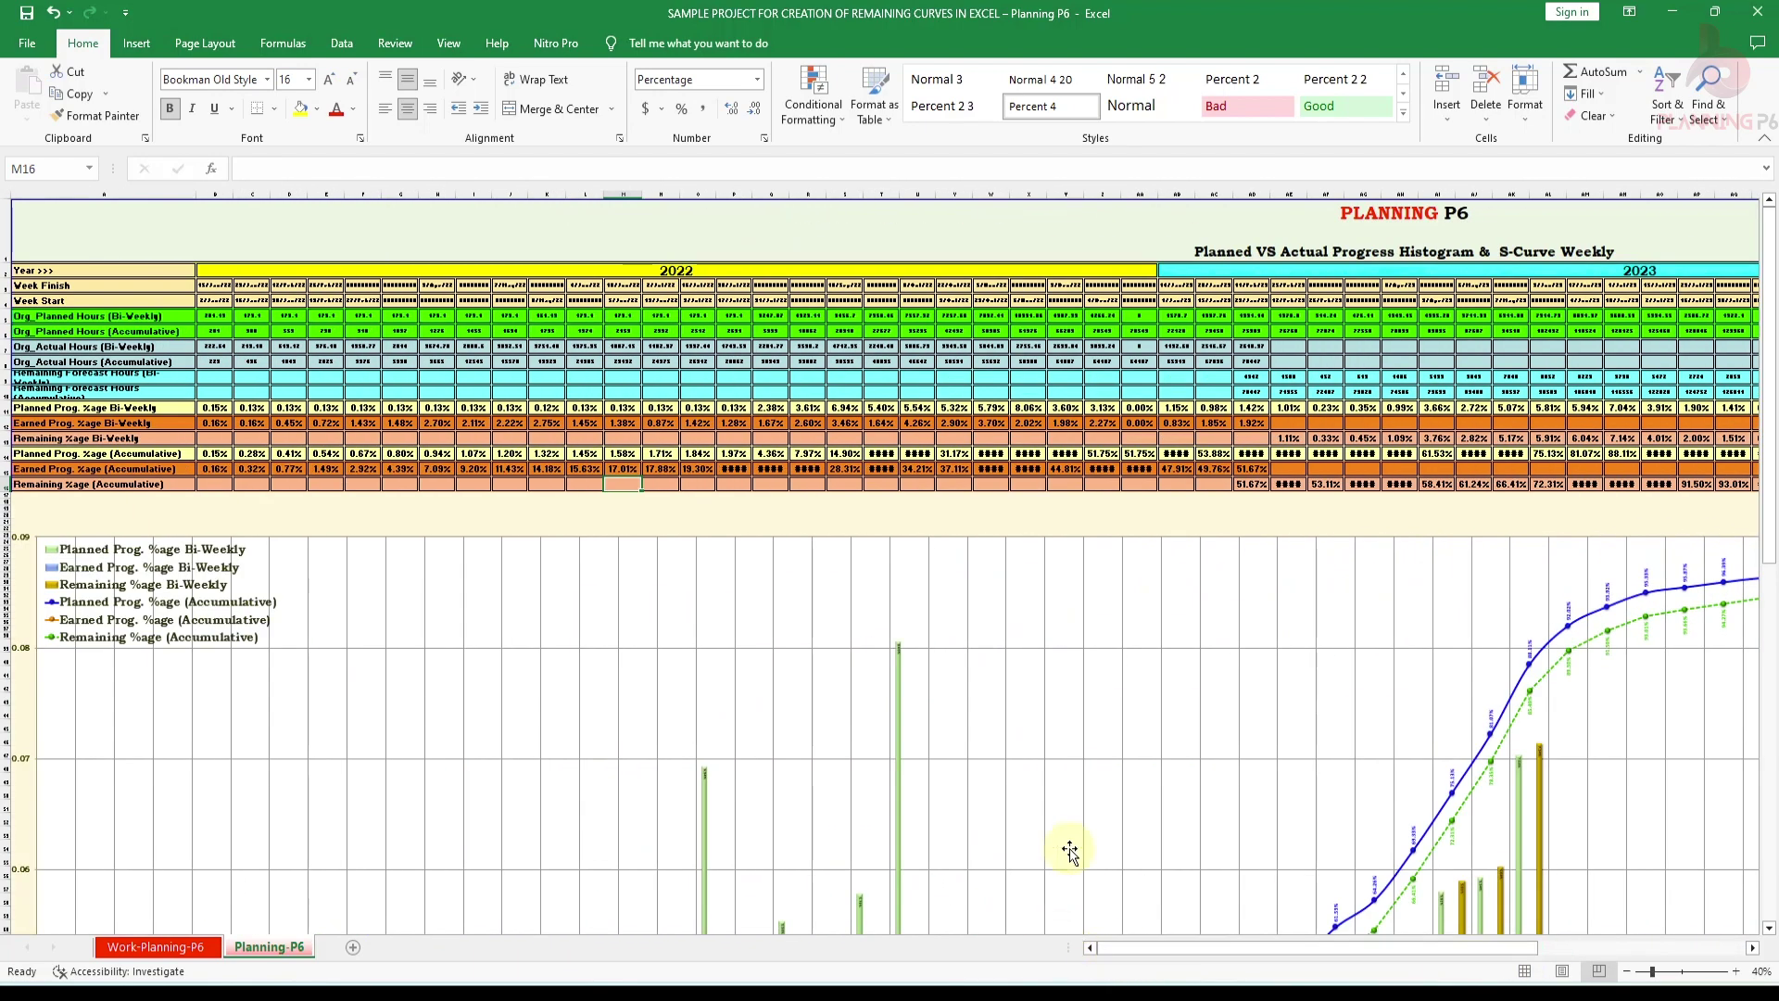